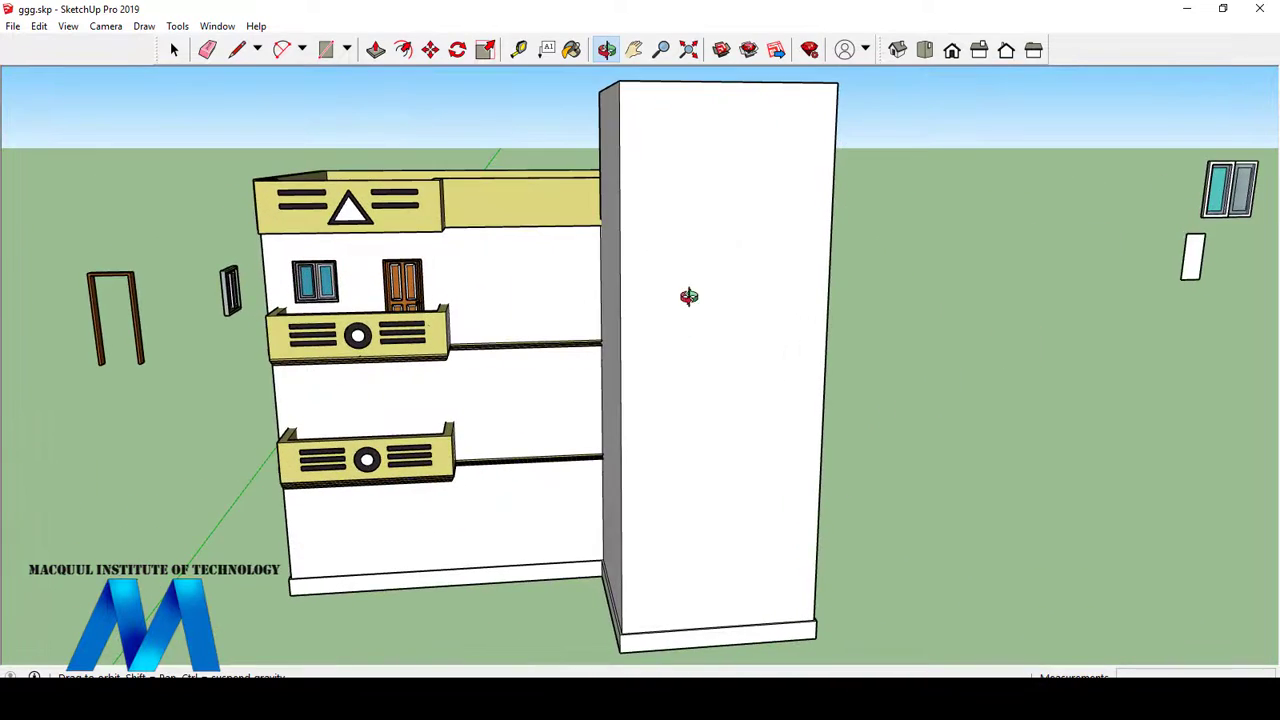
- Examine the building's front facade with its balconies, parapet, upper-floor window and door
scroll(620, 330, down, 2)
scroll(660, 386, up, 4)
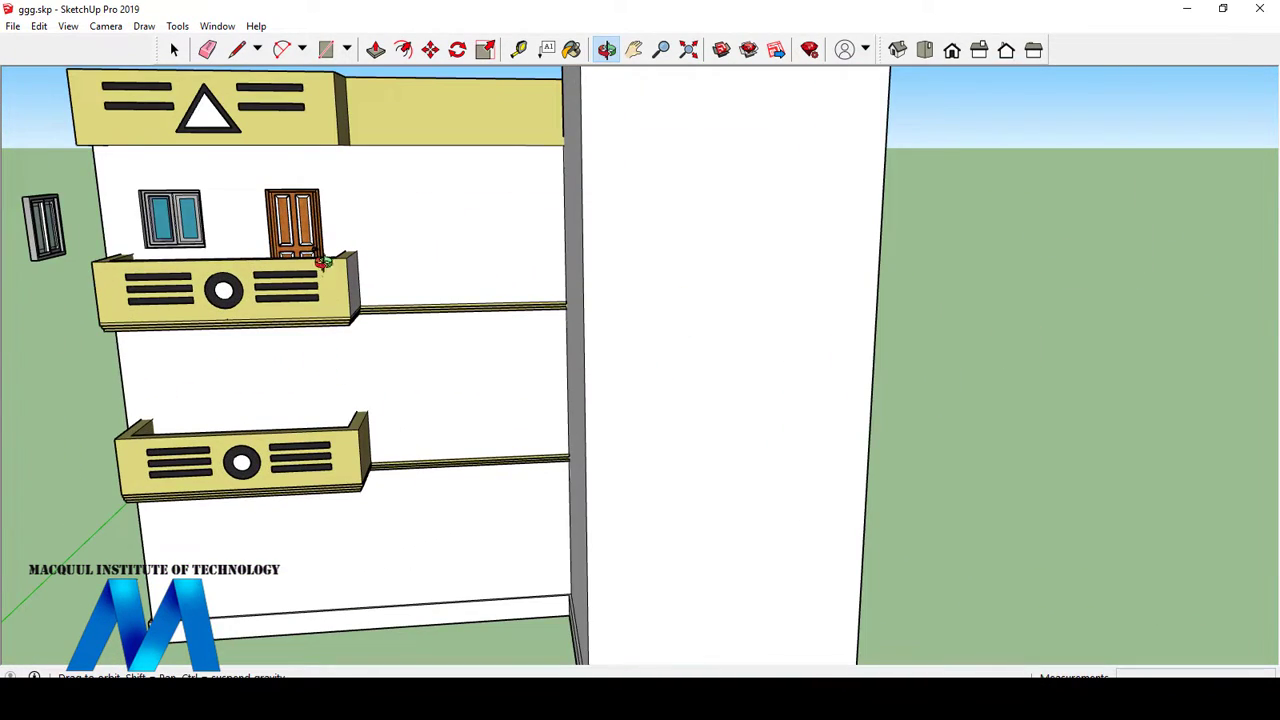
drag(247, 271, 286, 247)
scroll(517, 431, down, 3)
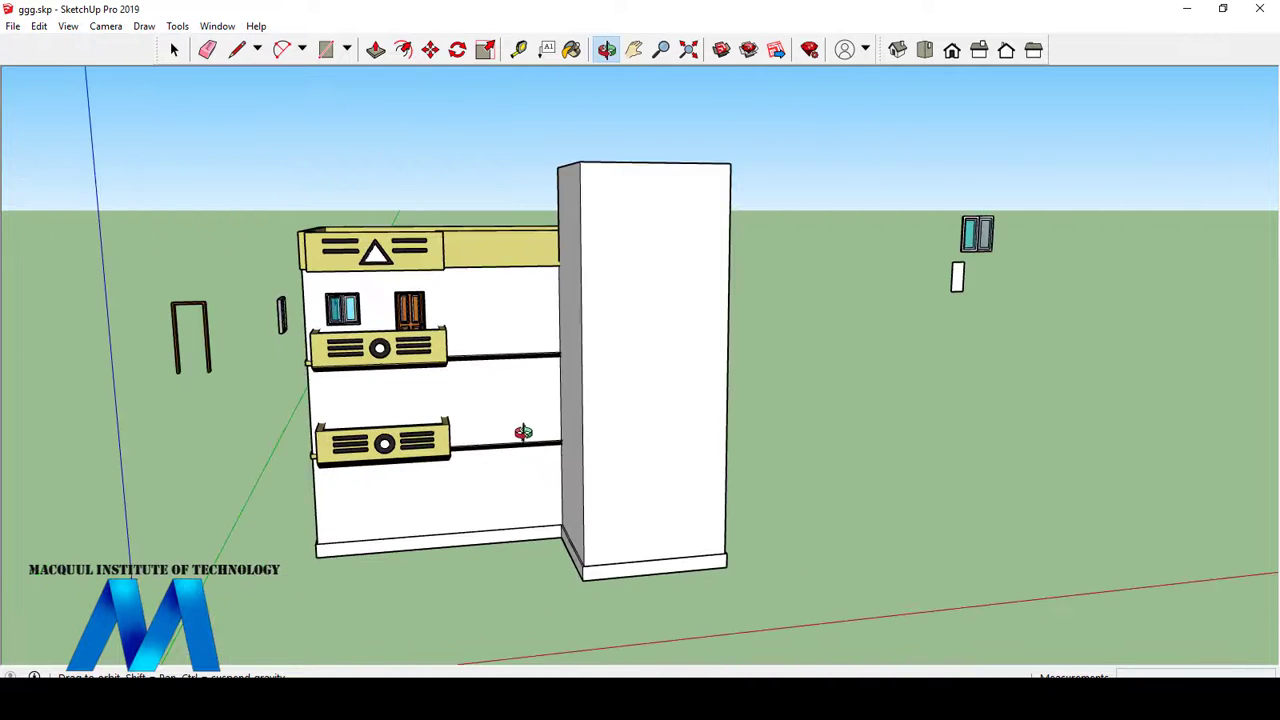
scroll(534, 366, up, 2)
scroll(374, 374, down, 3)
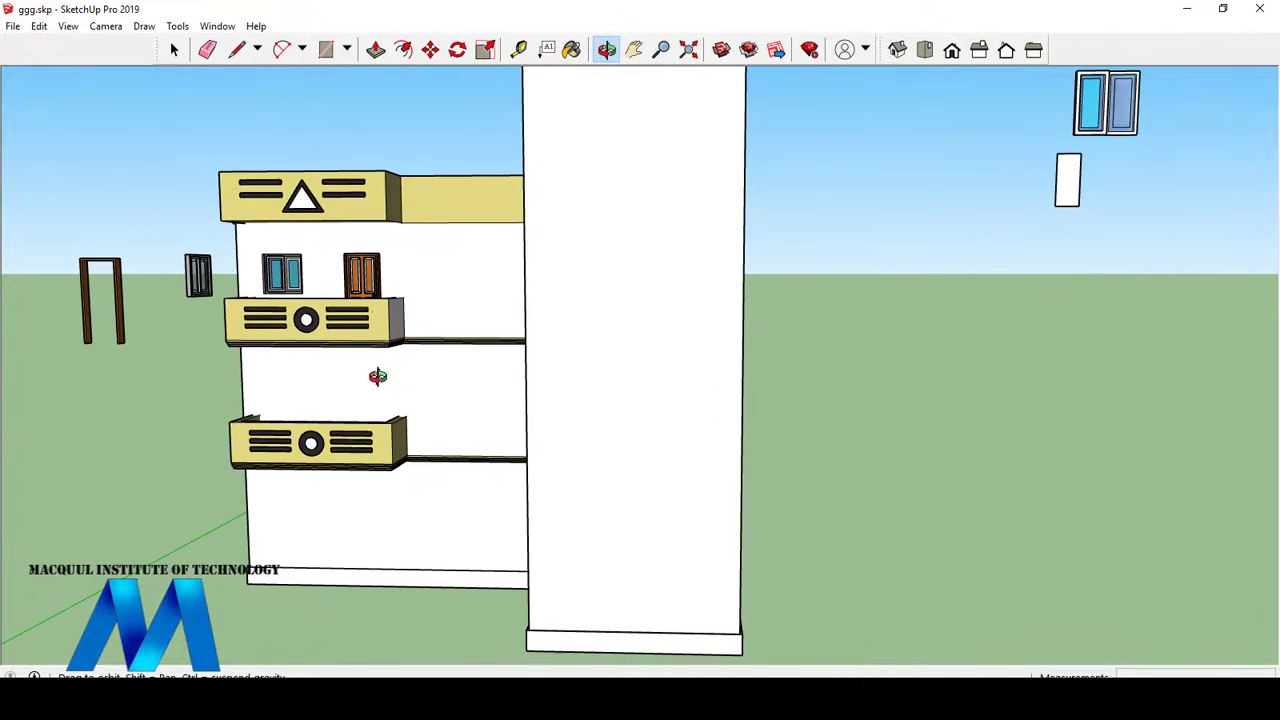
scroll(463, 377, up, 3)
scroll(462, 422, down, 1)
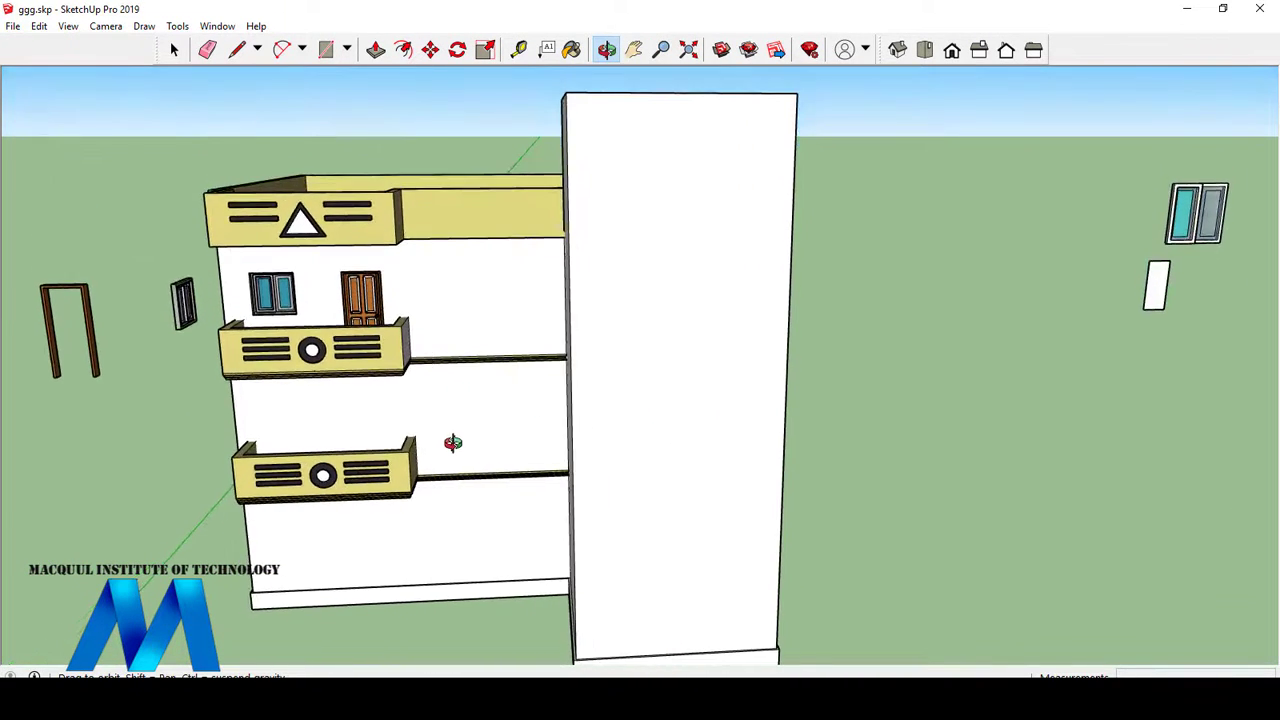
scroll(451, 283, up, 3)
scroll(417, 346, down, 3)
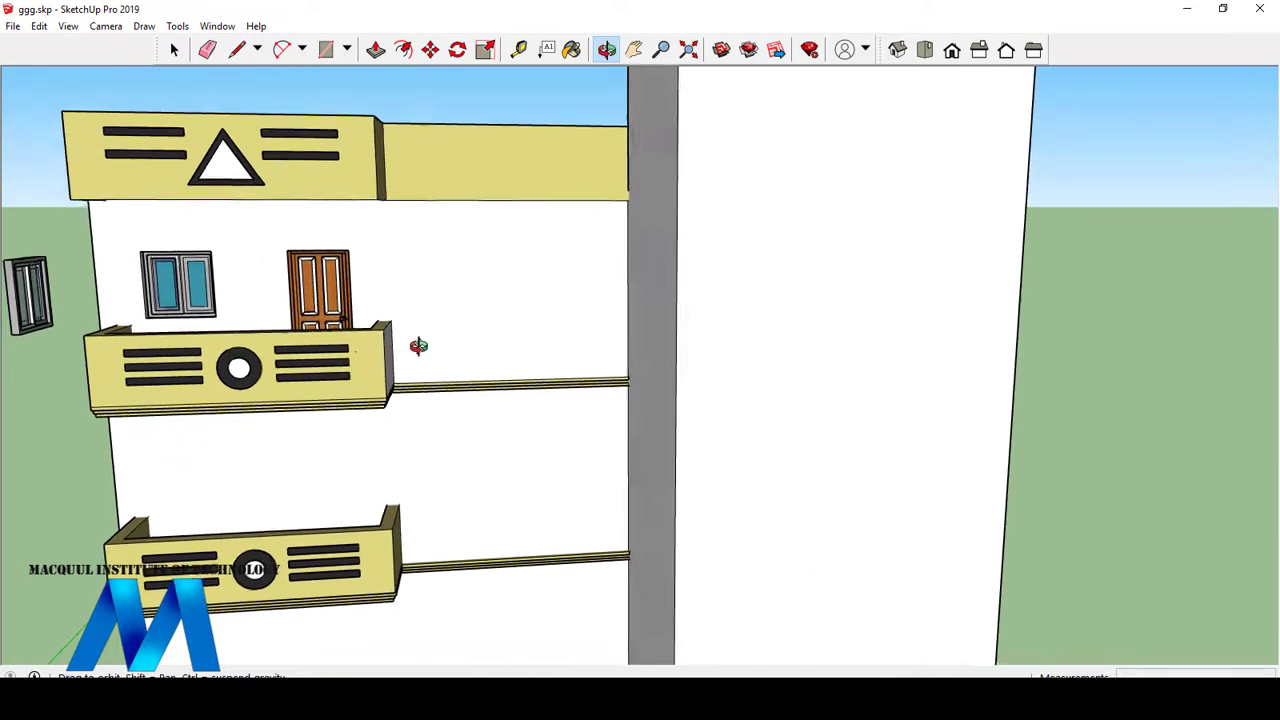
scroll(500, 377, up, 2)
scroll(531, 374, up, 1)
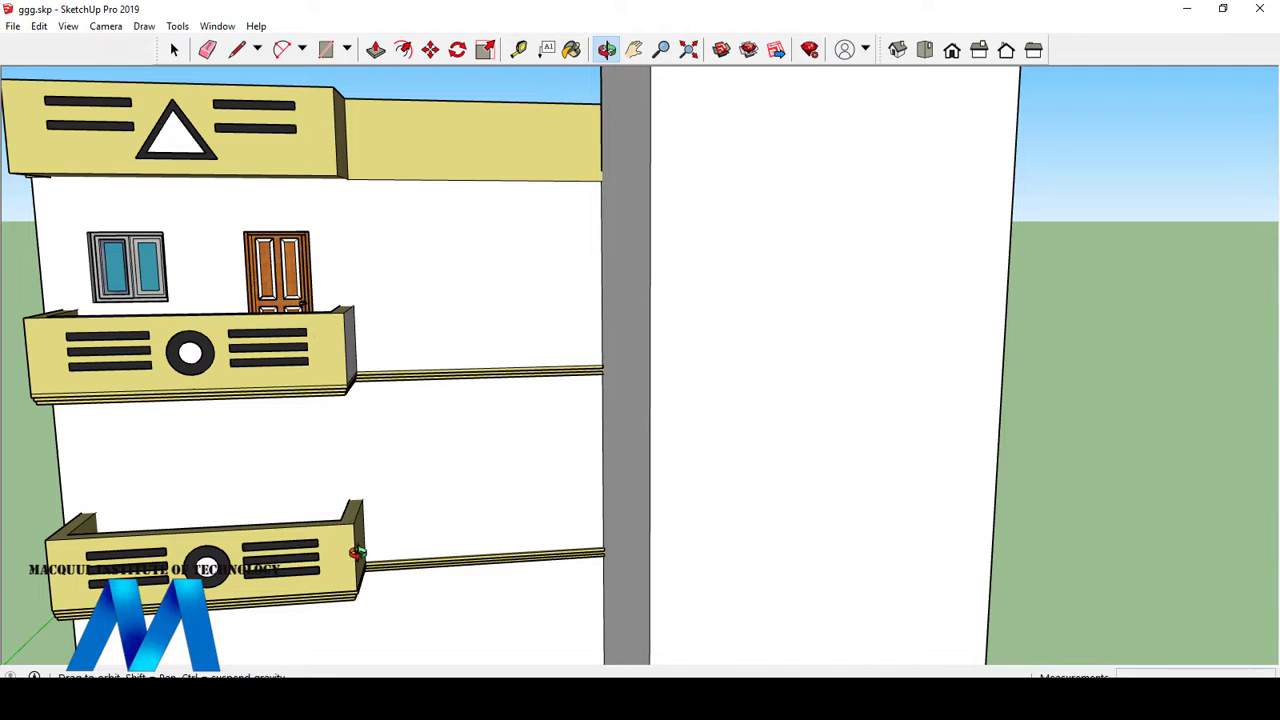
scroll(423, 367, down, 3)
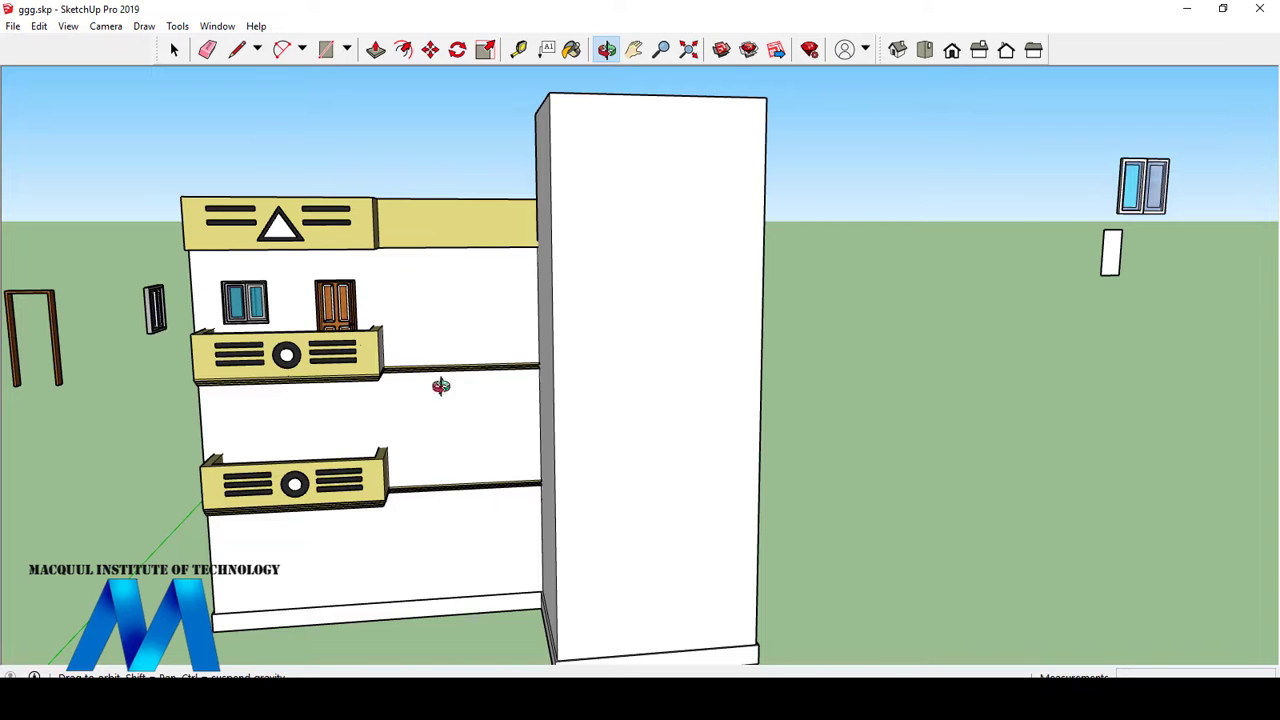
scroll(374, 306, up, 4)
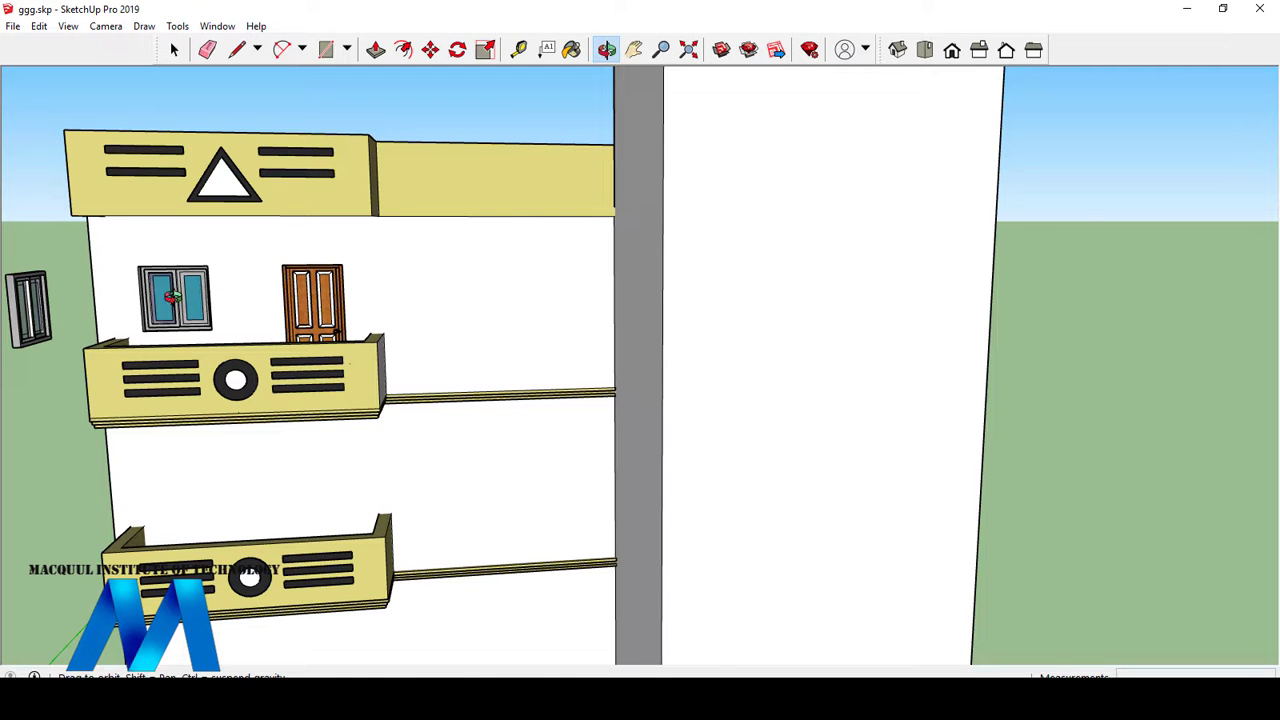
scroll(173, 297, up, 1)
scroll(175, 309, up, 4)
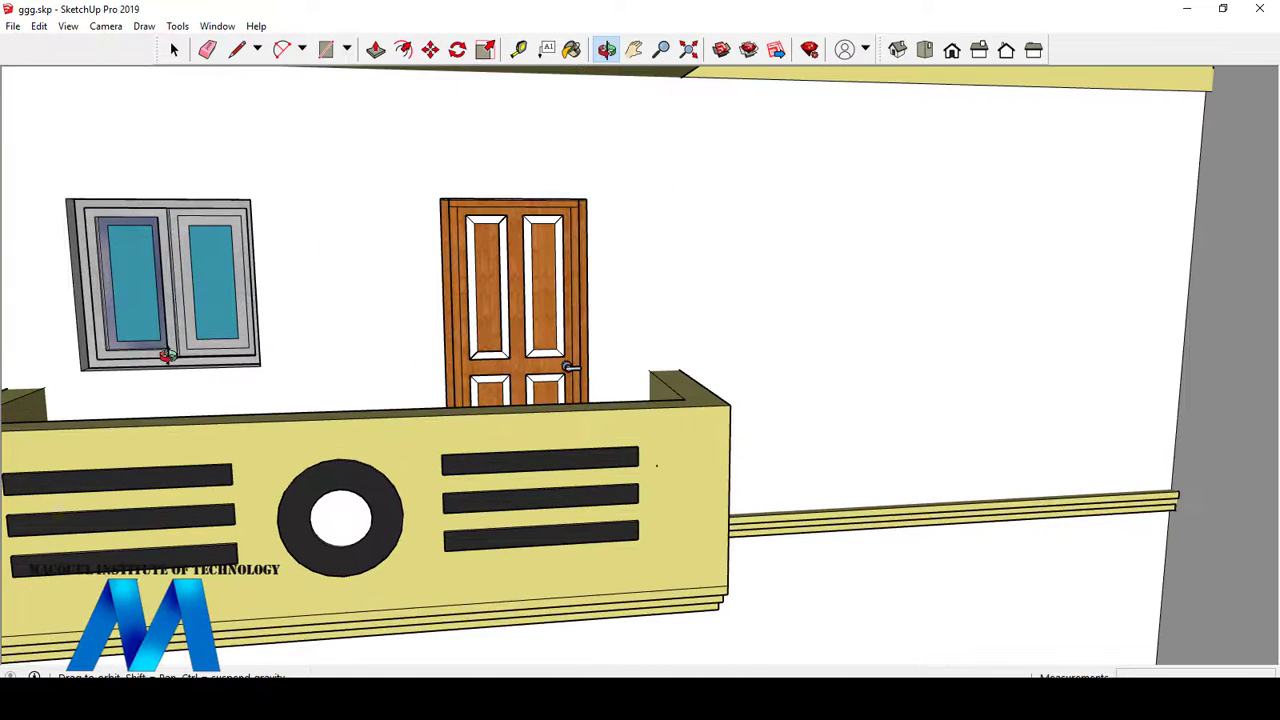
scroll(463, 320, down, 10)
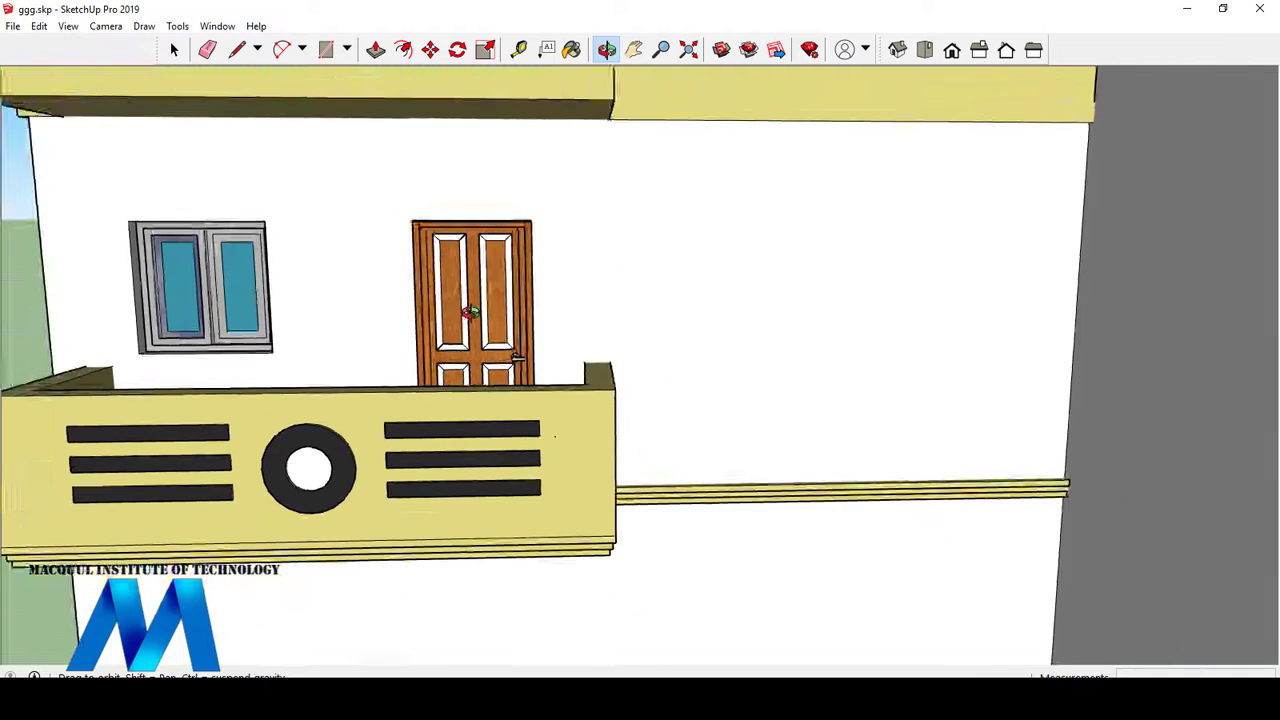
scroll(820, 340, up, 3)
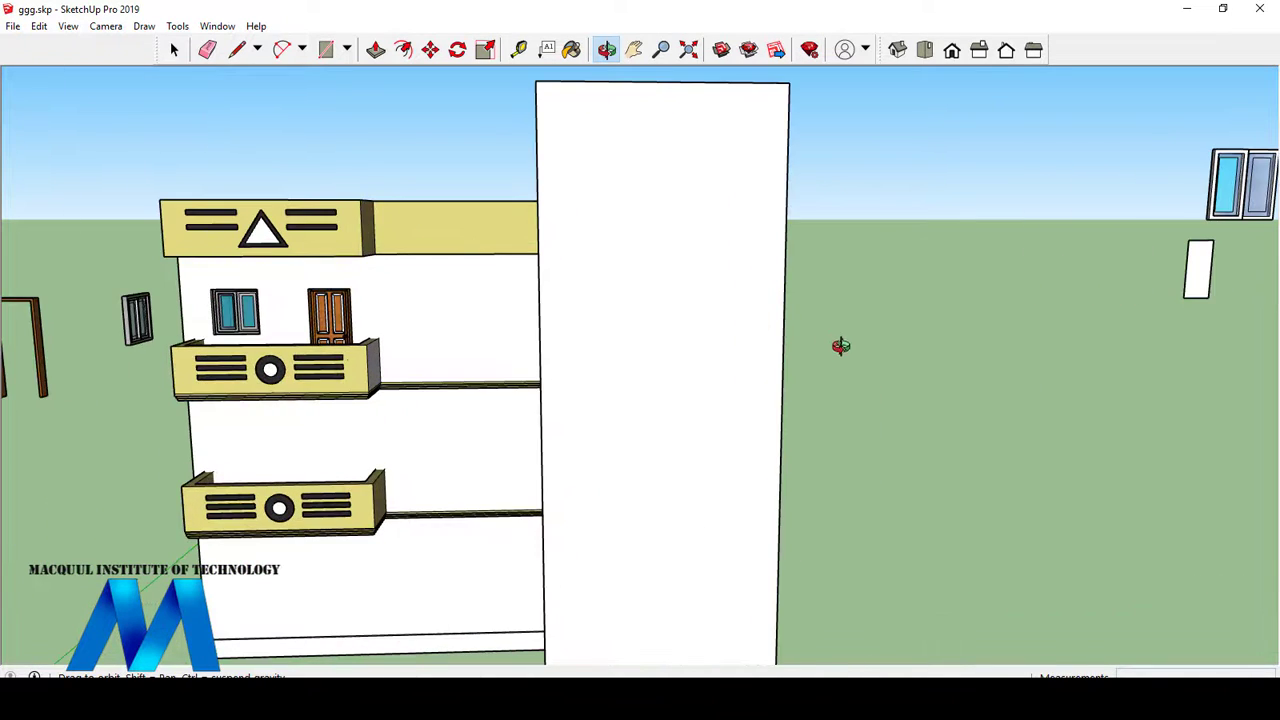
- Inspect the blank tower block, its side wall with the ledges, and the adjoining upper-floor door area
scroll(818, 388, down, 5)
scroll(855, 397, up, 4)
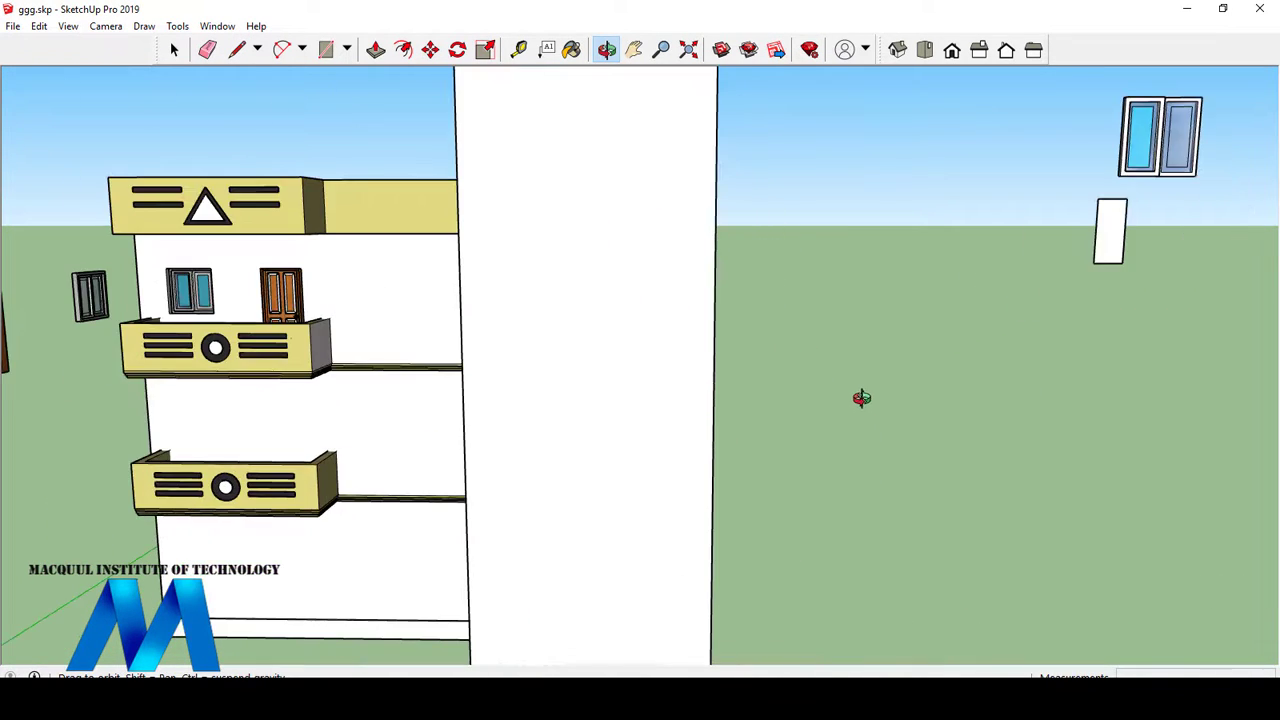
scroll(628, 405, down, 2)
scroll(866, 337, up, 2)
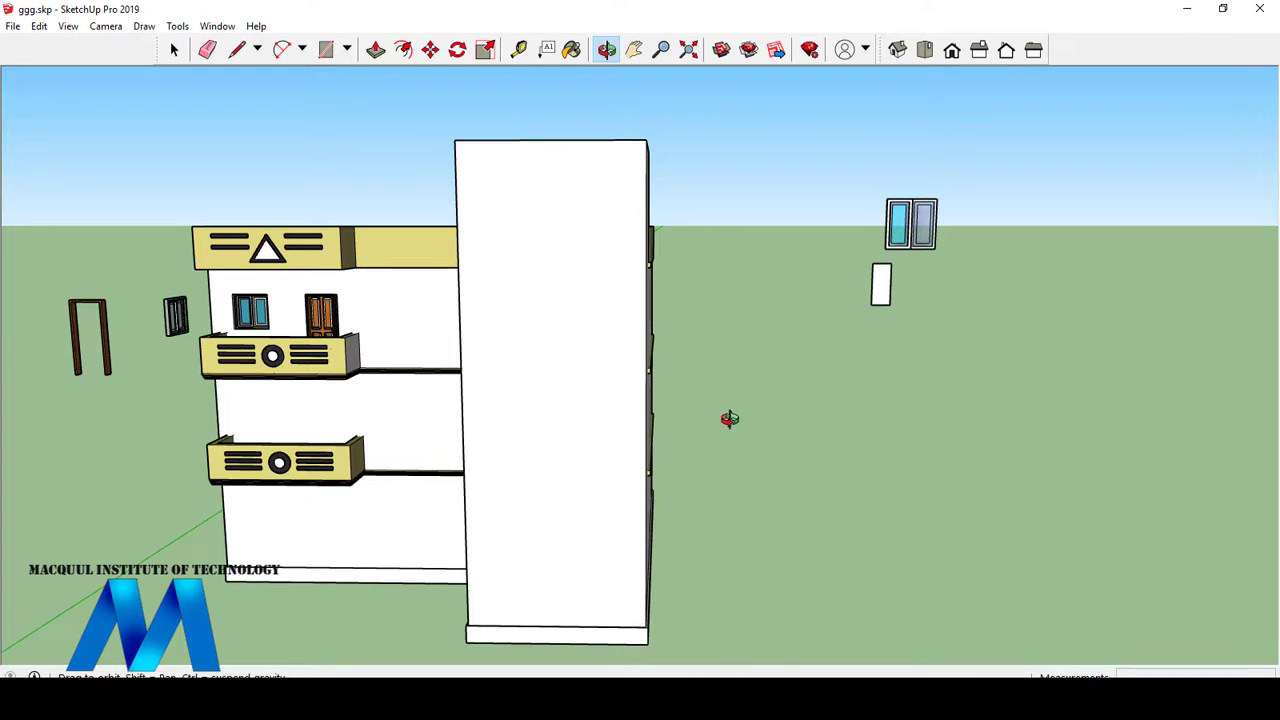
scroll(434, 389, down, 3)
scroll(365, 405, up, 2)
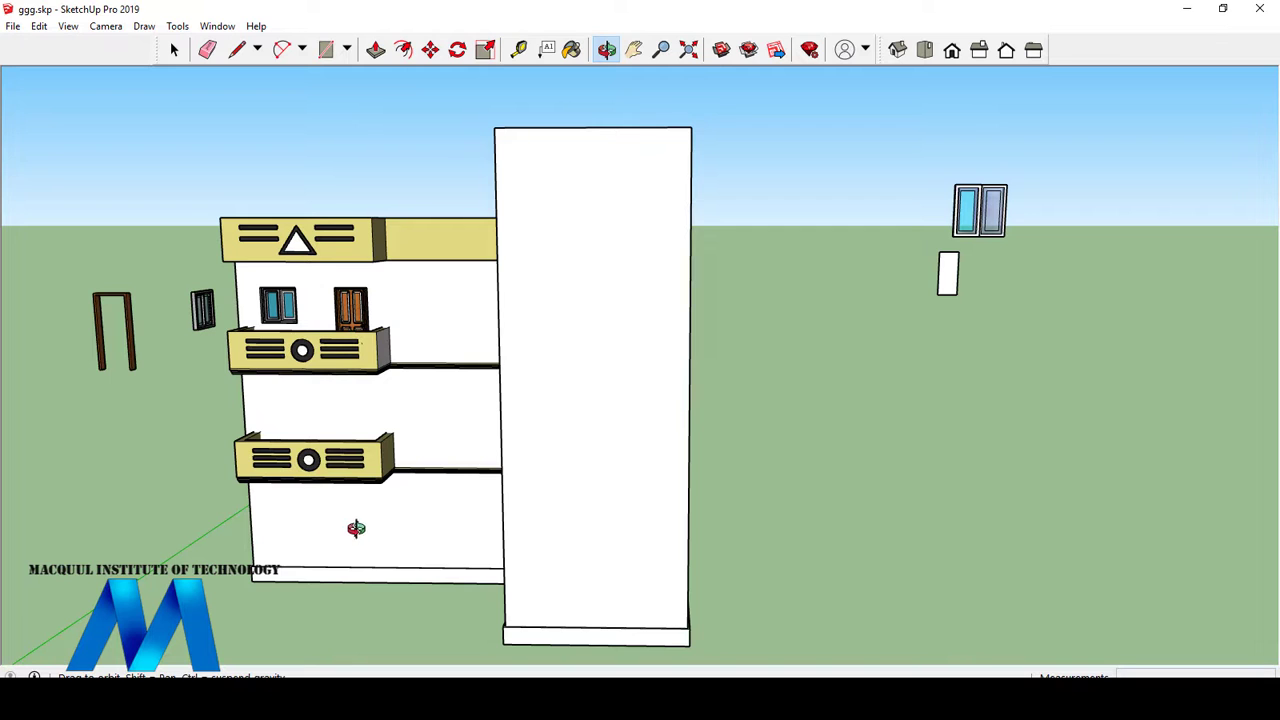
drag(286, 493, 282, 483)
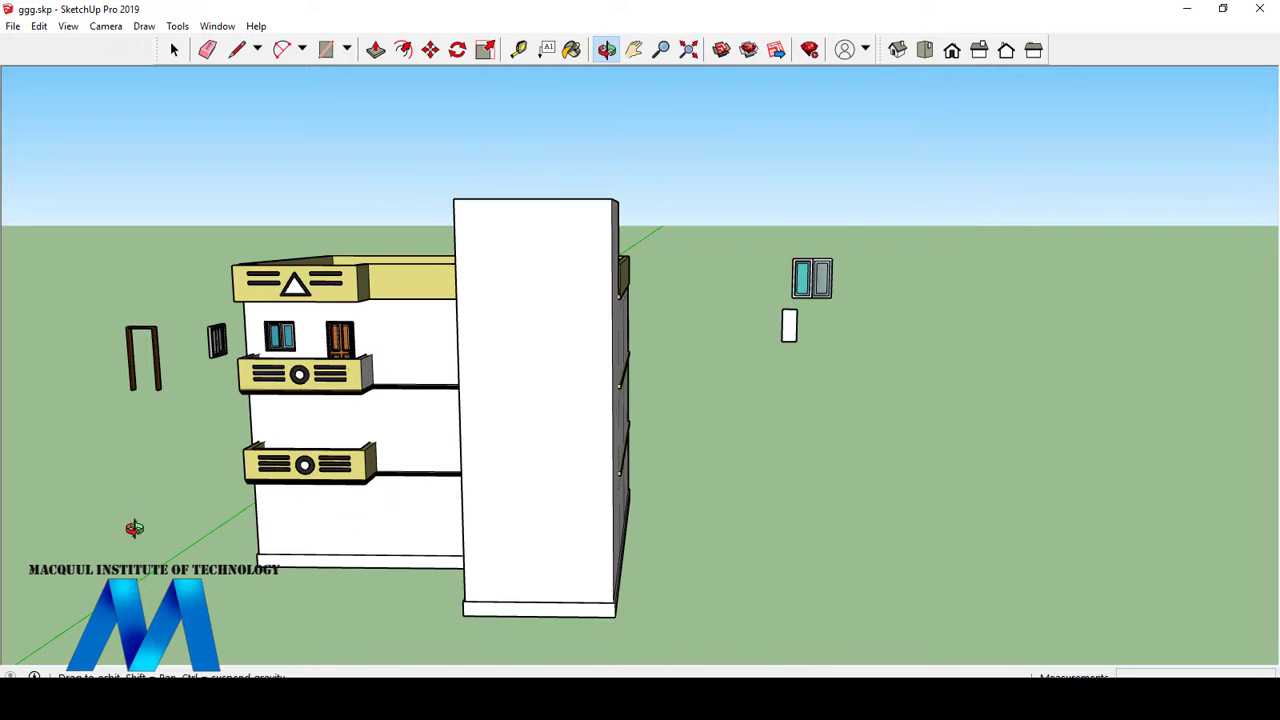
scroll(651, 420, down, 2)
scroll(643, 420, up, 4)
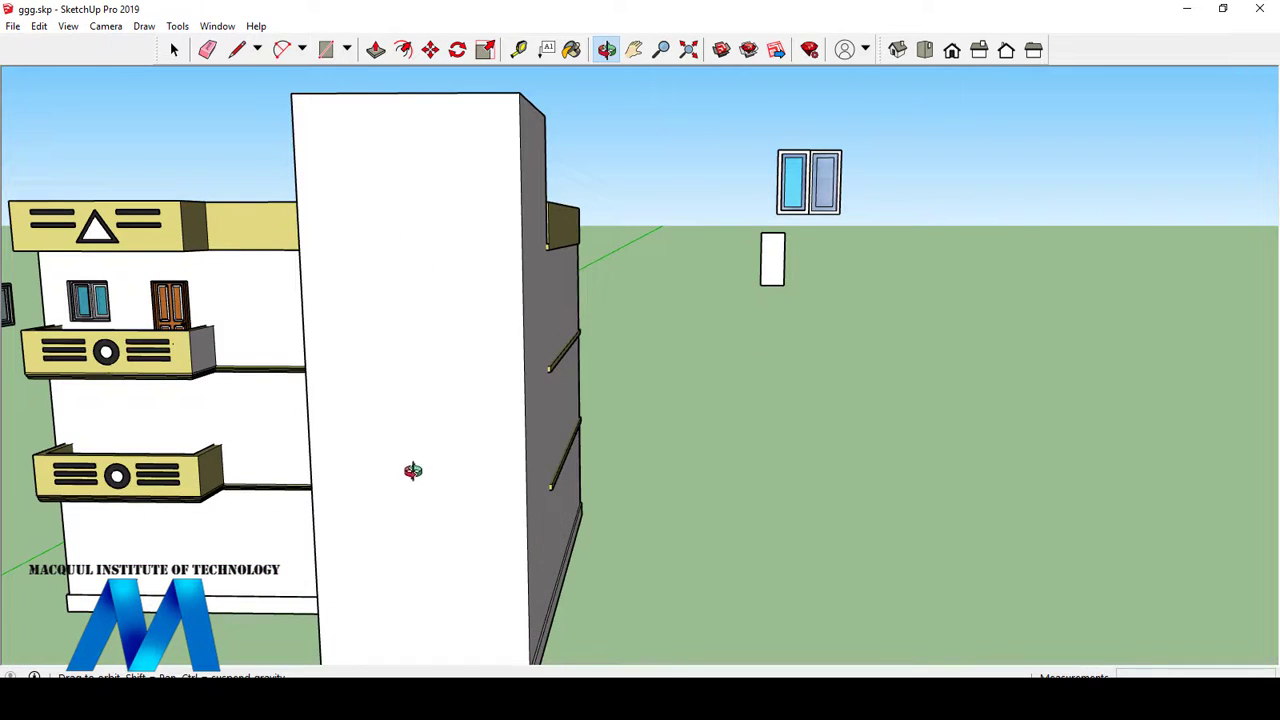
mouse_move(411, 471)
mouse_down()
mouse_move(454, 456)
mouse_move(443, 449)
mouse_up()
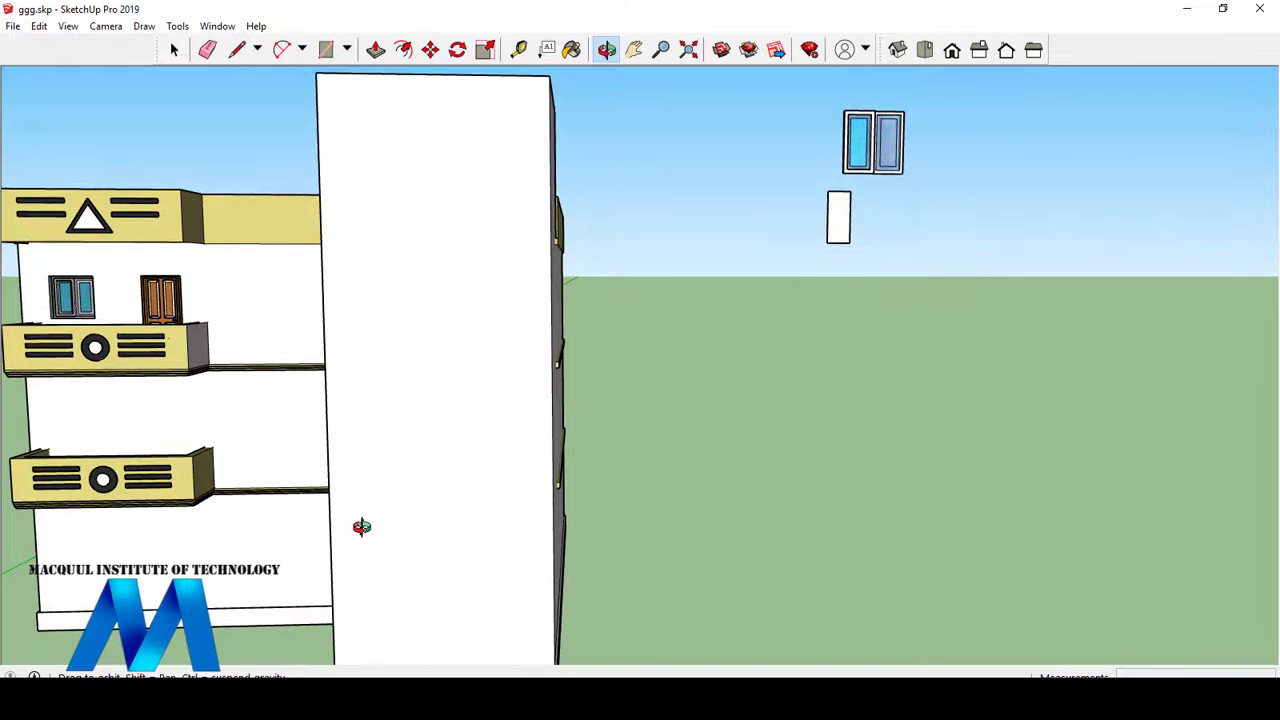
scroll(365, 450, down, 2)
scroll(490, 430, up, 2)
scroll(465, 440, down, 1)
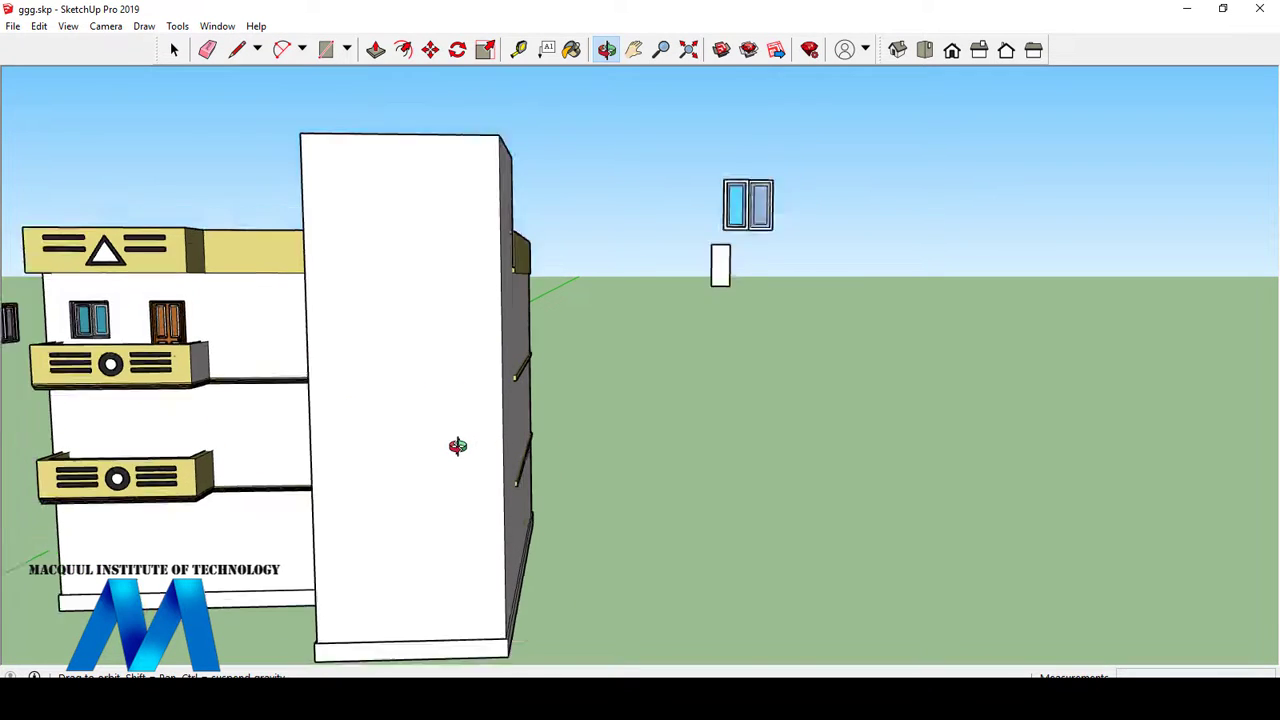
scroll(457, 445, down, 2)
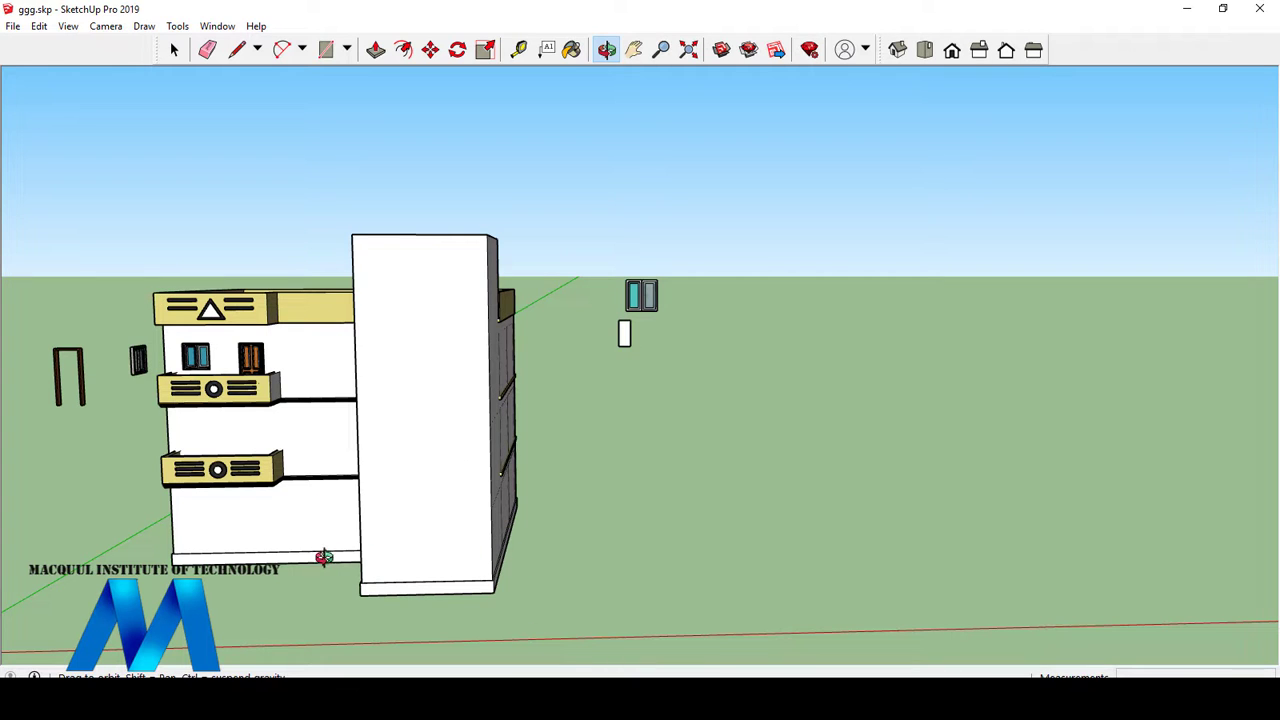
drag(491, 506, 429, 557)
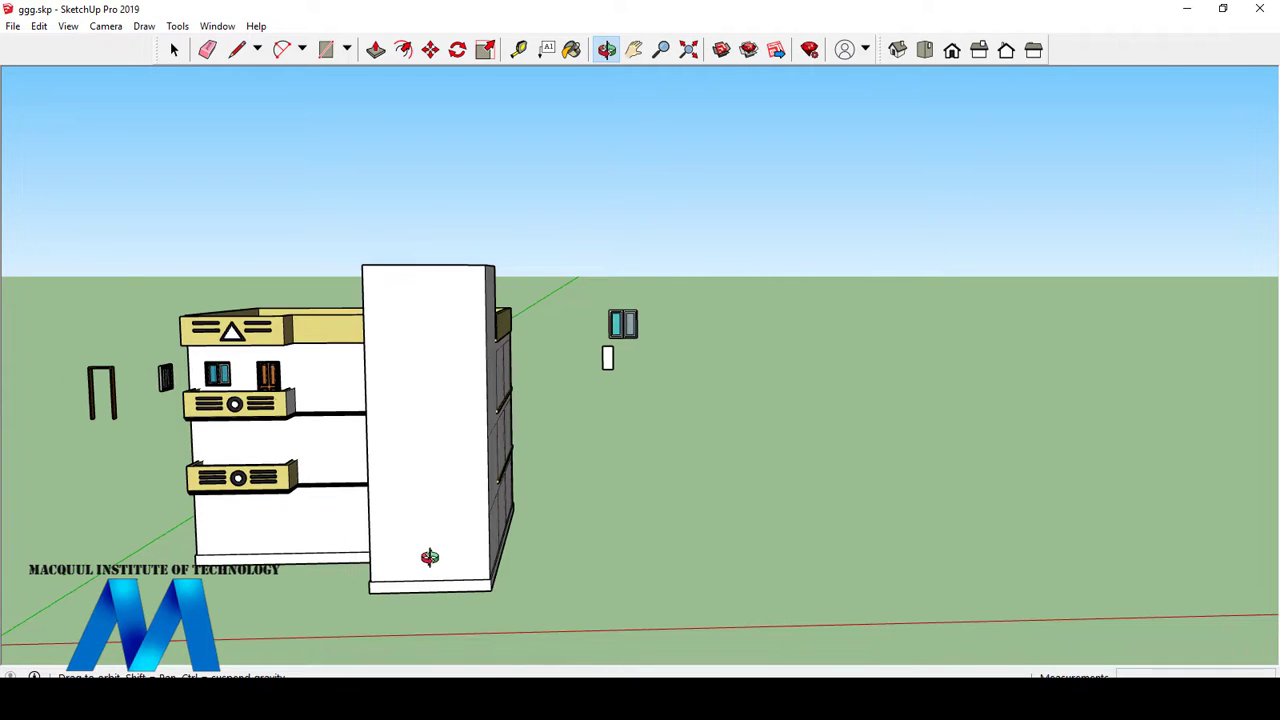
scroll(550, 461, up, 3)
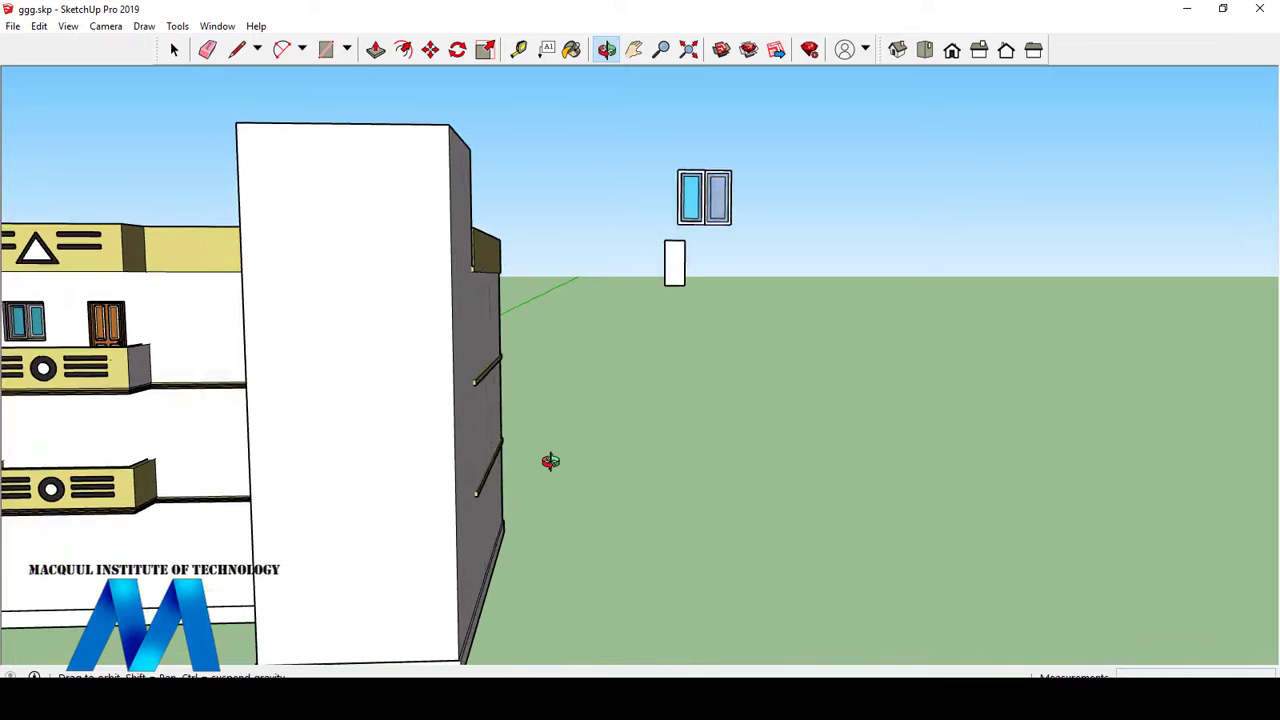
drag(345, 484, 349, 463)
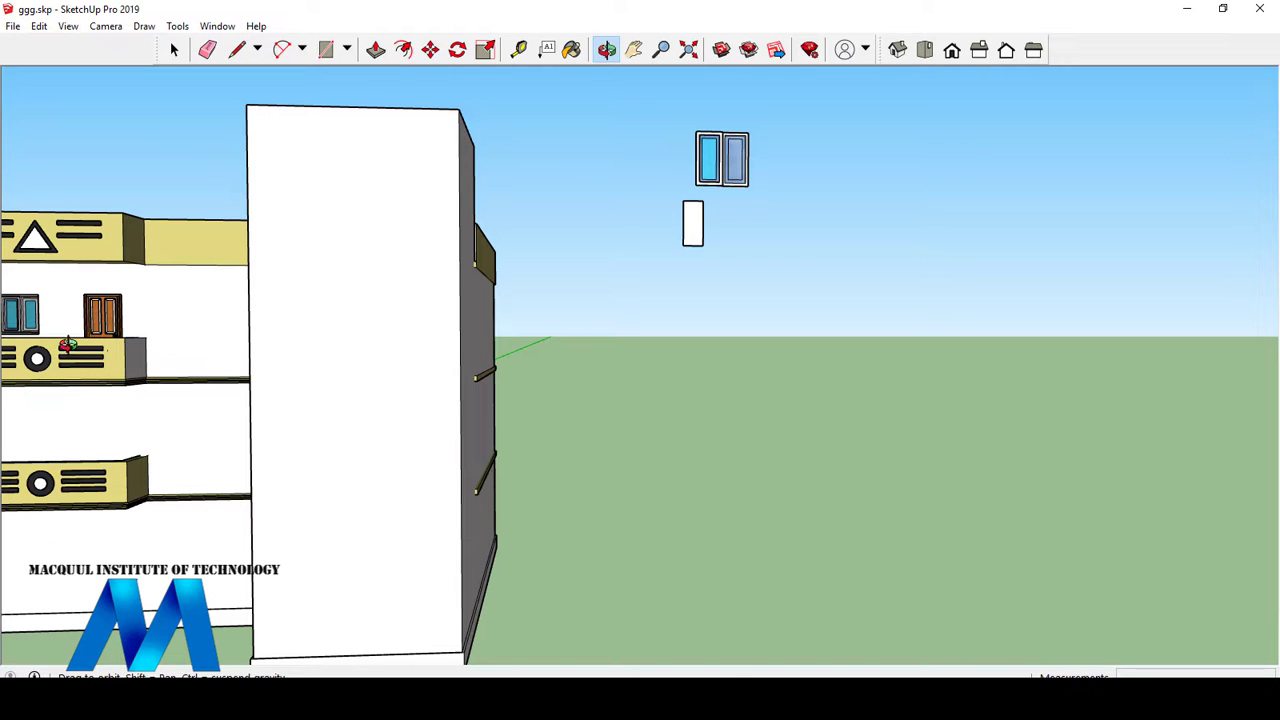
scroll(63, 306, up, 5)
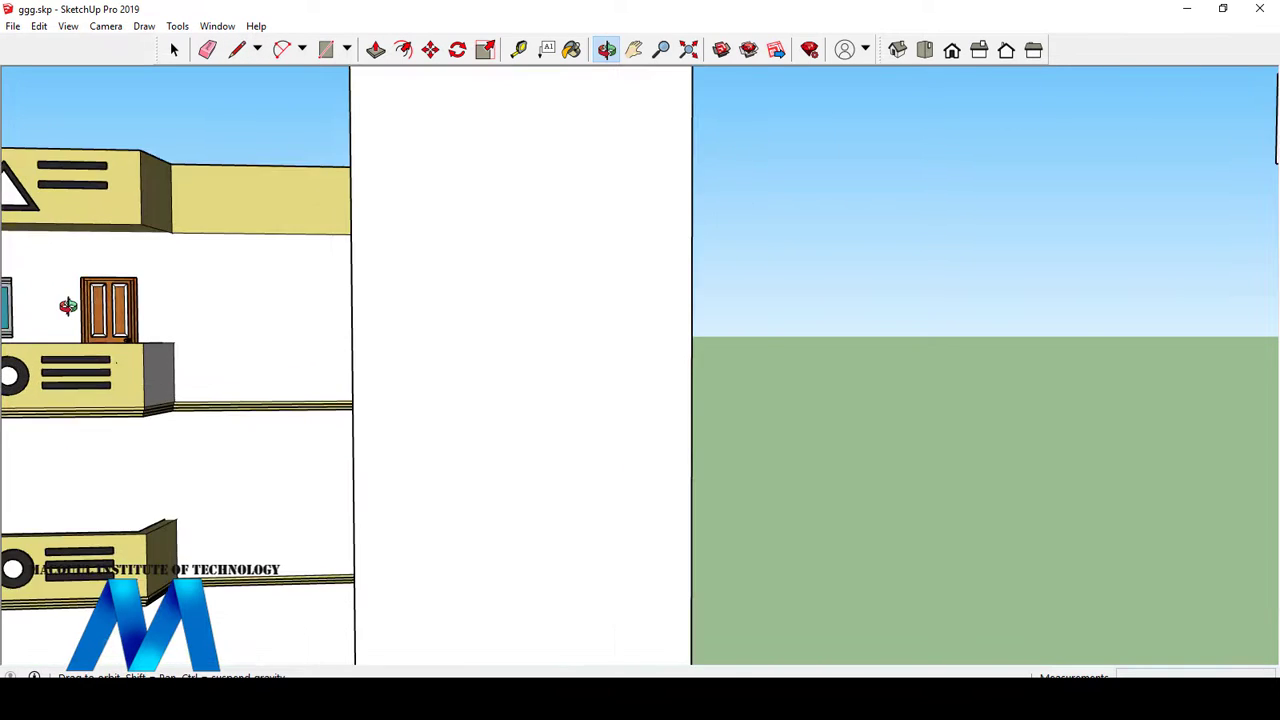
scroll(323, 337, up, 2)
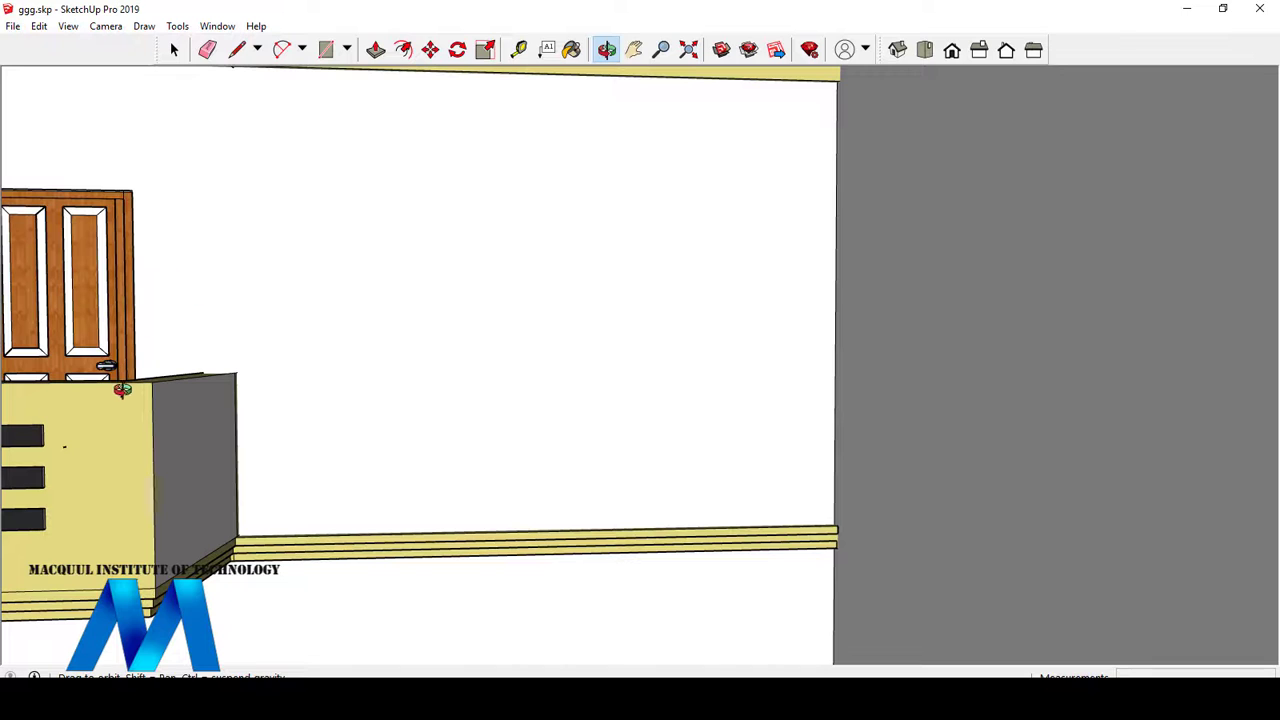
scroll(115, 385, down, 6)
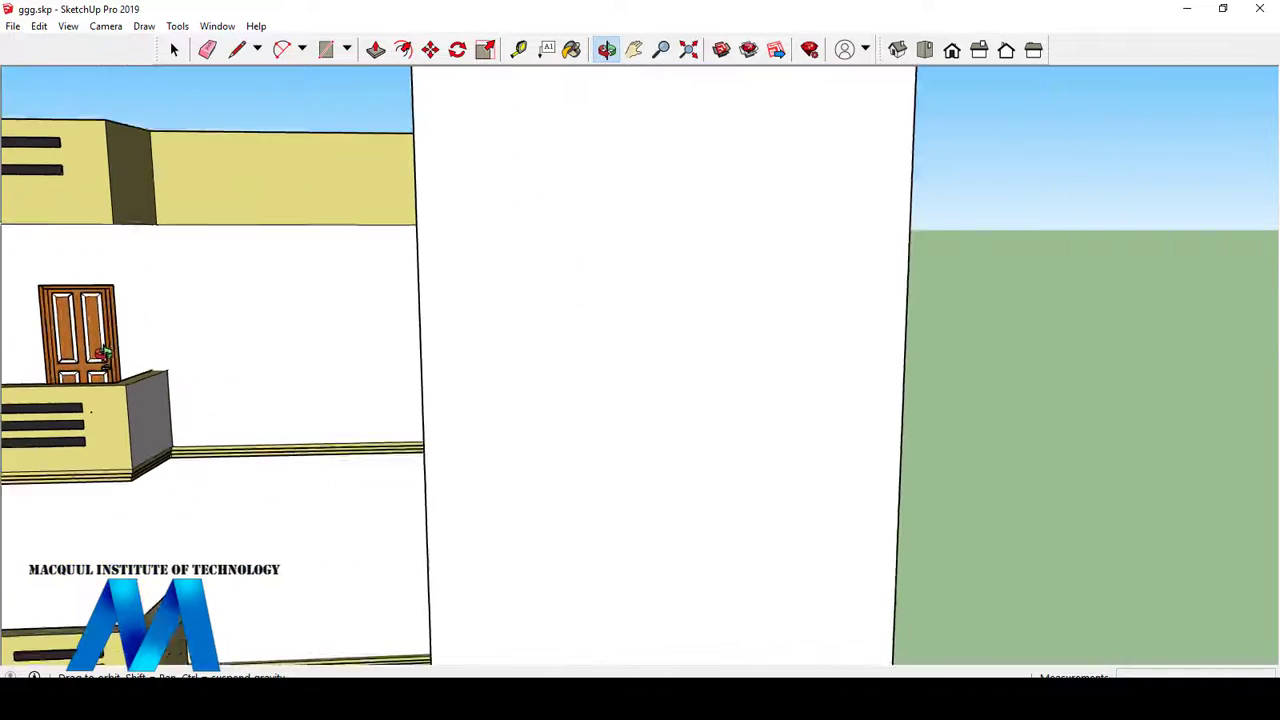
- Delete the loose white rectangular panel standing below the spare double window beside the building
drag(137, 411, 546, 451)
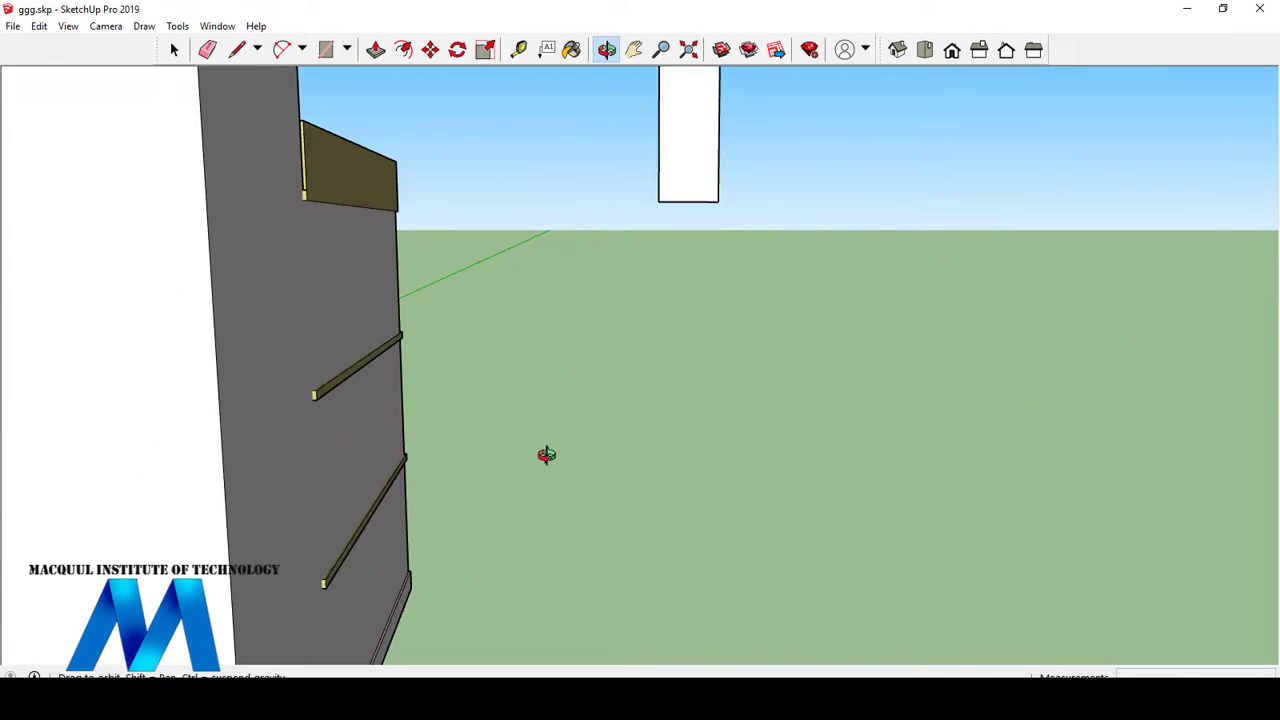
scroll(511, 500, down, 3)
scroll(560, 365, up, 4)
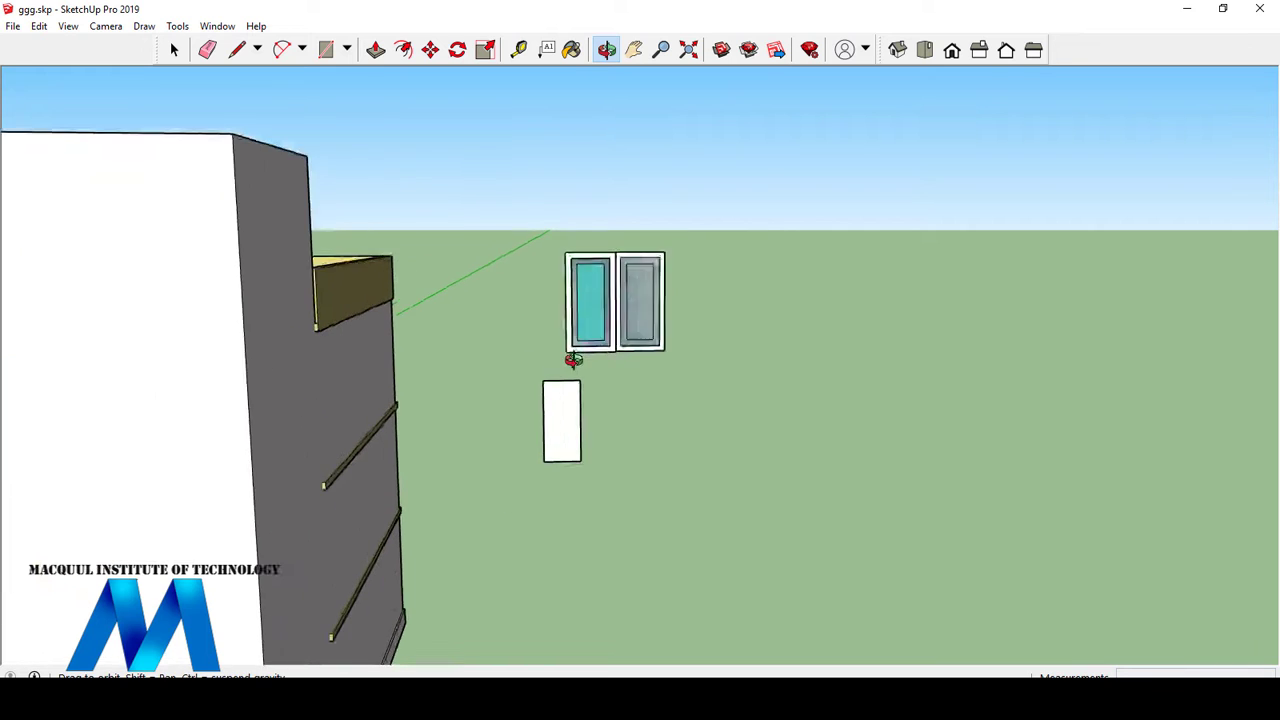
scroll(566, 475, up, 4)
scroll(592, 489, down, 4)
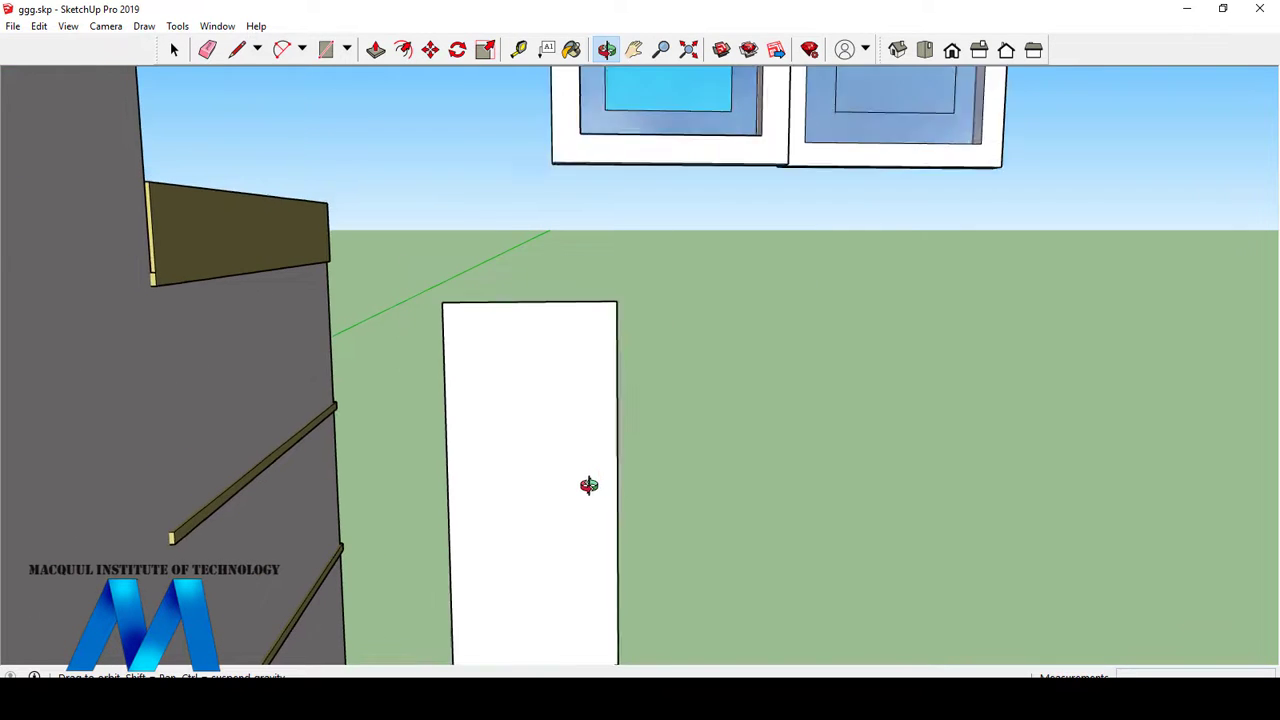
scroll(580, 512, down, 1)
scroll(592, 563, up, 2)
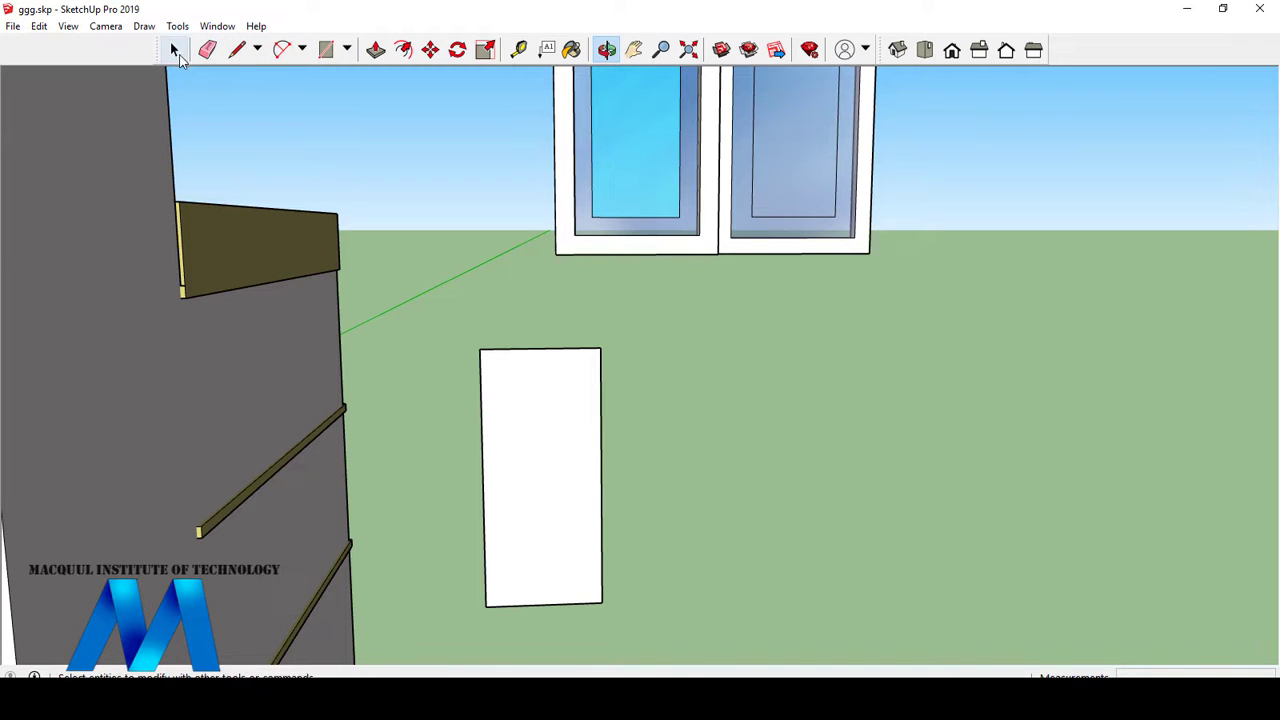
click(173, 49)
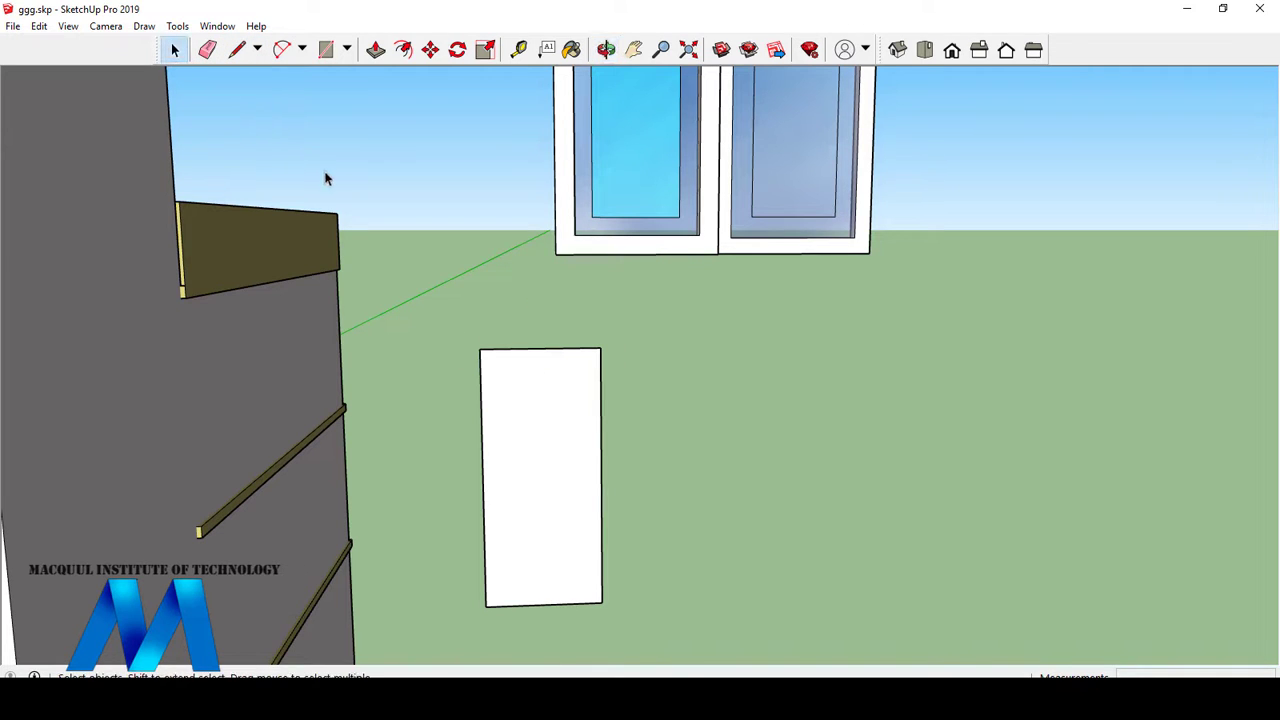
drag(444, 340, 656, 644)
key(Delete)
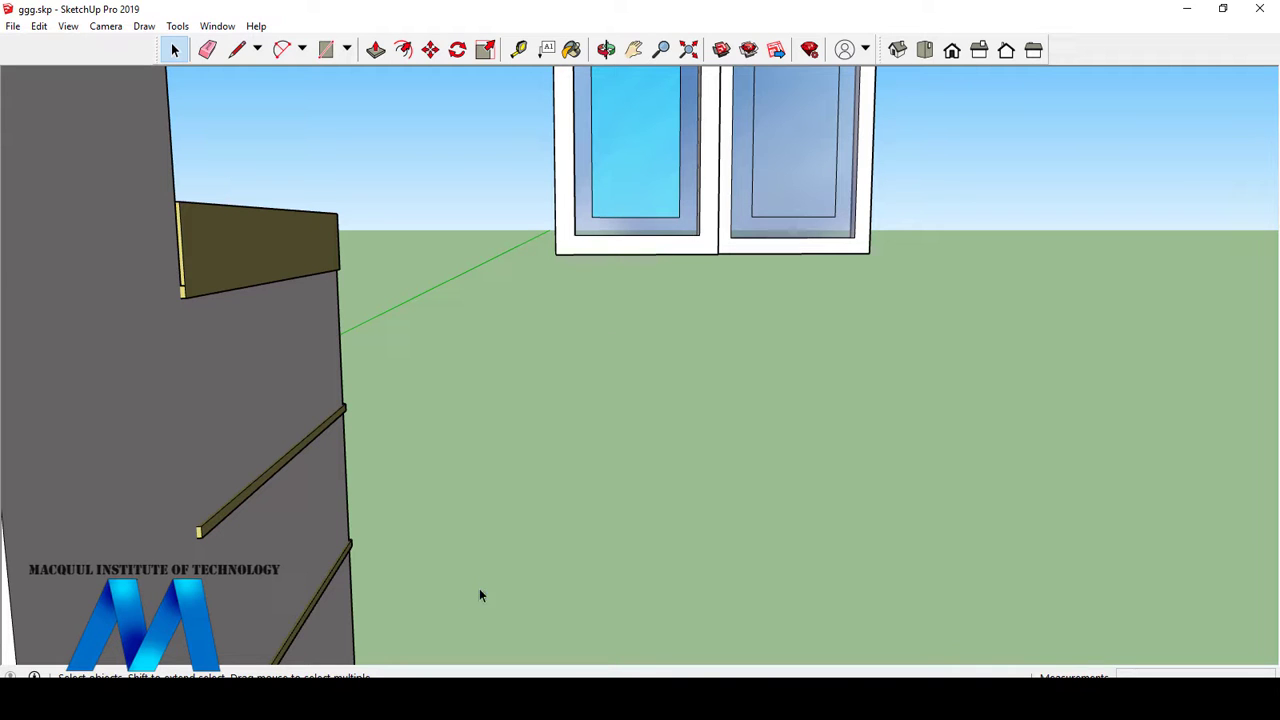
- Hide the loose double window group standing beside the building
scroll(479, 580, down, 3)
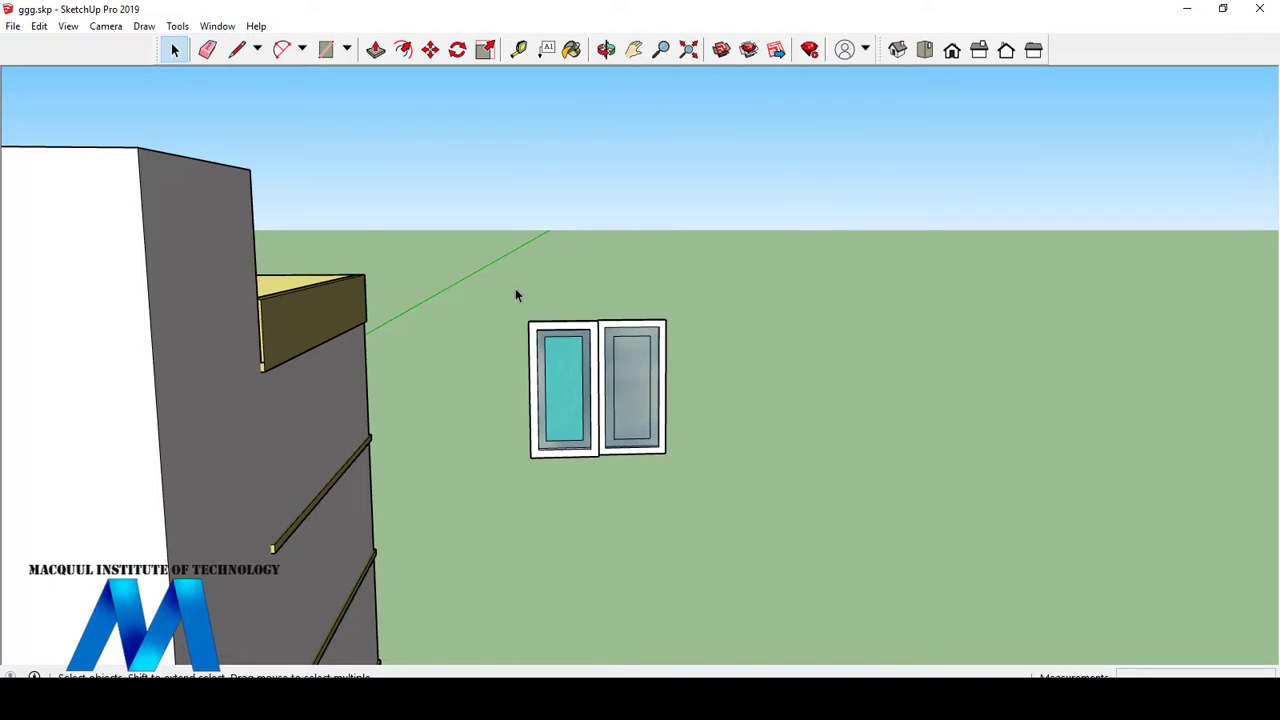
drag(602, 310, 685, 497)
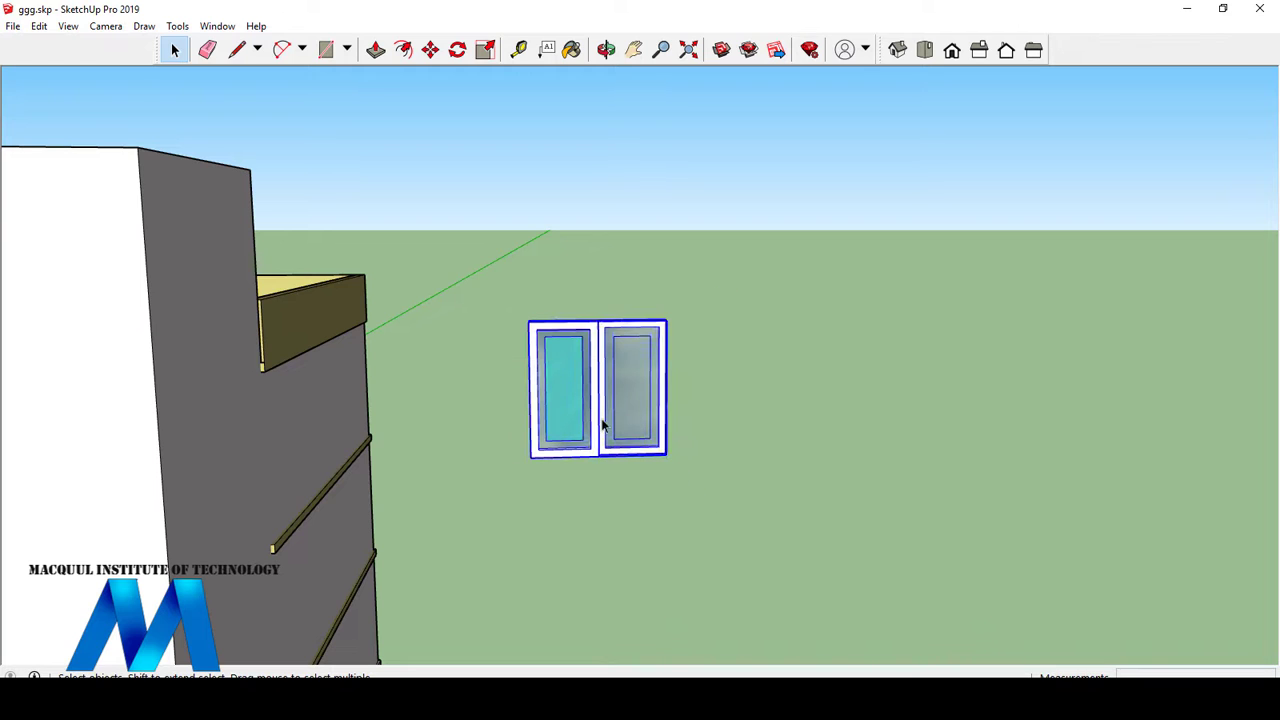
right_click(575, 442)
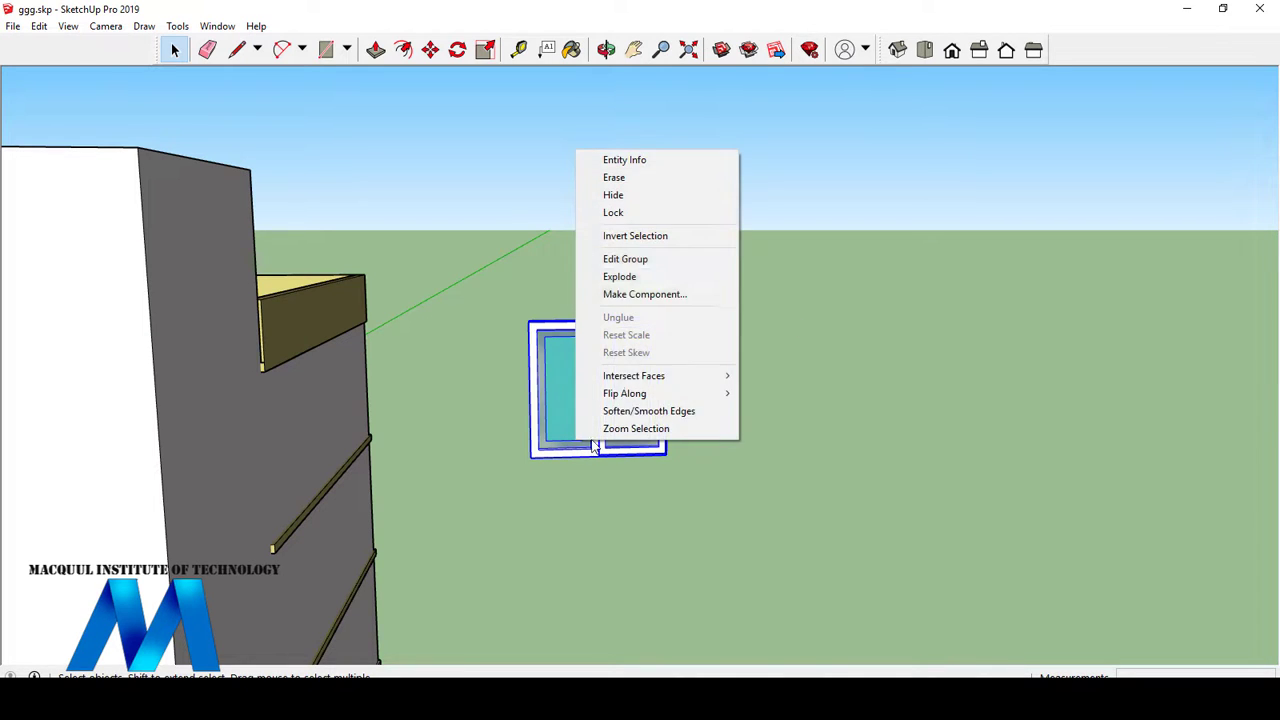
click(632, 195)
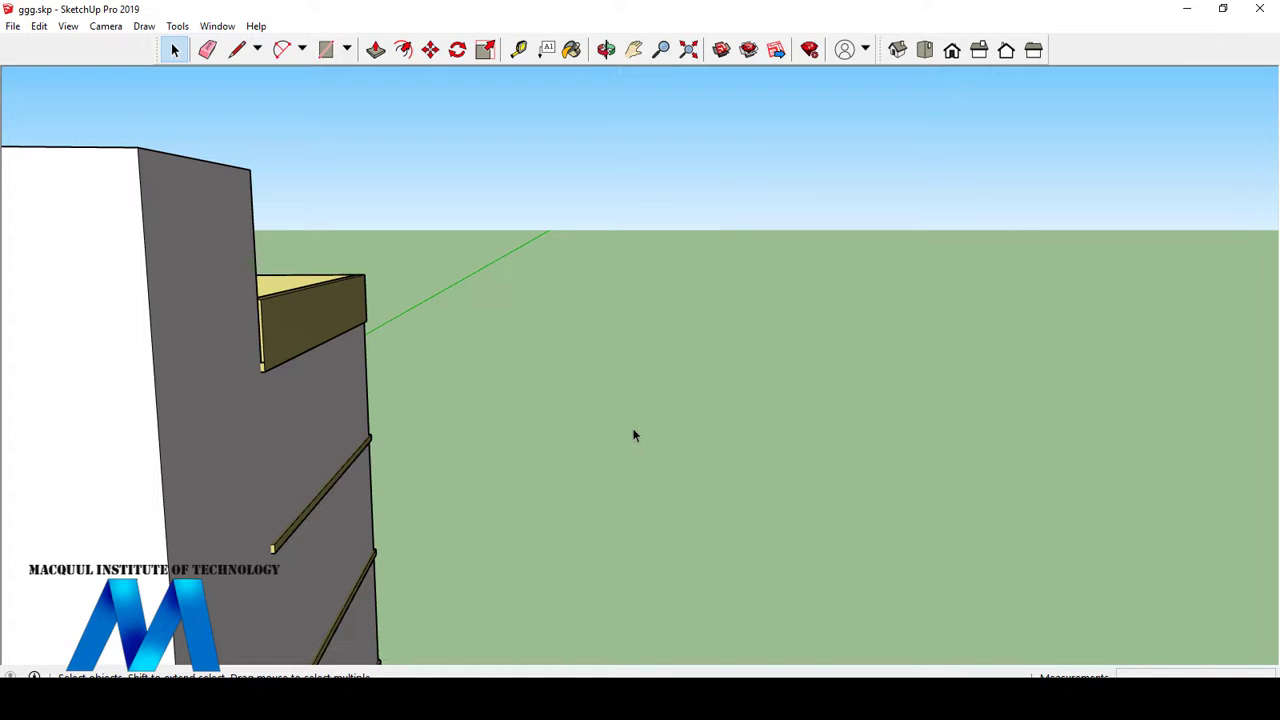
- Draw an upright rectangle 0.8 m wide and 2.1 m high in the empty space beside the tower block
scroll(633, 435, down, 2)
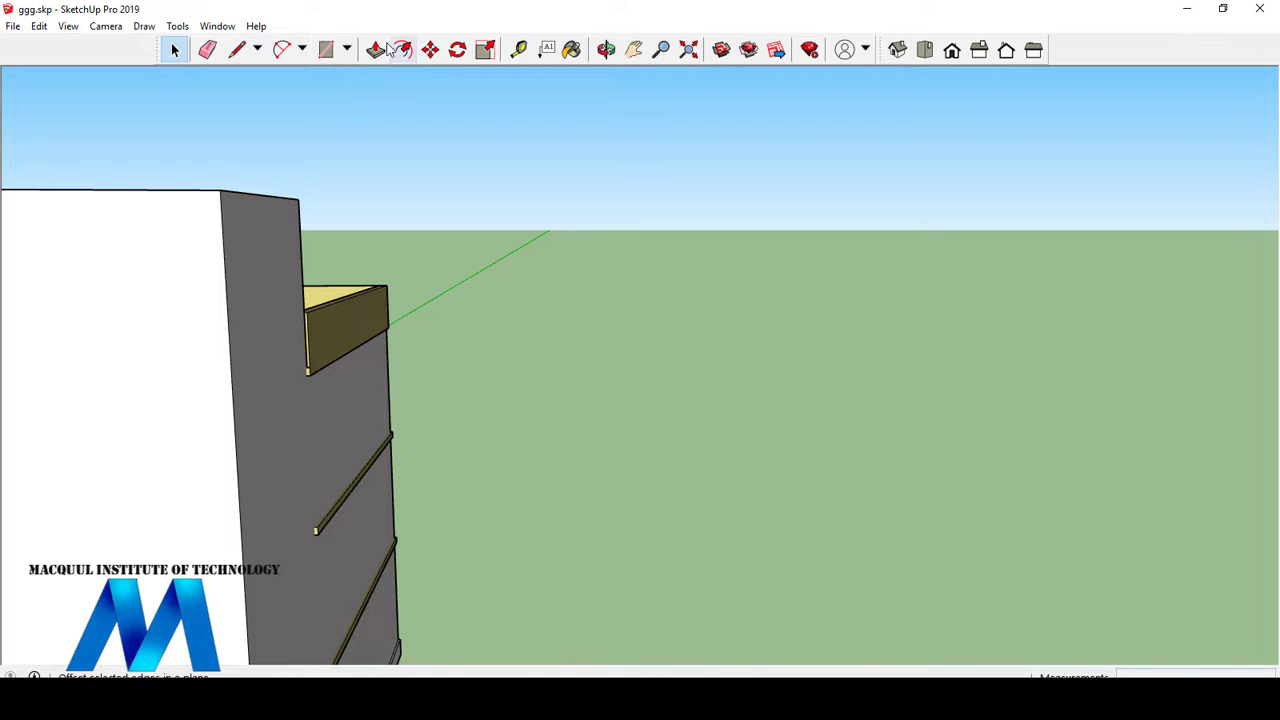
click(325, 49)
click(612, 369)
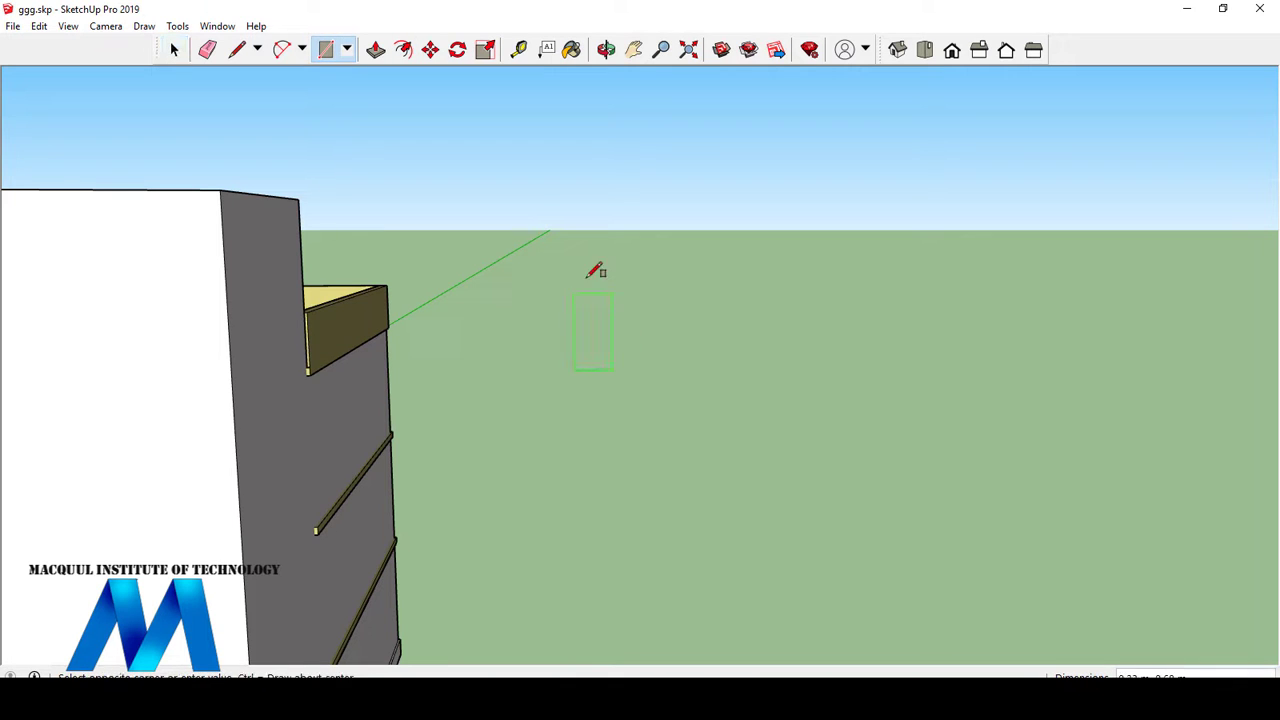
click(581, 263)
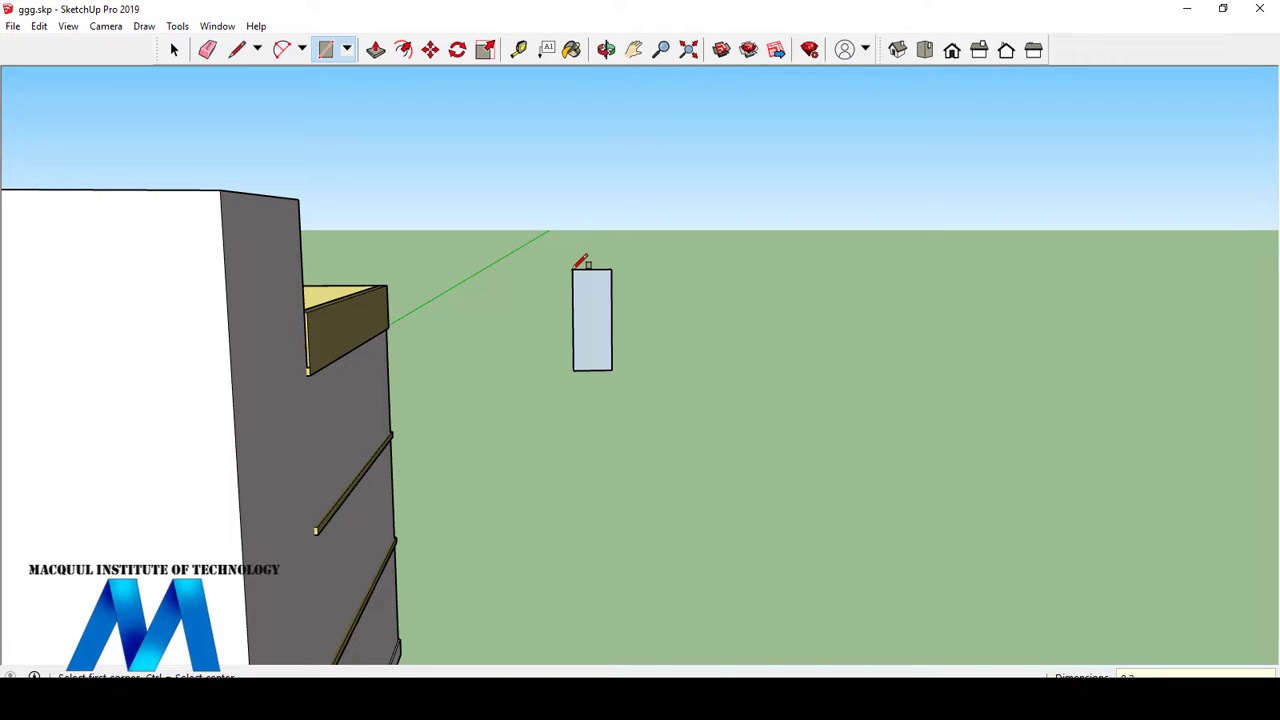
key(Return)
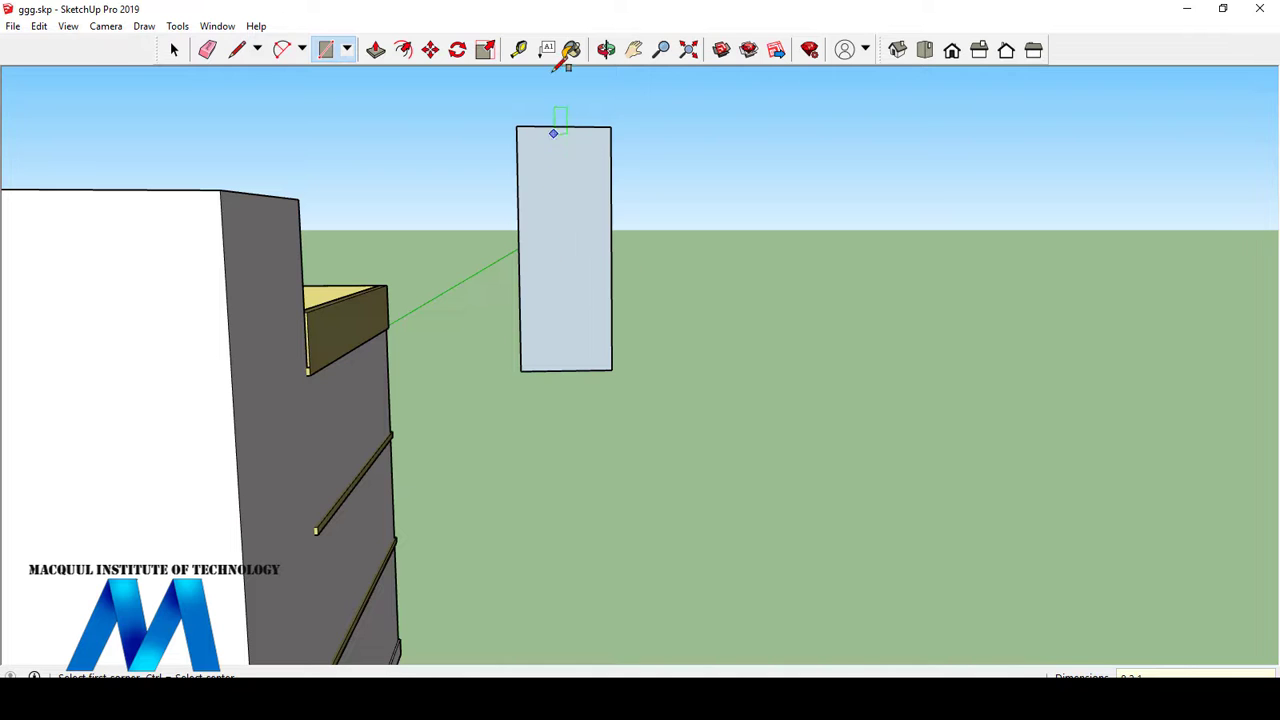
- Offset the new rectangle's outline inward by 0.05 m to form its outer frame
click(405, 52)
scroll(640, 374, up, 4)
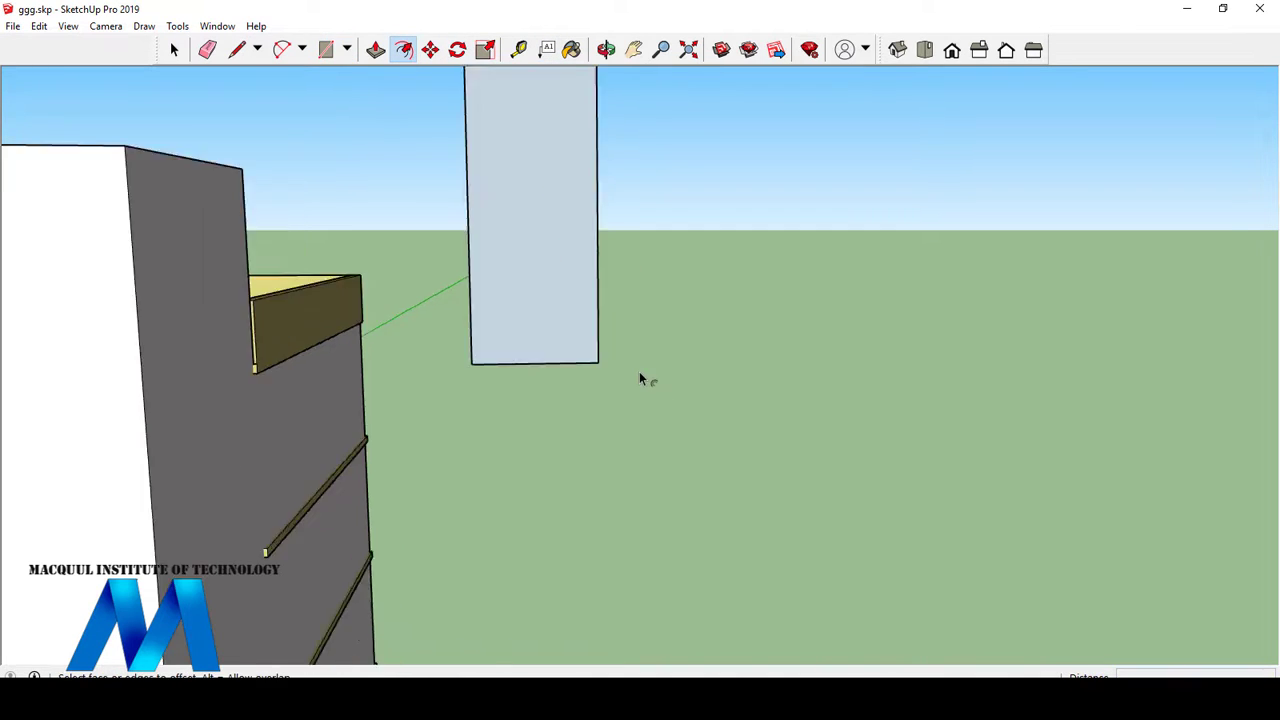
scroll(605, 300, down, 6)
scroll(570, 128, up, 5)
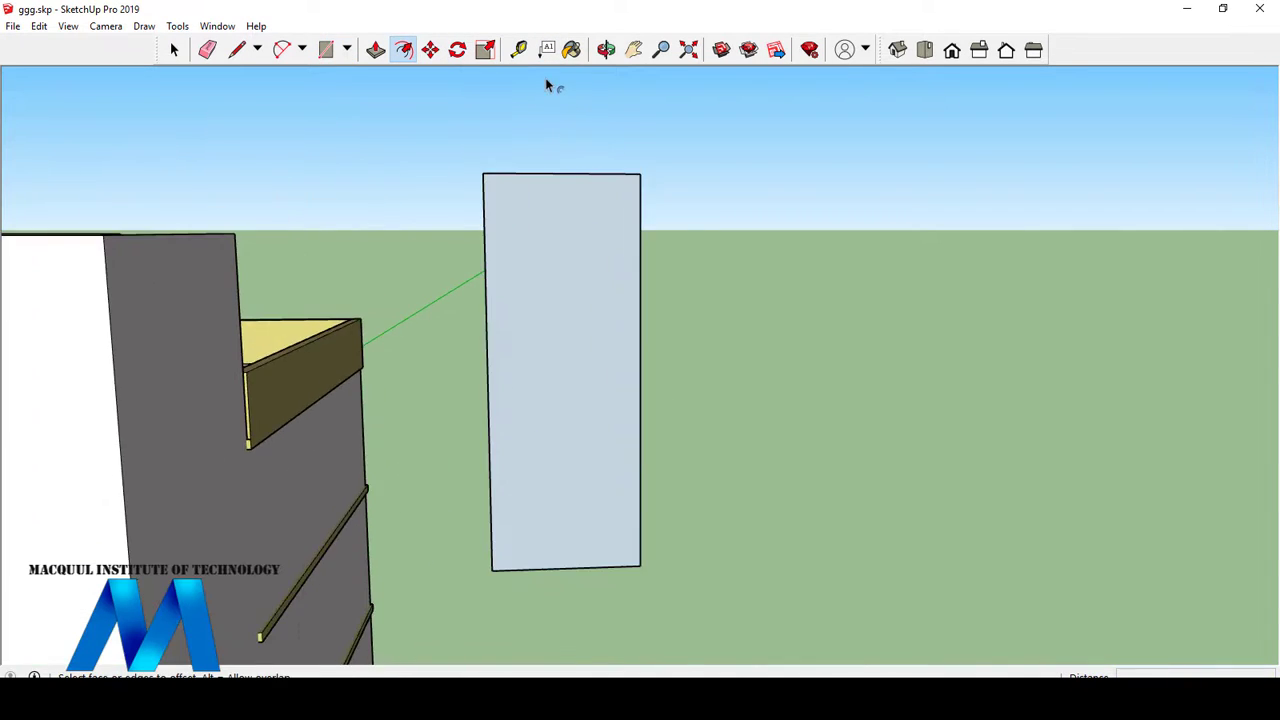
scroll(618, 470, down, 4)
scroll(625, 510, up, 2)
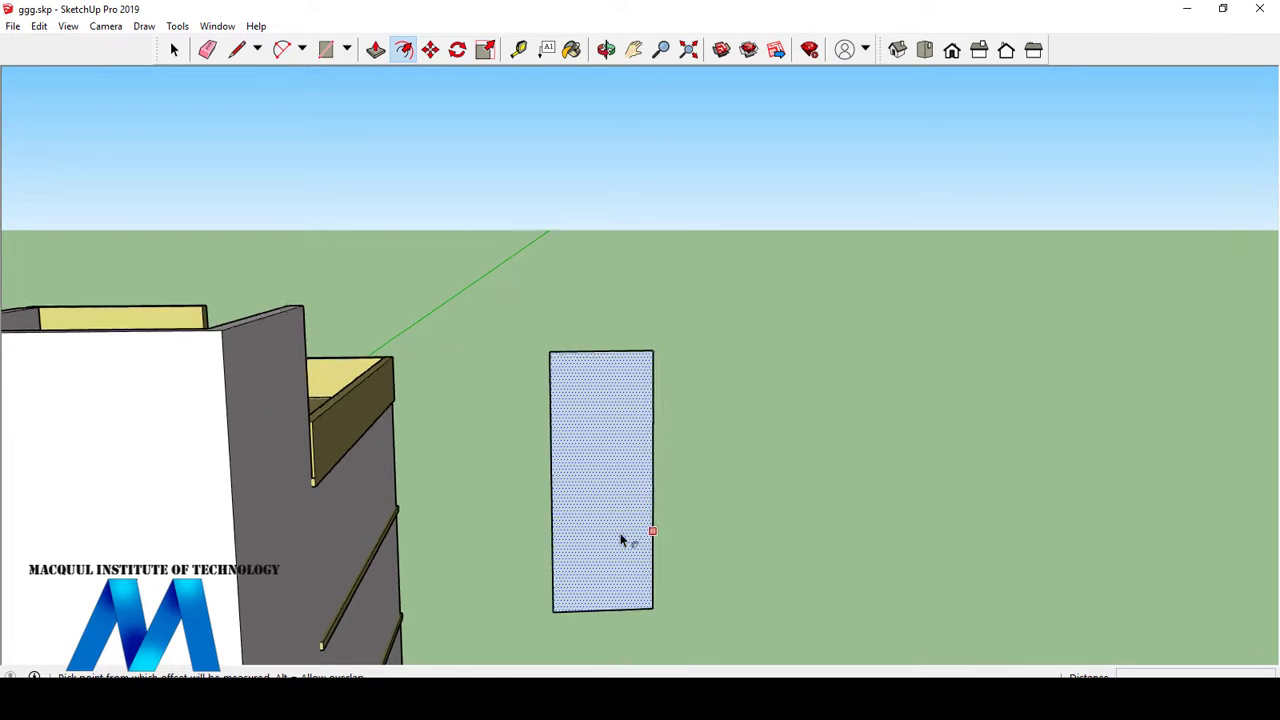
click(620, 536)
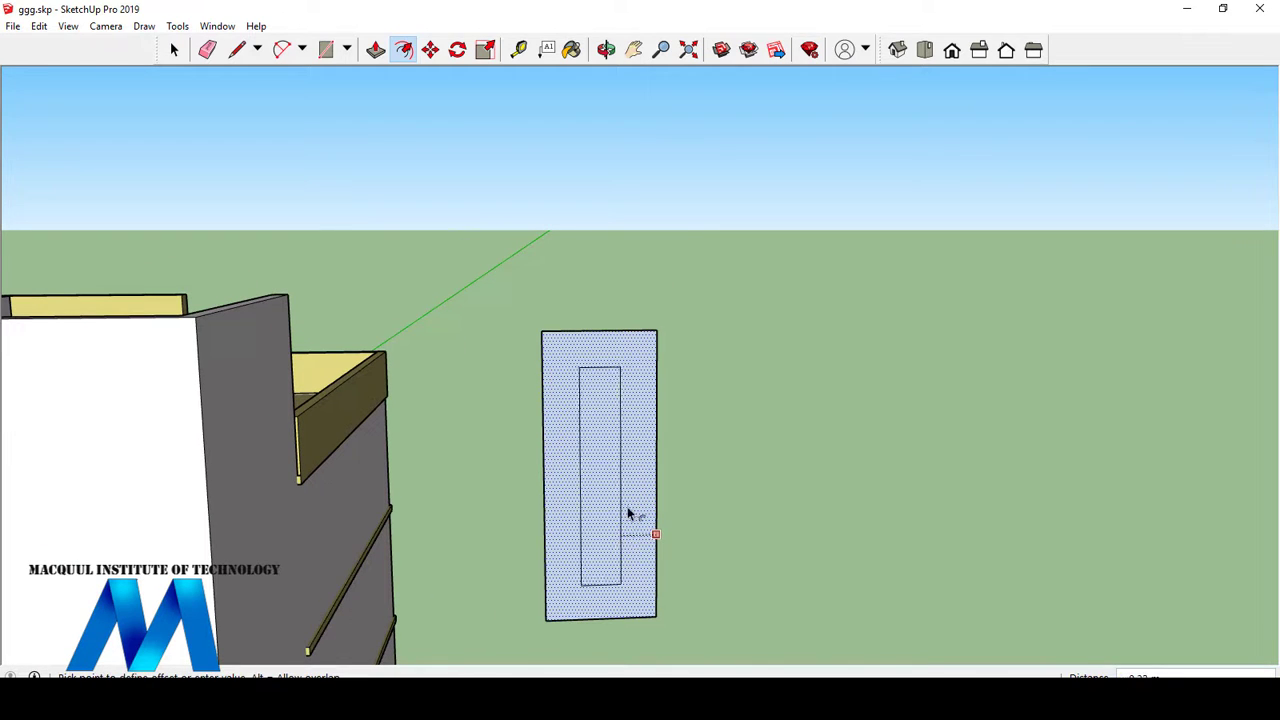
click(644, 447)
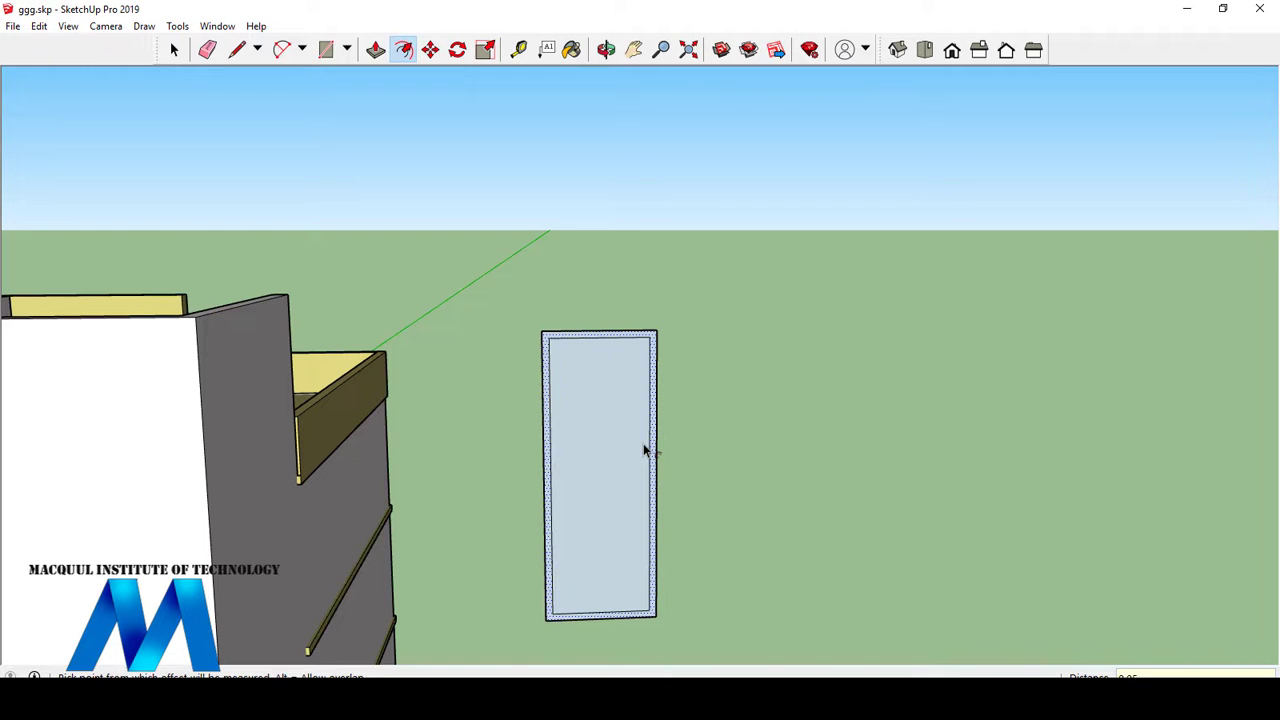
- Place a horizontal guide 0.05 m below the top edge of the inner outline
scroll(641, 449, up, 2)
scroll(683, 297, down, 5)
scroll(711, 514, up, 3)
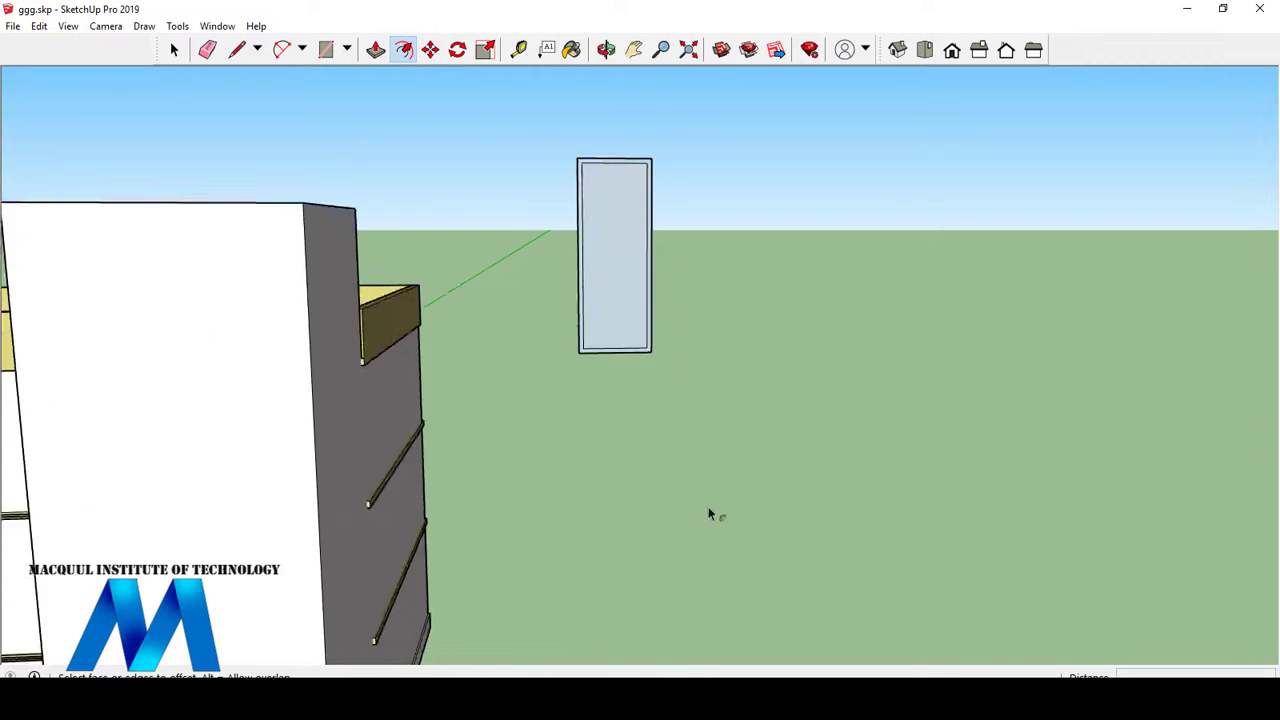
scroll(716, 337, down, 2)
scroll(716, 337, up, 2)
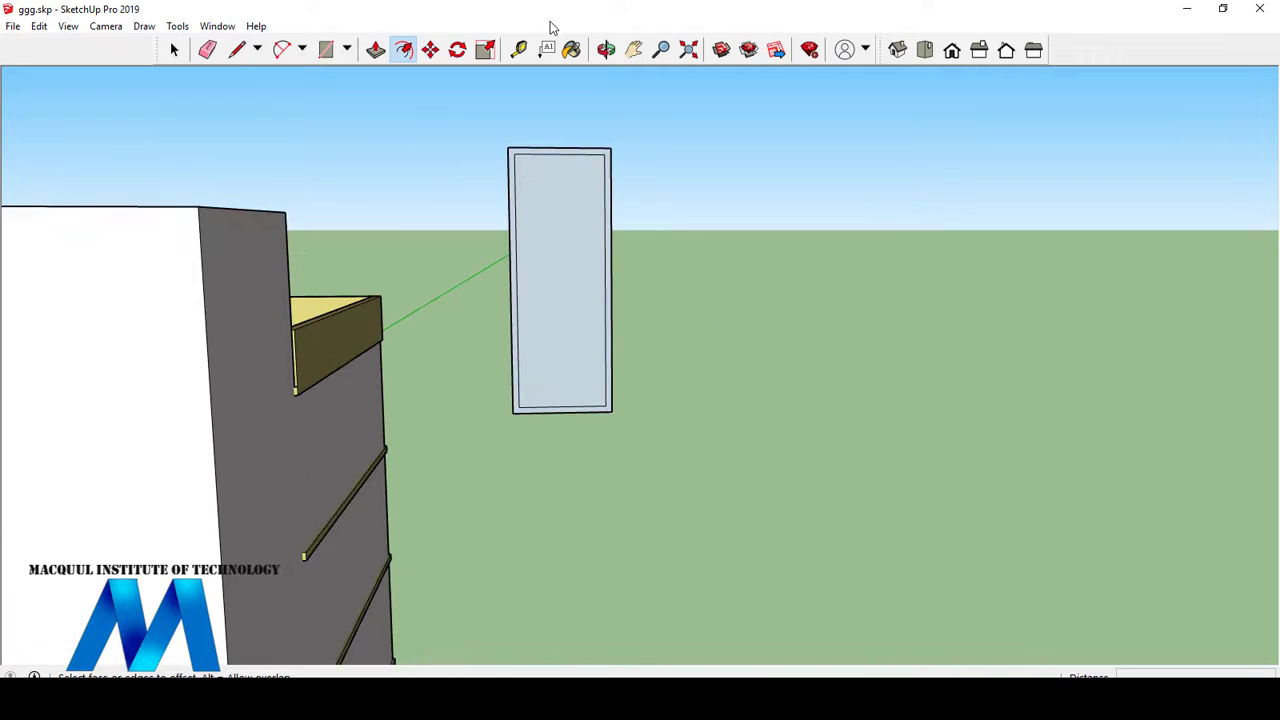
click(518, 49)
scroll(610, 133, up, 3)
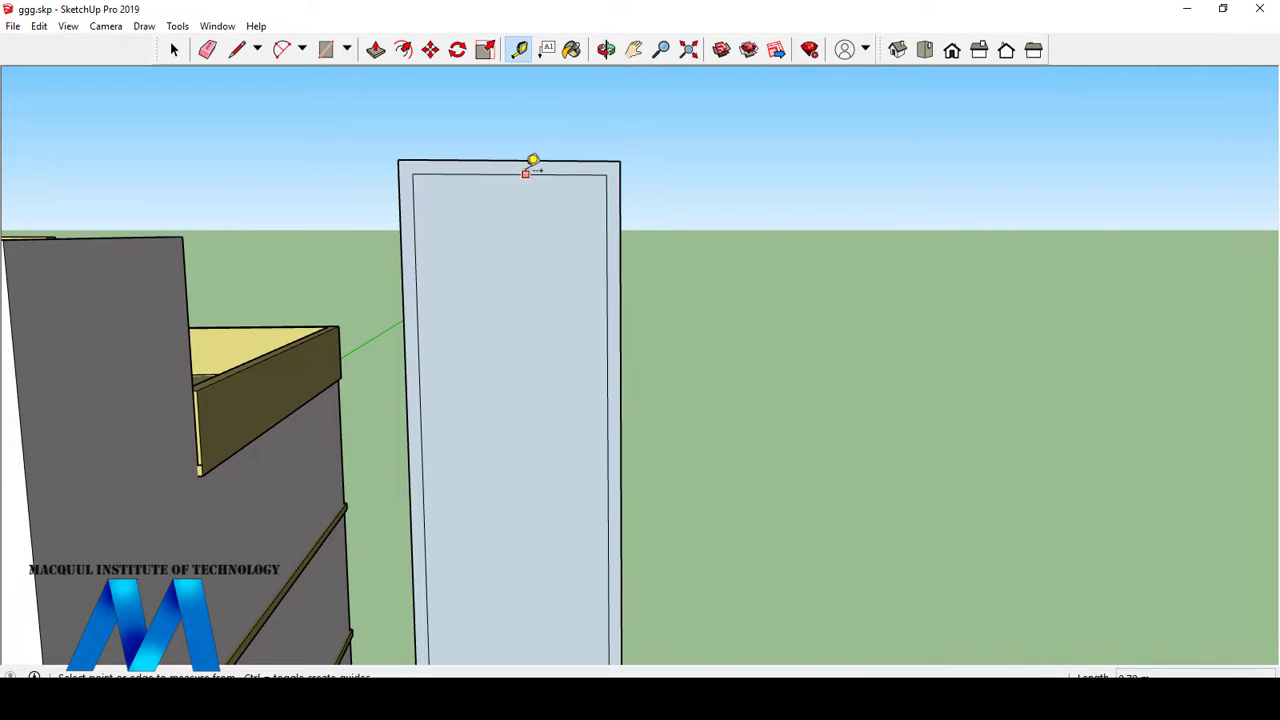
click(522, 174)
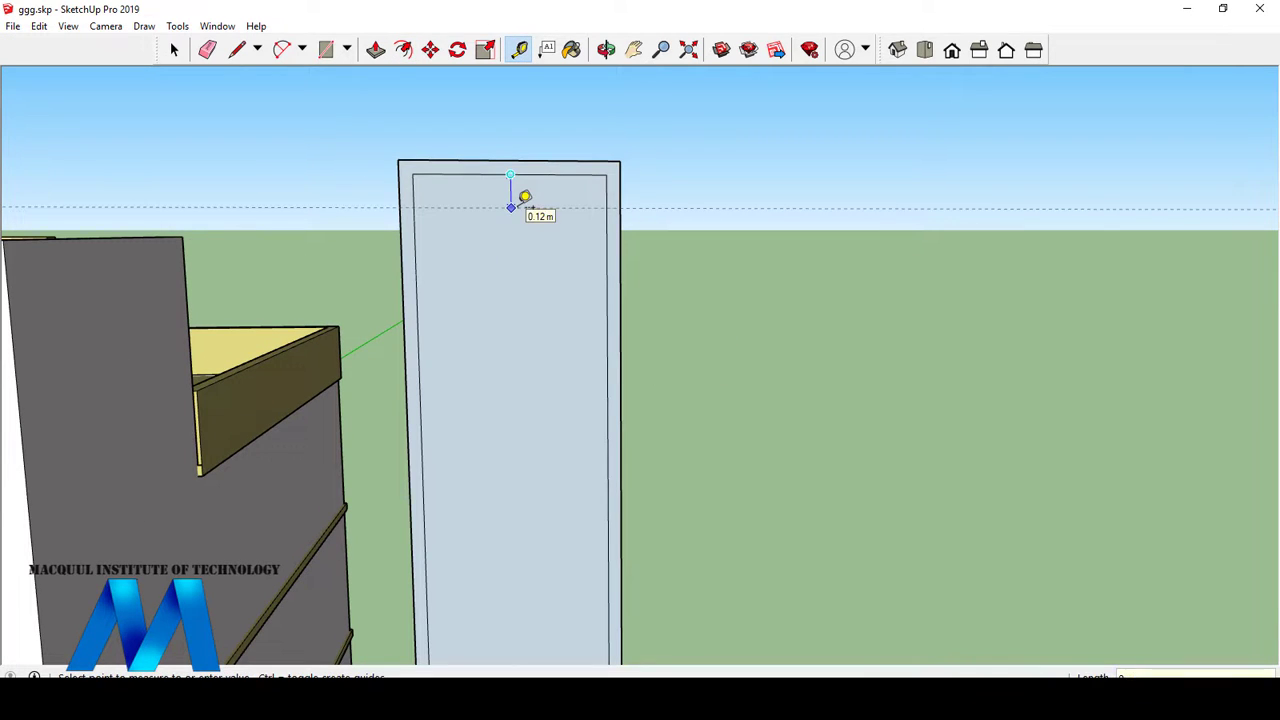
click(523, 192)
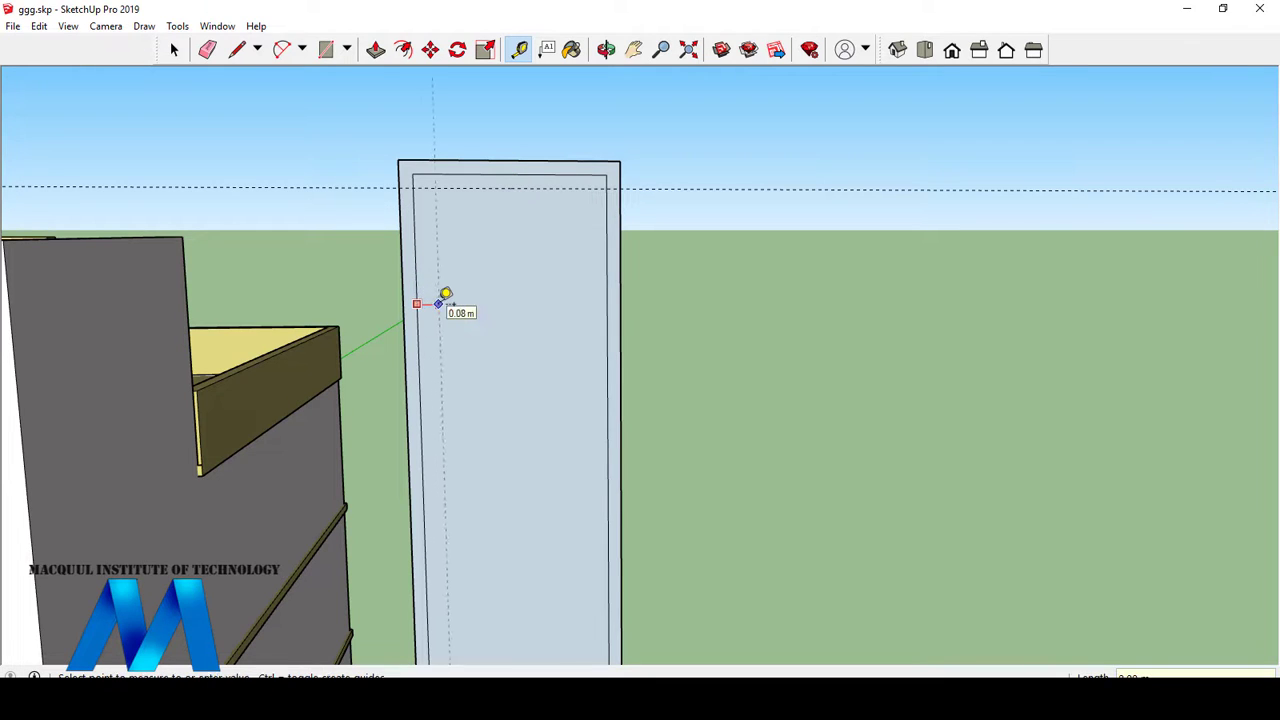
- Place vertical guides 0.05 m inside both long sides of the inner outline
click(440, 302)
click(606, 292)
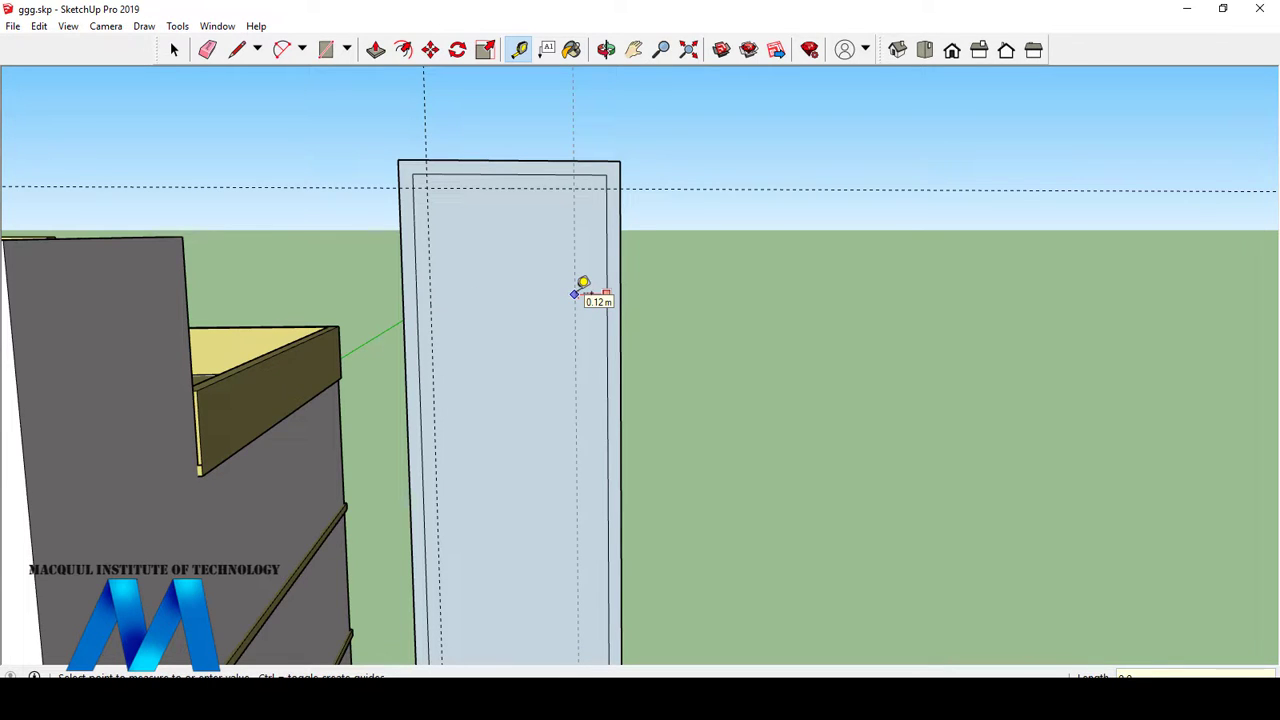
text(0.05)
key(Return)
- Place a horizontal guide 0.05 m above the bottom edge of the inner outline
scroll(583, 283, down, 2)
scroll(549, 514, up, 3)
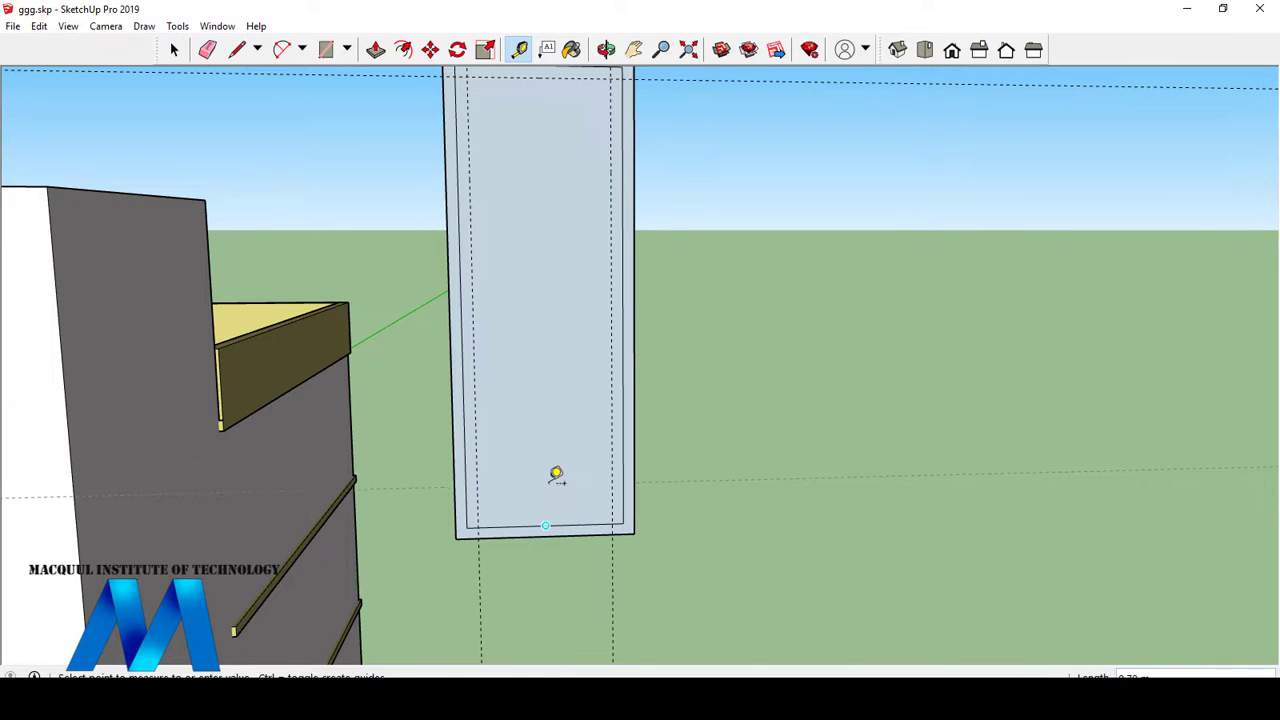
click(545, 524)
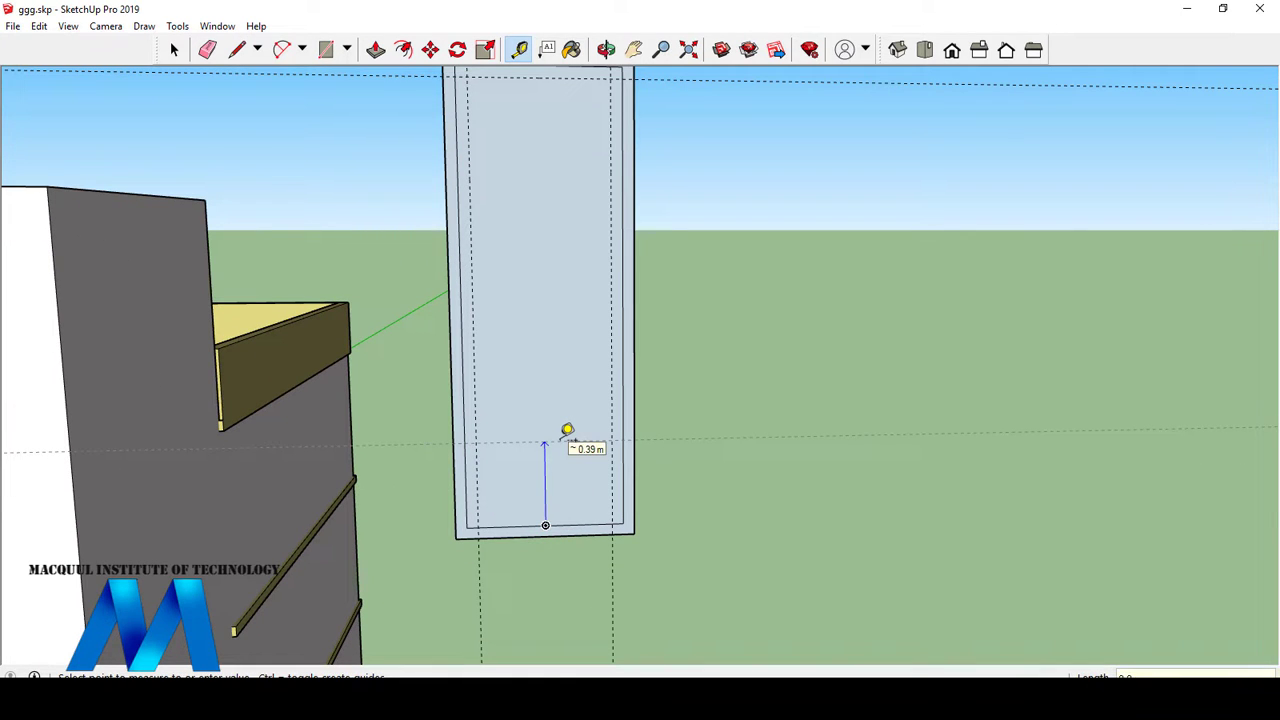
click(565, 432)
scroll(614, 380, down, 2)
scroll(626, 372, up, 2)
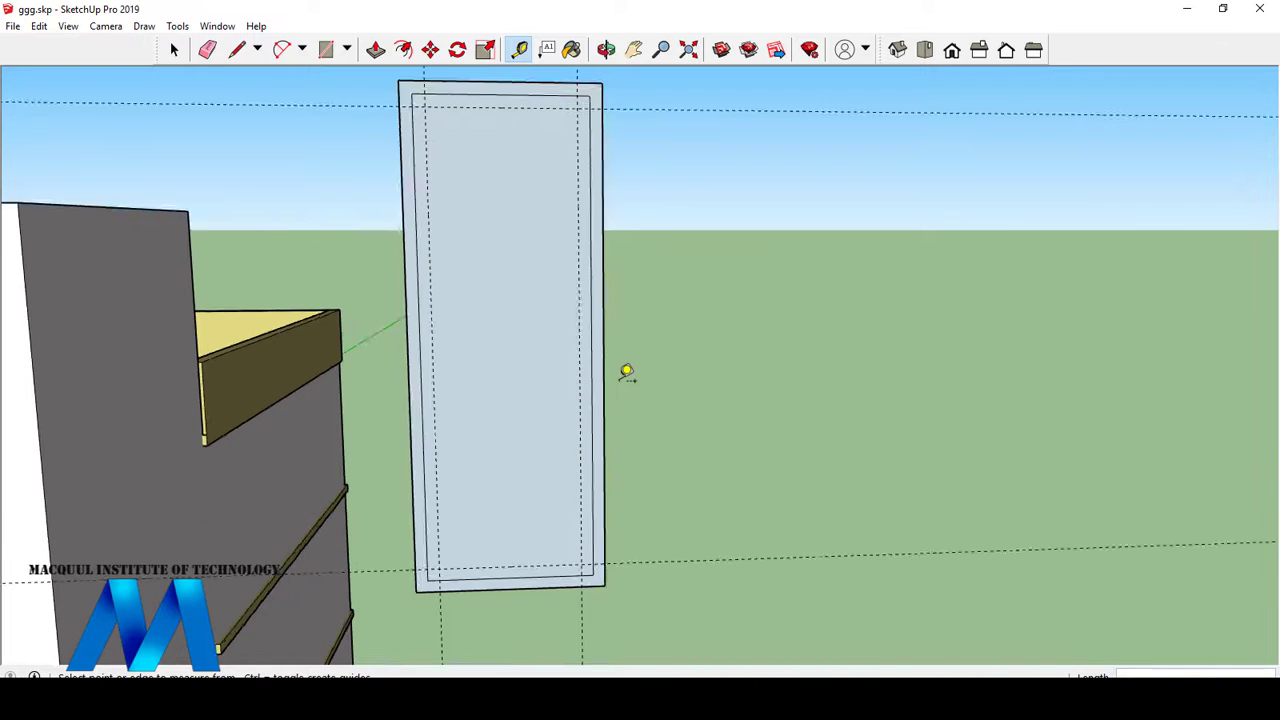
- Draw a horizontal line across the inner rectangle between the midpoints of its two long sides
scroll(620, 368, up, 3)
scroll(595, 378, down, 5)
scroll(575, 386, up, 1)
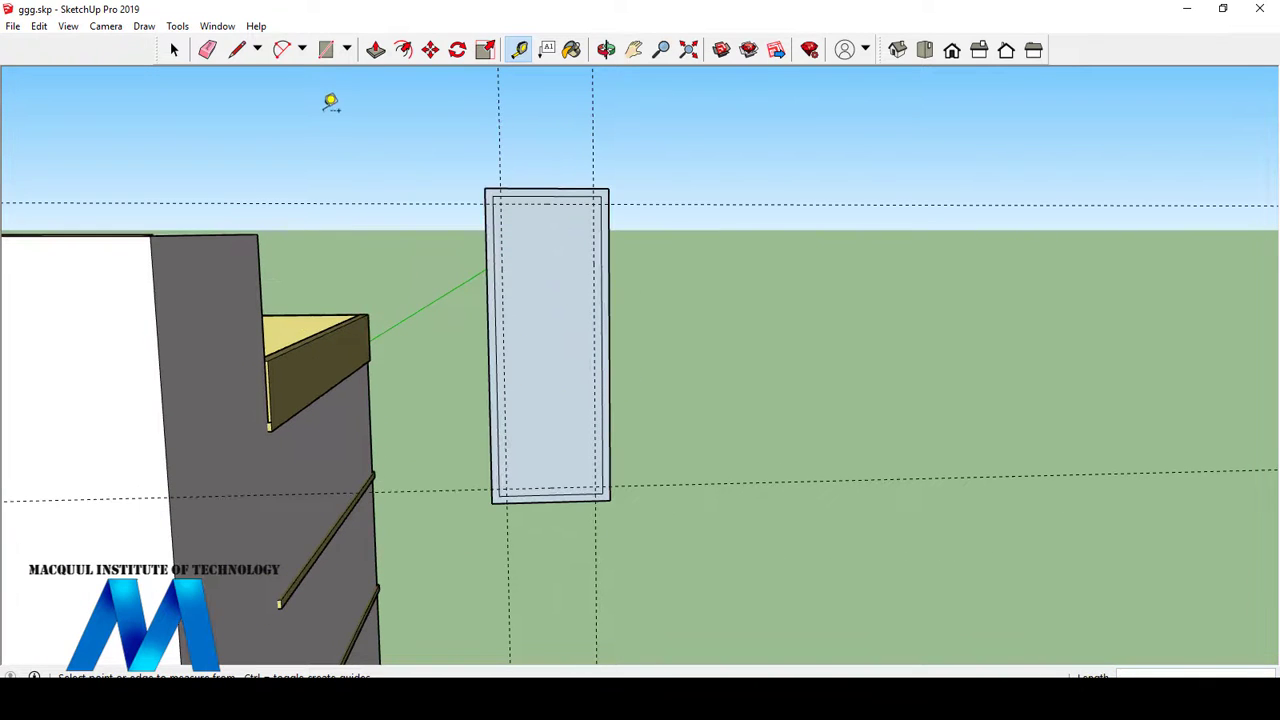
click(237, 49)
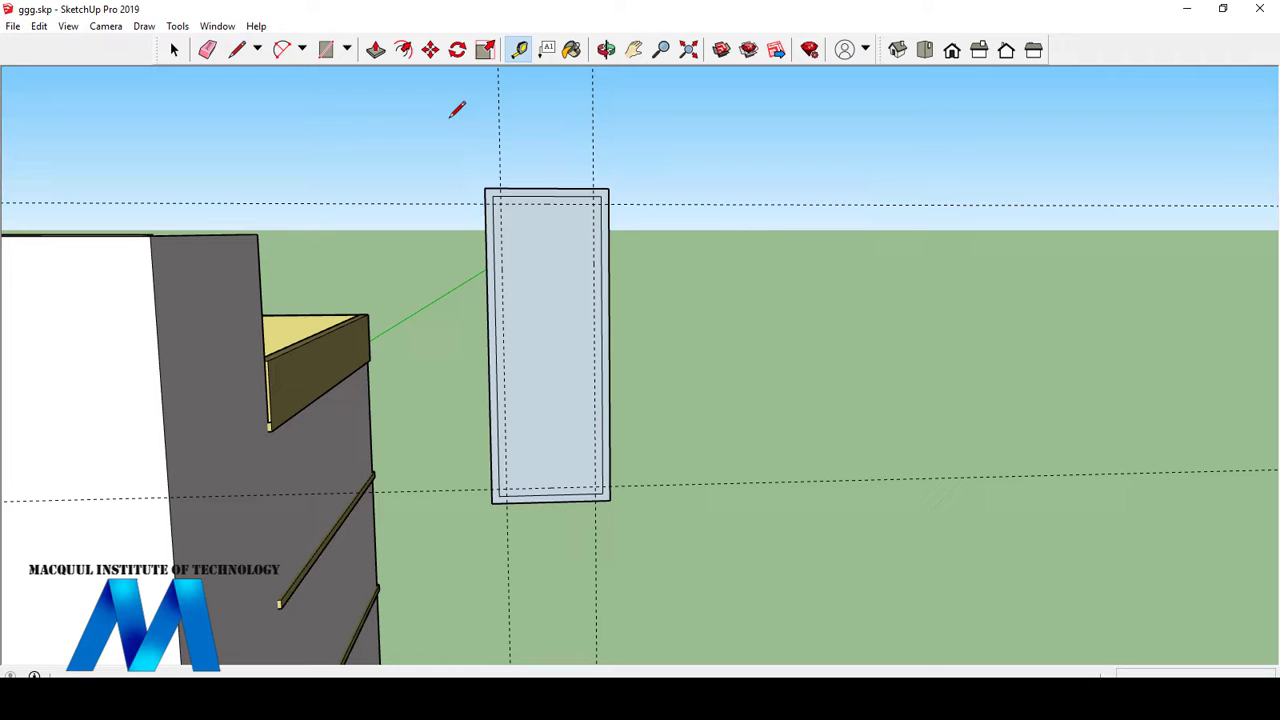
click(602, 346)
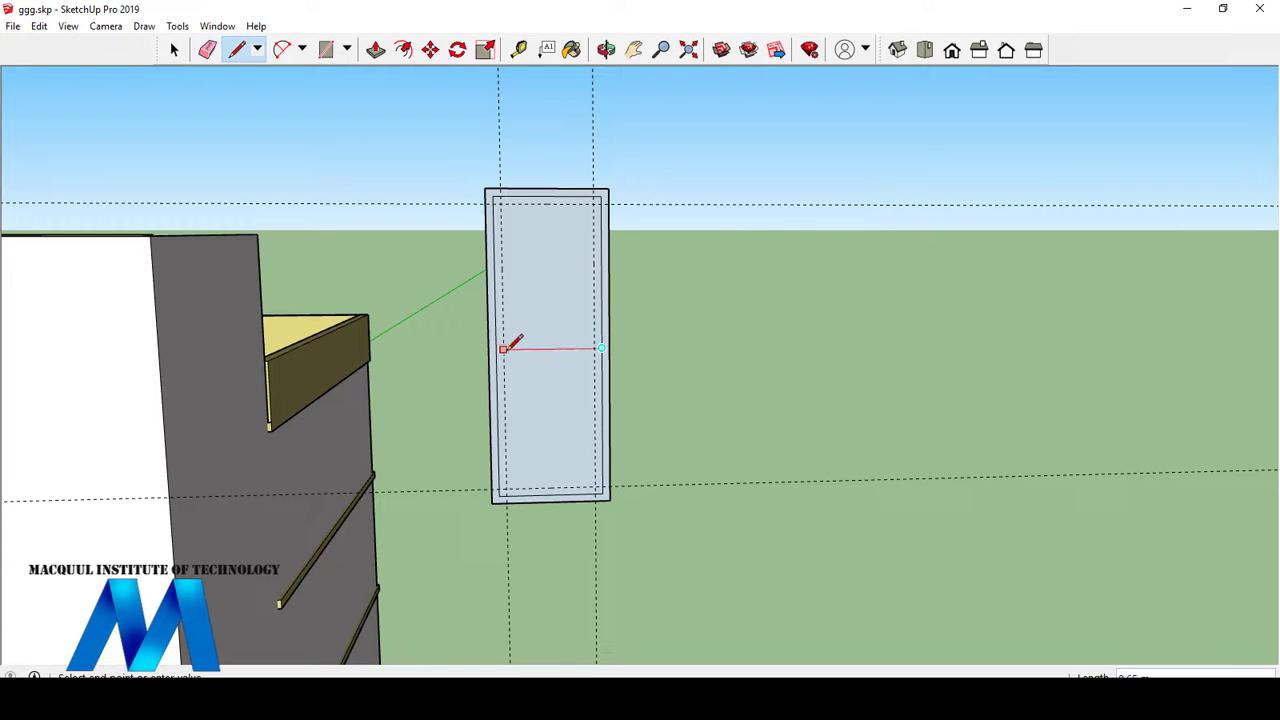
key(Escape)
scroll(580, 356, up, 2)
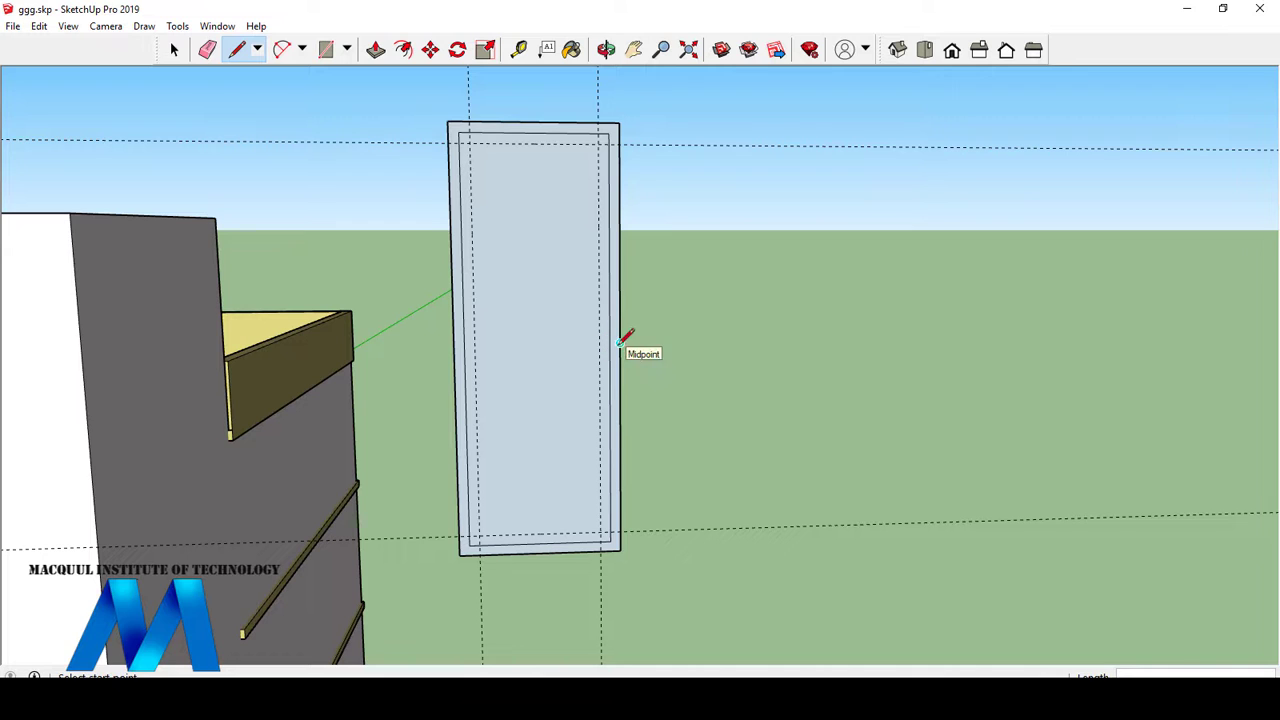
click(612, 344)
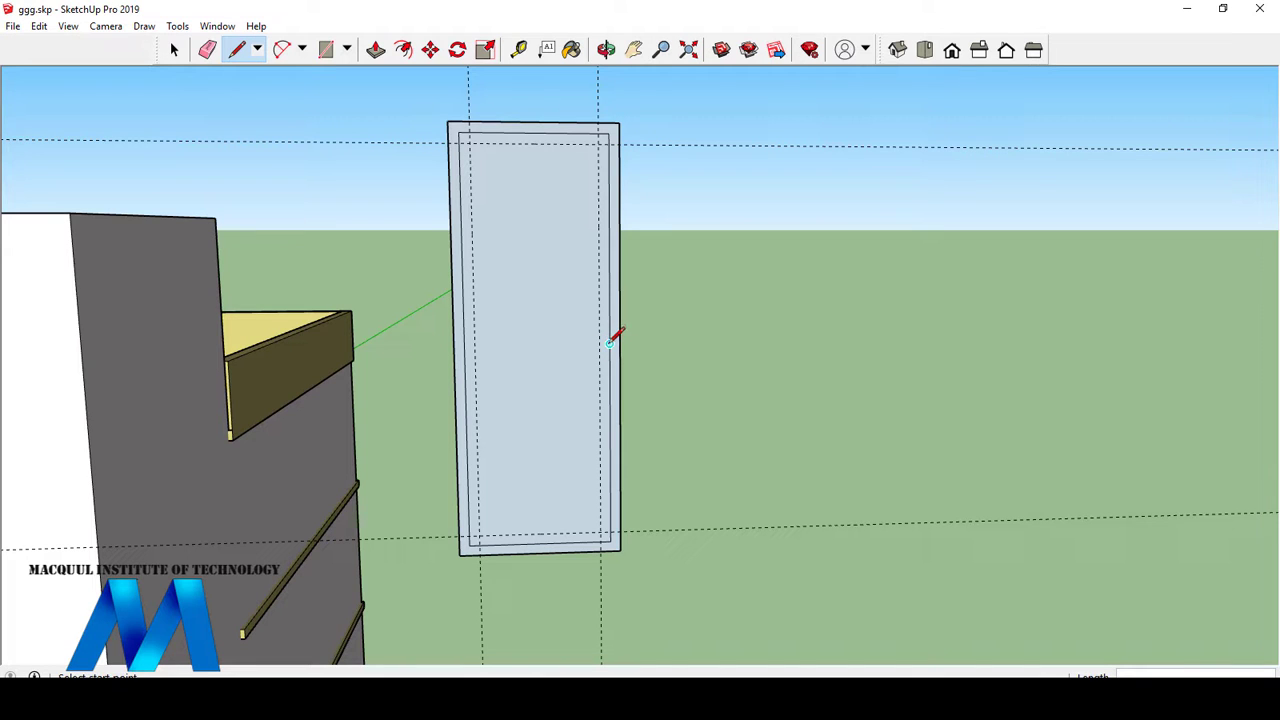
click(466, 344)
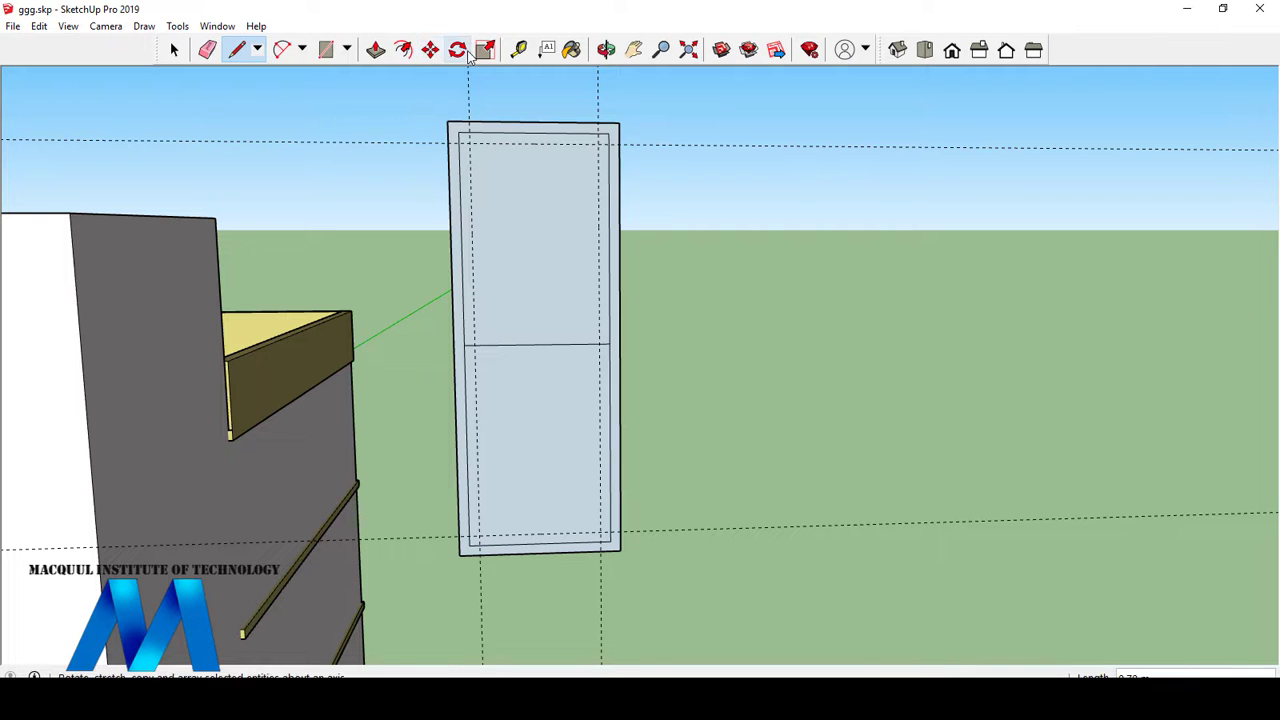
- Place horizontal guides 0.05 m above and 0.05 m below the panel's horizontal midline
click(518, 52)
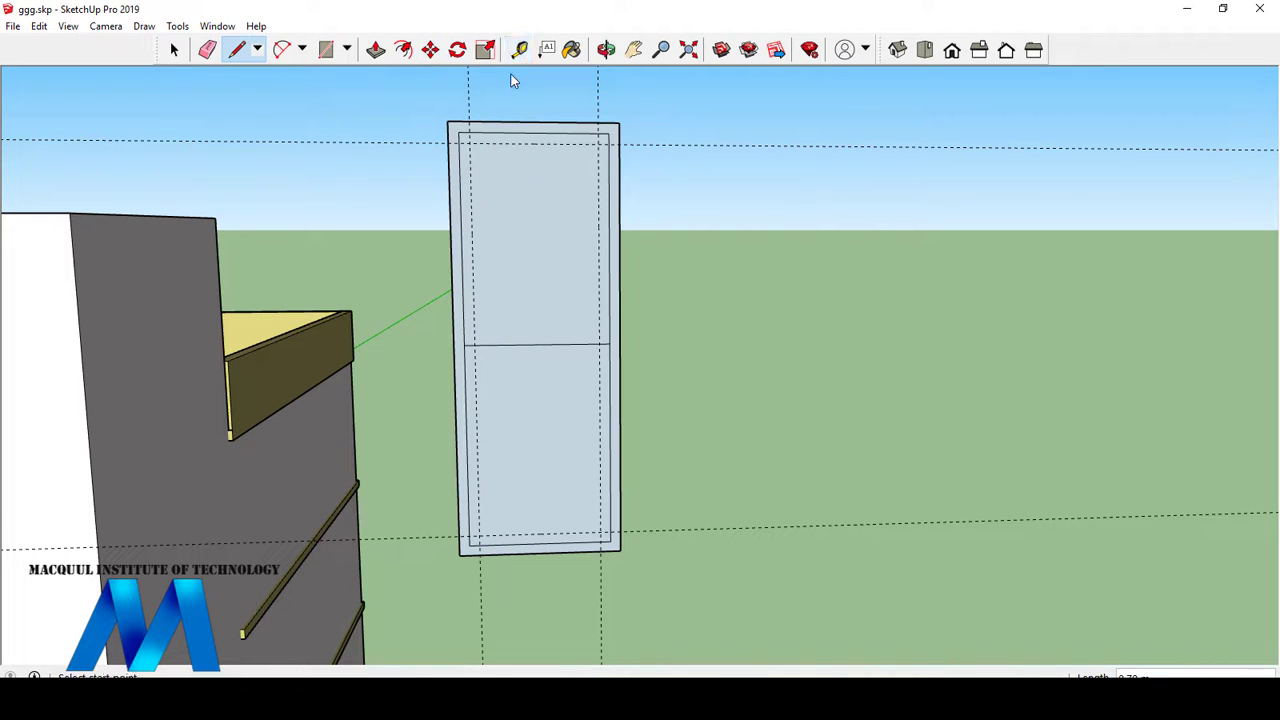
click(538, 343)
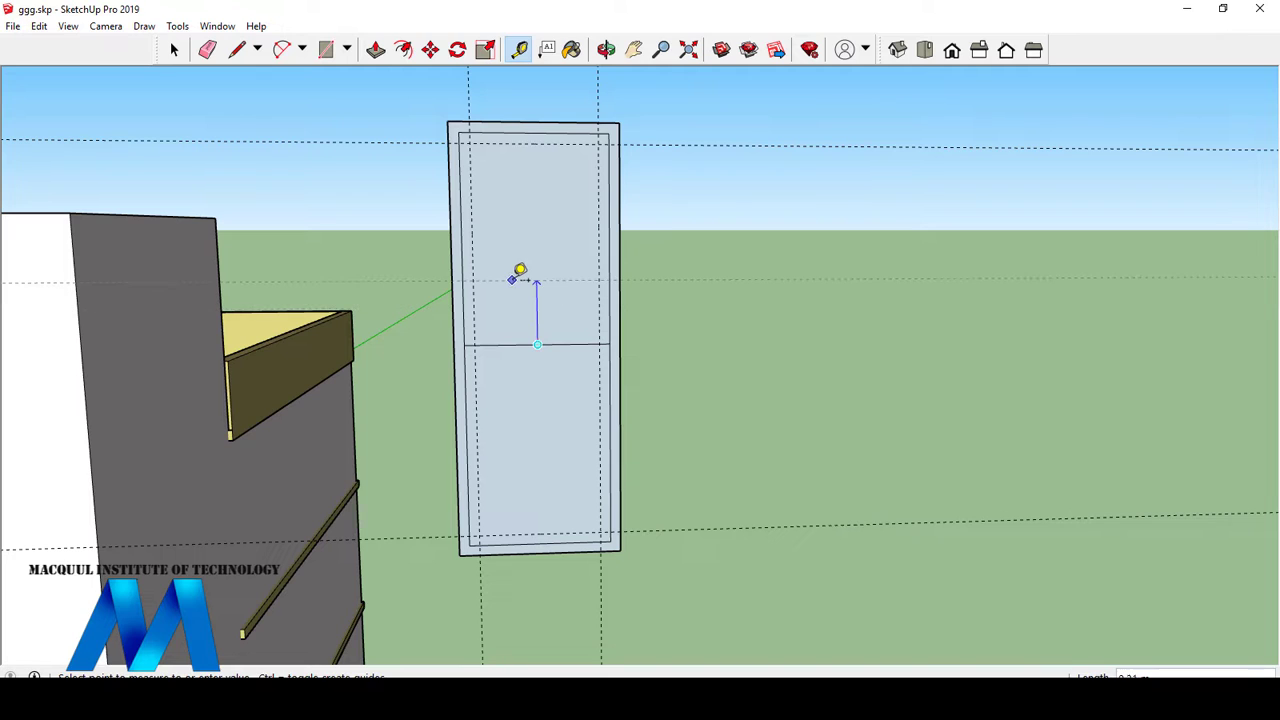
text(0.05)
key(Return)
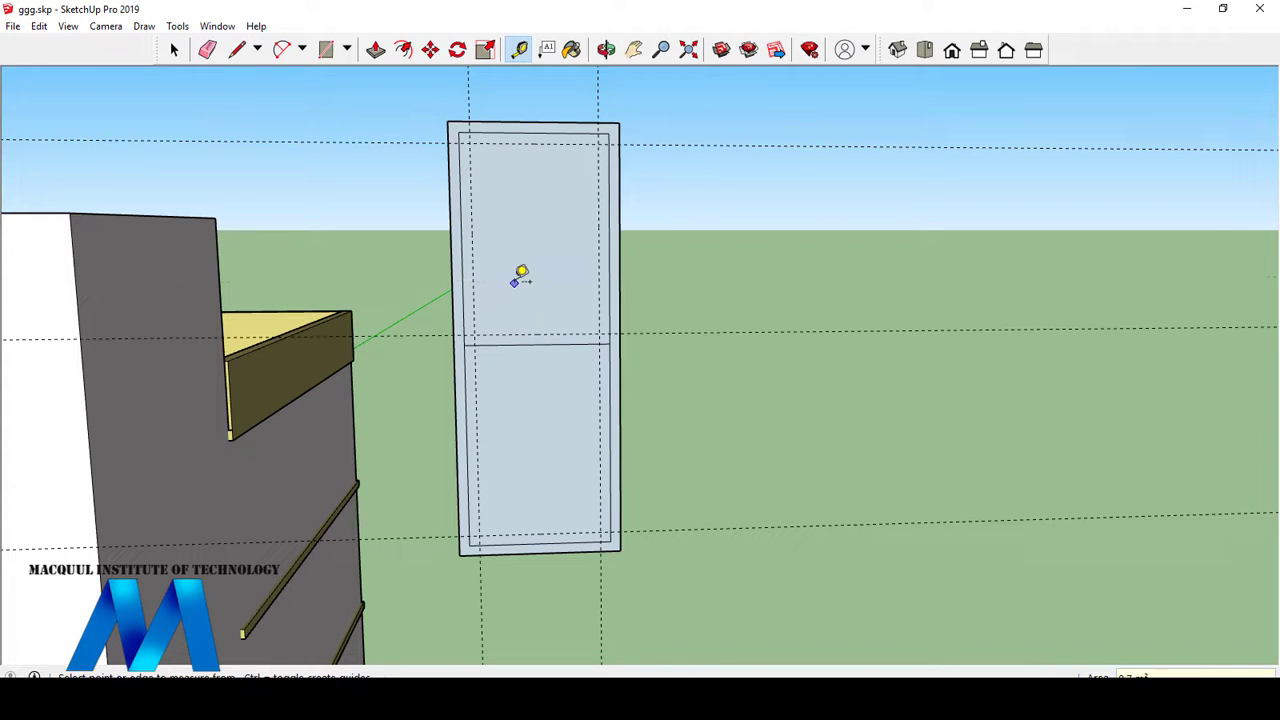
click(540, 343)
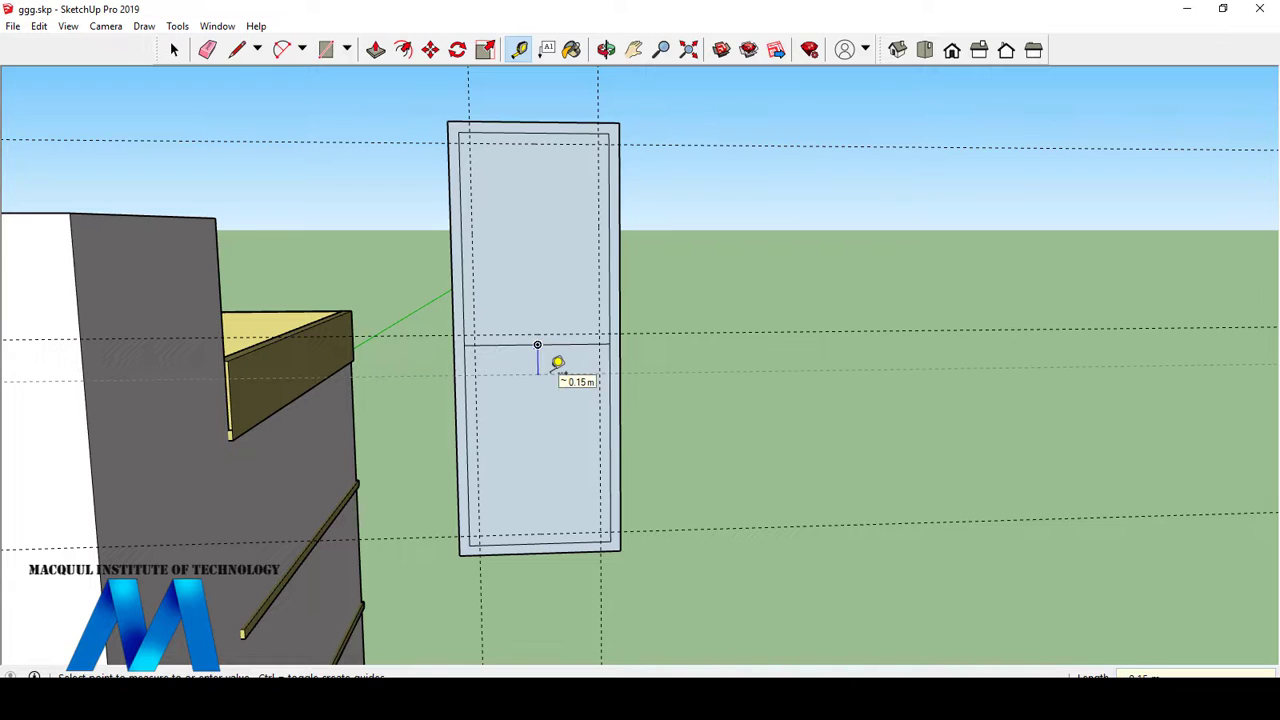
click(556, 362)
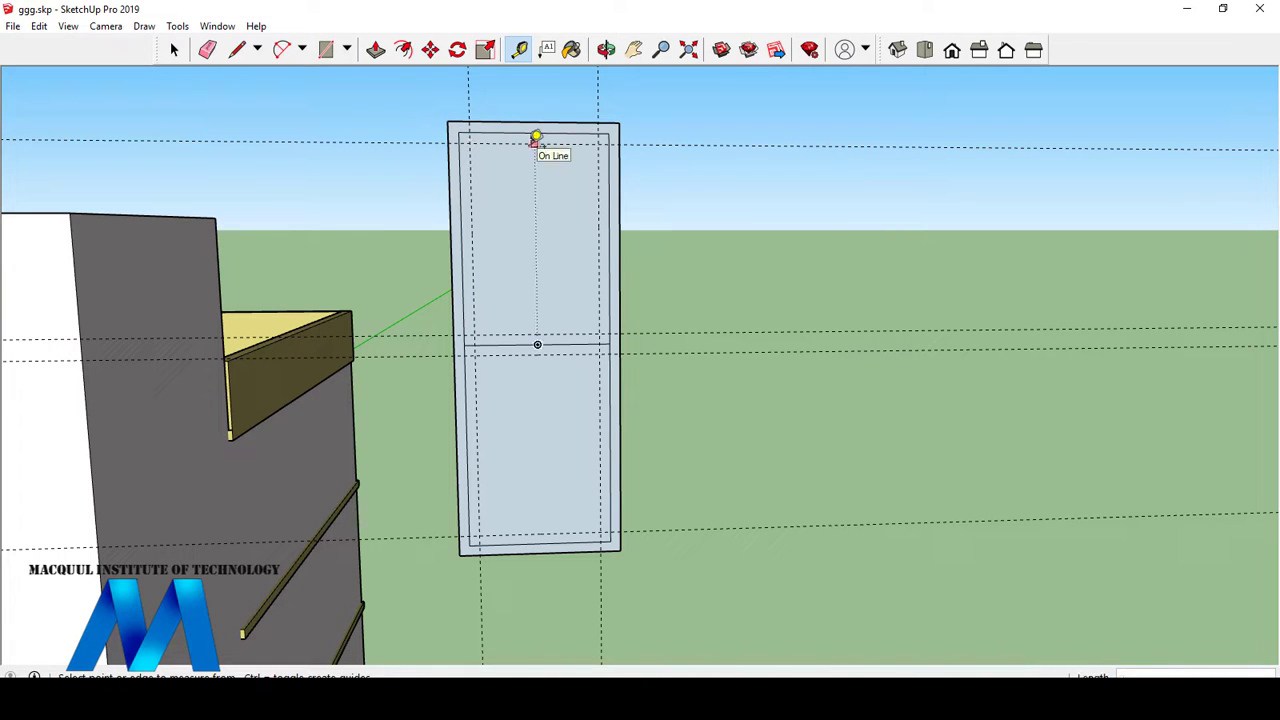
- Draw a vertical centre line from the top guide down to the midpoint of the horizontal midline
click(237, 49)
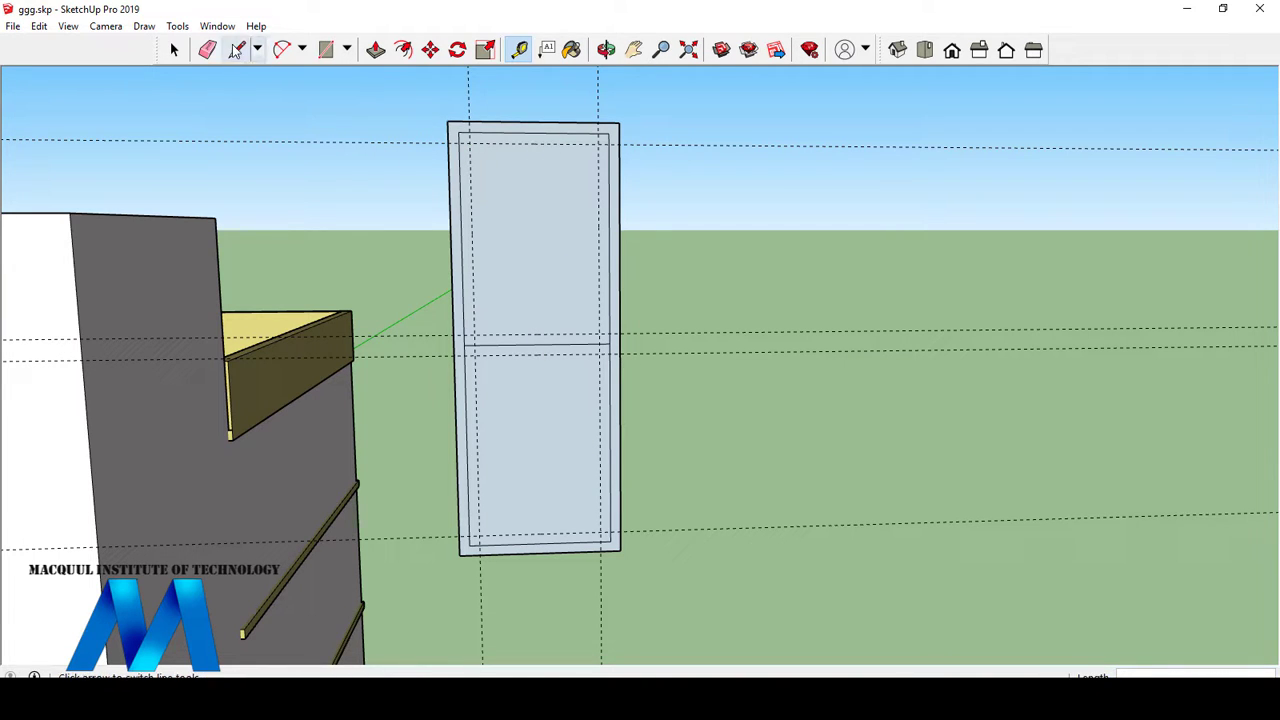
click(534, 143)
click(537, 344)
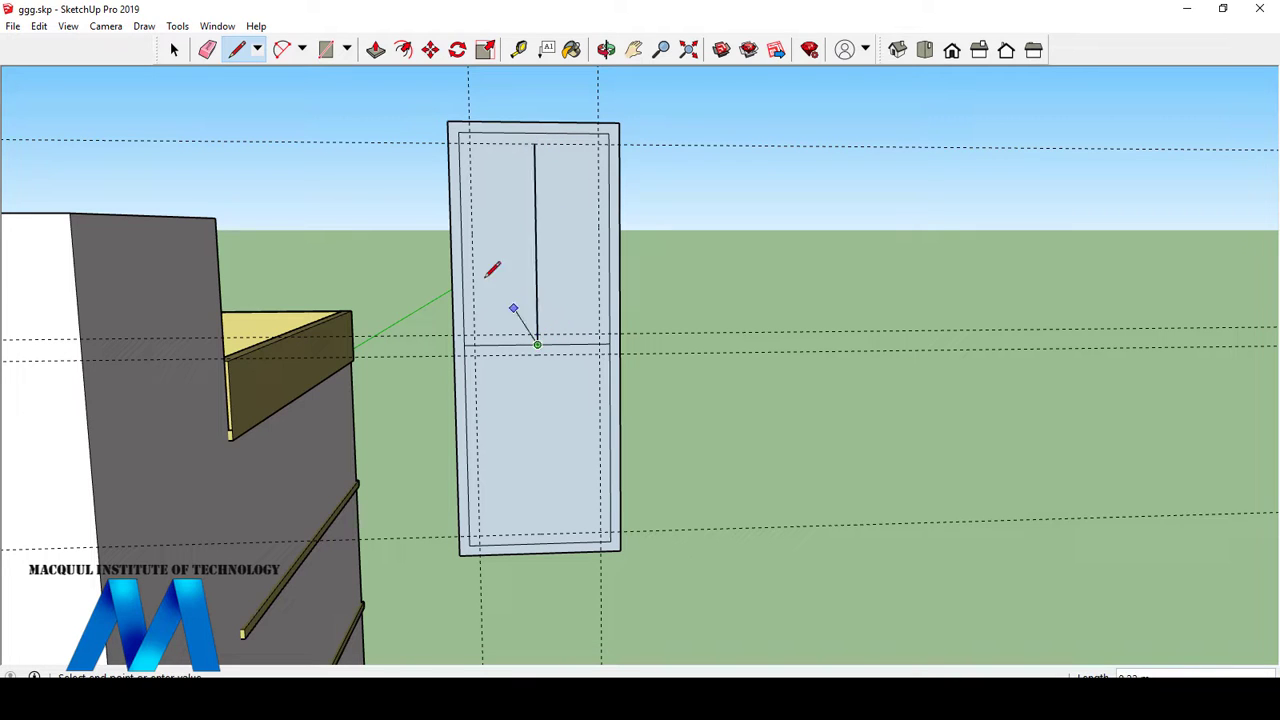
- Place vertical guides 0.05 m to either side of the upper half's vertical centre line
click(520, 50)
click(535, 234)
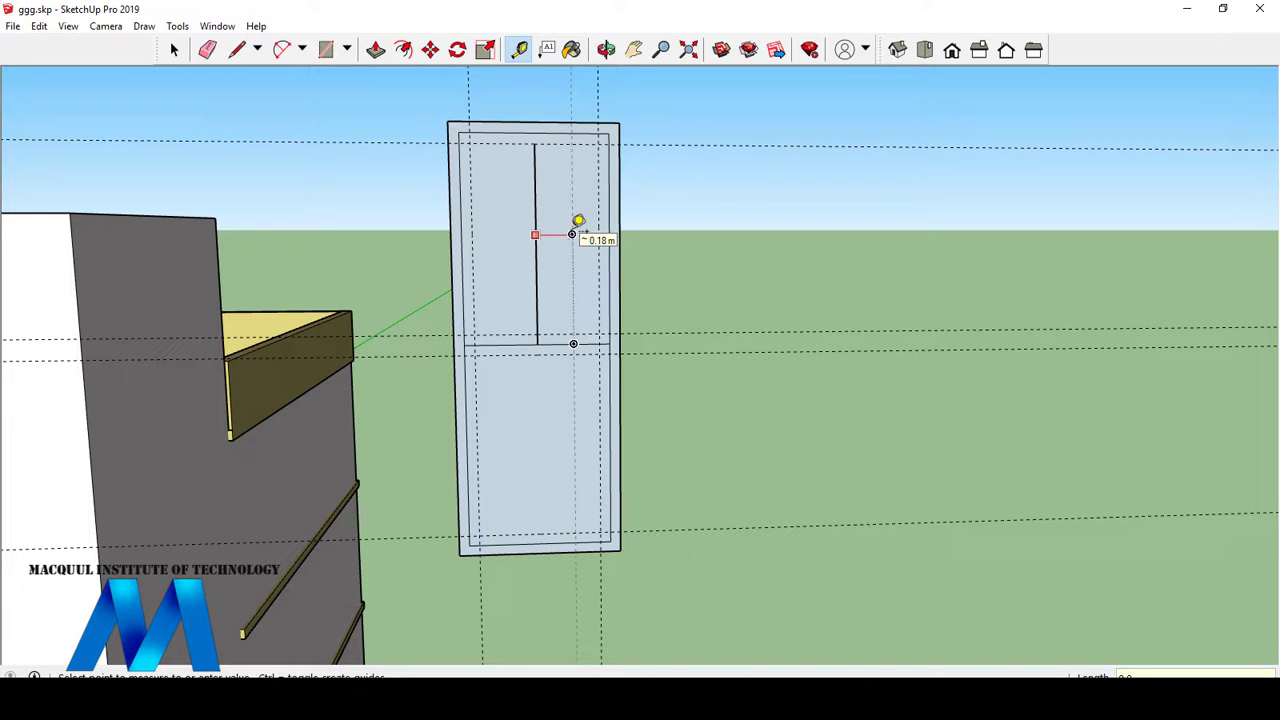
text(0.05)
key(Return)
click(536, 245)
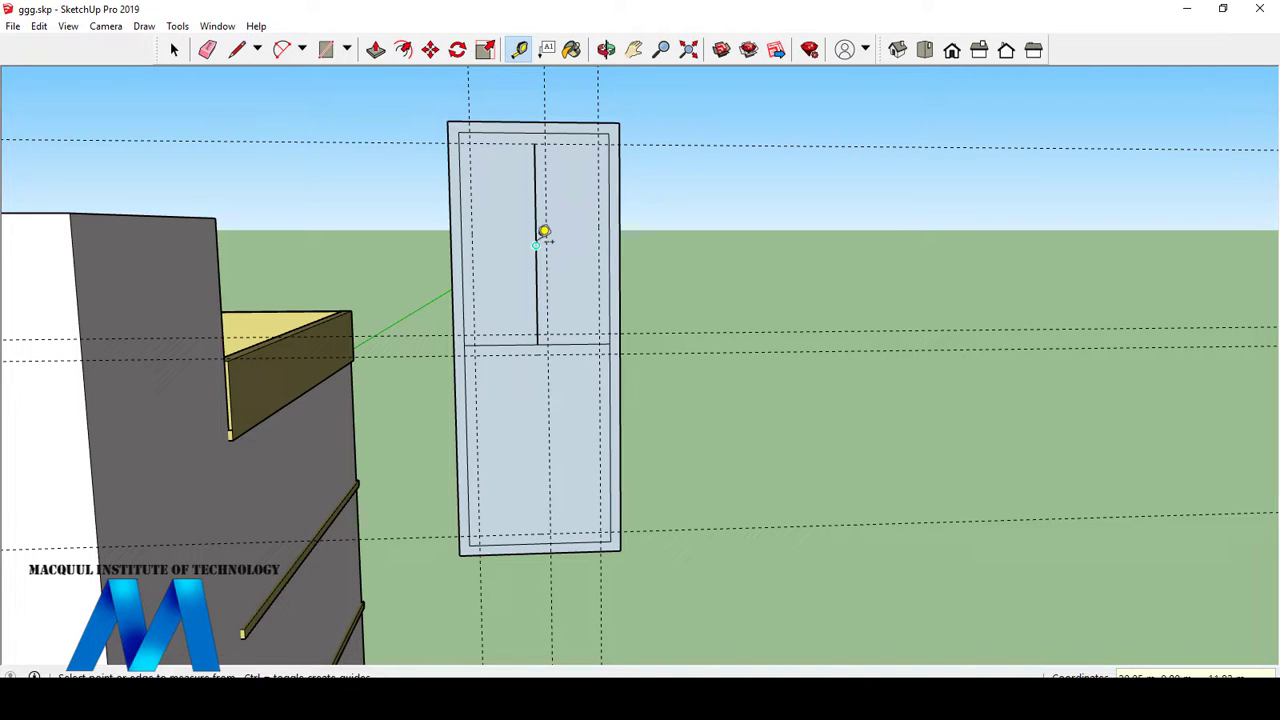
text(0)
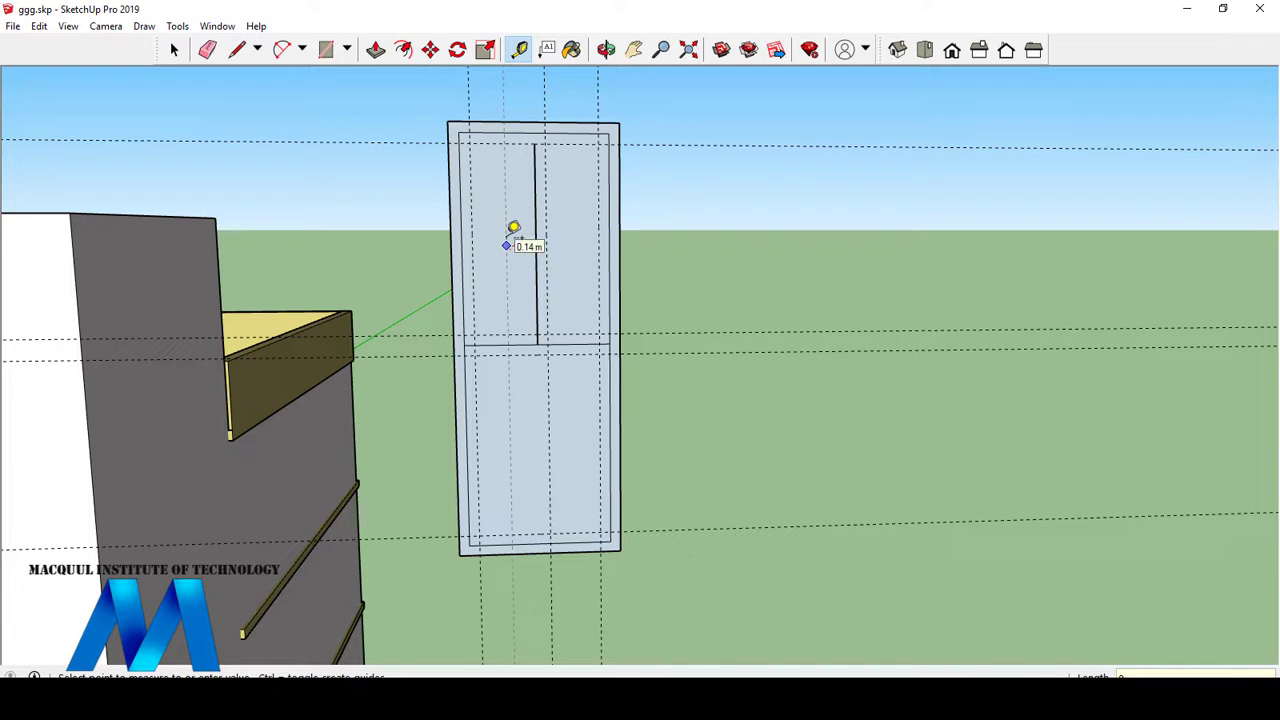
text(.05)
key(Return)
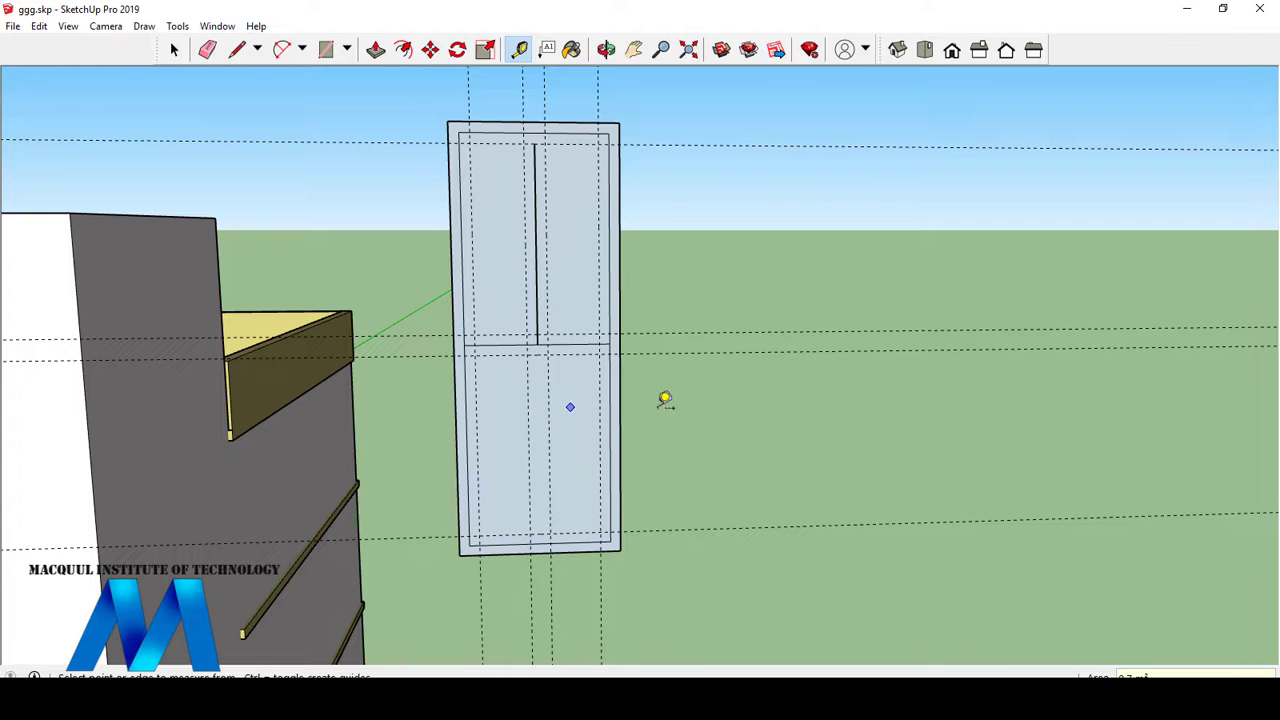
- Draw two rectangles in the upper half of the door panel, snapping their corners to the guide intersections
click(325, 50)
click(469, 143)
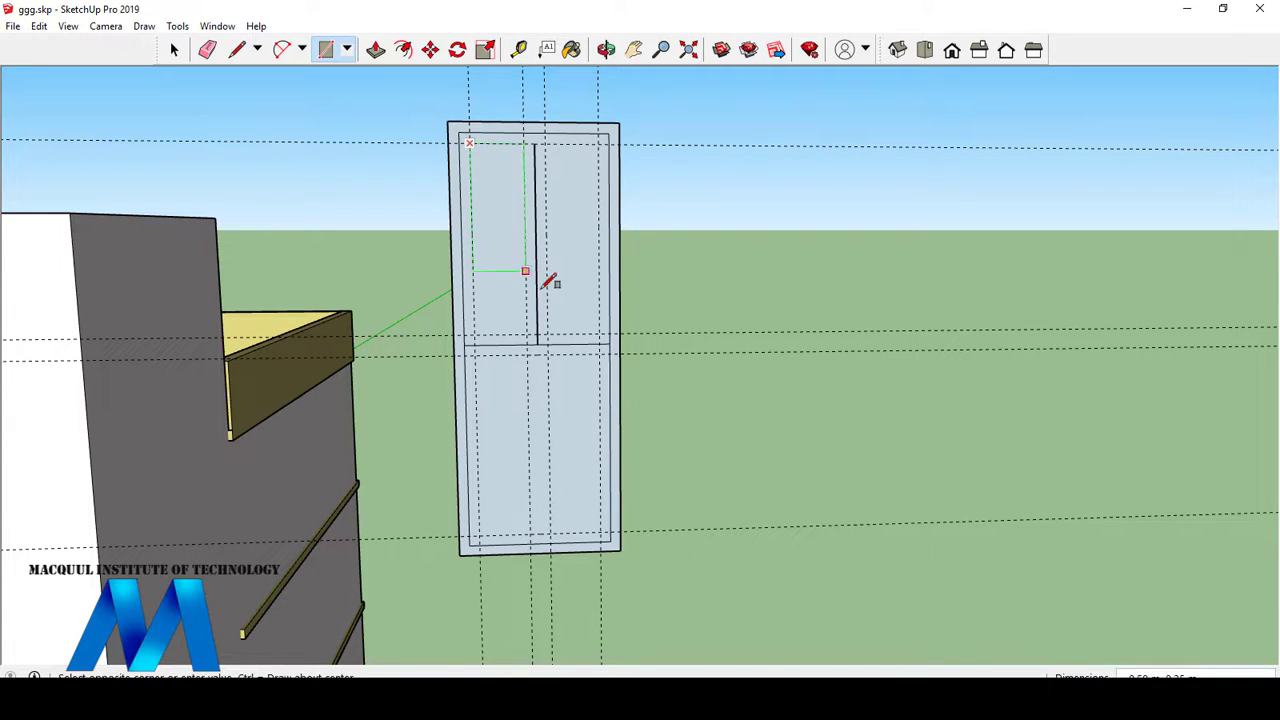
click(528, 329)
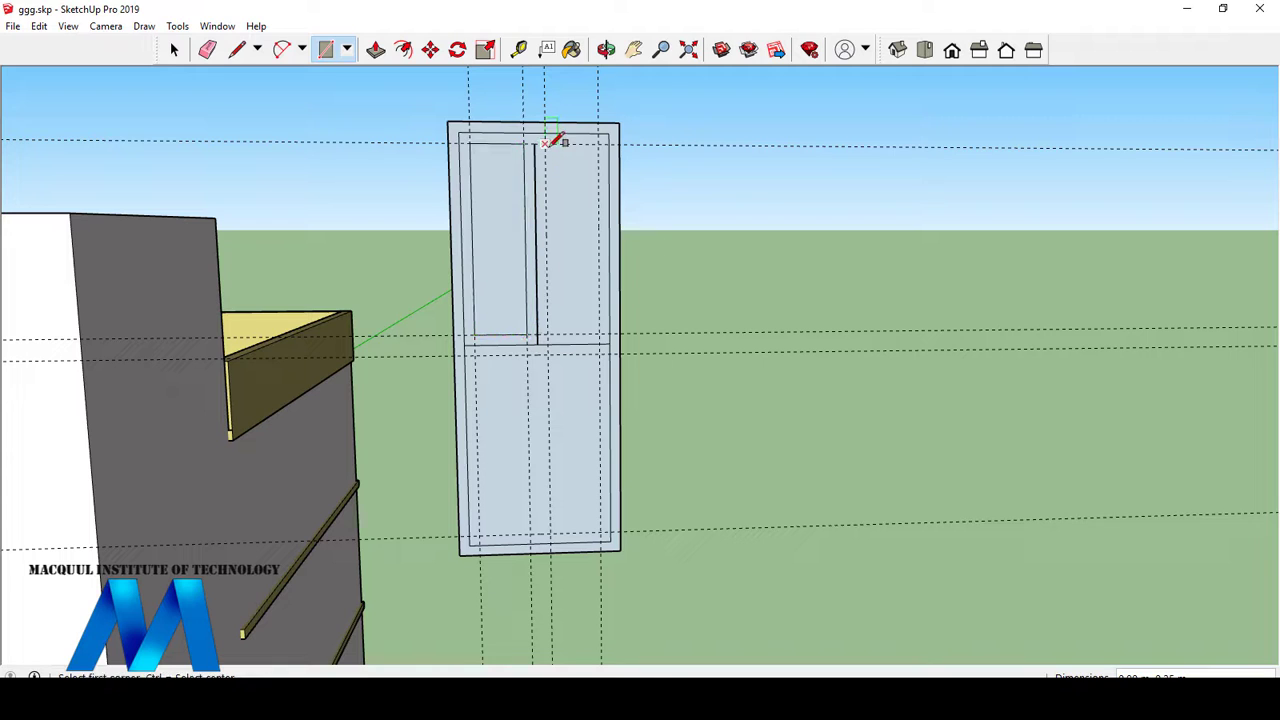
click(544, 143)
click(600, 334)
- Draw two matching rectangles in the lower half of the door panel between the guide intersections
click(527, 355)
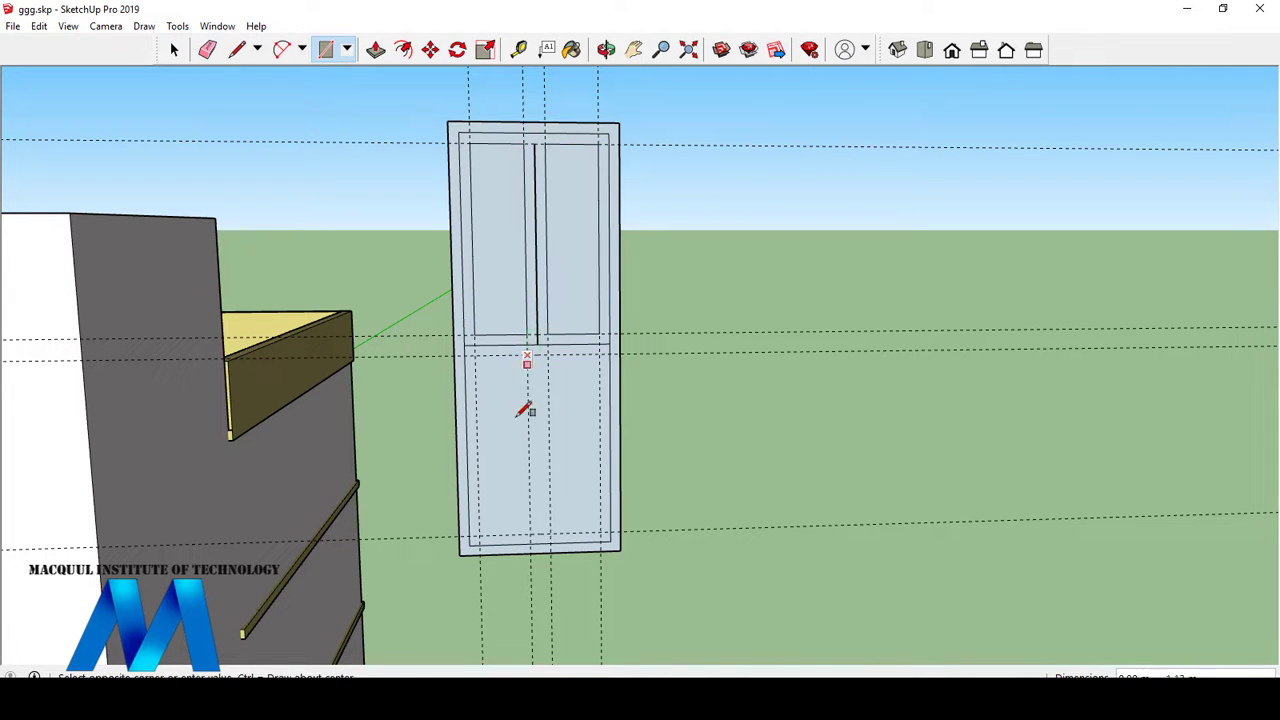
click(480, 535)
click(547, 355)
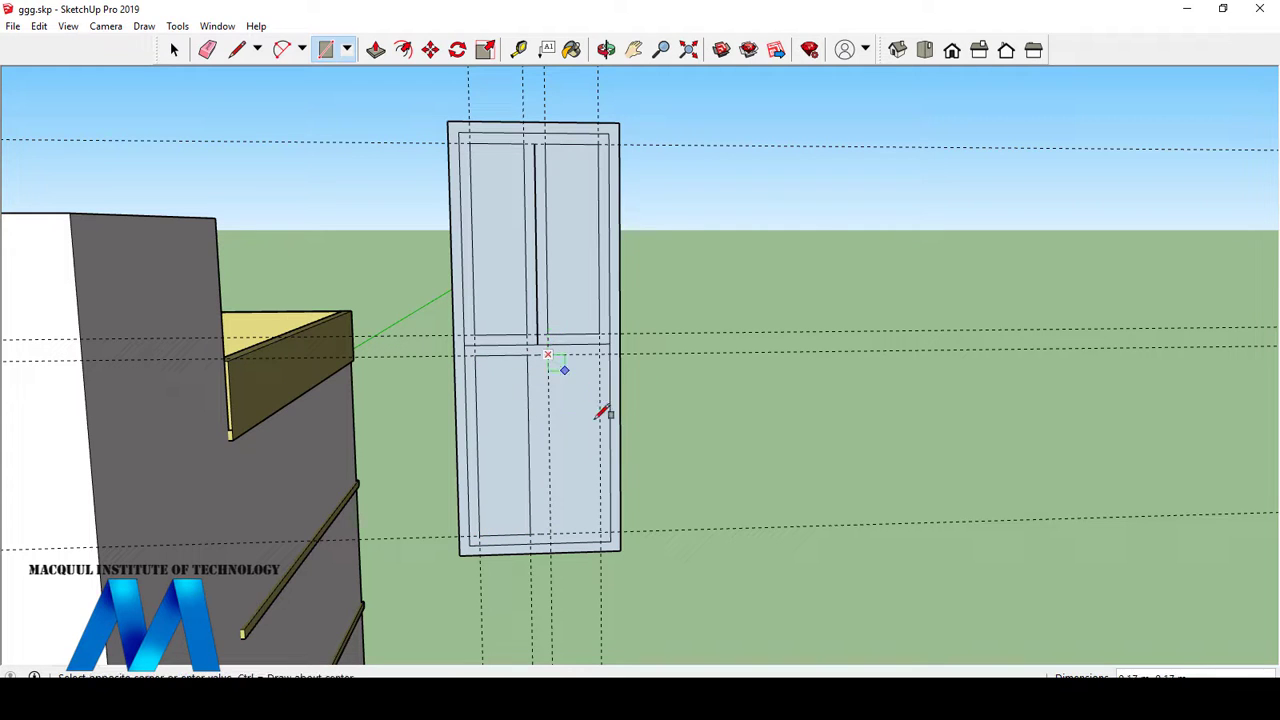
click(600, 532)
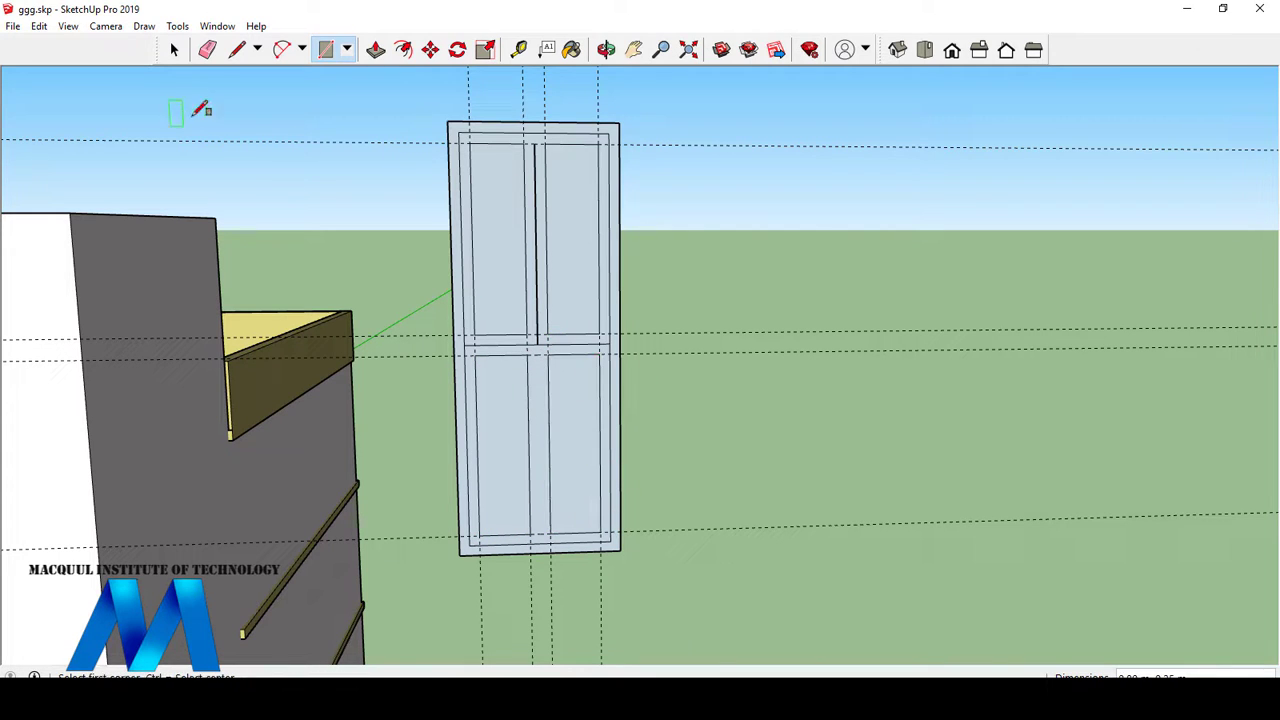
- Delete all guides and erase the vertical centre line and horizontal midline from the door panel
click(207, 49)
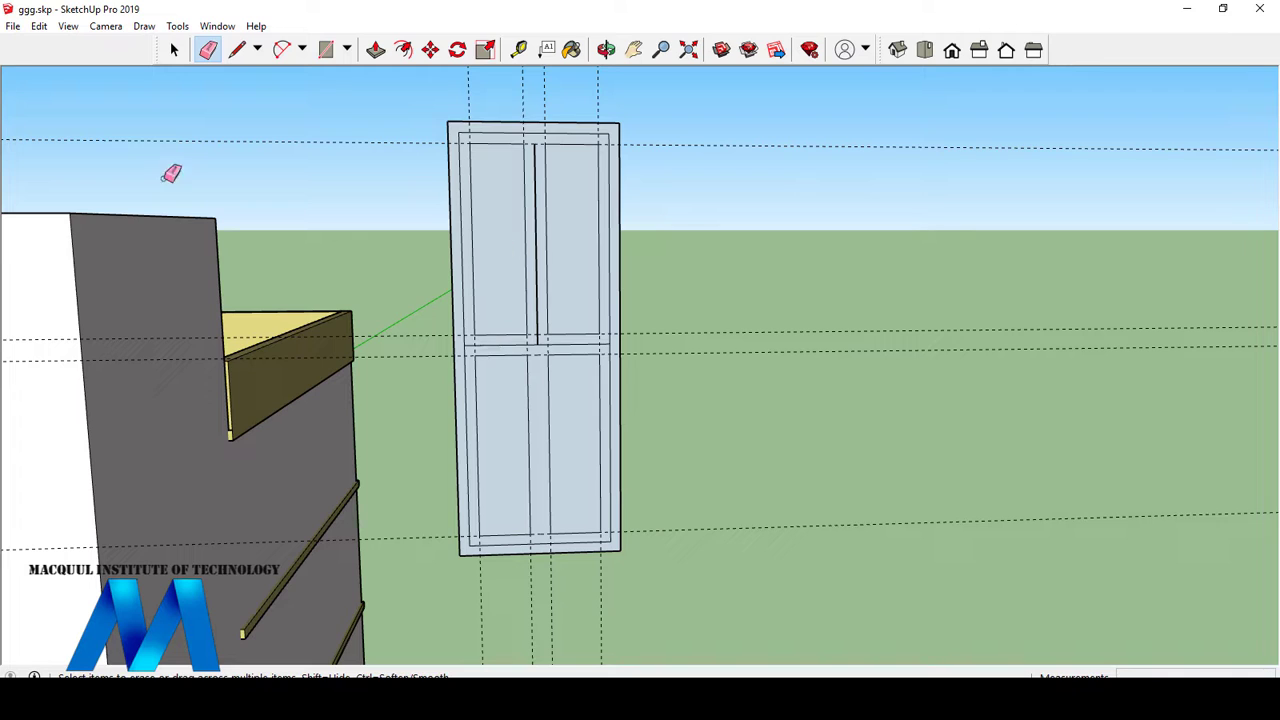
click(39, 26)
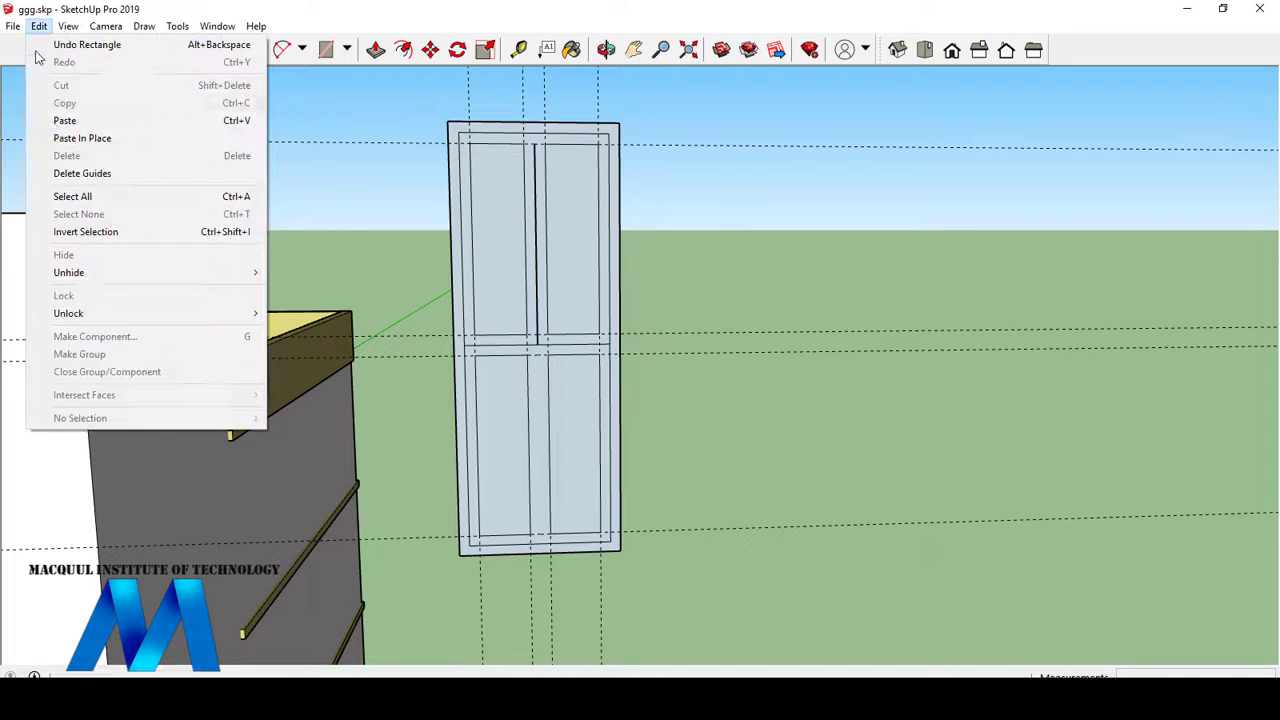
click(96, 175)
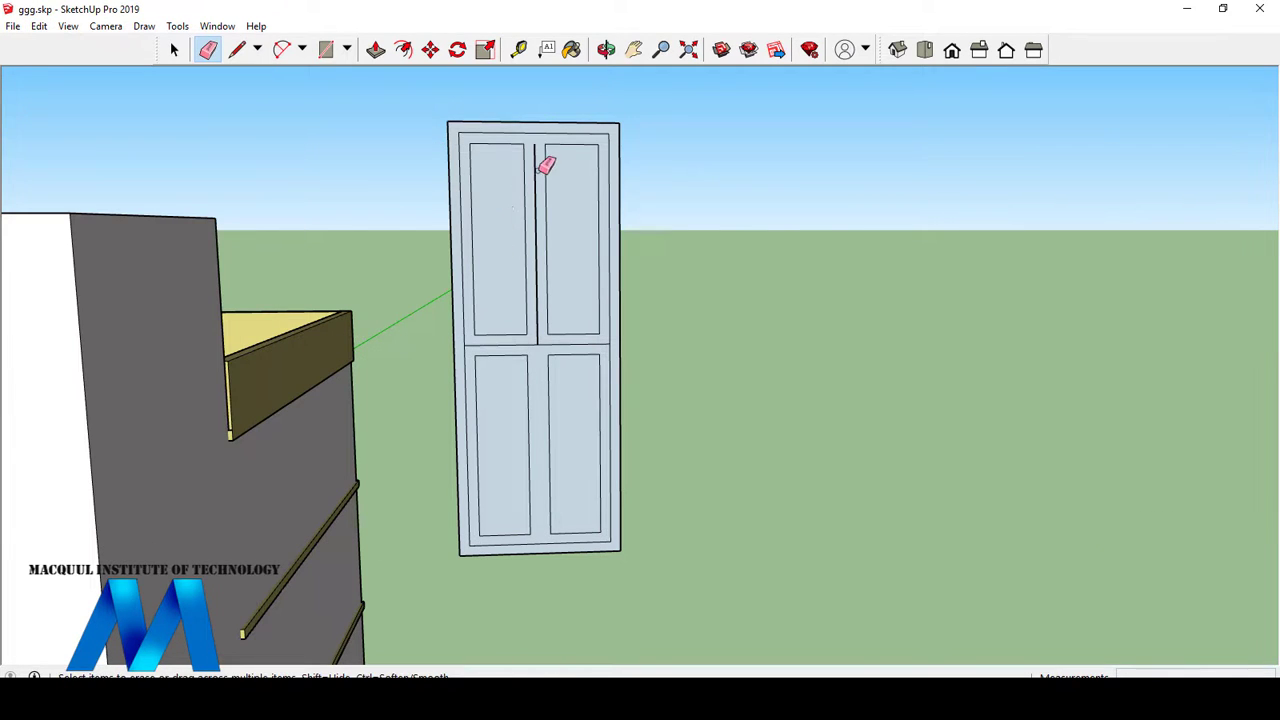
drag(541, 163, 558, 348)
click(544, 344)
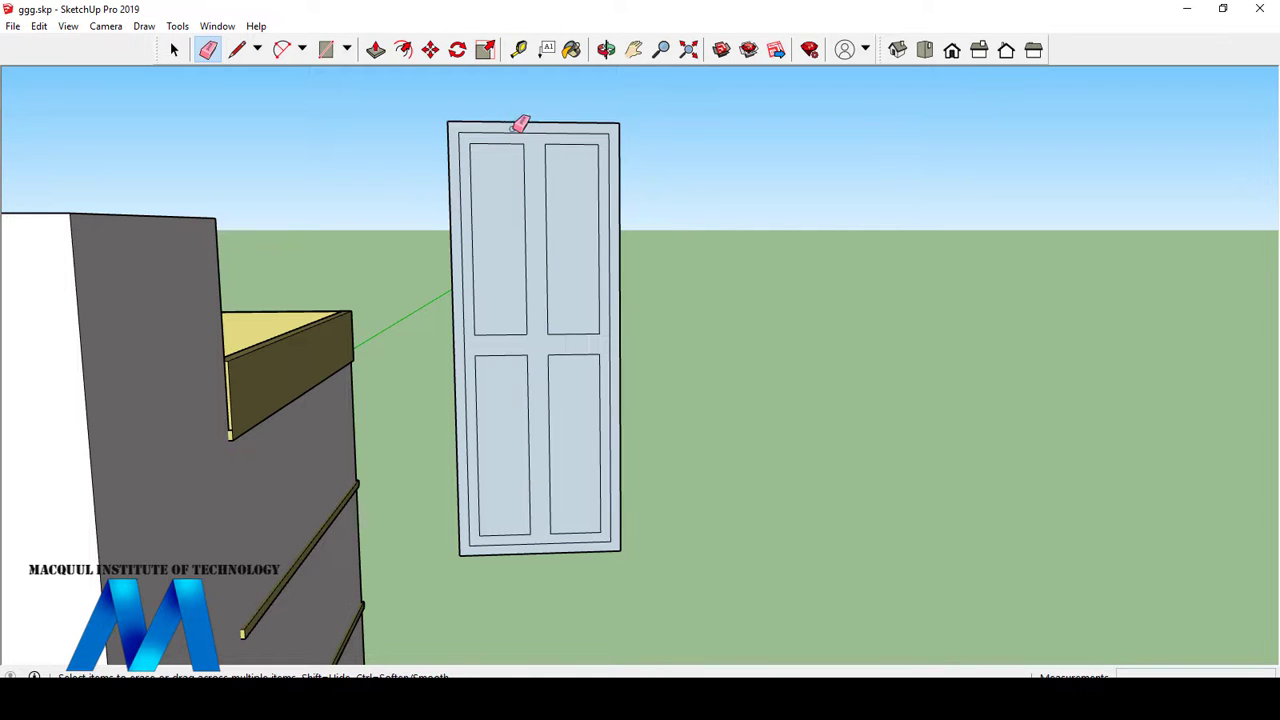
- Extrude the door's outer frame border 0.05 m outward with Push/Pull
scroll(520, 124, up, 2)
click(607, 49)
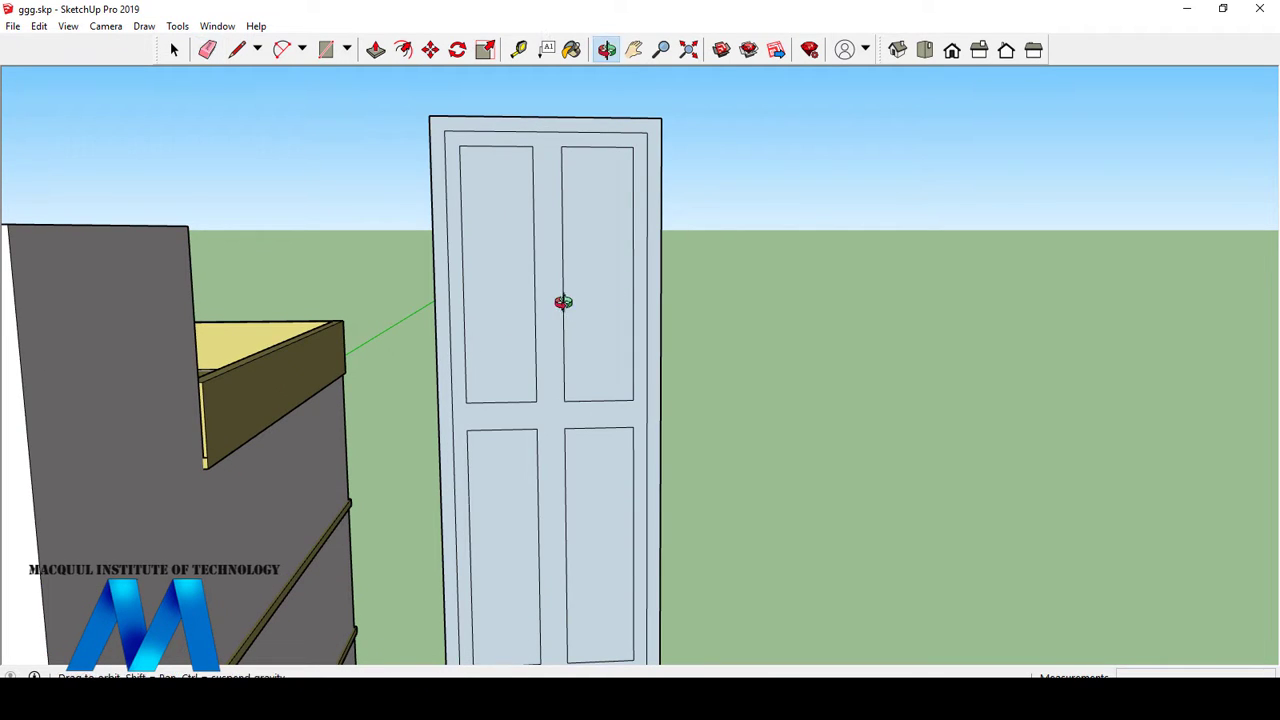
drag(563, 302, 809, 297)
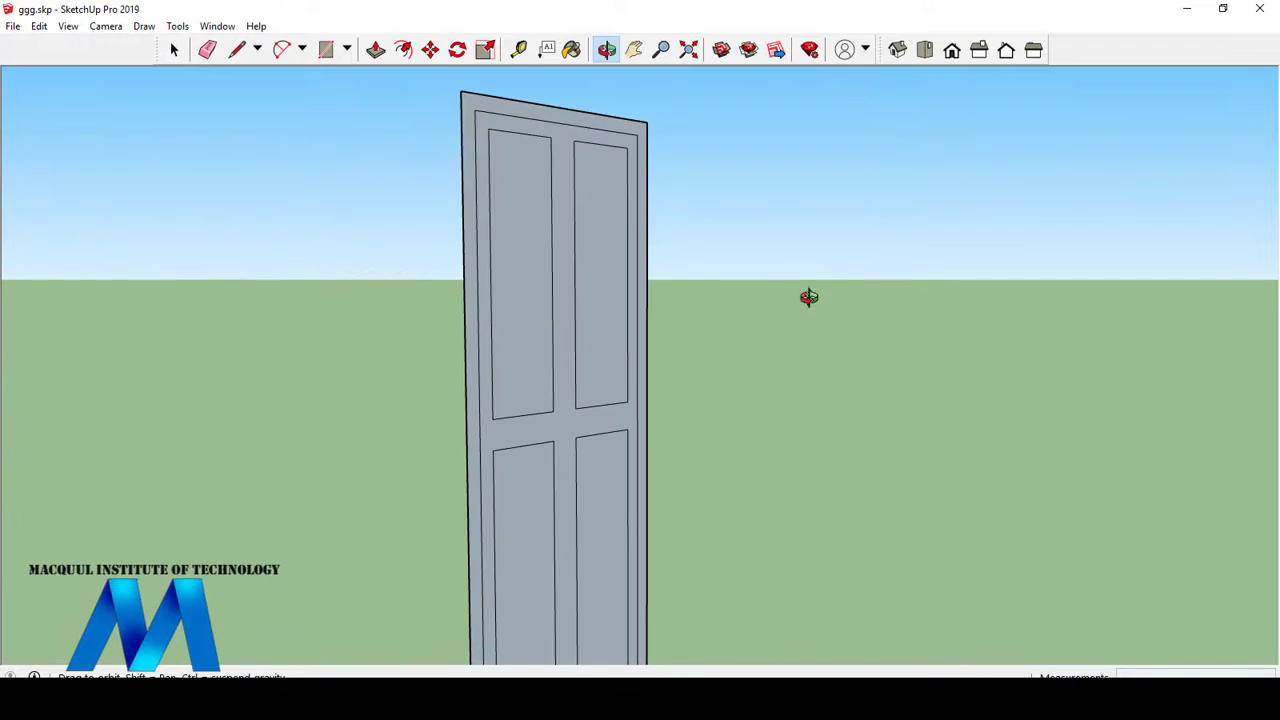
click(375, 49)
drag(474, 243, 486, 237)
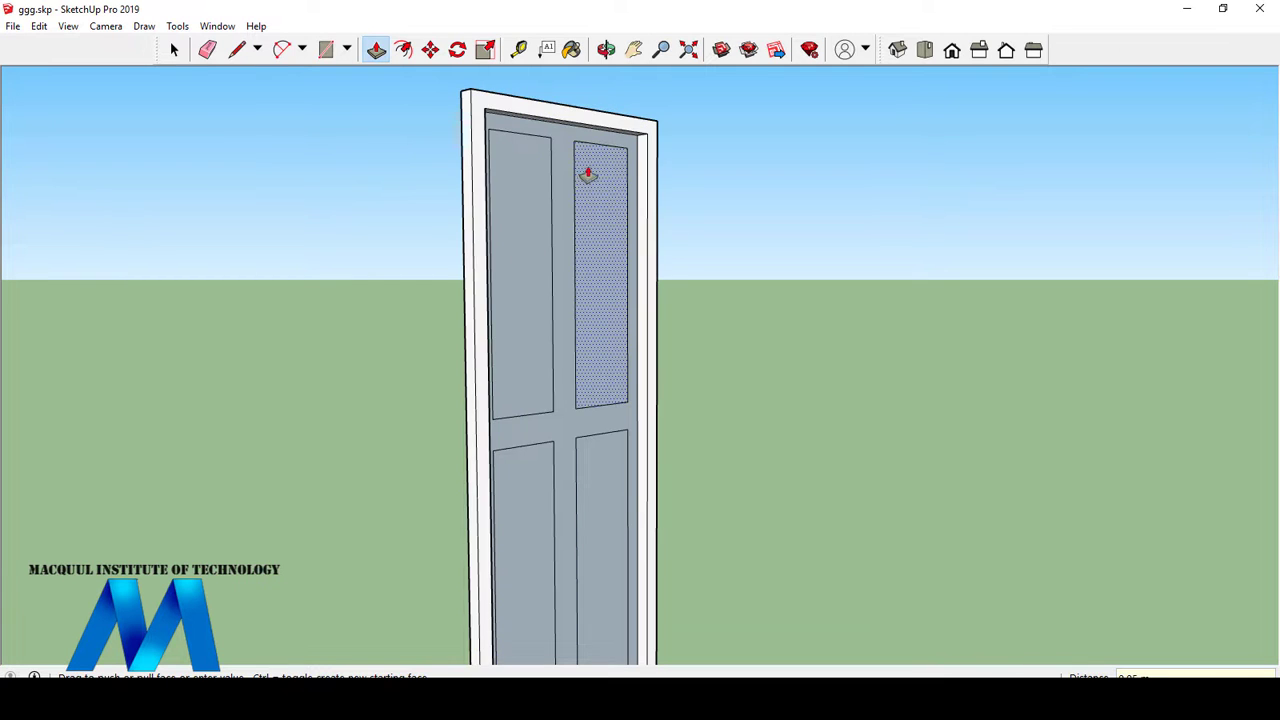
scroll(530, 220, down, 2)
scroll(566, 498, up, 1)
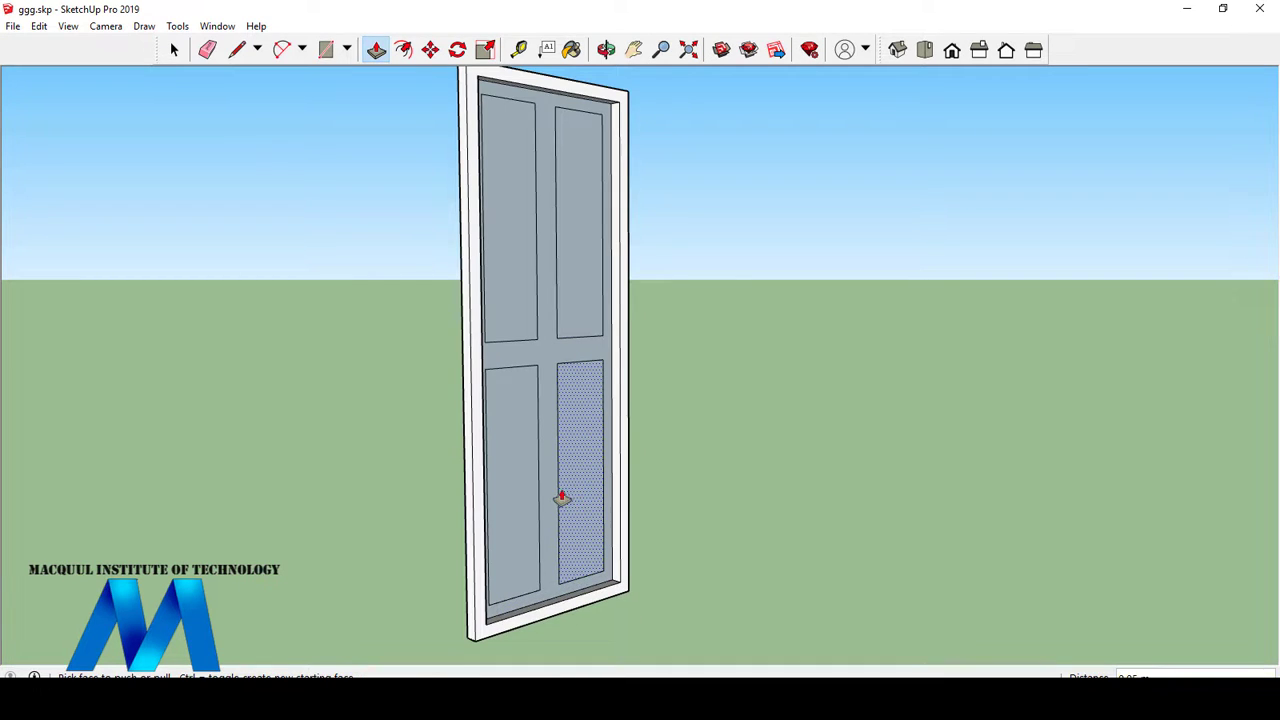
scroll(553, 600, up, 2)
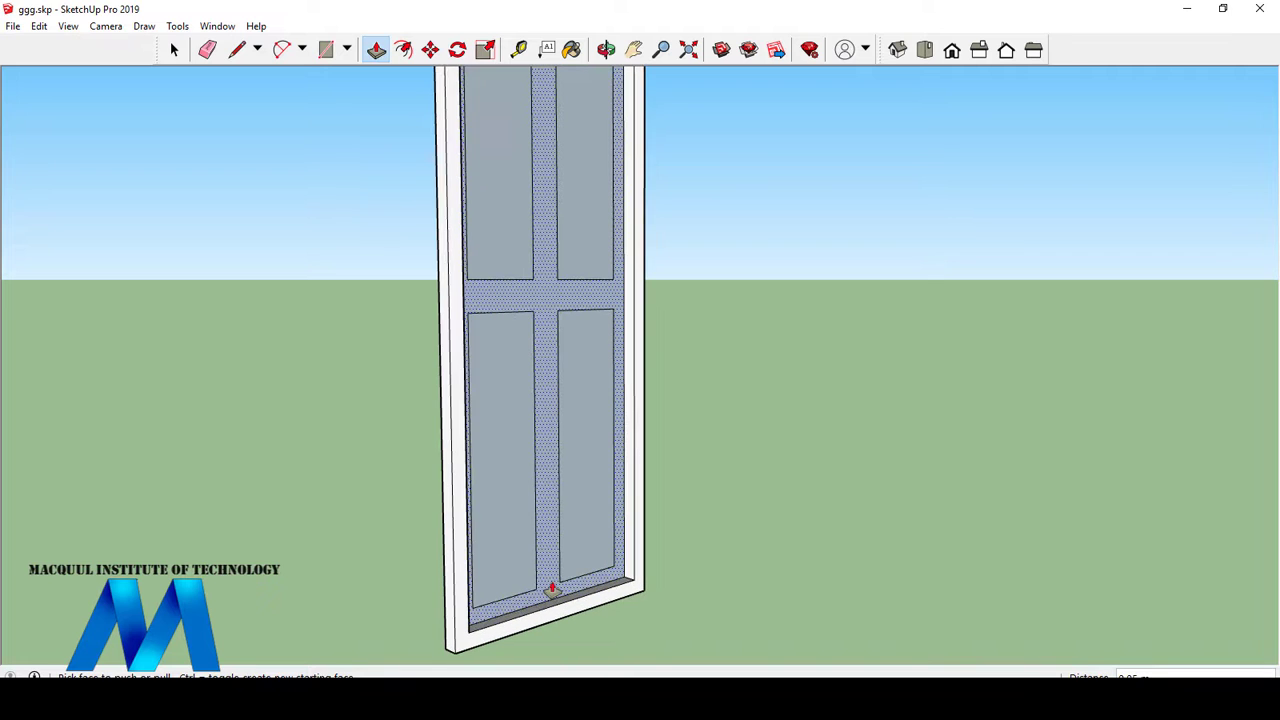
click(552, 590)
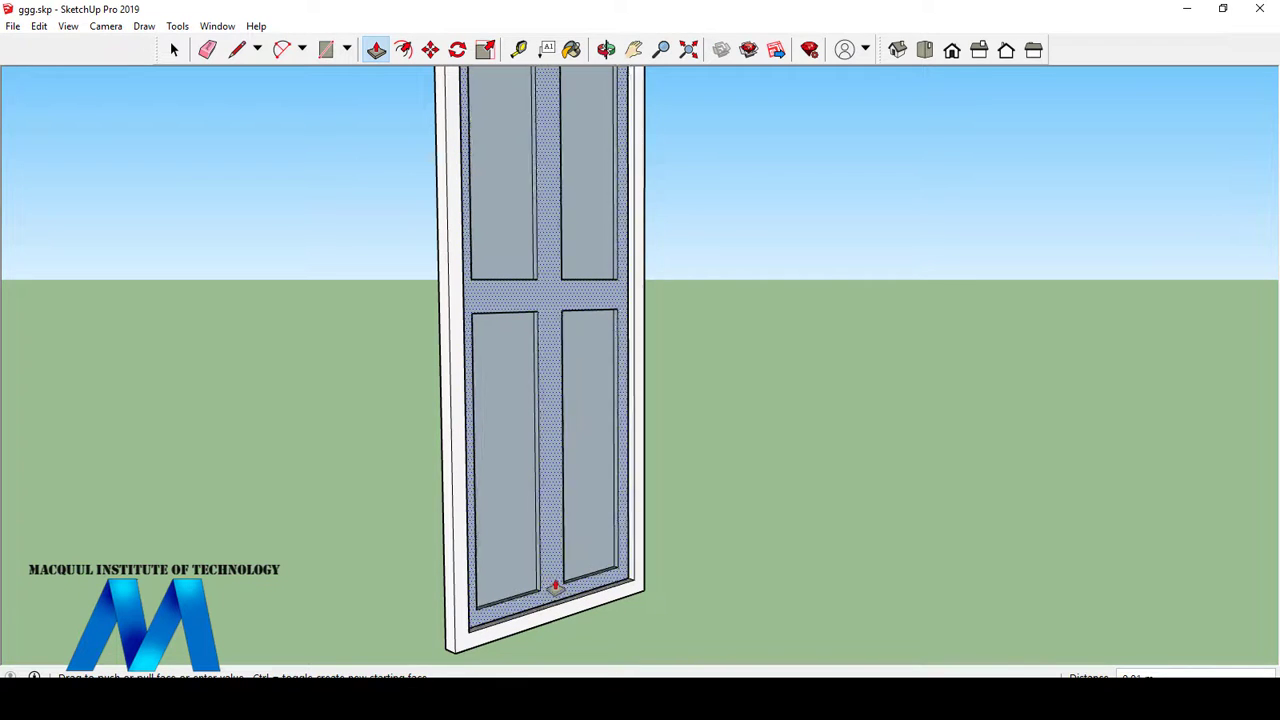
scroll(534, 590, down, 3)
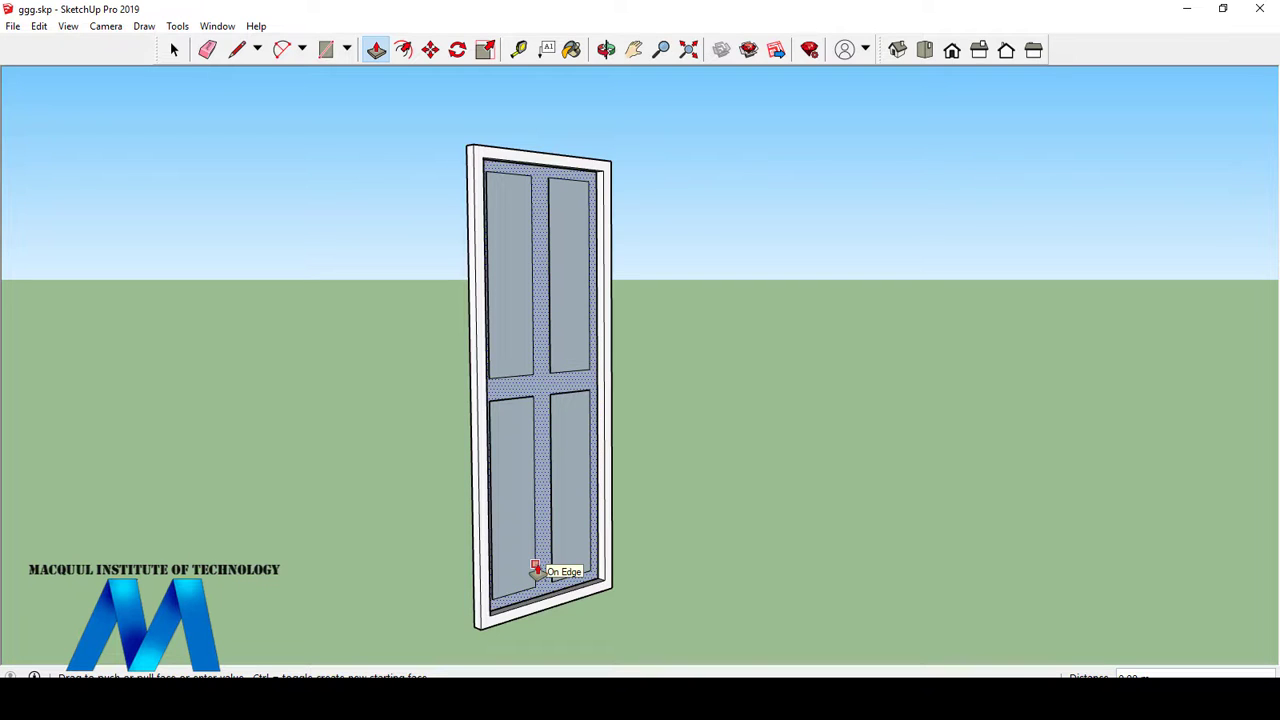
click(535, 568)
- Extrude the cross-shaped face around the four inner rectangles 0.05 m outward with Push/Pull
scroll(563, 334, down, 2)
scroll(535, 254, up, 3)
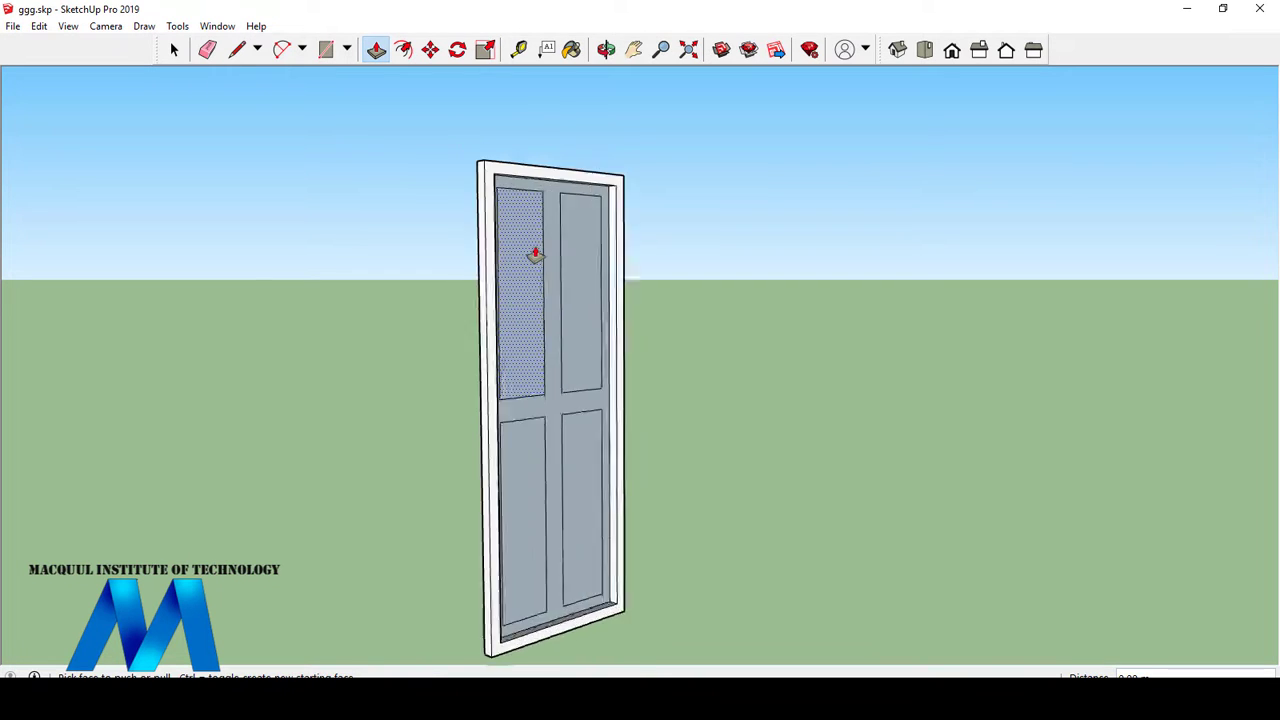
scroll(535, 254, up, 2)
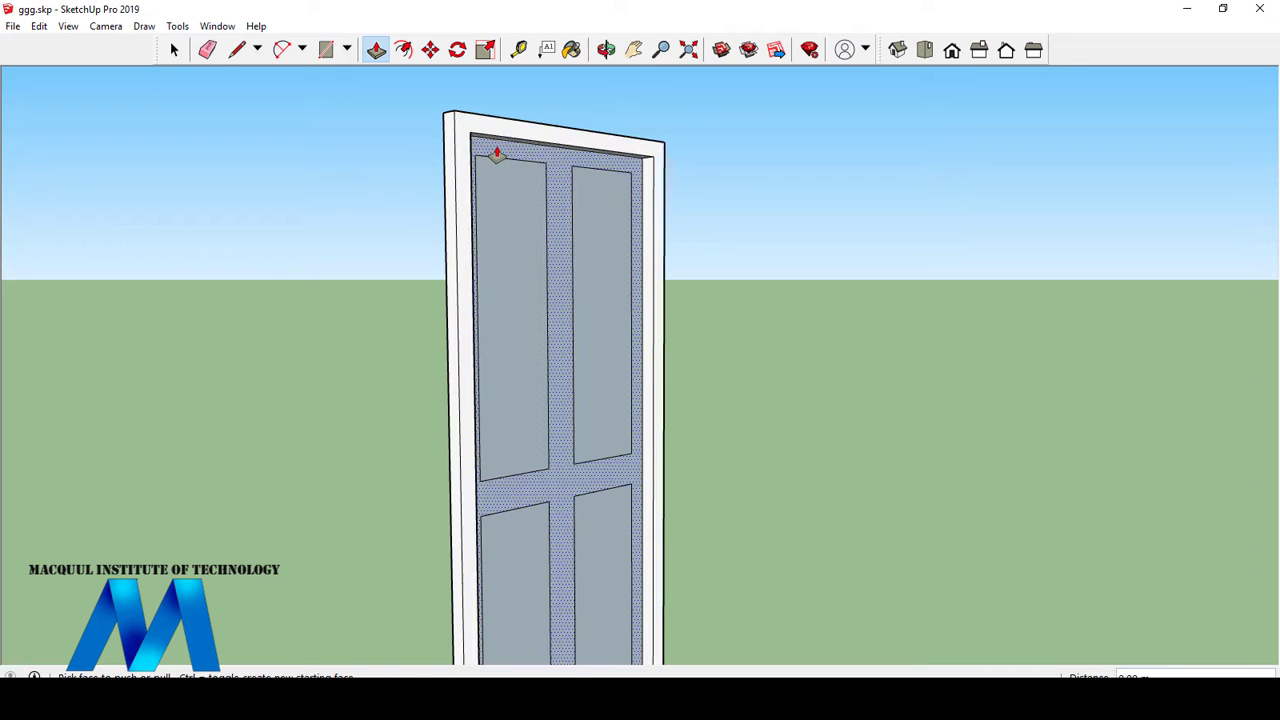
click(494, 151)
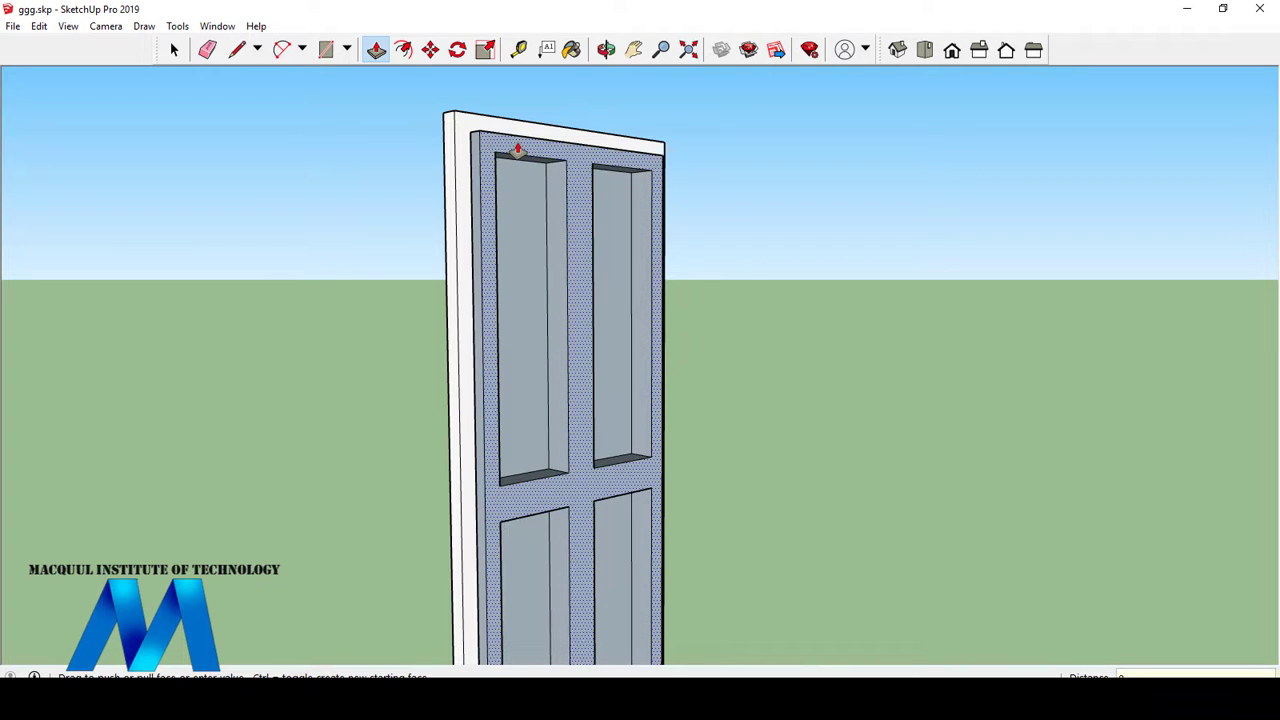
text(0.05)
key(Return)
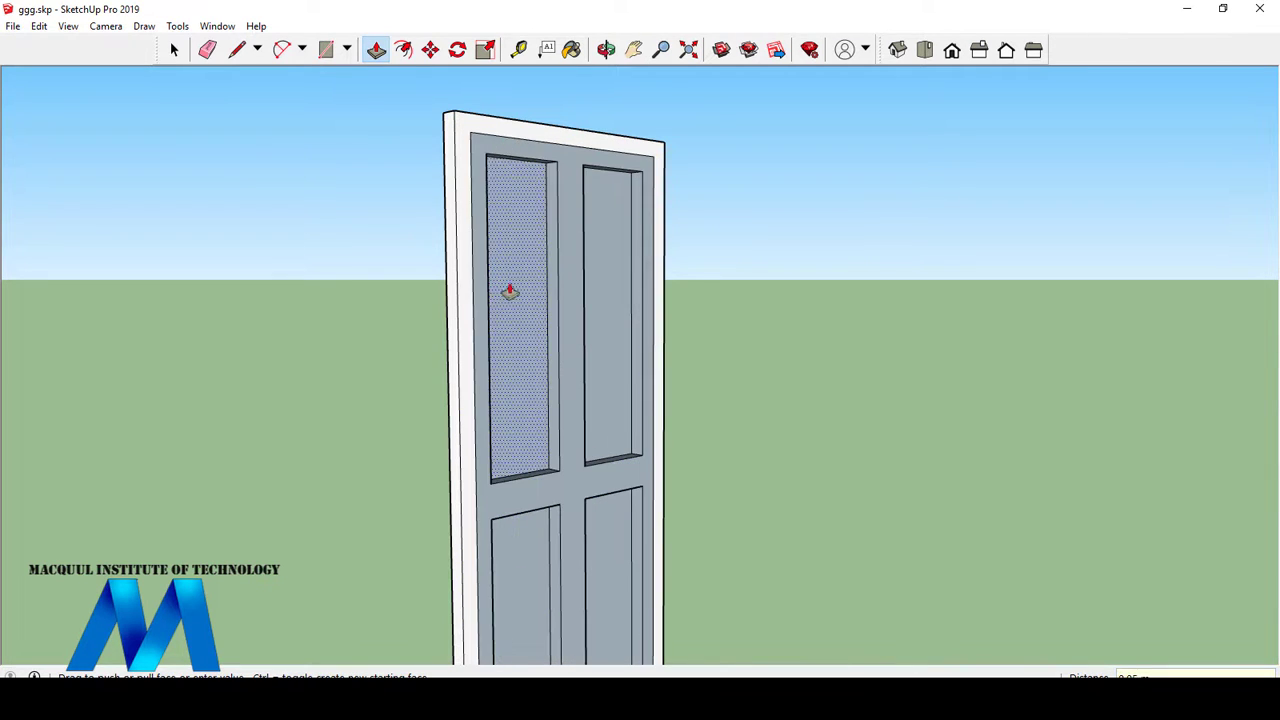
- Extrude the upper-left door rectangle 0.06 m outward and the upper-right one 0.05 m outward
click(511, 334)
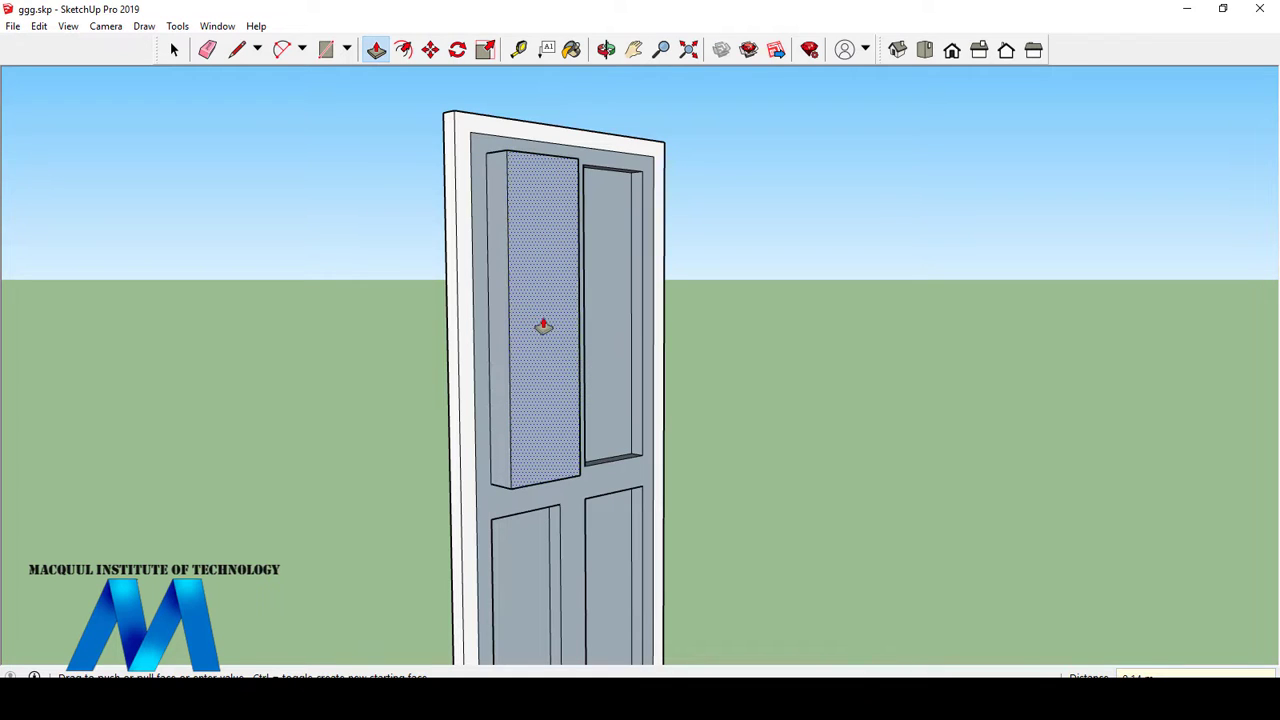
text(0.06)
key(Return)
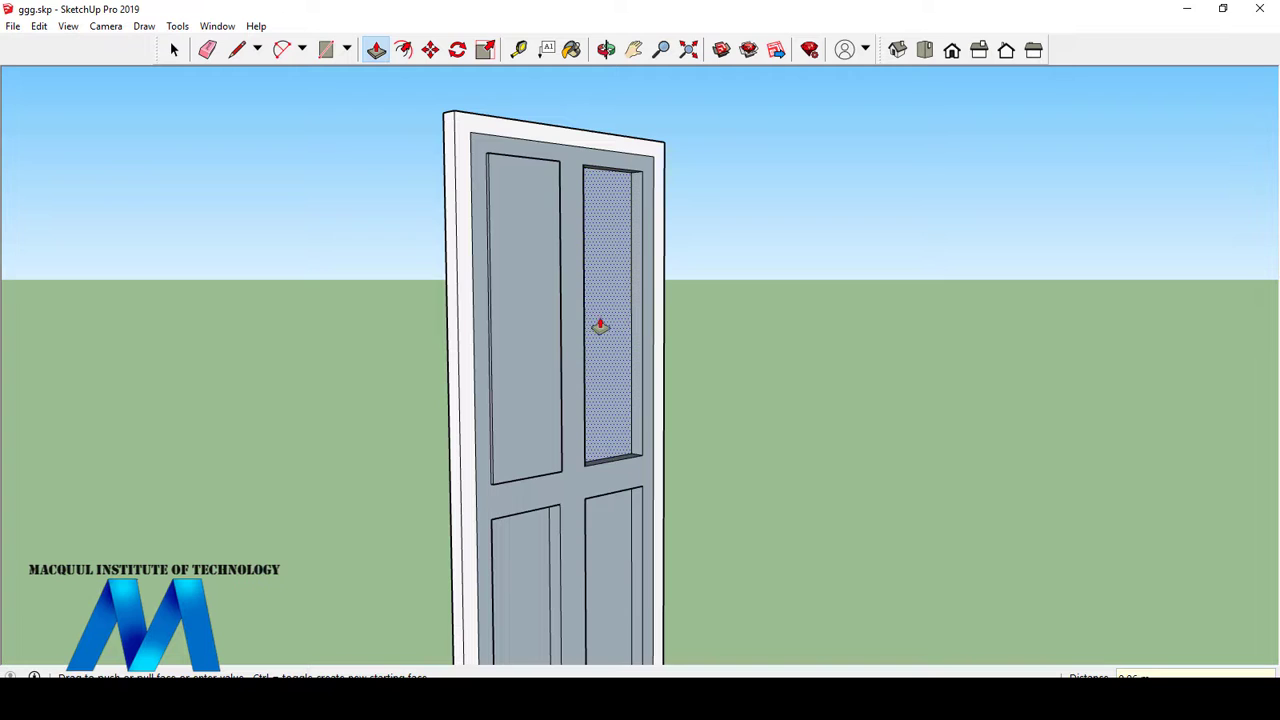
click(600, 326)
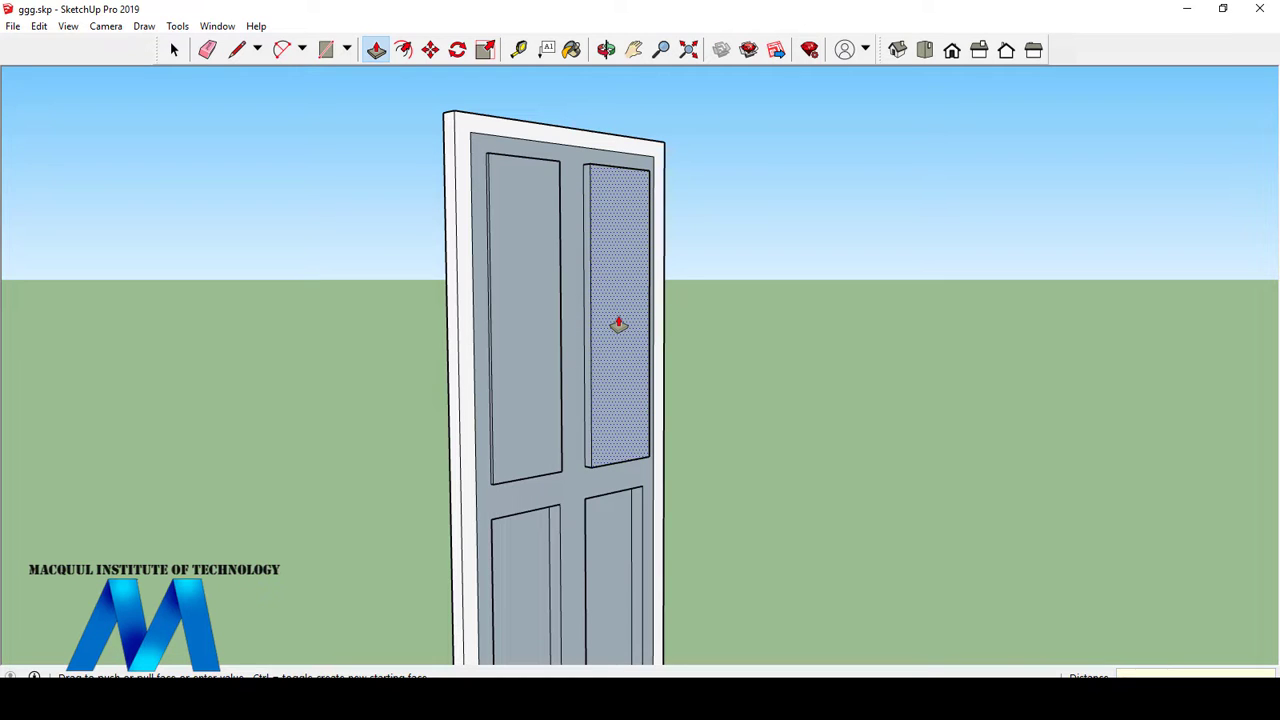
text(0.06)
key(Return)
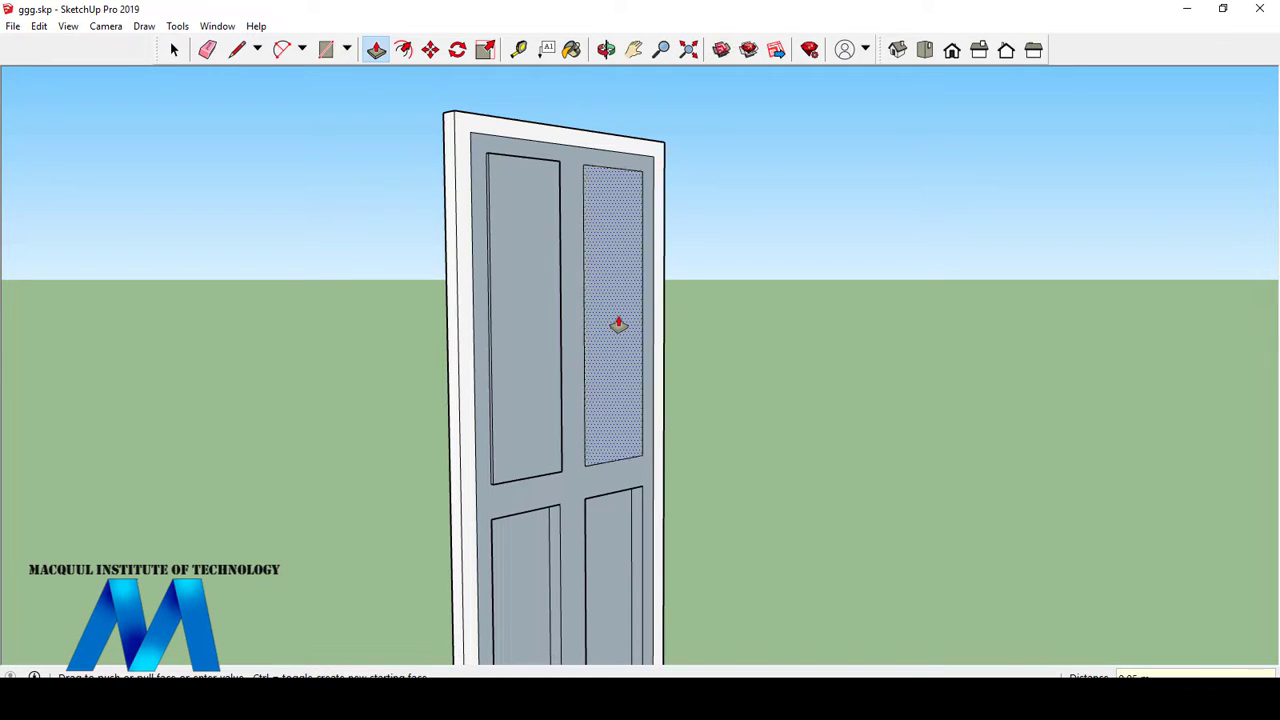
- Extrude the two lower door rectangles 0.06 m outward each
click(613, 578)
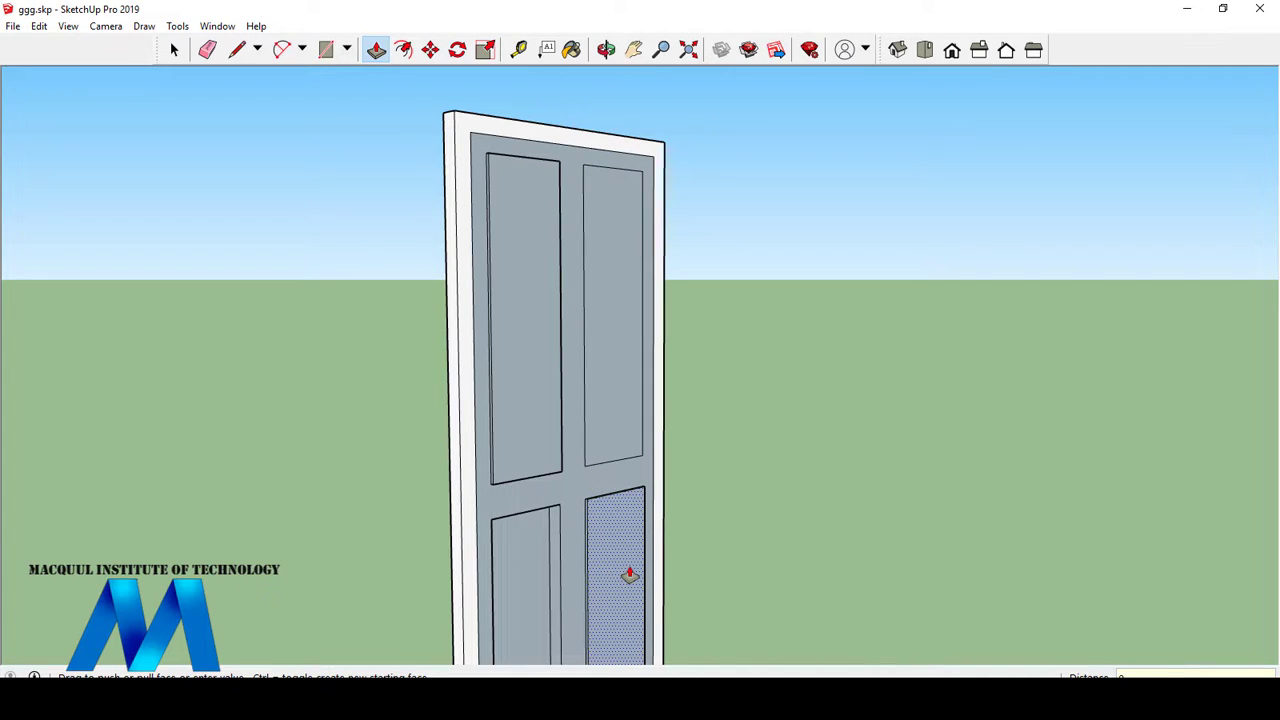
click(518, 596)
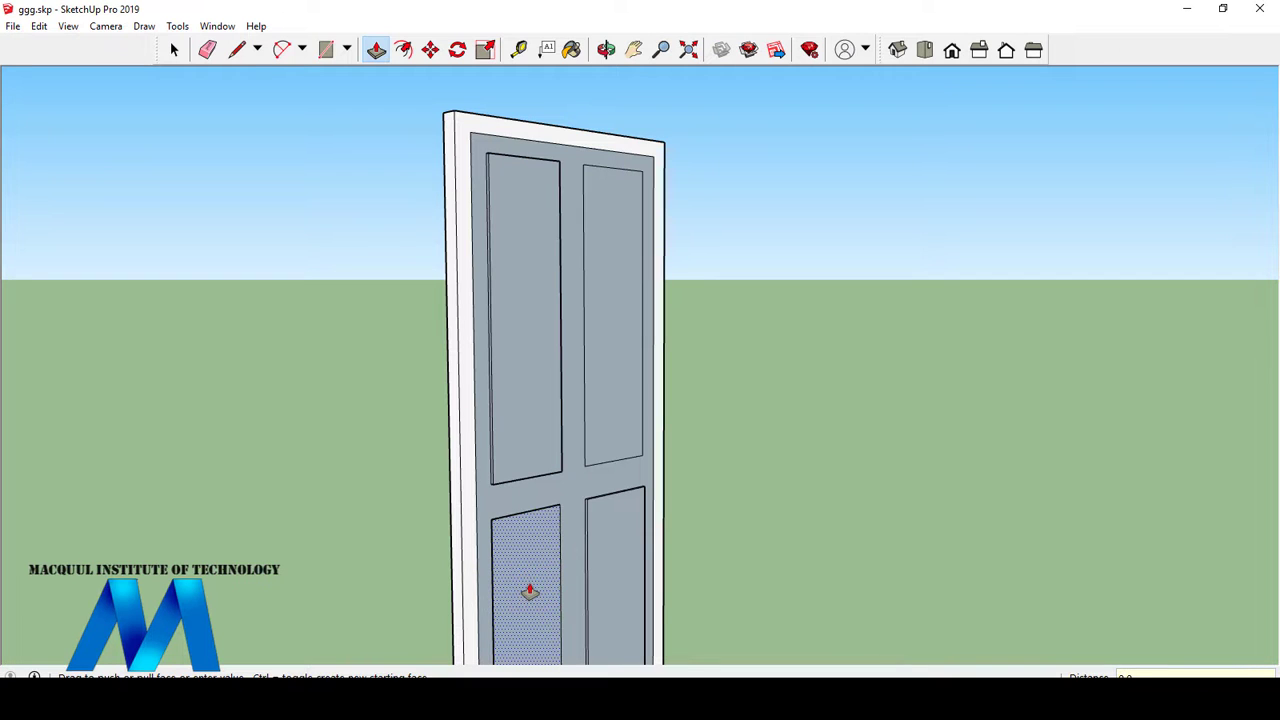
click(530, 592)
- Draw a diagonal line from the upper-left rectangle's outer top corner to the adjacent inner corner of the outer frame
scroll(525, 592, down, 3)
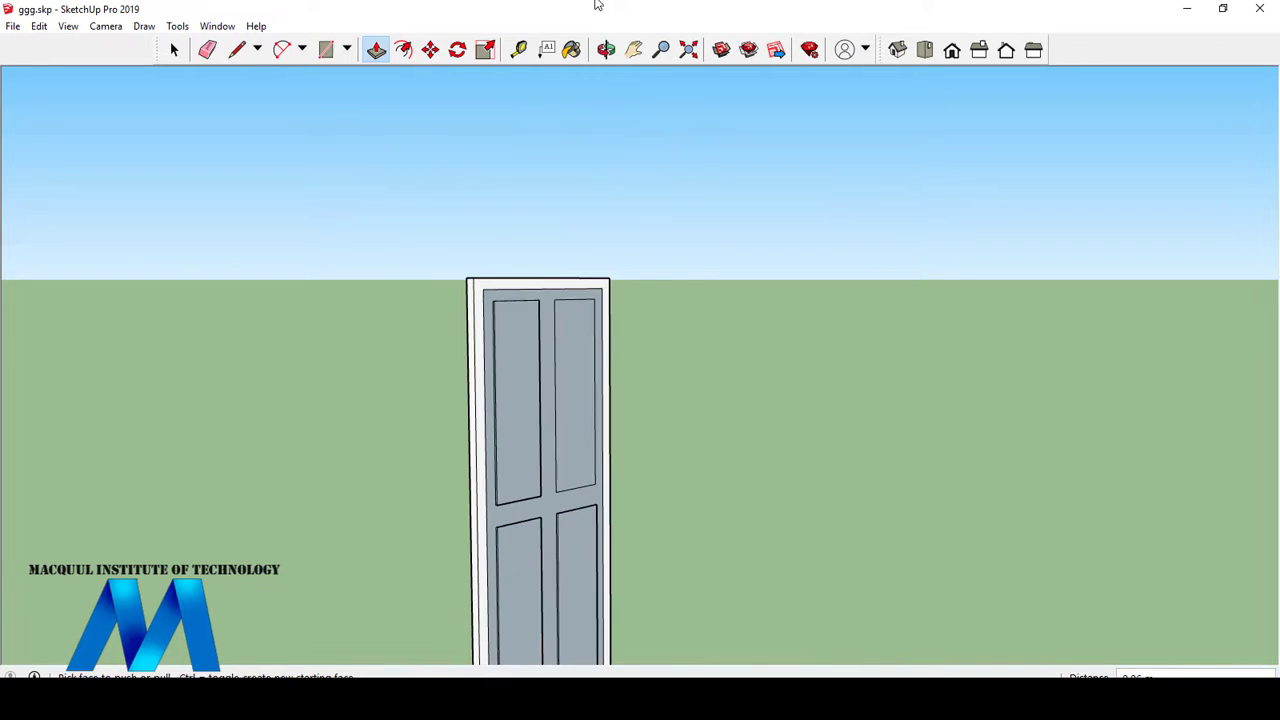
click(606, 49)
drag(762, 525, 526, 500)
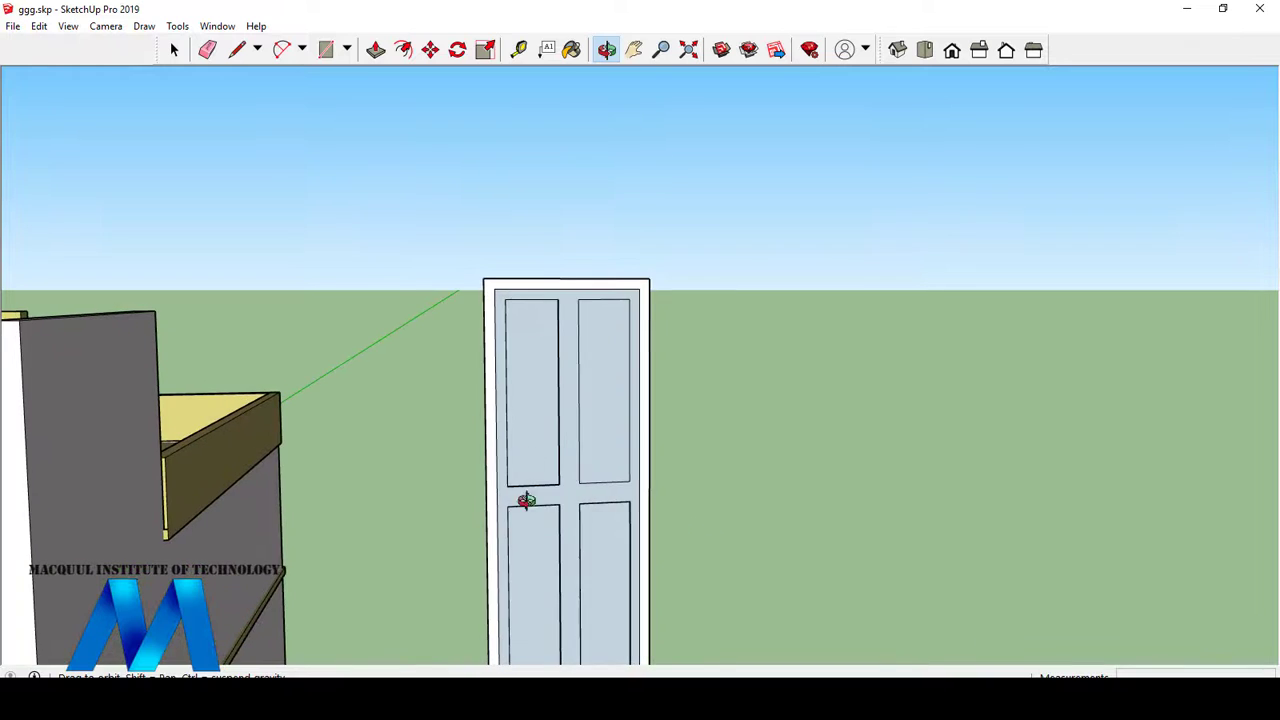
scroll(482, 285, up, 8)
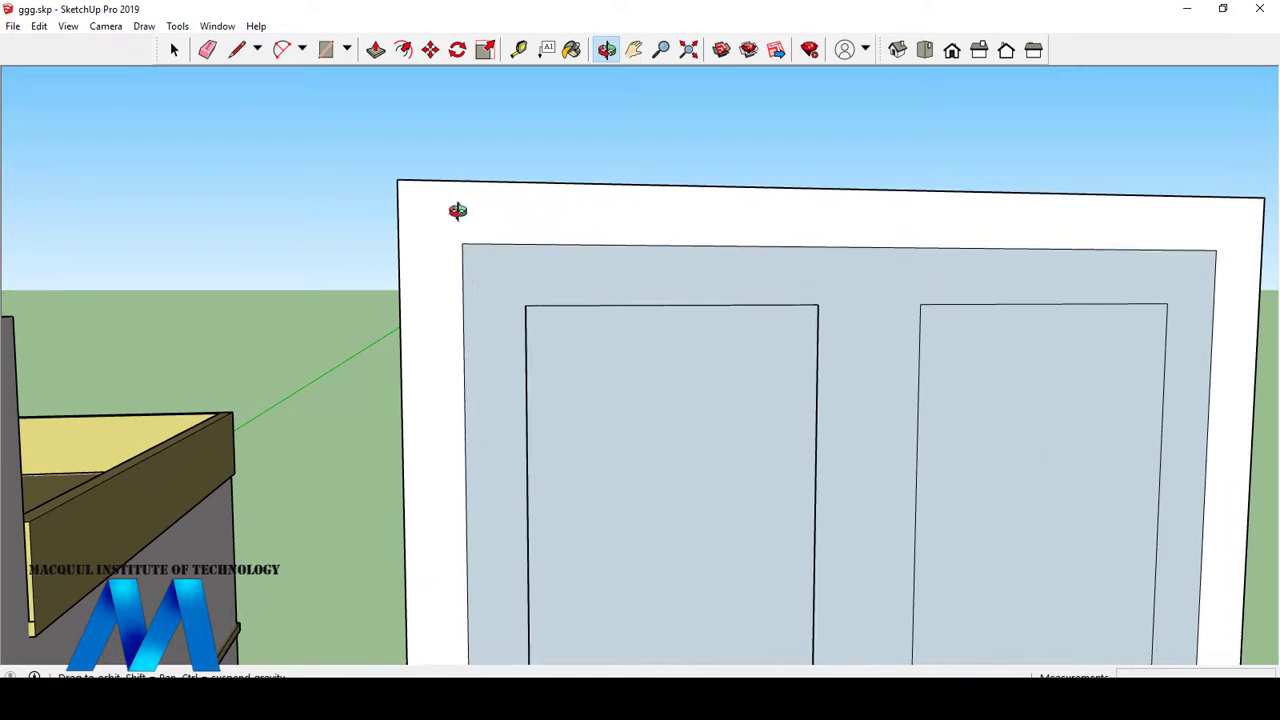
click(237, 50)
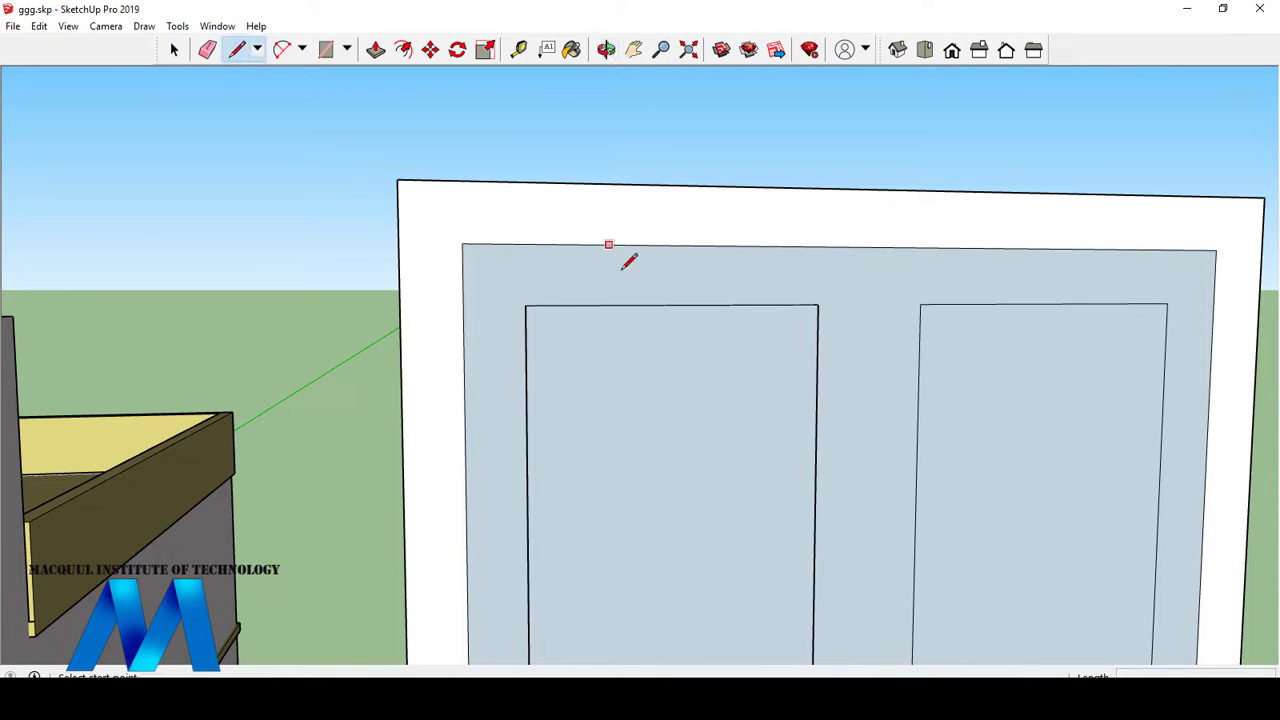
click(526, 304)
click(461, 243)
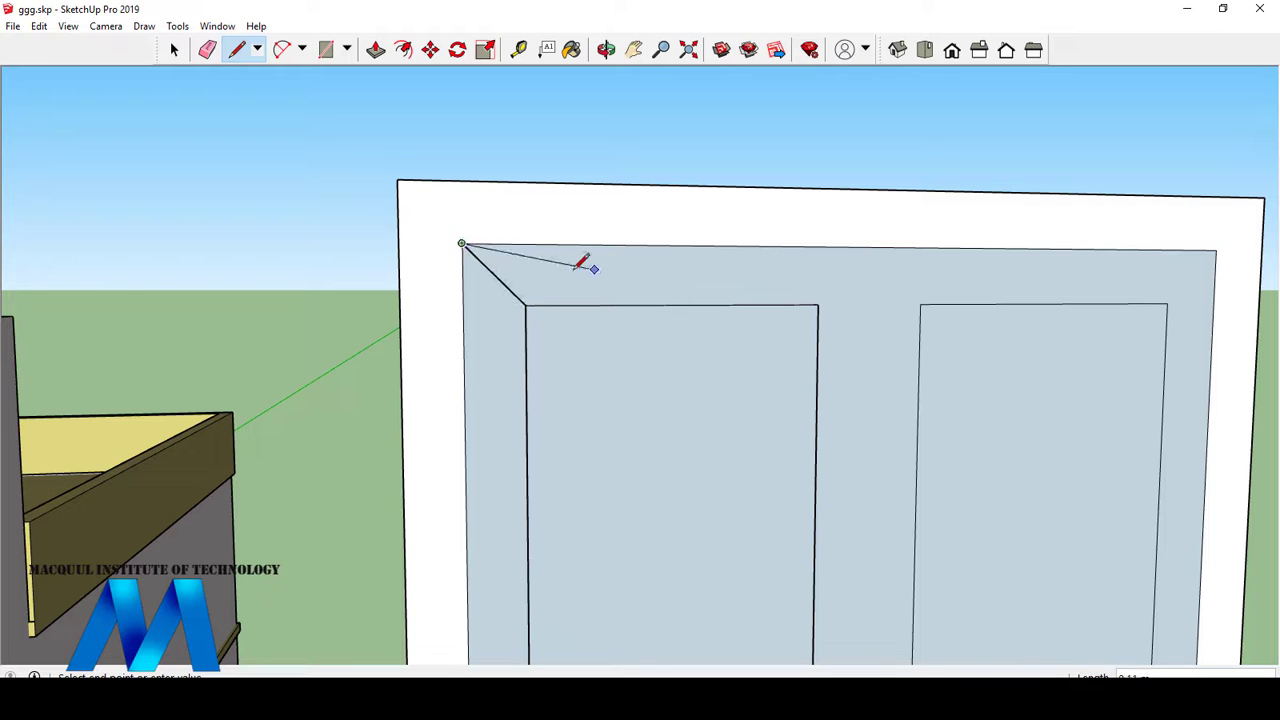
key(Escape)
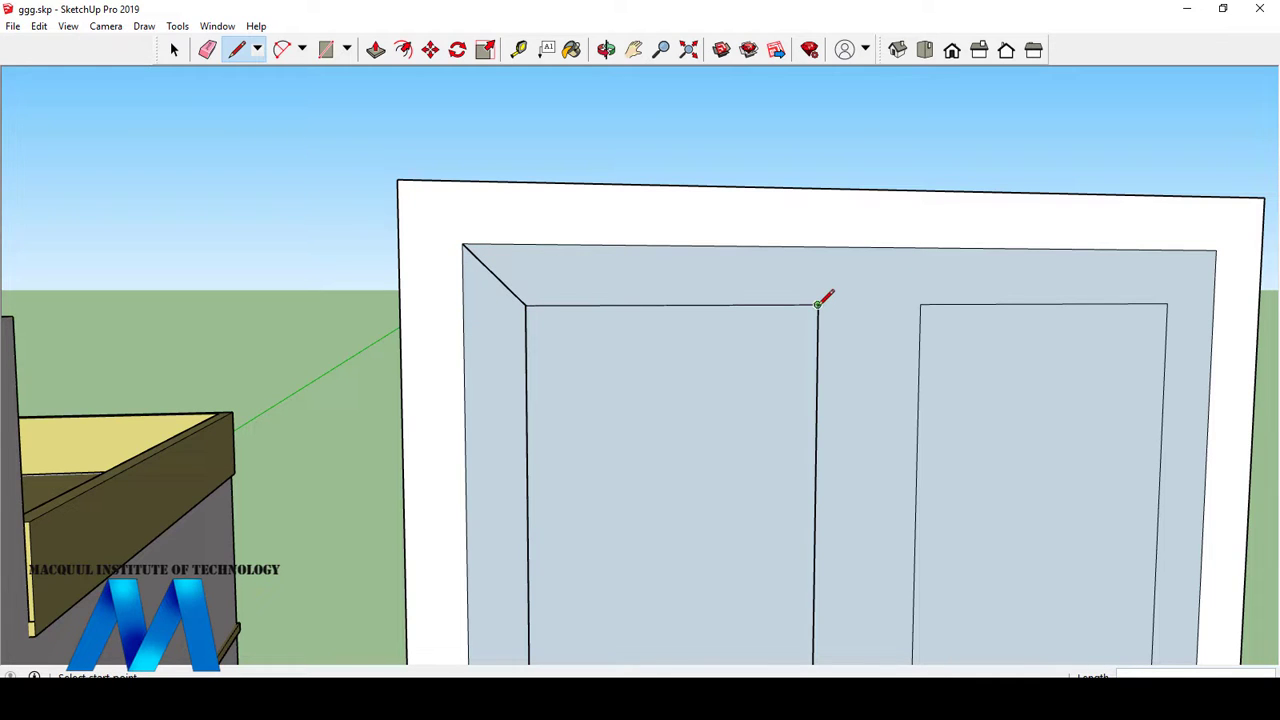
scroll(765, 297, down, 5)
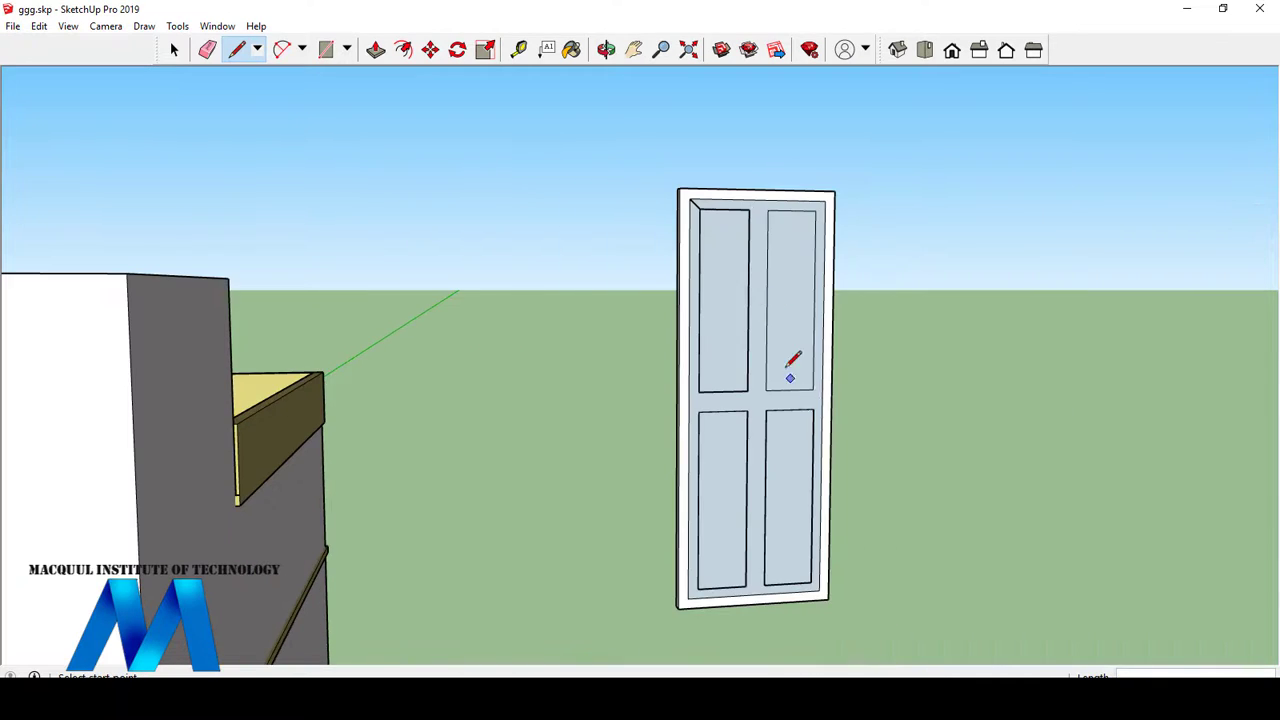
scroll(760, 310, up, 3)
scroll(745, 132, down, 3)
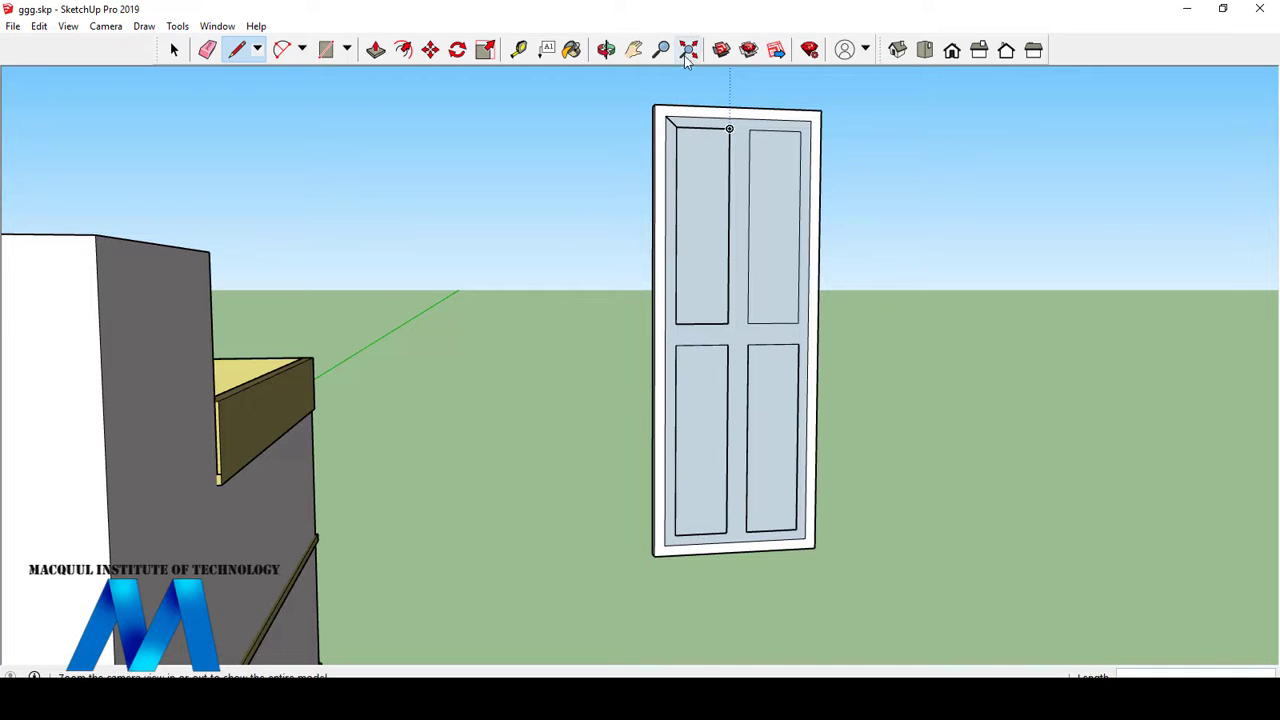
click(607, 49)
drag(795, 225, 741, 192)
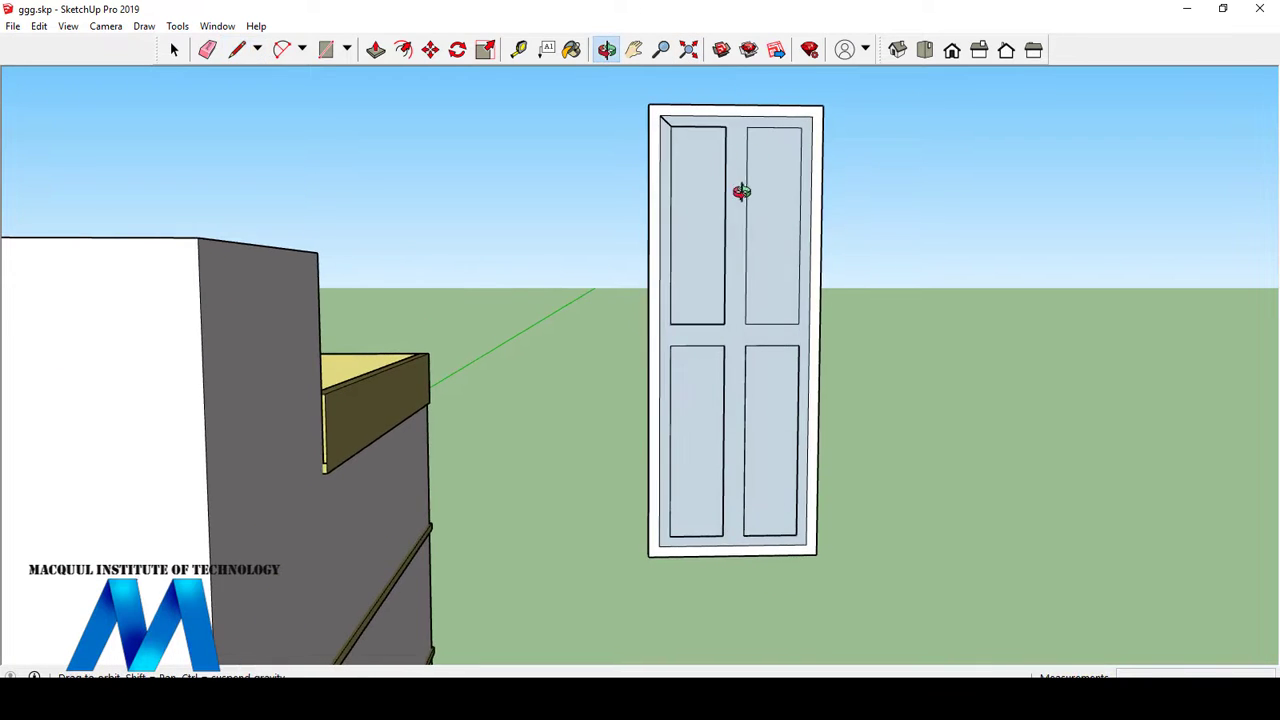
- Draw a vertical line down the upper mullion's centre to the middle rail, and a diagonal from the upper-left panel's inner top corner to its top end
scroll(743, 106, up, 3)
click(237, 49)
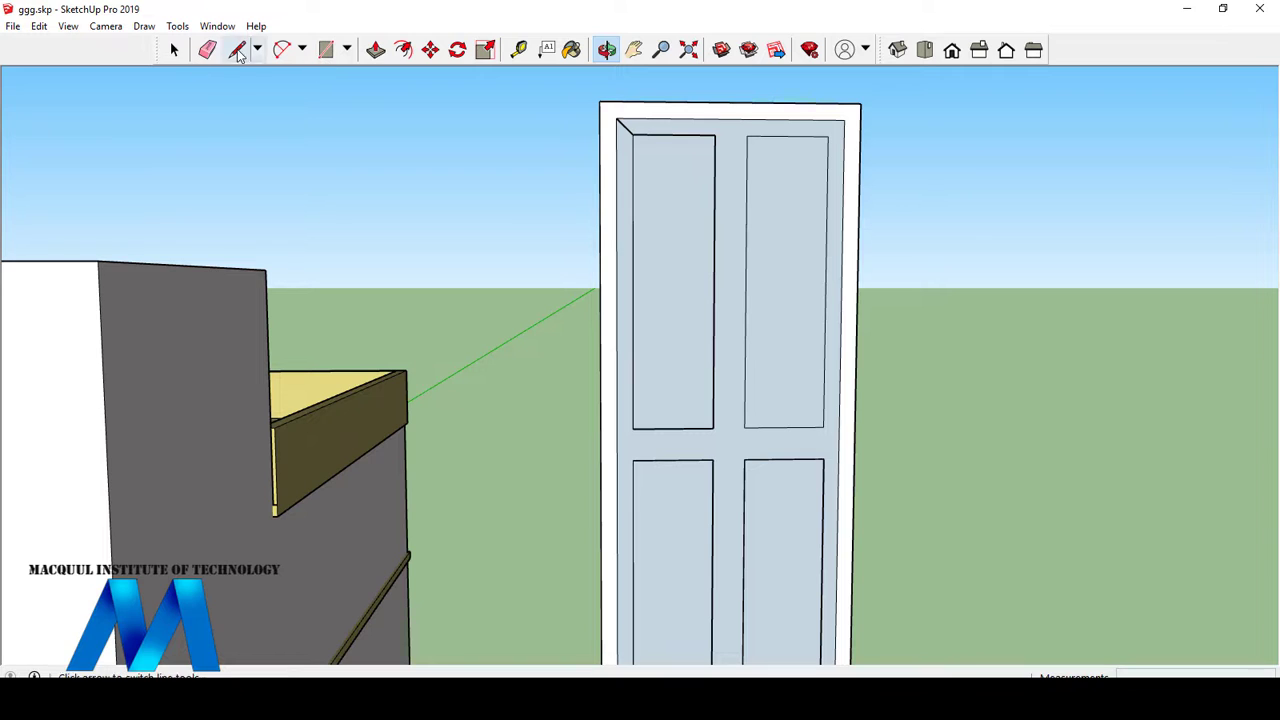
click(731, 120)
click(728, 440)
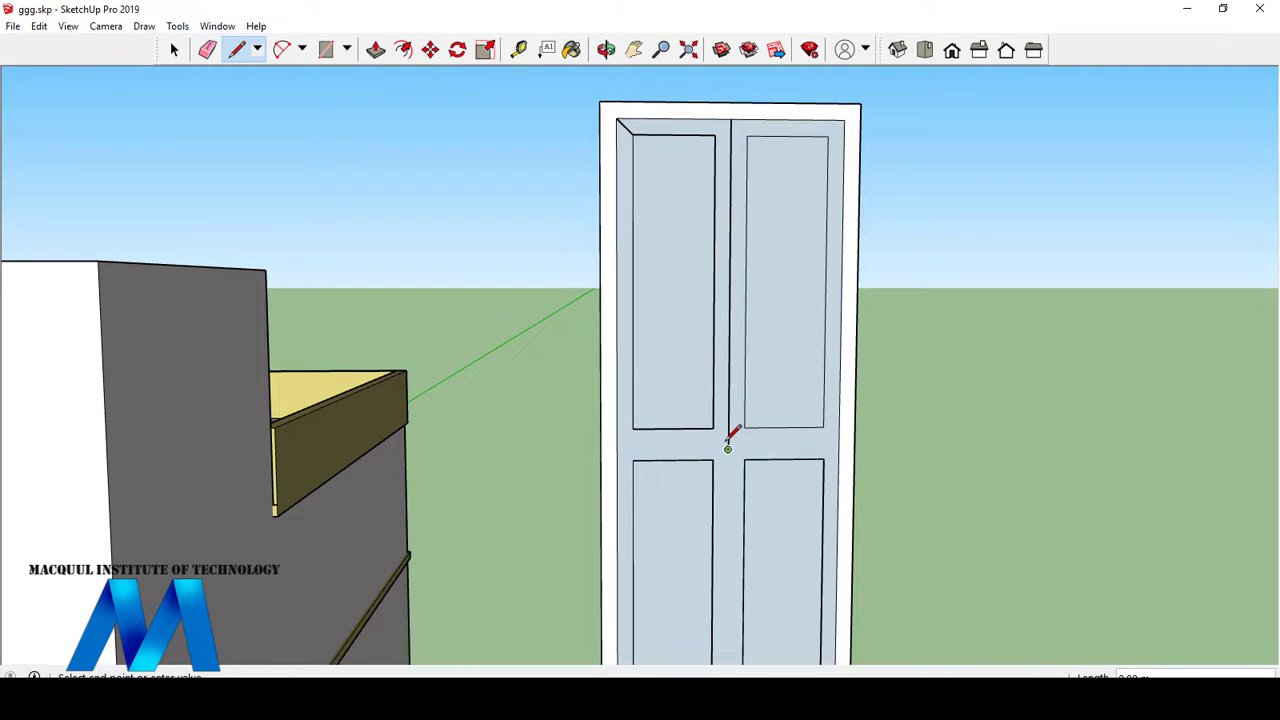
click(728, 449)
click(714, 134)
click(729, 120)
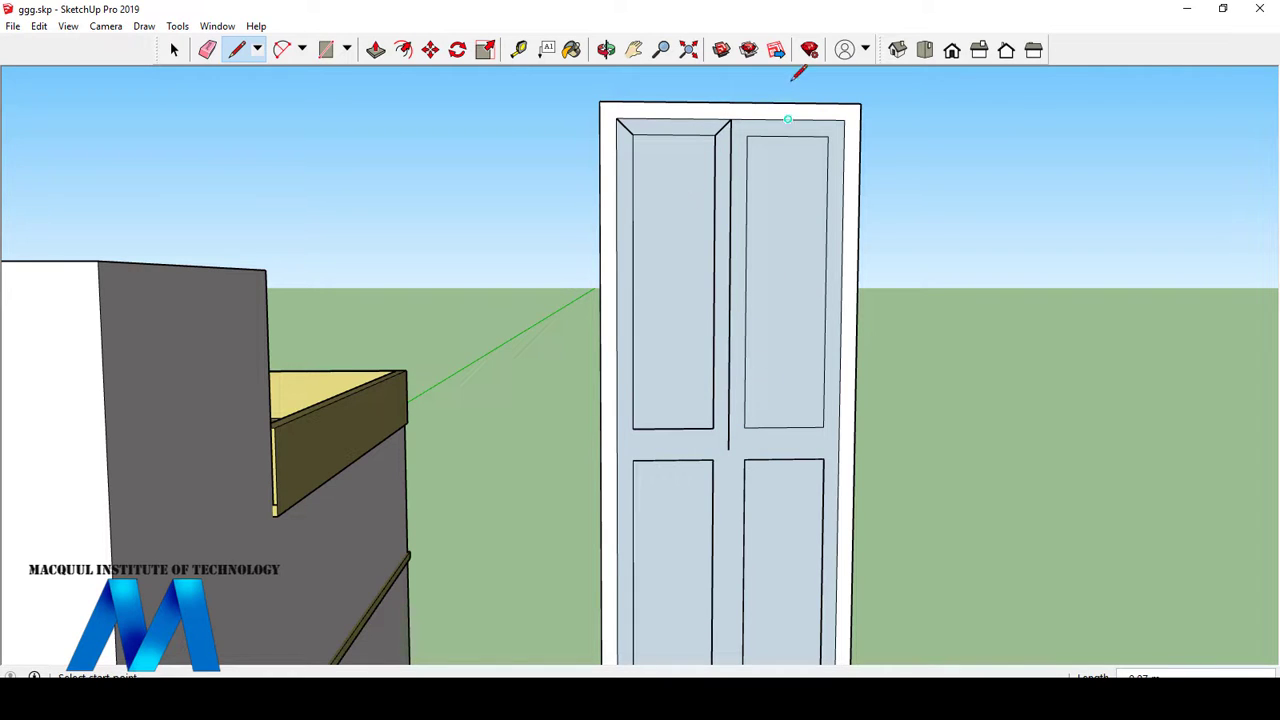
- Connect both top corners of the upper-right panel diagonally to the centre line's top end and the adjacent inner frame corner
click(729, 120)
click(747, 135)
click(828, 135)
click(823, 428)
click(815, 427)
- Draw a horizontal line across the door's middle rail and connect the bottom corners of both upper panels to it with diagonals
click(617, 442)
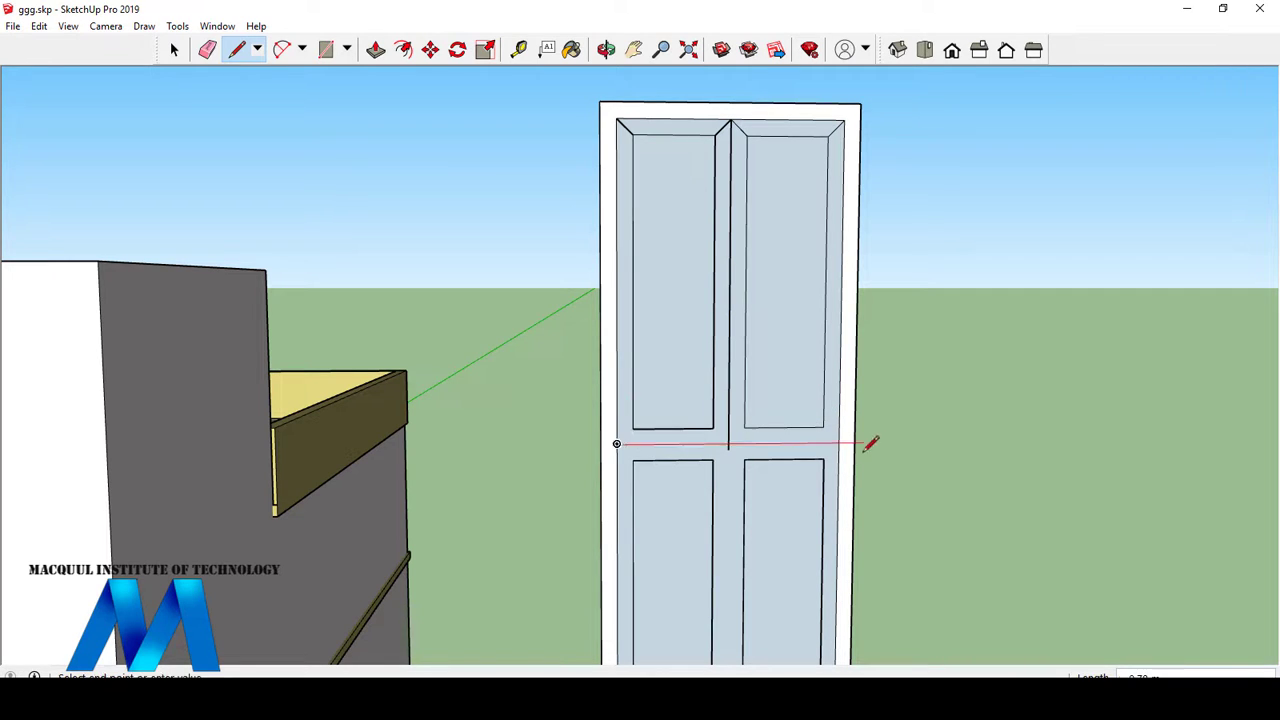
click(840, 443)
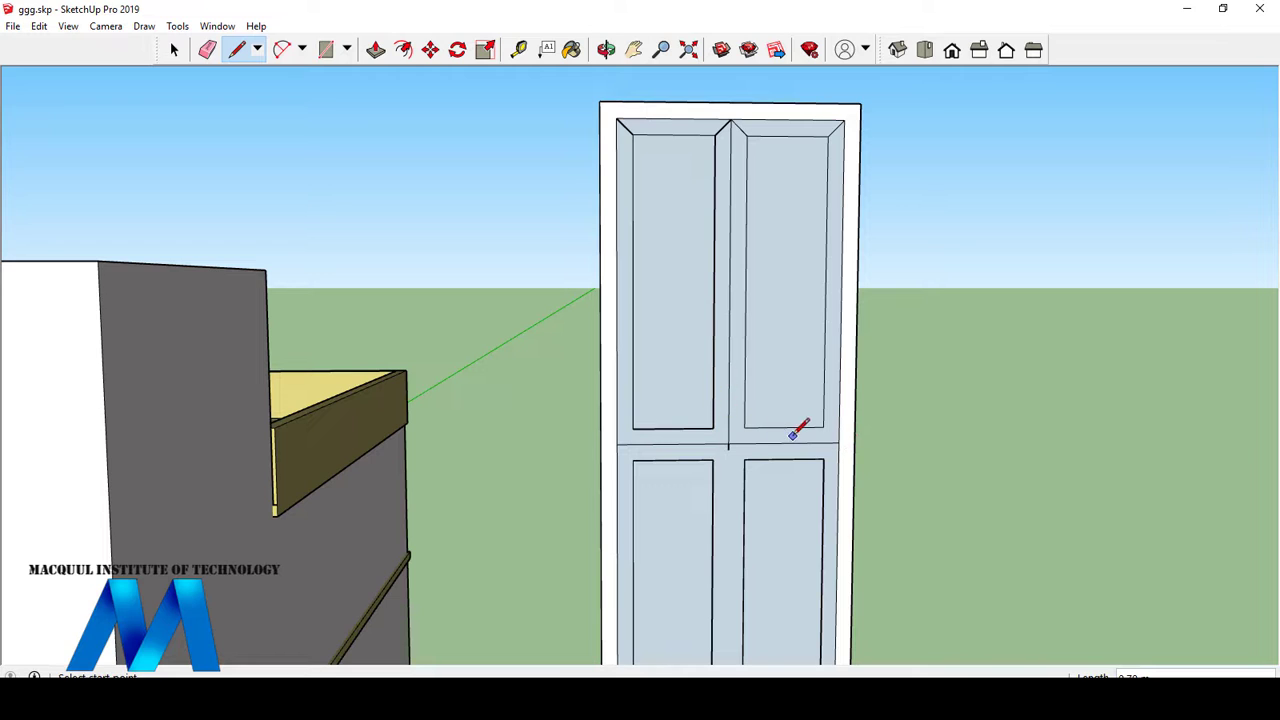
click(823, 427)
click(838, 441)
click(730, 442)
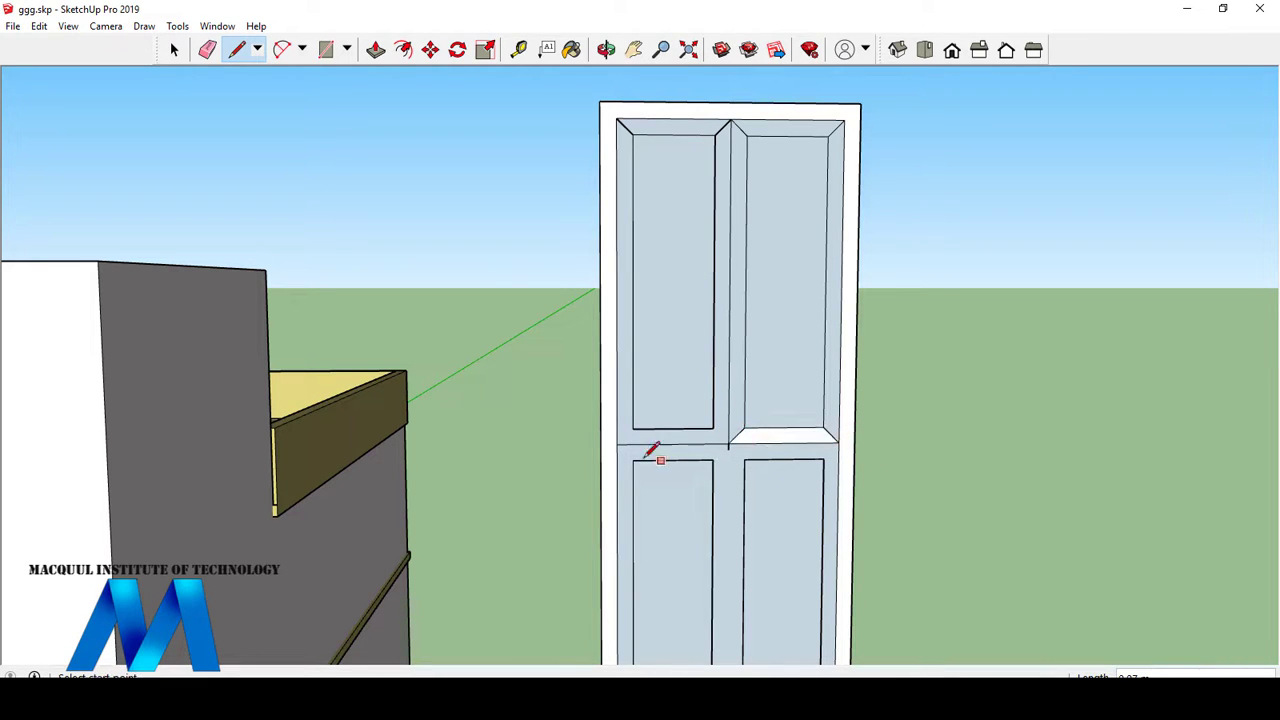
scroll(713, 427, up, 2)
click(731, 445)
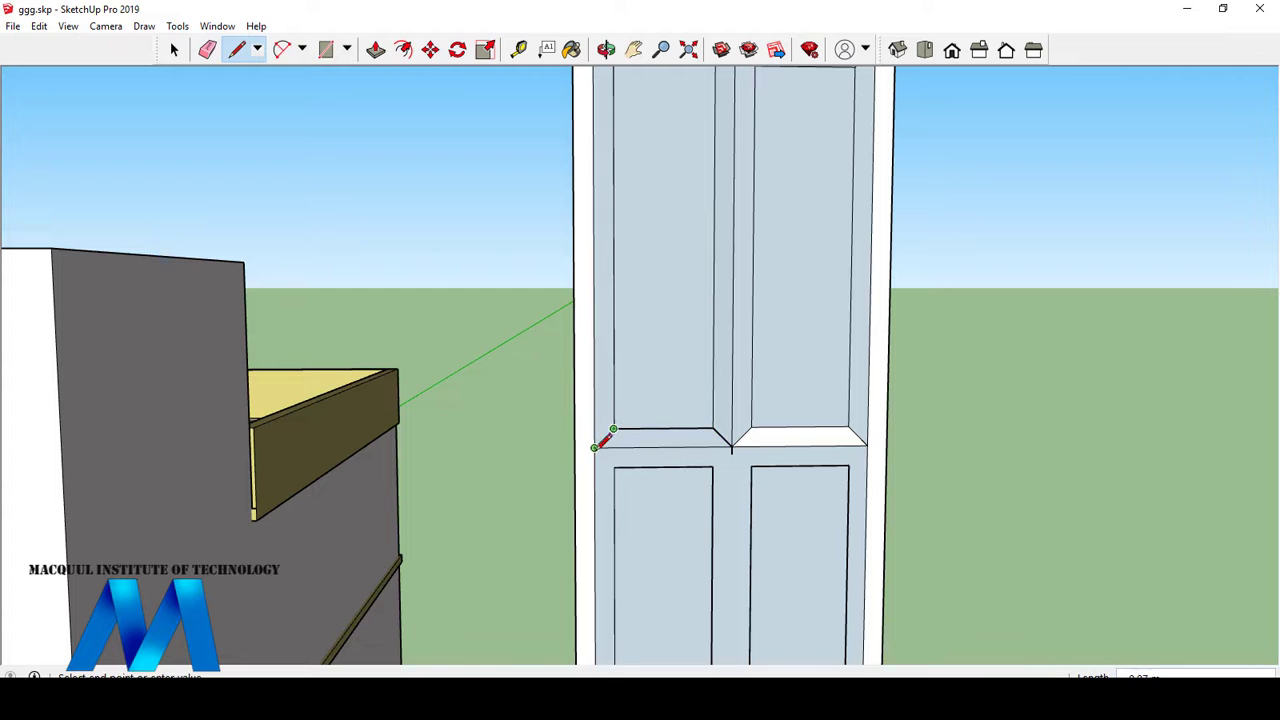
- Draw diagonals from the top corners of both lower panels to the centre and outer ends of the middle rail line
scroll(620, 410, down, 3)
scroll(713, 480, up, 1)
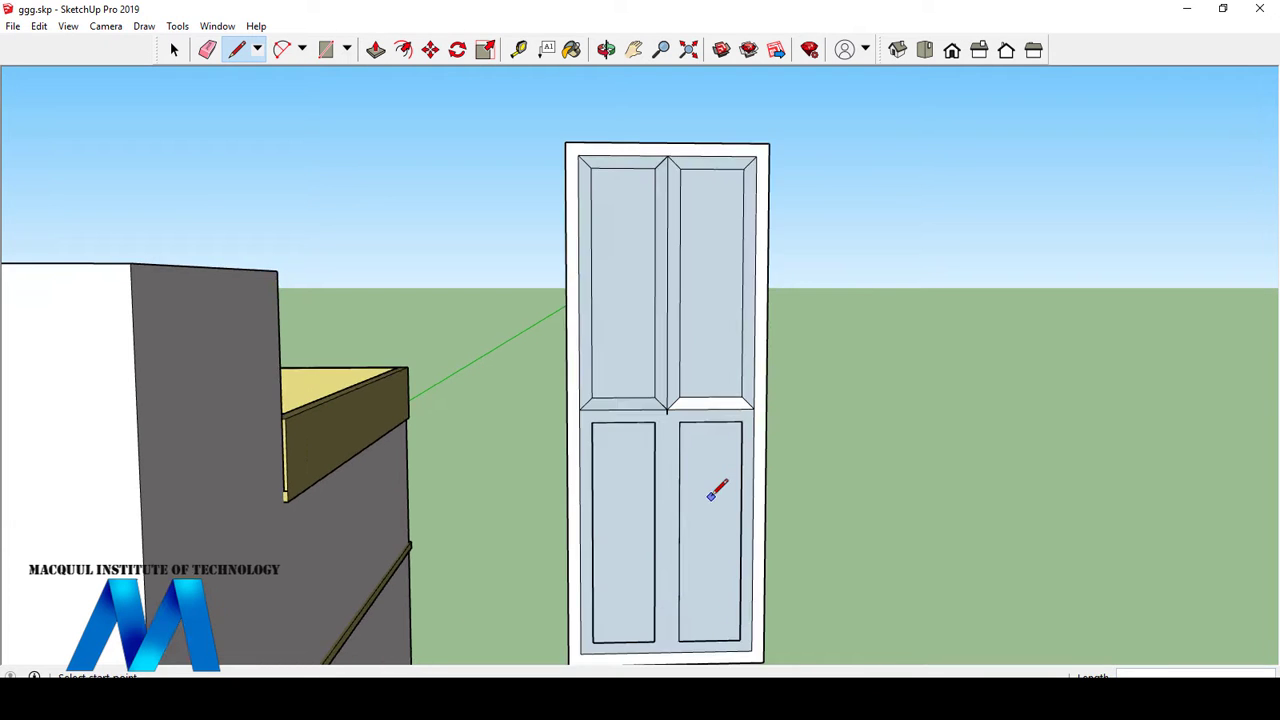
scroll(713, 485, down, 2)
scroll(720, 470, up, 2)
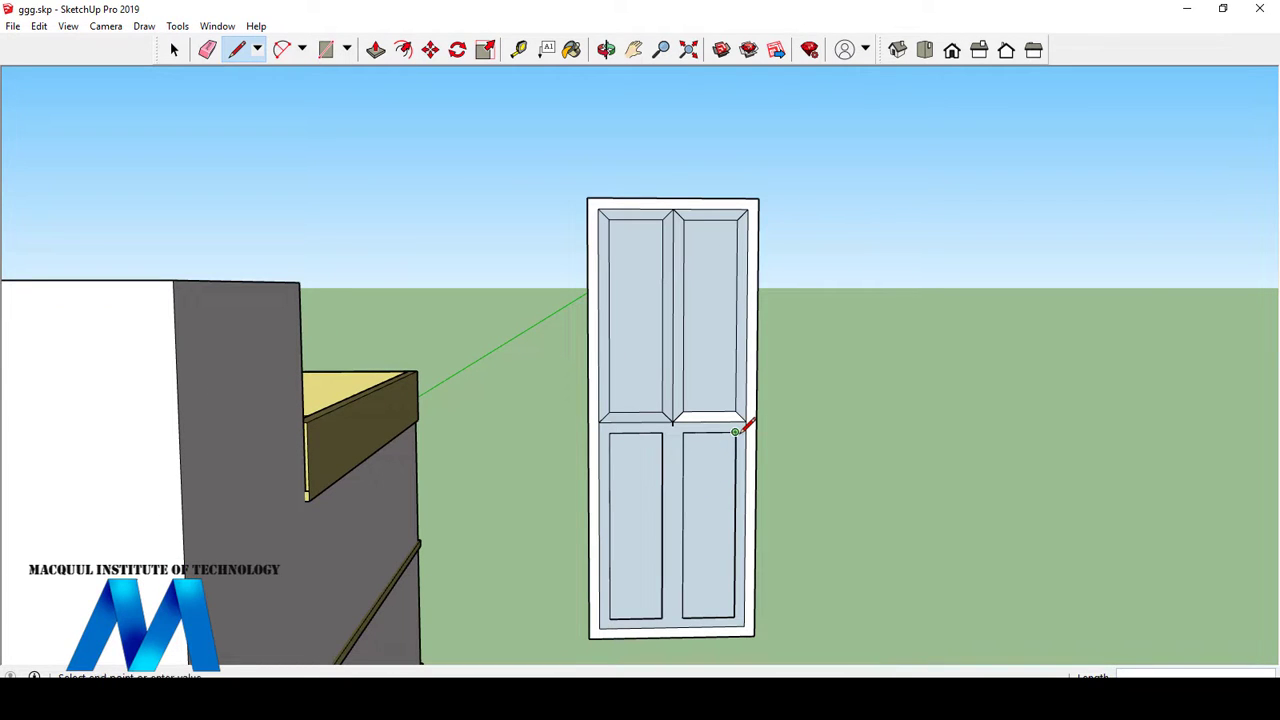
click(746, 422)
scroll(700, 423, up, 2)
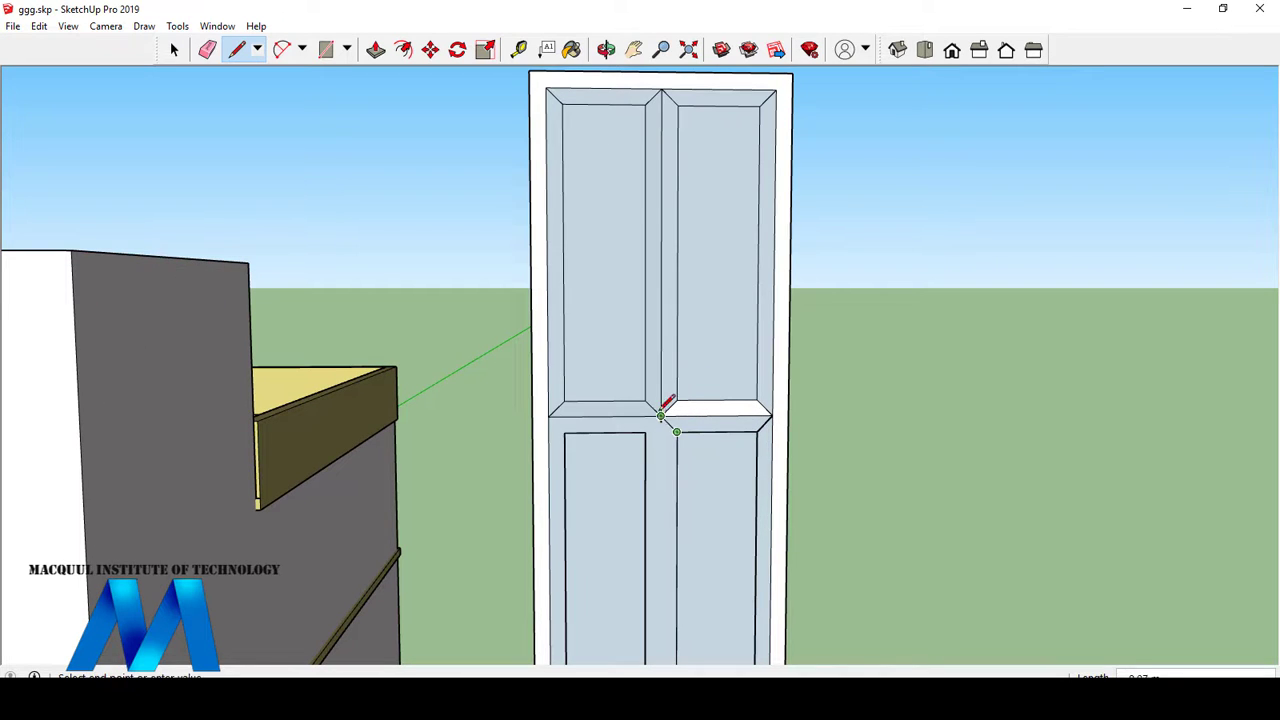
click(660, 415)
click(645, 431)
click(660, 415)
key(Escape)
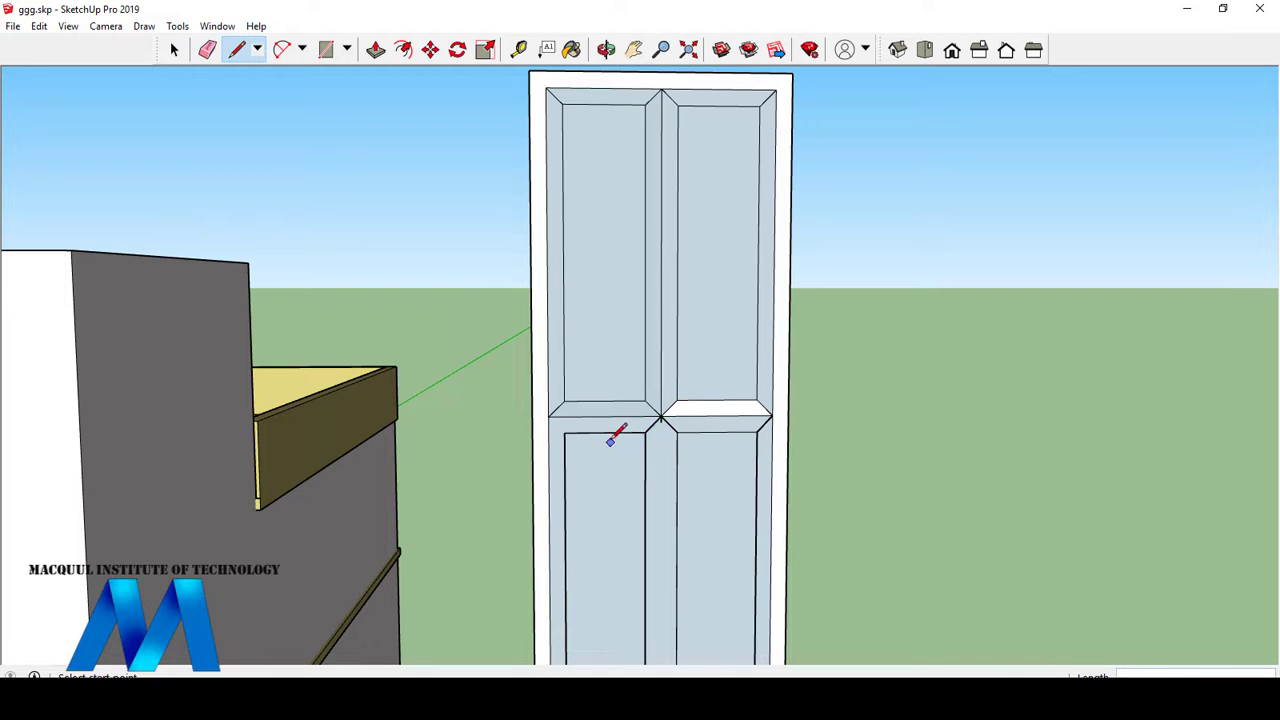
click(552, 414)
- Draw a vertical line down the lower mullion's centre and diagonals joining both lower panels' bottom corners to the bottom inner frame edge
scroll(632, 417, down, 4)
scroll(688, 525, up, 4)
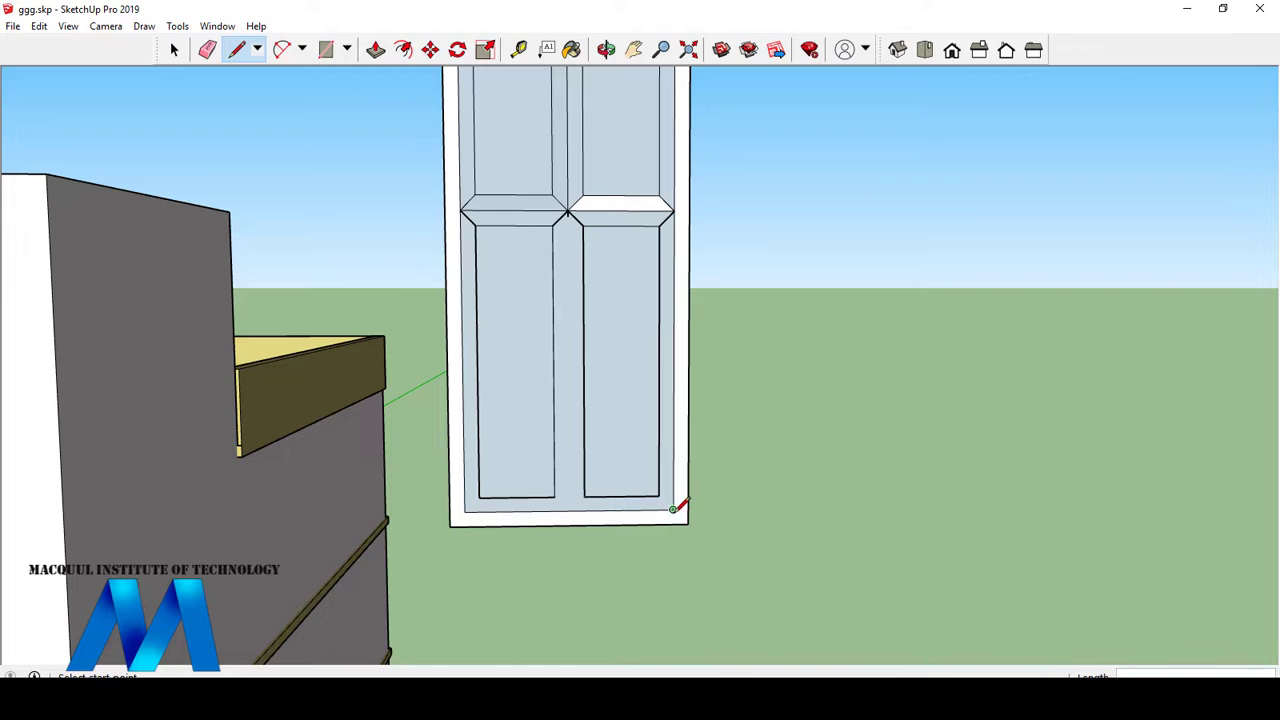
click(658, 496)
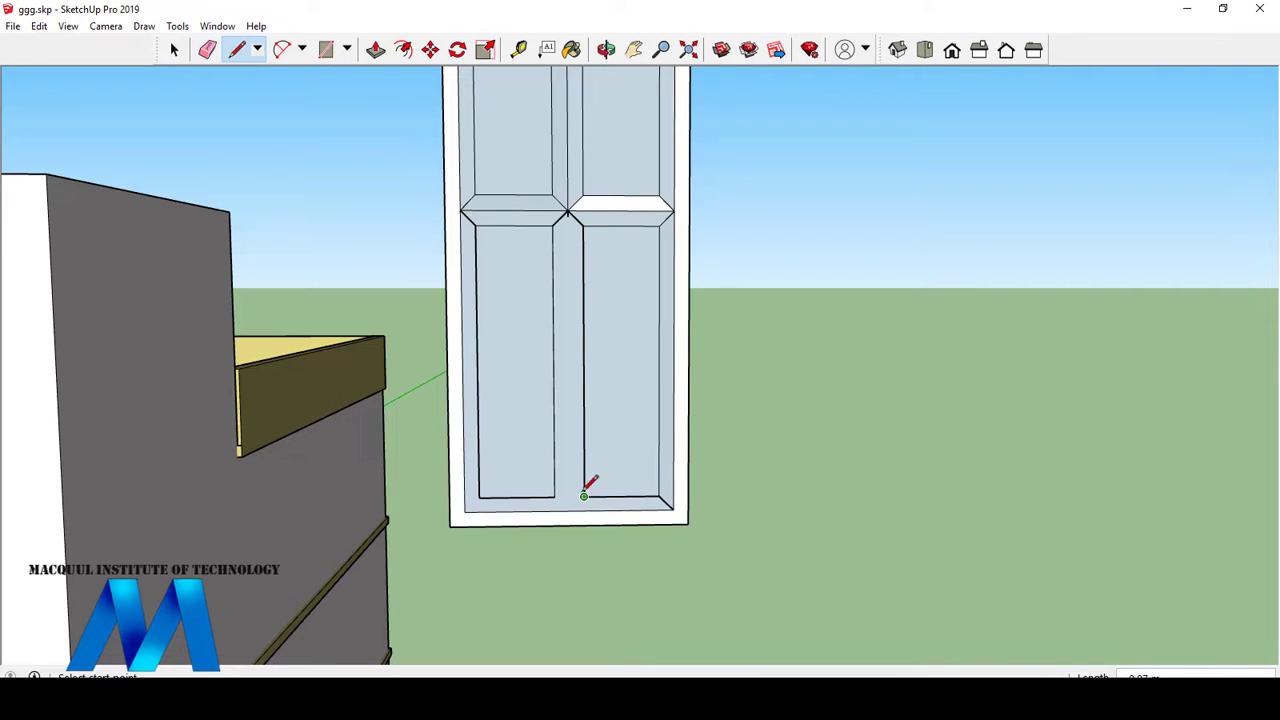
click(236, 50)
click(567, 216)
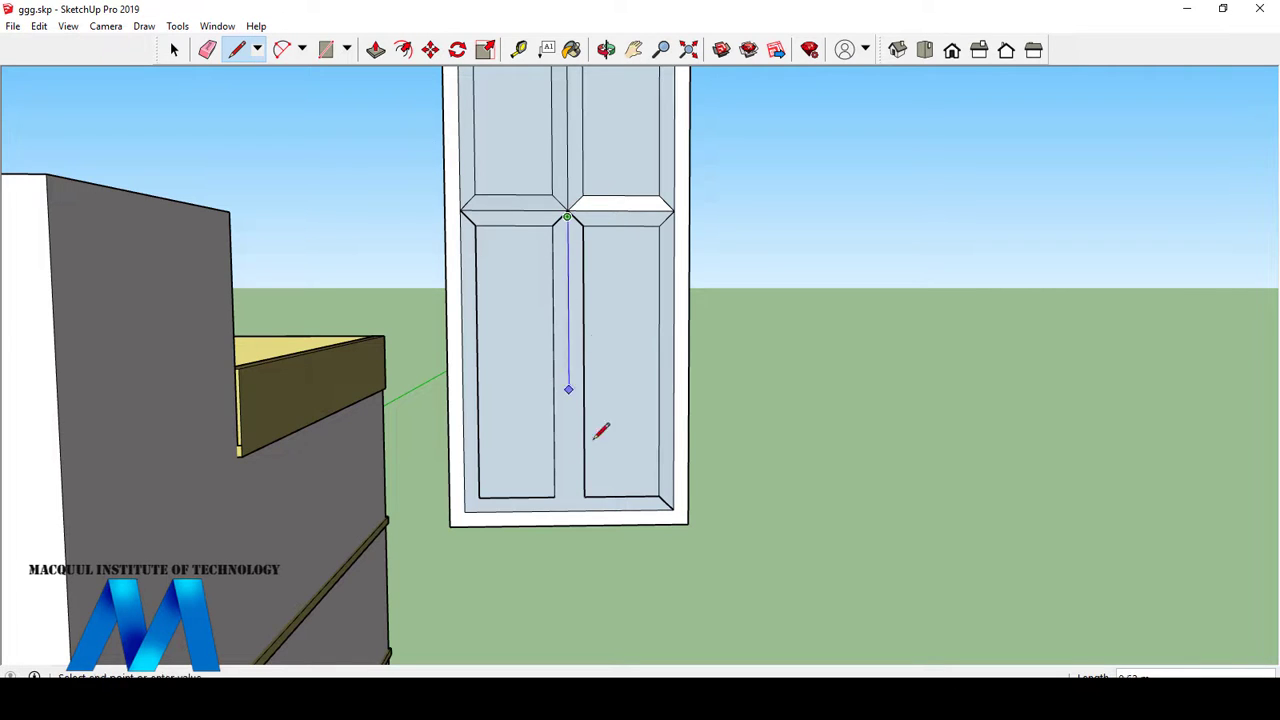
click(569, 510)
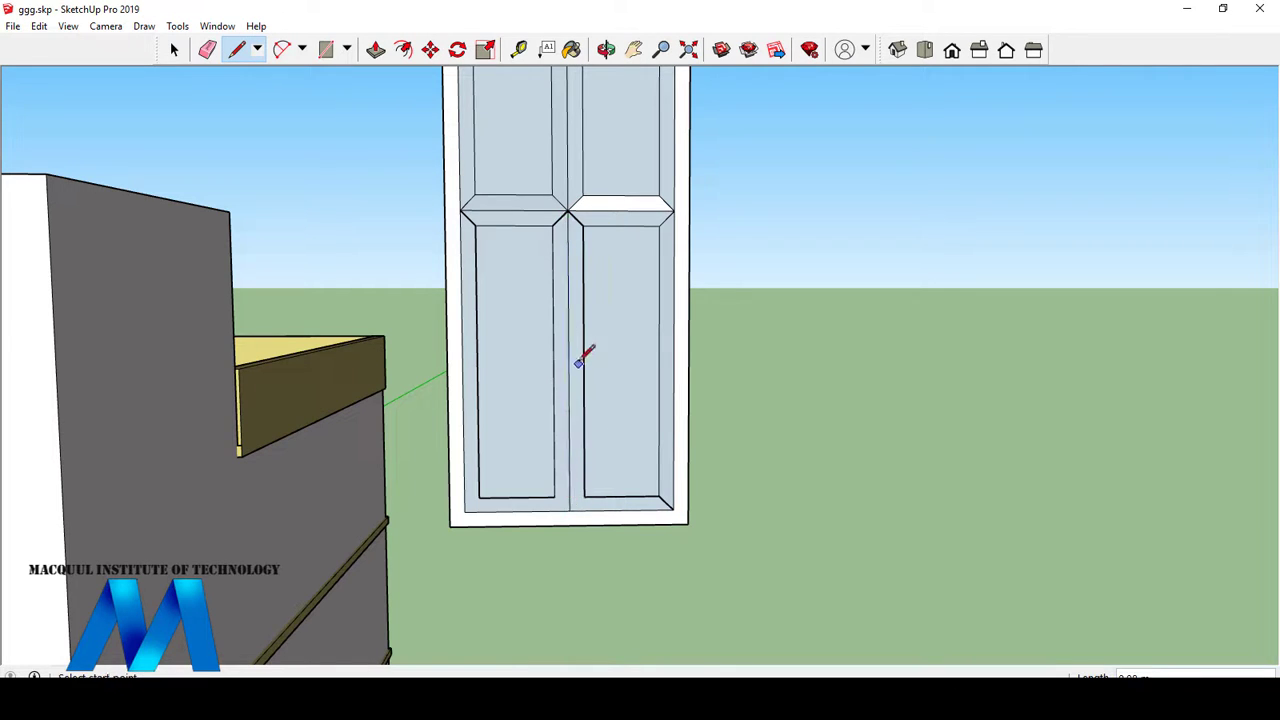
click(569, 510)
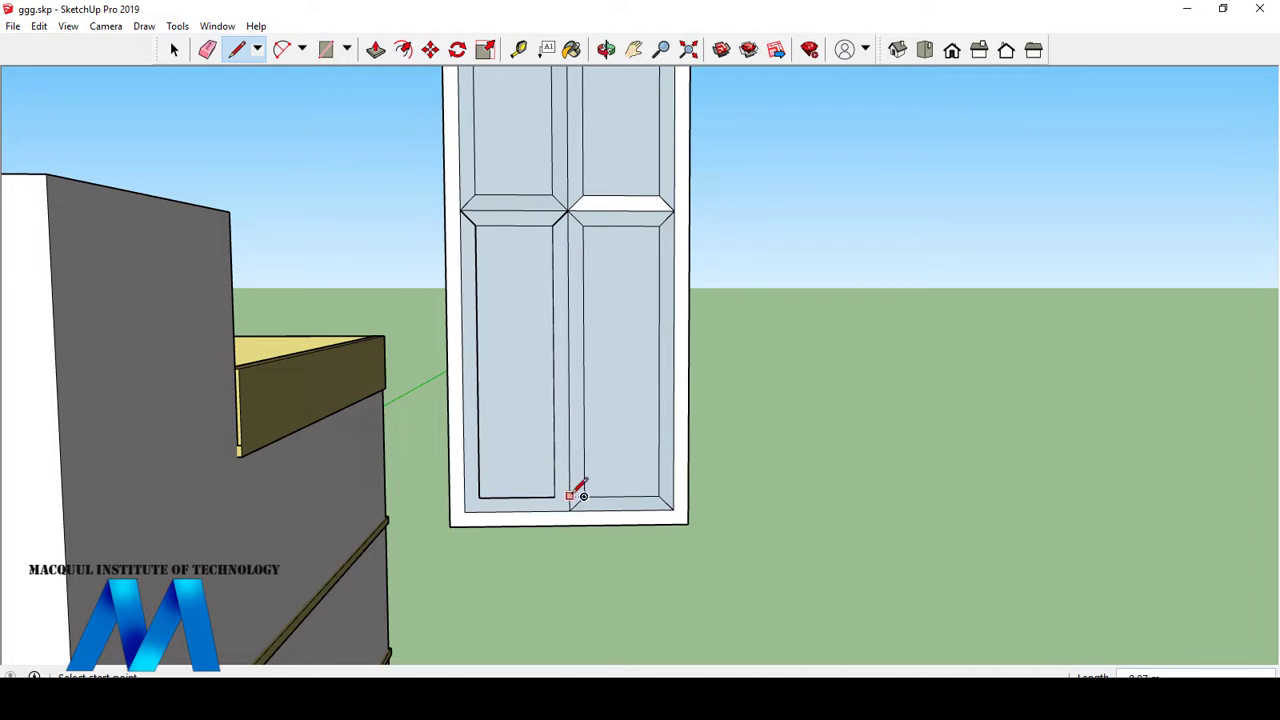
click(465, 510)
- Examine the mitred door panels and frame from several angles beside the building
scroll(500, 480, down, 3)
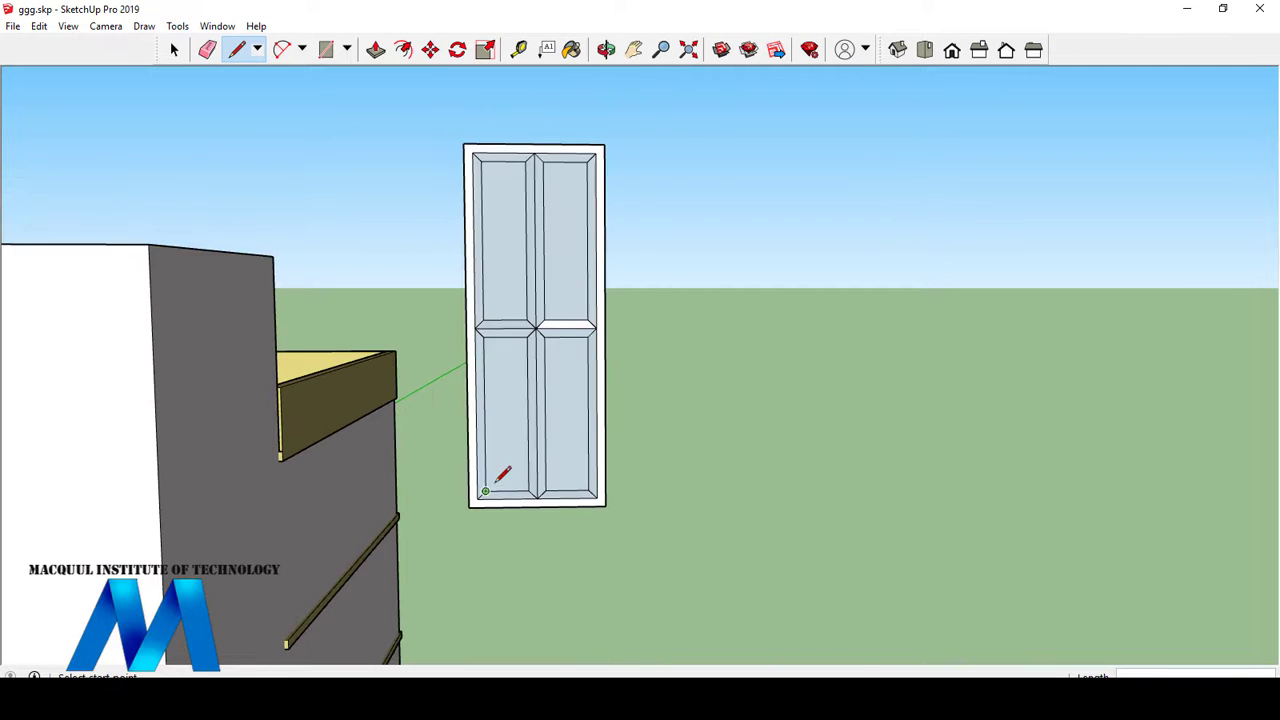
scroll(500, 160, up, 3)
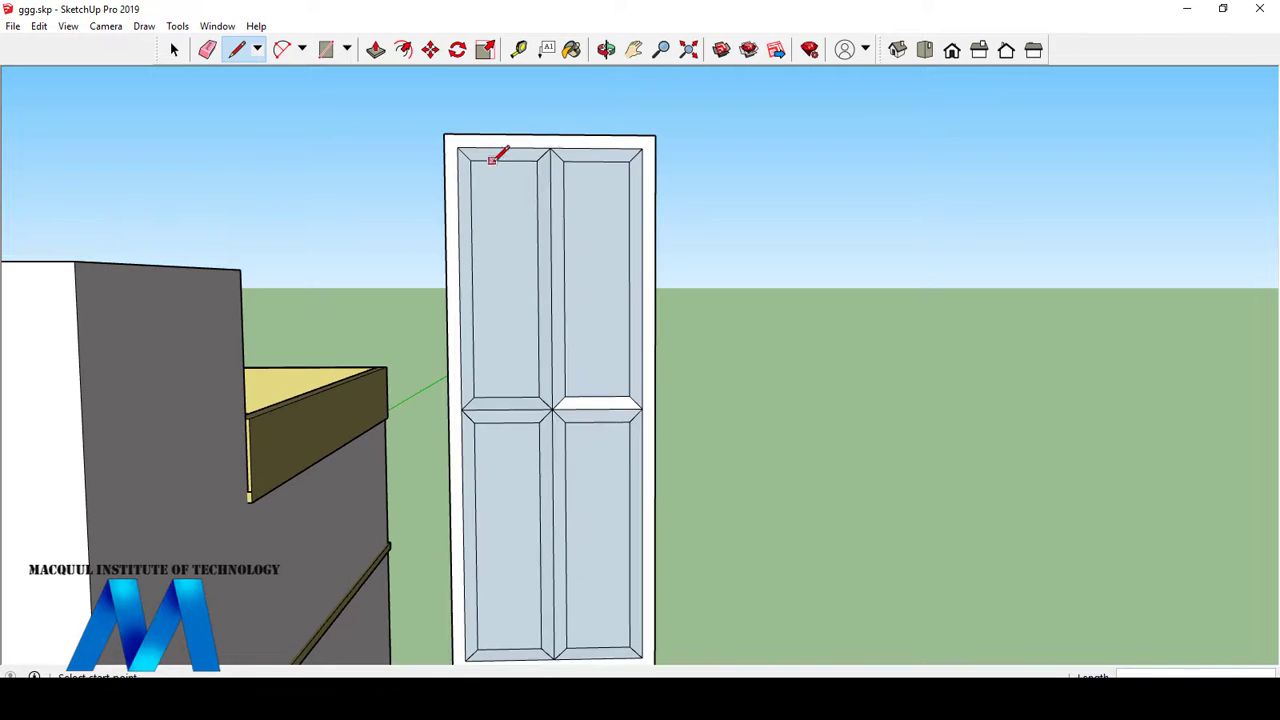
click(606, 49)
mouse_move(471, 420)
mouse_down()
mouse_move(923, 426)
mouse_move(909, 414)
mouse_move(737, 443)
mouse_move(717, 380)
mouse_move(751, 386)
mouse_move(371, 434)
mouse_move(617, 374)
mouse_move(693, 304)
mouse_move(686, 263)
mouse_move(554, 357)
mouse_move(94, 426)
mouse_move(535, 419)
mouse_move(831, 343)
mouse_move(914, 297)
mouse_move(831, 451)
mouse_move(862, 315)
mouse_up()
scroll(862, 315, up, 6)
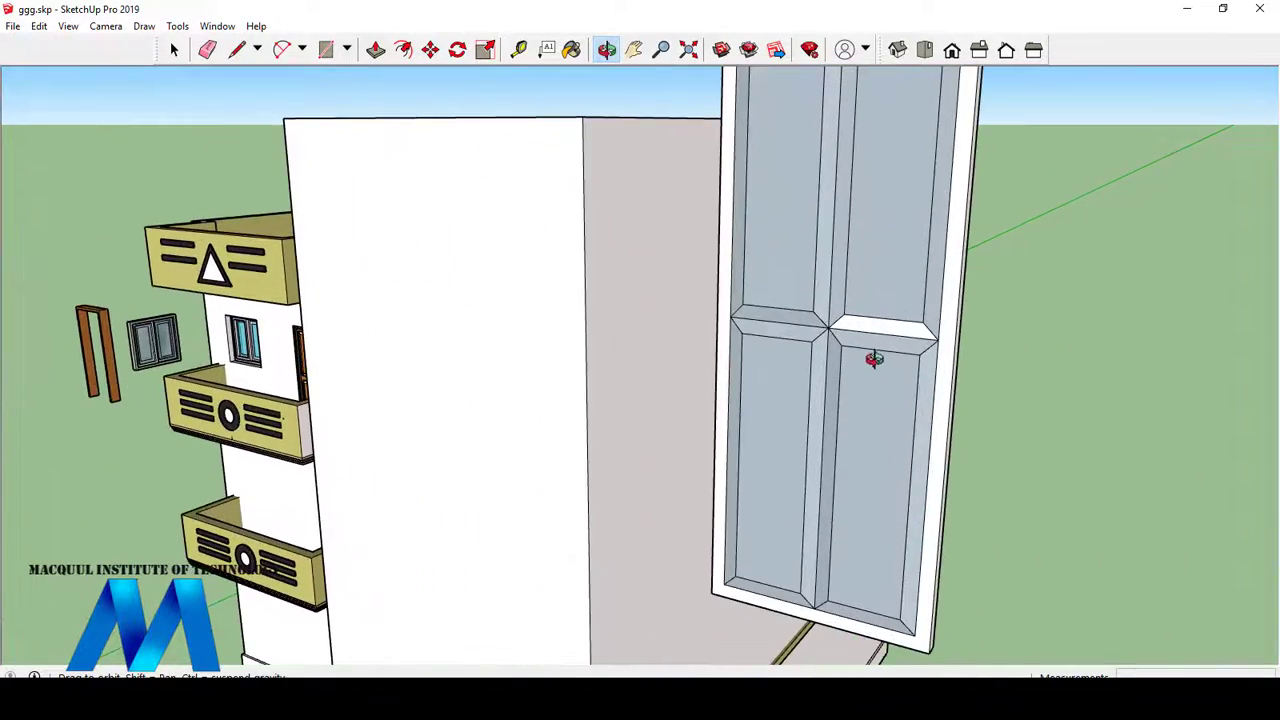
scroll(960, 392, down, 5)
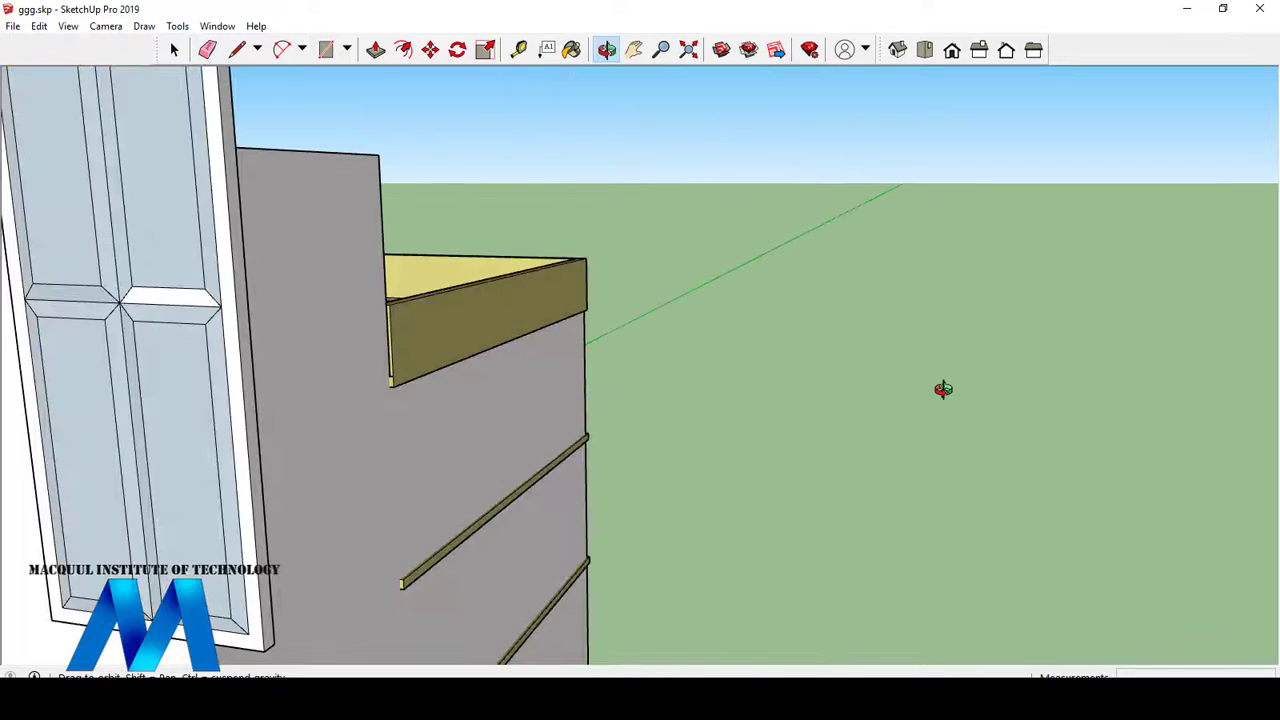
scroll(712, 322, up, 4)
scroll(730, 340, up, 2)
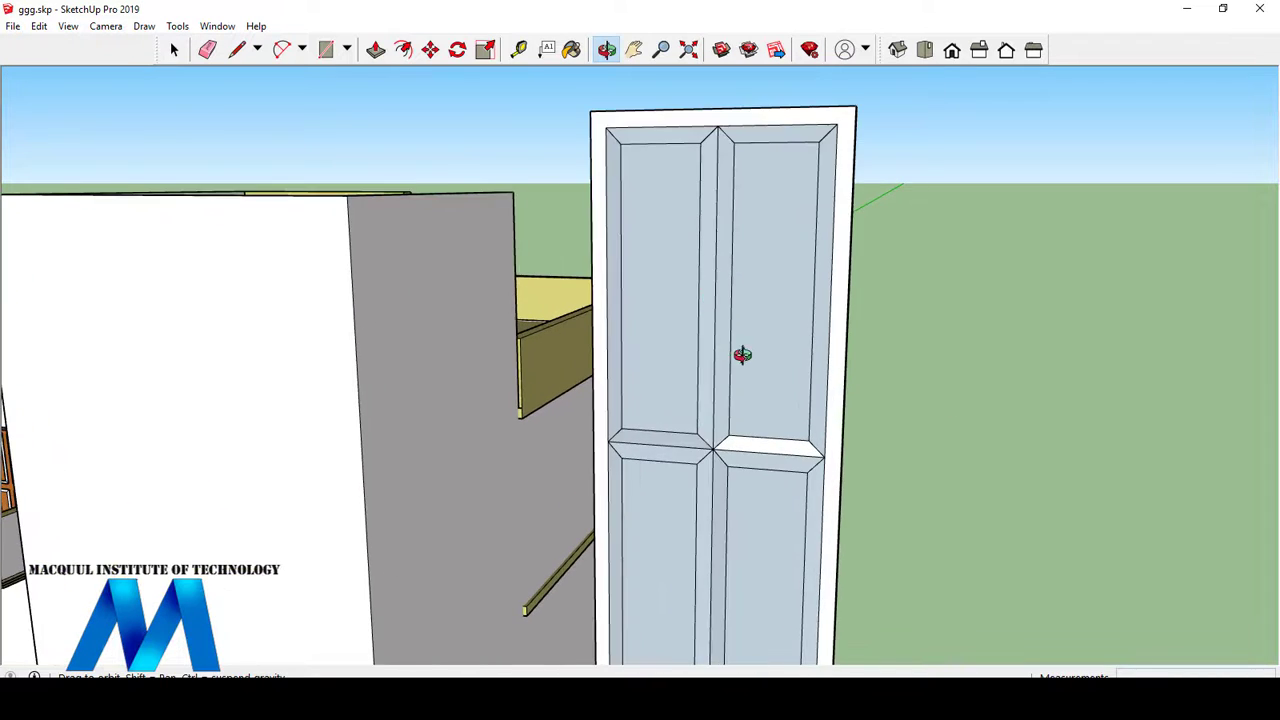
scroll(726, 354, down, 4)
scroll(706, 314, up, 4)
scroll(785, 357, down, 3)
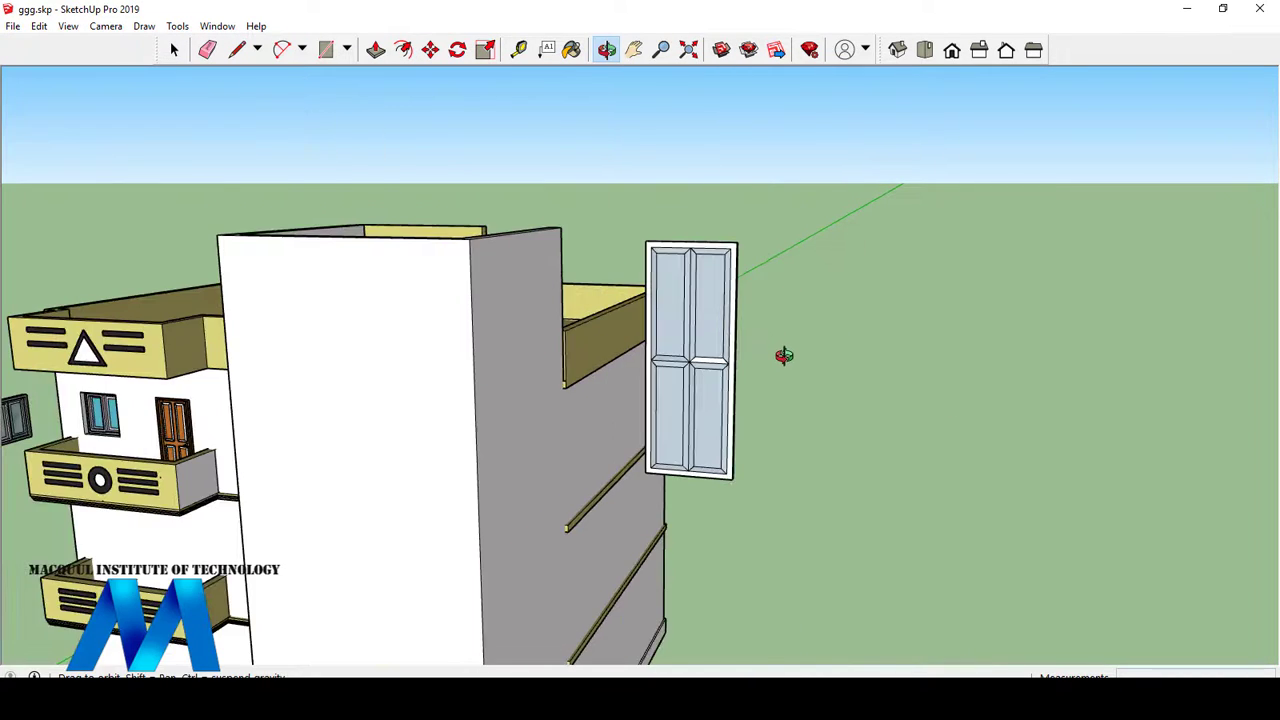
scroll(694, 343, up, 5)
drag(729, 398, 666, 403)
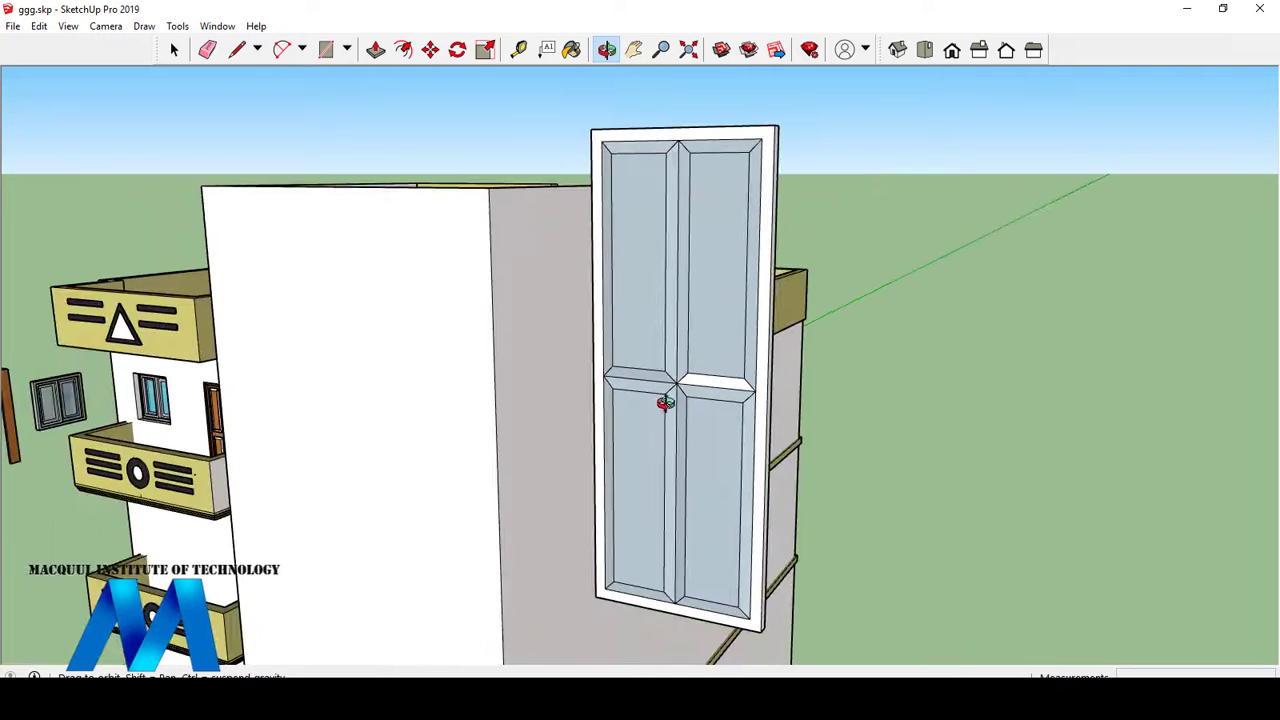
scroll(854, 455, down, 2)
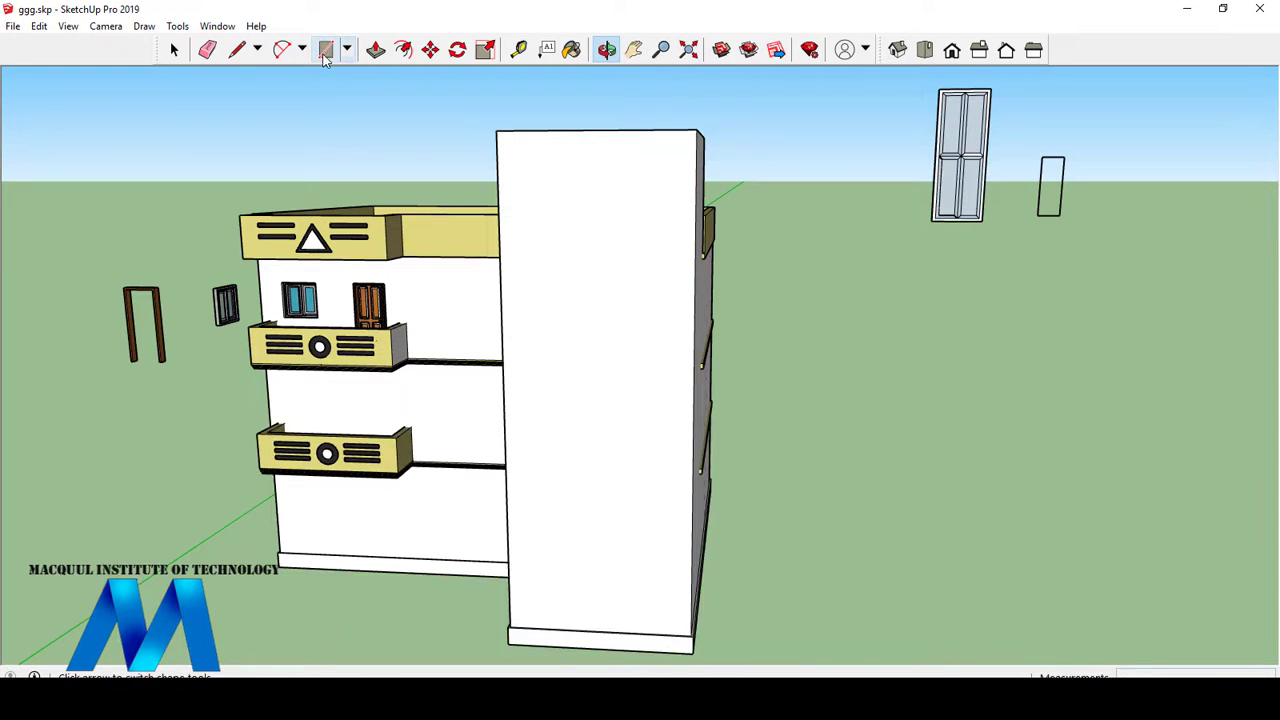
- Draw a separate upright rectangle 2.1 m high in the open area beside the building
click(325, 52)
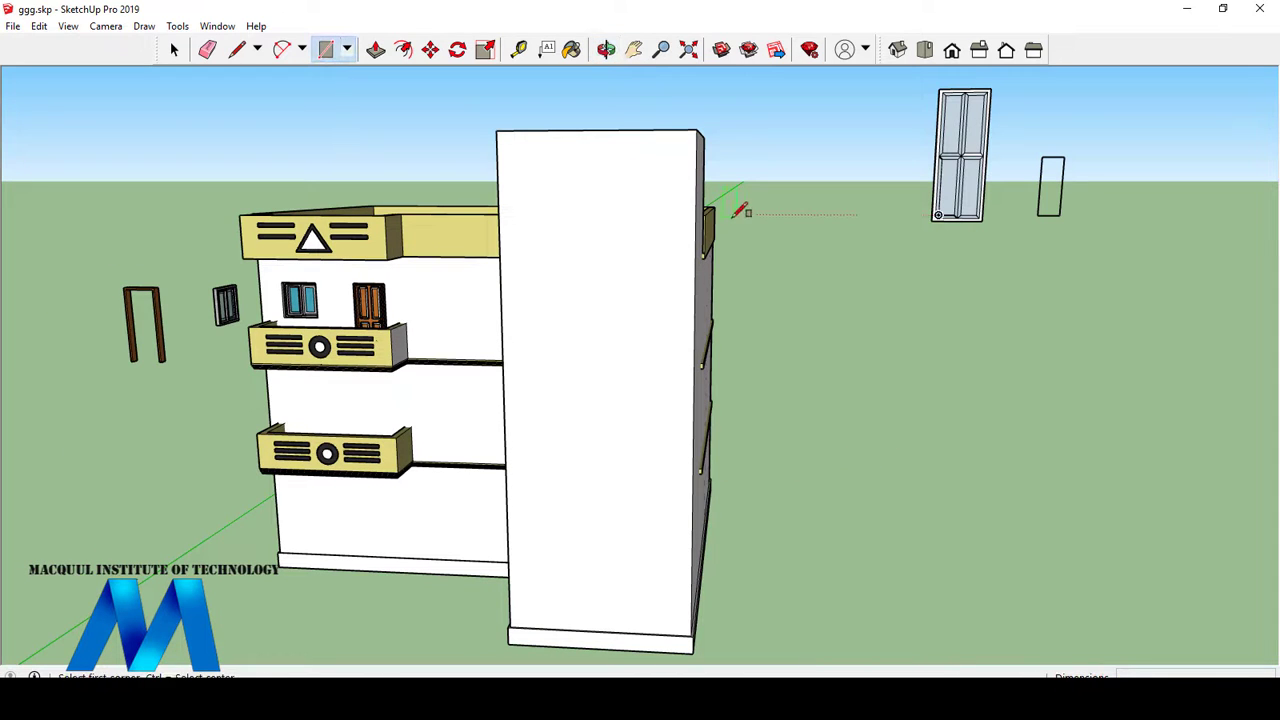
click(829, 405)
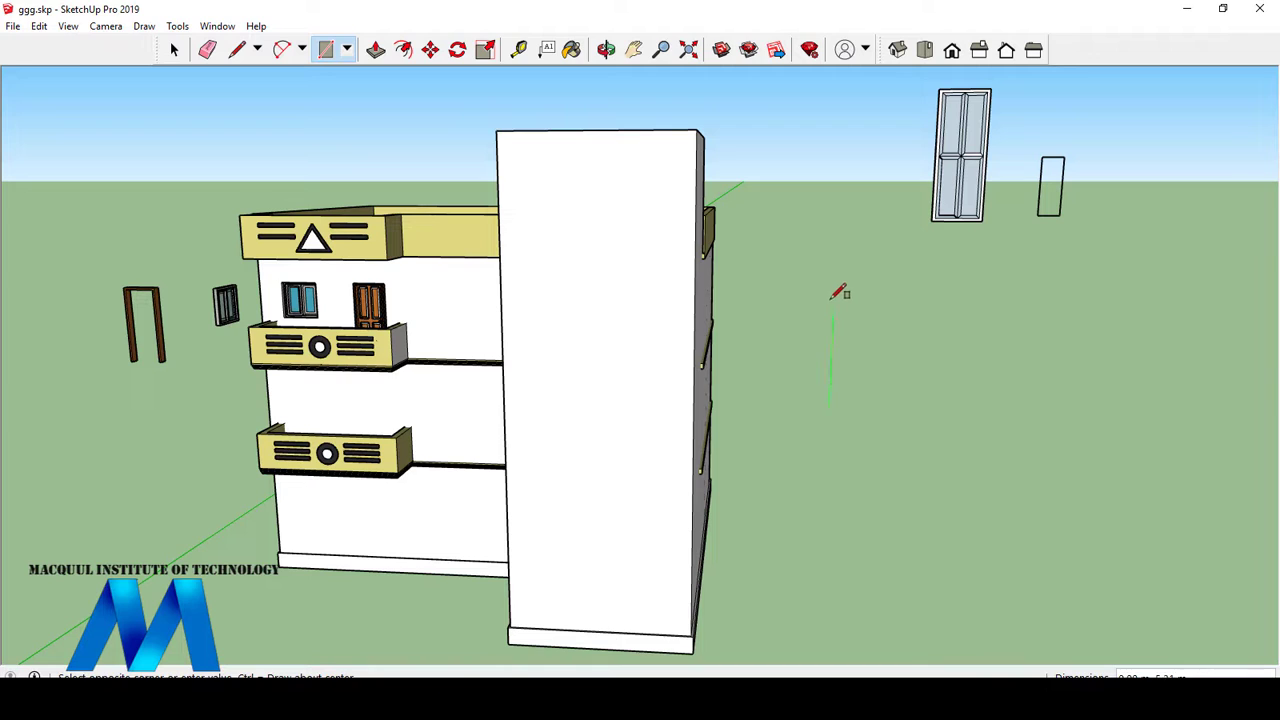
click(805, 256)
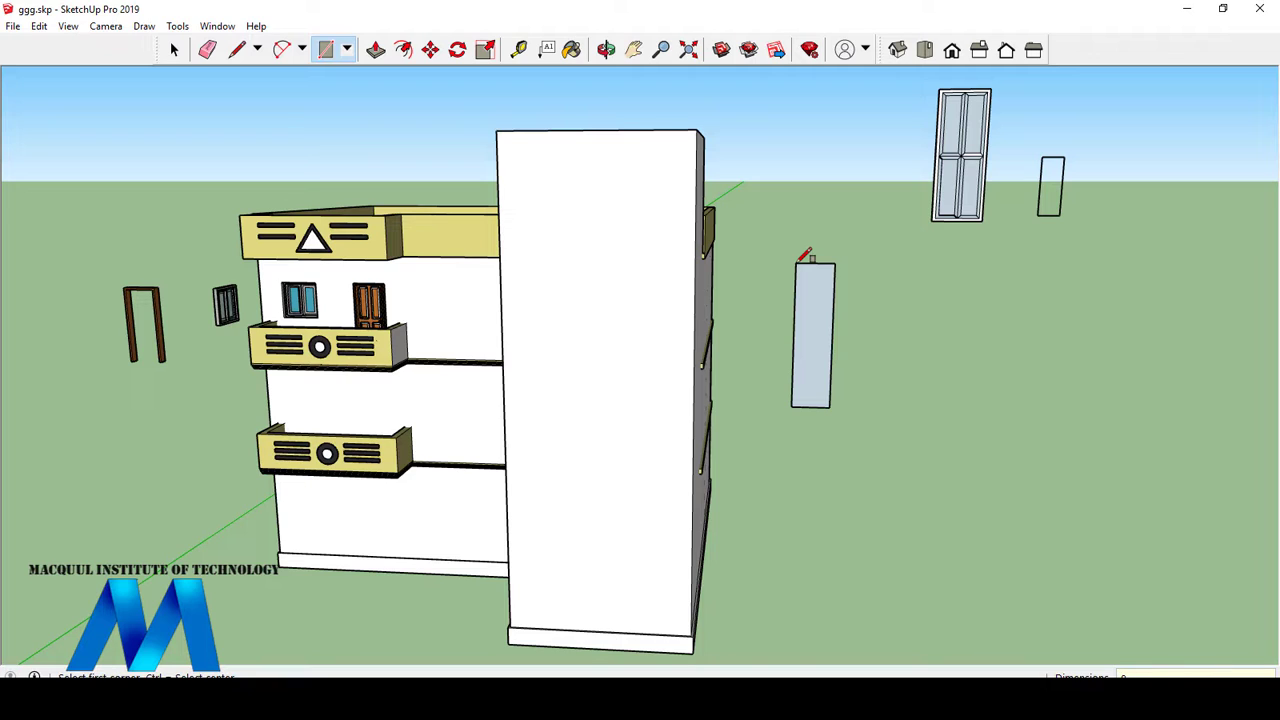
text(,1)
key(Return)
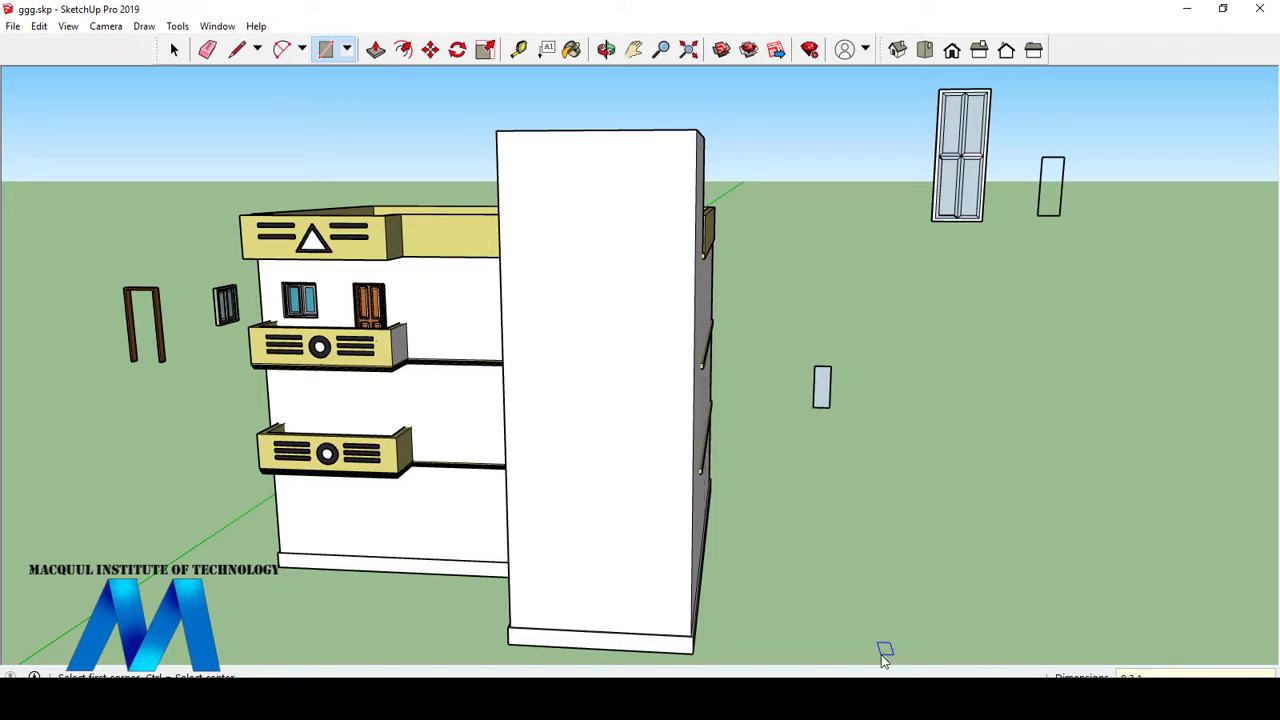
- Place a horizontal guide just inside the new rectangle's top edge and a vertical guide 0.05 m inside its left edge
scroll(871, 389, up, 6)
scroll(829, 371, up, 6)
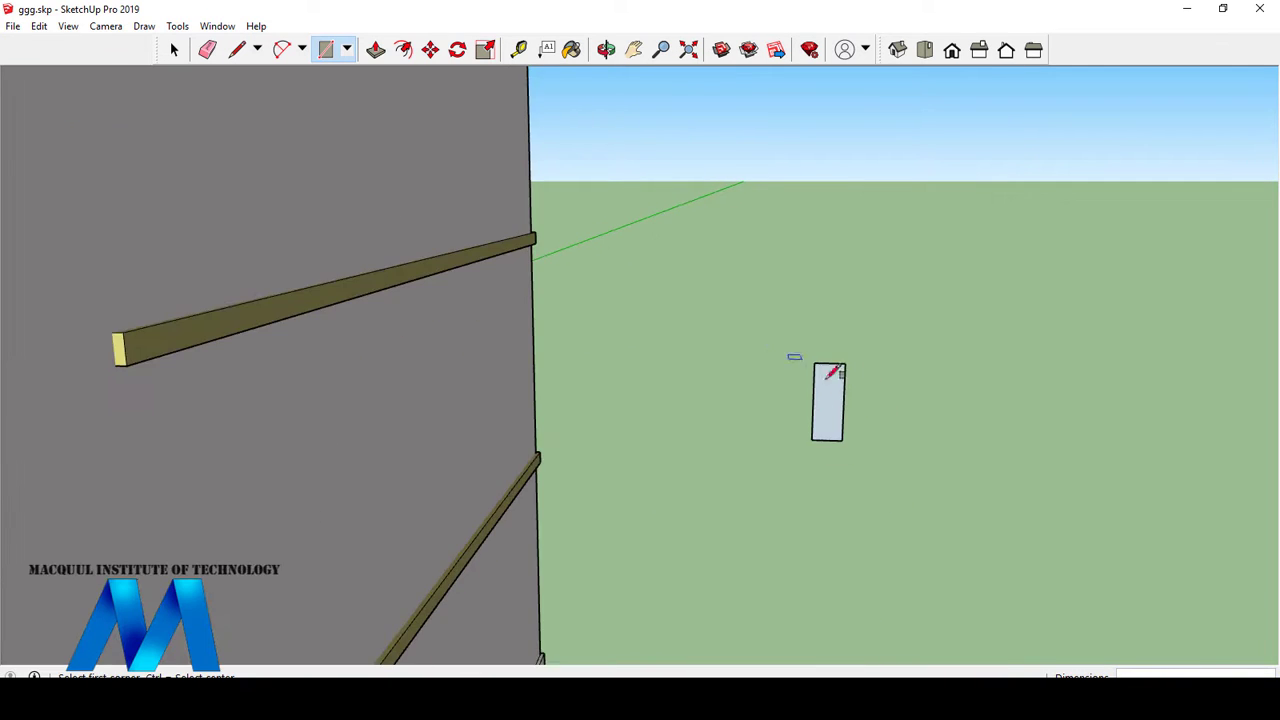
scroll(800, 326, up, 2)
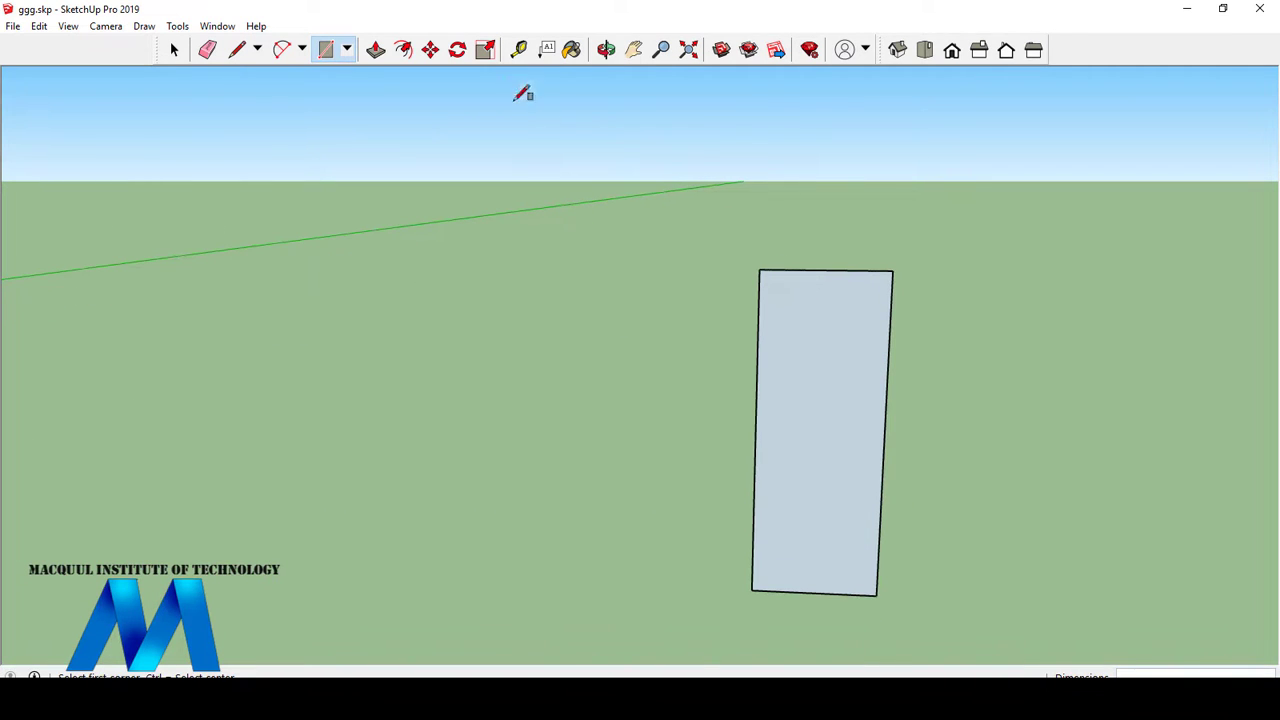
click(518, 49)
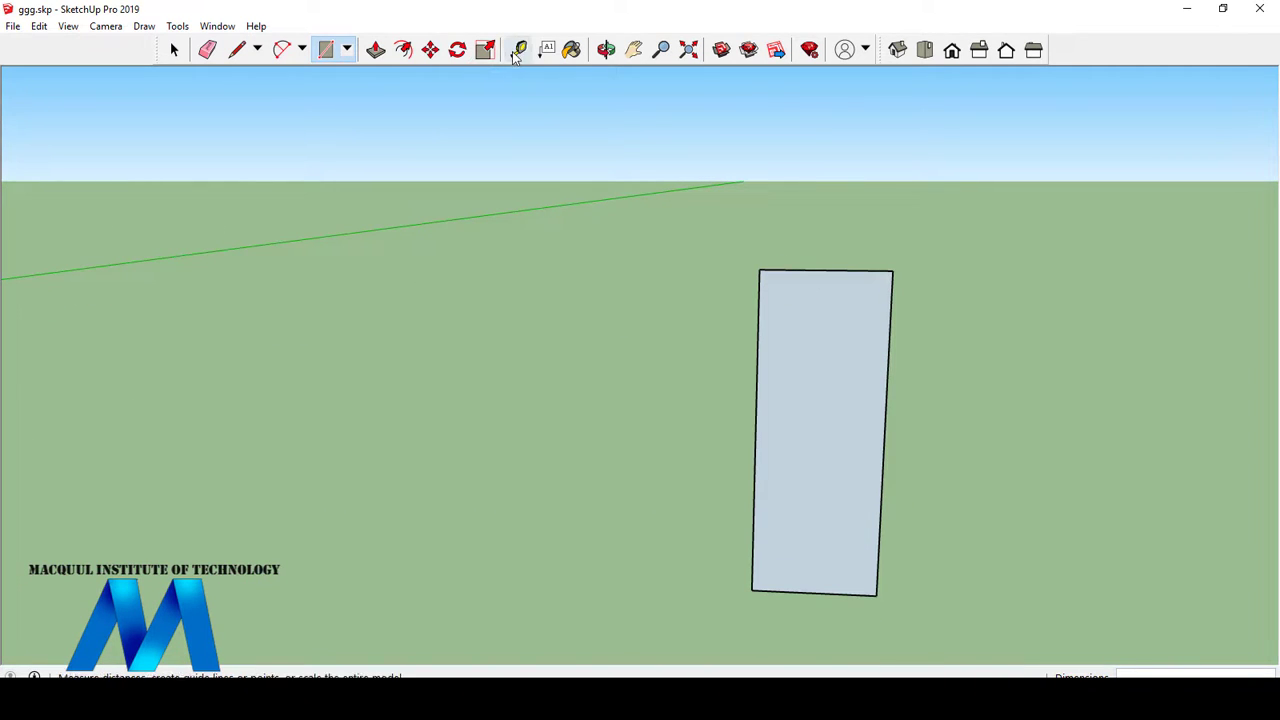
click(825, 271)
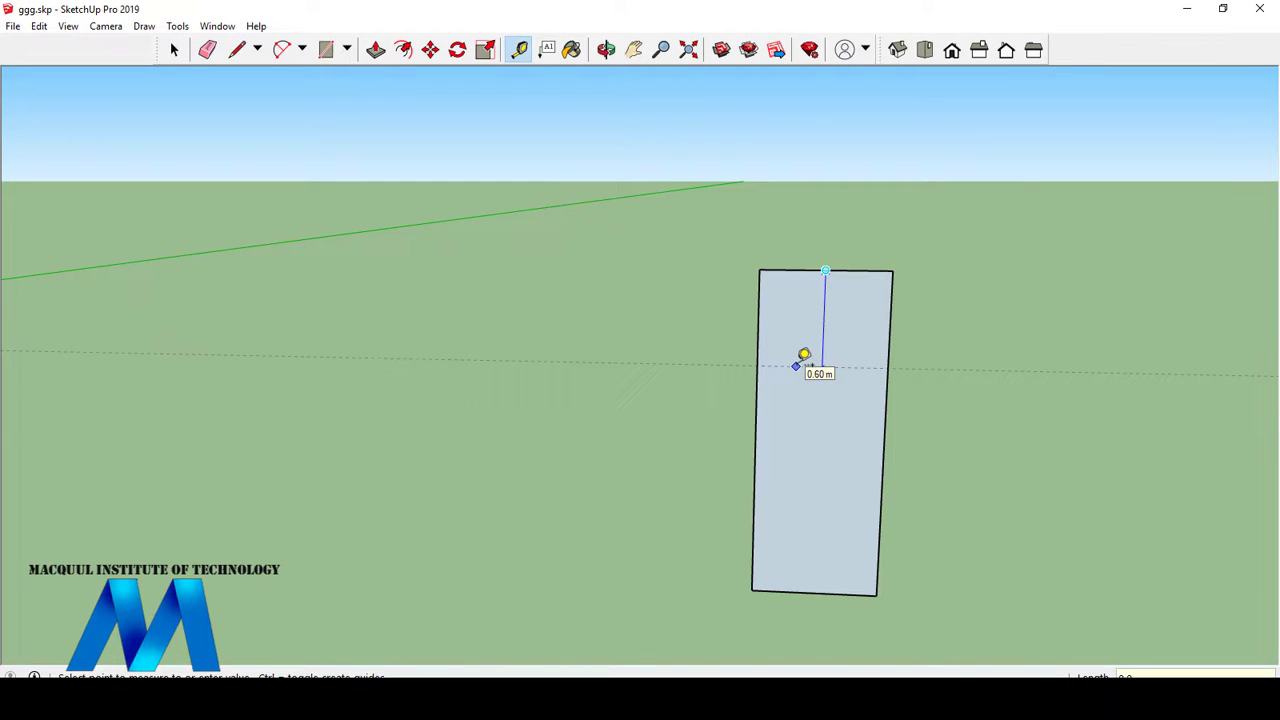
click(804, 357)
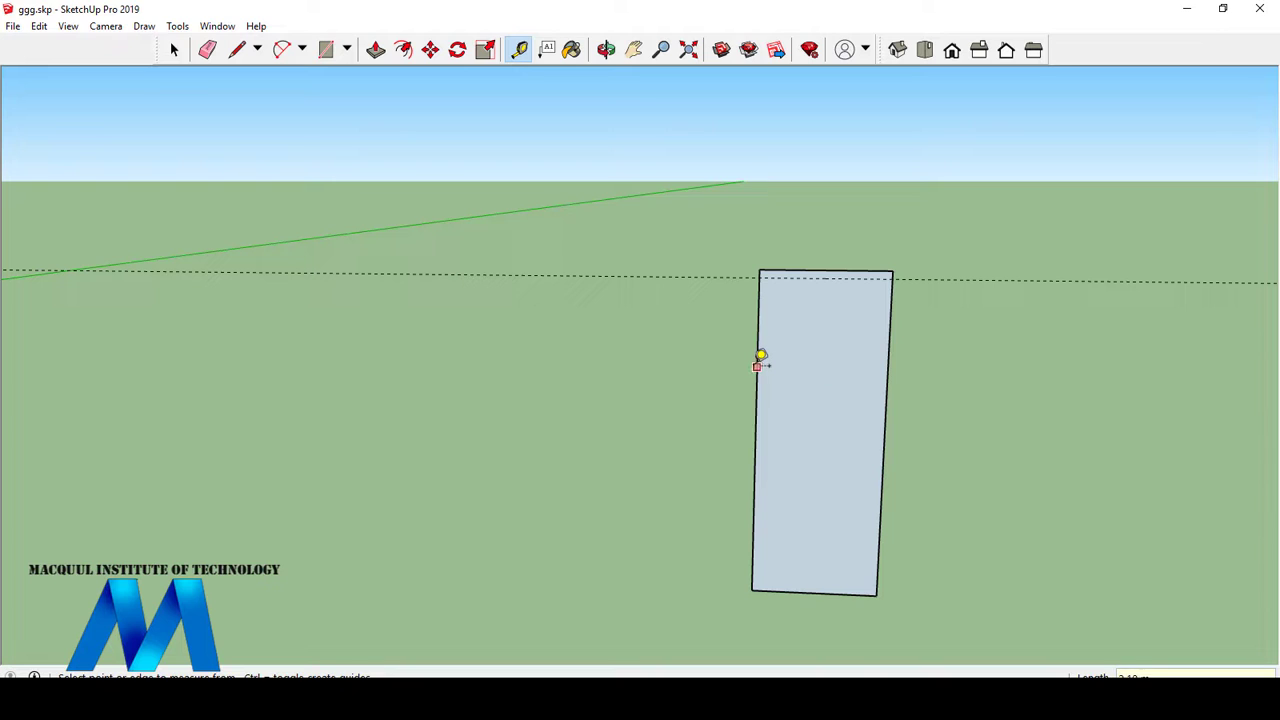
click(757, 366)
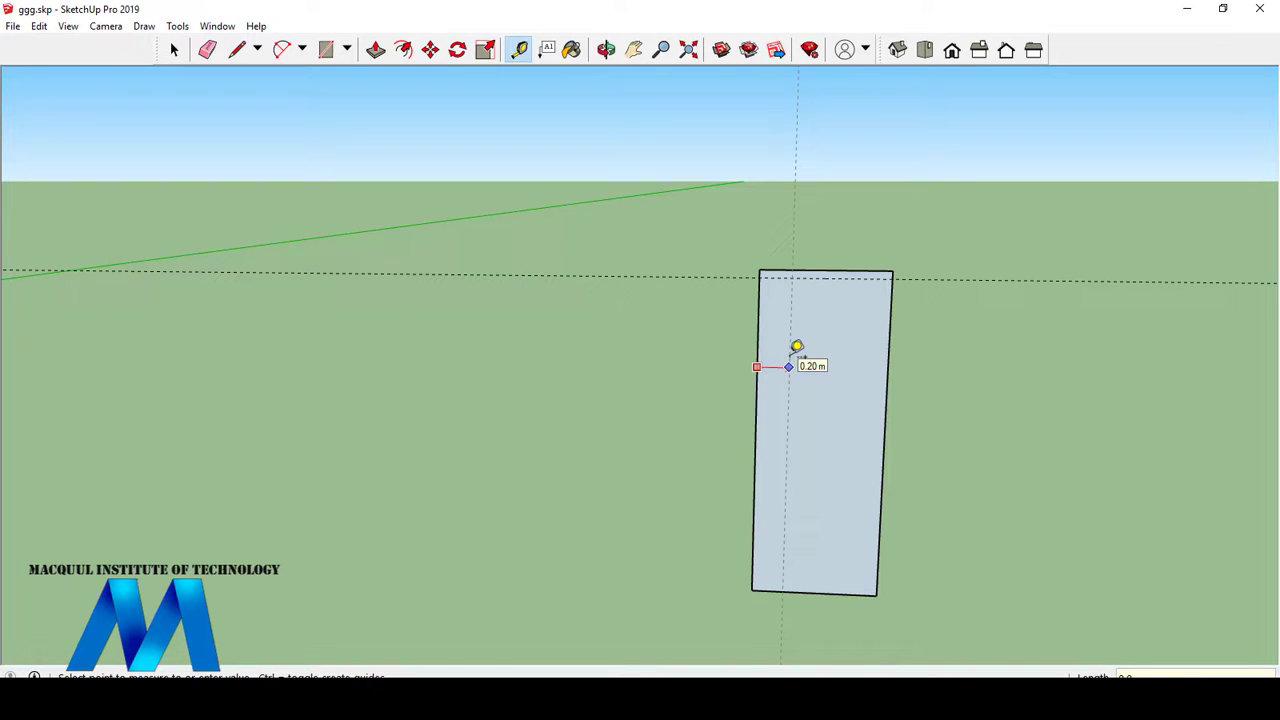
text(0.05)
key(Return)
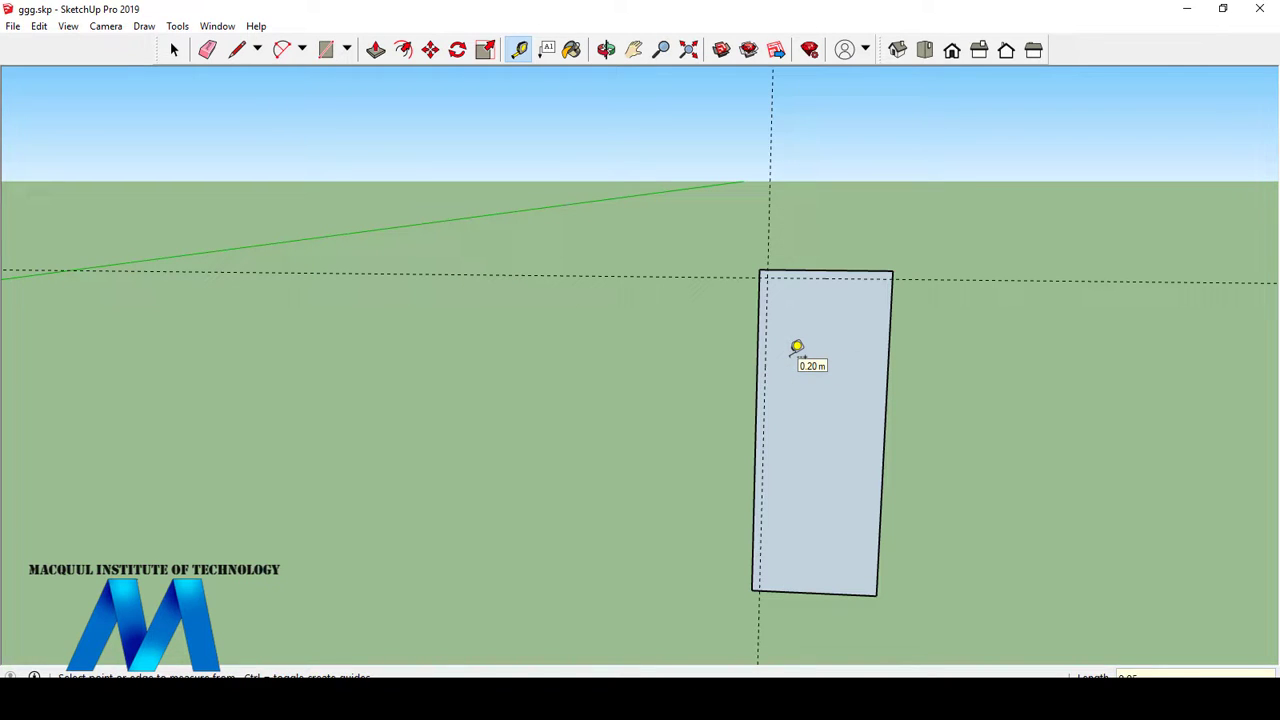
- Place a vertical guide 0.05 m inside the rectangle's right edge and a horizontal guide just inside its bottom edge
click(887, 390)
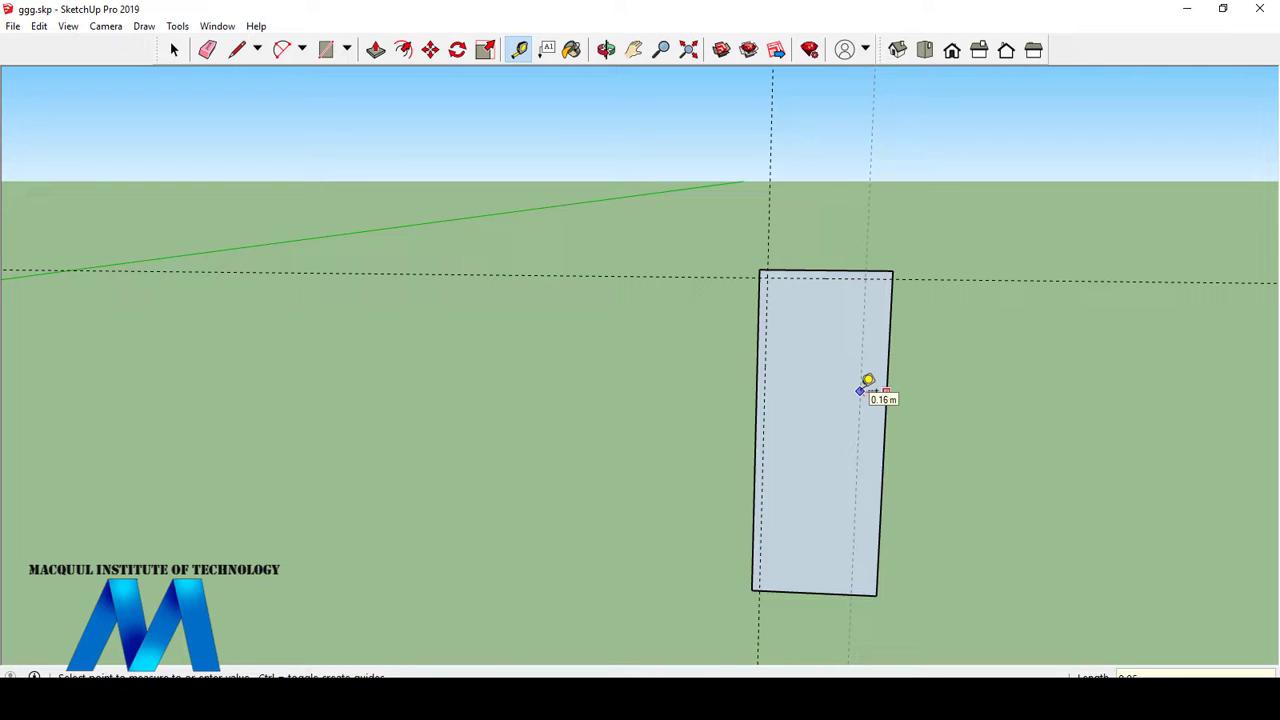
text(0.05)
key(Return)
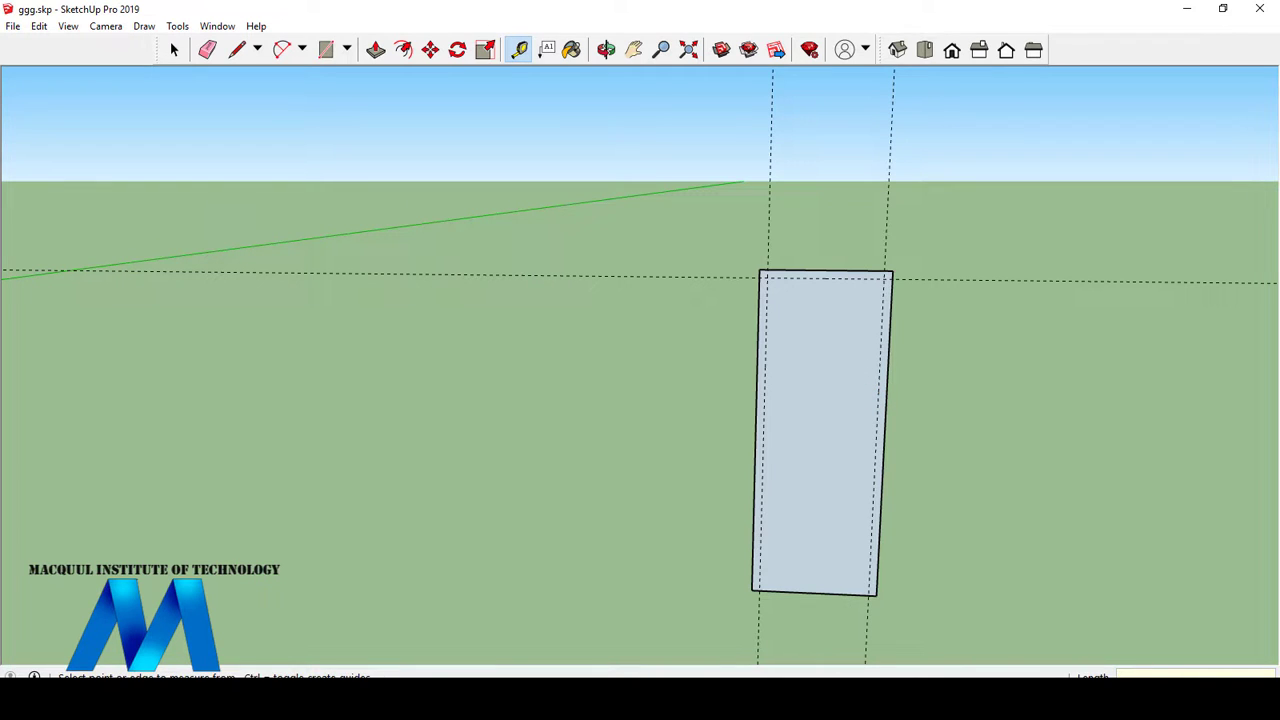
click(814, 591)
click(812, 589)
click(814, 589)
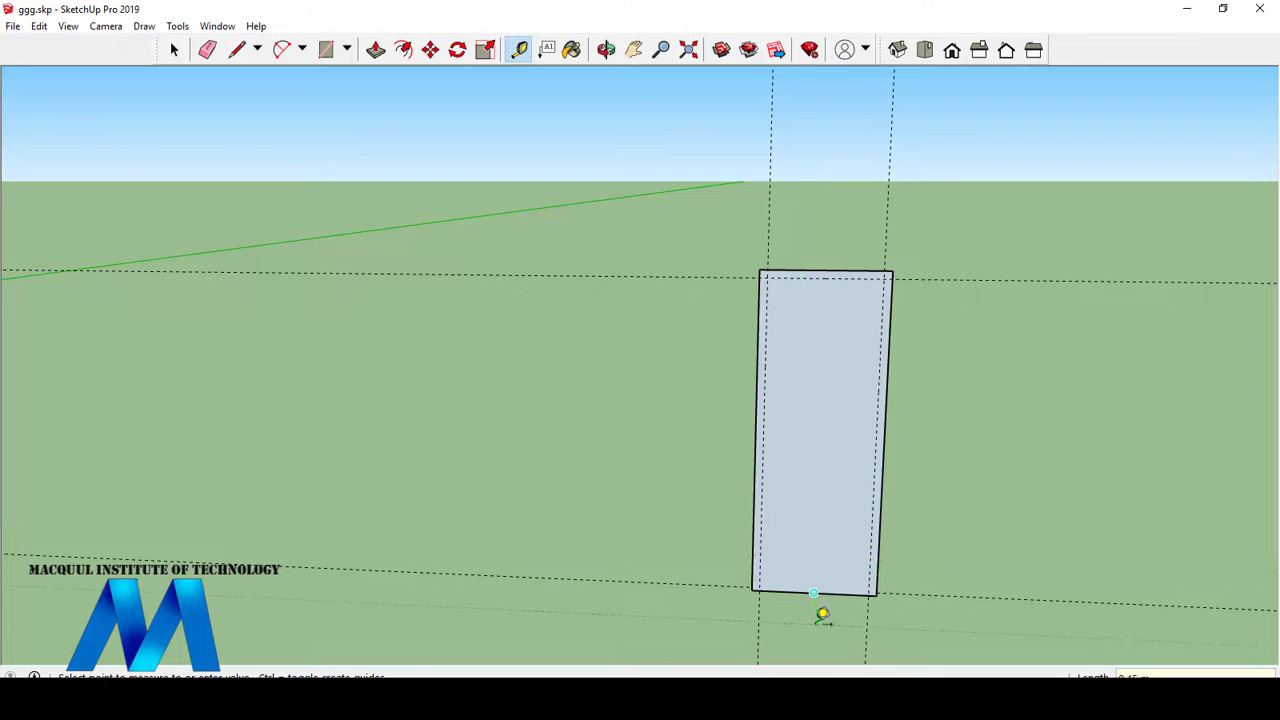
key(Escape)
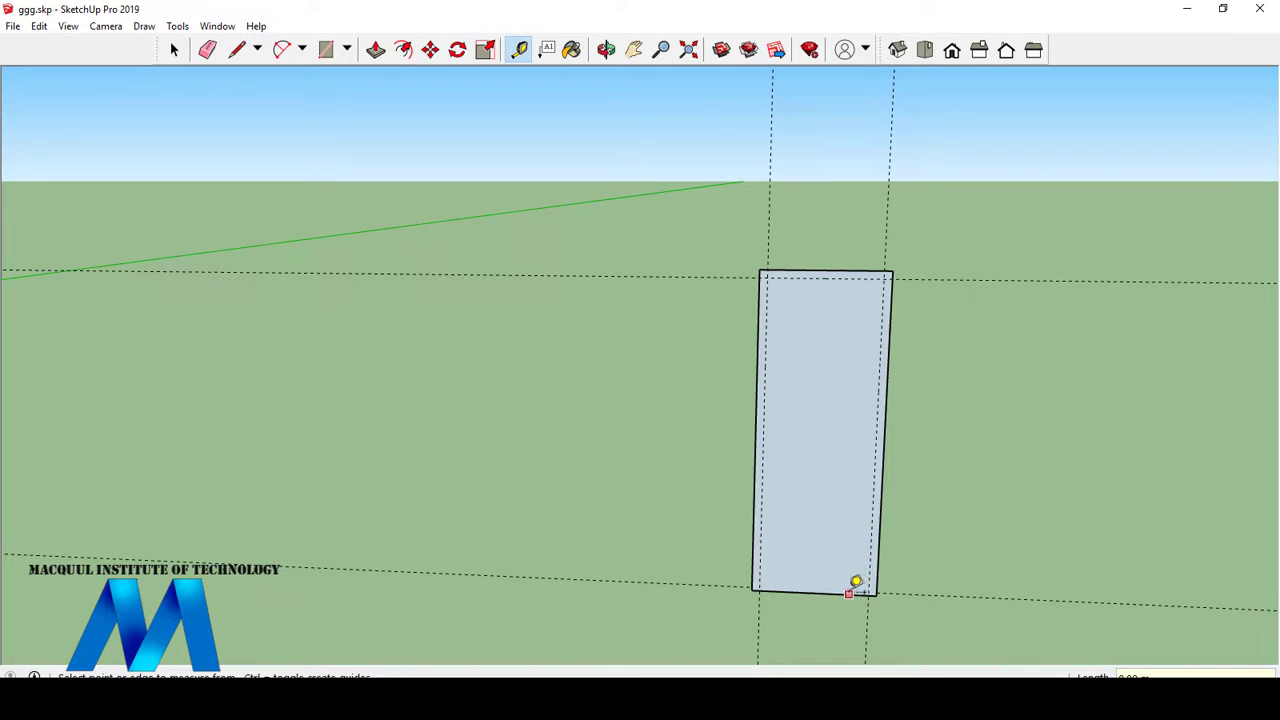
click(849, 594)
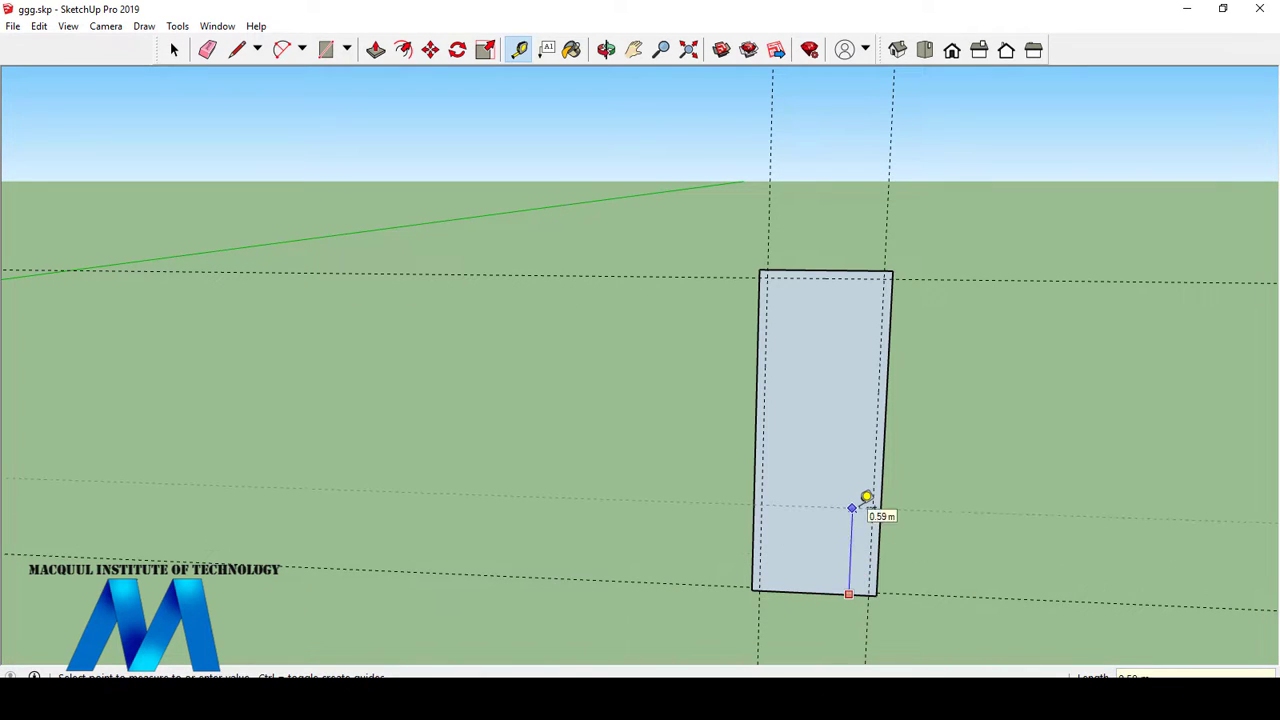
key(Escape)
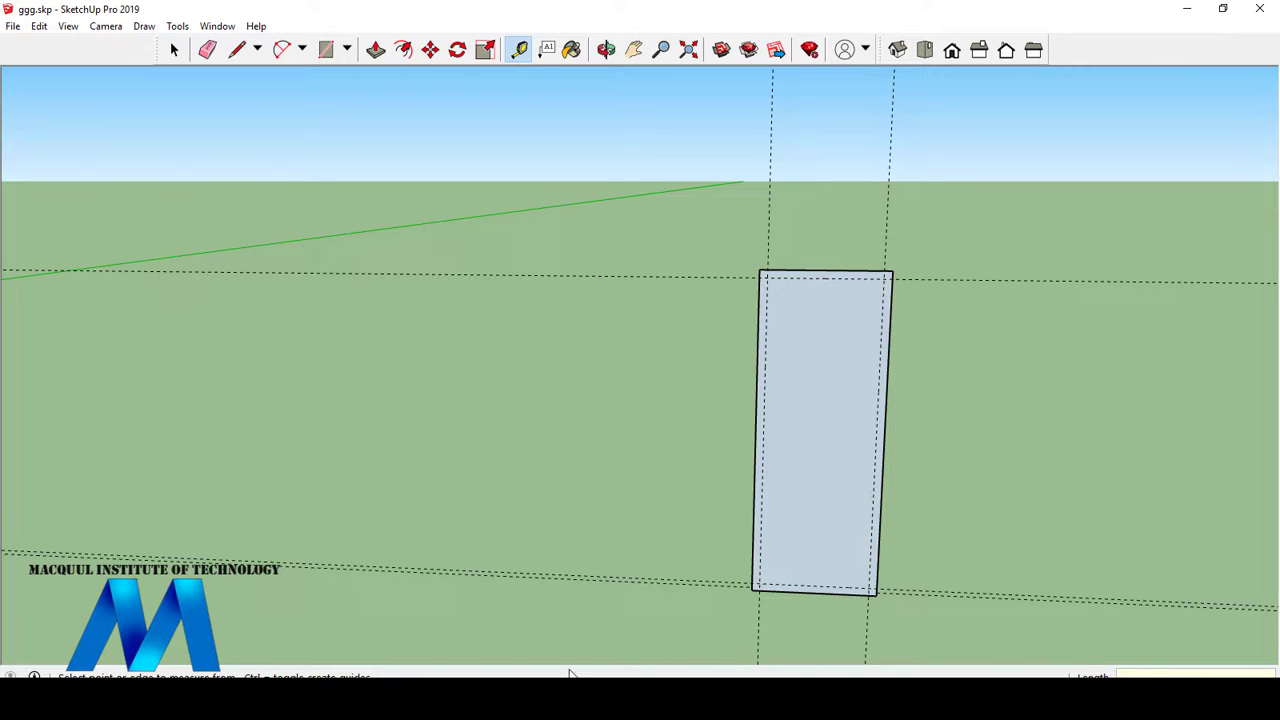
- Draw a vertical centre line between the top and bottom guides and a horizontal line across the rectangle's mid-height
scroll(910, 278, up, 2)
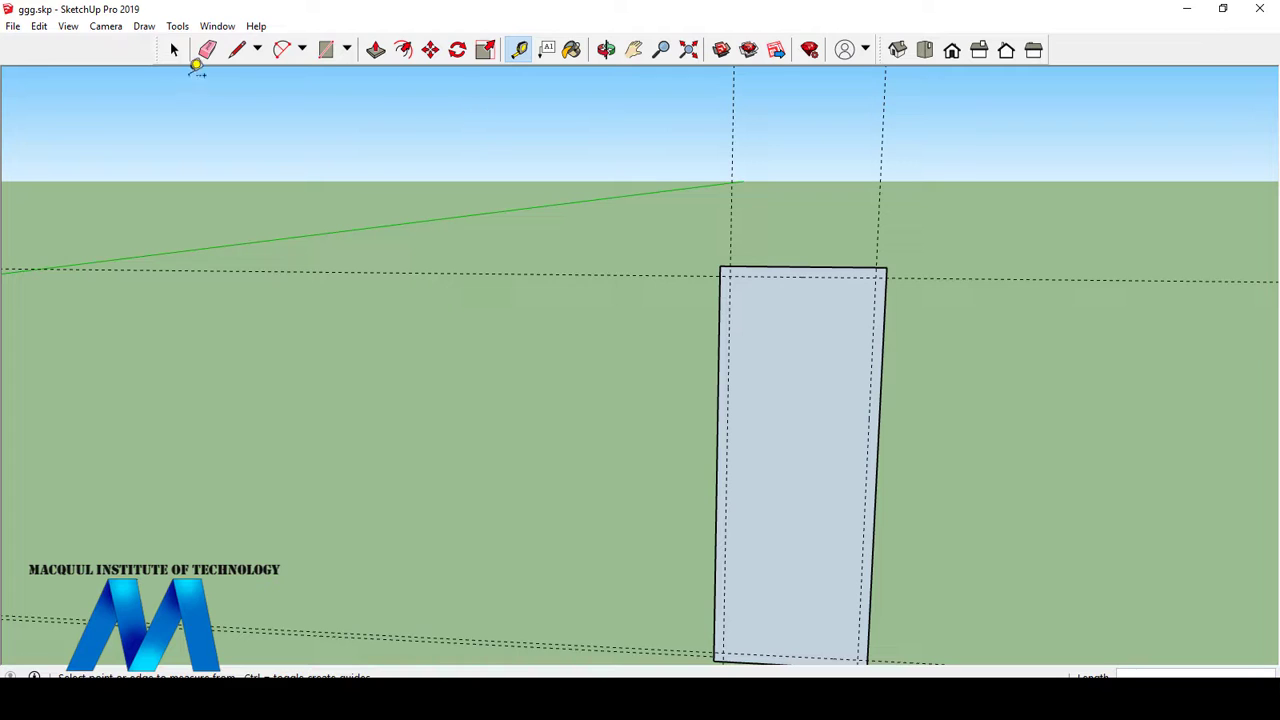
click(237, 50)
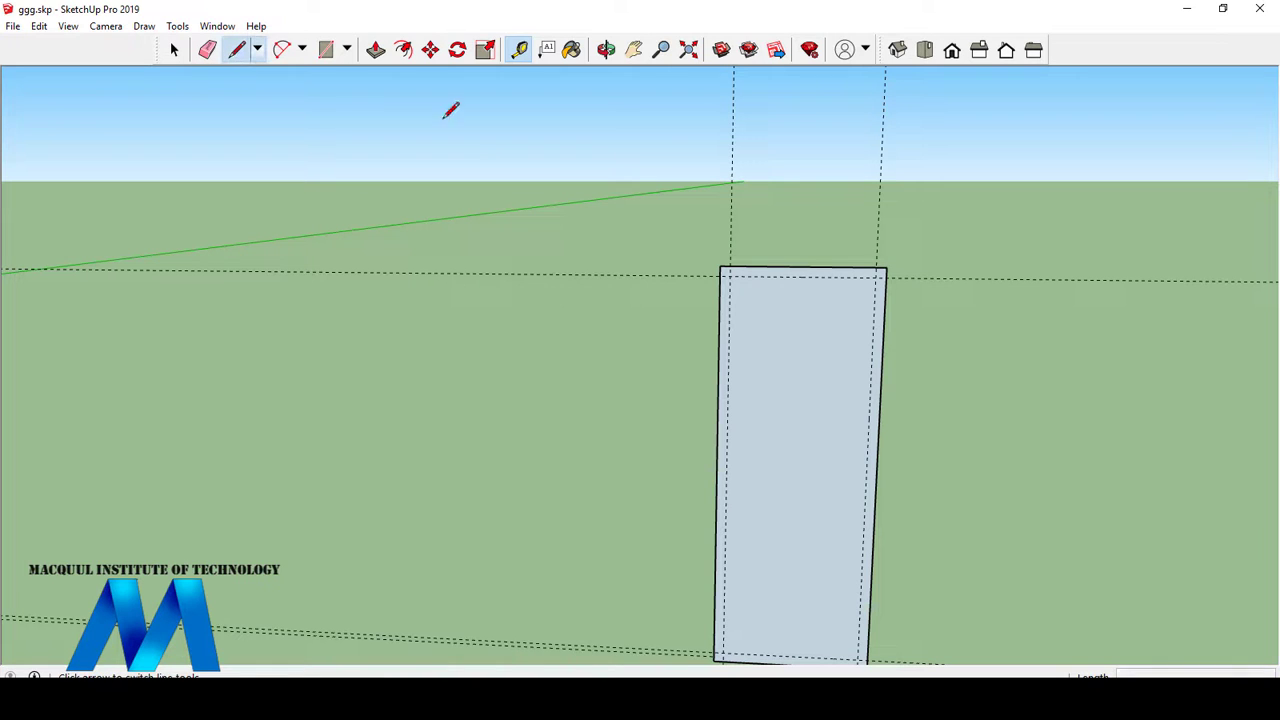
click(802, 277)
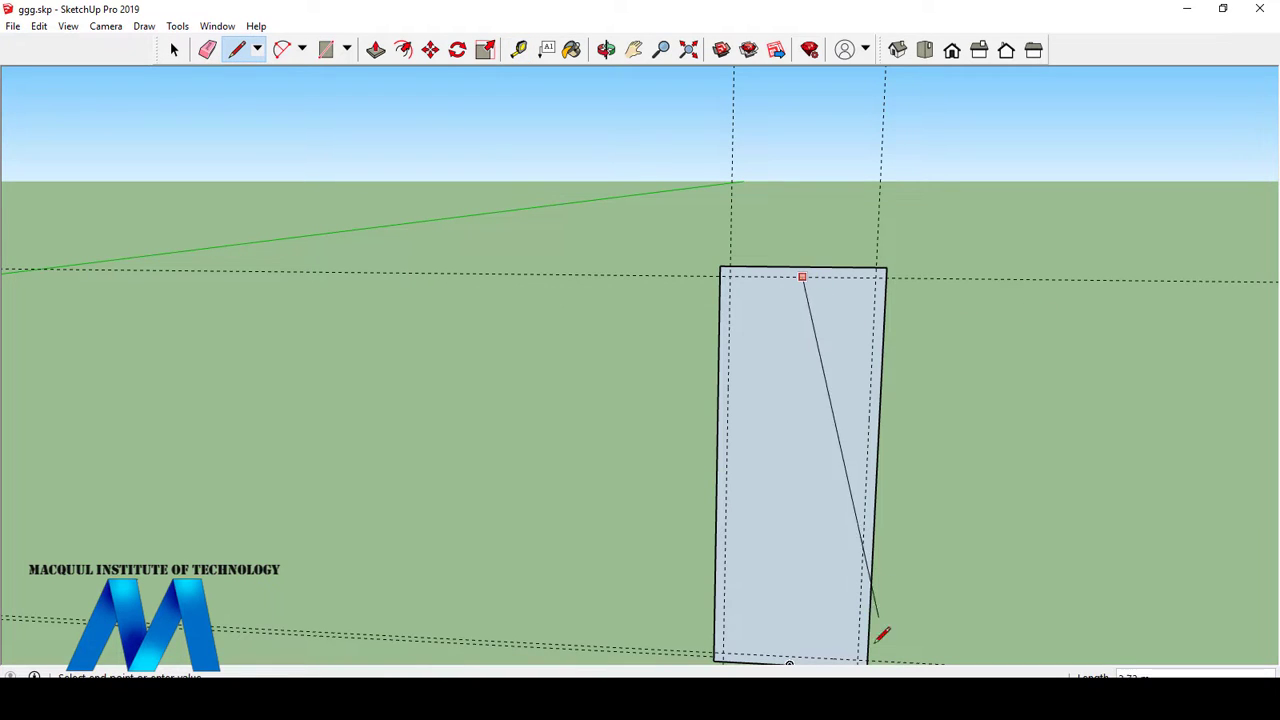
click(790, 657)
key(Escape)
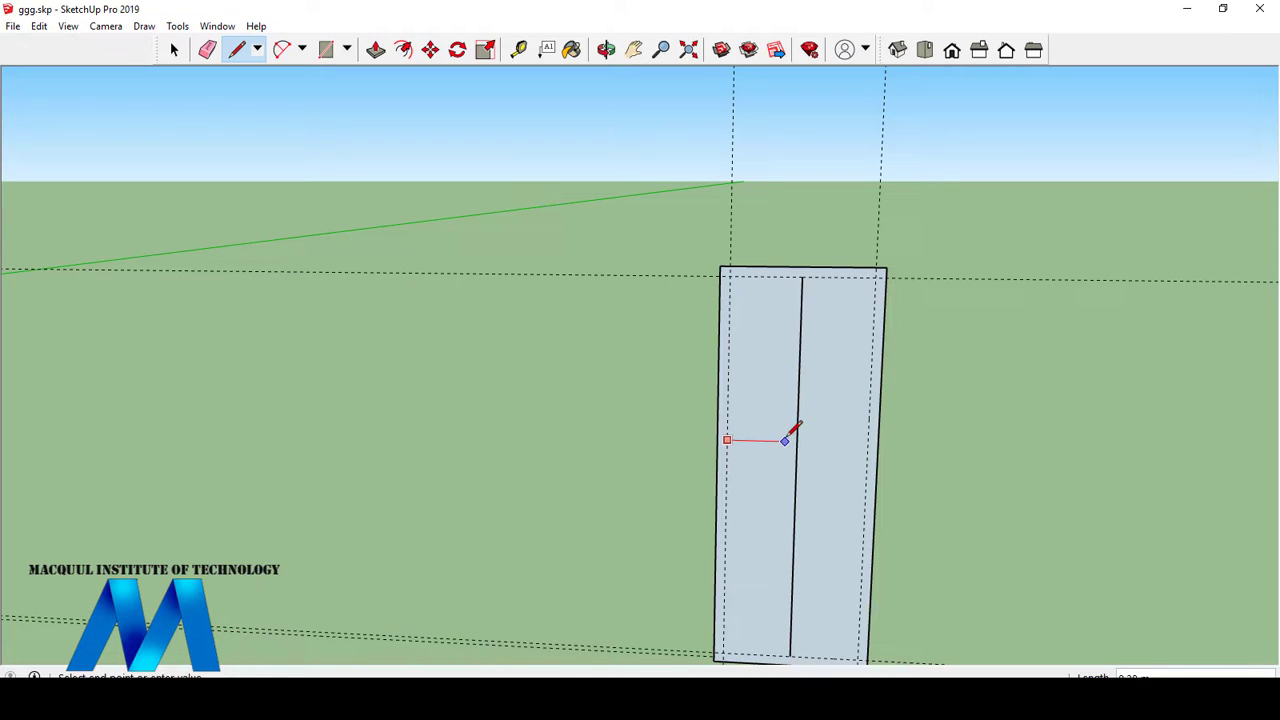
click(716, 470)
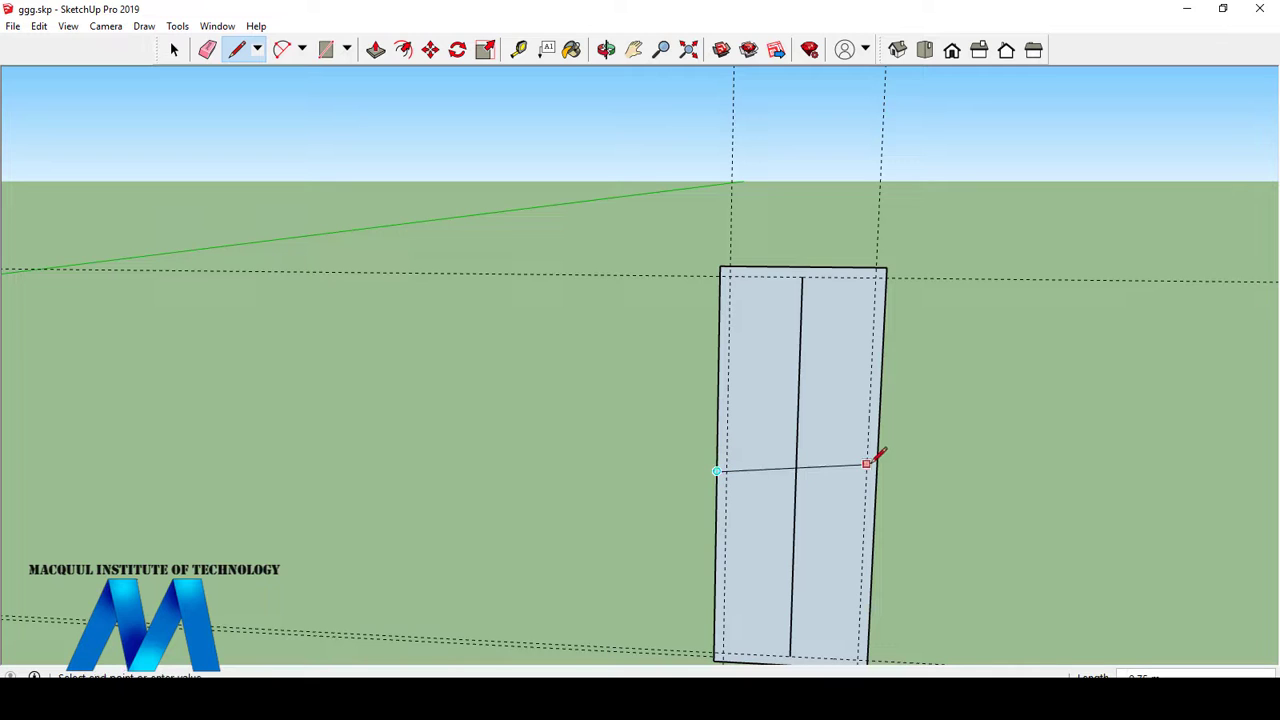
click(876, 476)
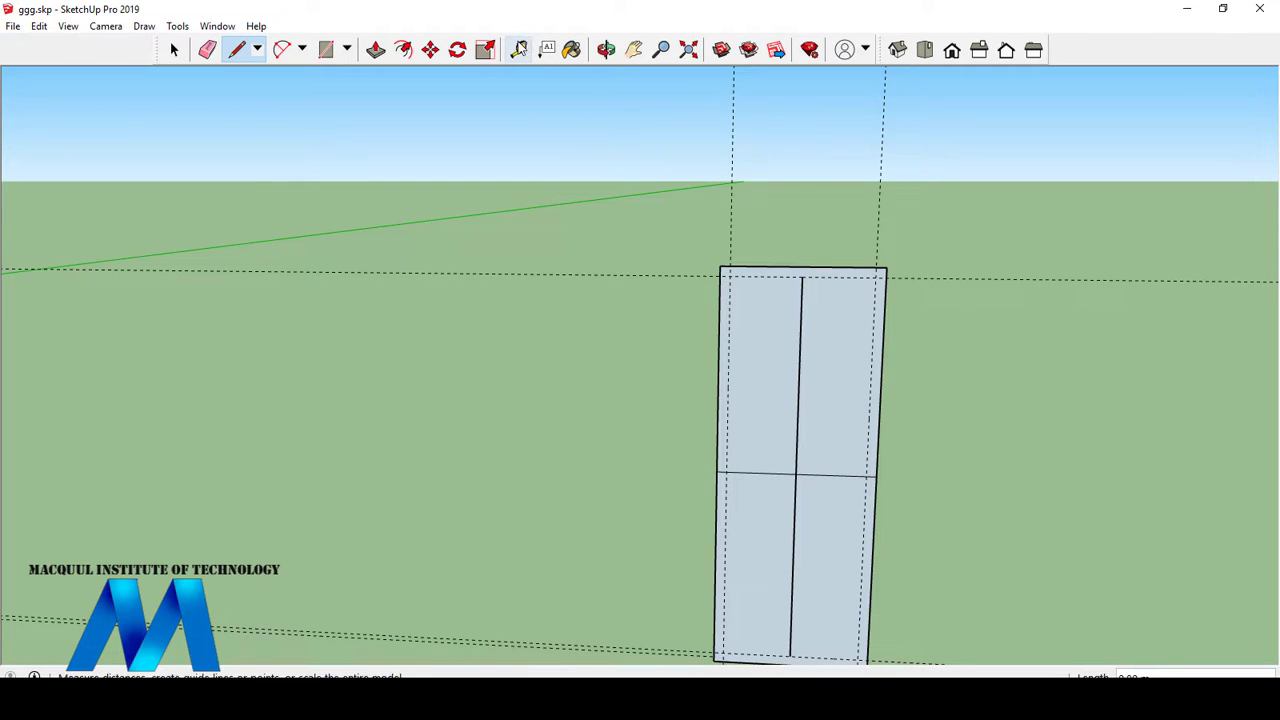
- Place horizontal guides 0.05 m above and below the mid-height line
click(519, 49)
click(836, 474)
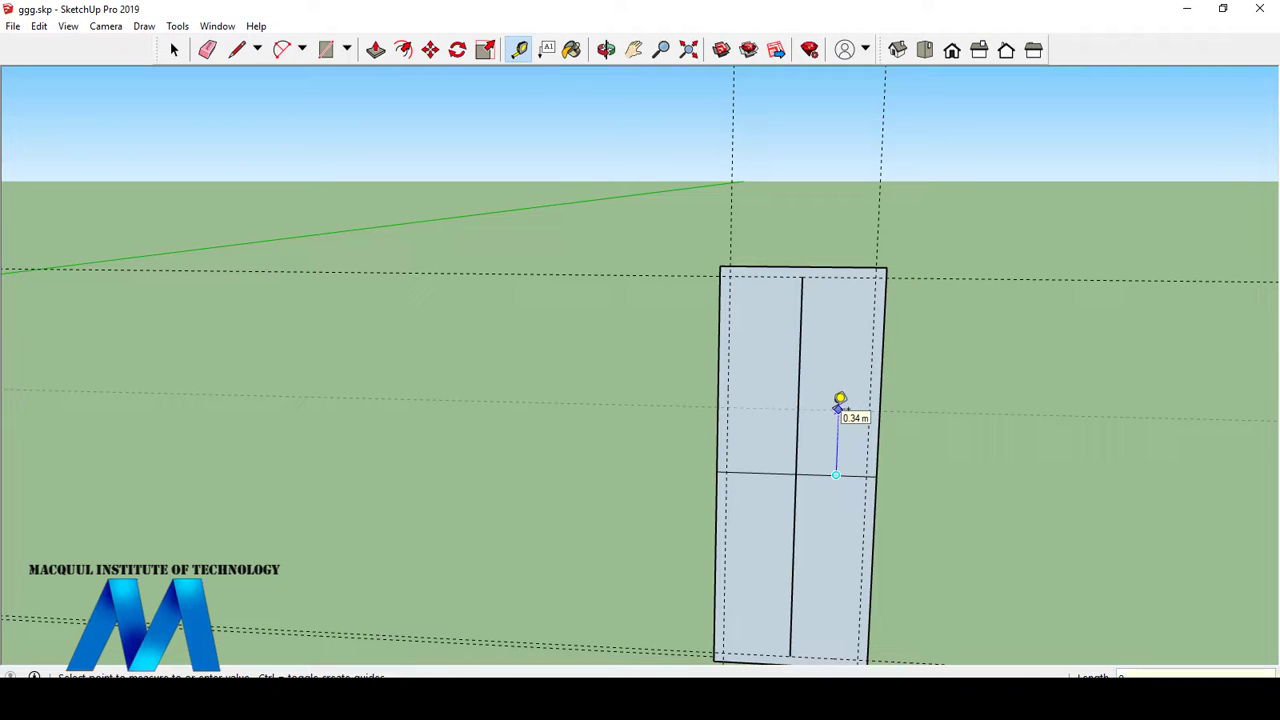
click(829, 459)
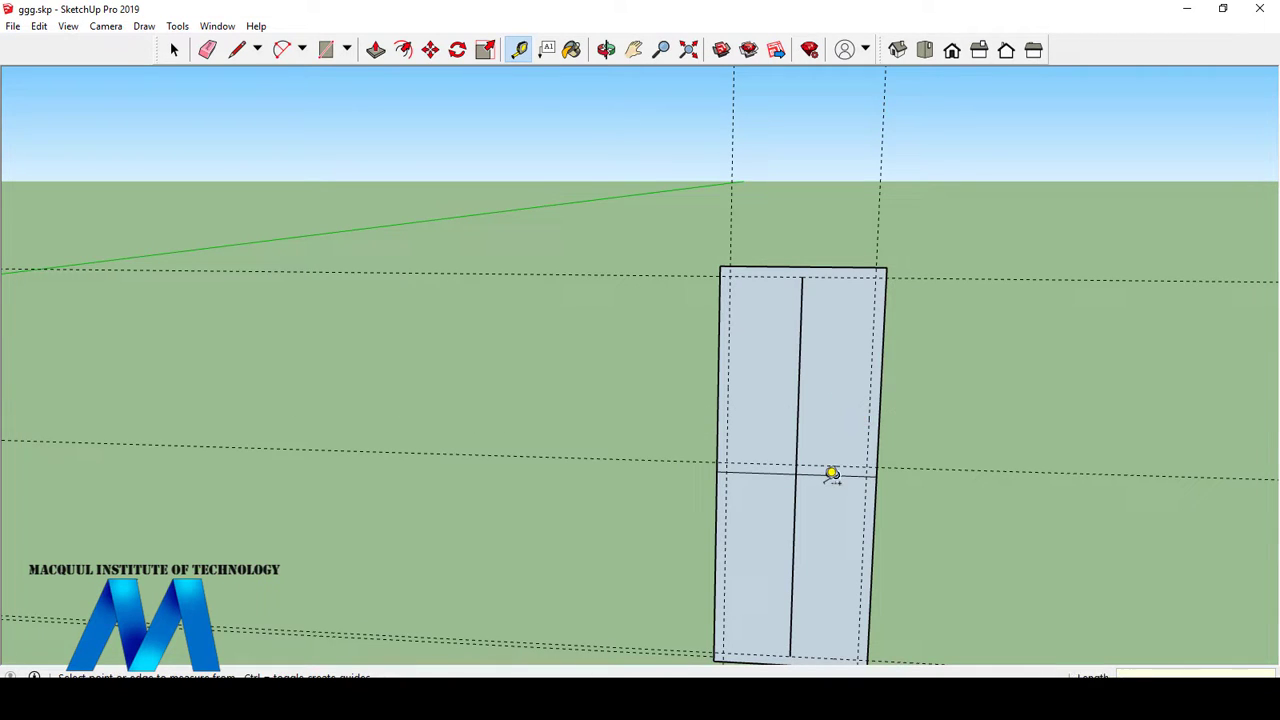
click(836, 474)
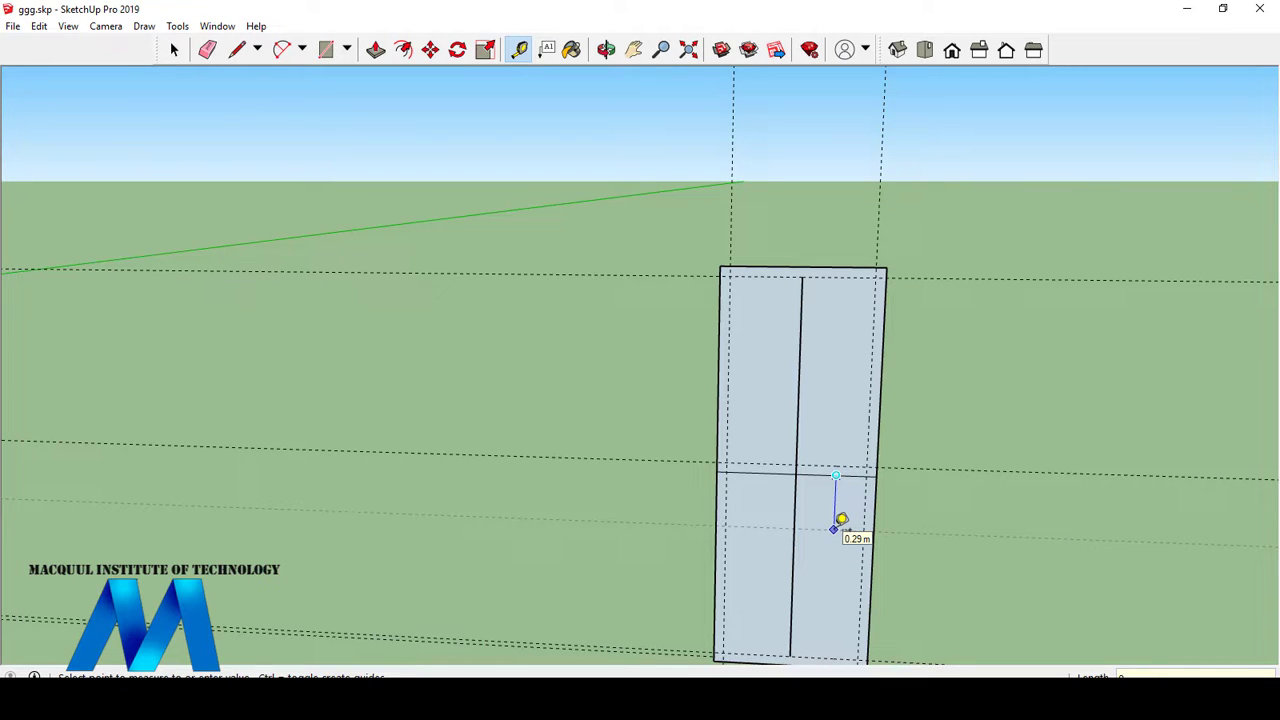
click(835, 527)
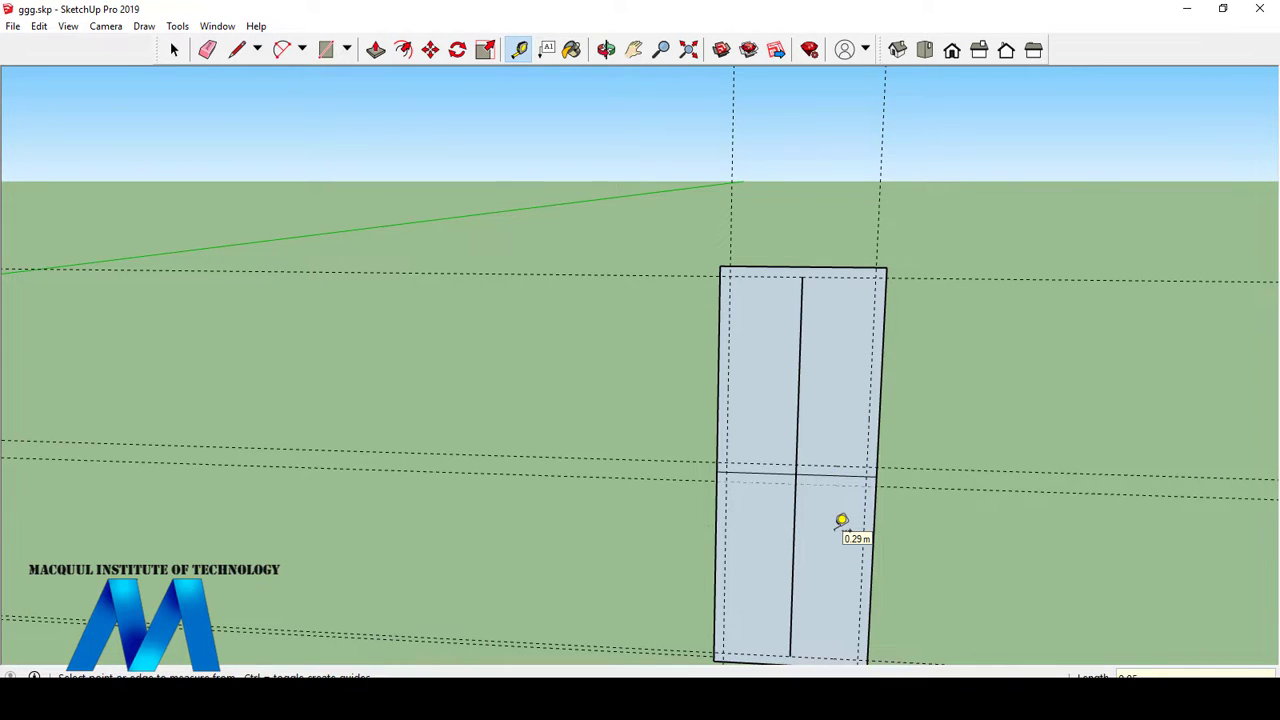
- Place vertical guides close to the vertical centre line on both sides of it
click(799, 355)
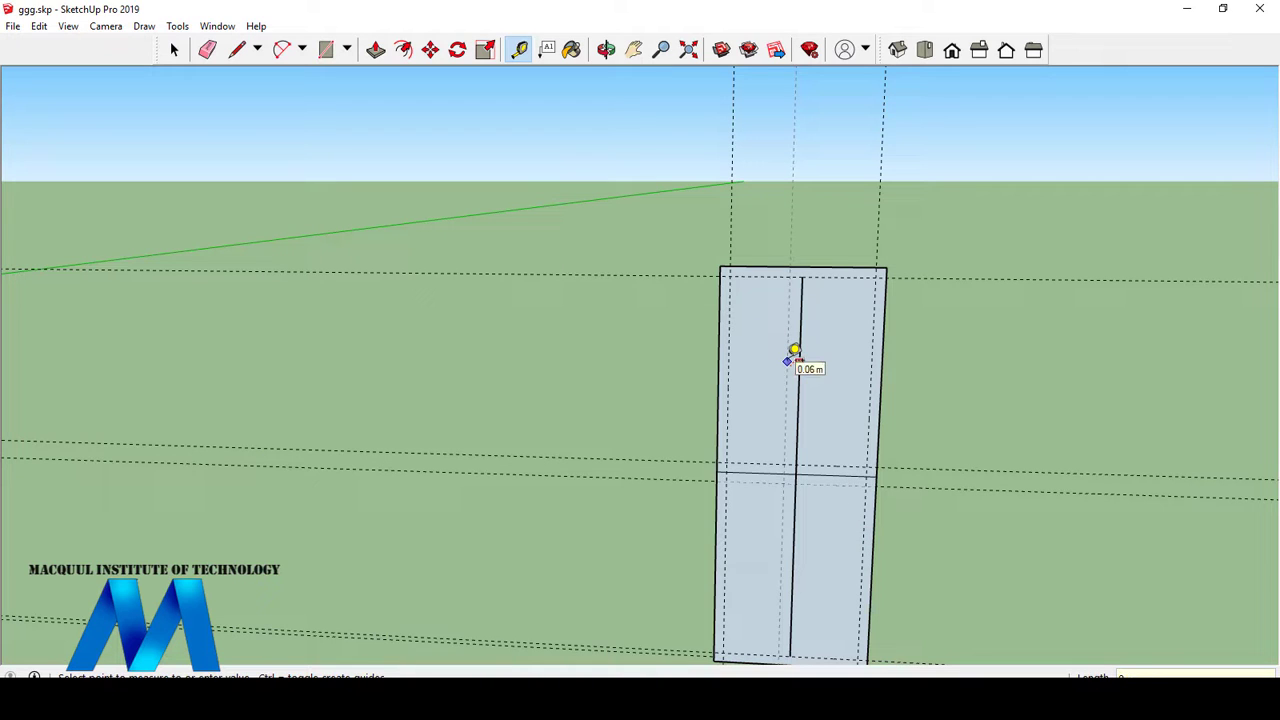
click(791, 357)
click(799, 377)
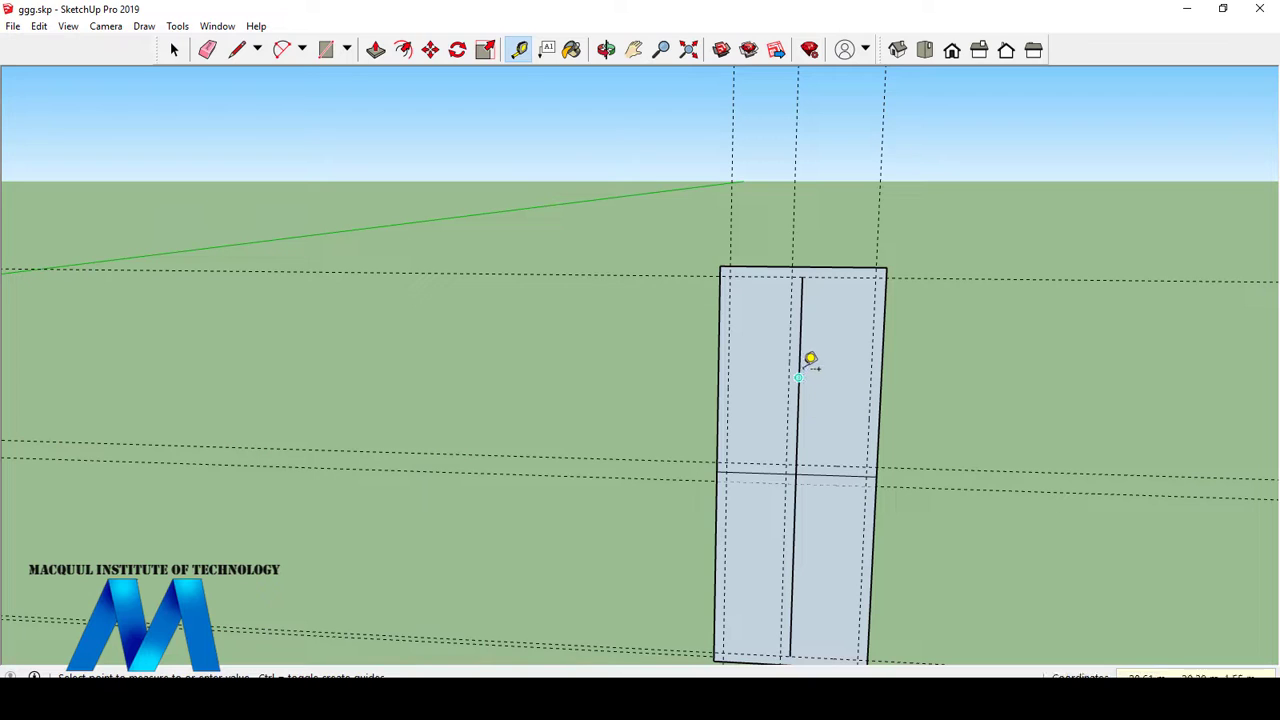
click(800, 324)
- Draw the two upper panel rectangles between the guide intersections on either side of the centre line
click(324, 50)
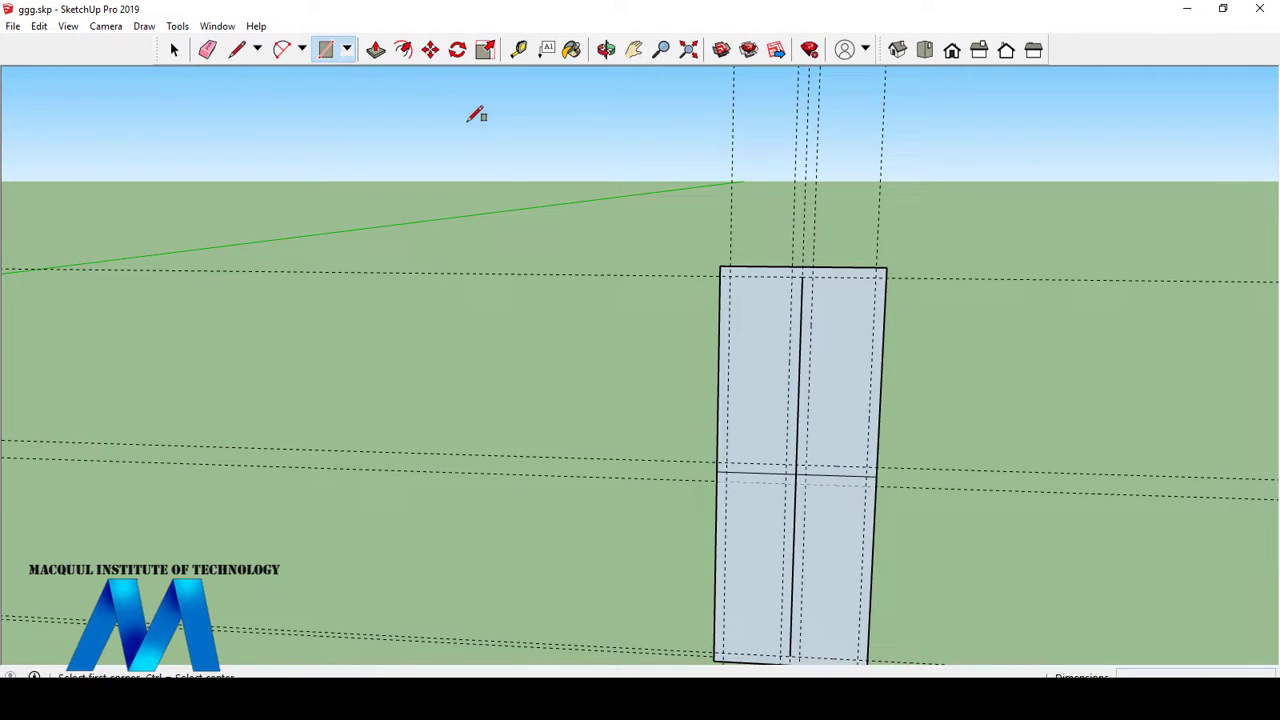
click(729, 275)
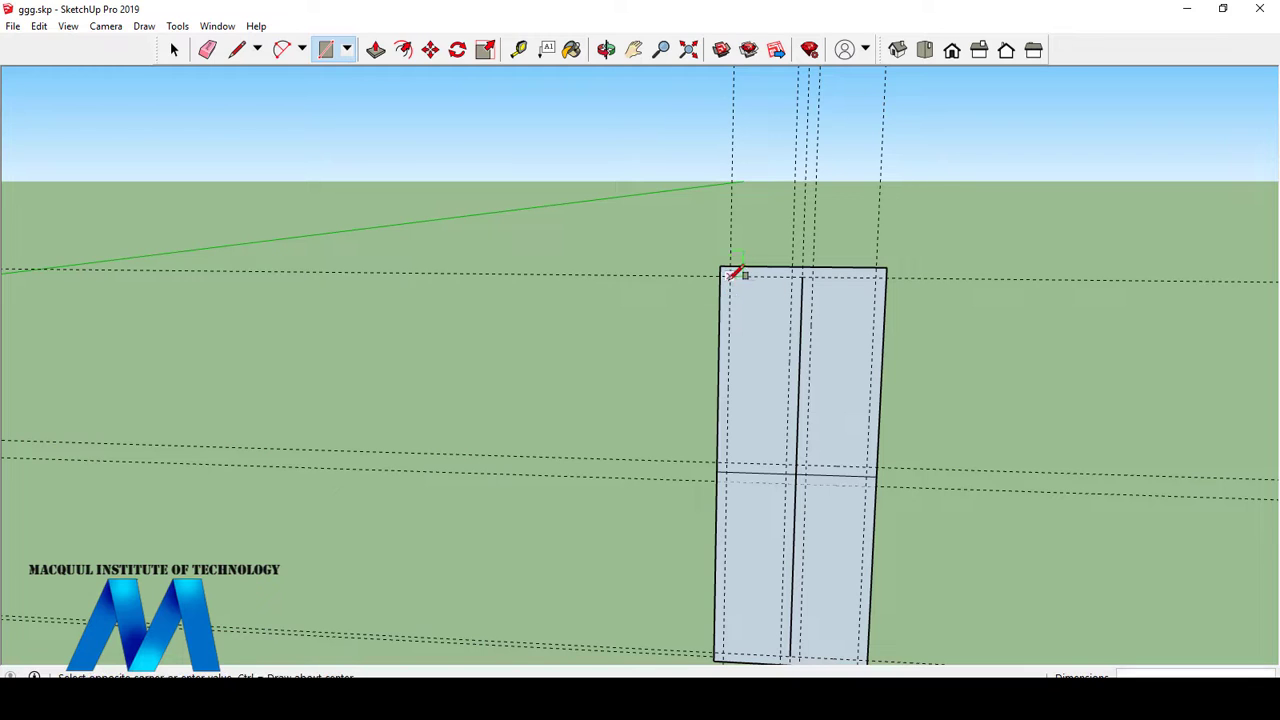
click(787, 463)
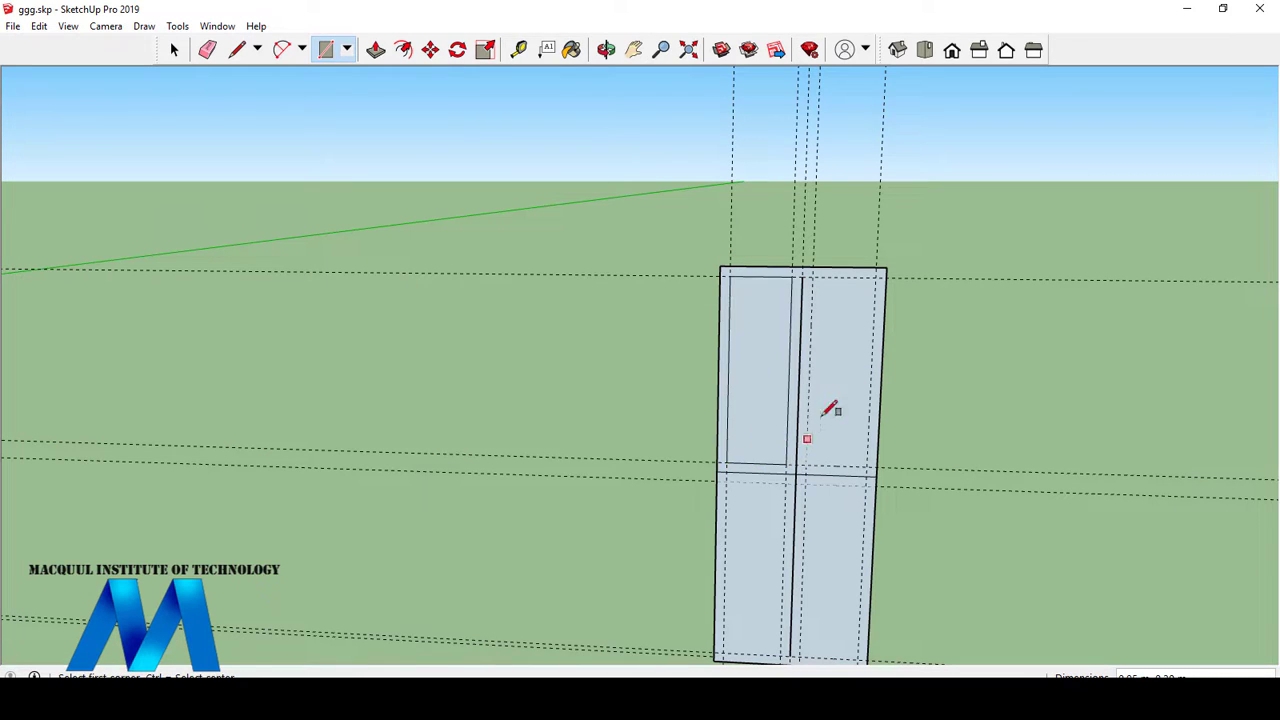
click(813, 278)
click(866, 465)
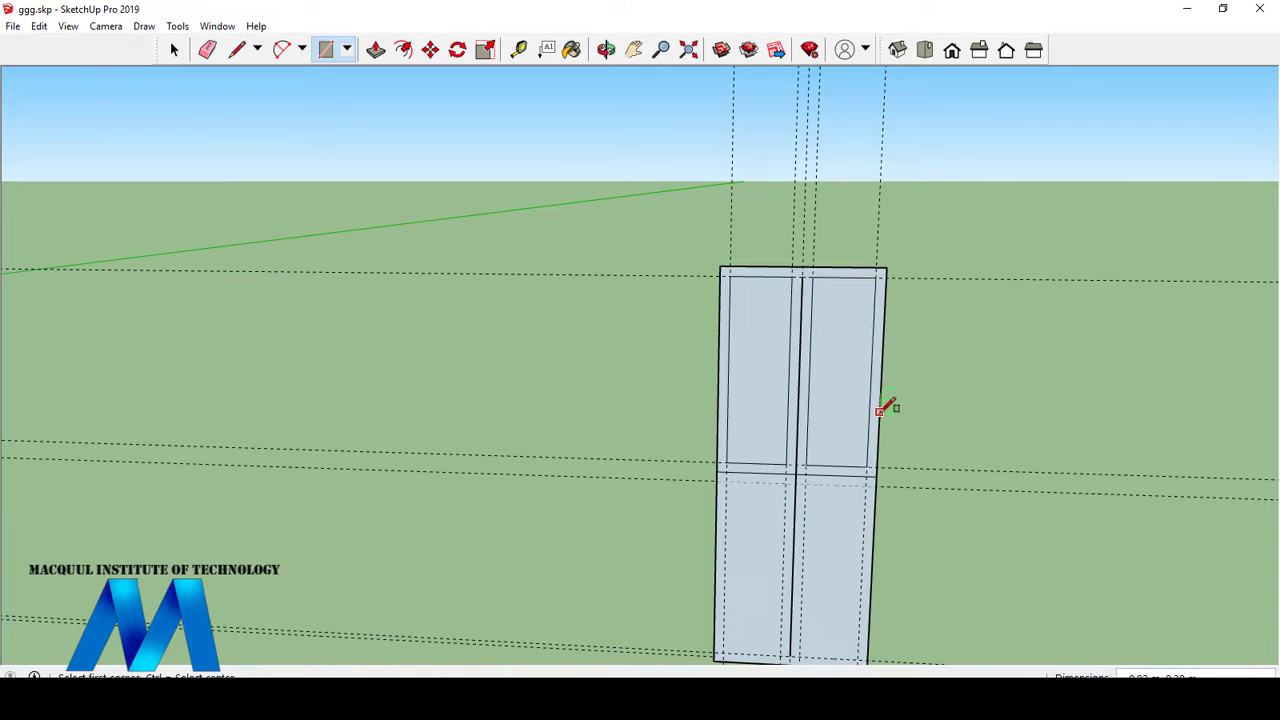
- Draw the two lower panel rectangles below the mid-height guides, extending the lower-left one to the vertical centre line
click(805, 485)
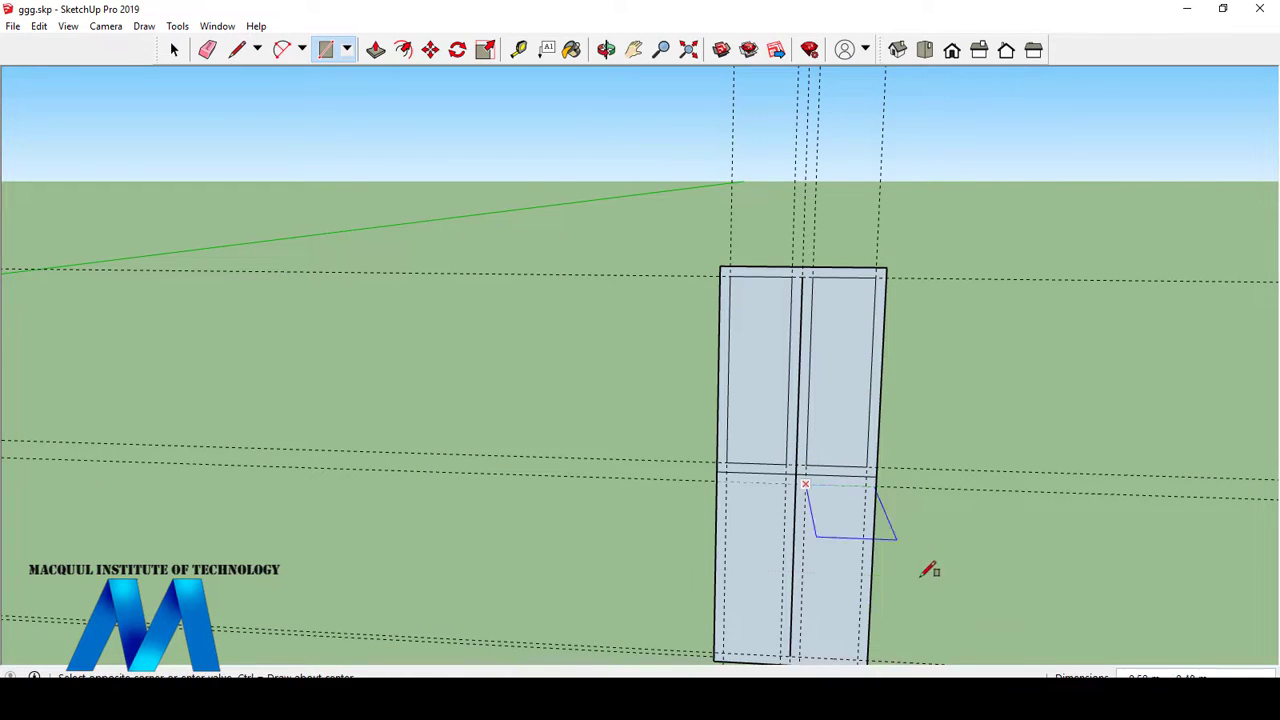
click(859, 658)
click(726, 482)
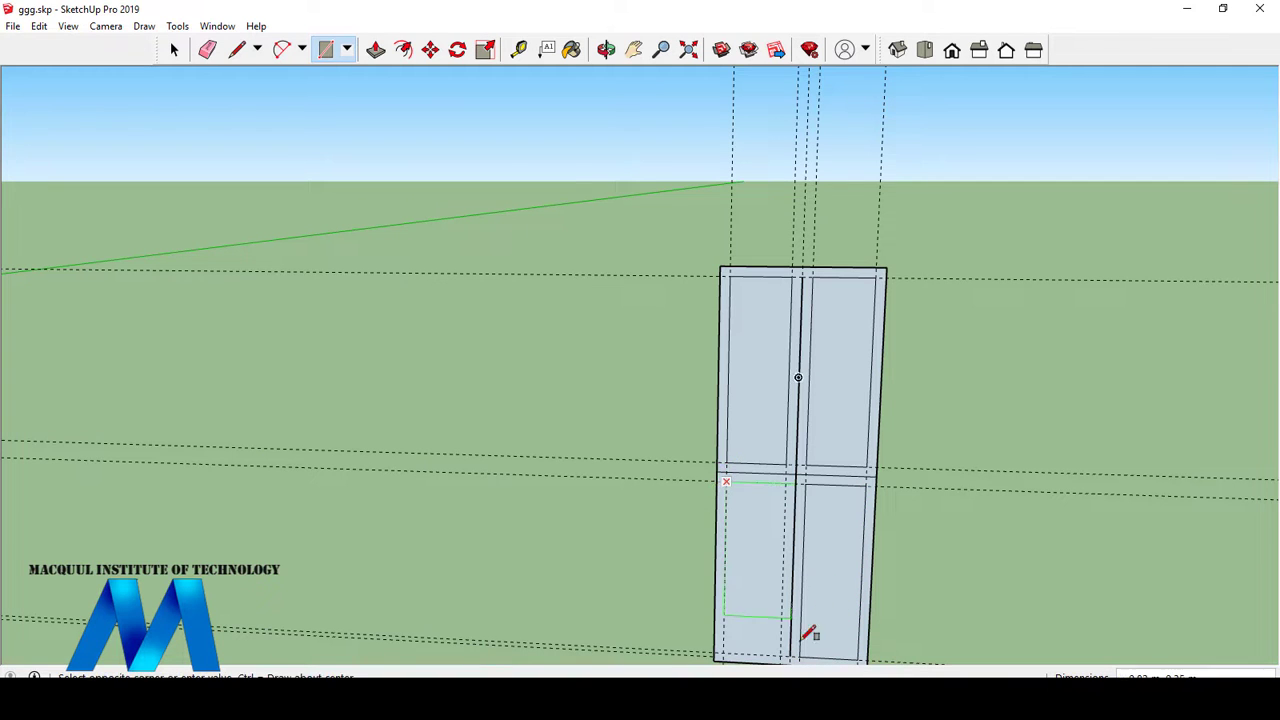
click(789, 653)
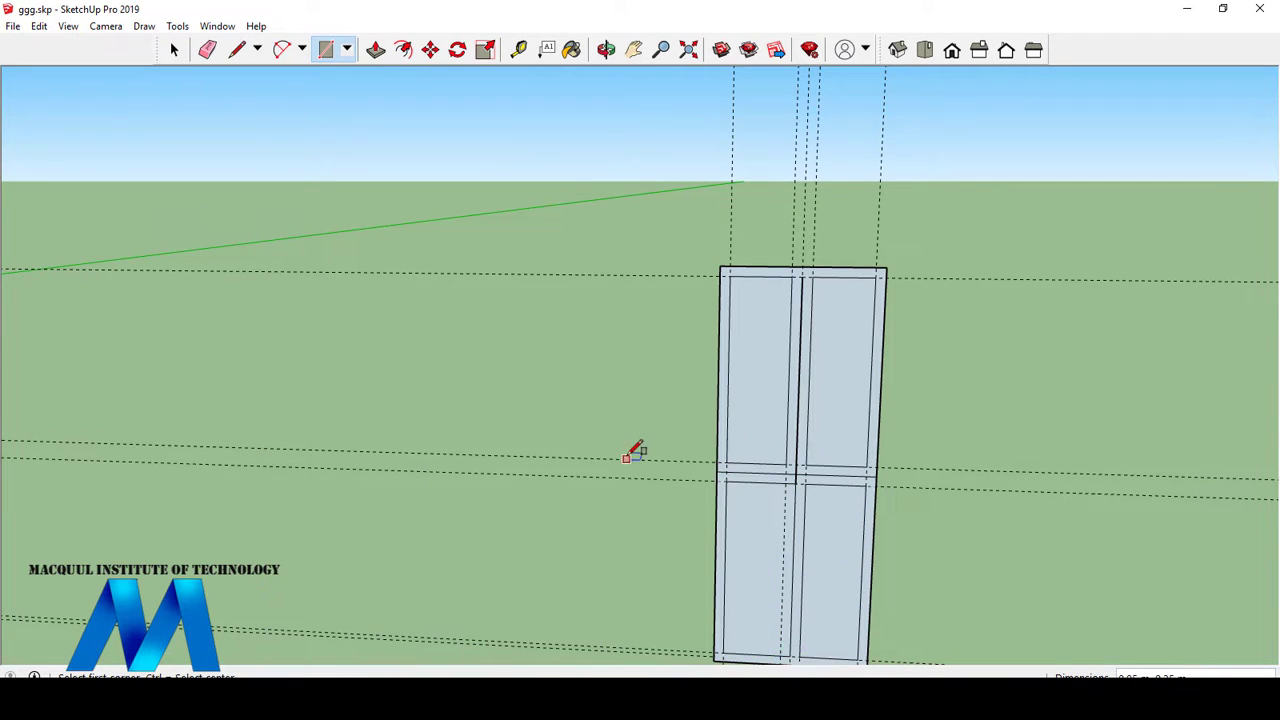
- Offset the upper-left panel's outline inward 0.05 m and the upper-right panel's outline inward by a matching distance
scroll(800, 472, up, 3)
scroll(797, 465, up, 1)
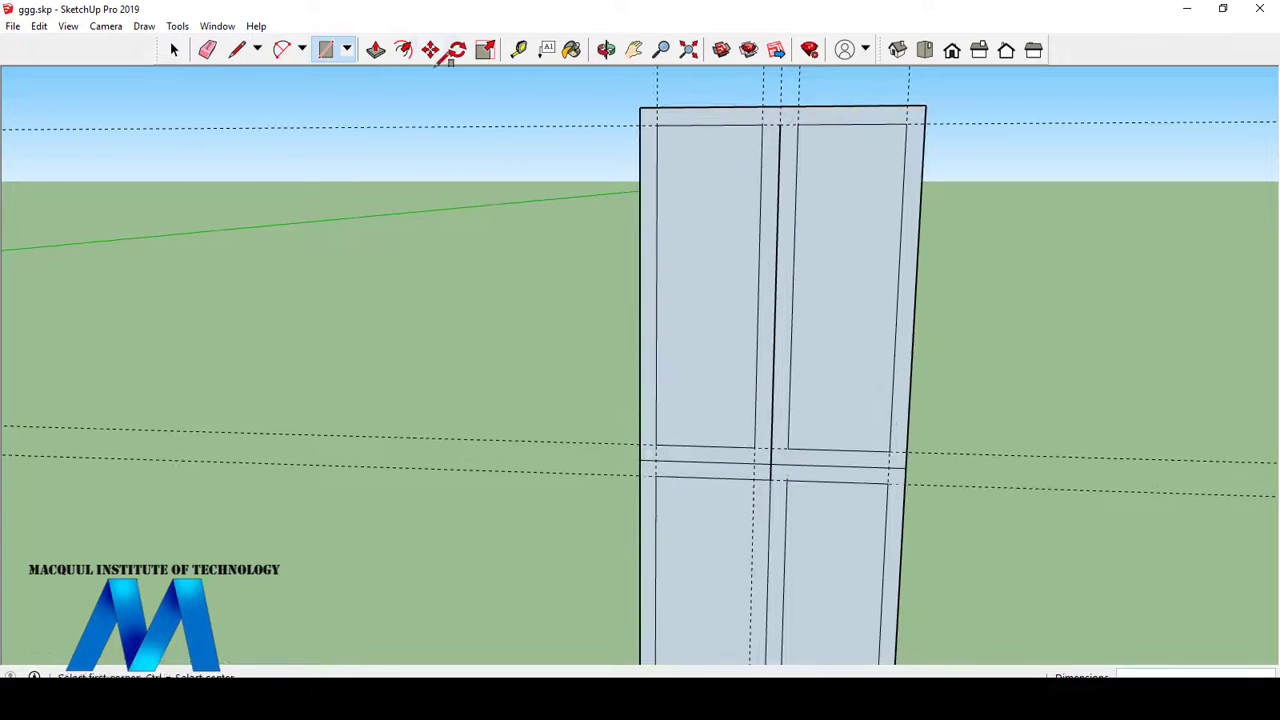
click(404, 50)
click(711, 274)
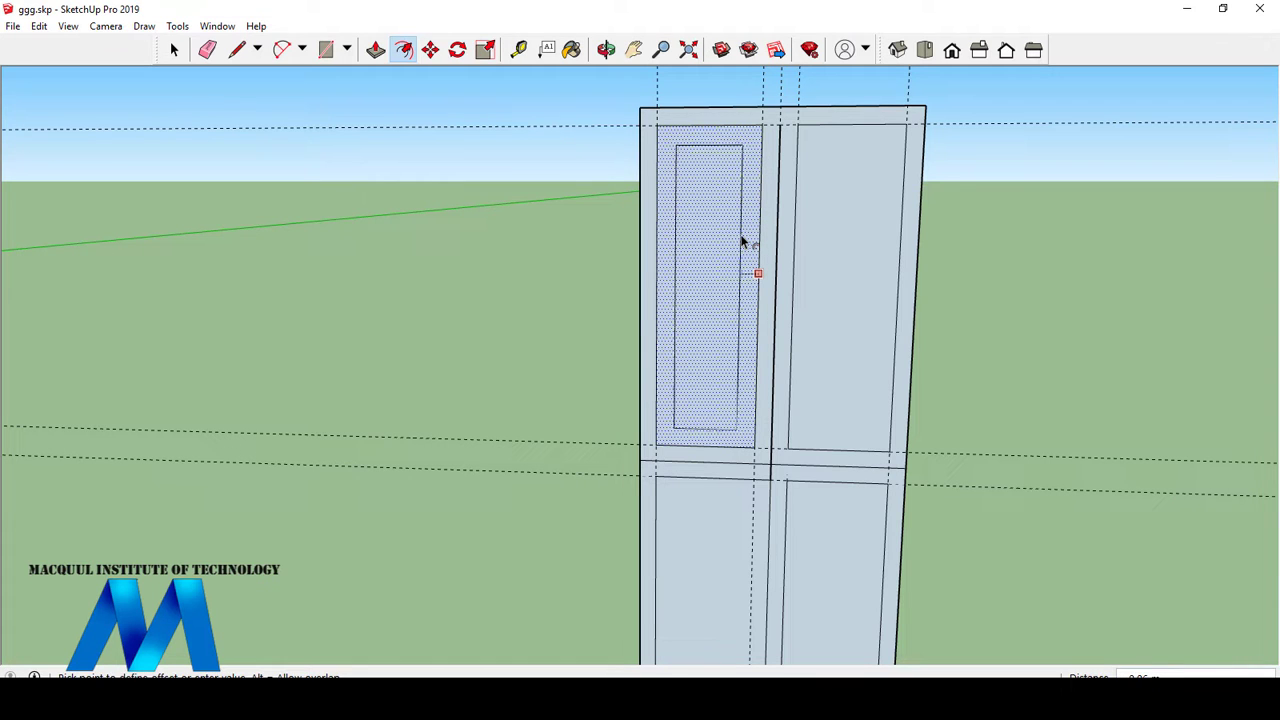
click(745, 240)
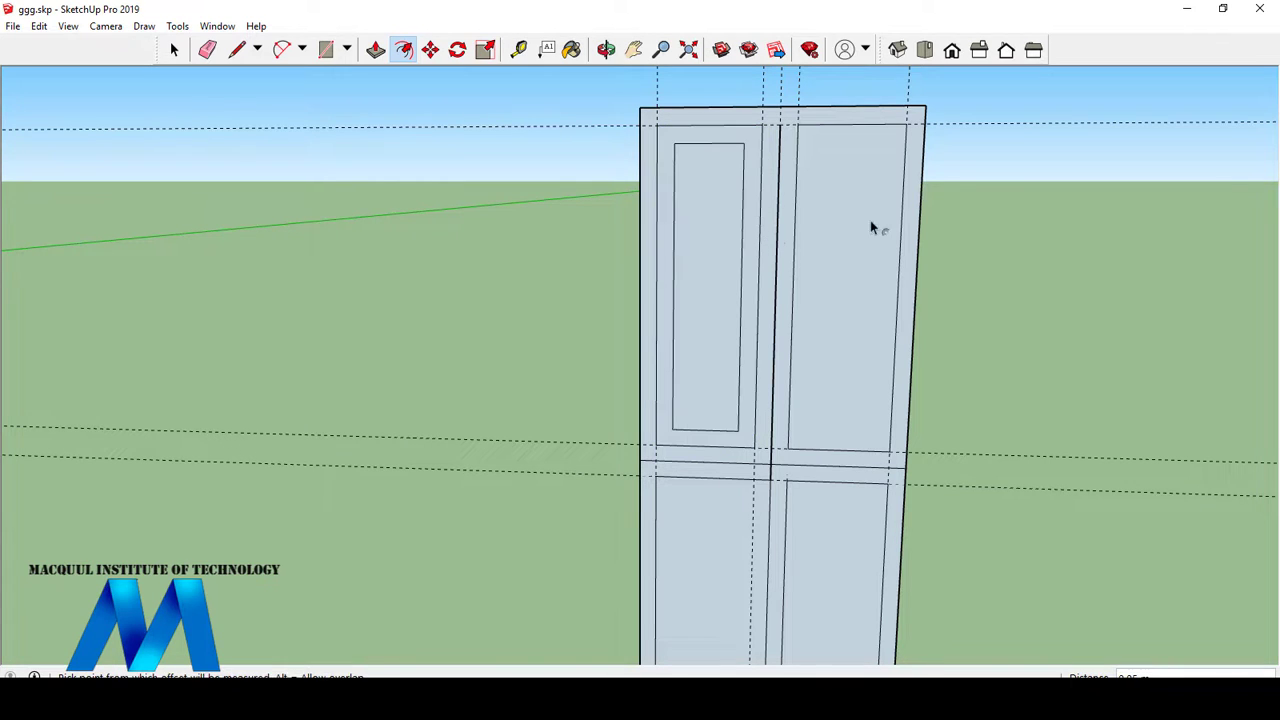
click(841, 235)
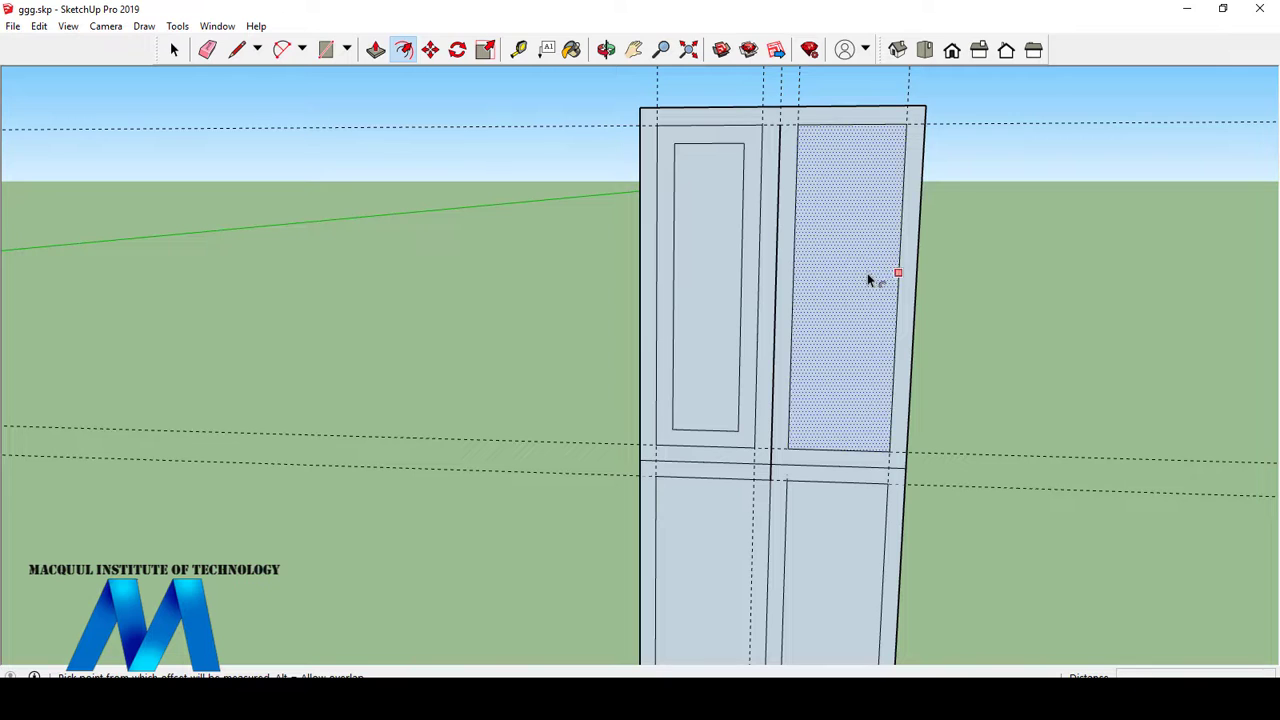
click(867, 272)
click(863, 258)
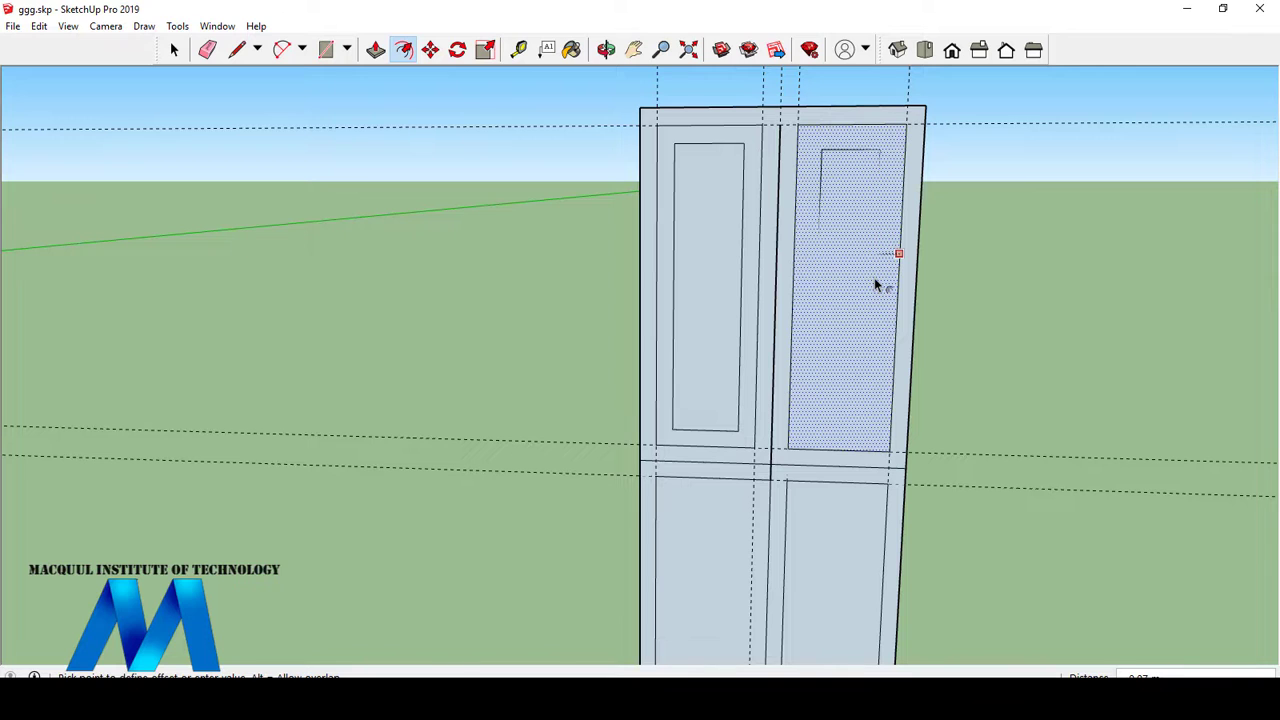
click(886, 196)
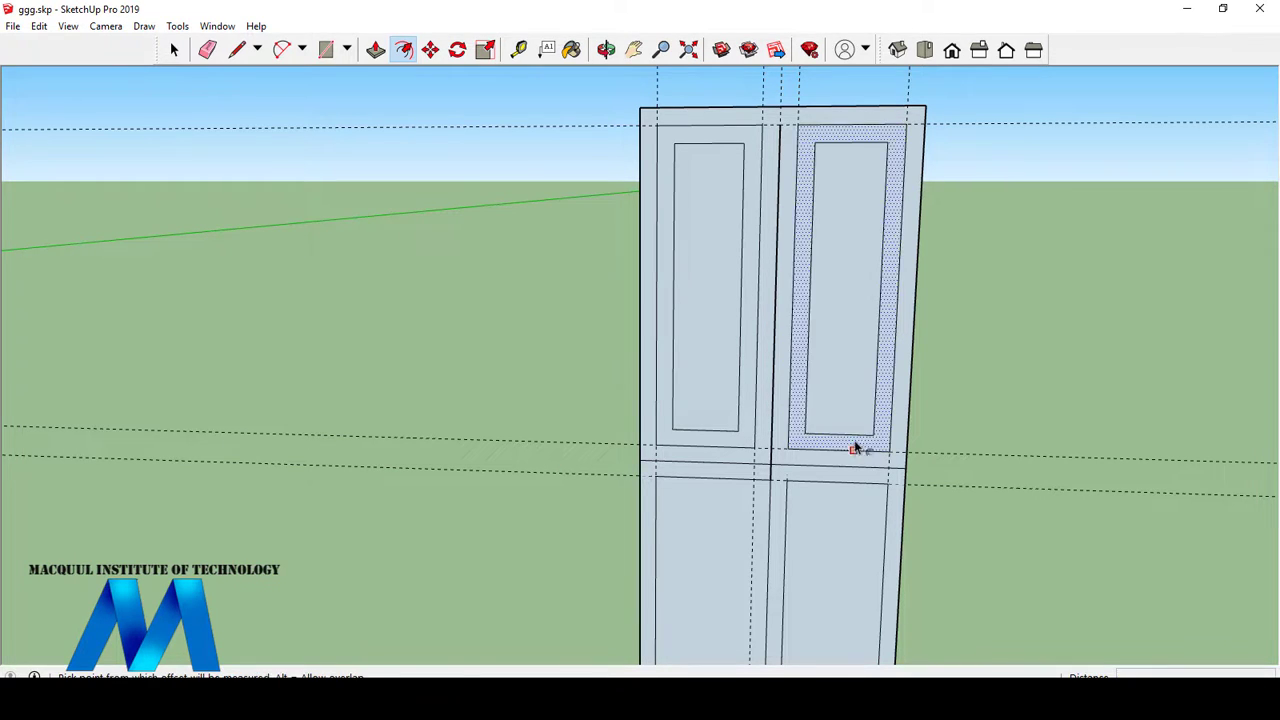
scroll(860, 480, down, 3)
scroll(860, 525, up, 4)
click(855, 537)
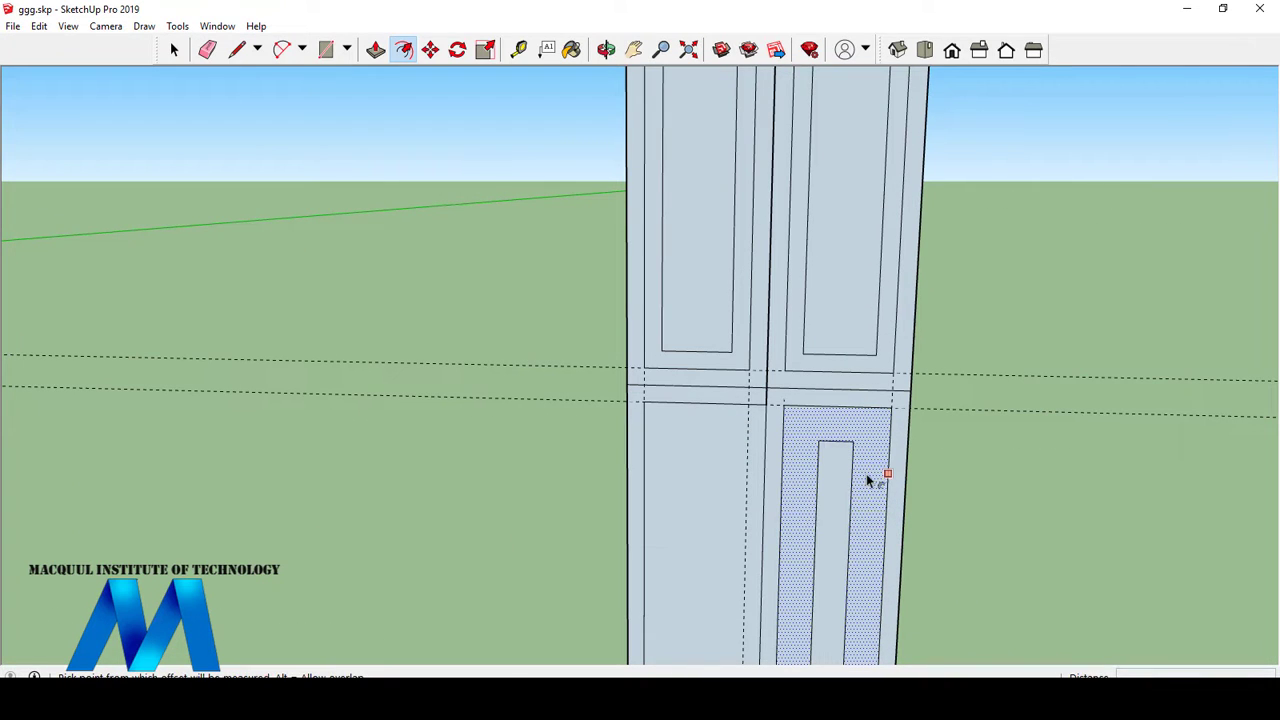
double_click(867, 483)
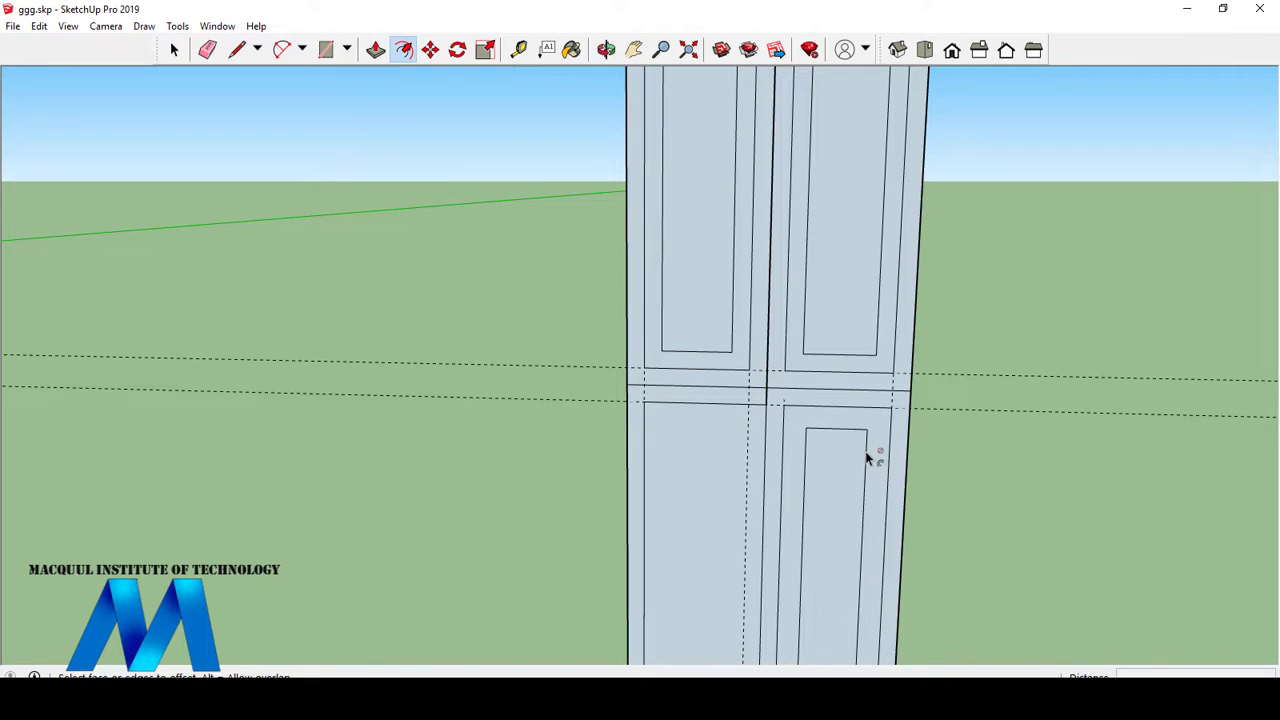
key(ctrl+z)
- Offset the lower-right panel's outline inward to match the border width of the upper panels
click(886, 517)
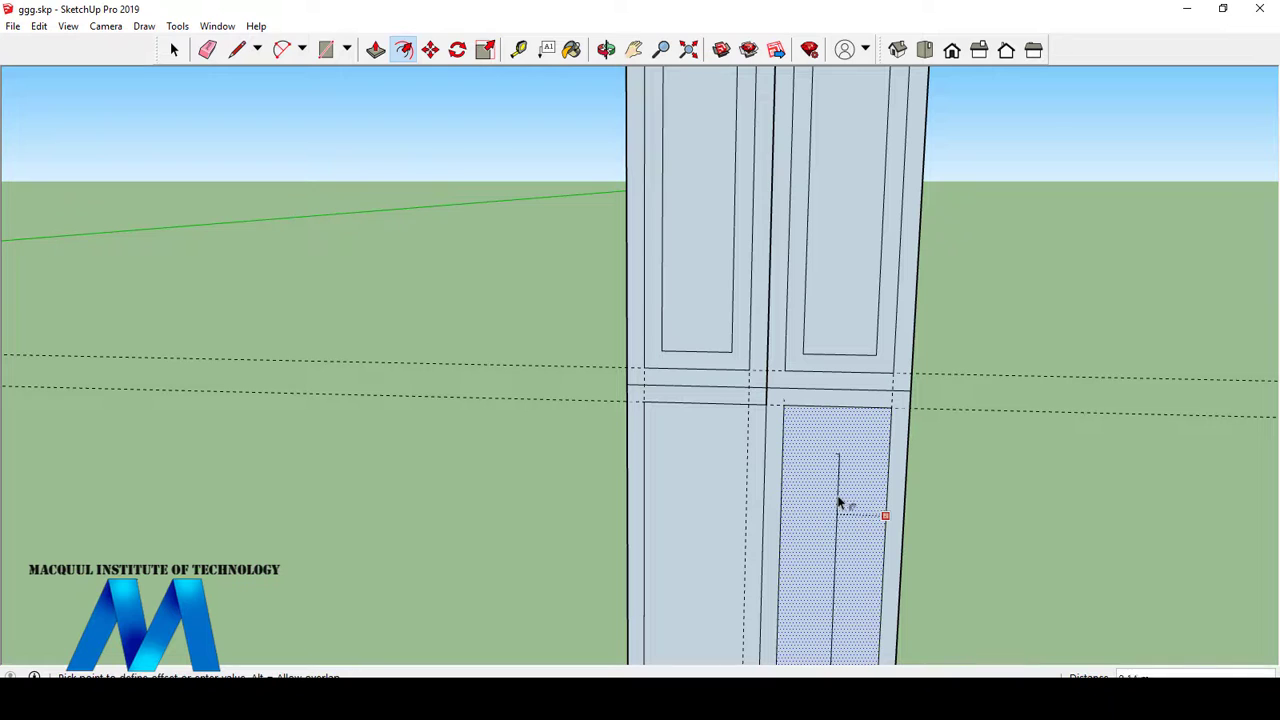
click(872, 453)
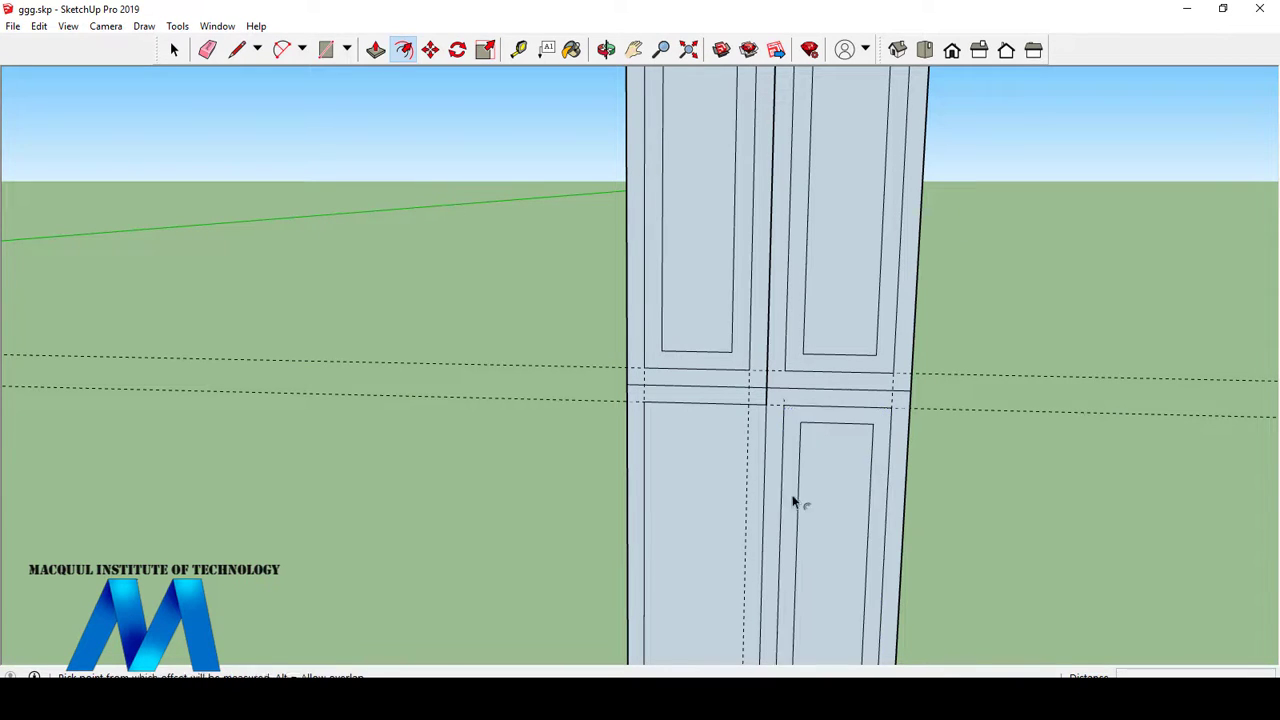
- Offset the lower-left door panel's outline inward to form its inner border
click(731, 470)
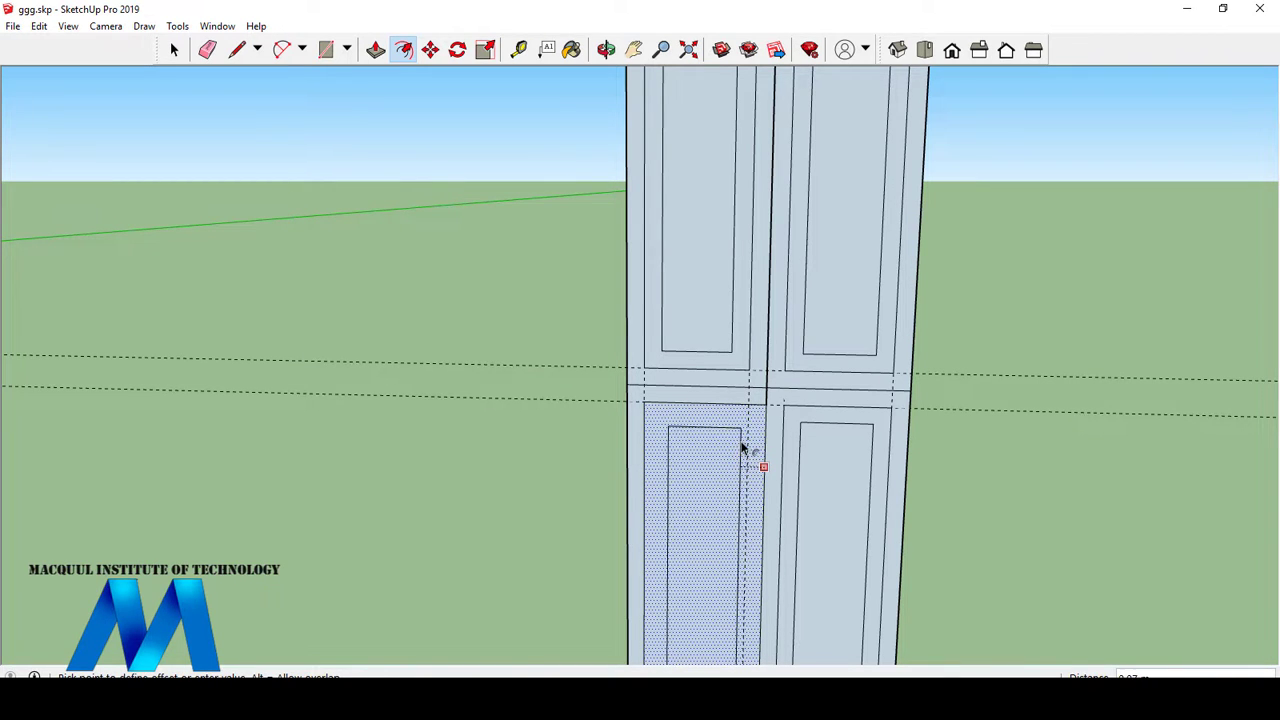
click(750, 444)
scroll(770, 480, down, 4)
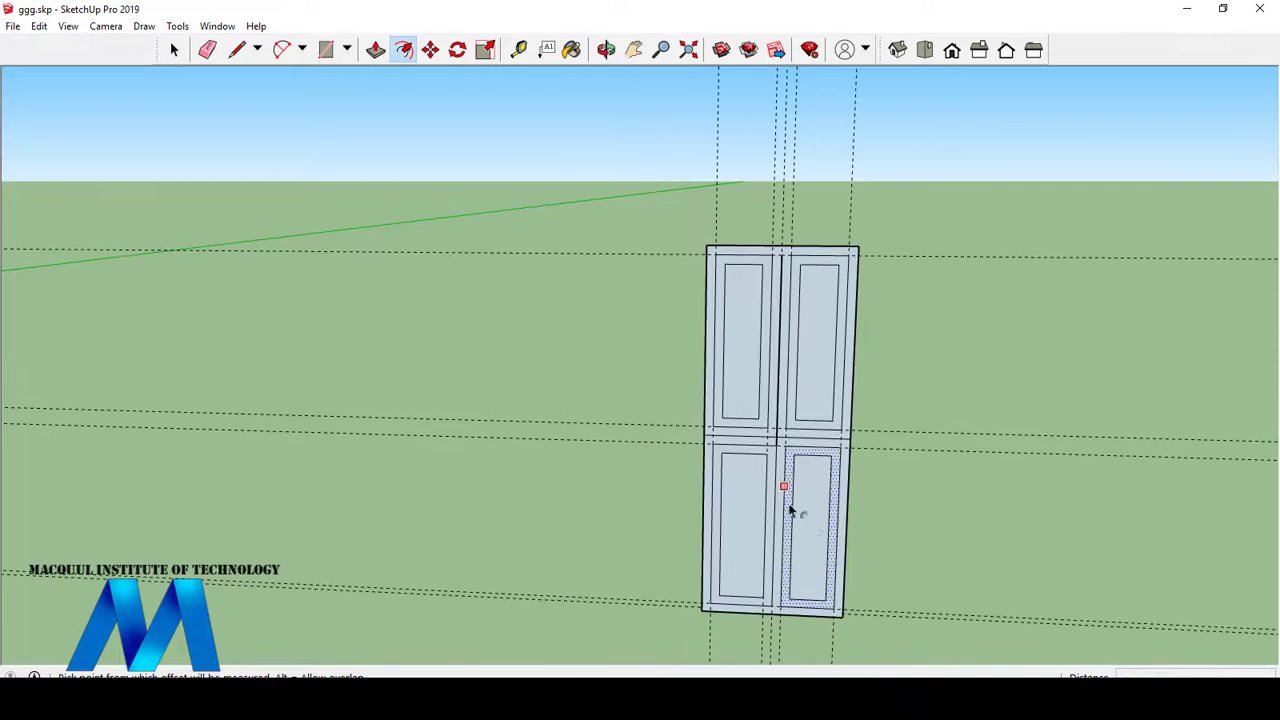
- Delete all construction guides from the model
click(39, 26)
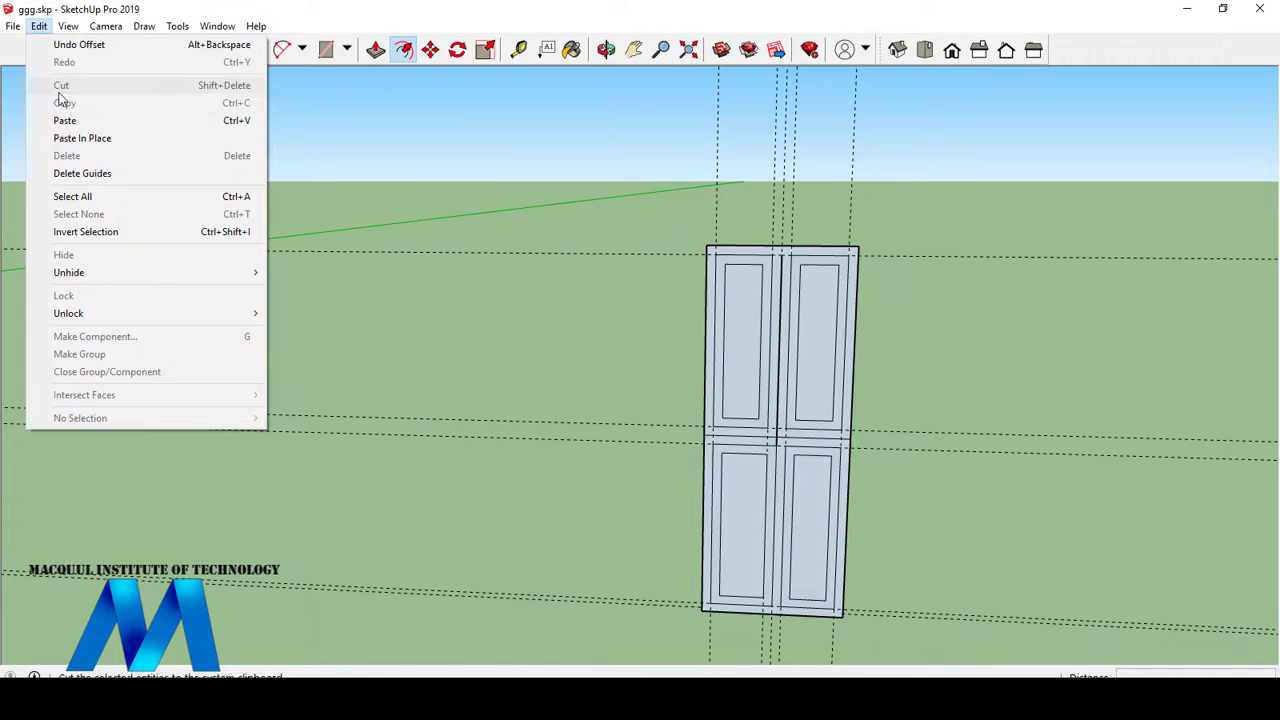
click(110, 175)
scroll(380, 320, down, 2)
scroll(674, 434, up, 7)
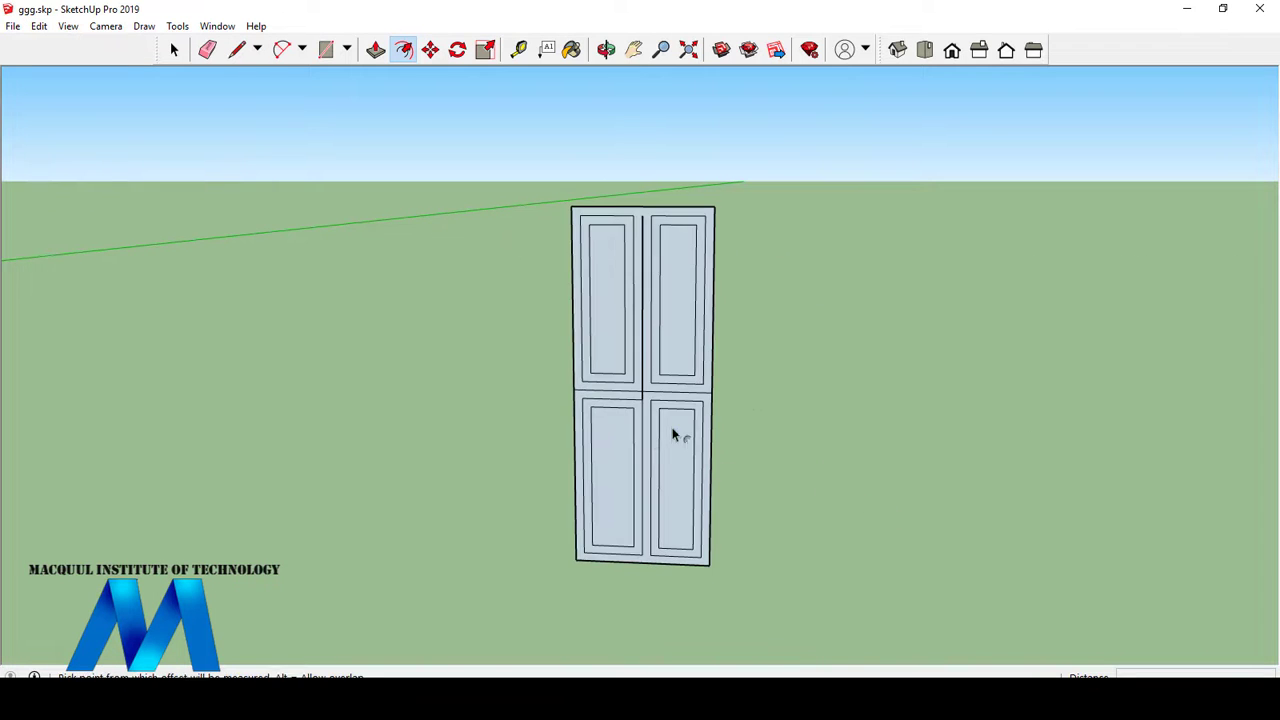
scroll(614, 407, down, 4)
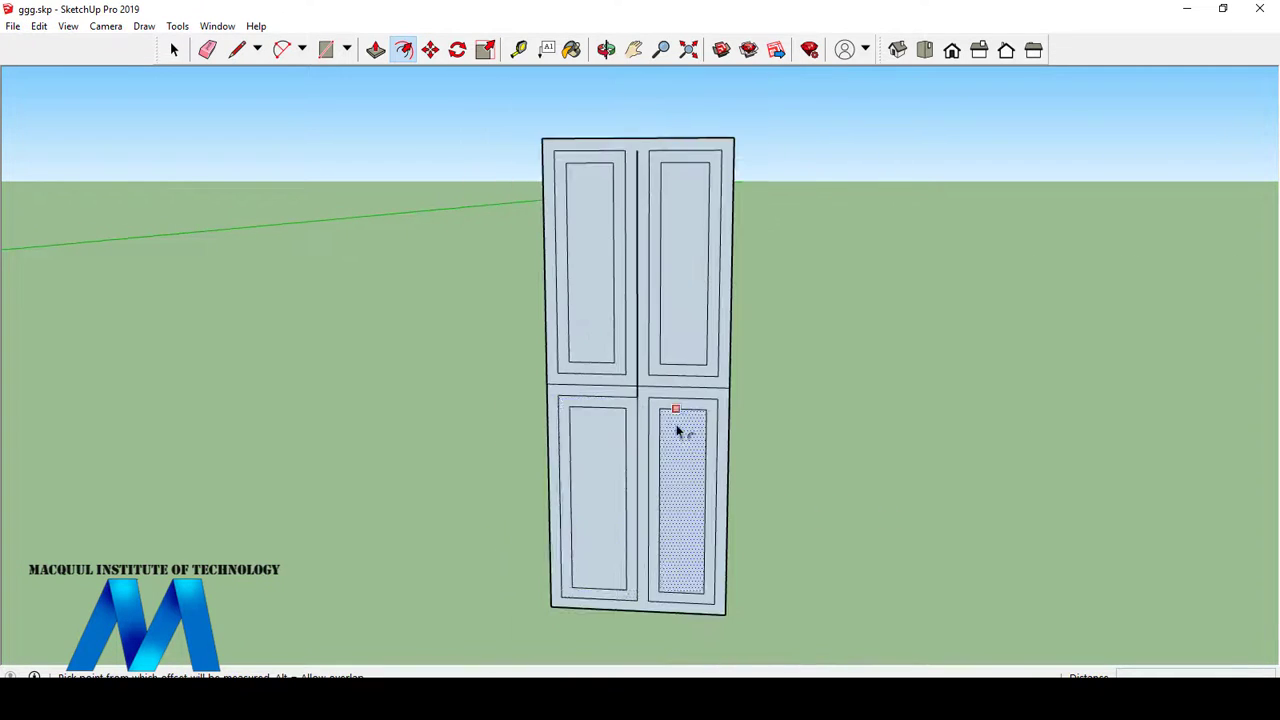
- Erase the vertical centre line between the upper panels and the horizontal mid-height line across the door
scroll(603, 306, up, 5)
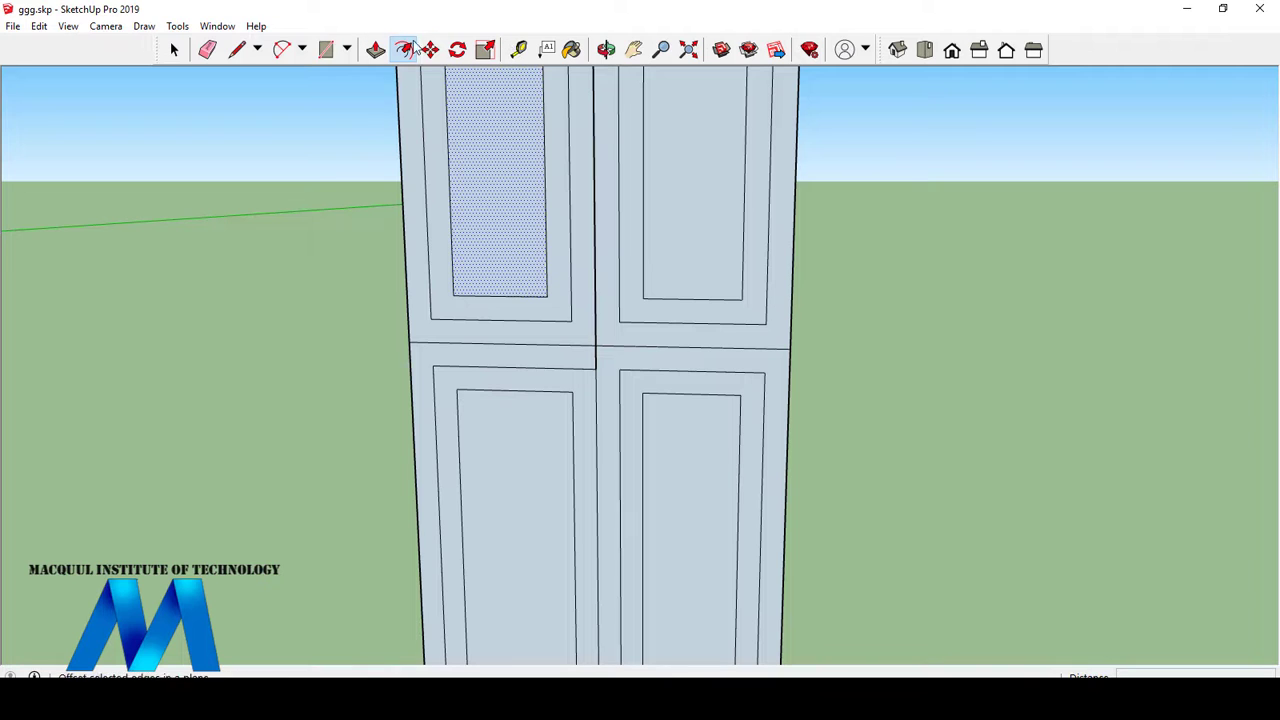
click(213, 52)
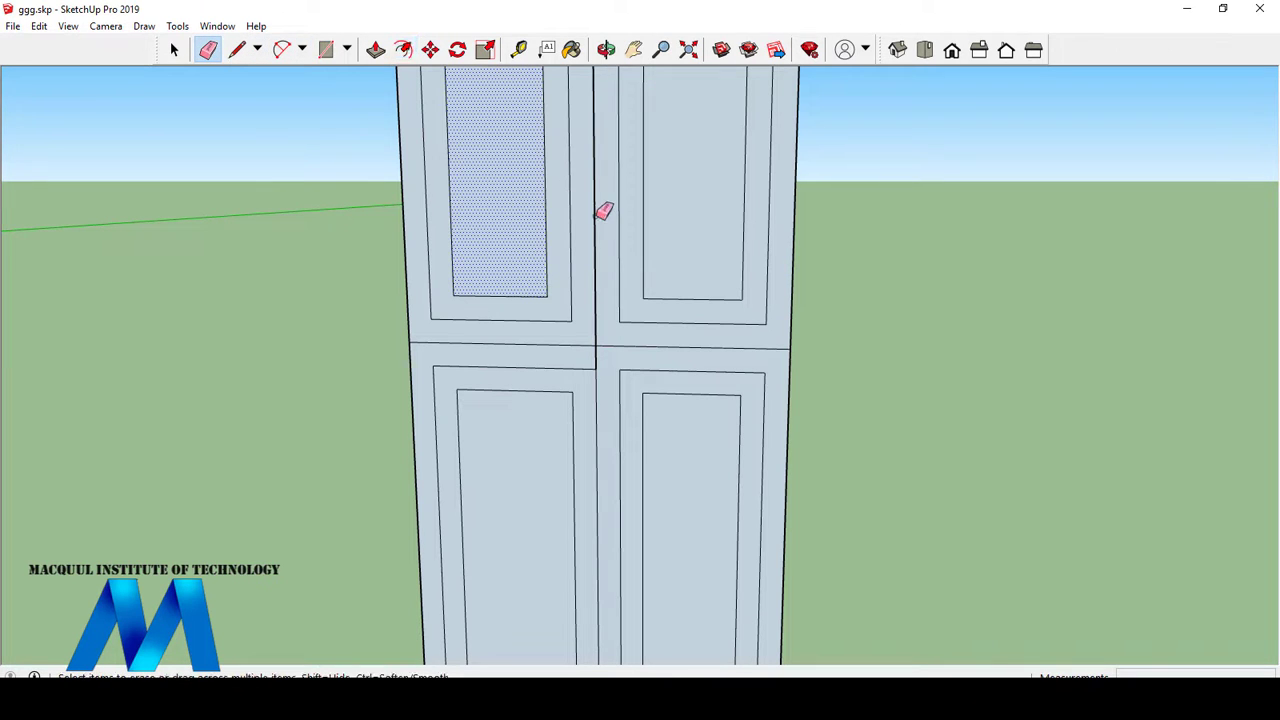
click(595, 215)
scroll(608, 319, down, 3)
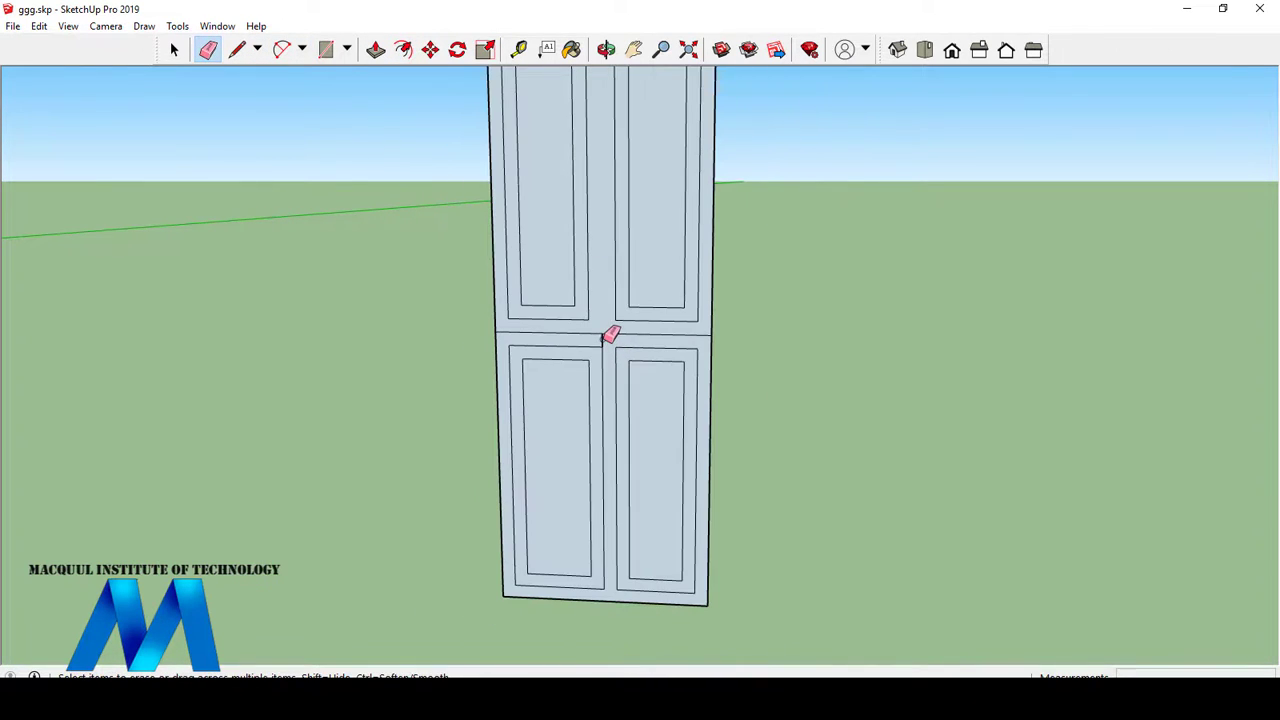
scroll(740, 375, down, 3)
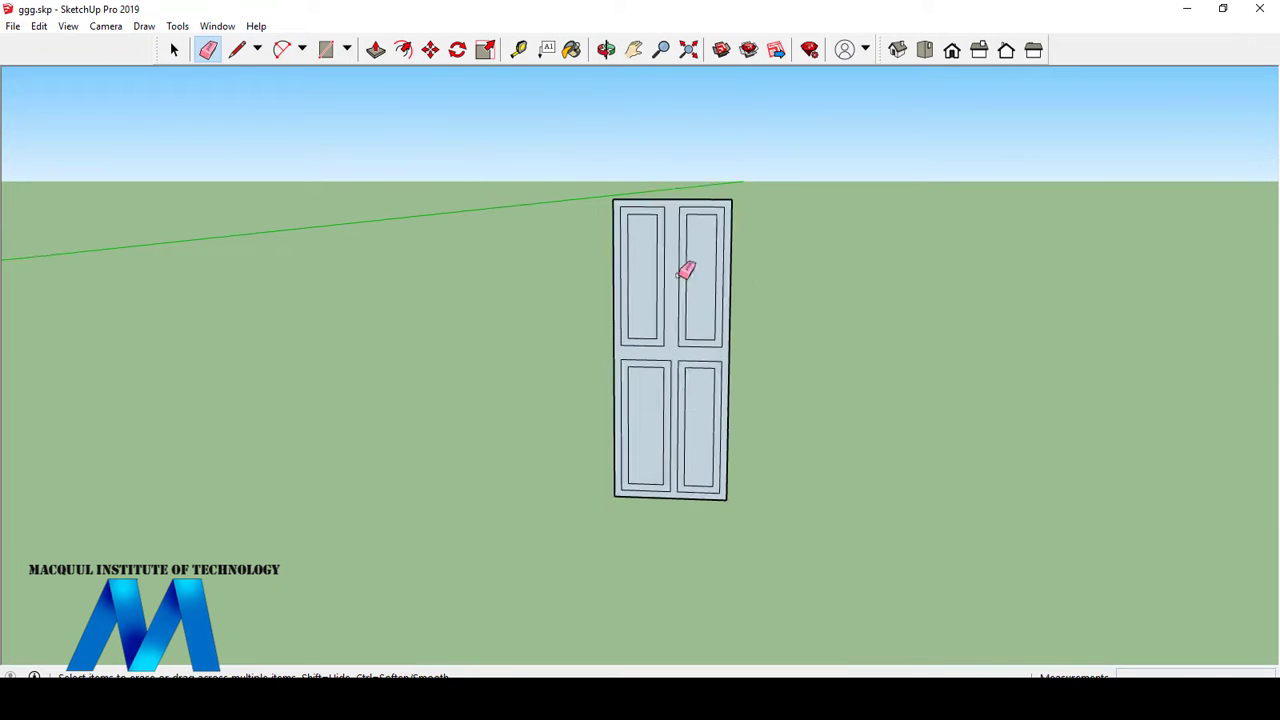
- Push/Pull the door's outer frame face outward, leaving the four panels recessed
scroll(660, 220, up, 1)
scroll(636, 150, up, 2)
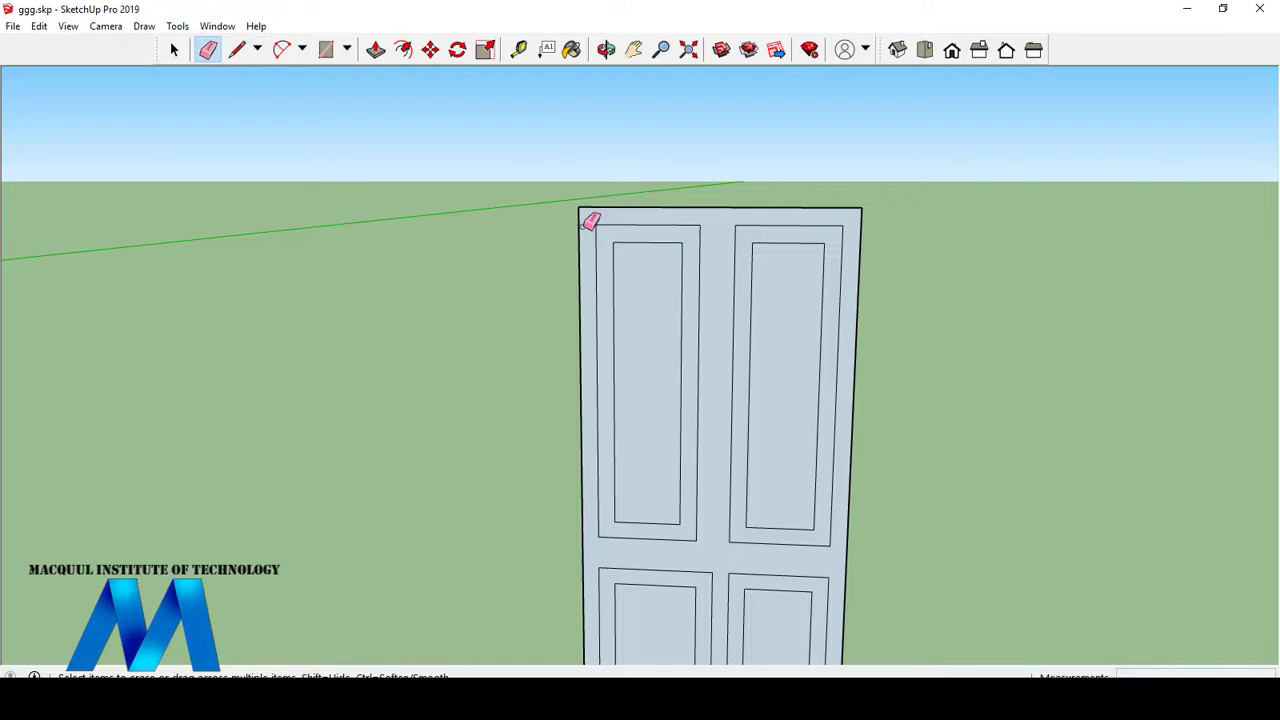
click(606, 49)
mouse_move(745, 345)
mouse_down()
mouse_move(771, 363)
mouse_move(1118, 381)
mouse_move(926, 363)
mouse_move(606, 175)
mouse_up()
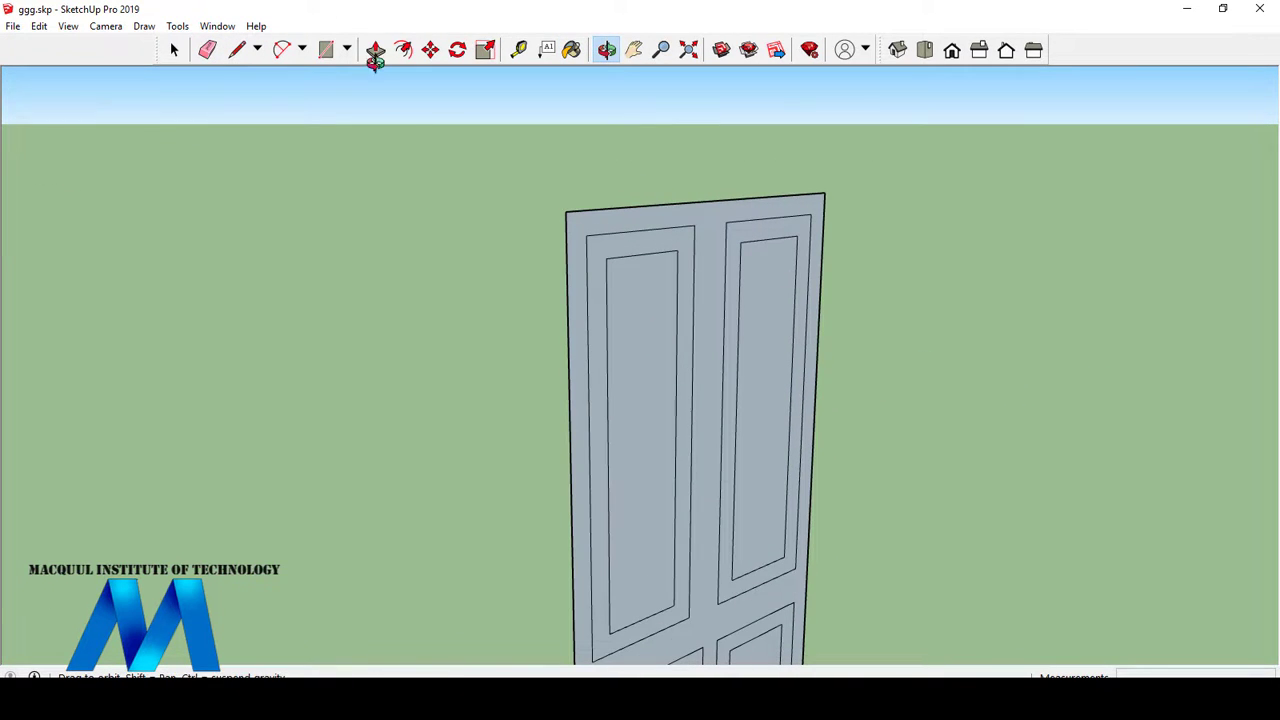
click(375, 52)
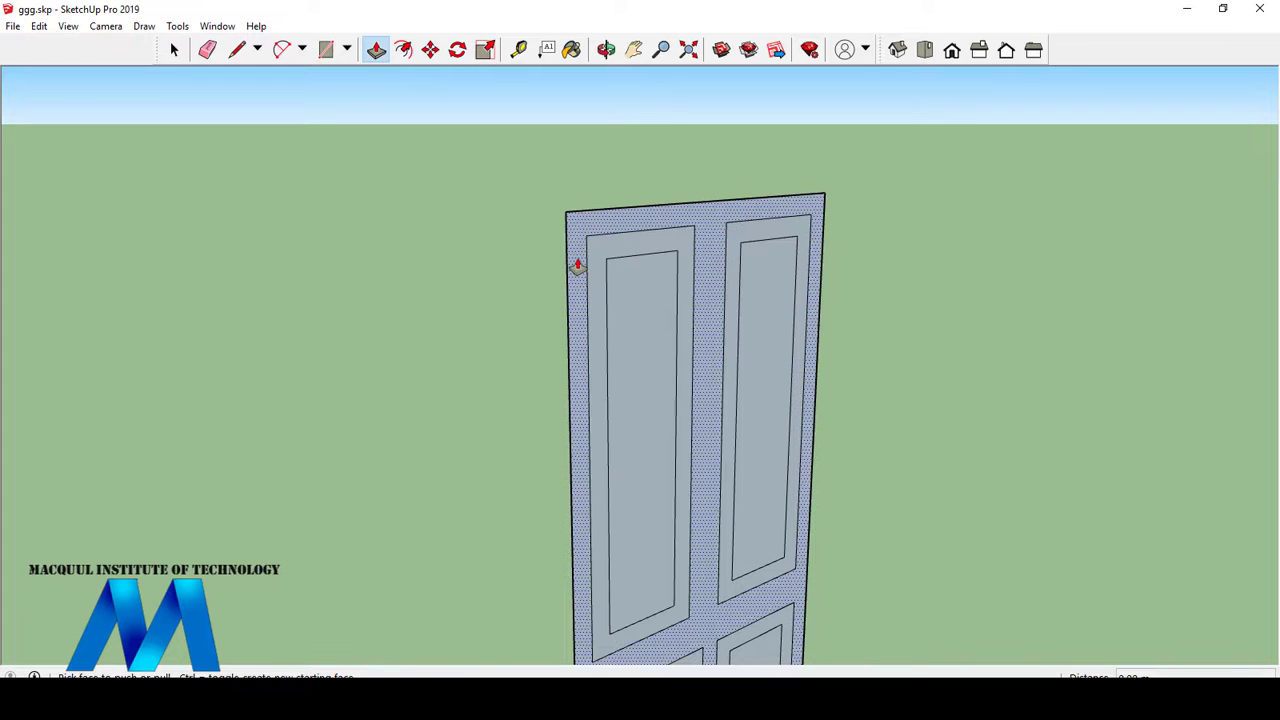
click(574, 297)
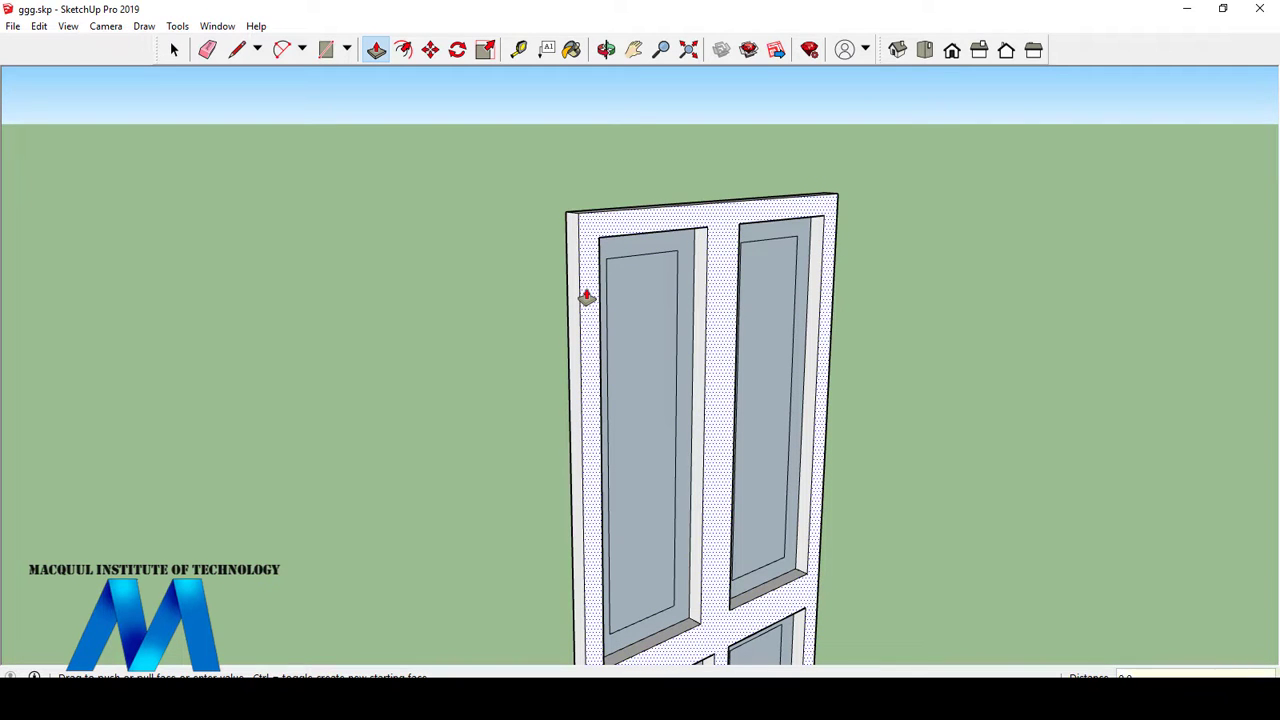
click(587, 297)
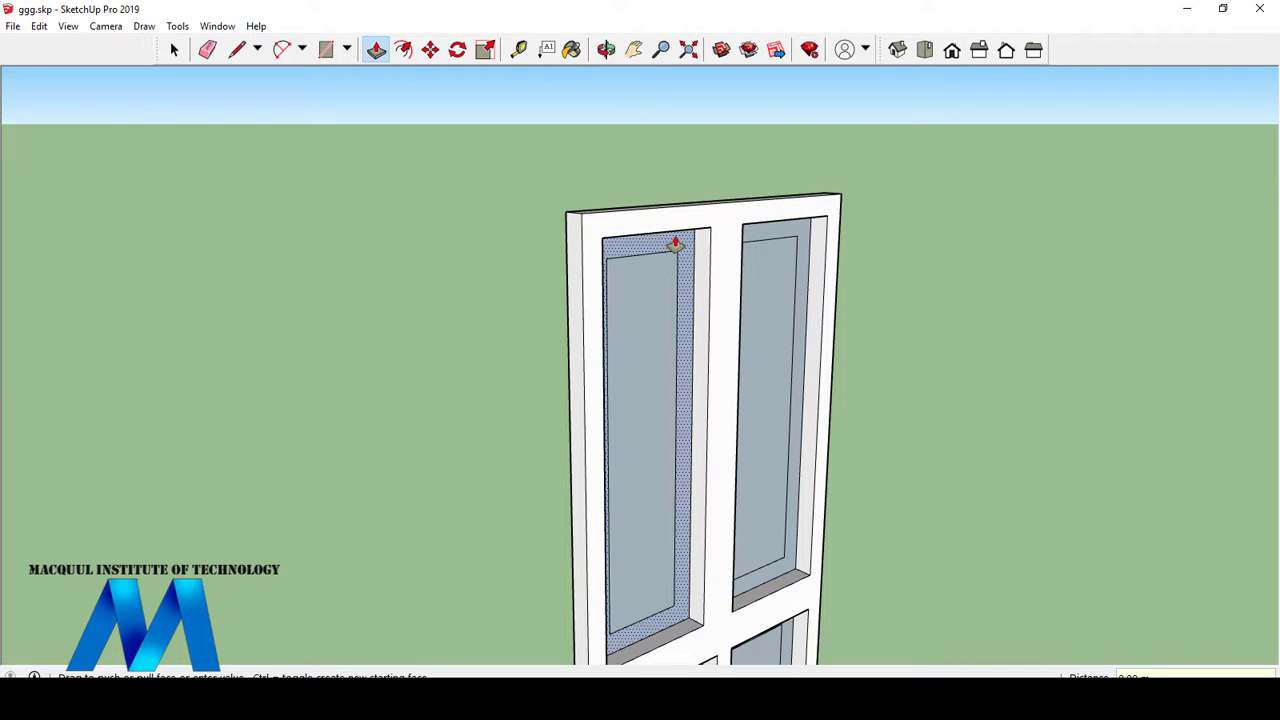
- Pull the upper-left panel's border out 0.05 m, flush with the frame, and its inner panel out 0.06 m
click(675, 243)
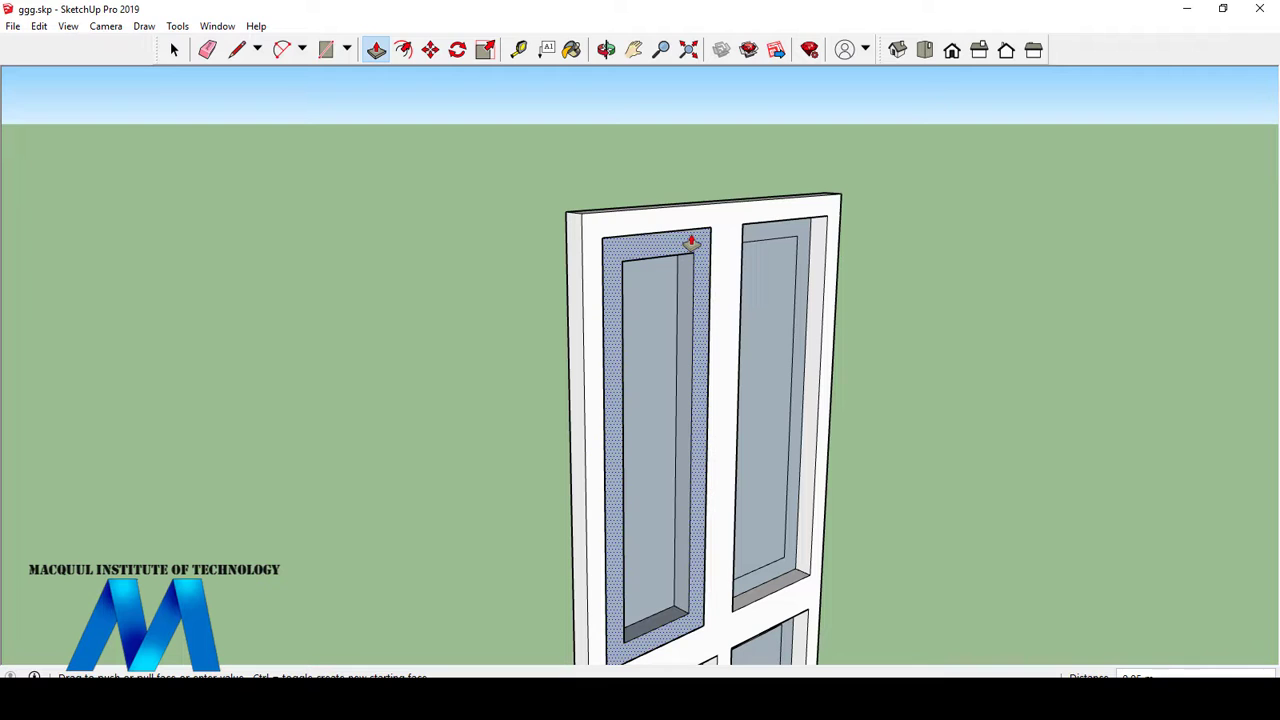
click(691, 243)
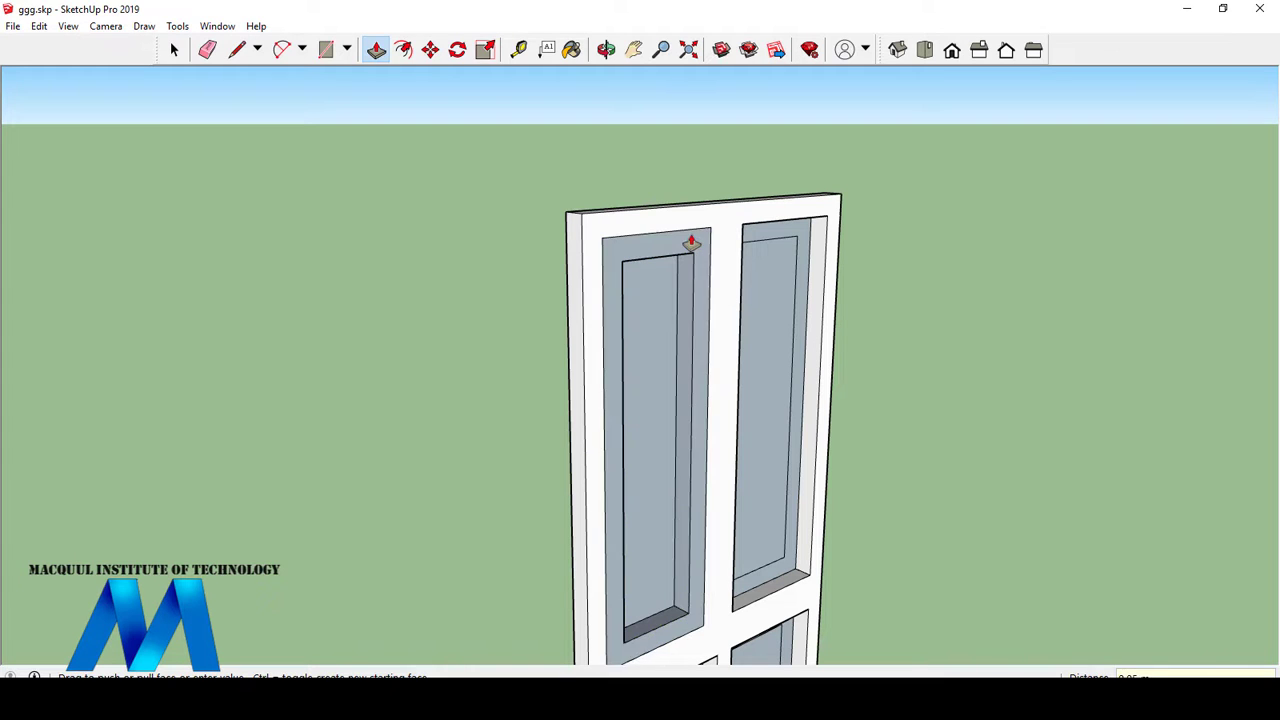
click(641, 355)
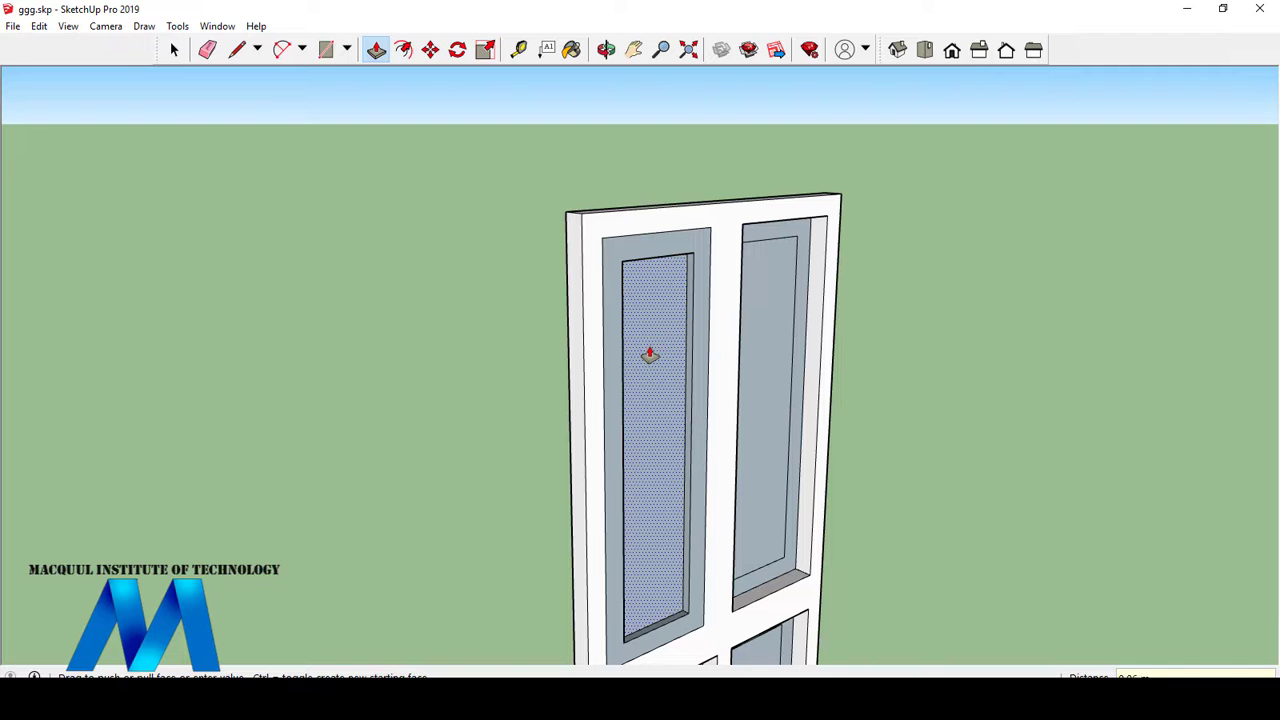
click(650, 355)
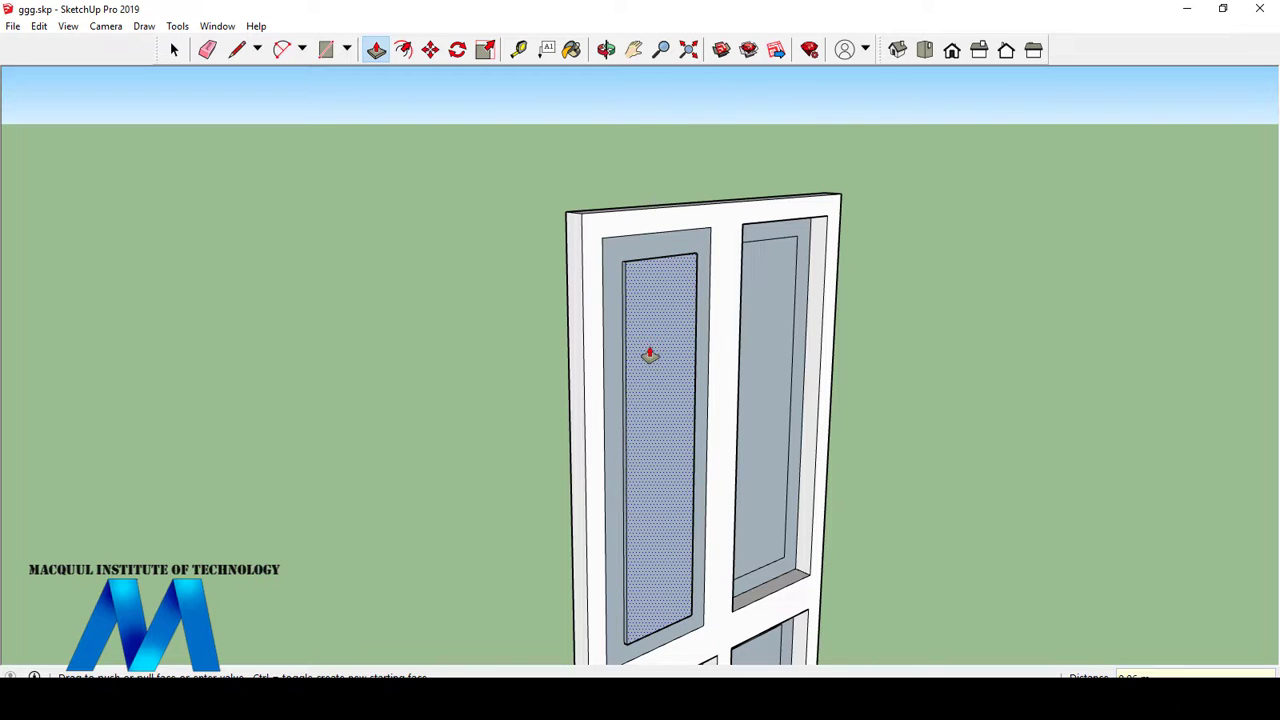
click(798, 228)
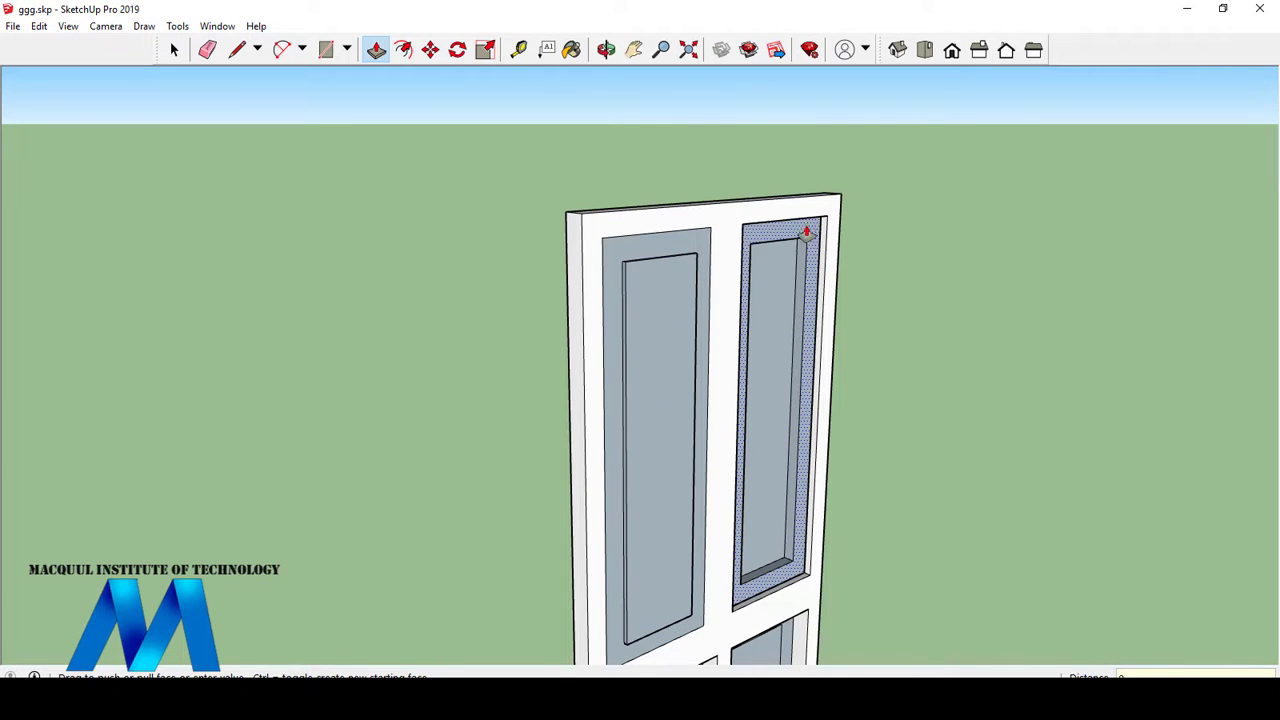
click(806, 233)
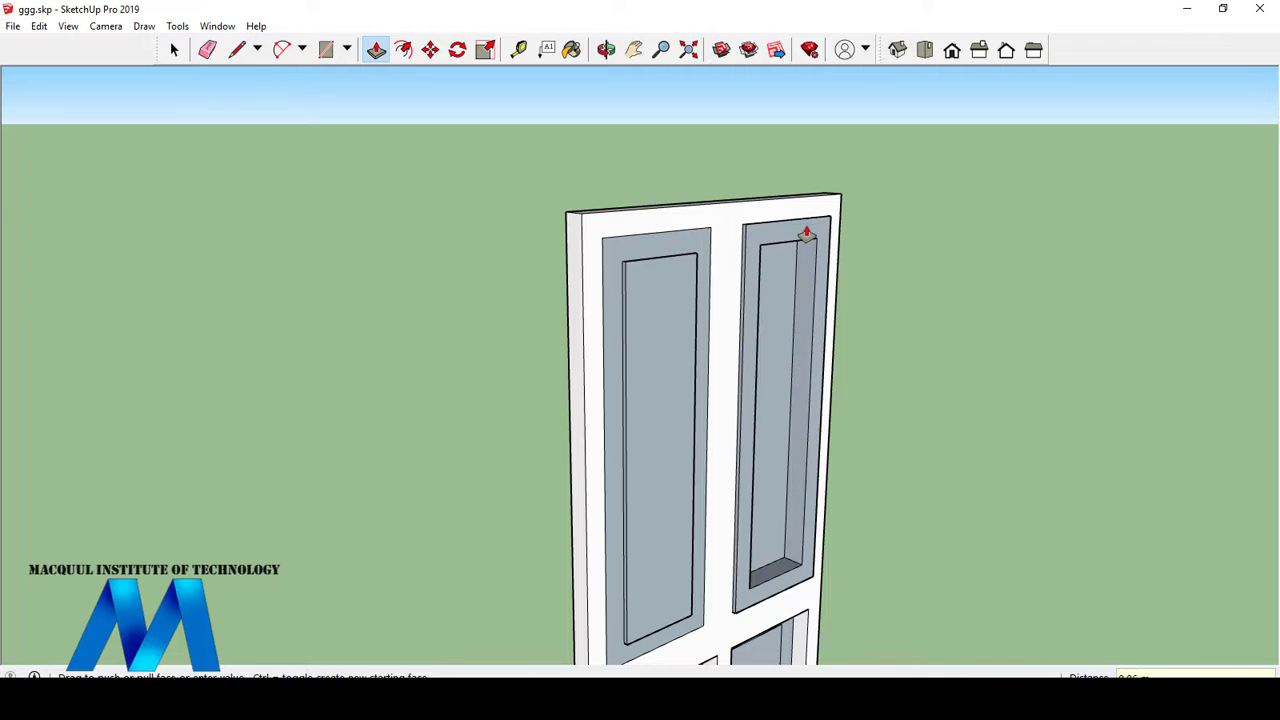
click(780, 300)
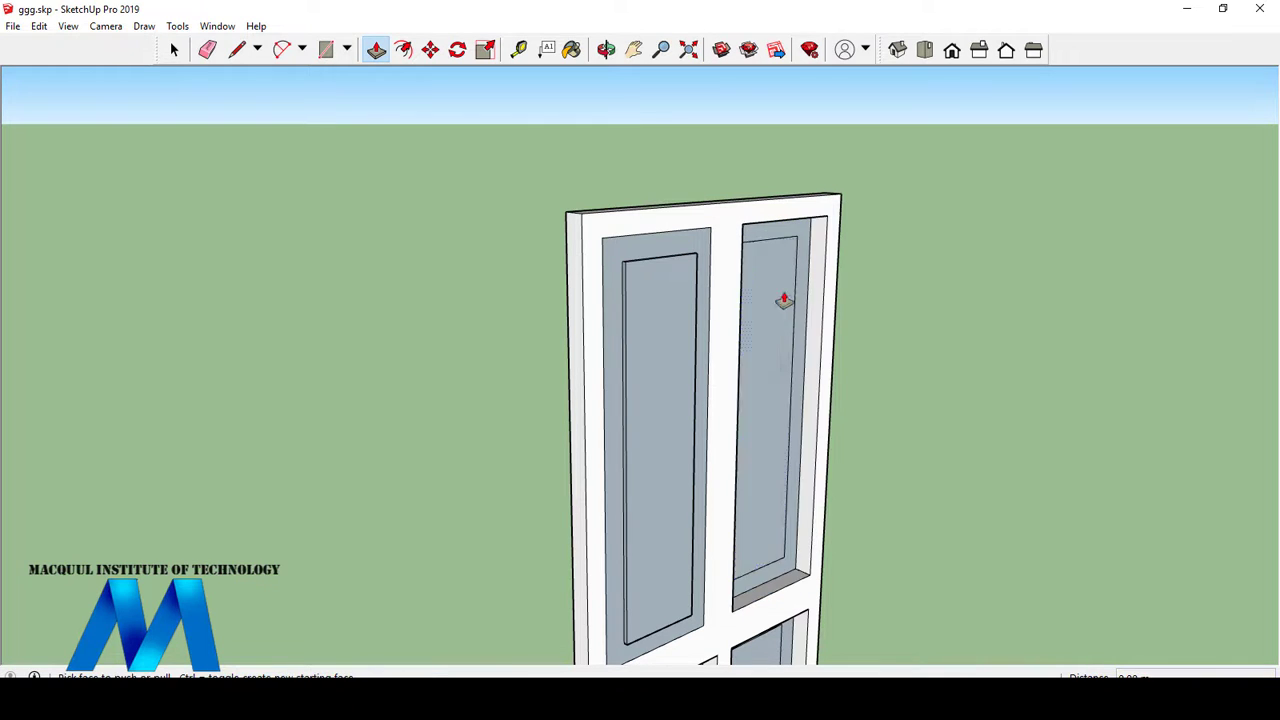
- Pull the upper-right panel's border flush with the frame and its inner panel out 0.06 m
click(806, 241)
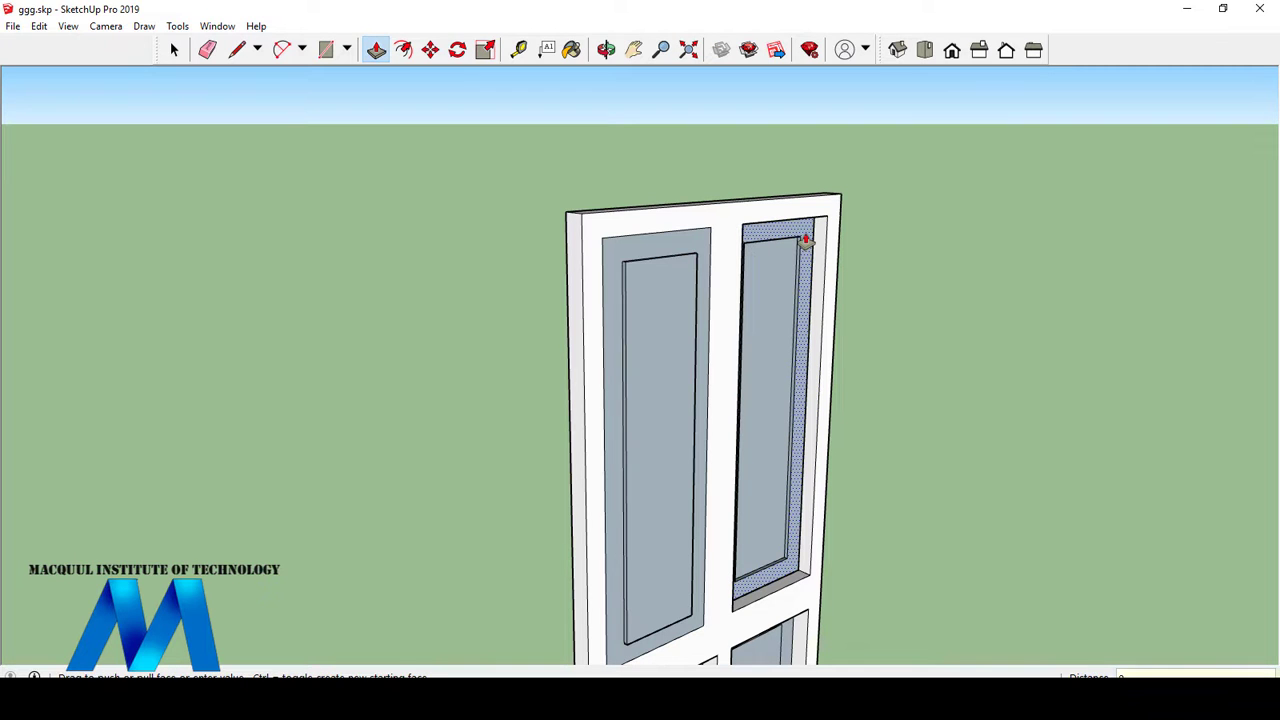
click(806, 241)
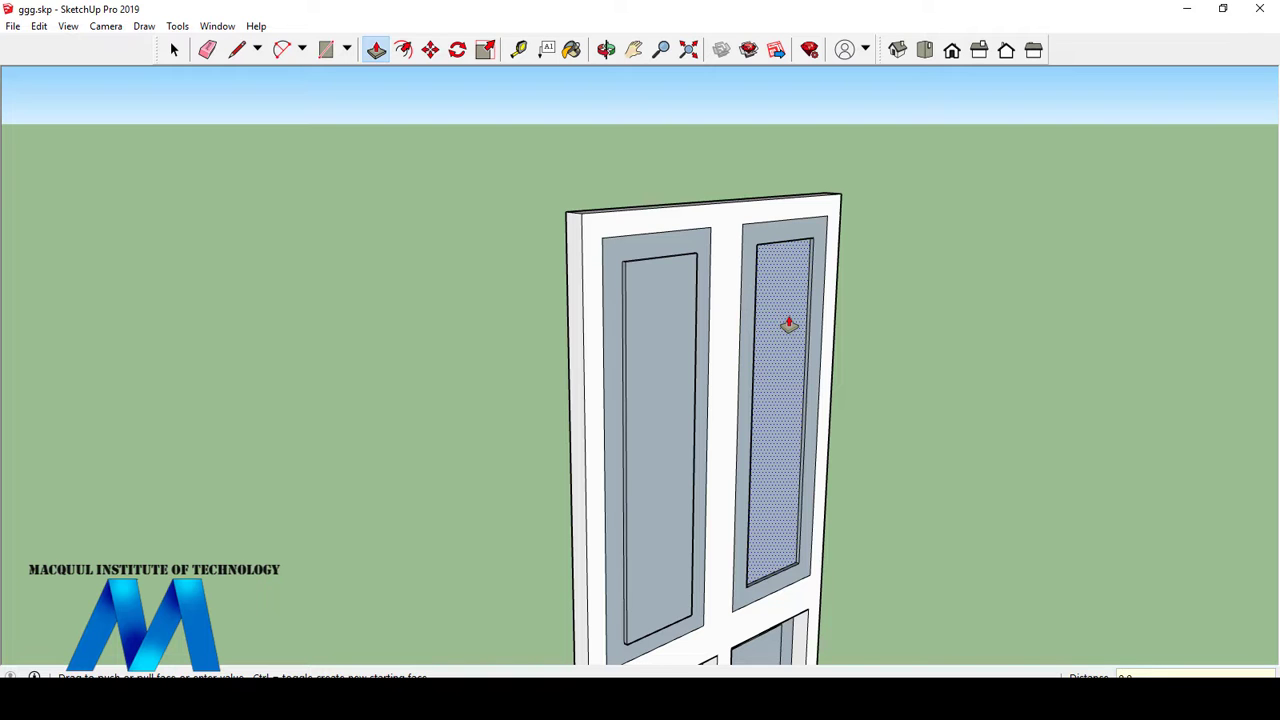
click(789, 323)
scroll(606, 277, down, 5)
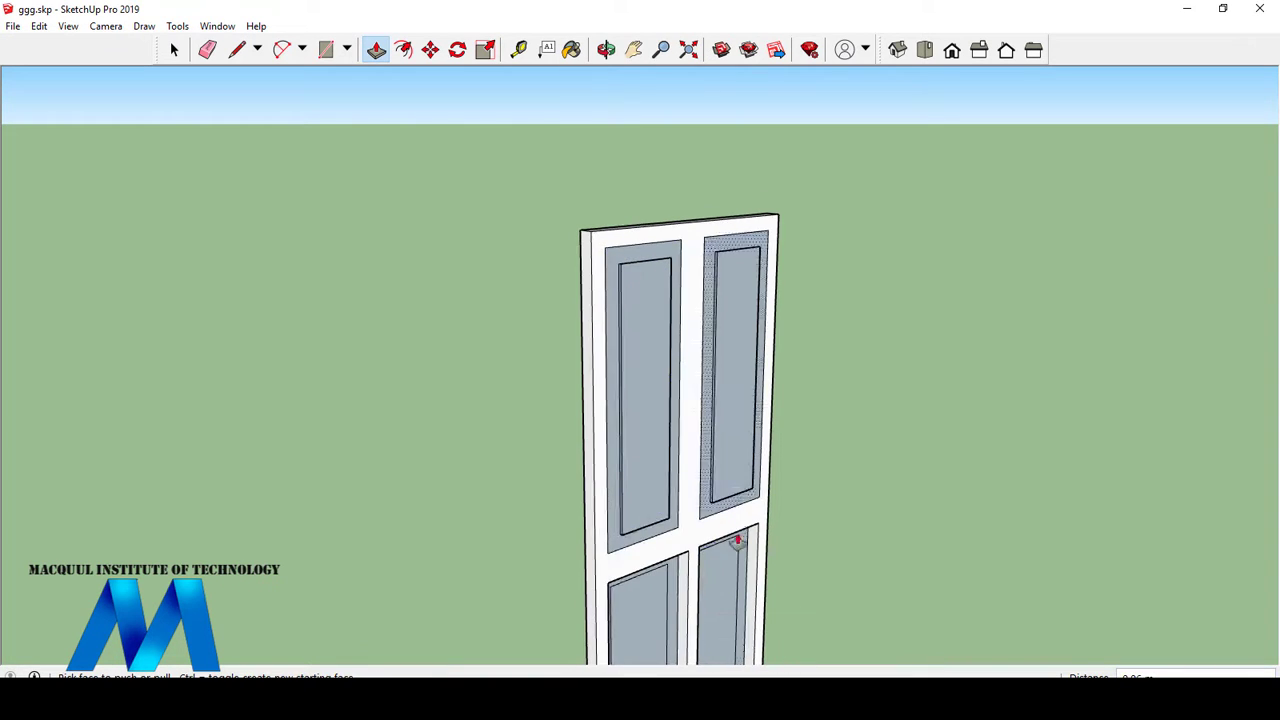
- Pull both lower panels' borders flush with the frame, using 0.05 m for the lower-left one, and pull out their inner panels
scroll(707, 478, up, 5)
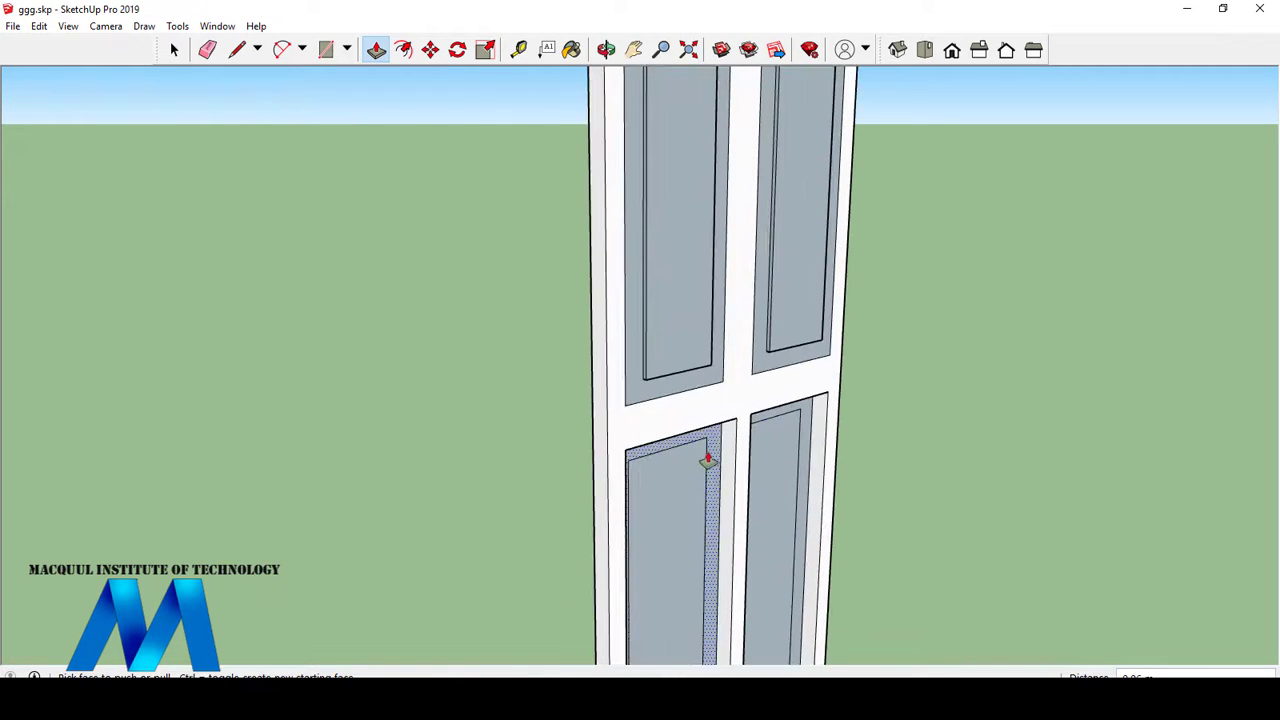
click(707, 460)
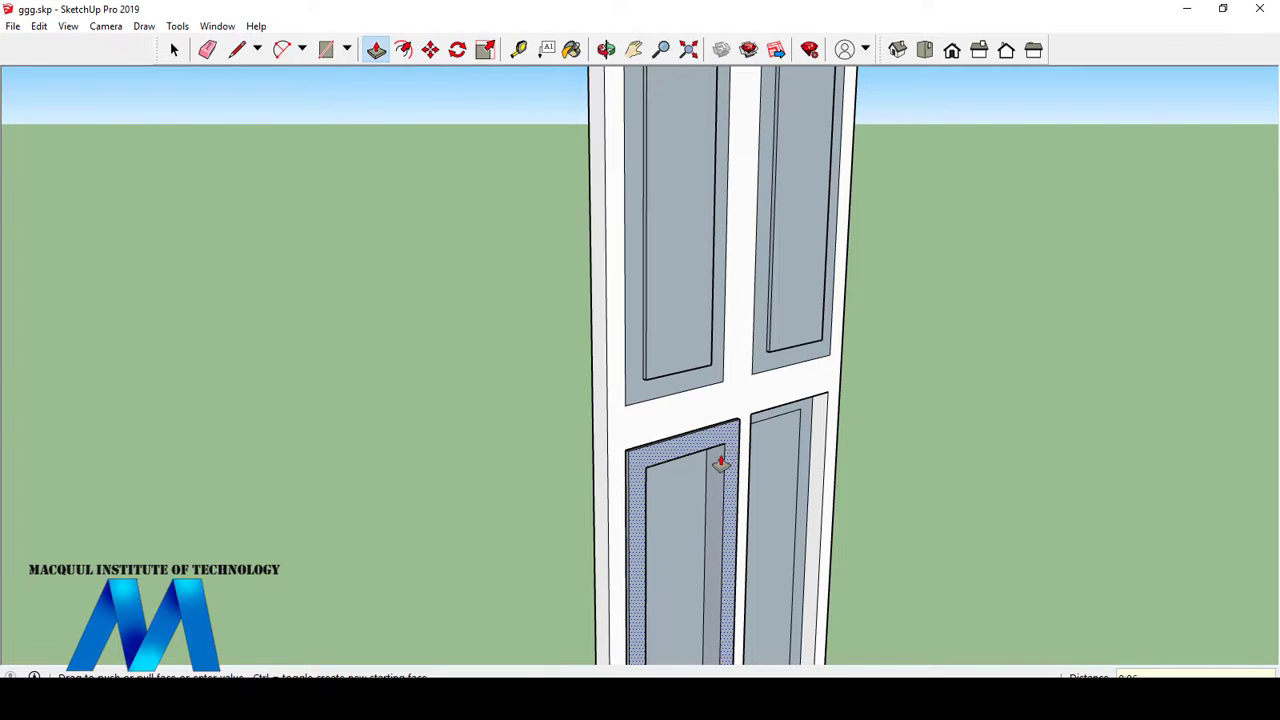
click(719, 462)
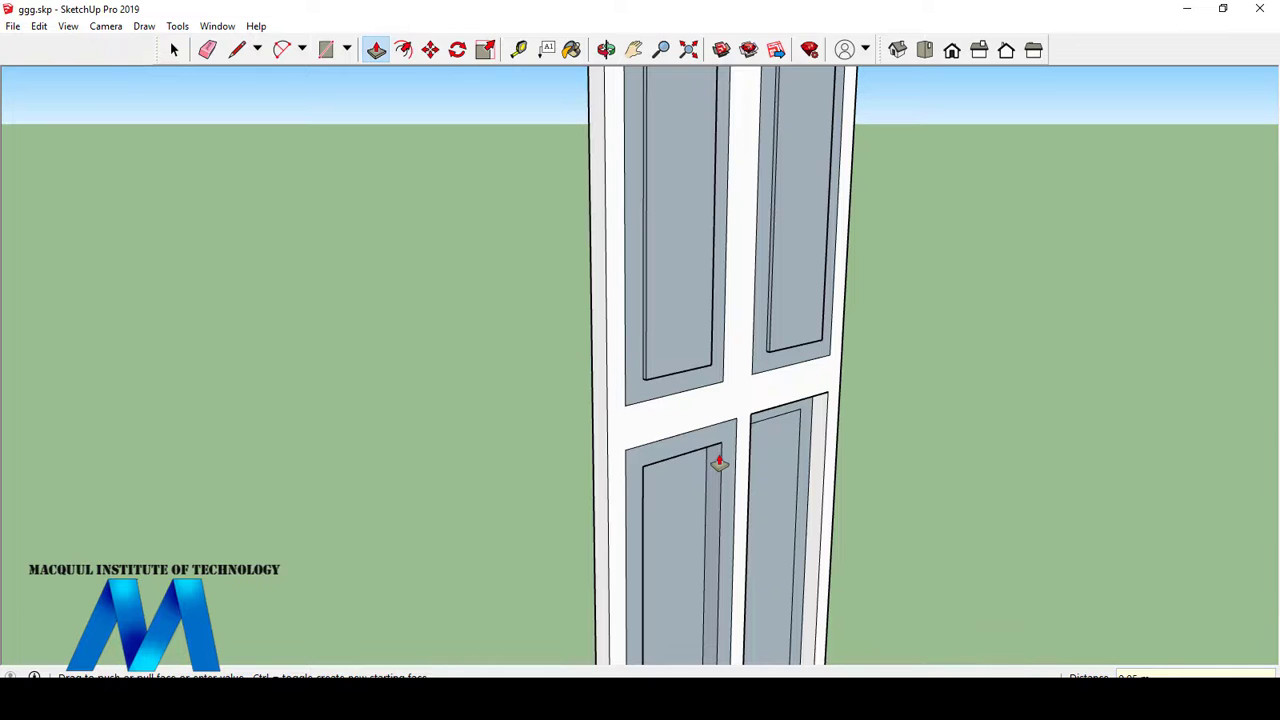
click(690, 507)
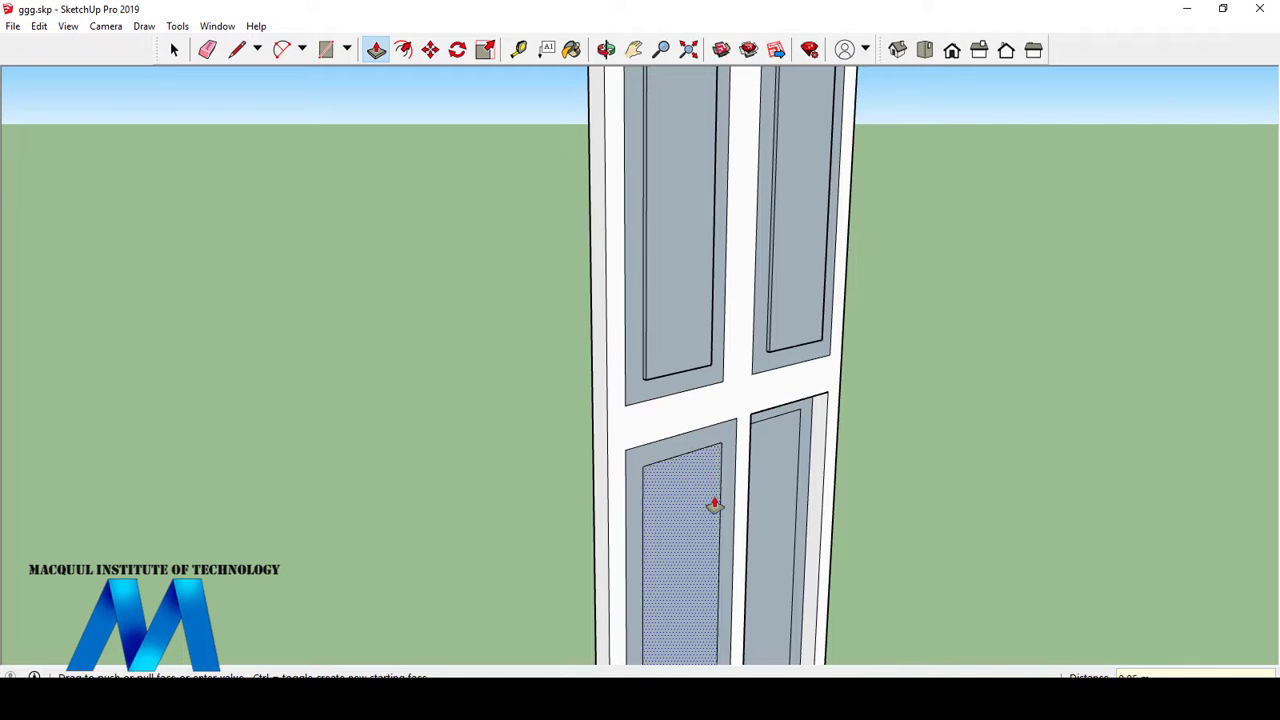
click(714, 505)
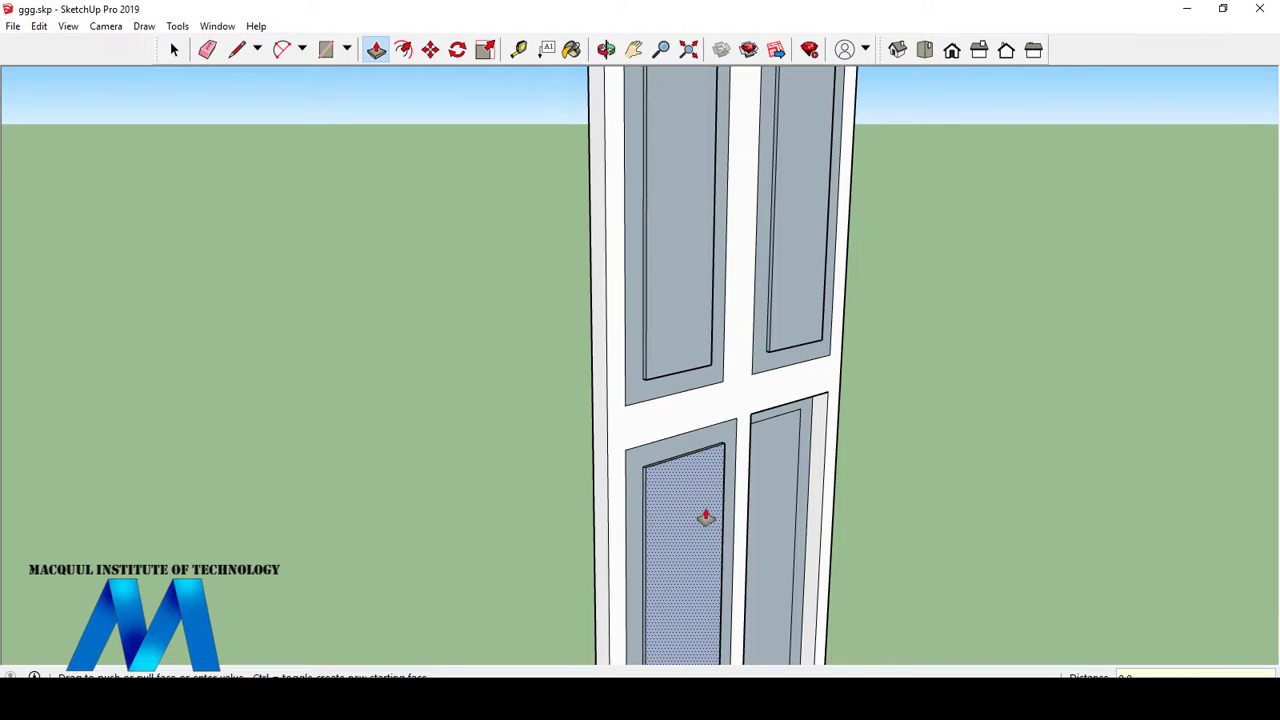
click(807, 437)
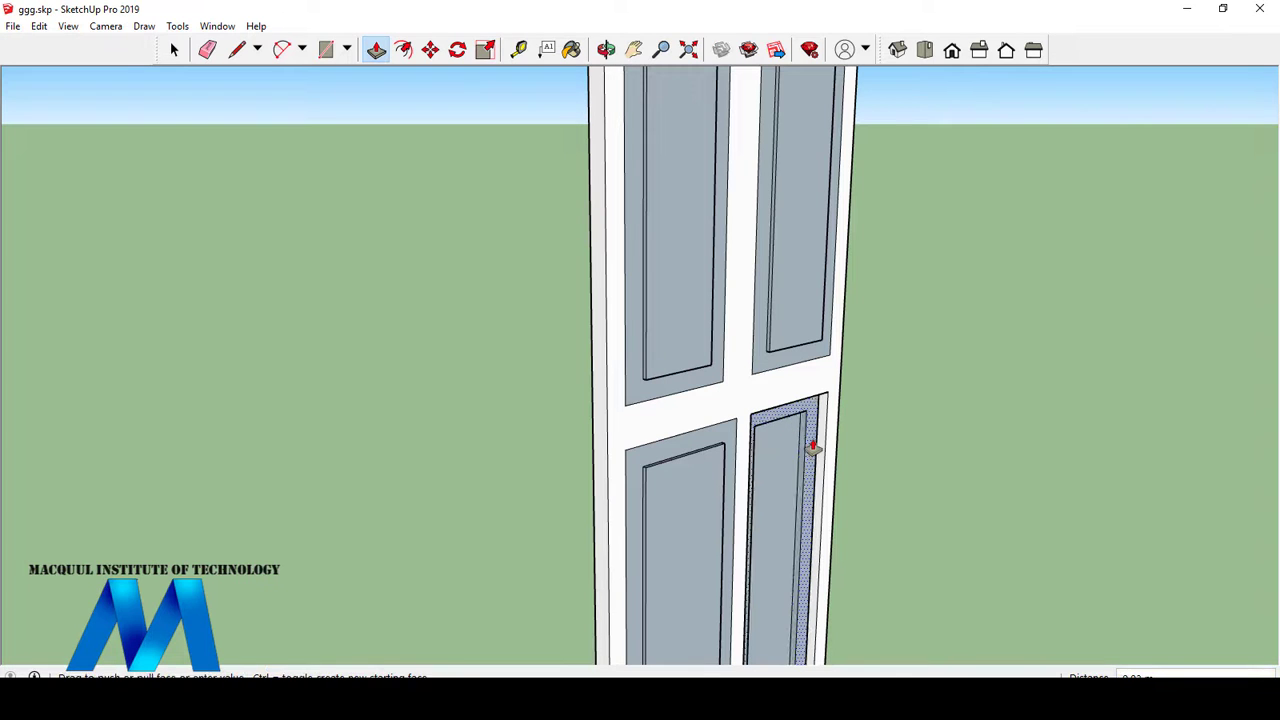
click(813, 448)
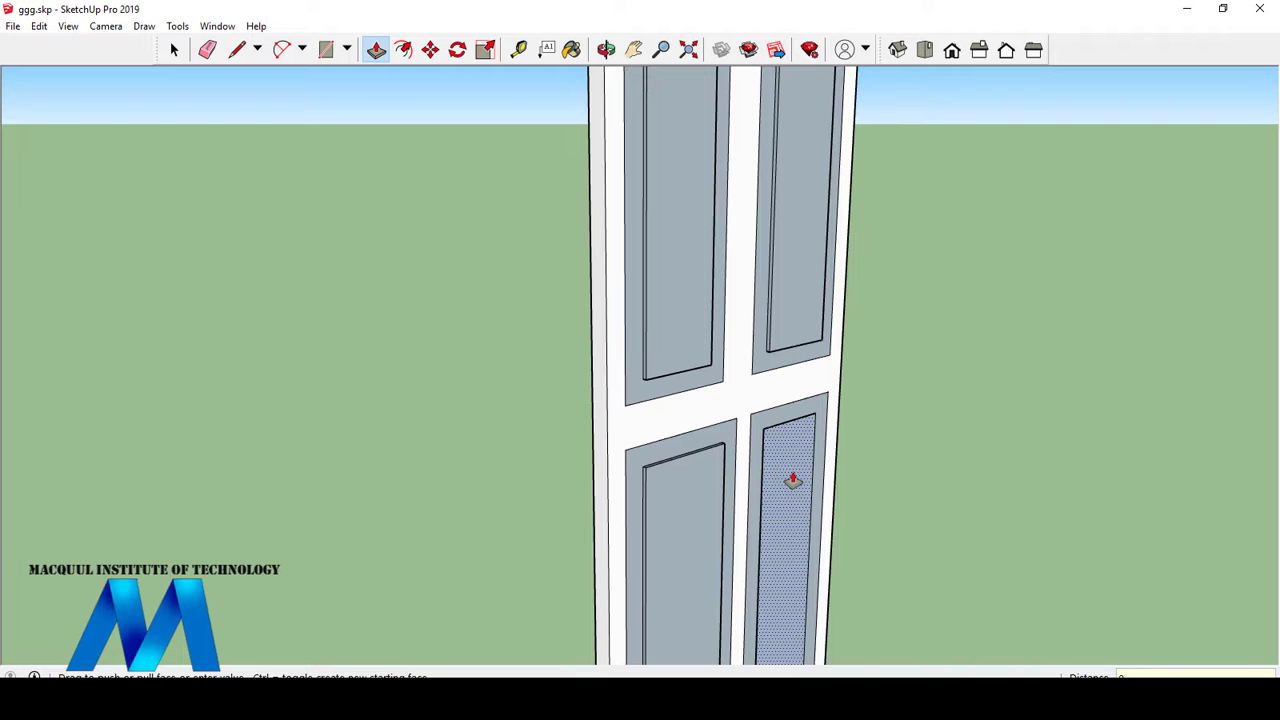
- Draw diagonal mitre lines between the inner and outer border corners at all four corners of the upper-left panel
click(607, 52)
drag(663, 343, 730, 268)
click(237, 50)
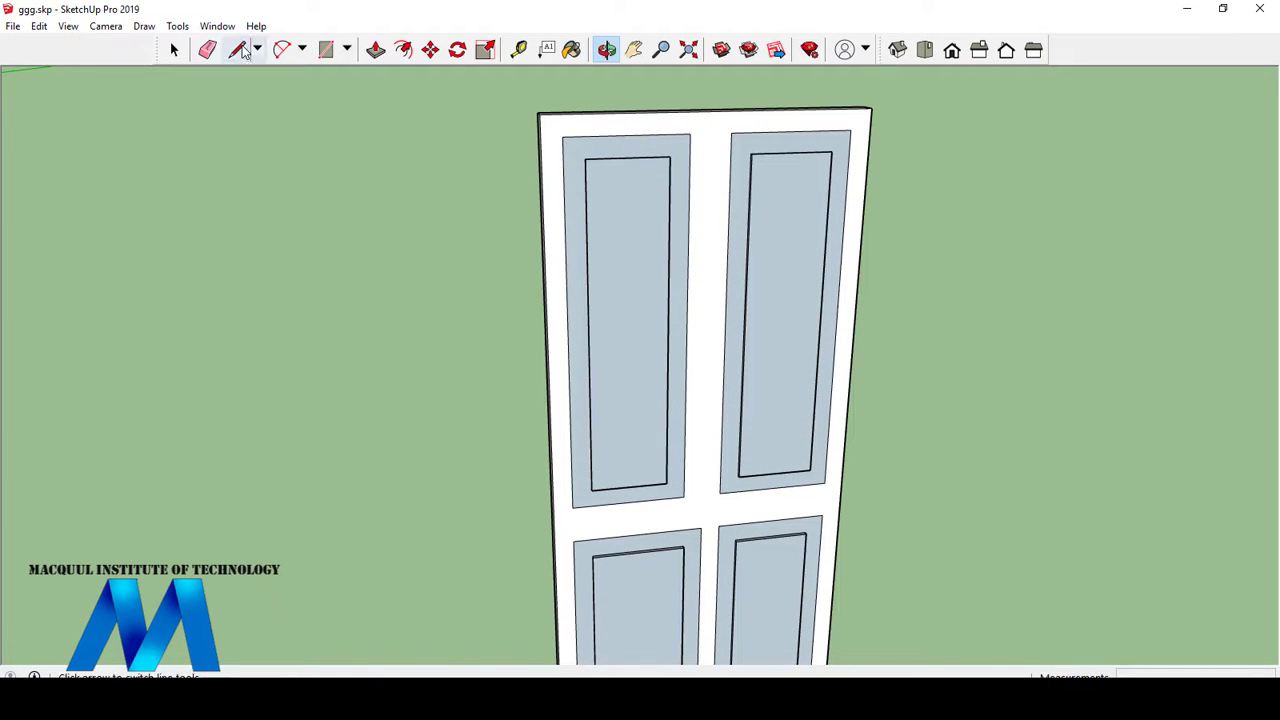
click(586, 159)
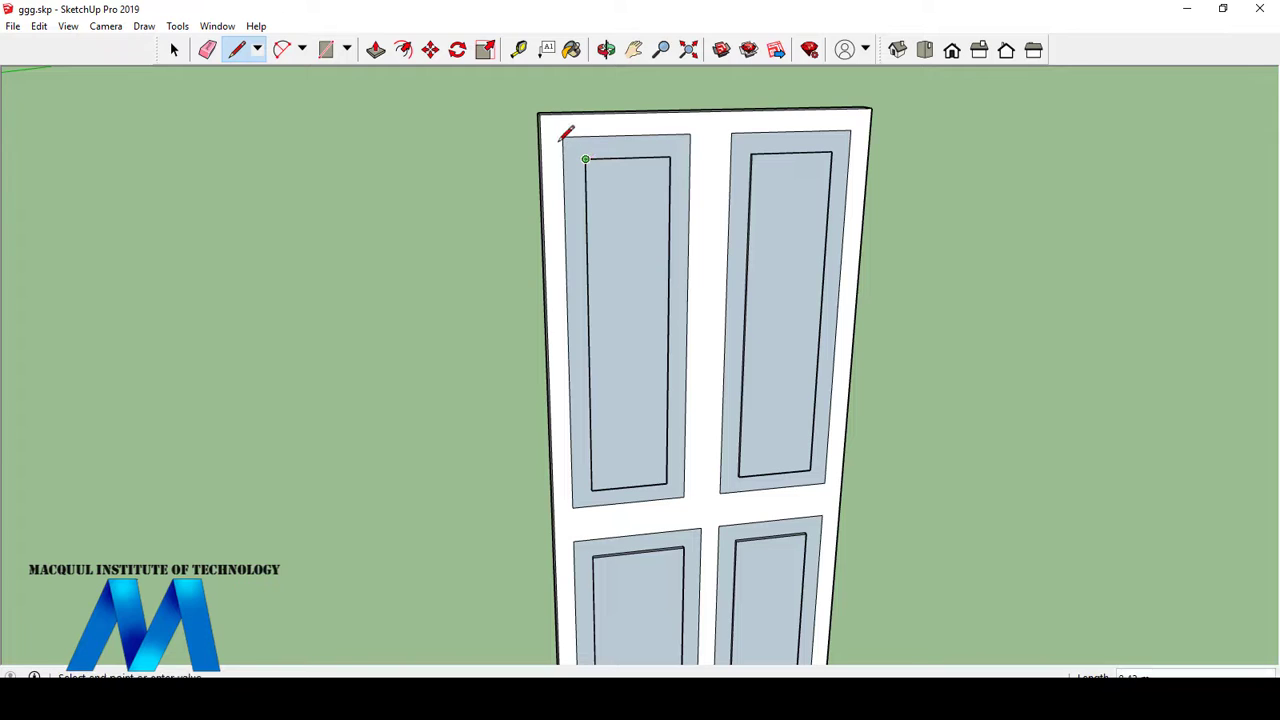
click(562, 137)
click(690, 135)
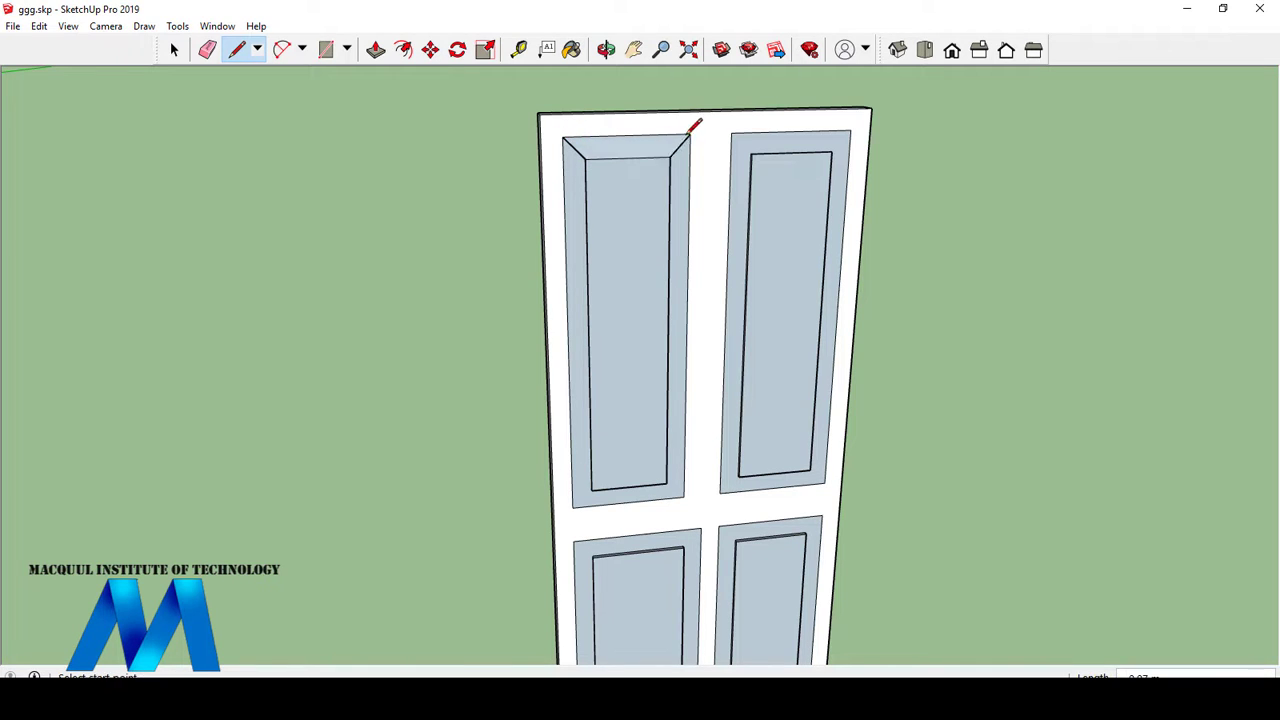
click(678, 508)
click(684, 495)
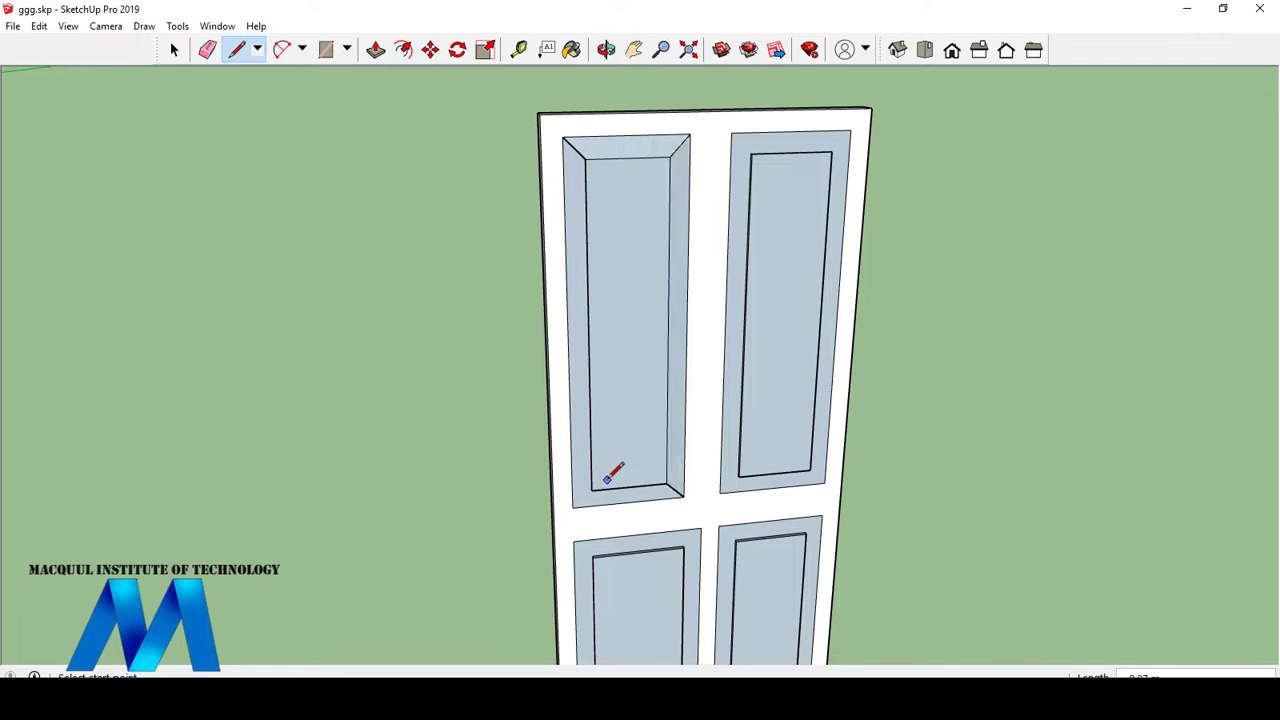
click(592, 489)
click(572, 507)
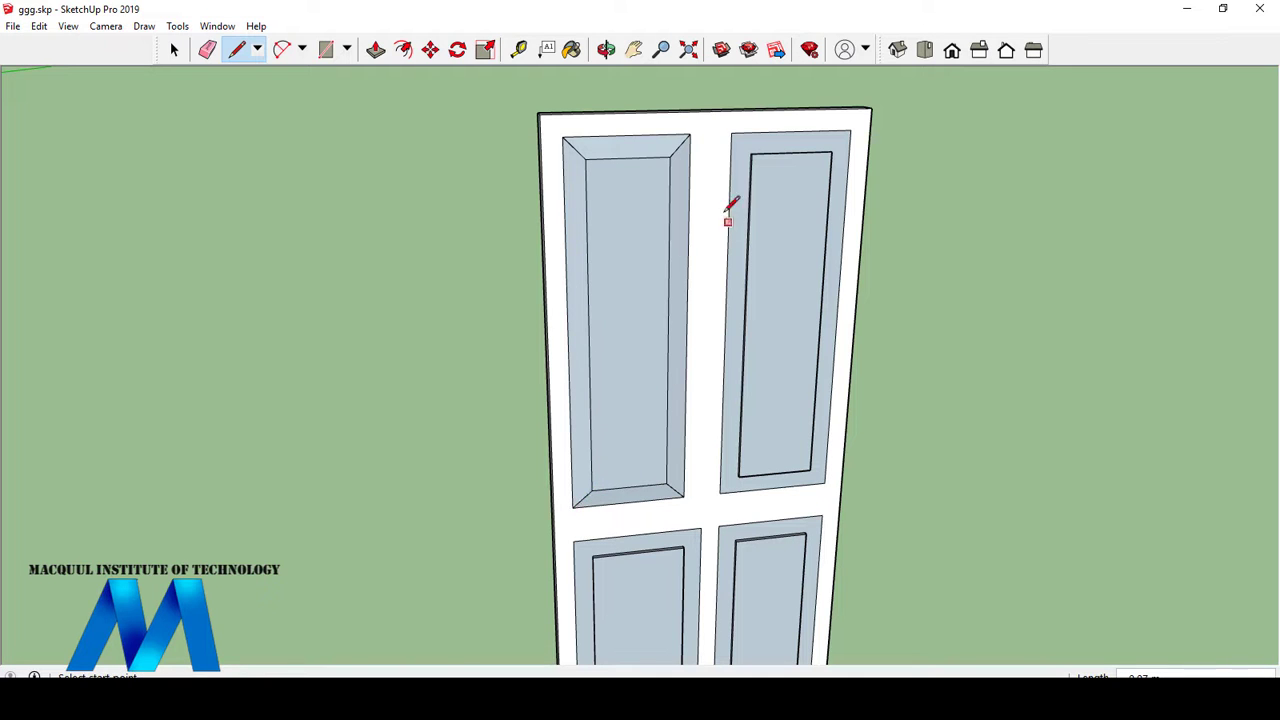
- Draw diagonal mitre lines across the border at all four corners of the upper-right panel
click(750, 153)
click(731, 132)
key(ctrl+z)
click(831, 151)
click(850, 131)
key(Escape)
click(751, 153)
click(731, 132)
key(Escape)
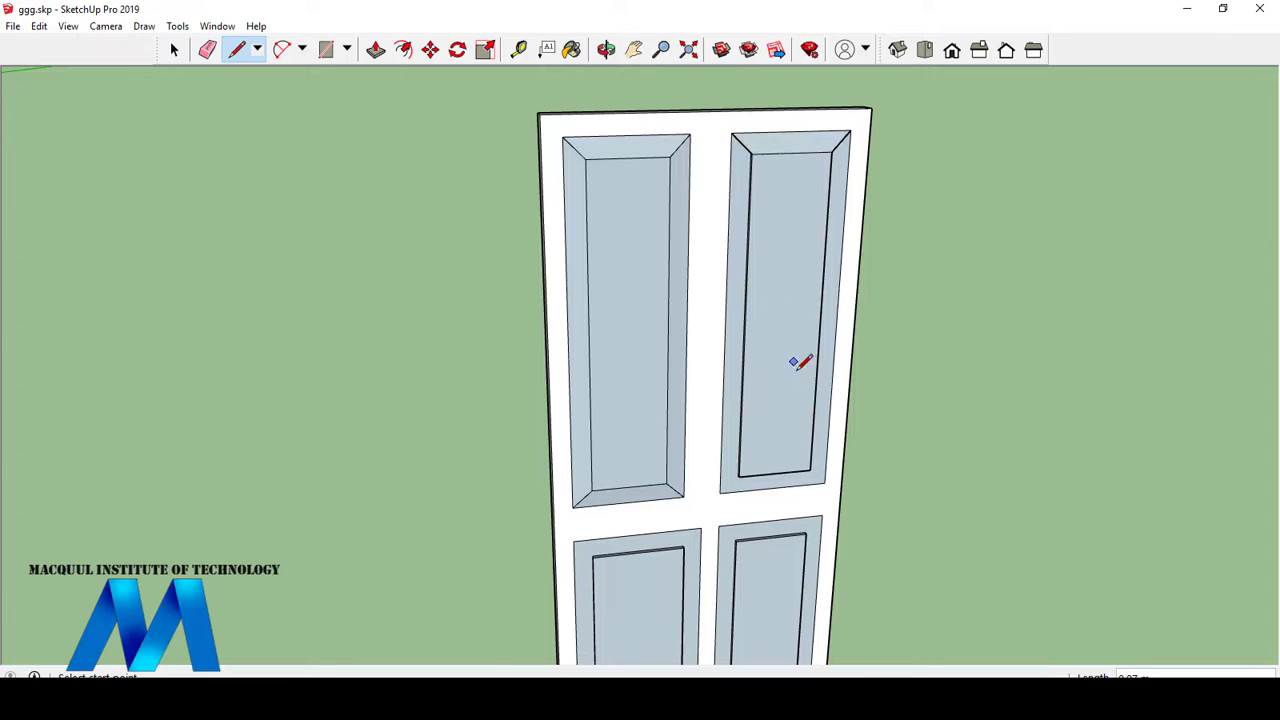
click(824, 482)
key(Escape)
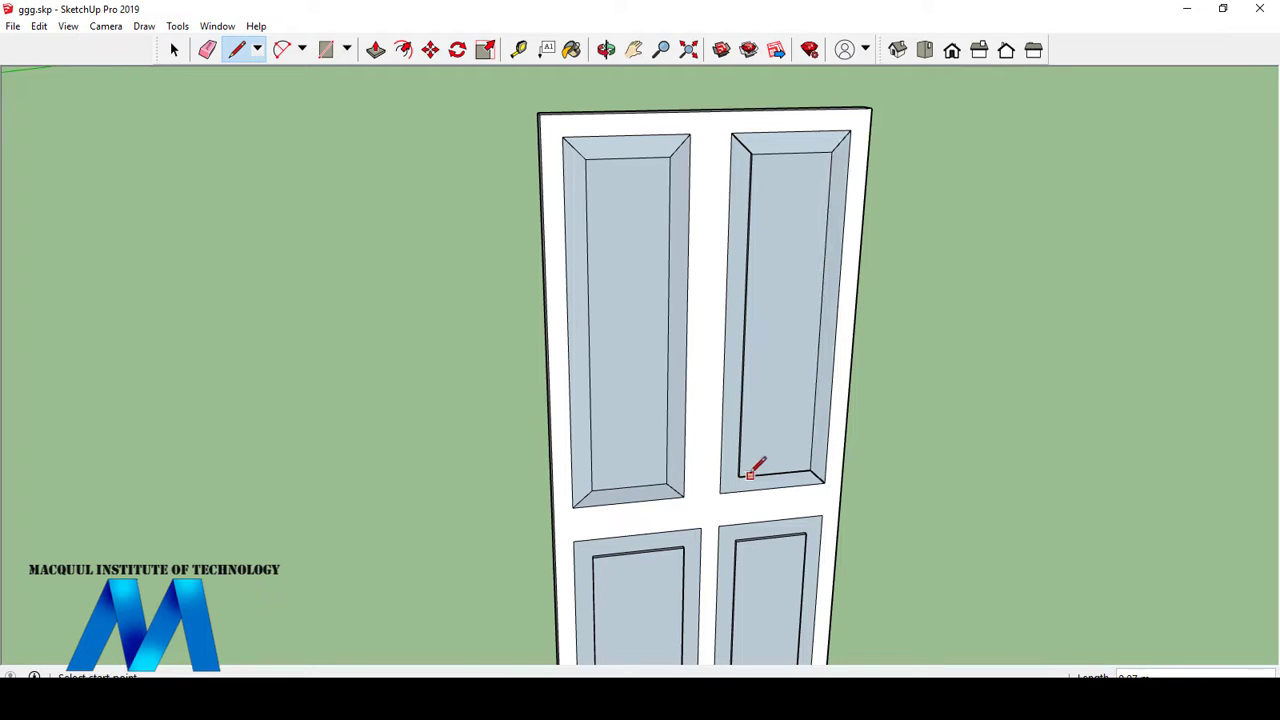
click(719, 493)
- Draw diagonal mitre lines across the border at the top corners of both lower panels
scroll(726, 323, down, 5)
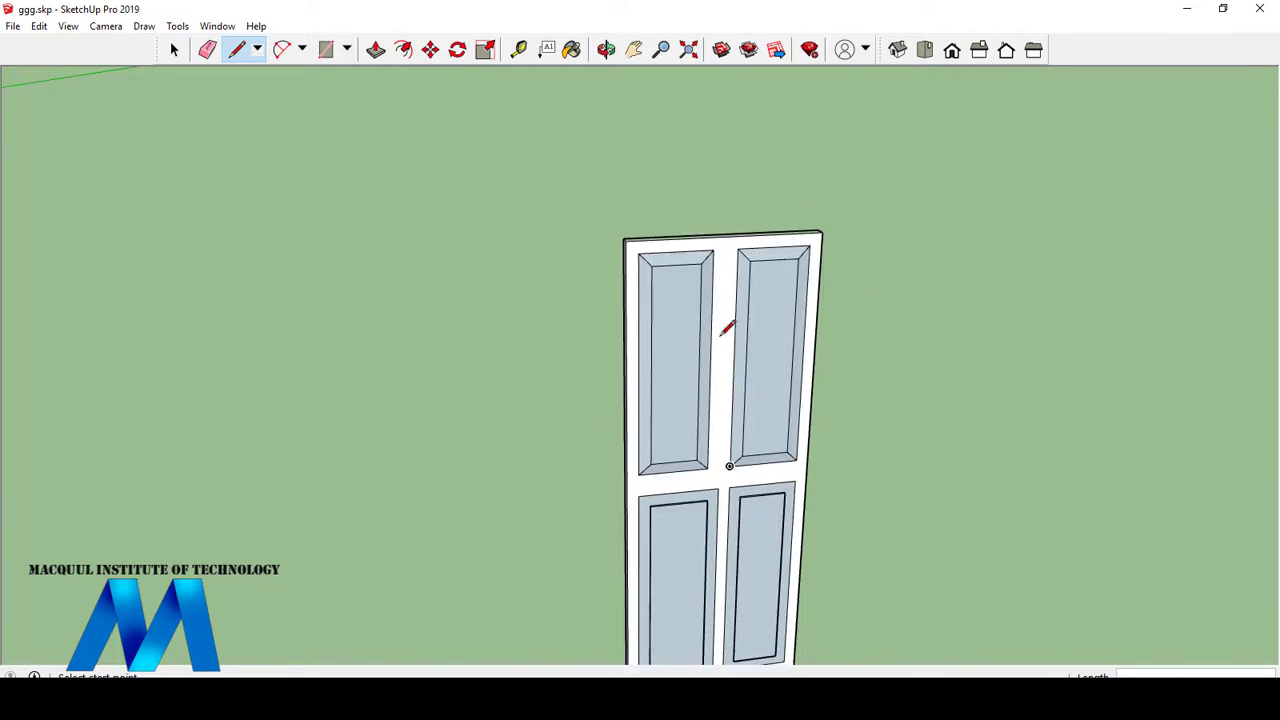
scroll(709, 520, up, 6)
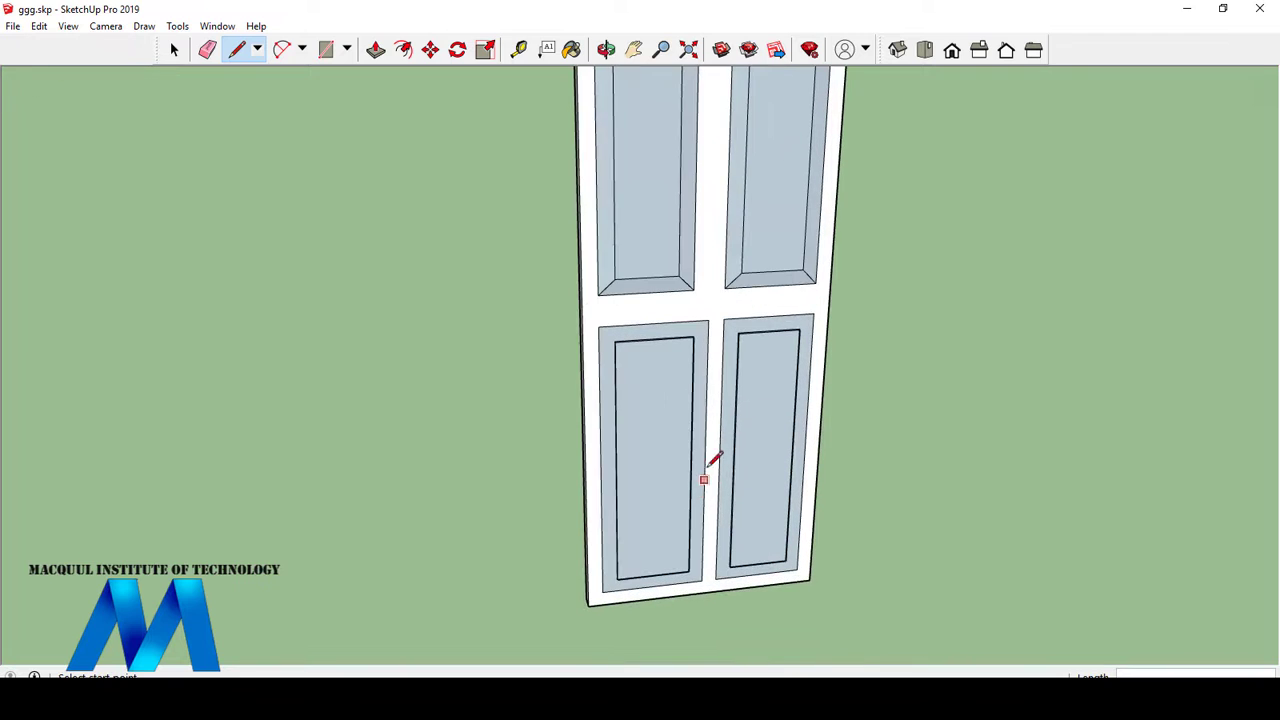
click(799, 329)
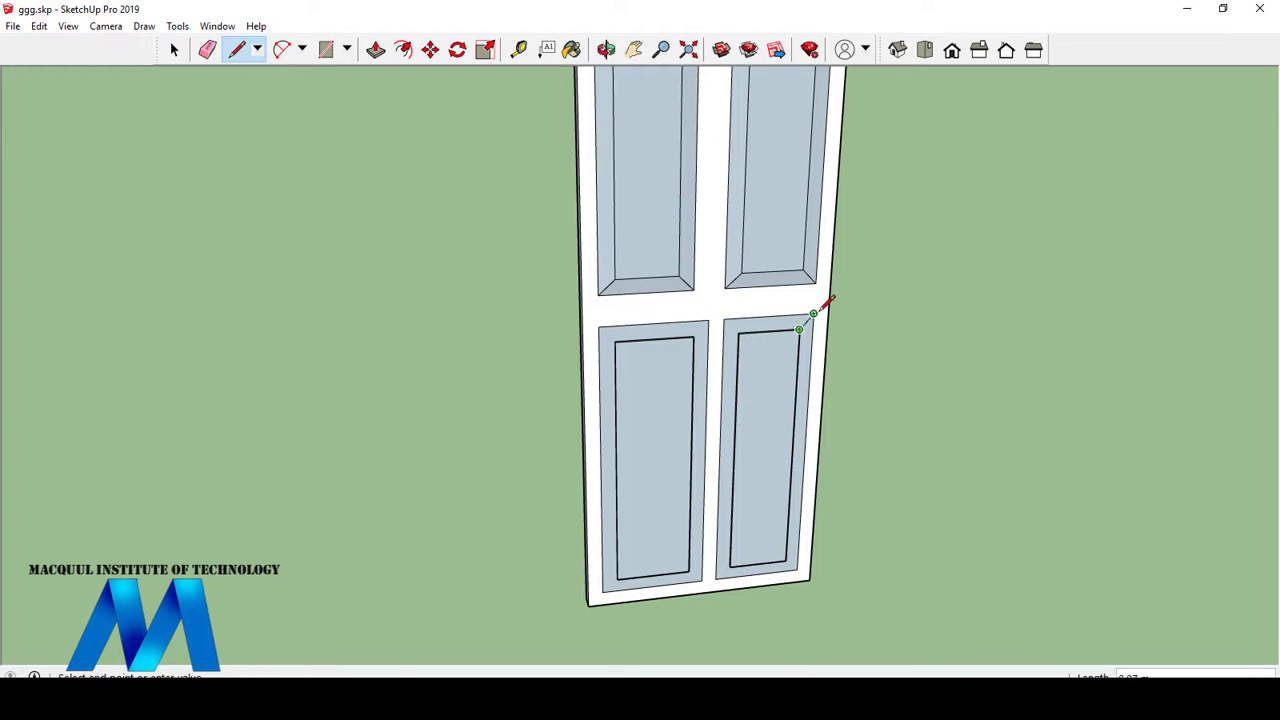
click(738, 333)
click(738, 333)
click(723, 319)
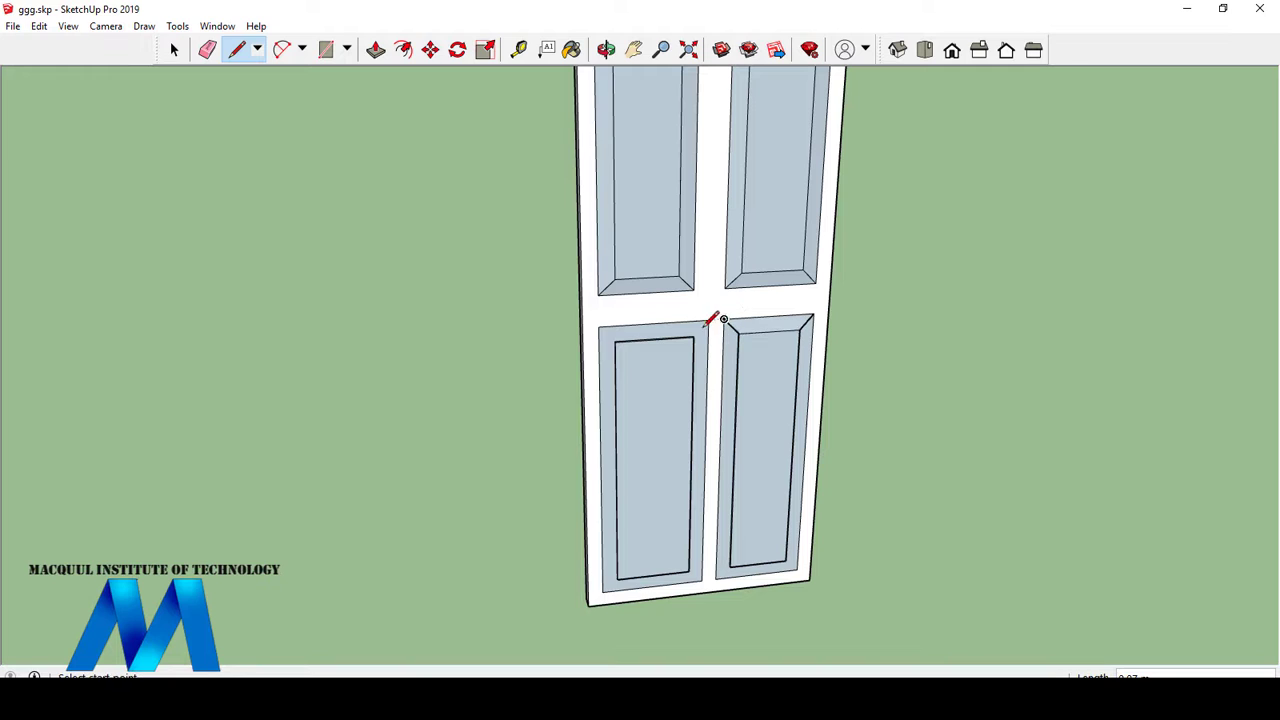
click(707, 321)
click(600, 328)
- Draw mitre lines at the lower-left panel's outer bottom corner and at both bottom corners of the lower-right panel
click(617, 578)
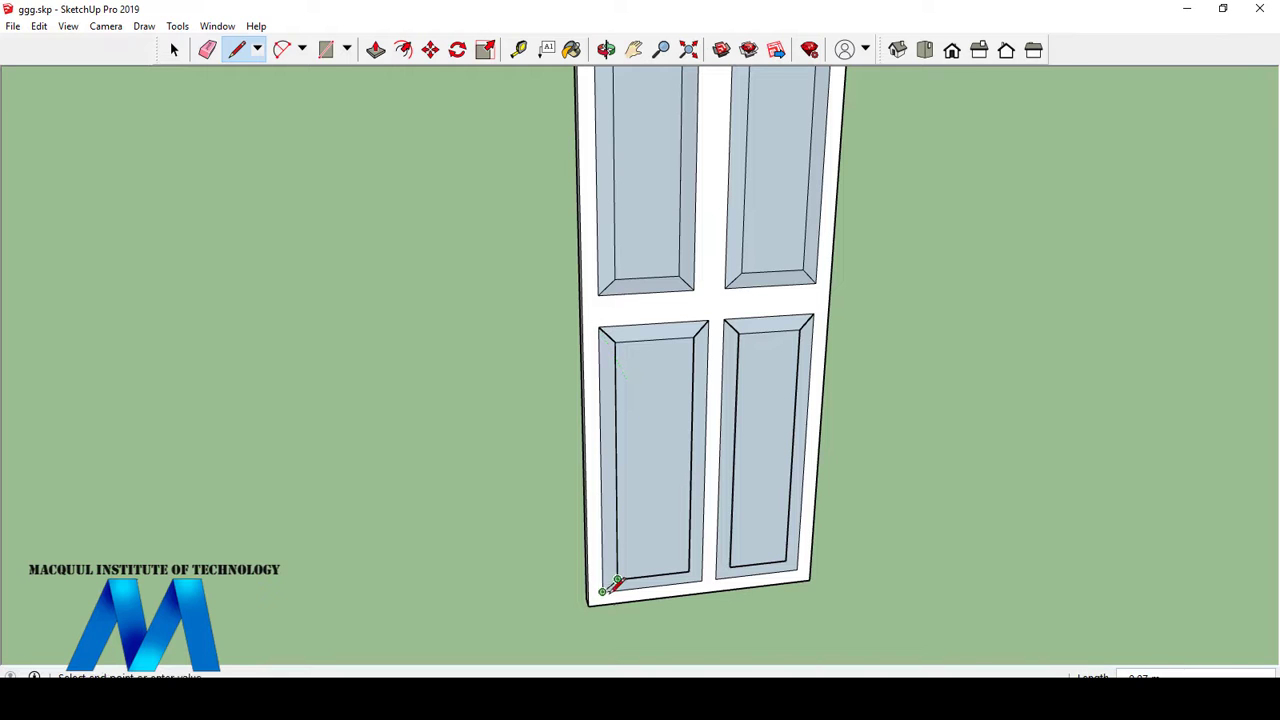
click(602, 591)
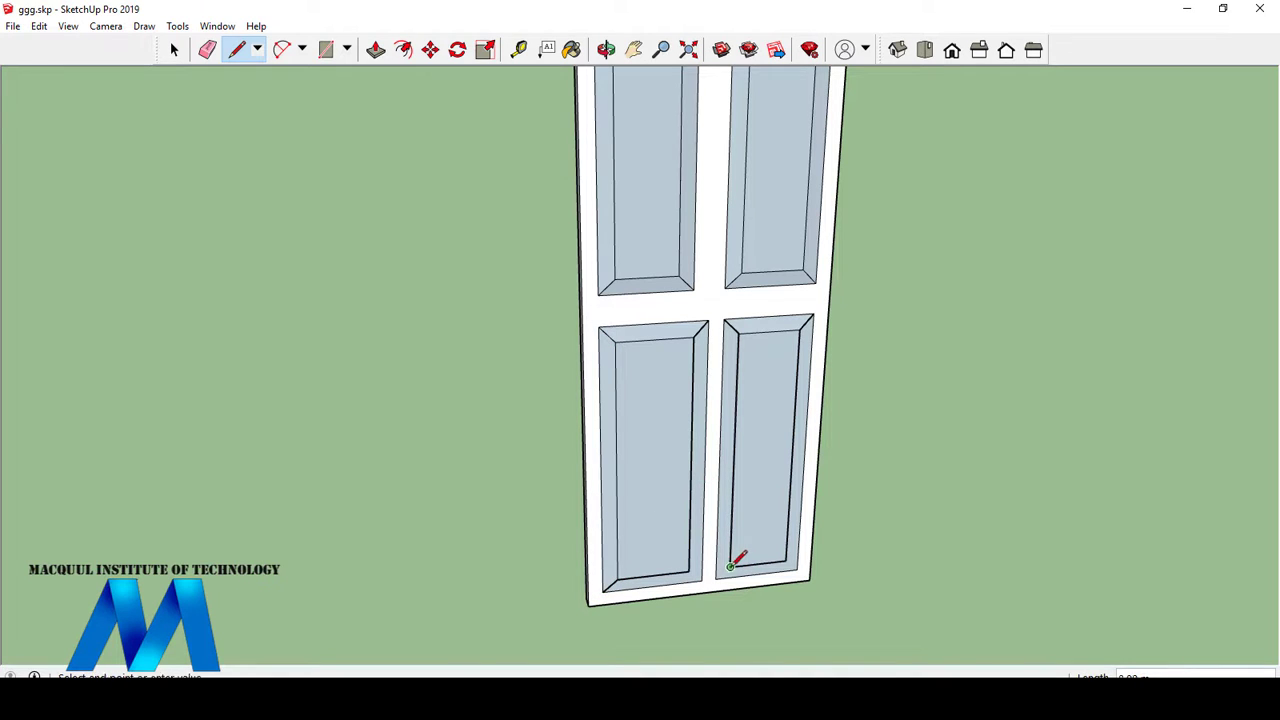
click(717, 577)
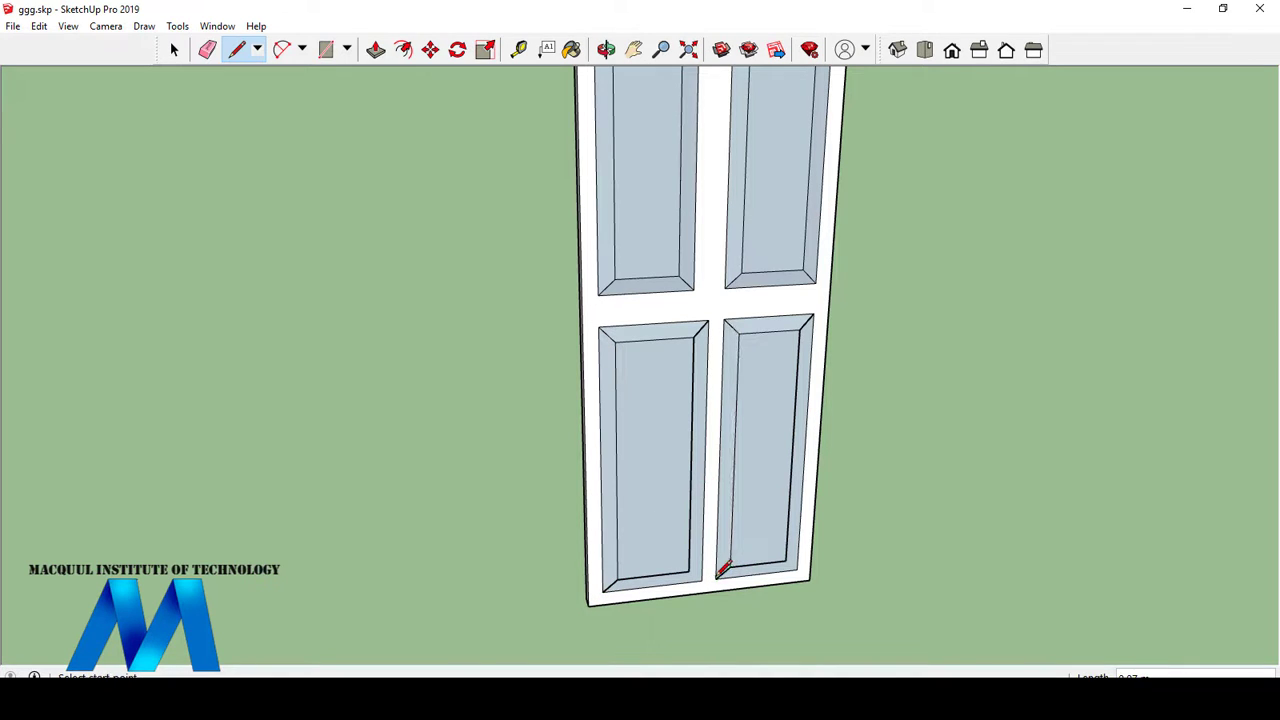
click(787, 561)
- Paint the door's front frame face and the four inner panels with the Wood Bamboo material
scroll(737, 277, down, 5)
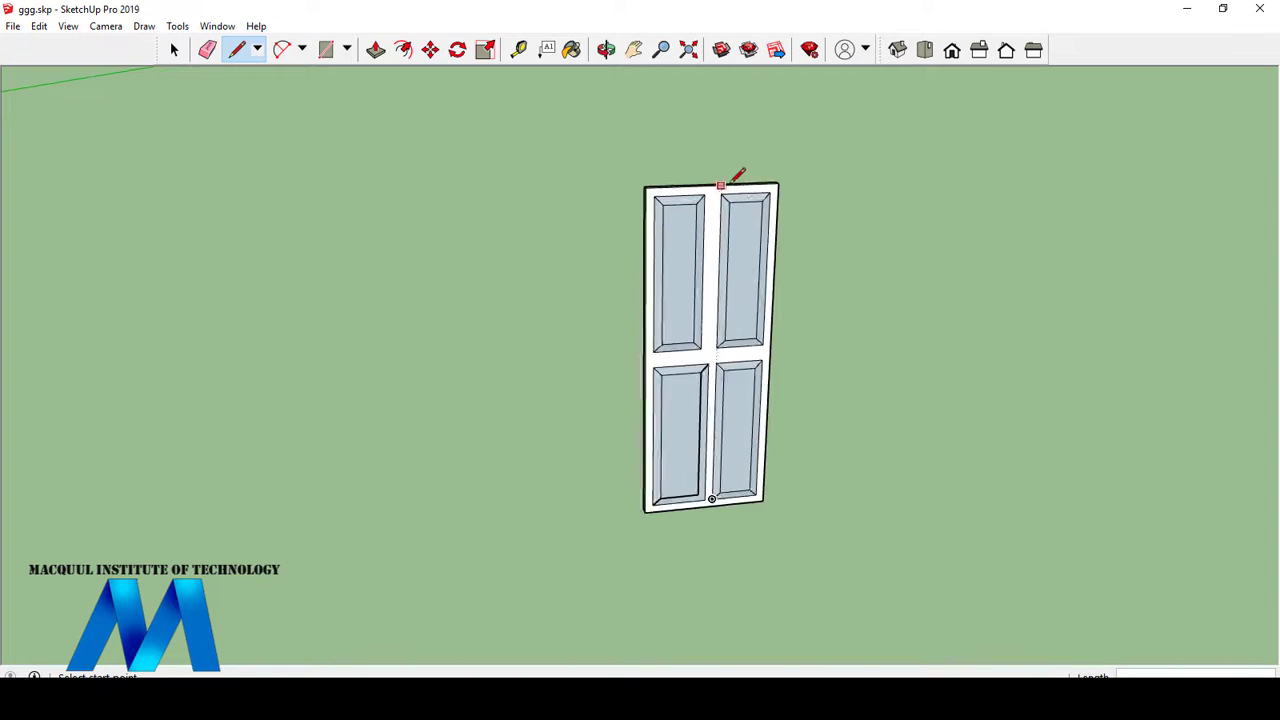
scroll(700, 160, up, 3)
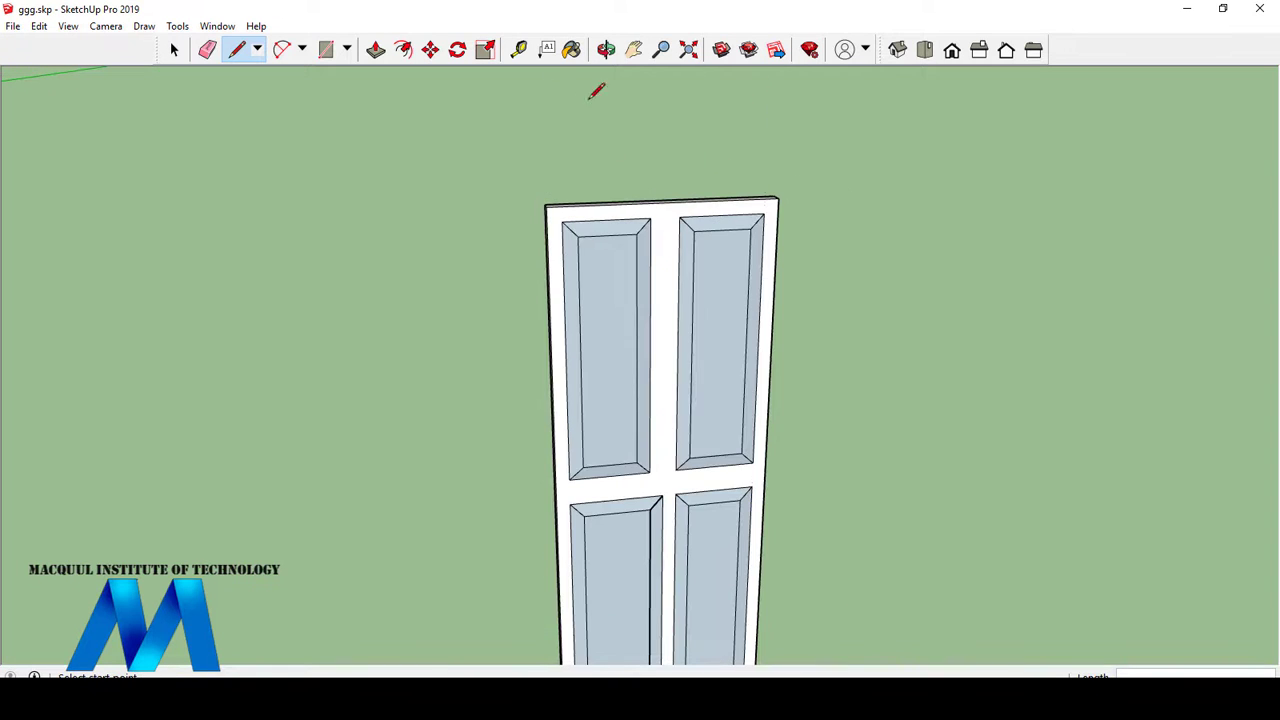
click(571, 49)
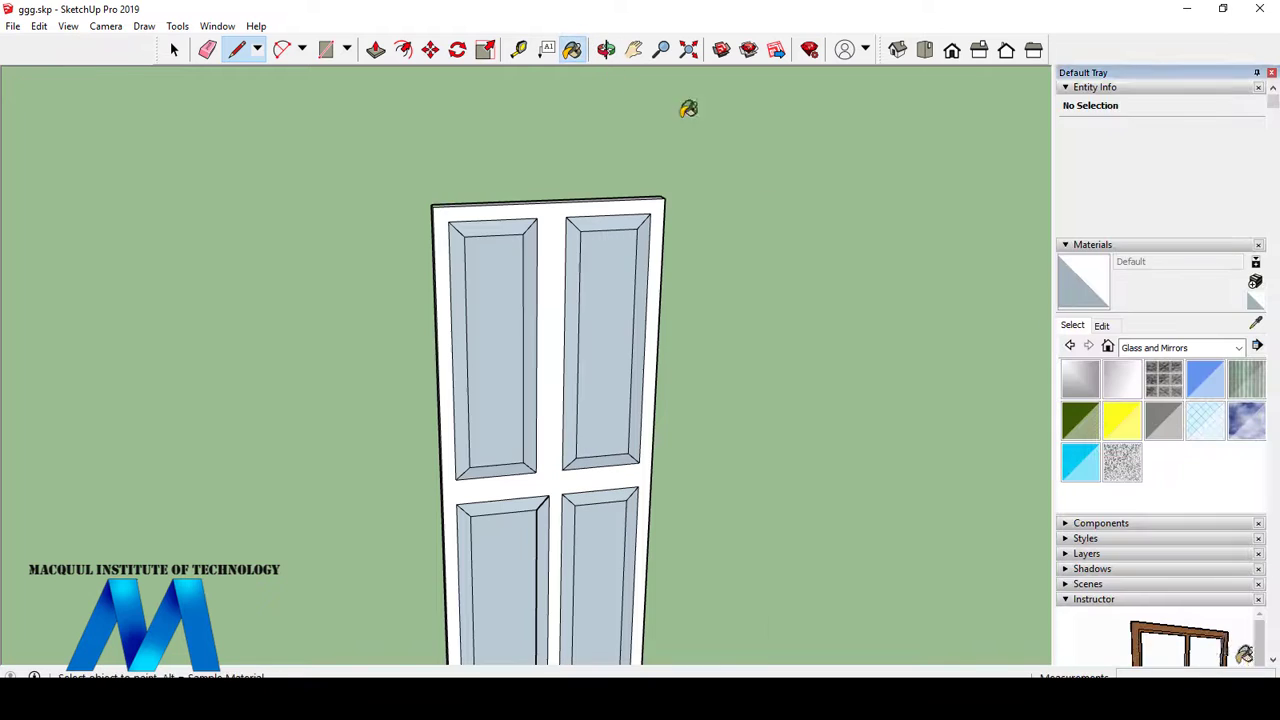
click(1160, 347)
click(1146, 557)
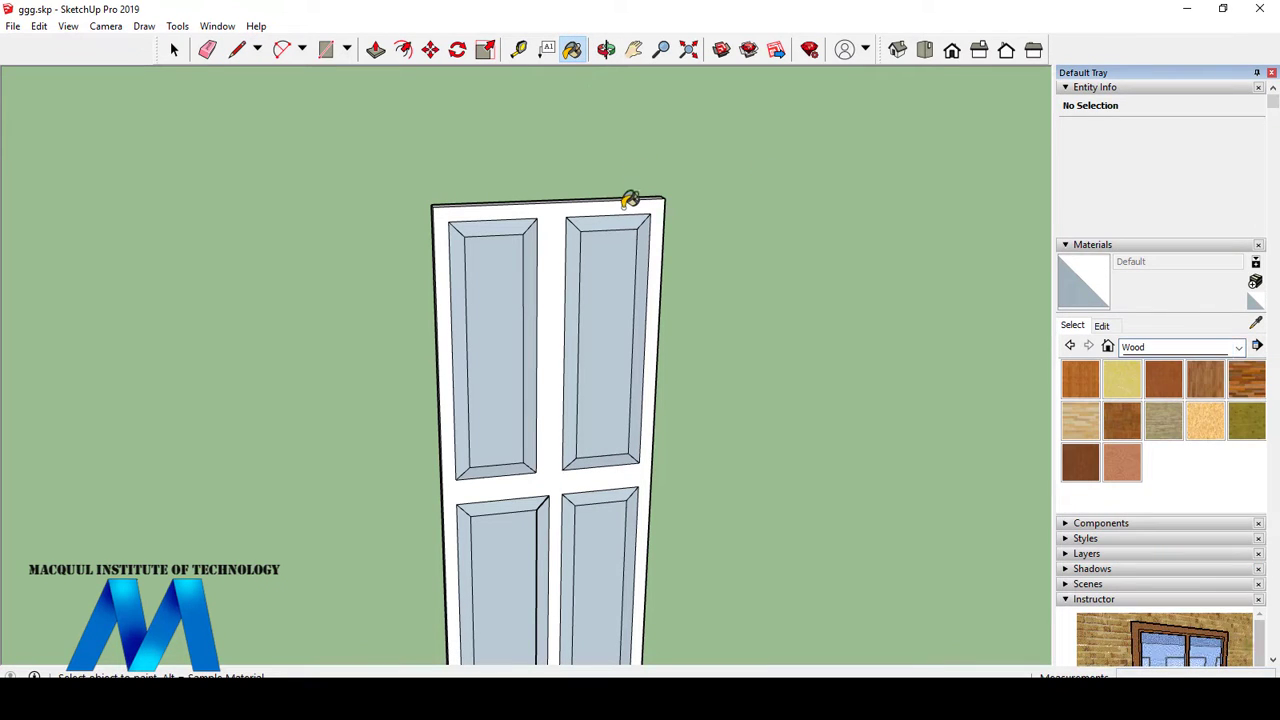
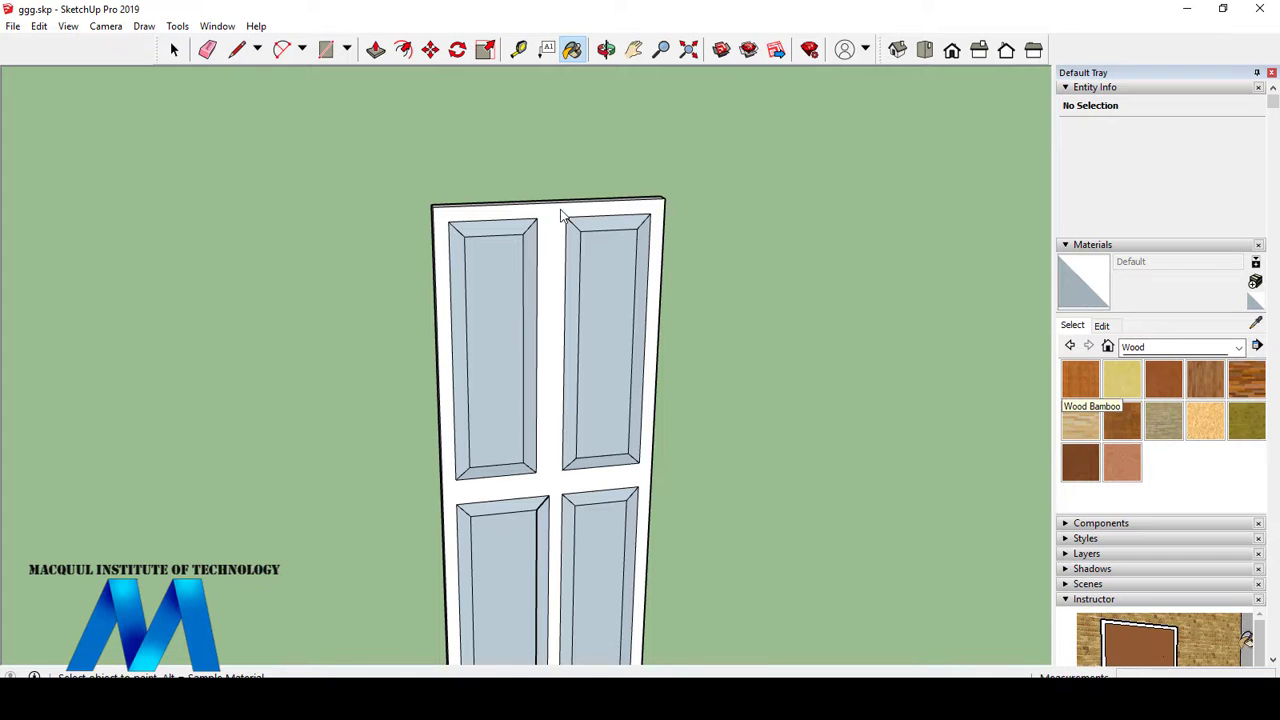
click(1094, 383)
click(538, 238)
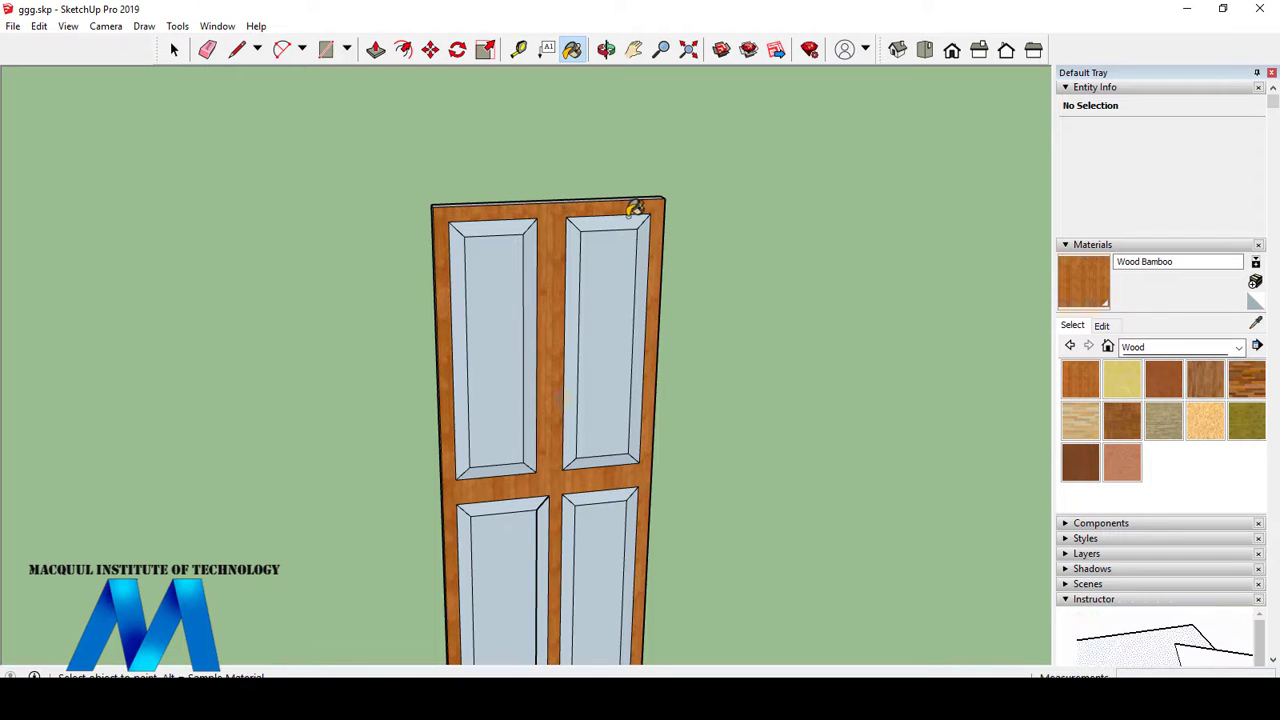
click(614, 284)
click(507, 360)
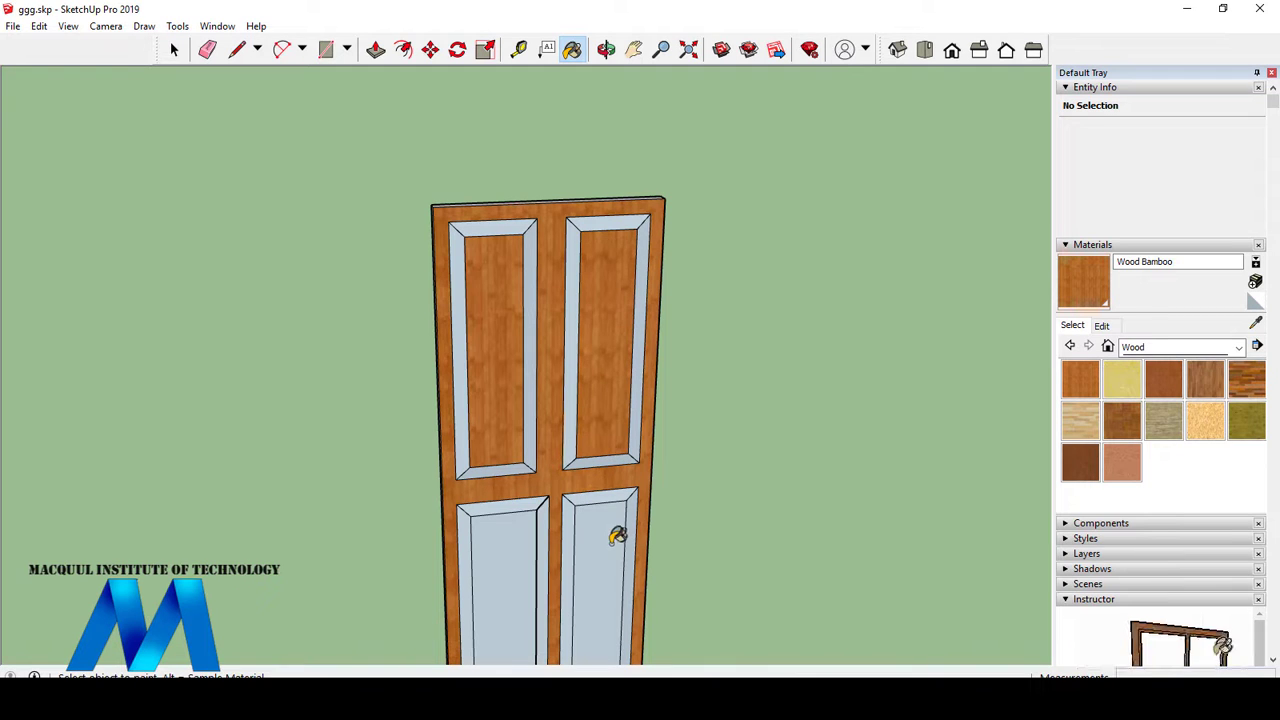
click(618, 526)
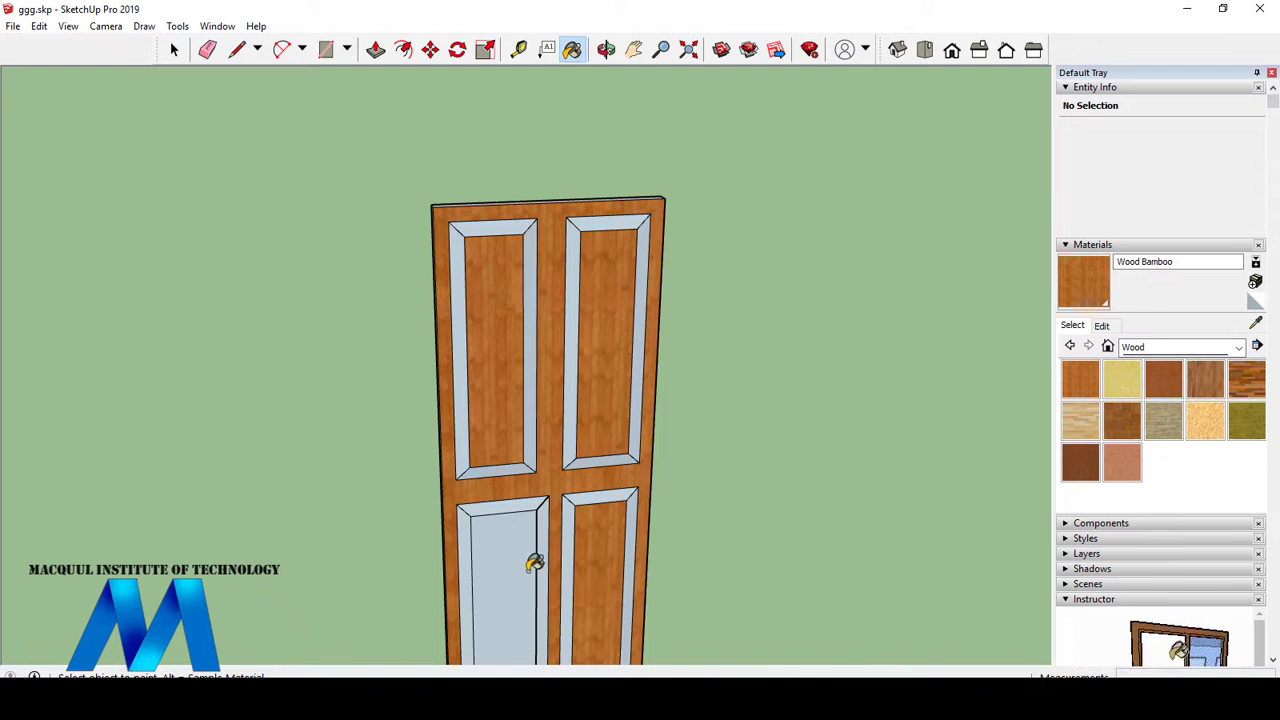
- Paint all border strips around the two upper panels with the named colour 0009_Linen
click(1148, 348)
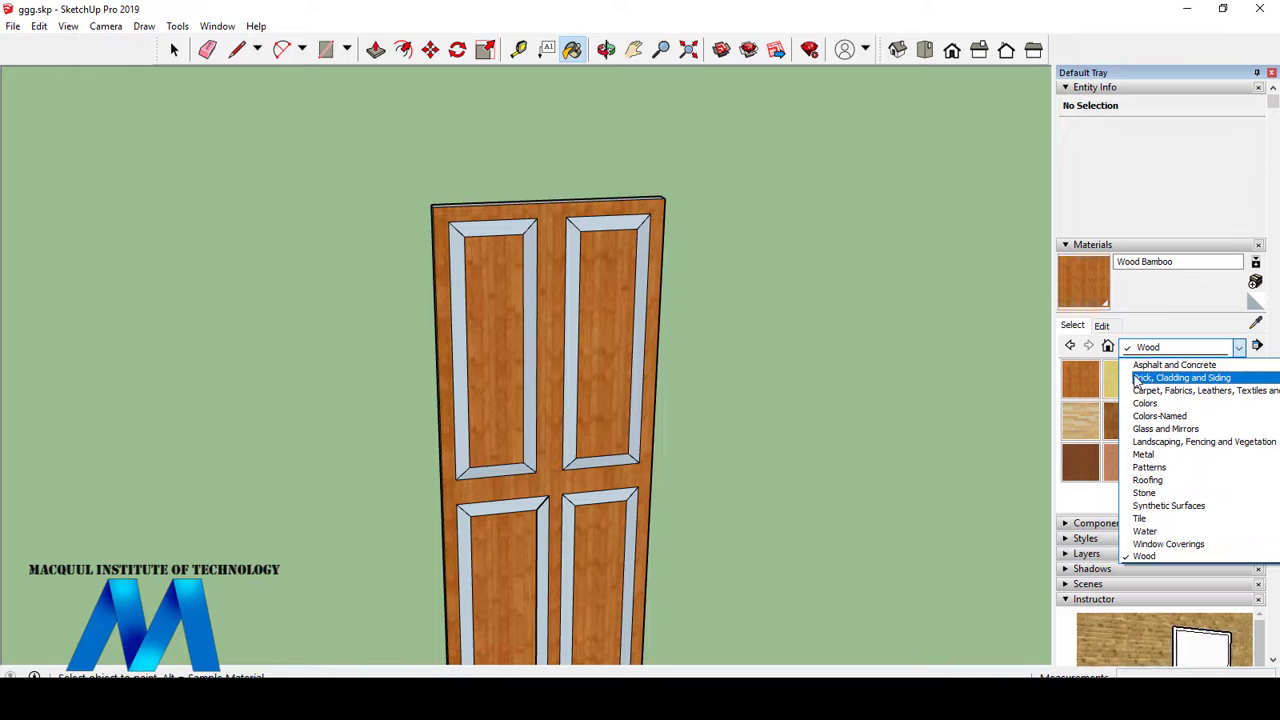
click(1189, 416)
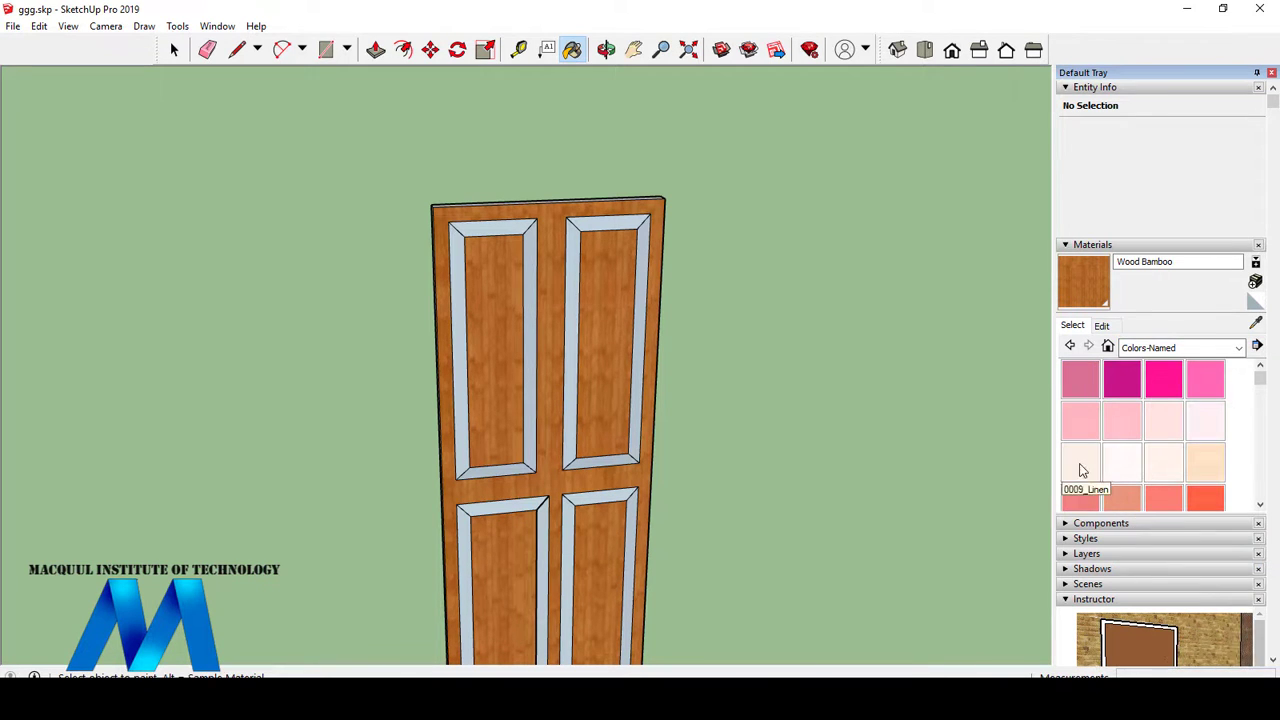
click(1080, 465)
click(645, 250)
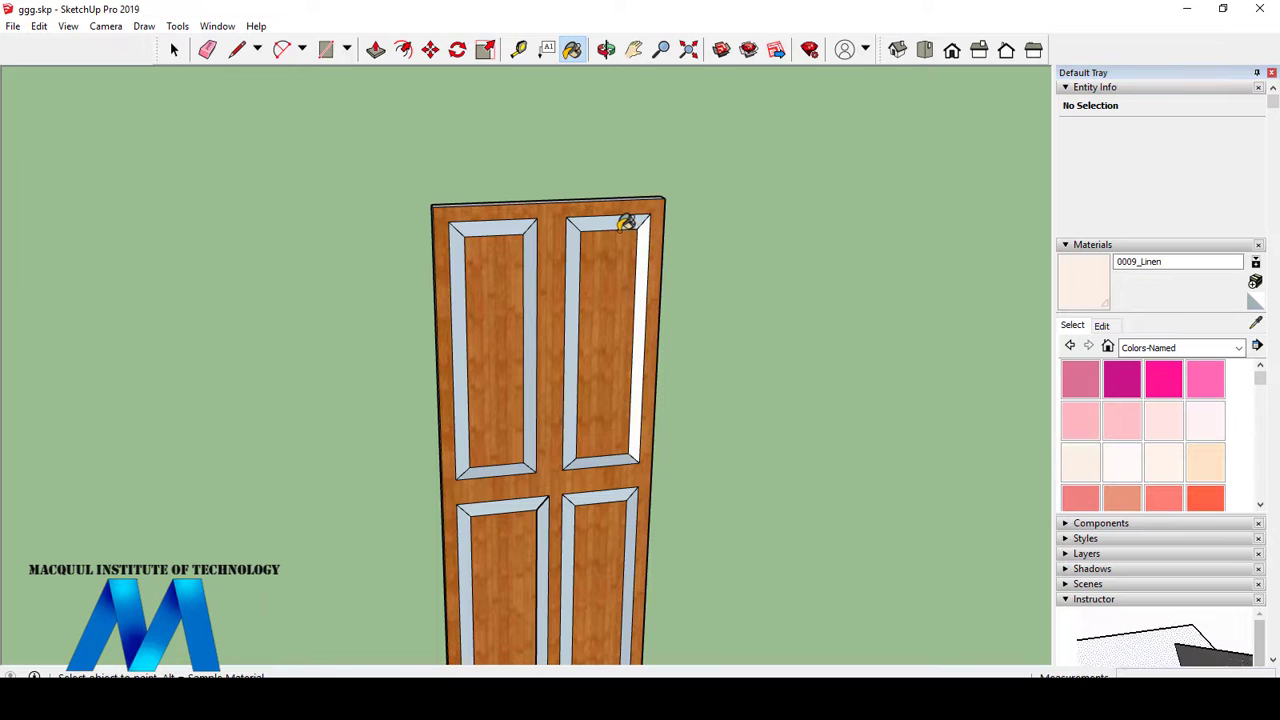
click(605, 222)
click(575, 256)
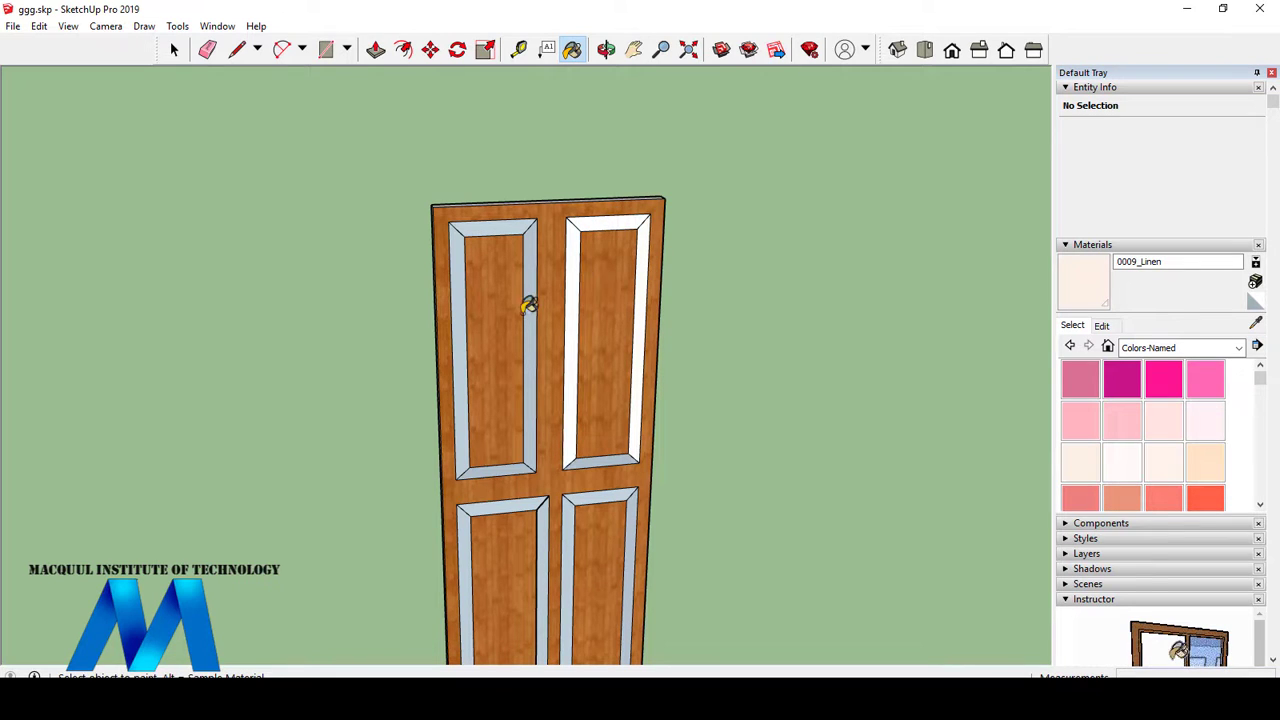
click(529, 300)
click(509, 224)
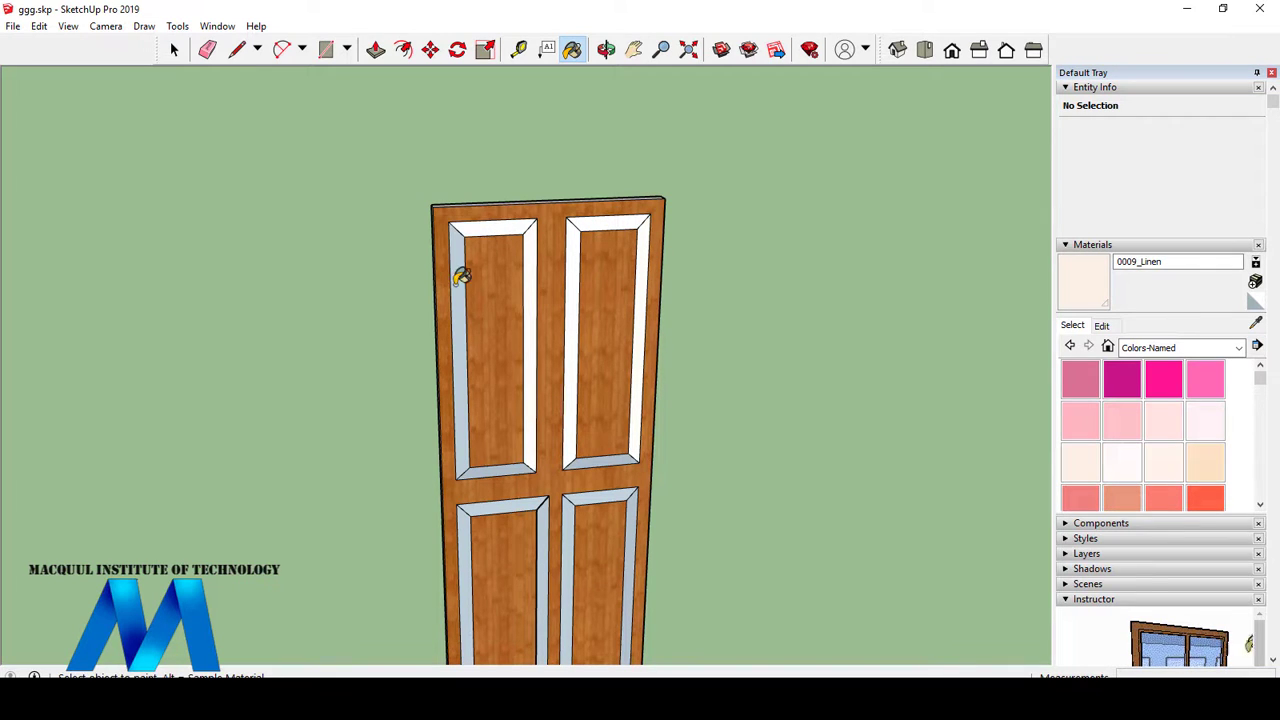
click(460, 285)
click(518, 470)
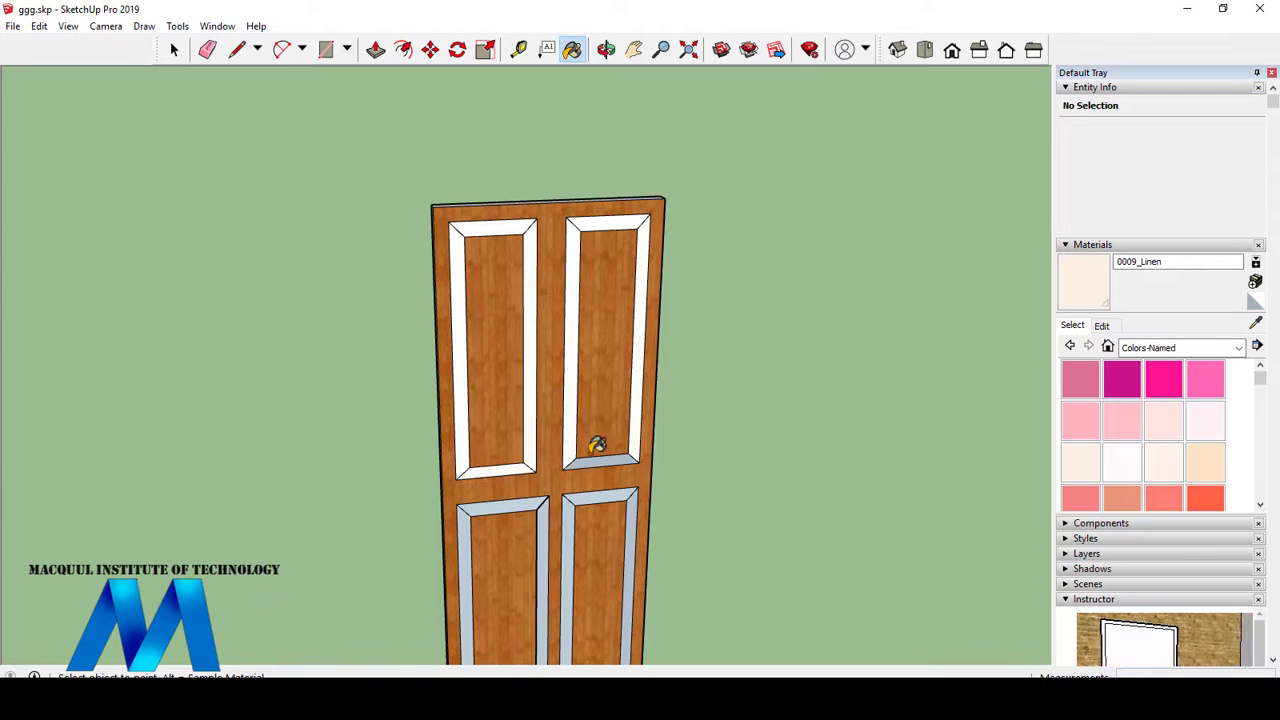
click(603, 458)
- Paint all border strips around the two lower panels with 0009_Linen
click(579, 507)
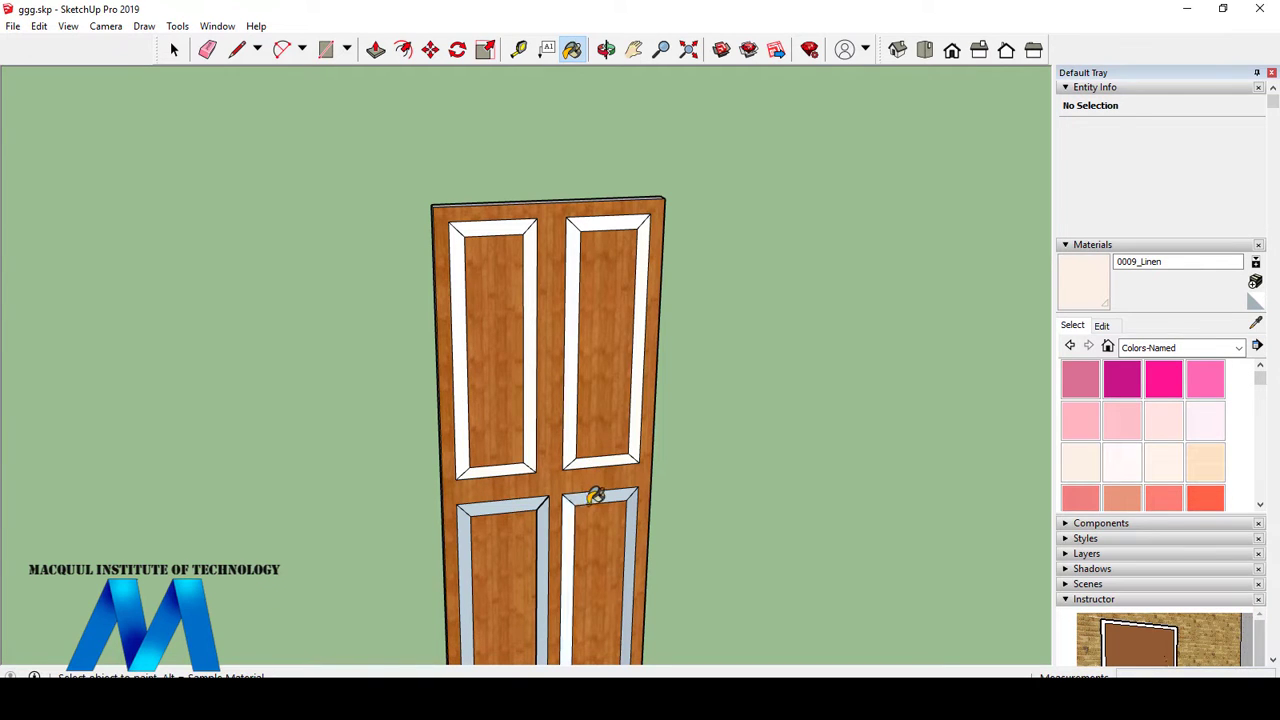
click(622, 493)
click(632, 510)
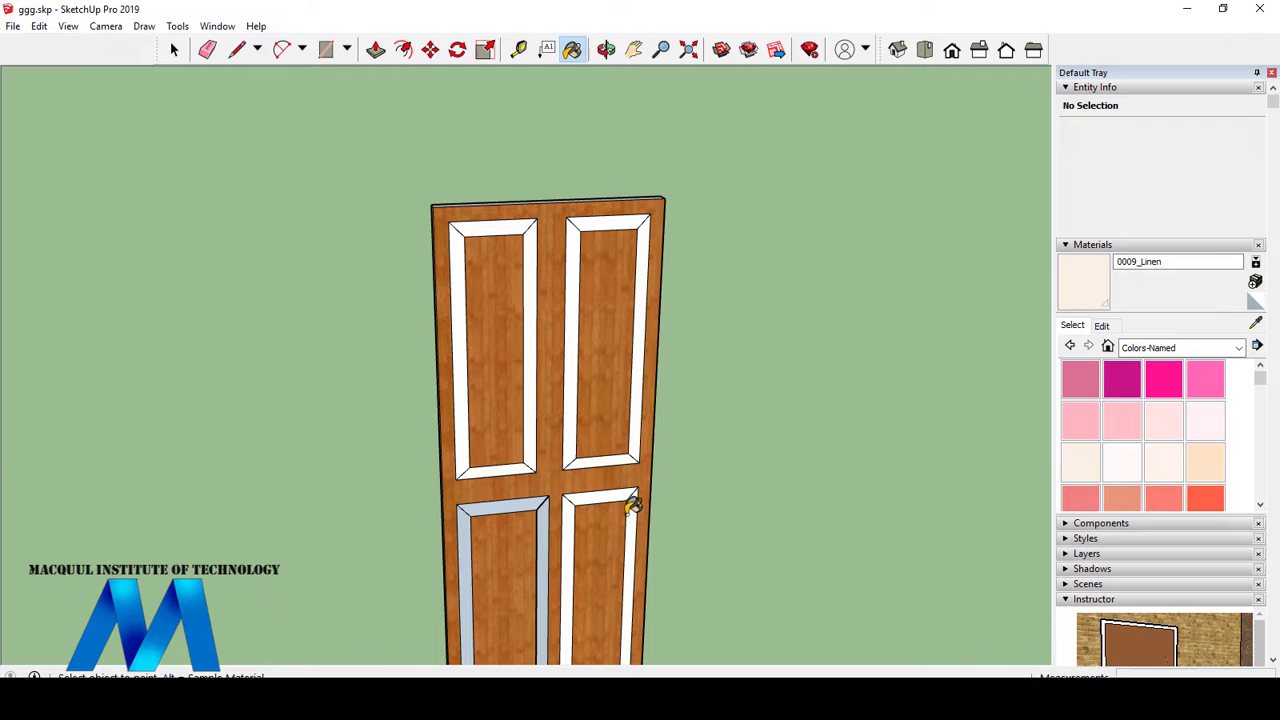
click(546, 543)
click(510, 510)
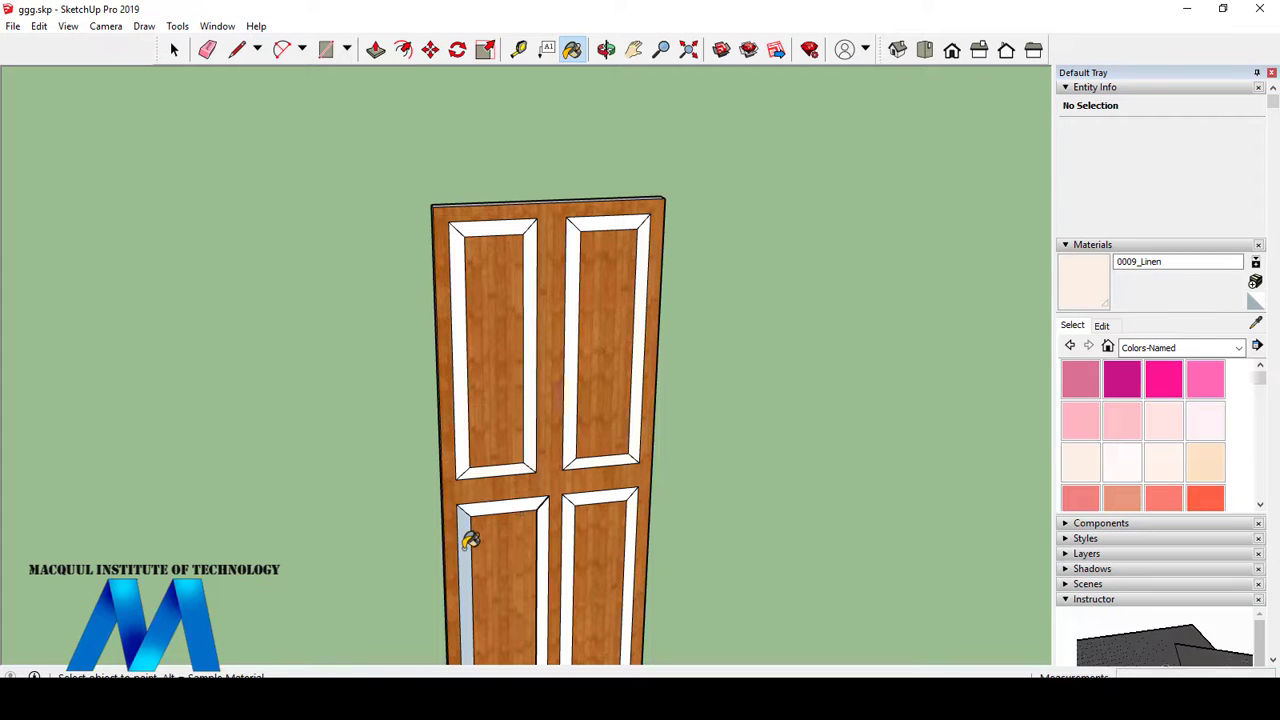
click(466, 535)
scroll(511, 538, down, 4)
scroll(532, 590, up, 5)
click(516, 598)
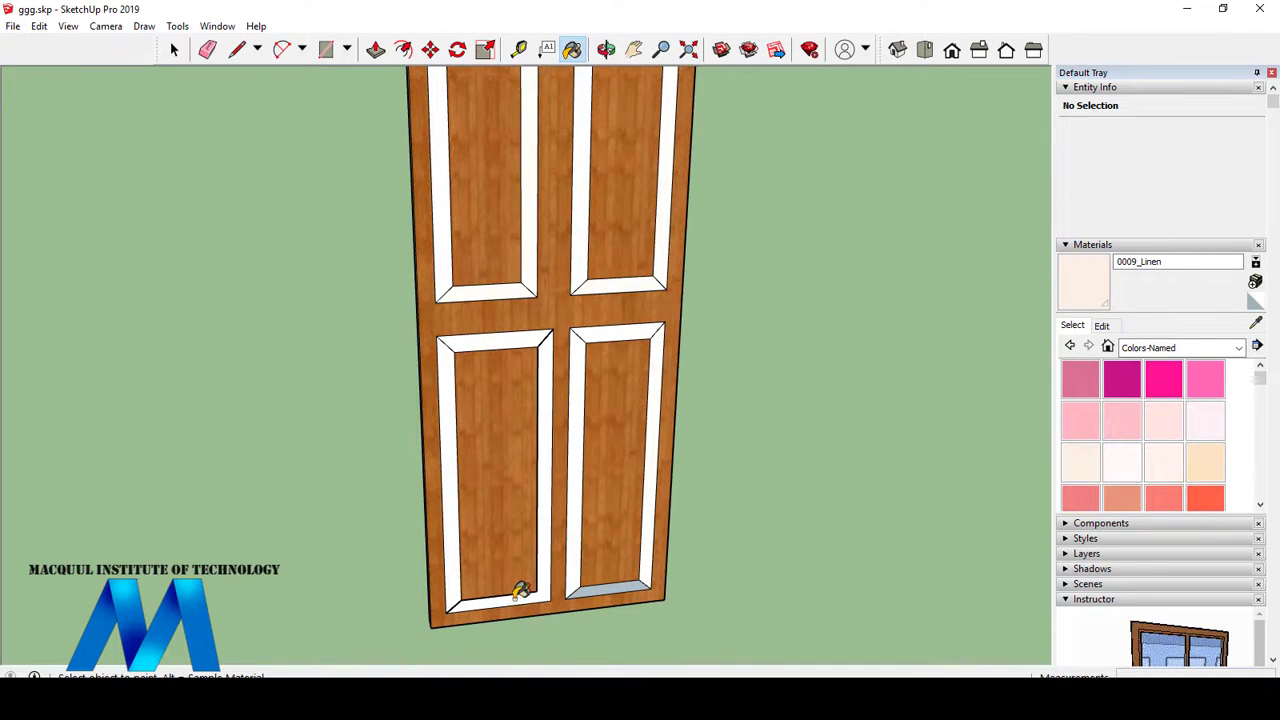
click(610, 585)
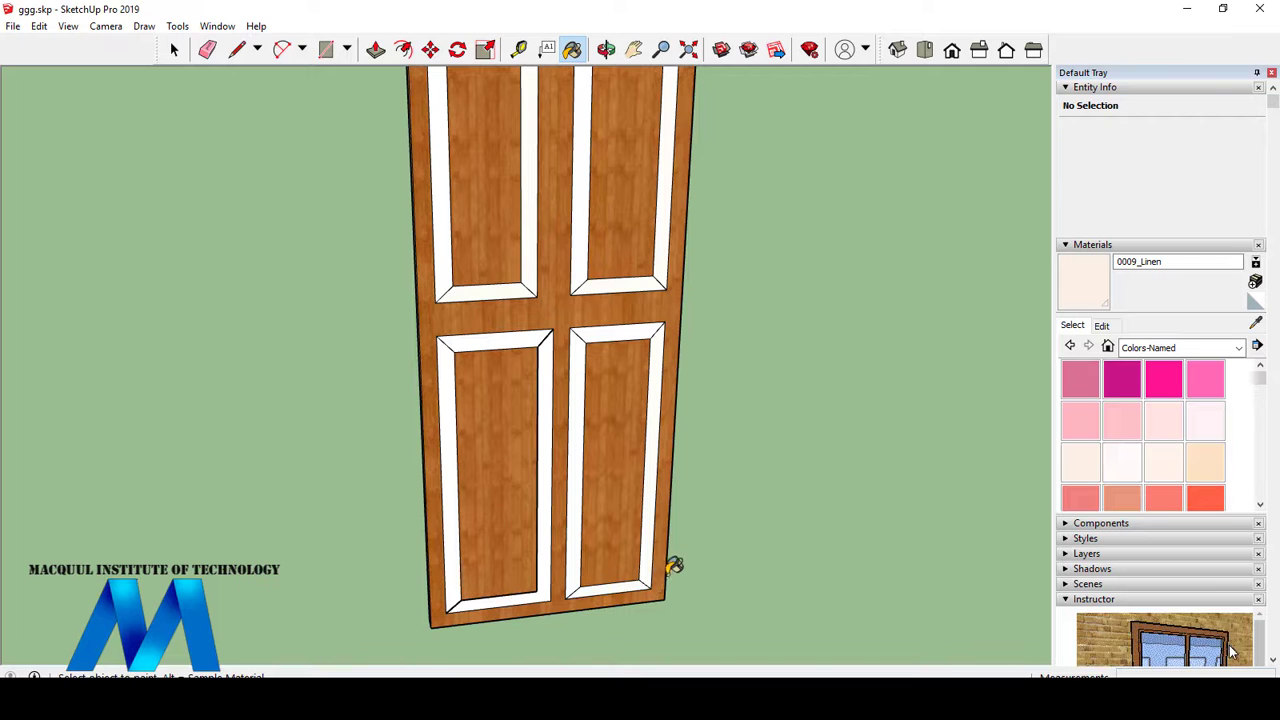
- Examine the back side of the door
scroll(674, 563, down, 5)
key(o)
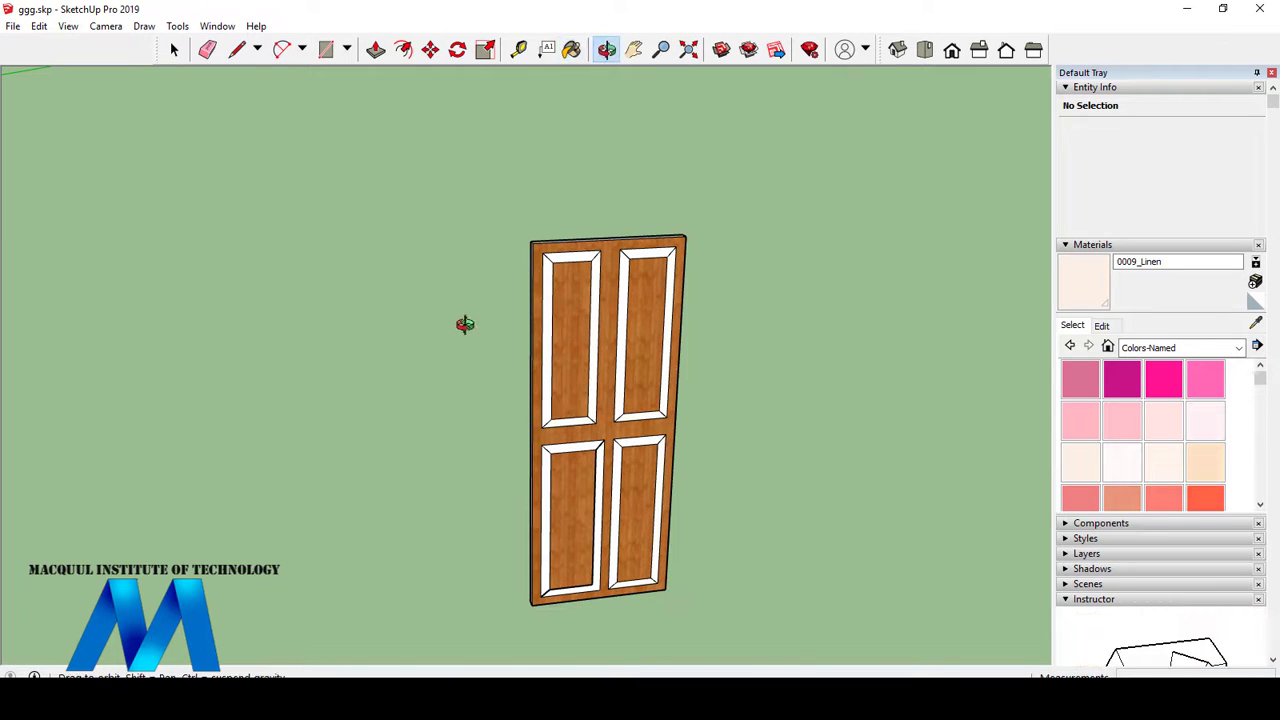
drag(466, 323, 774, 563)
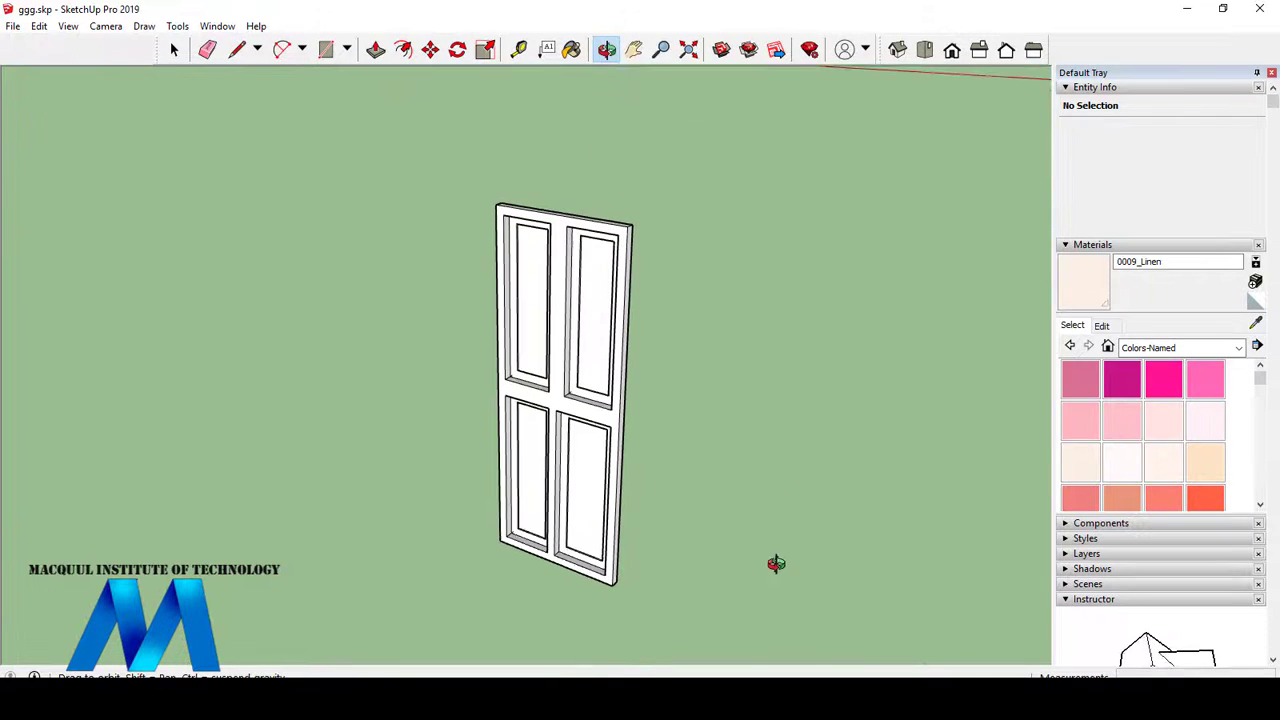
- Draw rectangles over the two upper recessed panels on the back of the door to close them flush
scroll(540, 288, up, 3)
scroll(565, 315, down, 1)
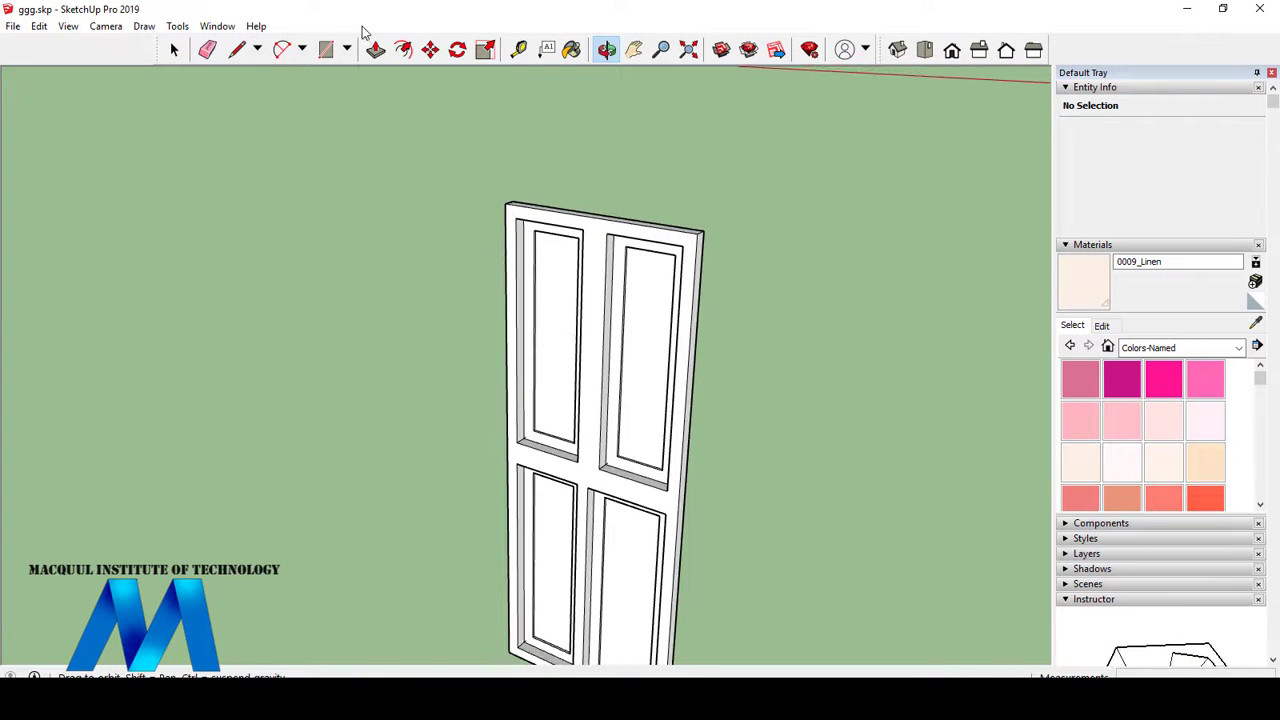
click(327, 49)
click(515, 218)
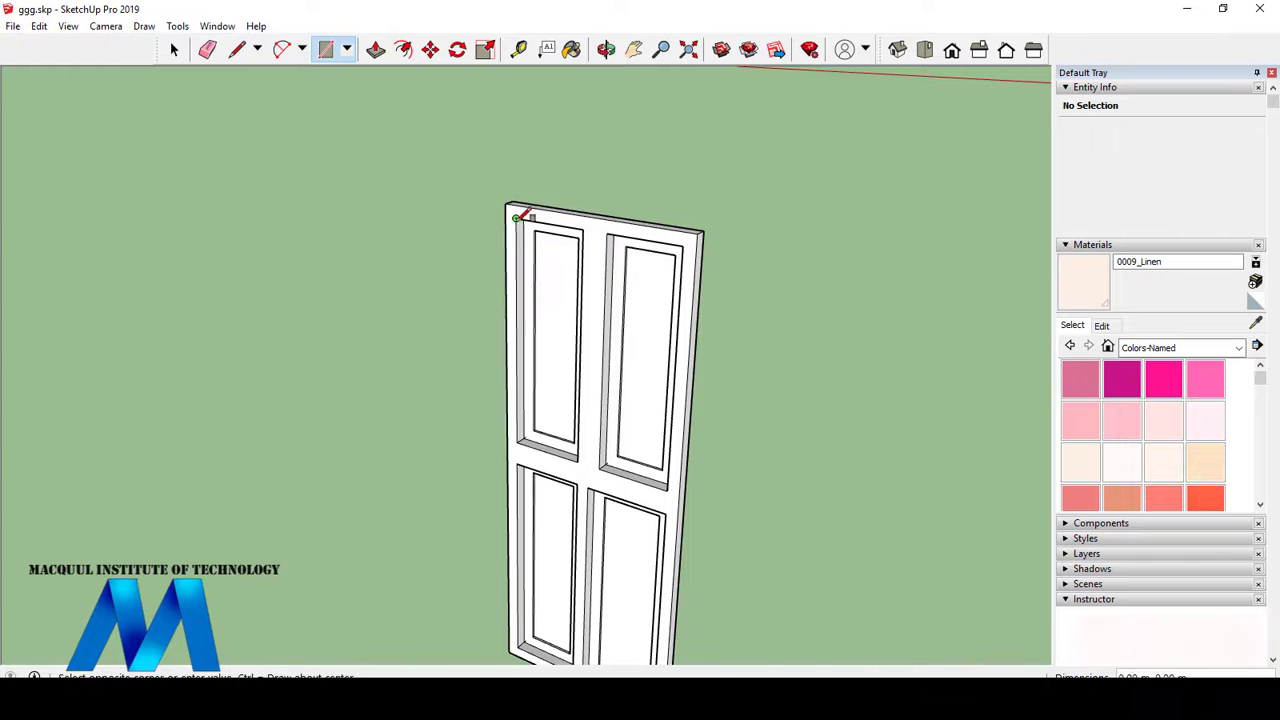
click(578, 461)
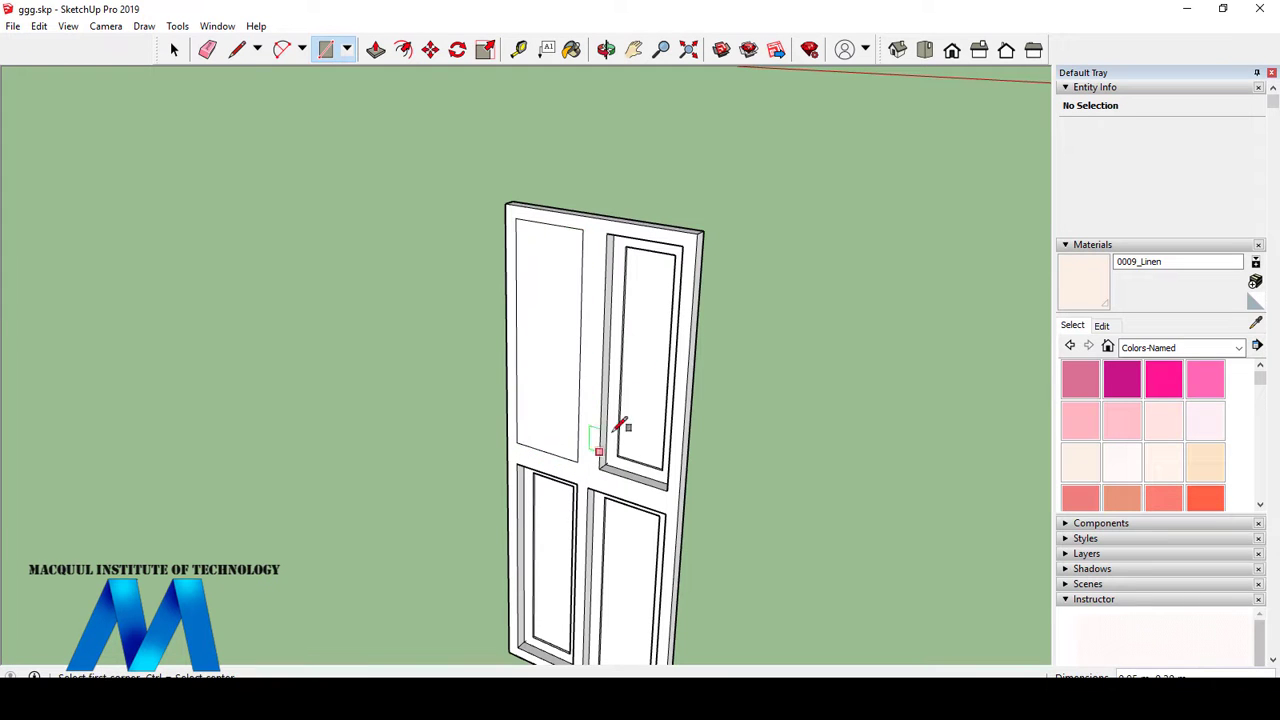
click(606, 234)
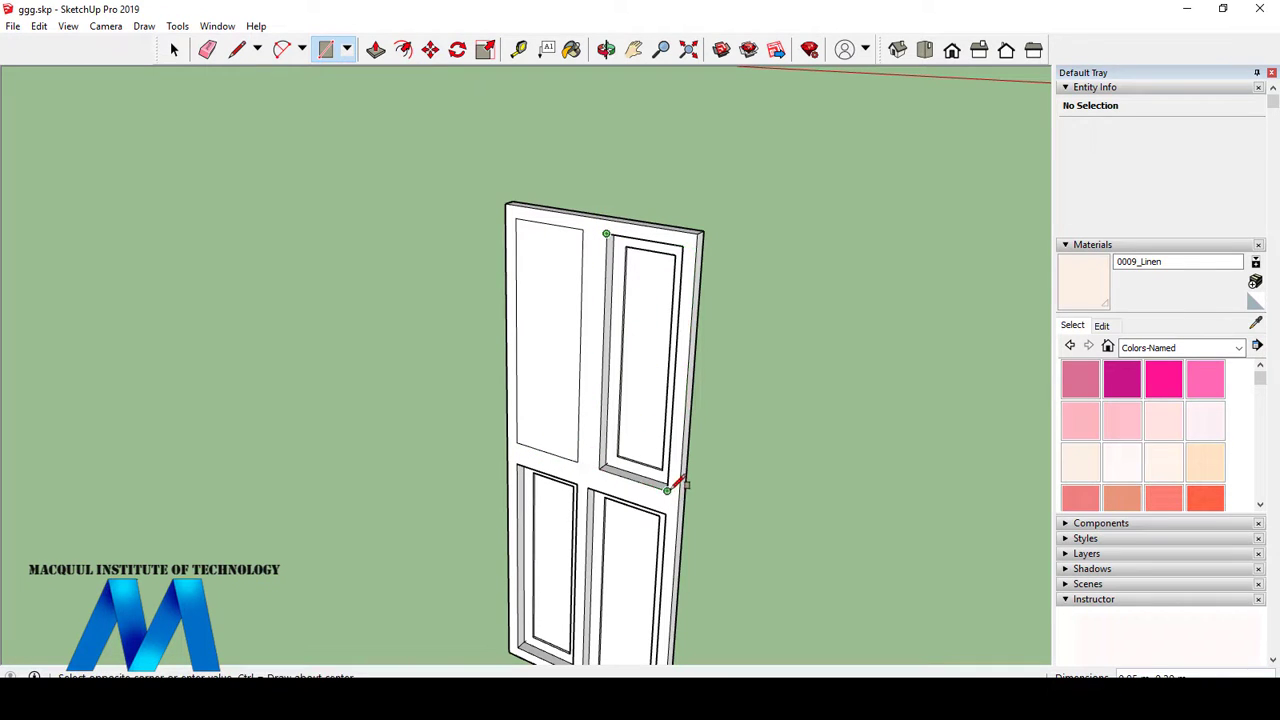
click(668, 489)
- Draw rectangles over the two lower recessed panels on the back of the door to close them flush
click(588, 488)
scroll(644, 489, down, 3)
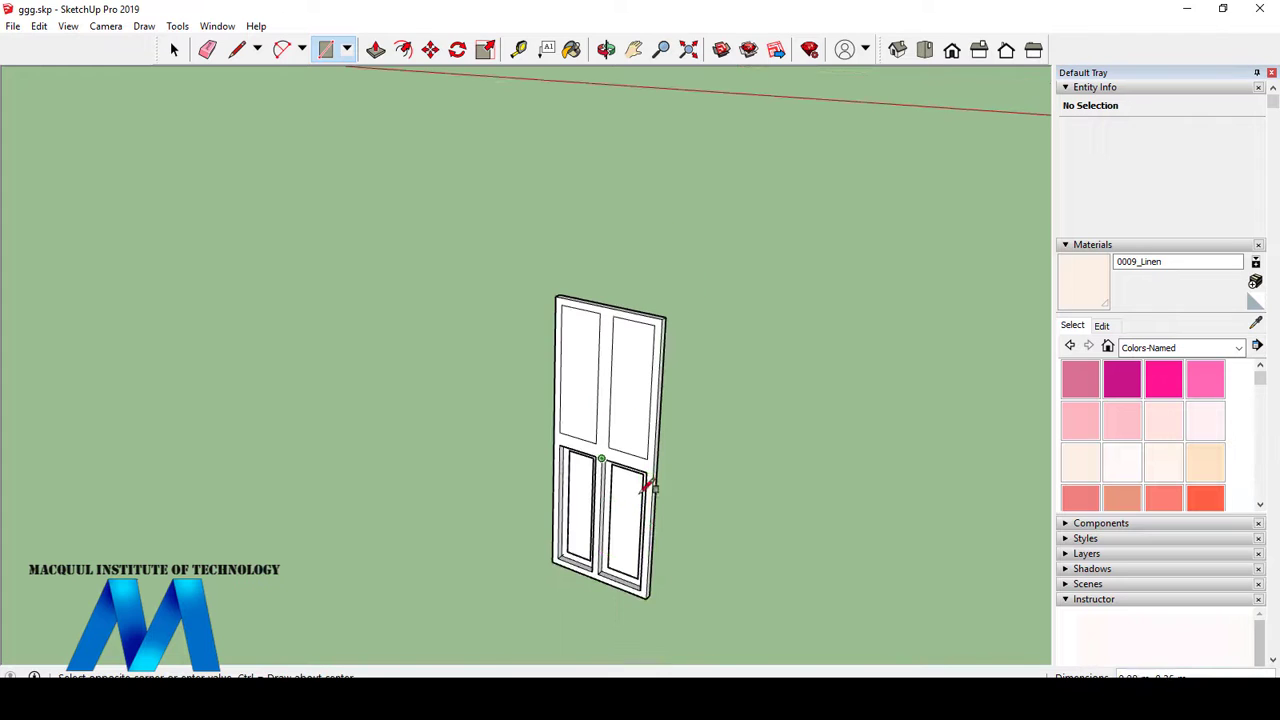
click(641, 589)
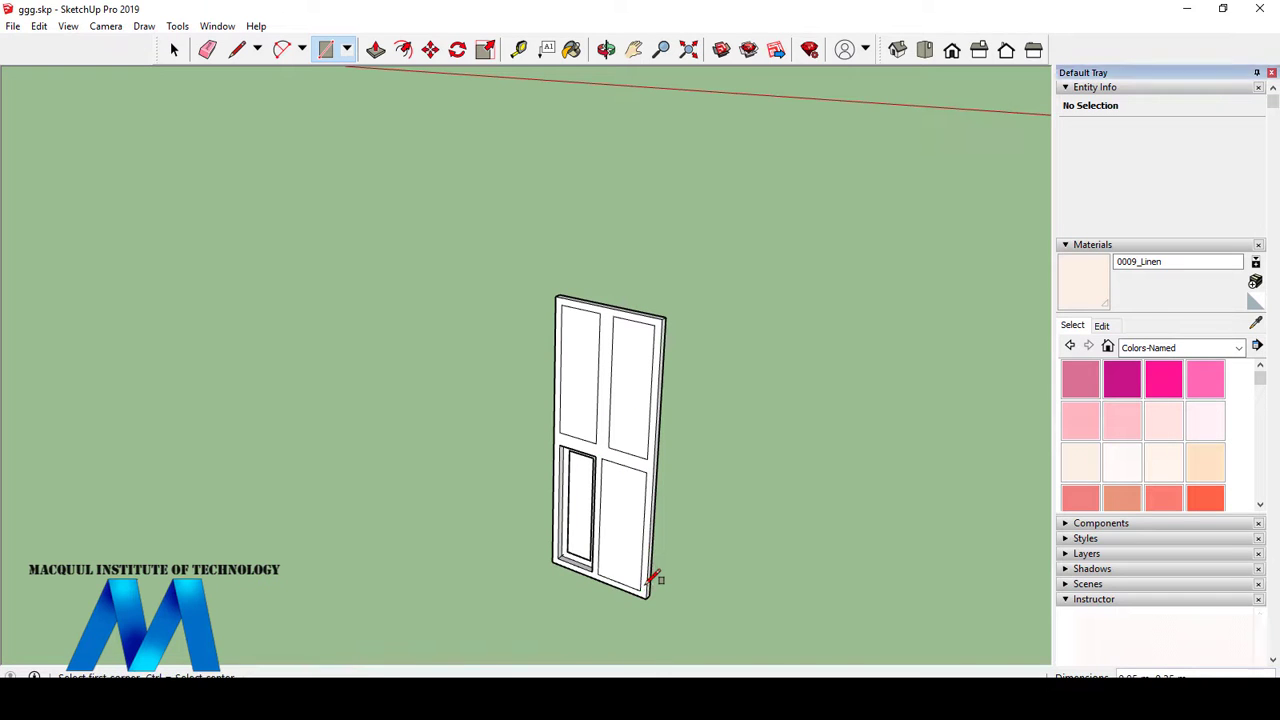
click(558, 445)
click(594, 568)
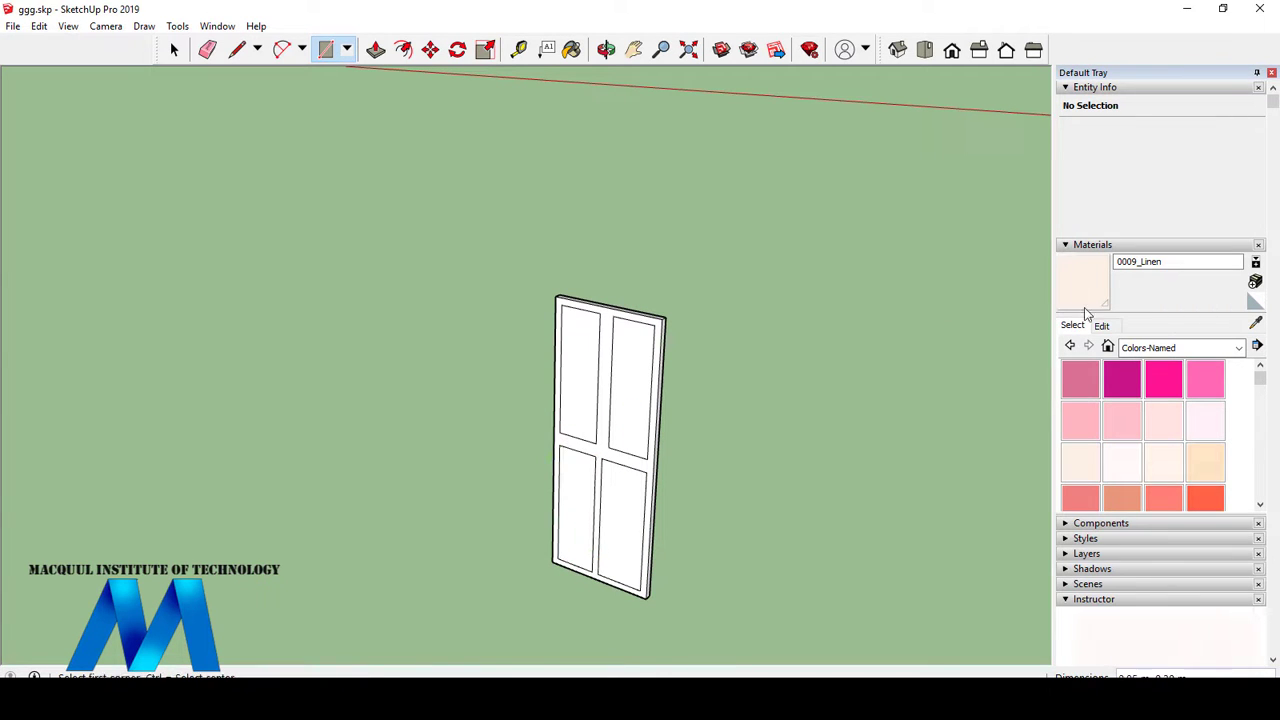
scroll(1103, 343, down, 5)
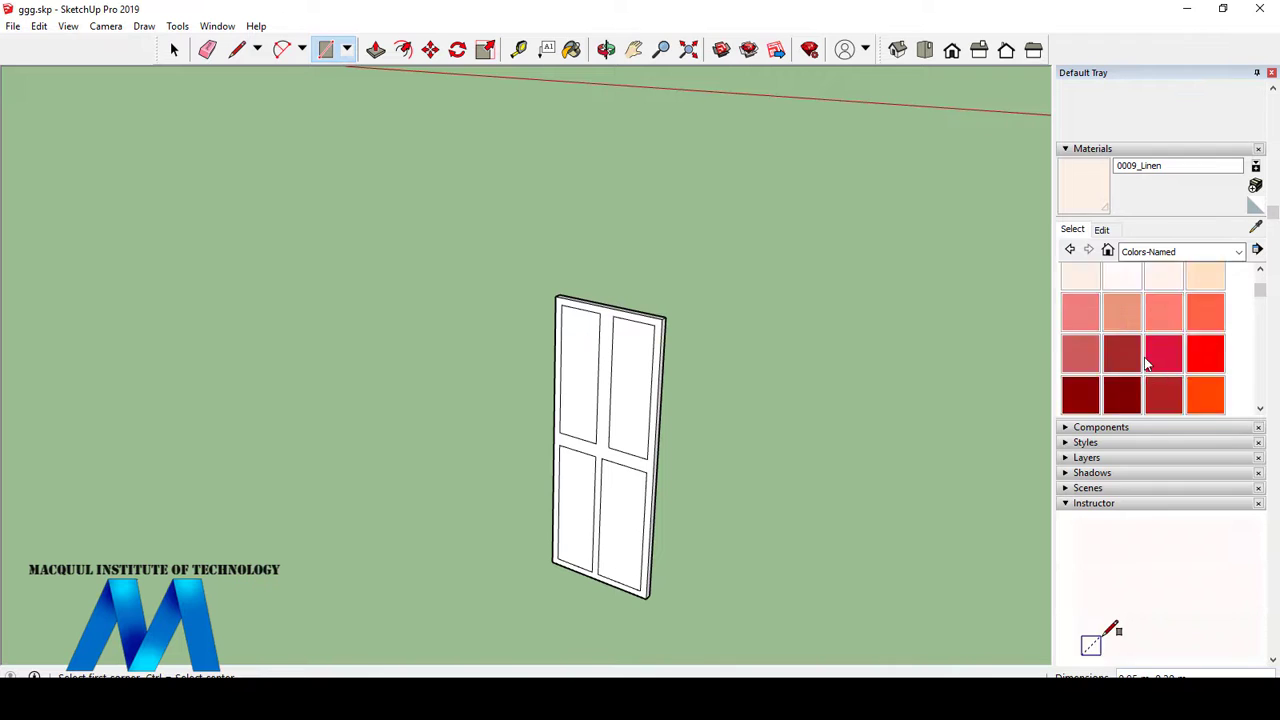
click(1163, 252)
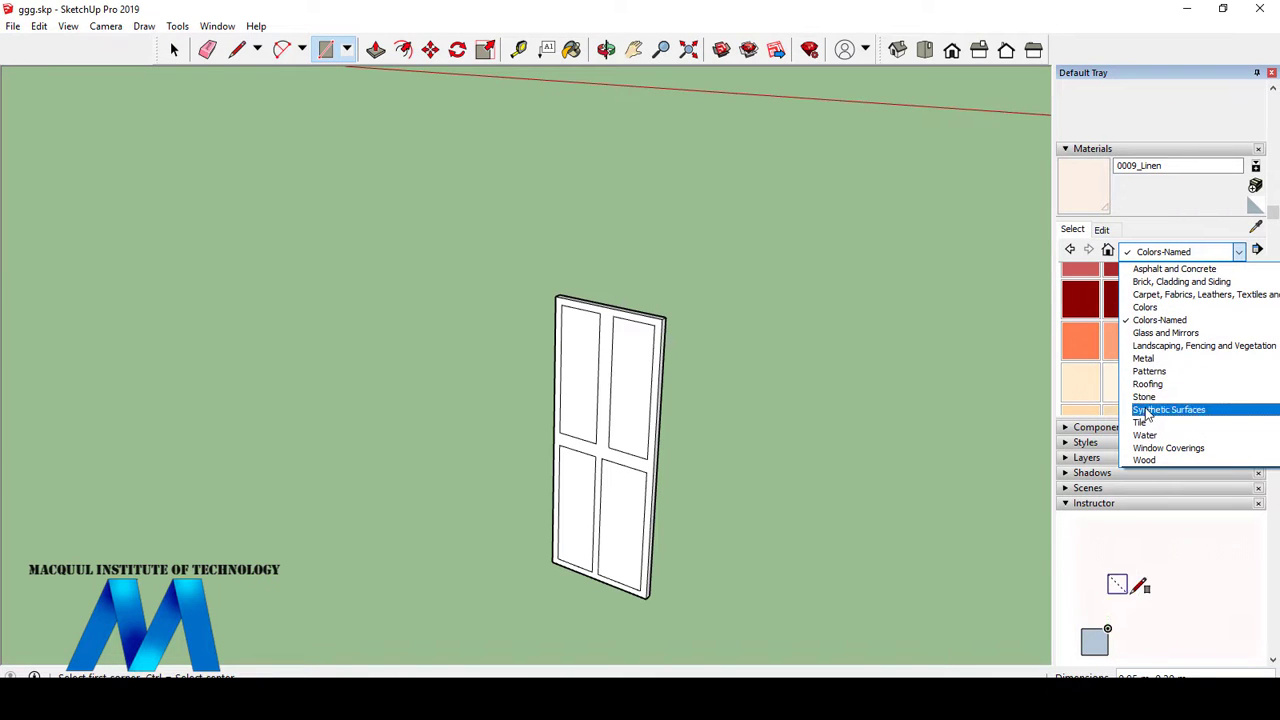
click(1145, 449)
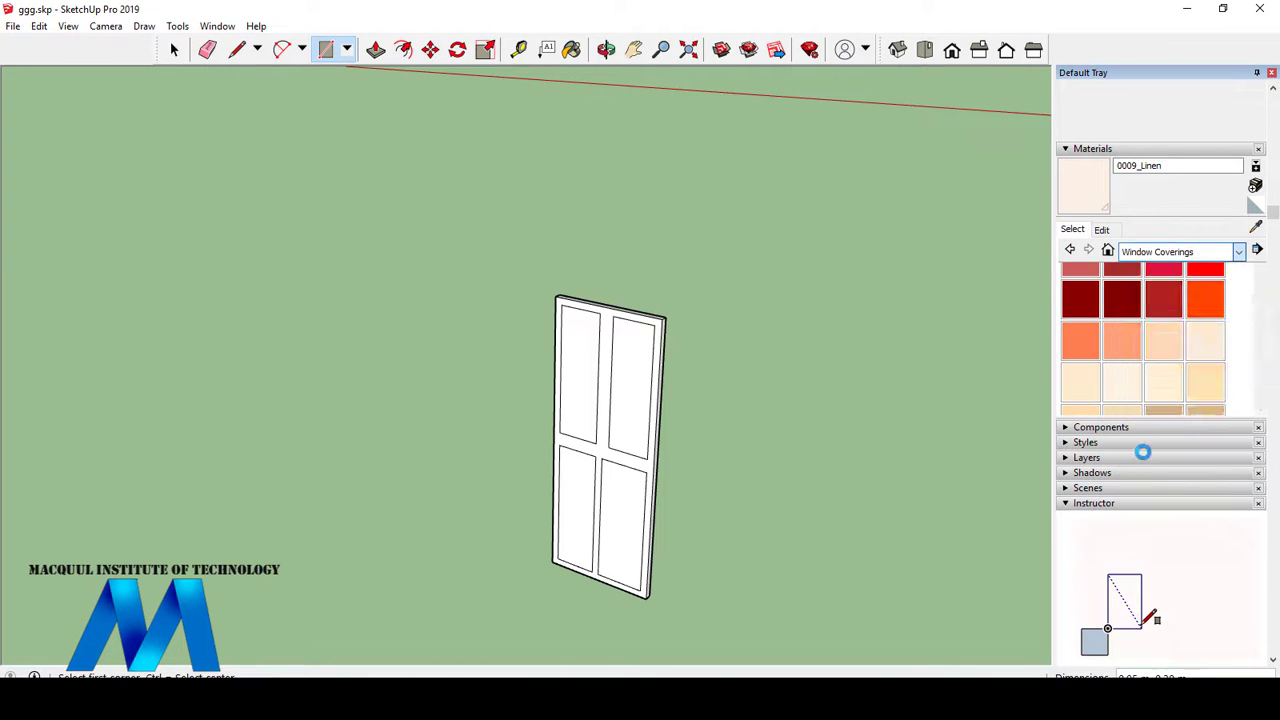
click(1180, 252)
click(1149, 469)
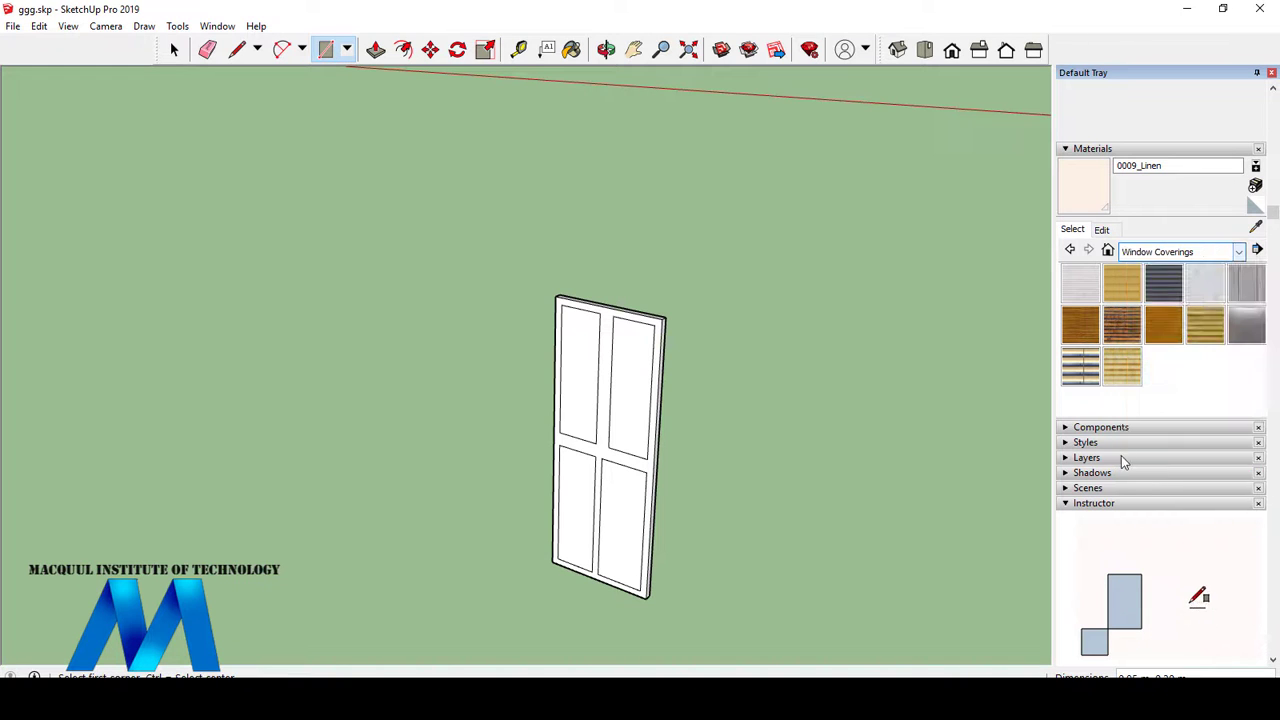
- Paint the back frame face and its four flush panels with Wood Bamboo from the Wood materials
click(1188, 252)
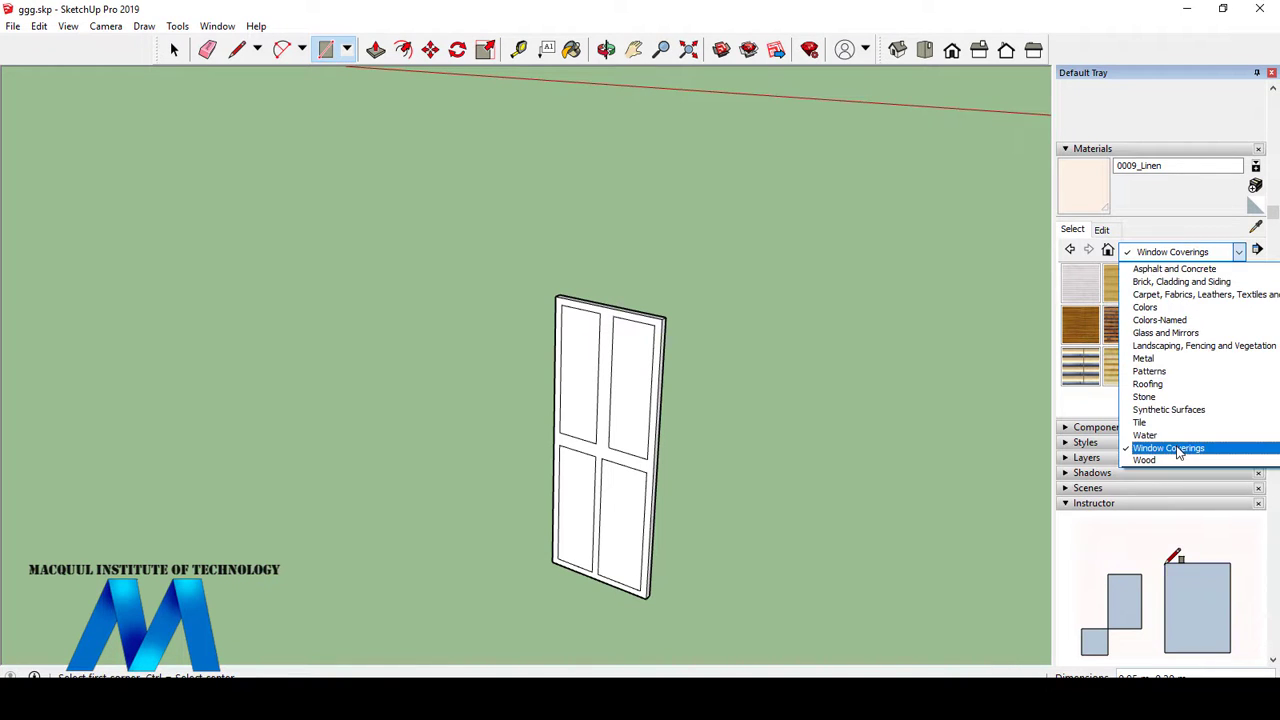
click(1145, 460)
click(1080, 283)
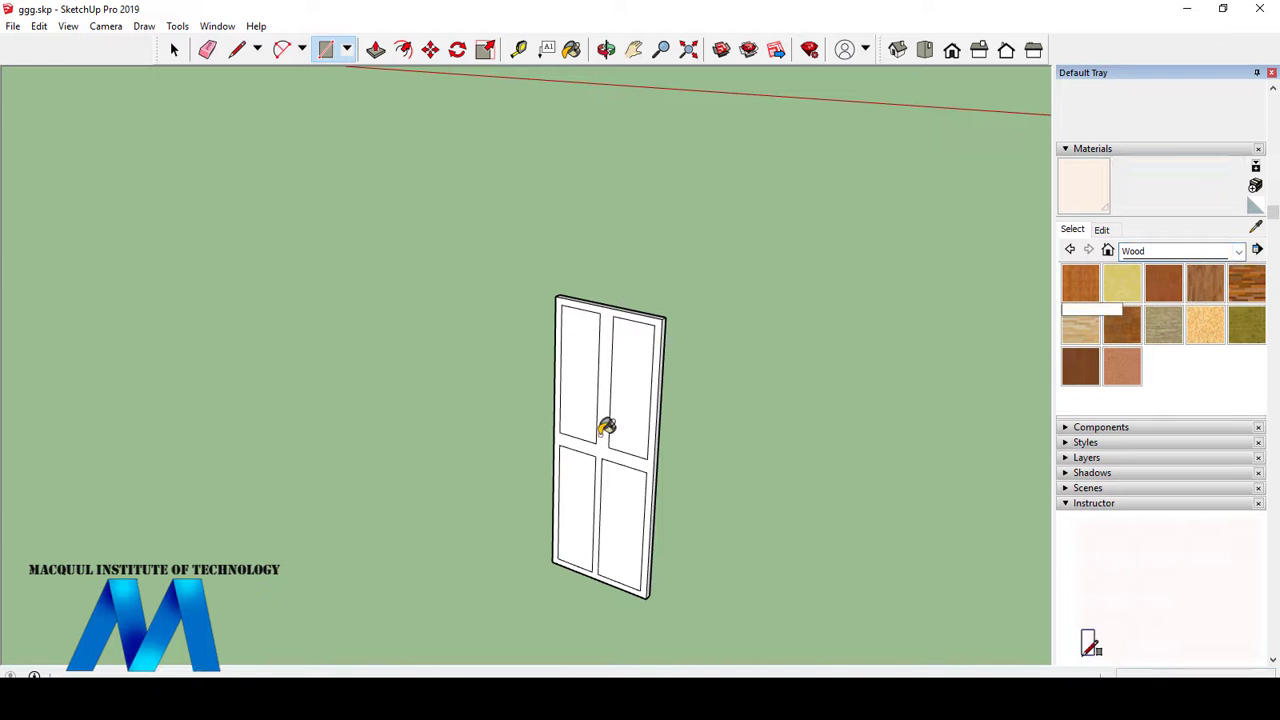
click(585, 378)
click(623, 390)
click(605, 382)
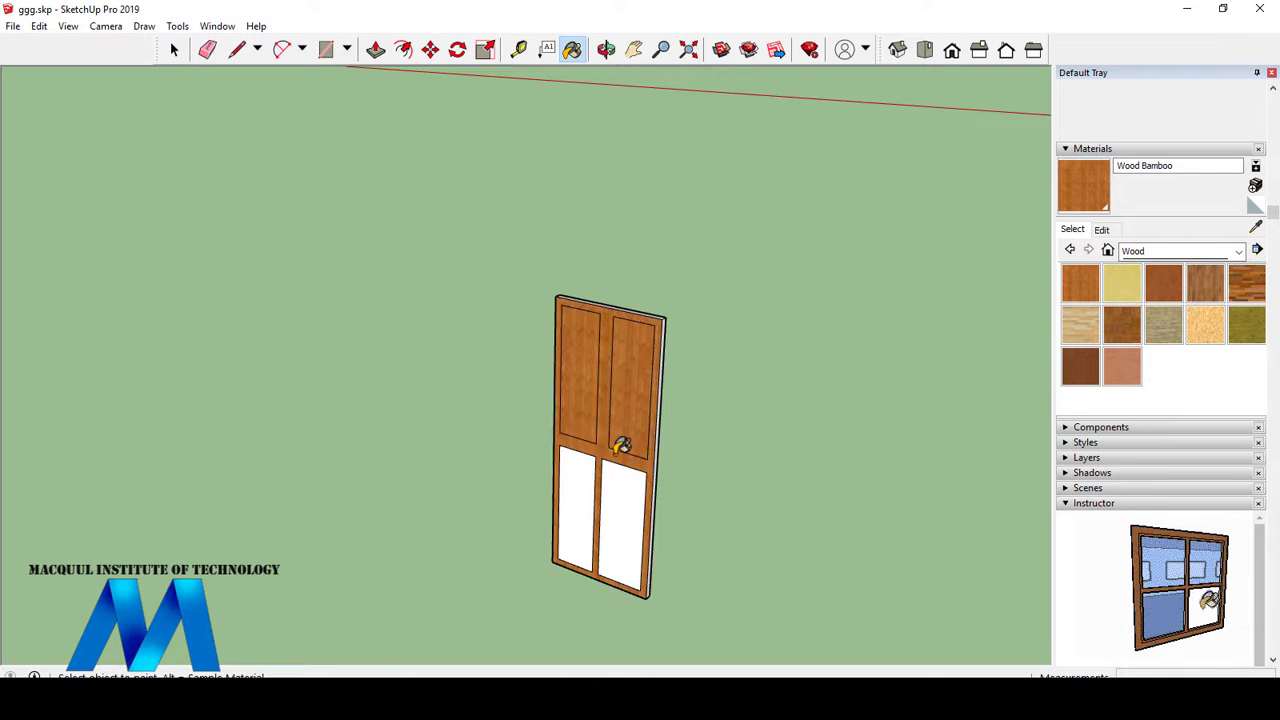
click(623, 490)
click(585, 480)
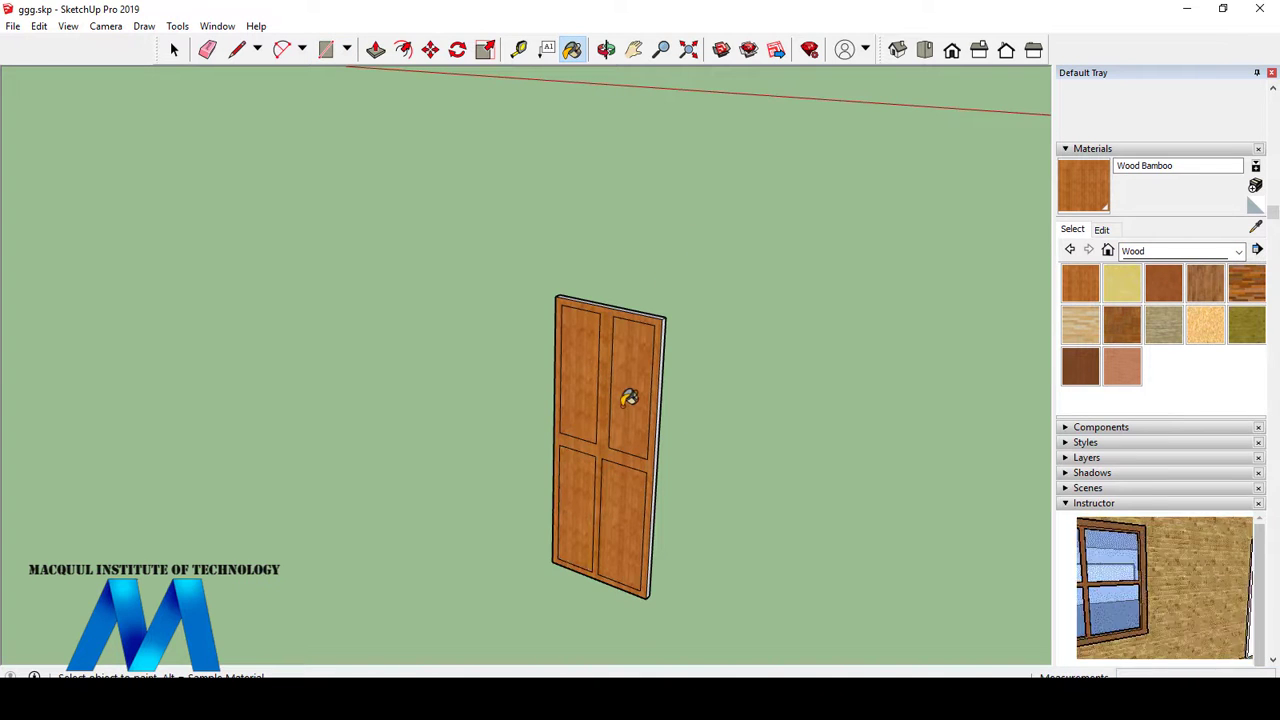
- Paint the small door's side and top edges with Wood Bamboo
scroll(675, 325, up, 3)
middle_drag(679, 320, 677, 309)
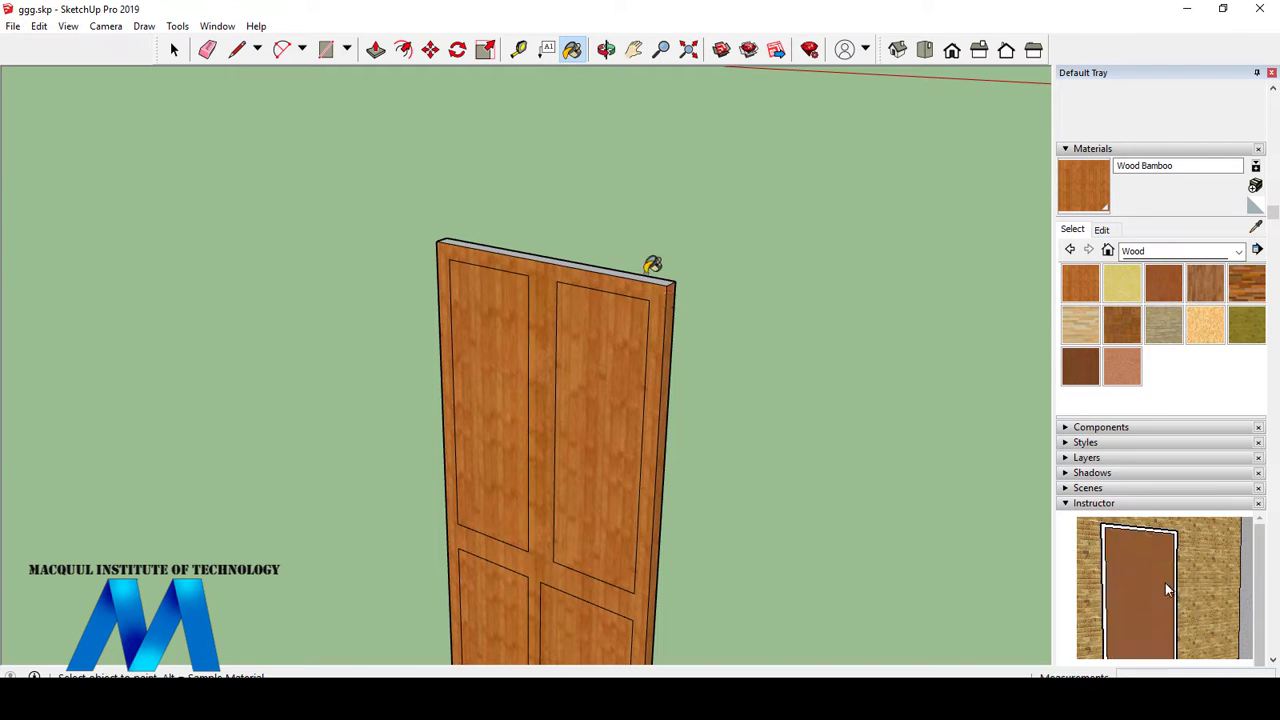
click(651, 268)
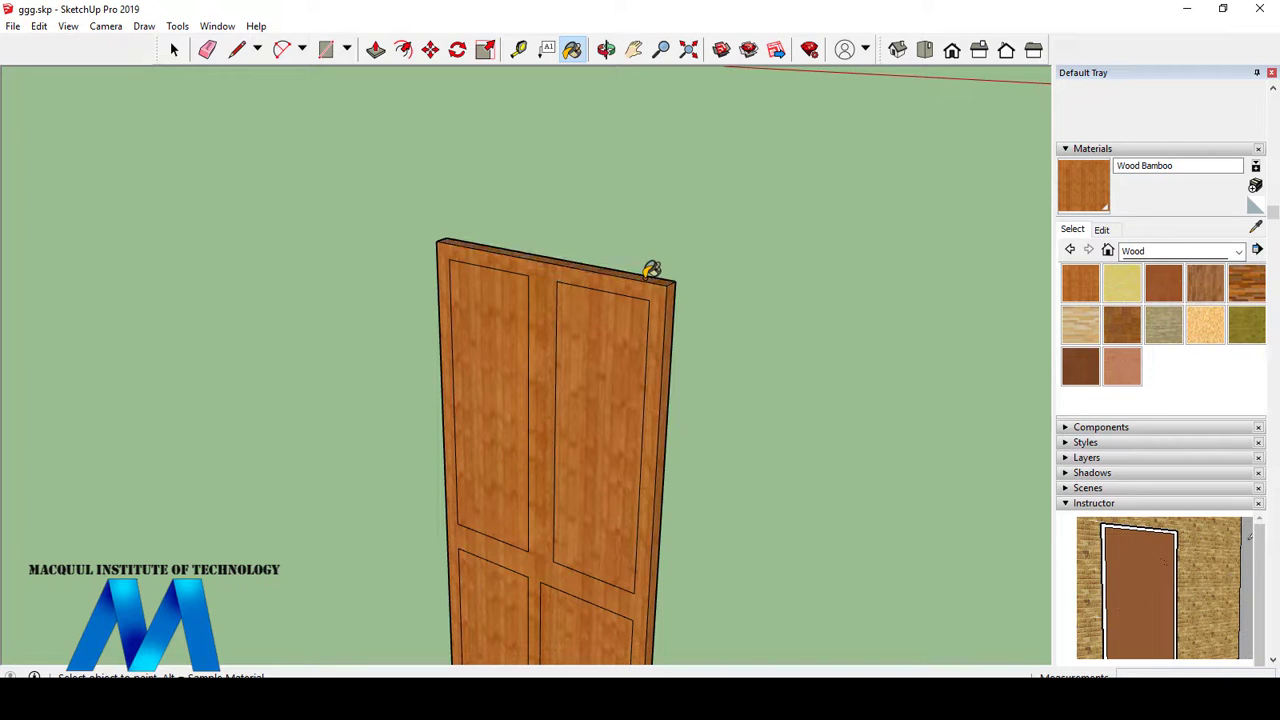
- Examine the small door from its front side, then the larger unpainted four-panel door beside the building
click(606, 49)
mouse_move(730, 445)
mouse_down()
mouse_move(750, 459)
mouse_move(2, 540)
mouse_up()
scroll(42, 472, down, 10)
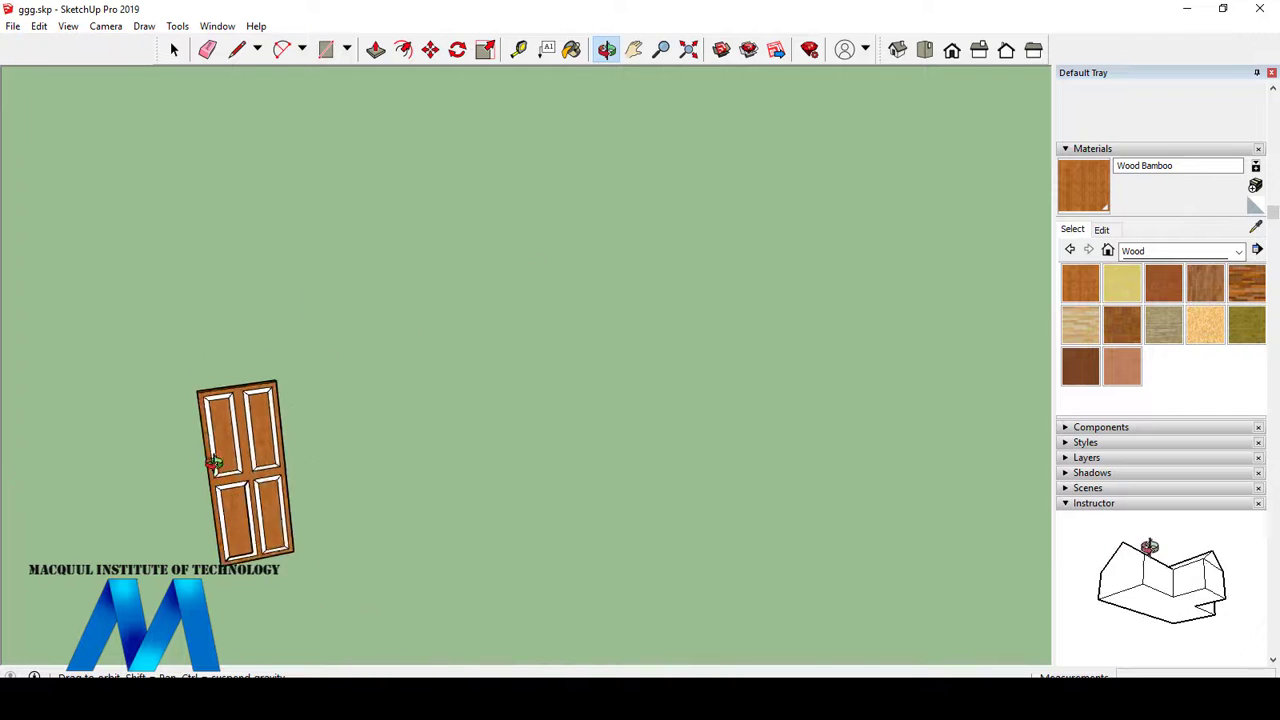
scroll(534, 453, up, 1)
drag(549, 413, 434, 371)
scroll(428, 440, up, 5)
scroll(443, 443, down, 6)
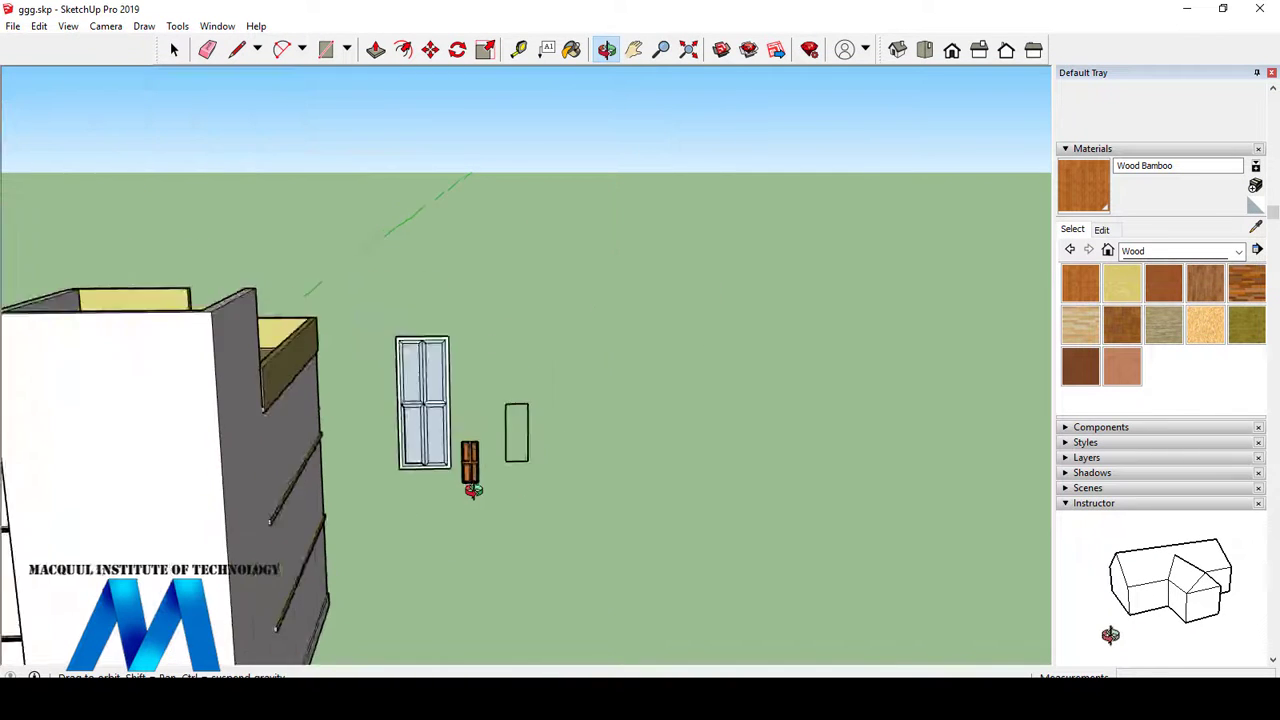
scroll(474, 486, up, 2)
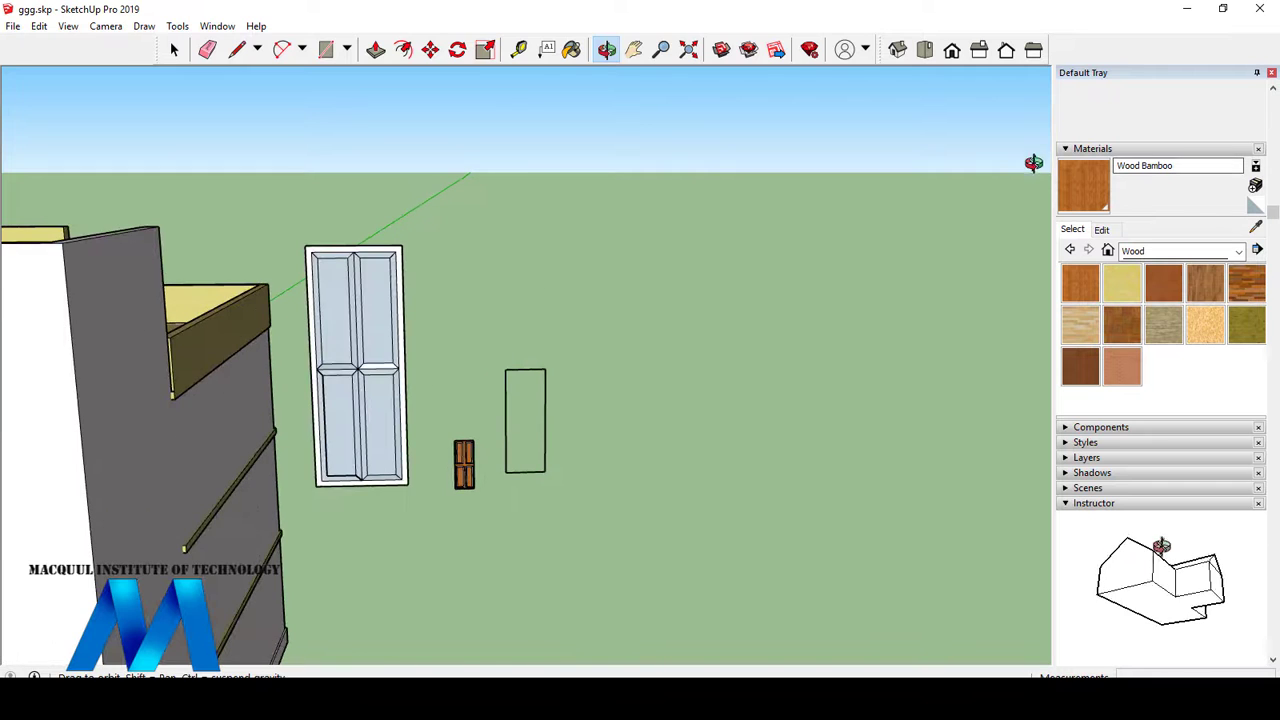
- Paint the larger door's four inner panels and the vertical strips between its upper panels with Wood Bamboo
click(1088, 200)
scroll(343, 289, up, 2)
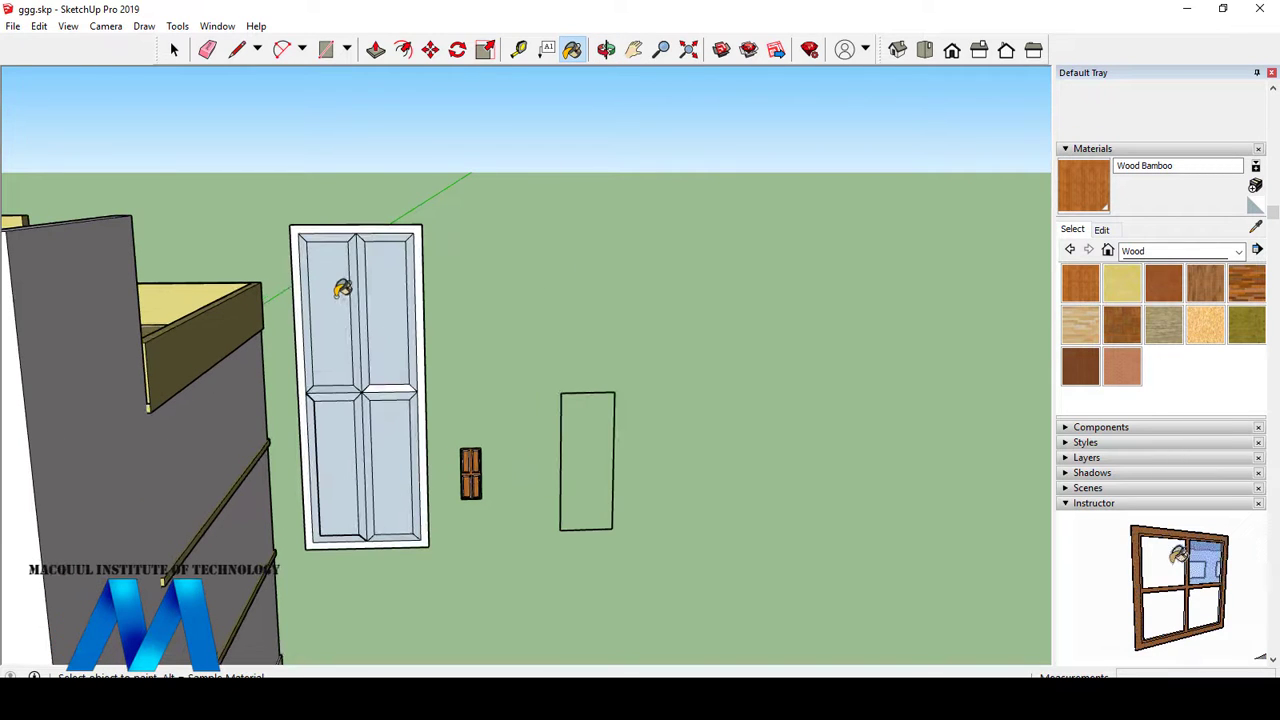
click(348, 284)
click(359, 287)
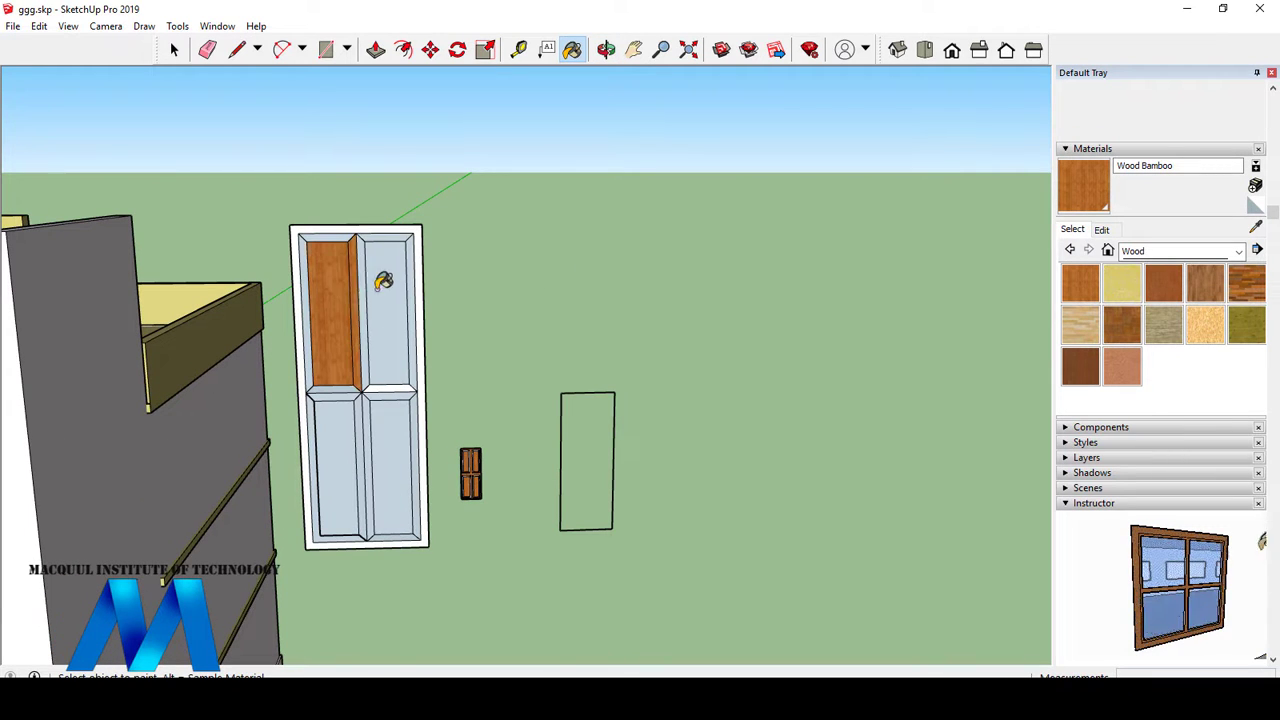
click(362, 258)
click(376, 242)
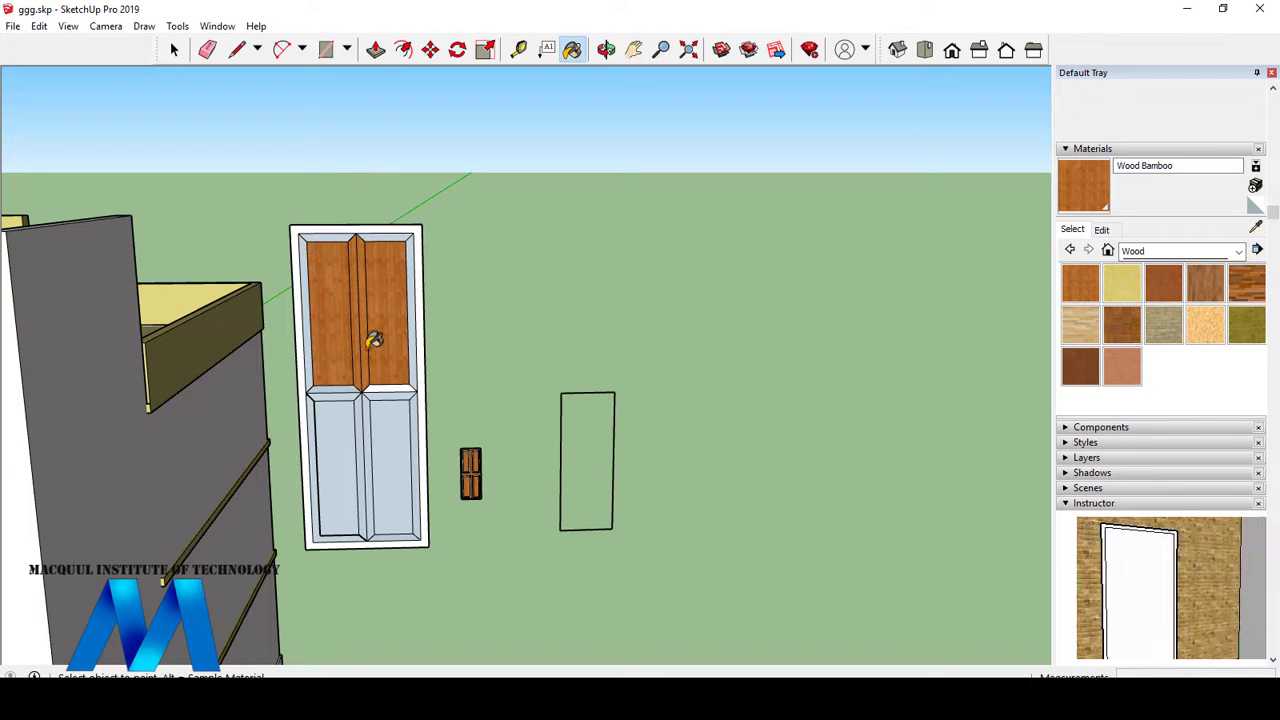
click(348, 436)
click(392, 432)
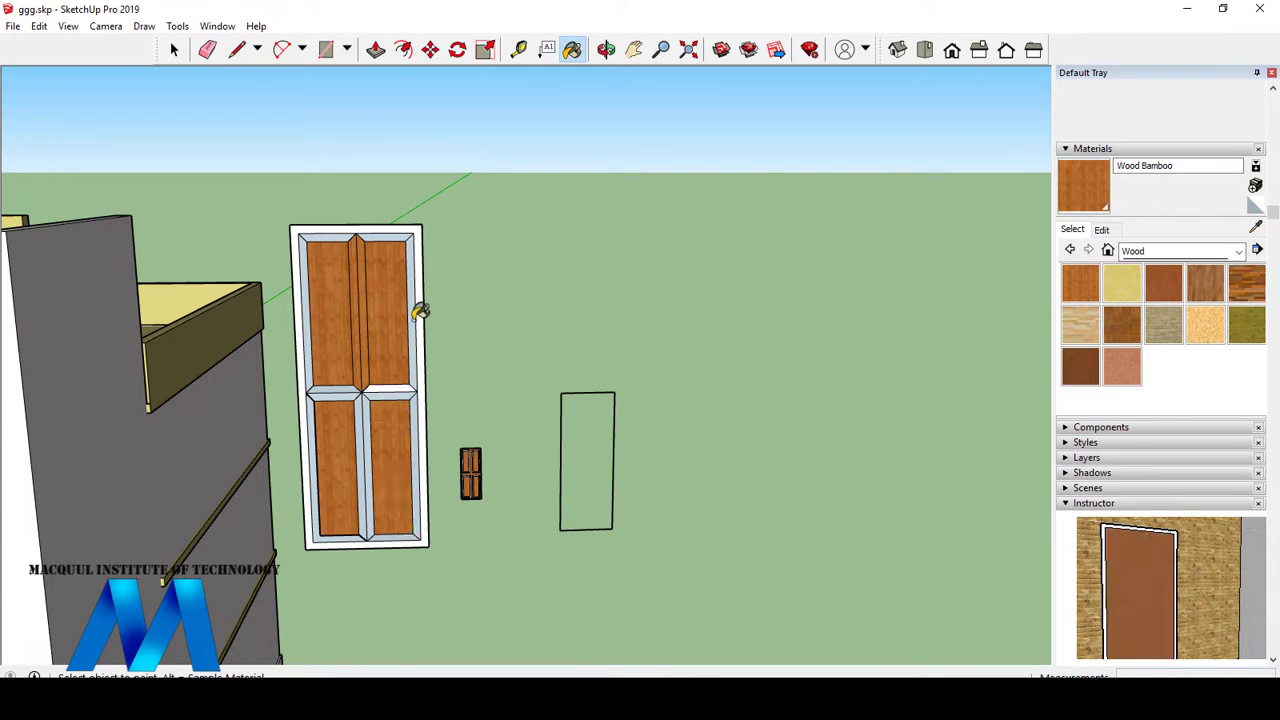
- Paint the larger door's outer frame, the upper-right panel's outer strip and the strips around the centre crossing with Wood Bamboo
click(419, 313)
click(427, 380)
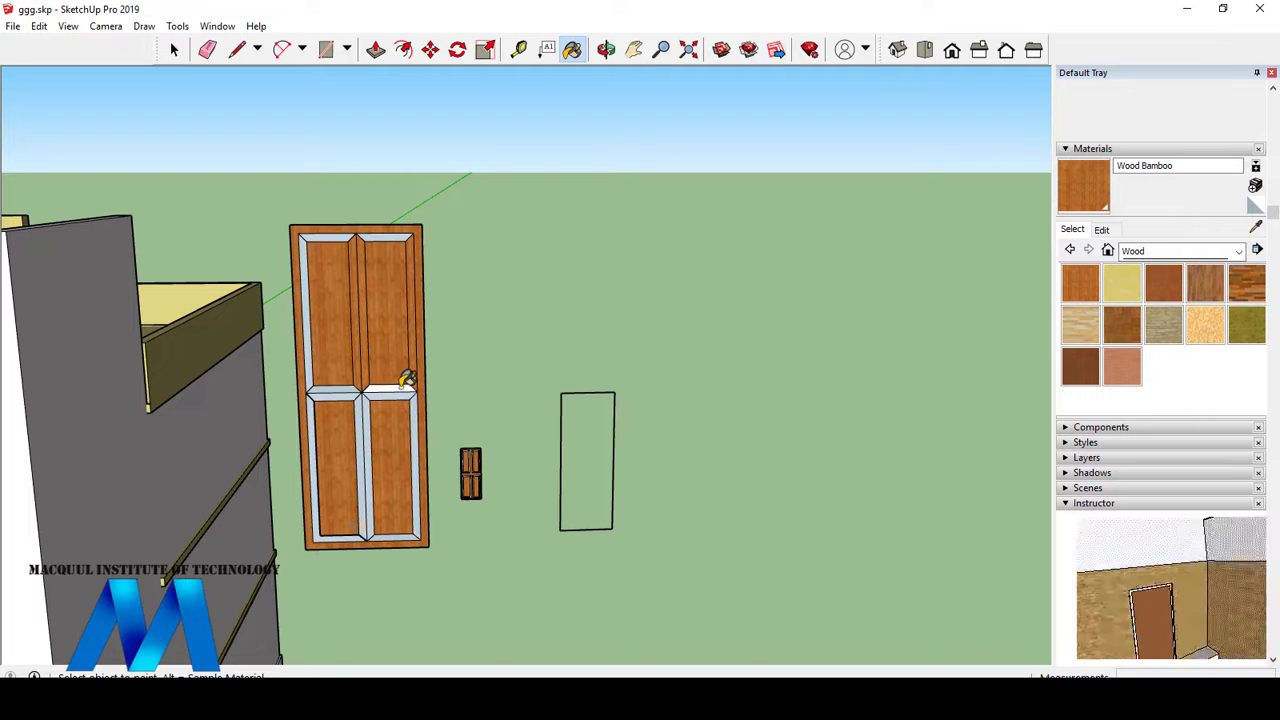
click(405, 384)
click(372, 410)
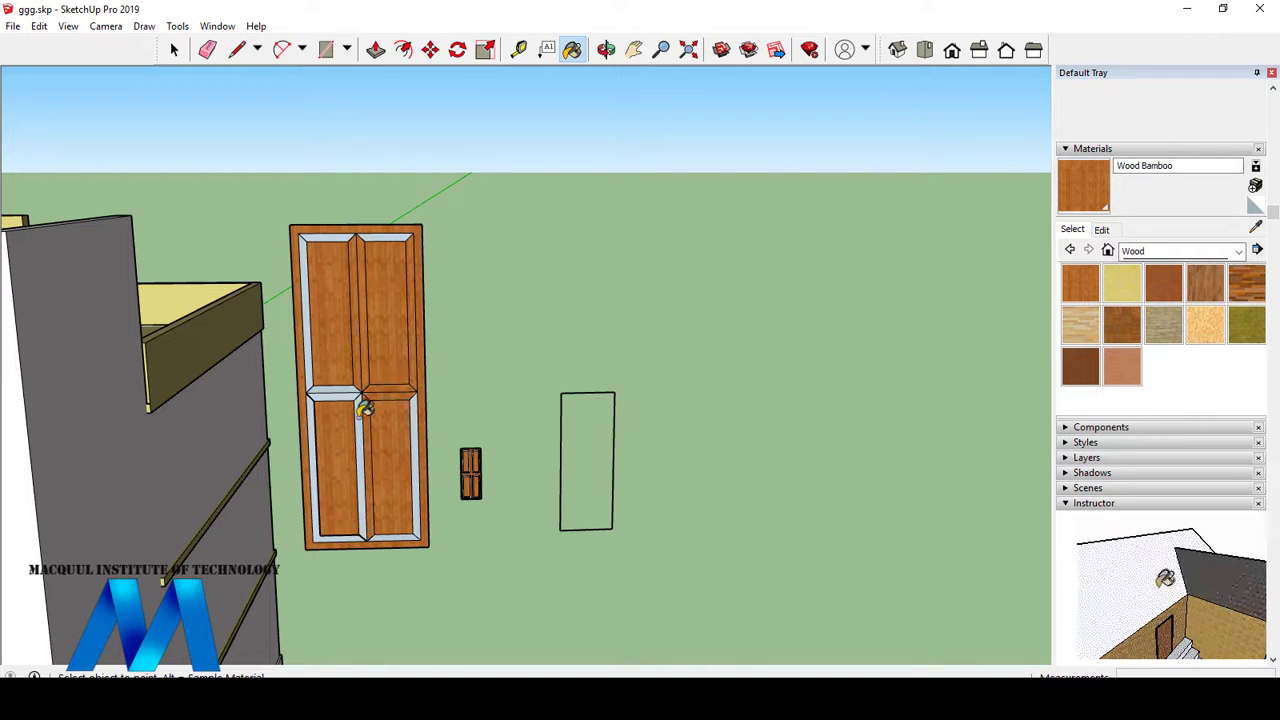
click(364, 398)
click(345, 388)
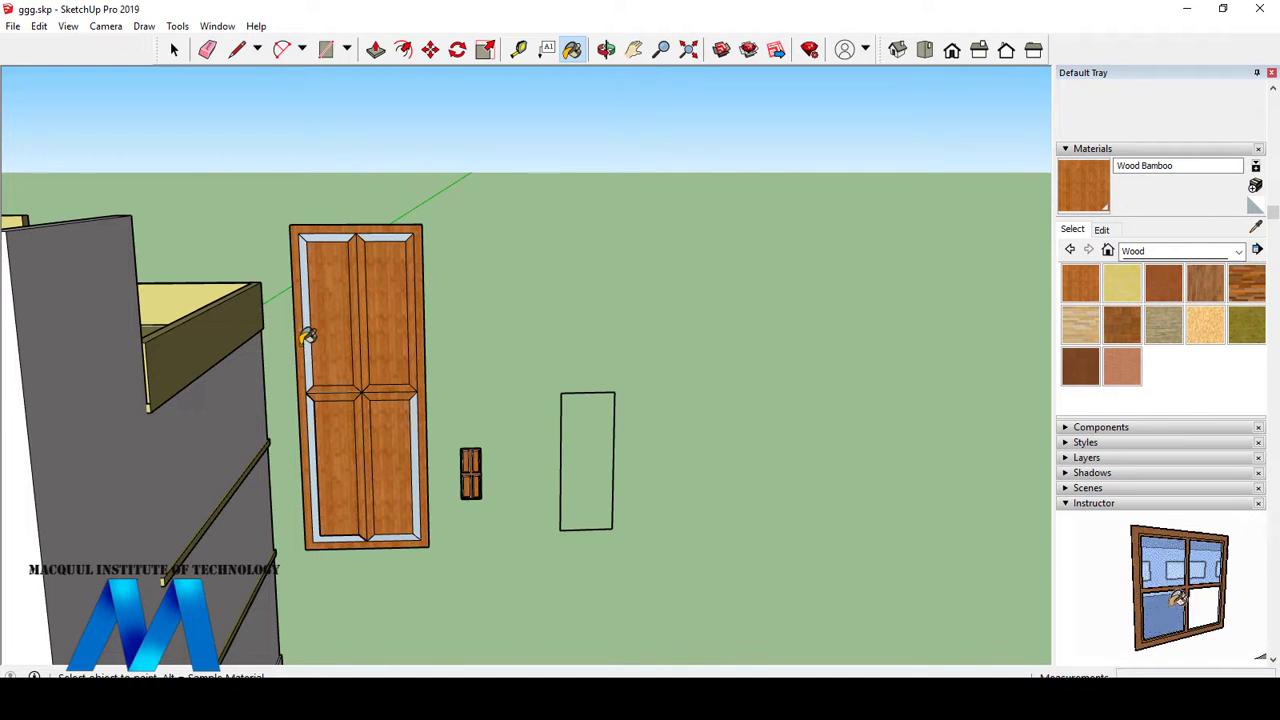
- Paint the remaining unpainted panel bevels of the large door with Wood Bamboo
click(313, 284)
click(316, 232)
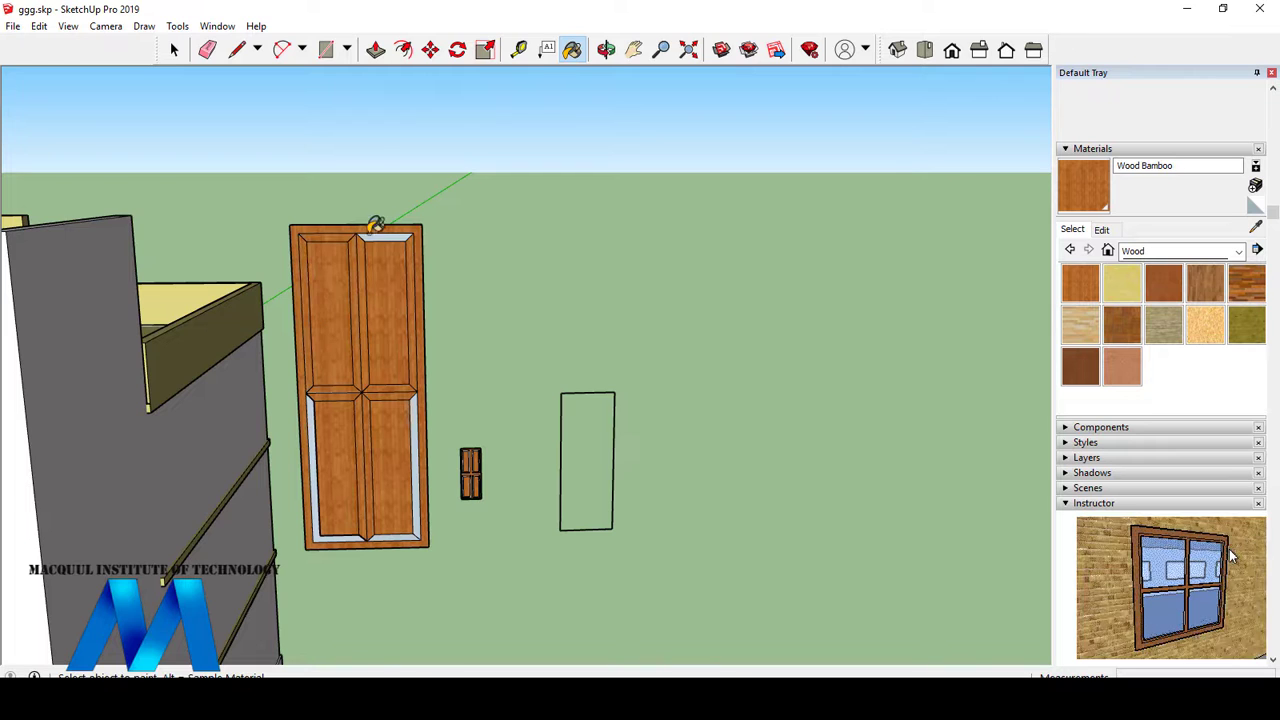
scroll(322, 476, up, 2)
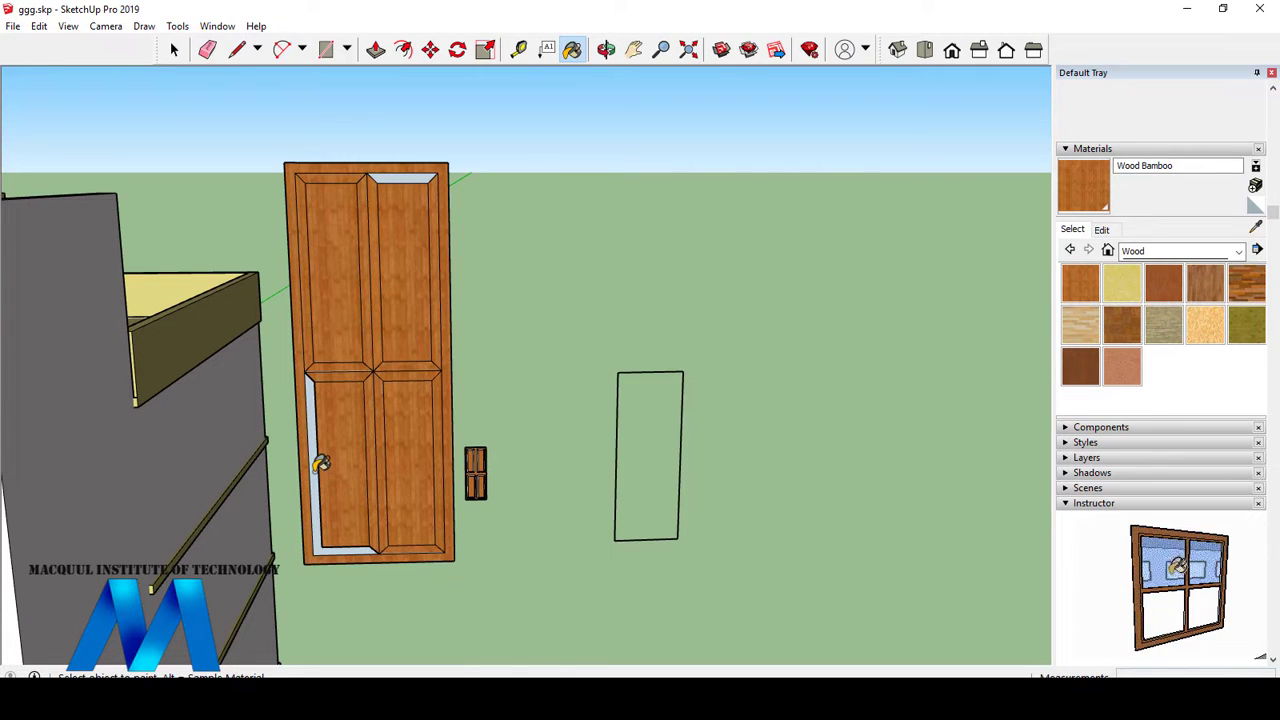
click(320, 462)
scroll(415, 525, up, 3)
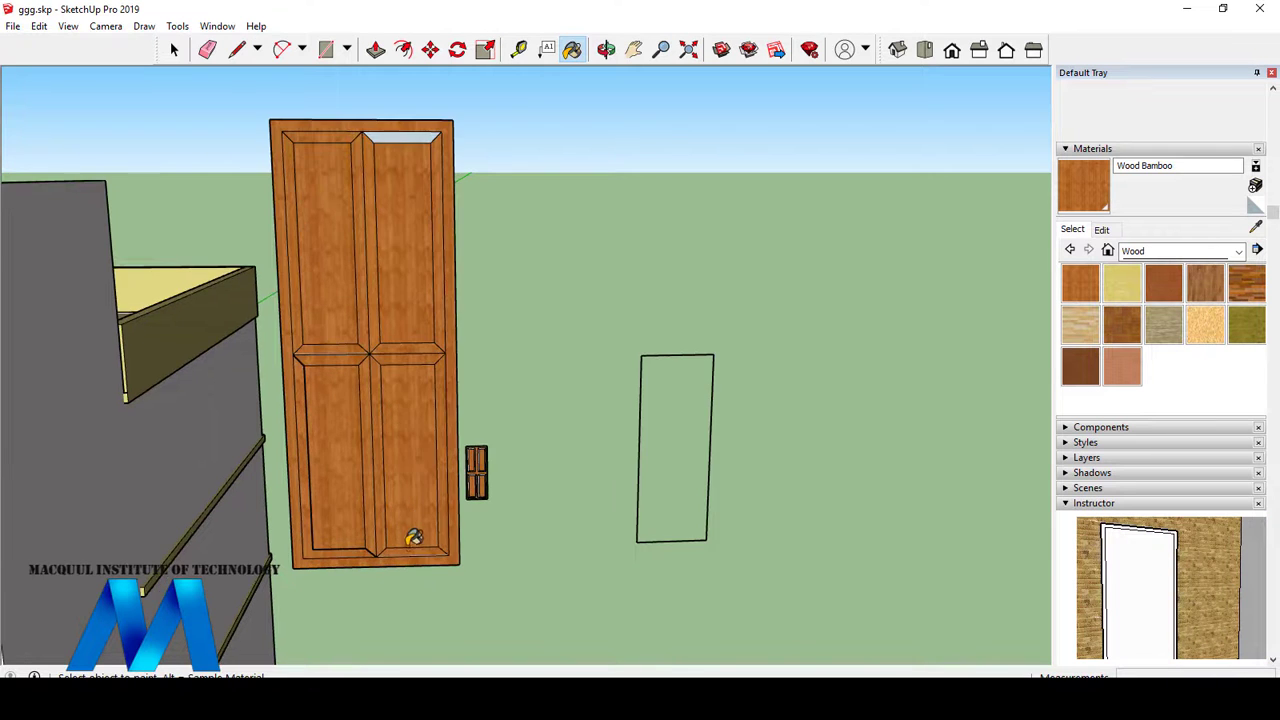
scroll(404, 542, up, 4)
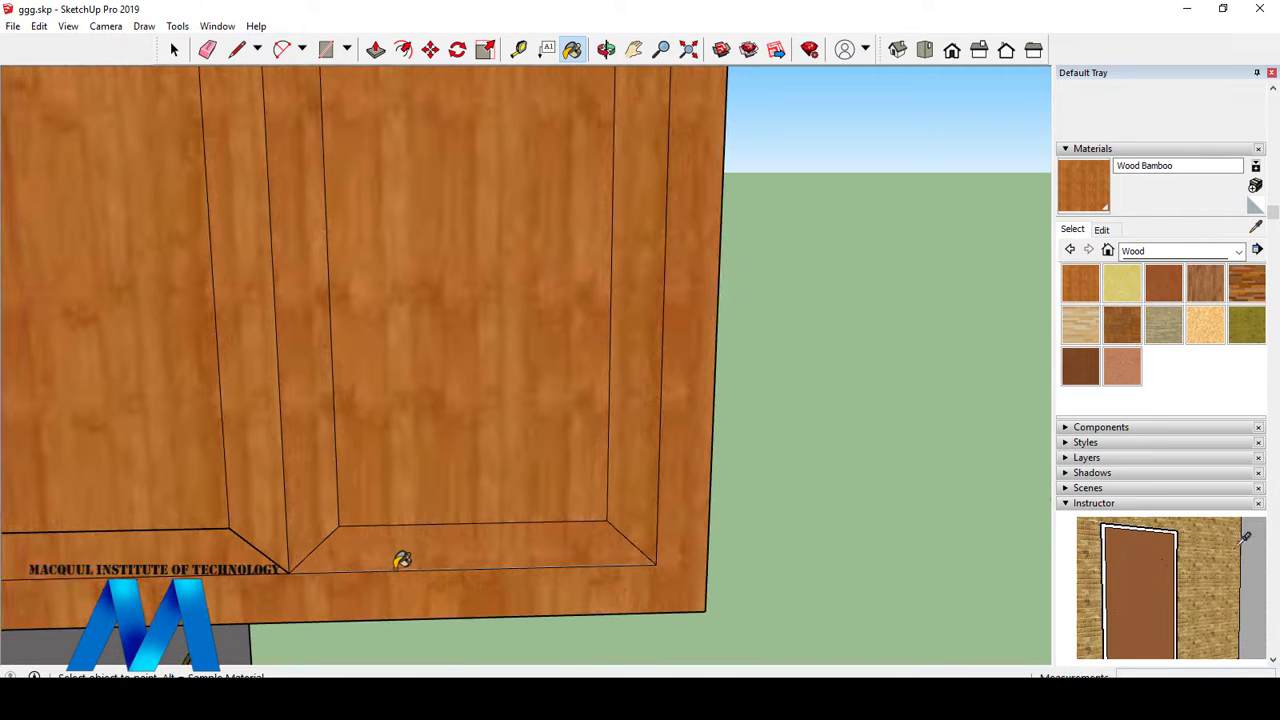
scroll(414, 470, down, 6)
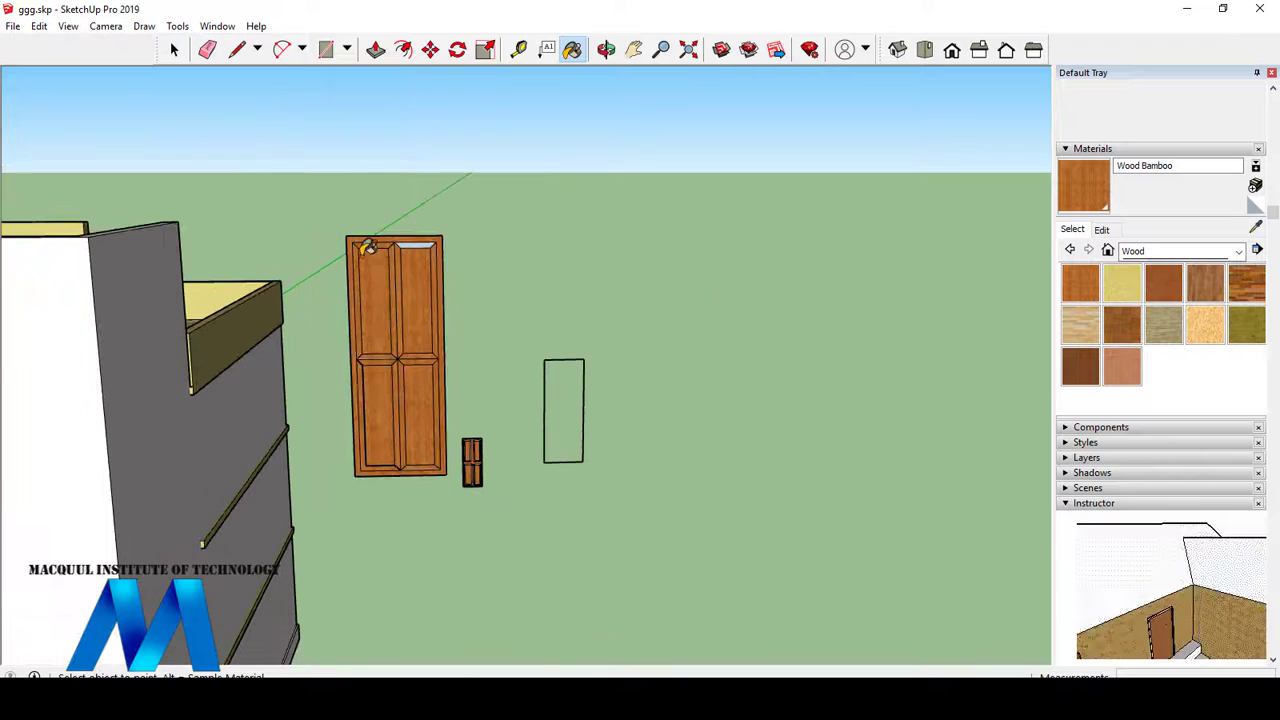
scroll(426, 232, up, 1)
scroll(426, 232, up, 1)
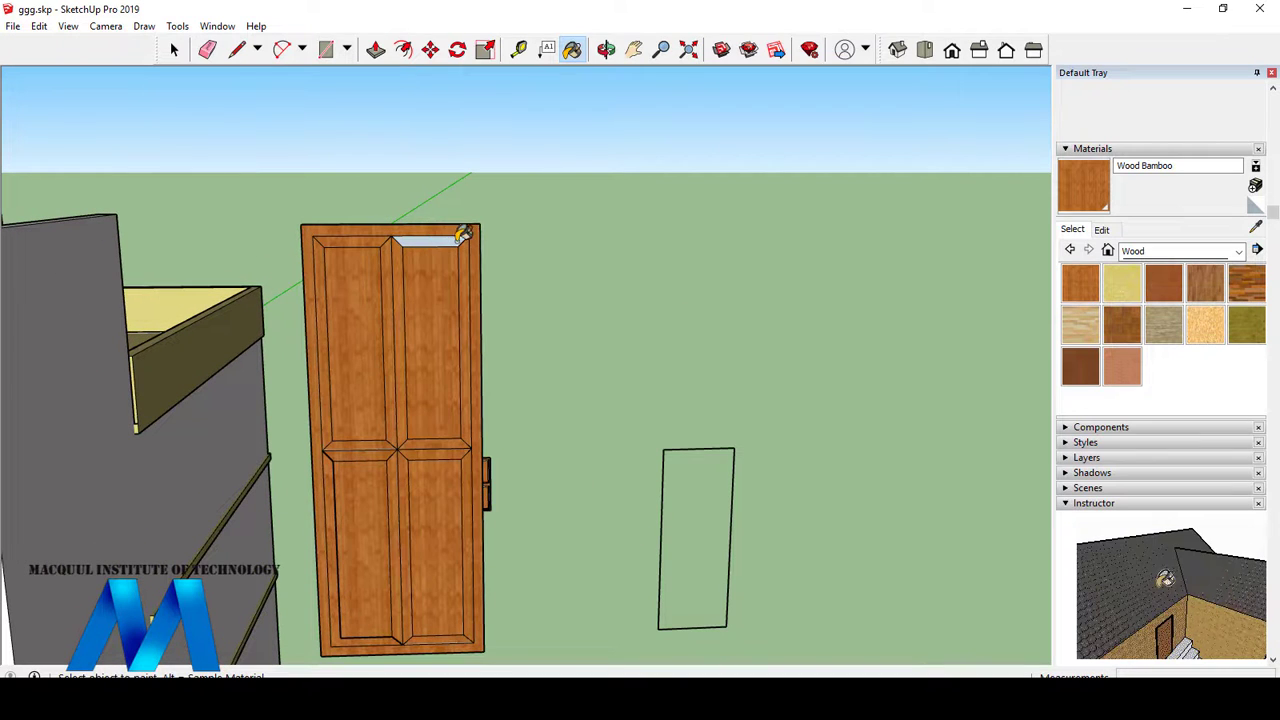
click(462, 236)
scroll(580, 414, up, 2)
- Select the entire small door with white panel trims and make it a group
scroll(606, 486, down, 7)
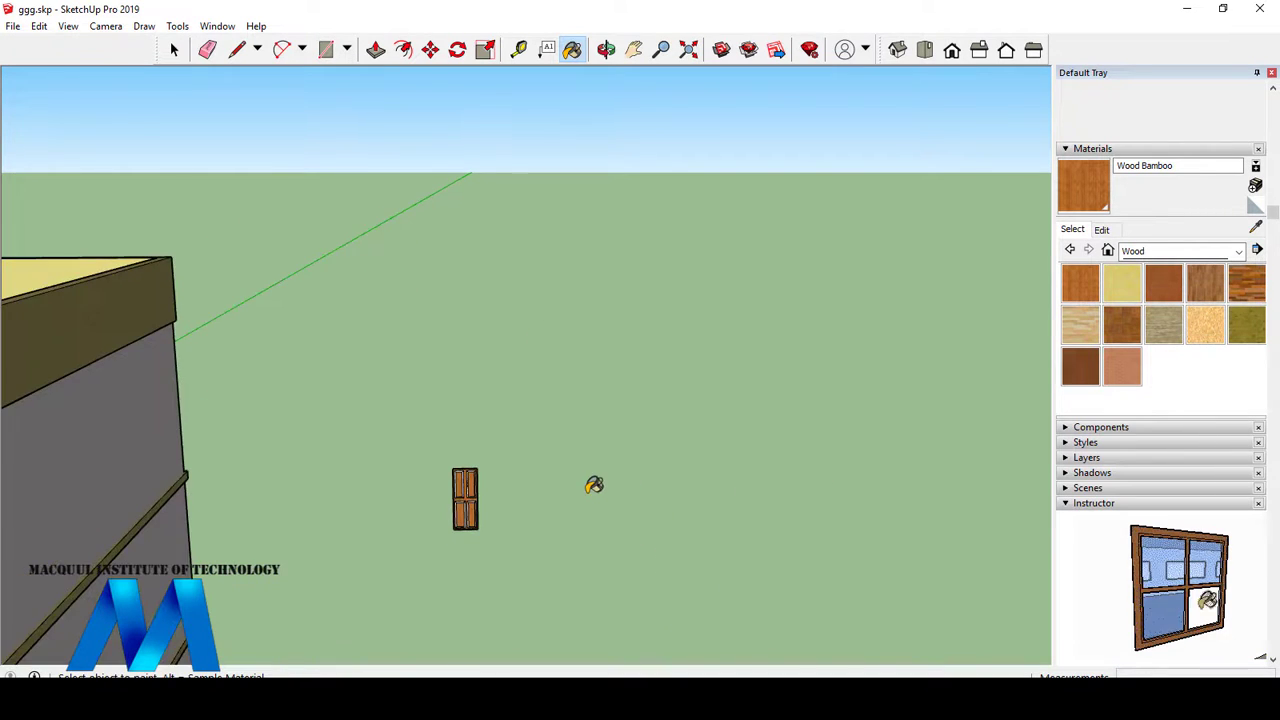
scroll(476, 471, up, 2)
scroll(476, 471, up, 2)
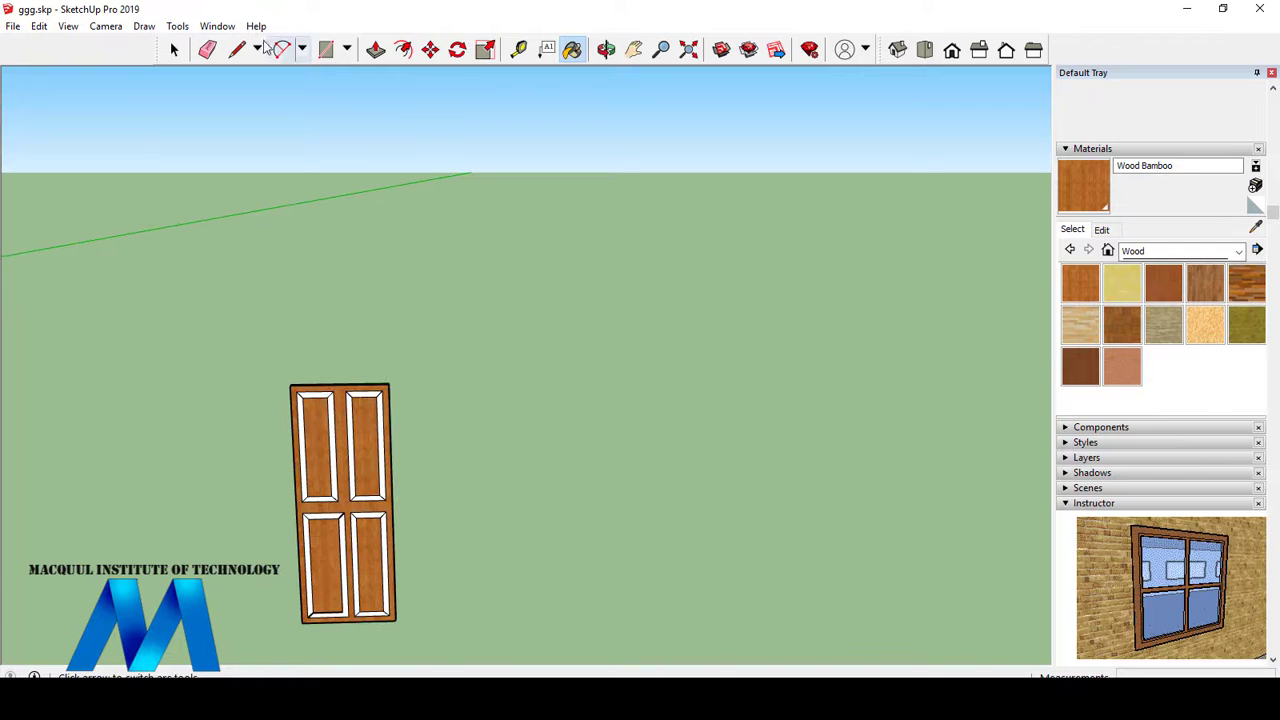
click(176, 50)
click(178, 50)
drag(422, 583, 510, 404)
drag(251, 368, 444, 650)
right_click(358, 542)
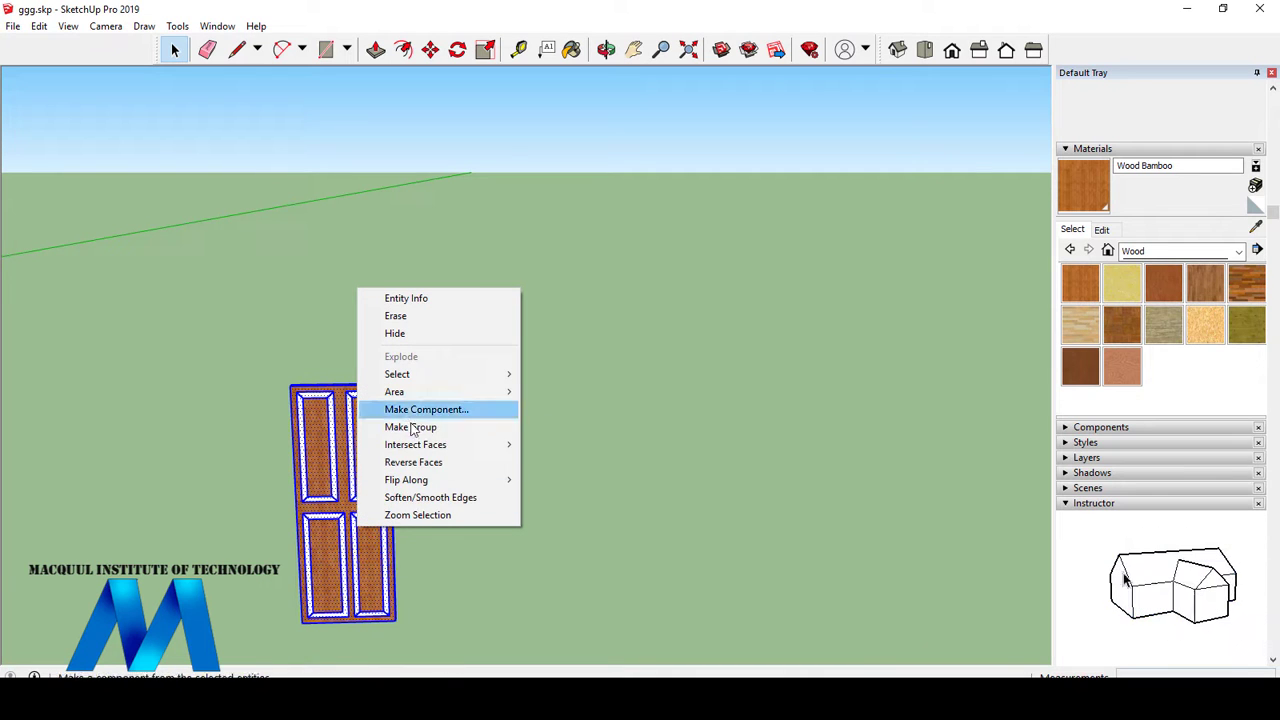
click(400, 425)
- Convert the grouped white-trimmed door into a component, keeping the default settings
drag(245, 355, 457, 651)
right_click(381, 566)
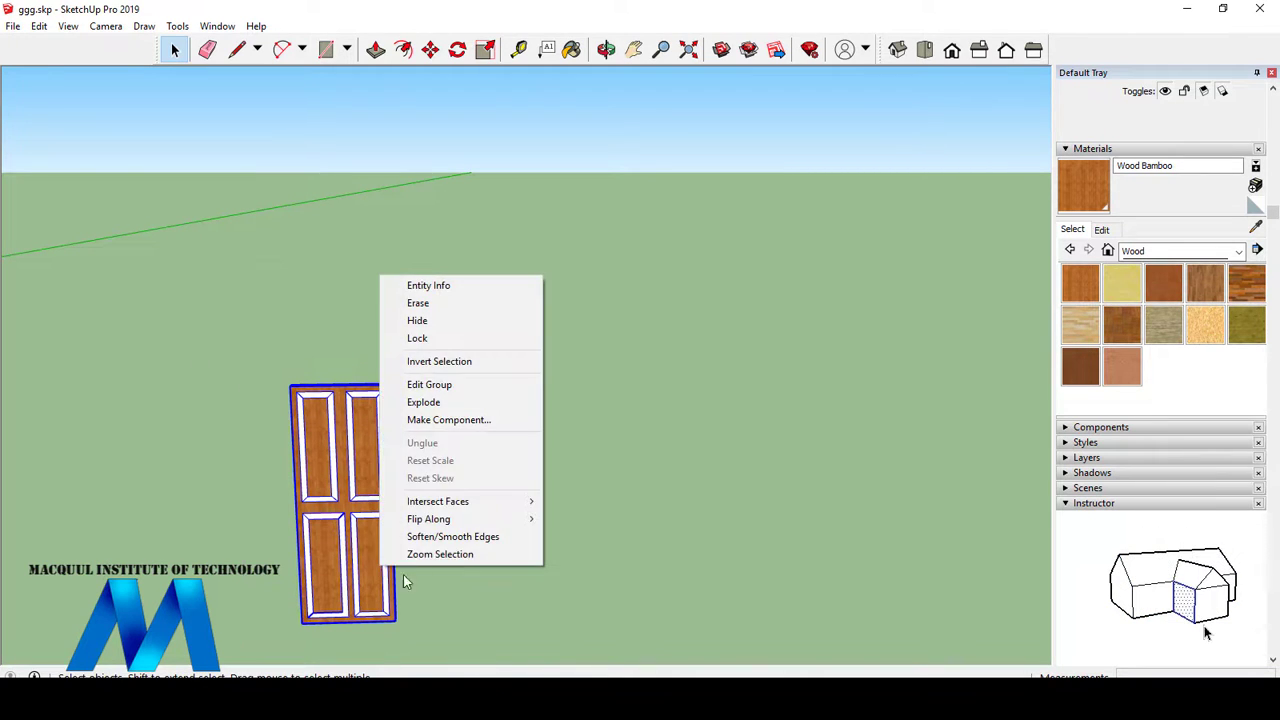
click(449, 420)
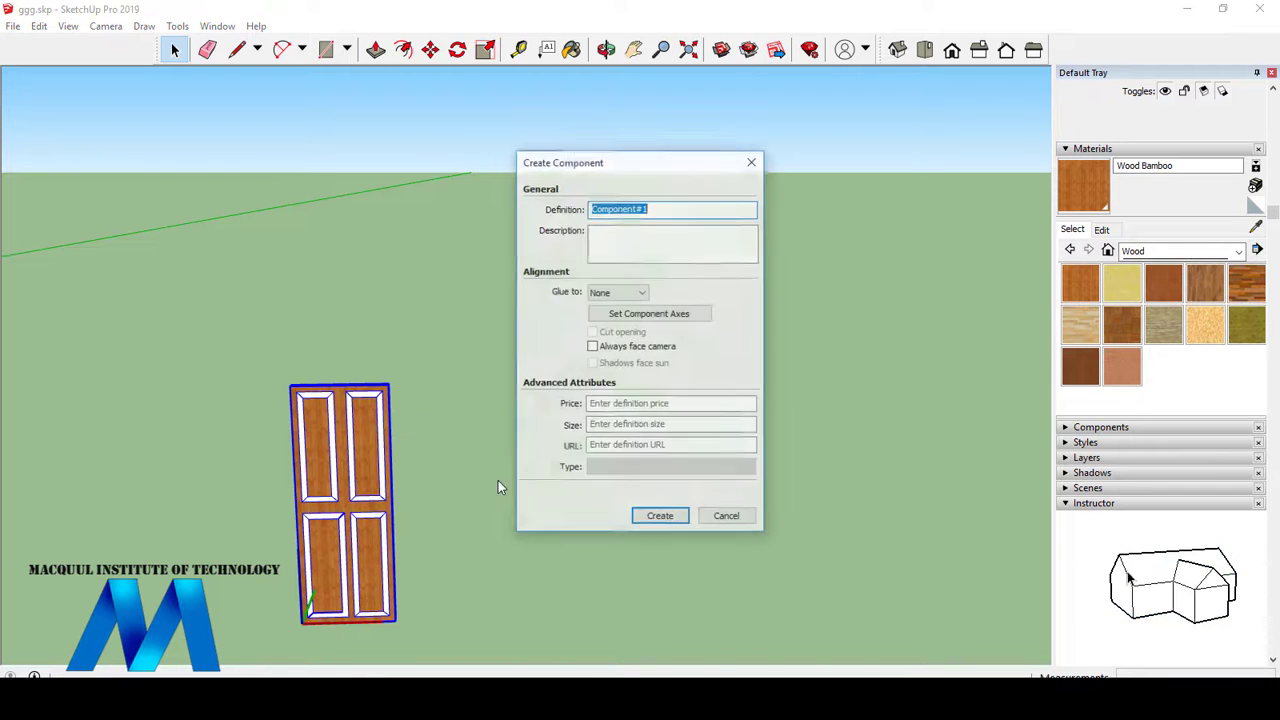
click(660, 517)
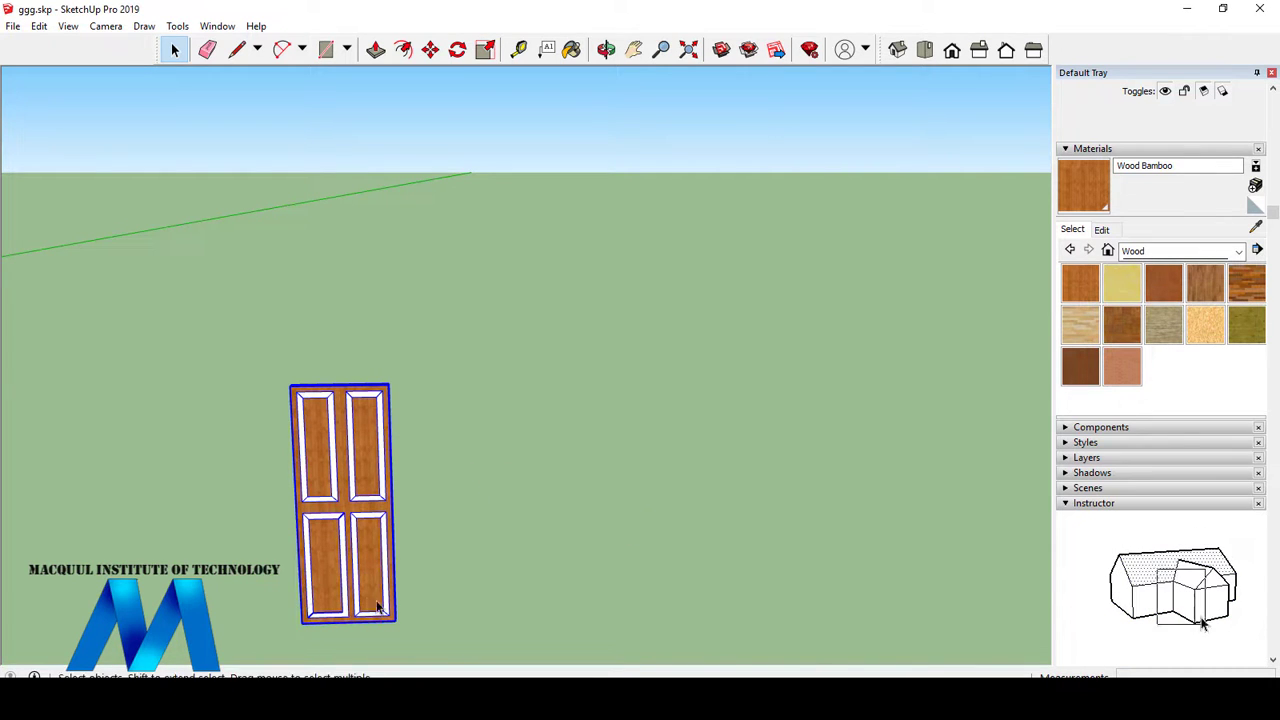
- Copy the white-trimmed door component to a spot directly beside the large bamboo door and clear the selection
click(430, 49)
key(ctrl)
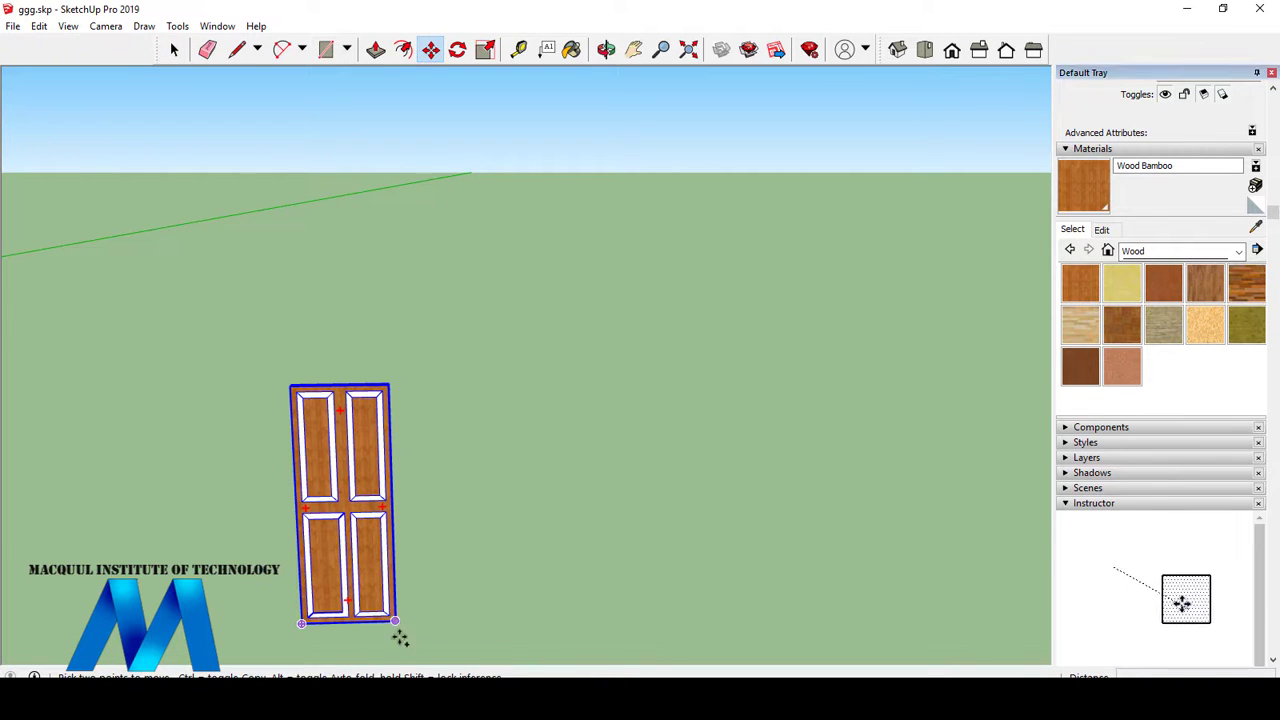
click(397, 625)
scroll(610, 565, down, 3)
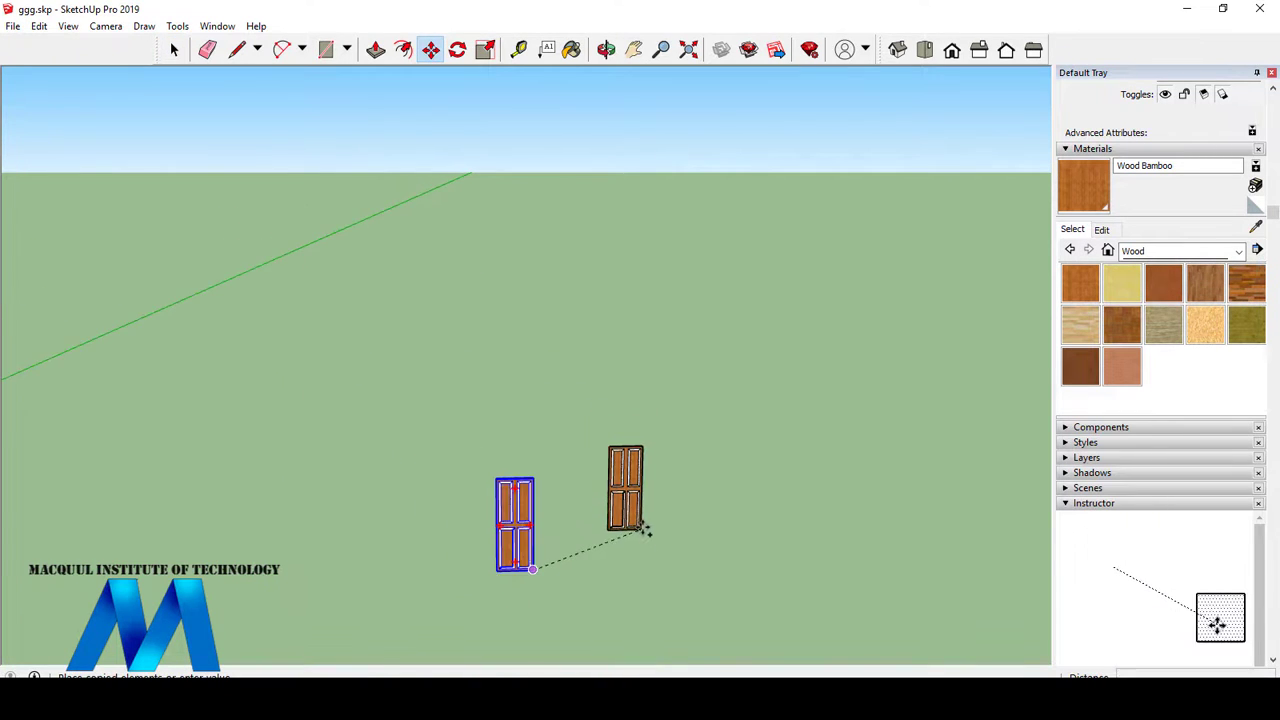
scroll(645, 528, down, 3)
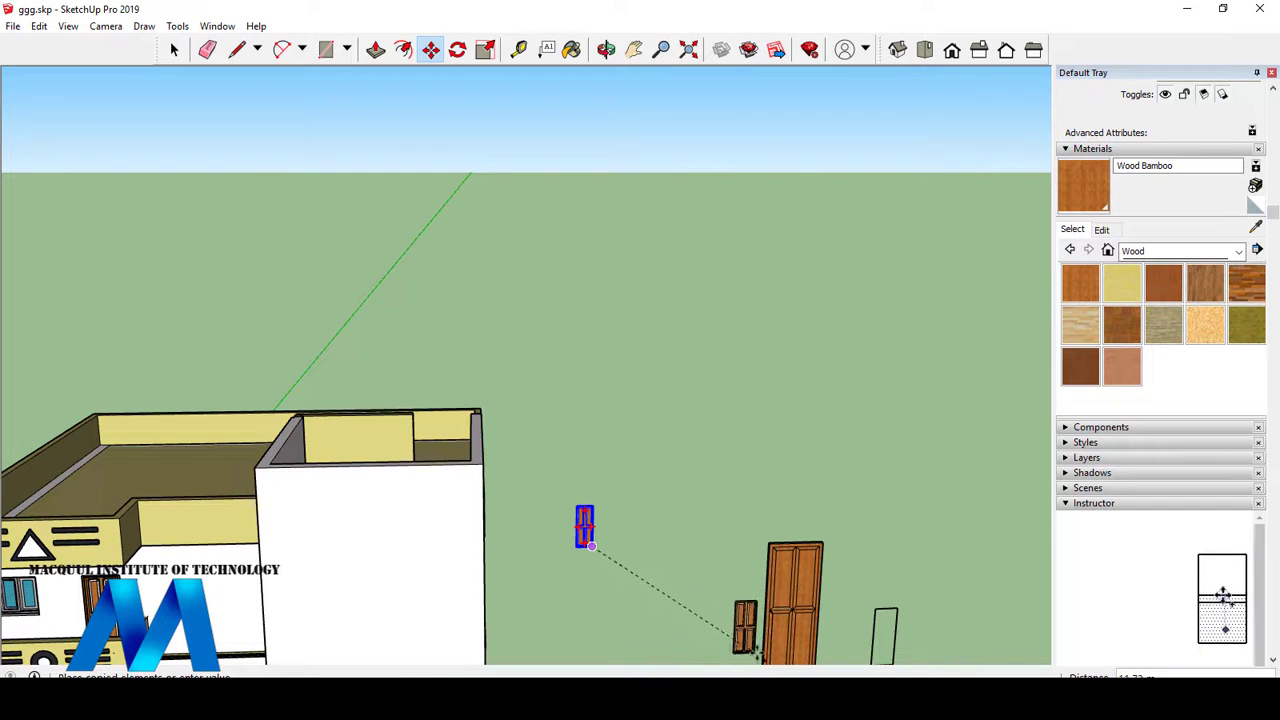
click(743, 657)
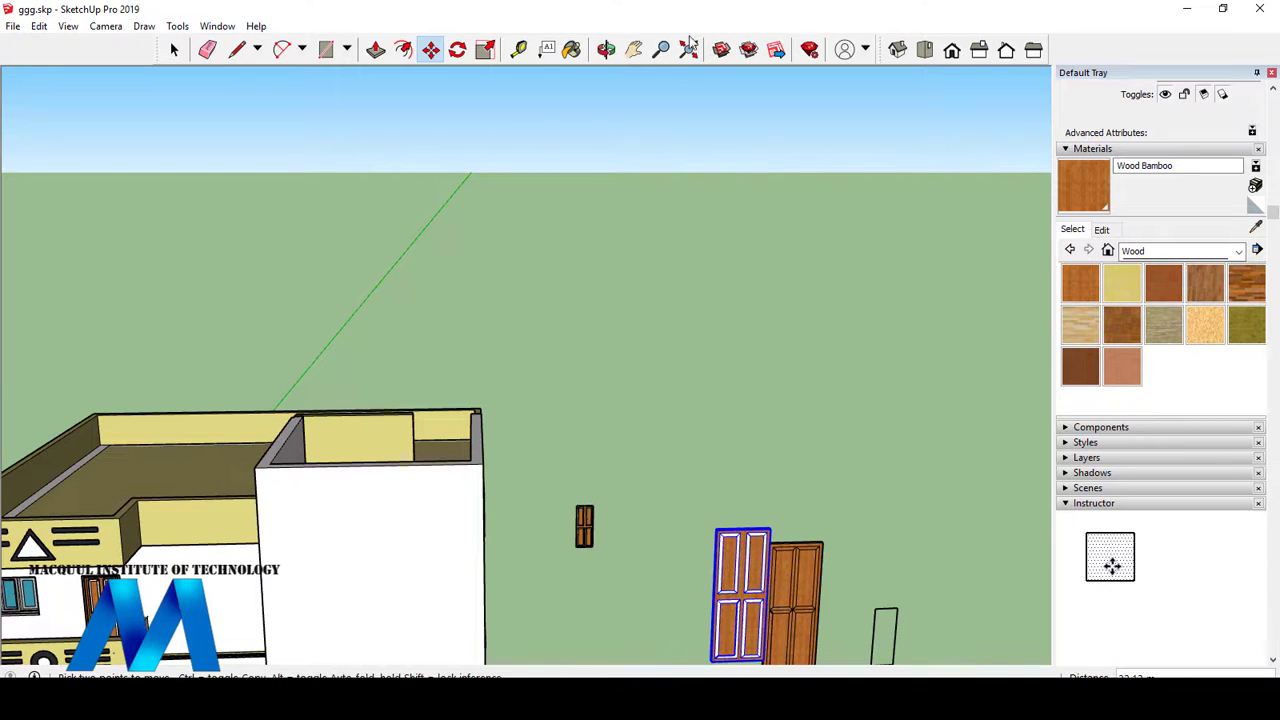
click(606, 49)
drag(720, 246, 646, 183)
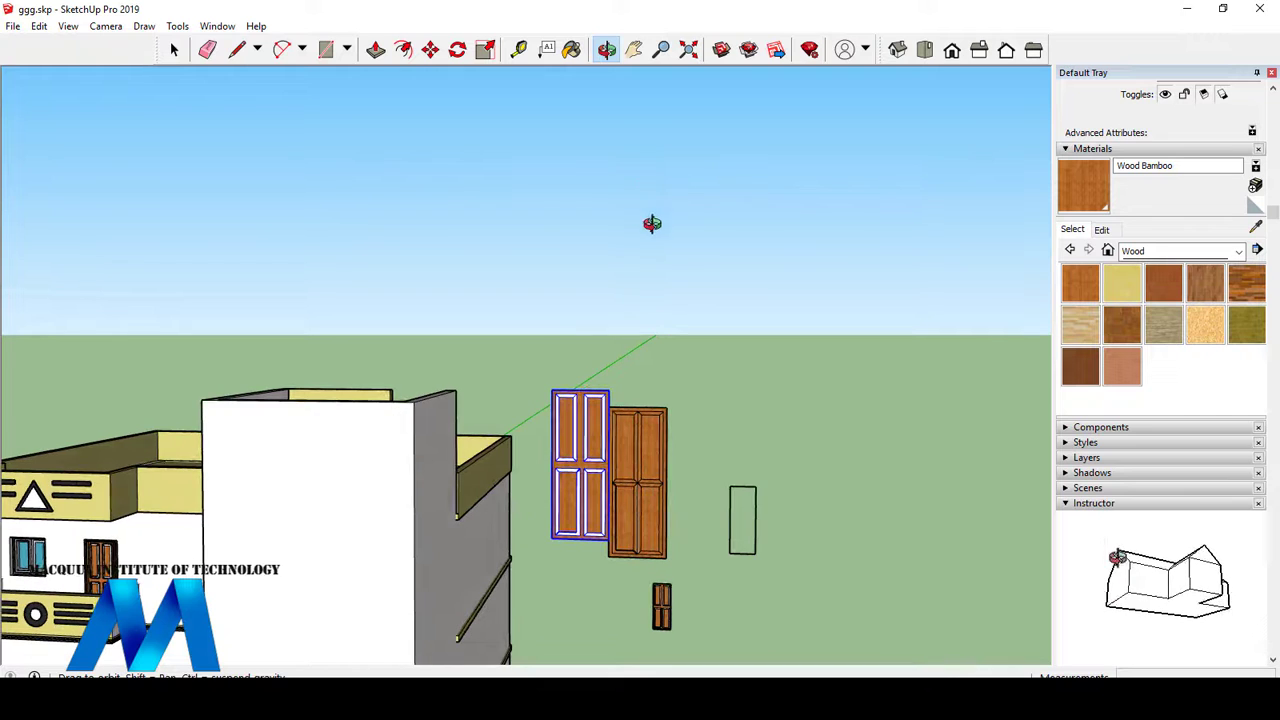
scroll(640, 460, up, 5)
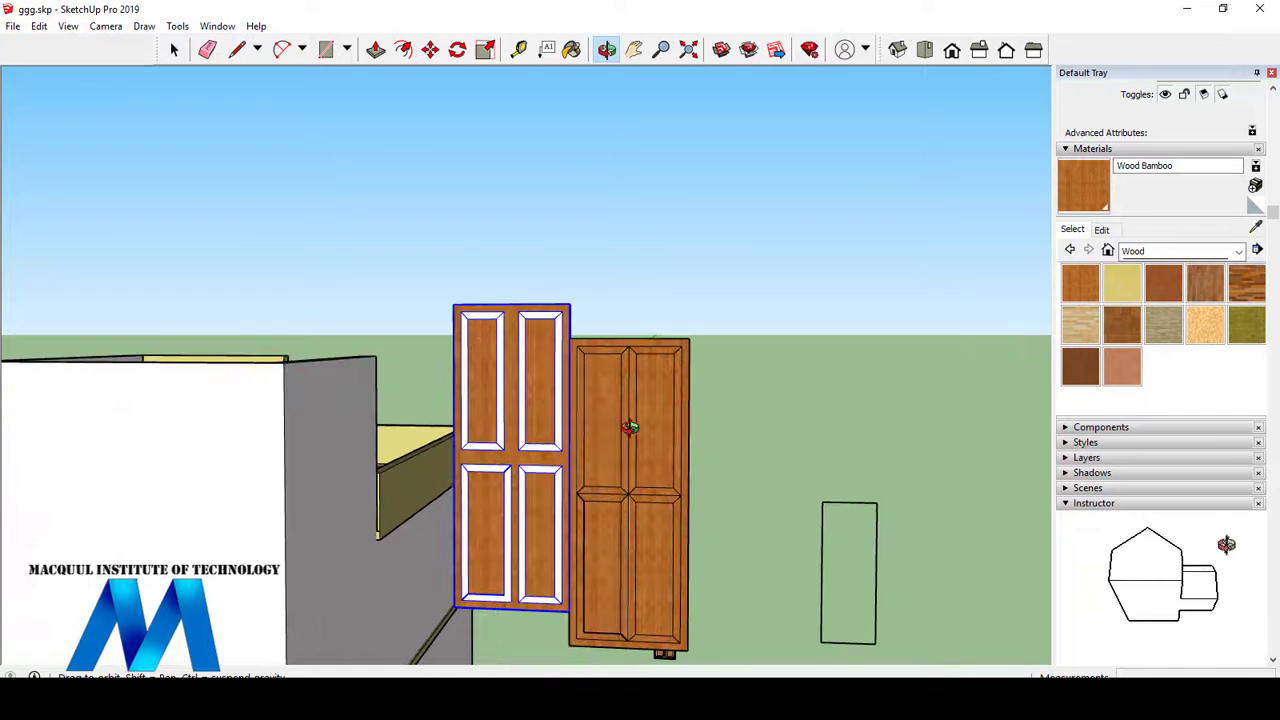
click(174, 49)
click(369, 209)
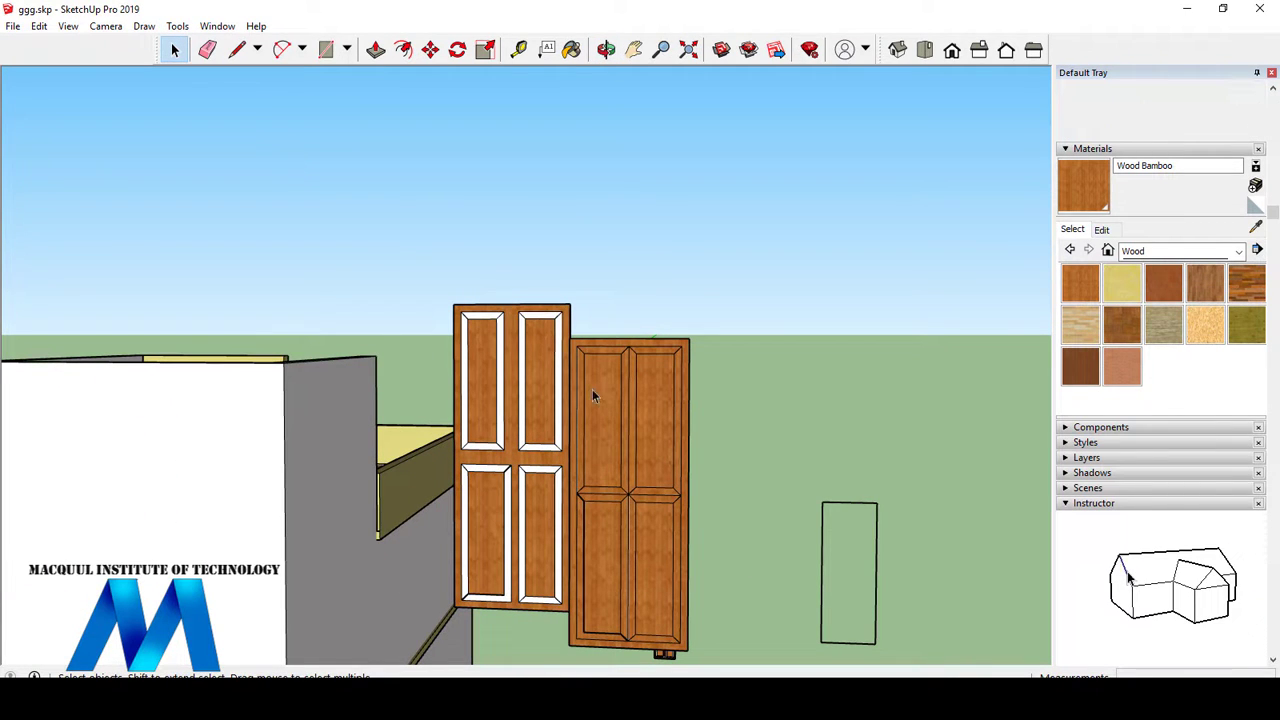
- Explode the copied white-trimmed door component beside the large door
scroll(612, 514, down, 3)
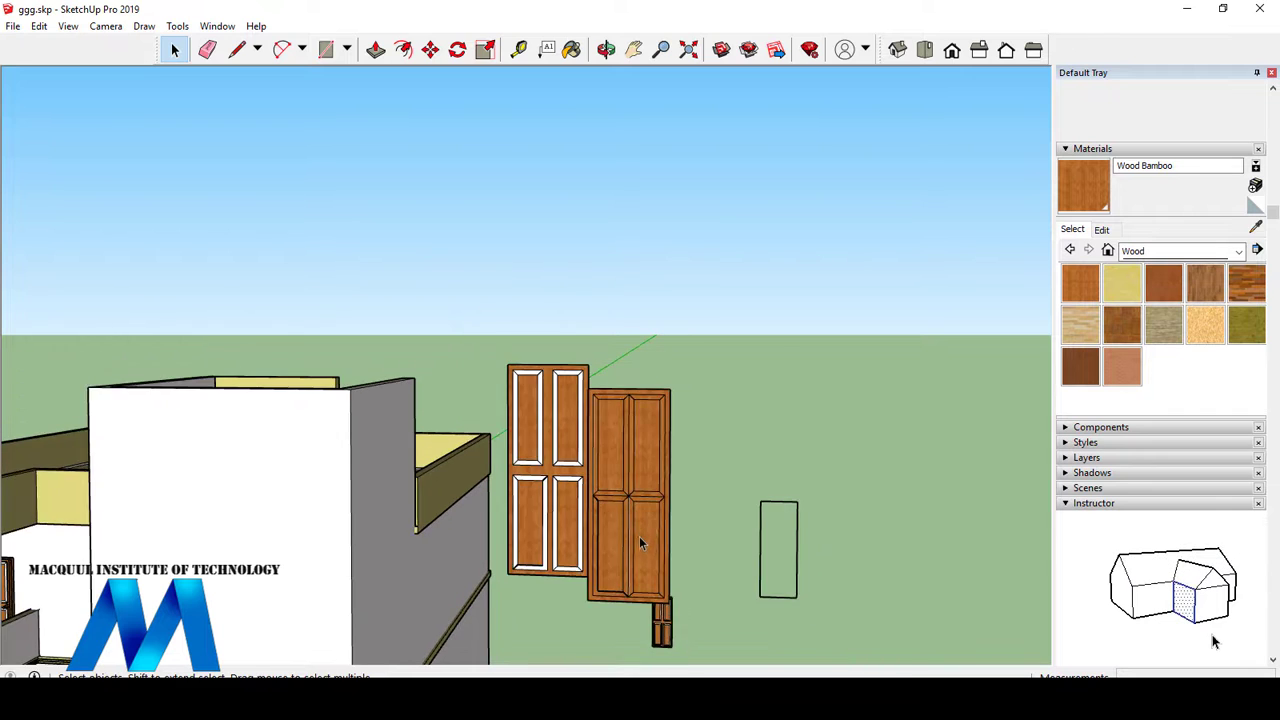
scroll(639, 536, up, 5)
scroll(656, 434, down, 5)
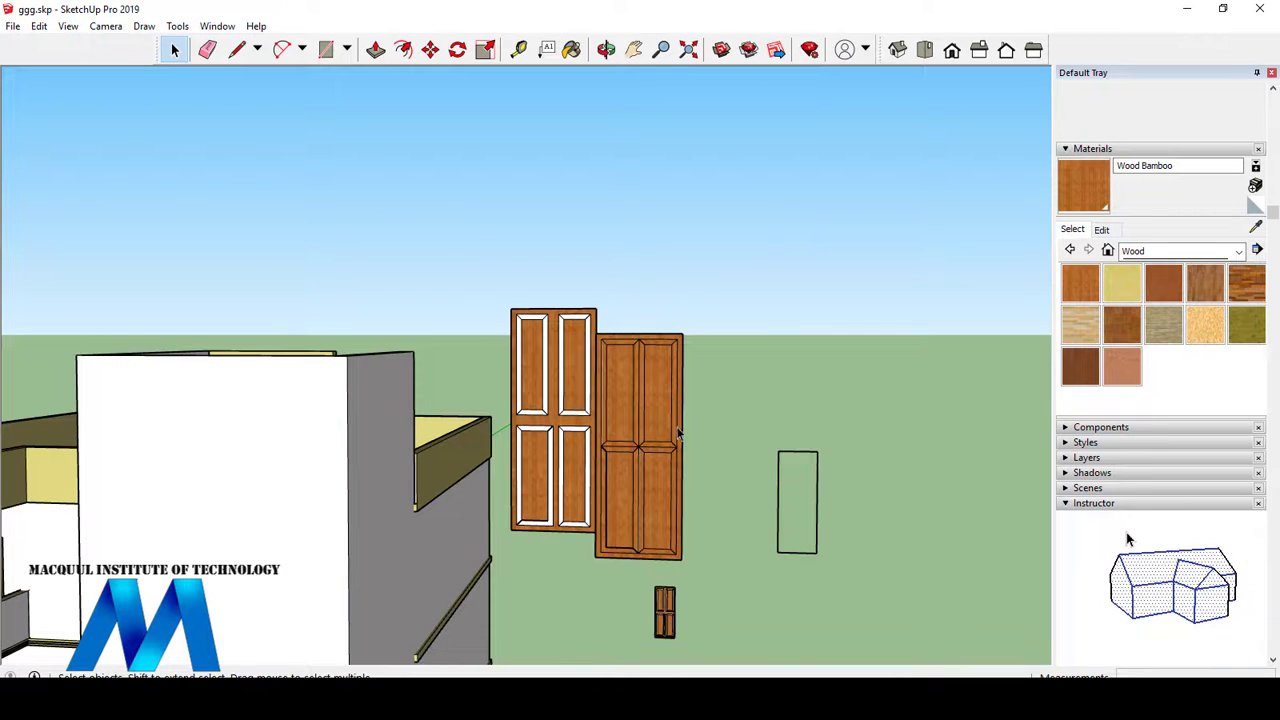
scroll(678, 432, up, 2)
click(460, 318)
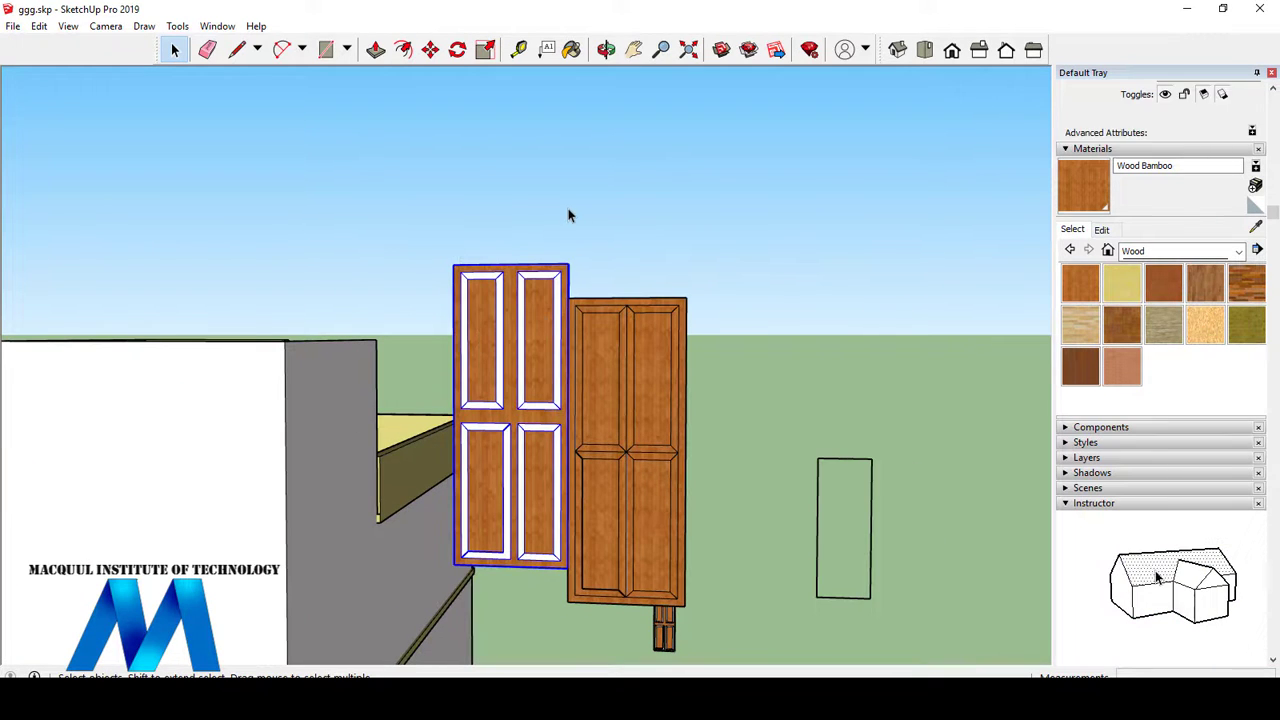
scroll(568, 208, up, 3)
scroll(572, 203, down, 5)
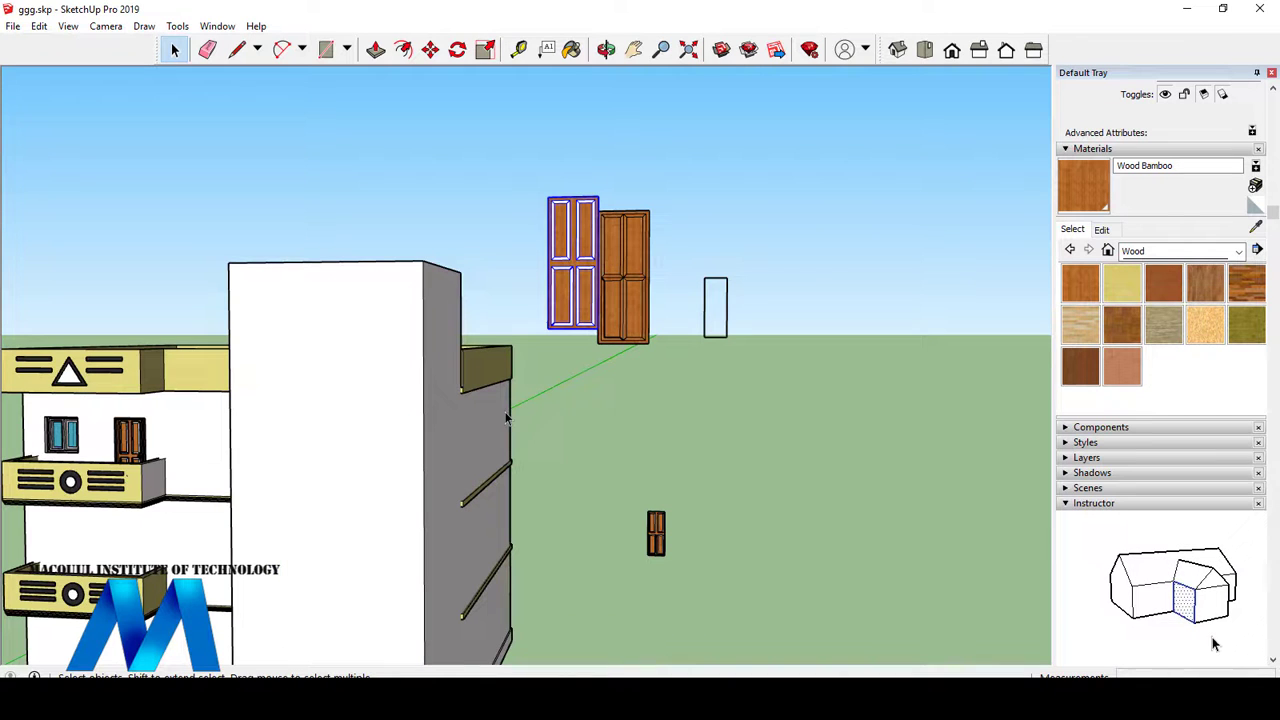
scroll(571, 254, up, 1)
right_click(593, 248)
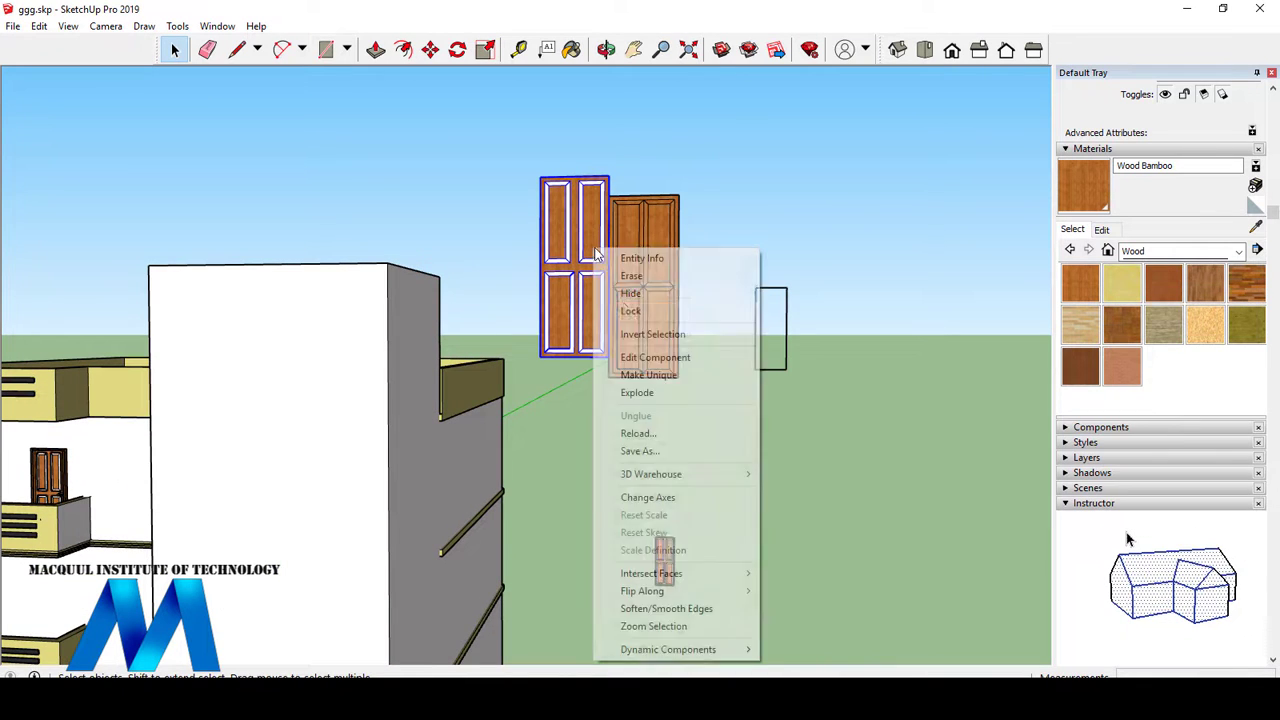
click(647, 393)
click(676, 128)
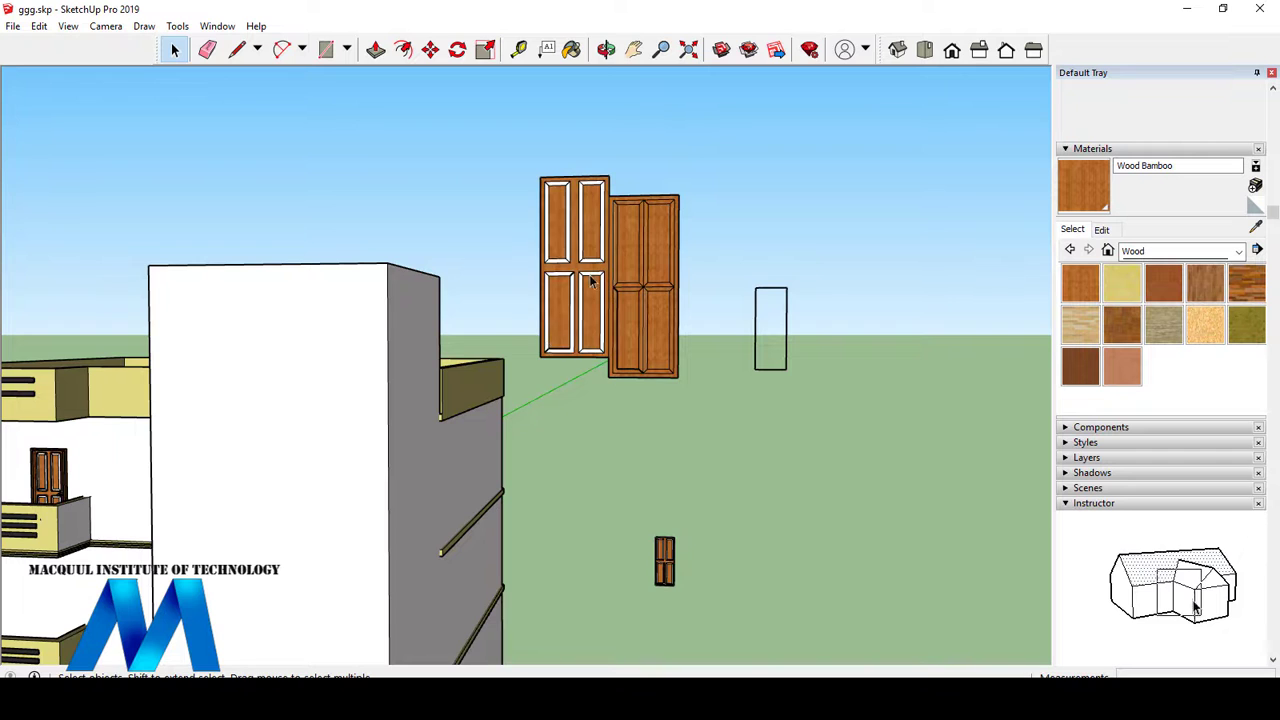
- Draw a small knob circle on the white-trimmed door's middle rail, near the edge facing the bamboo door
scroll(592, 283, up, 5)
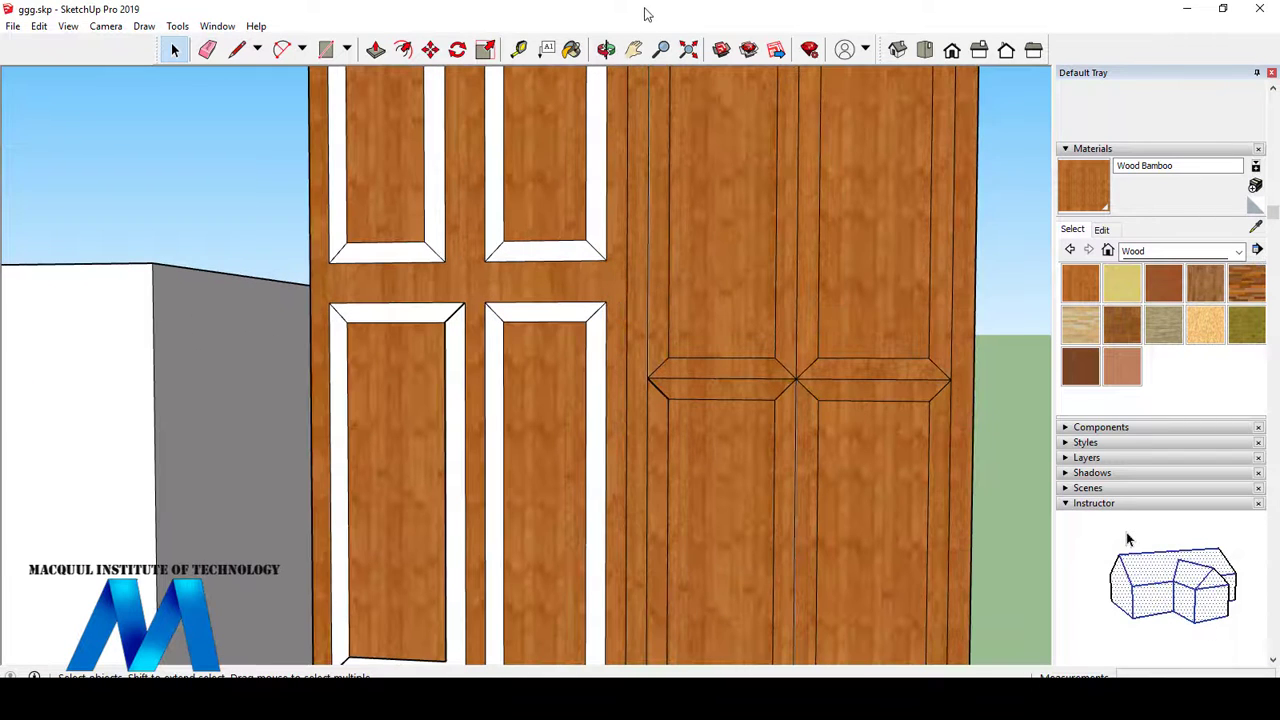
click(606, 49)
drag(579, 427, 501, 172)
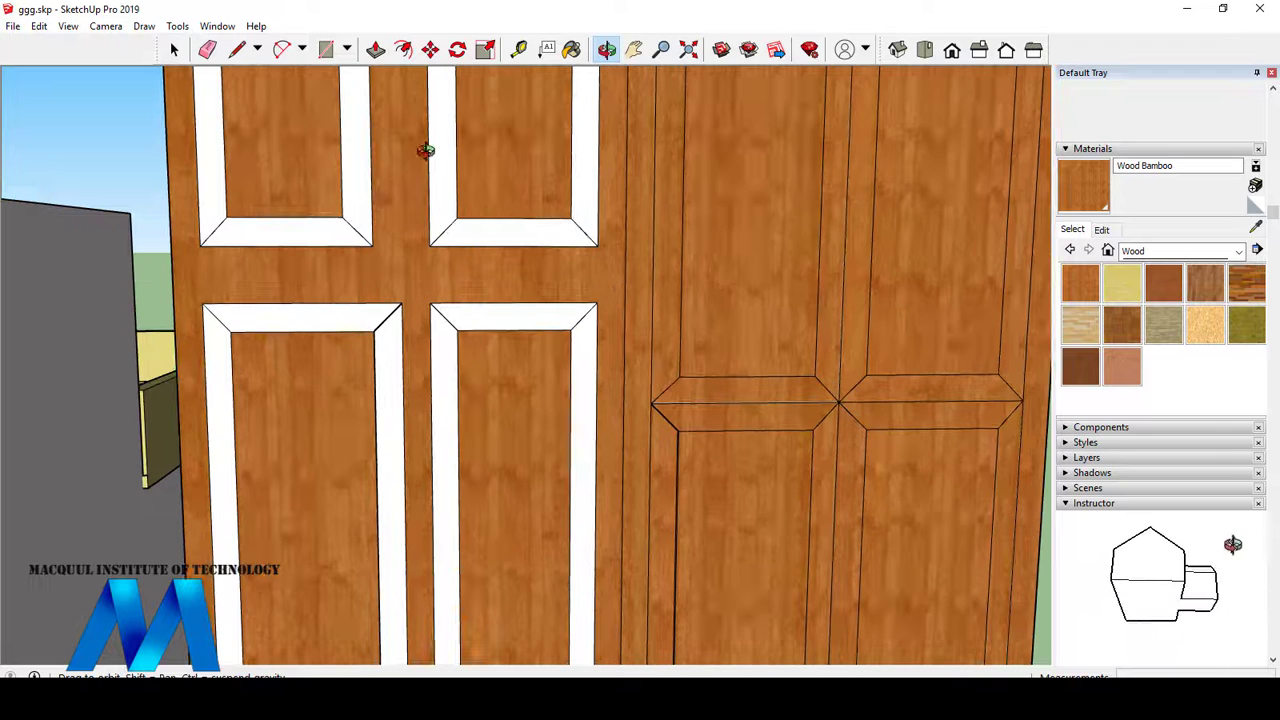
click(325, 49)
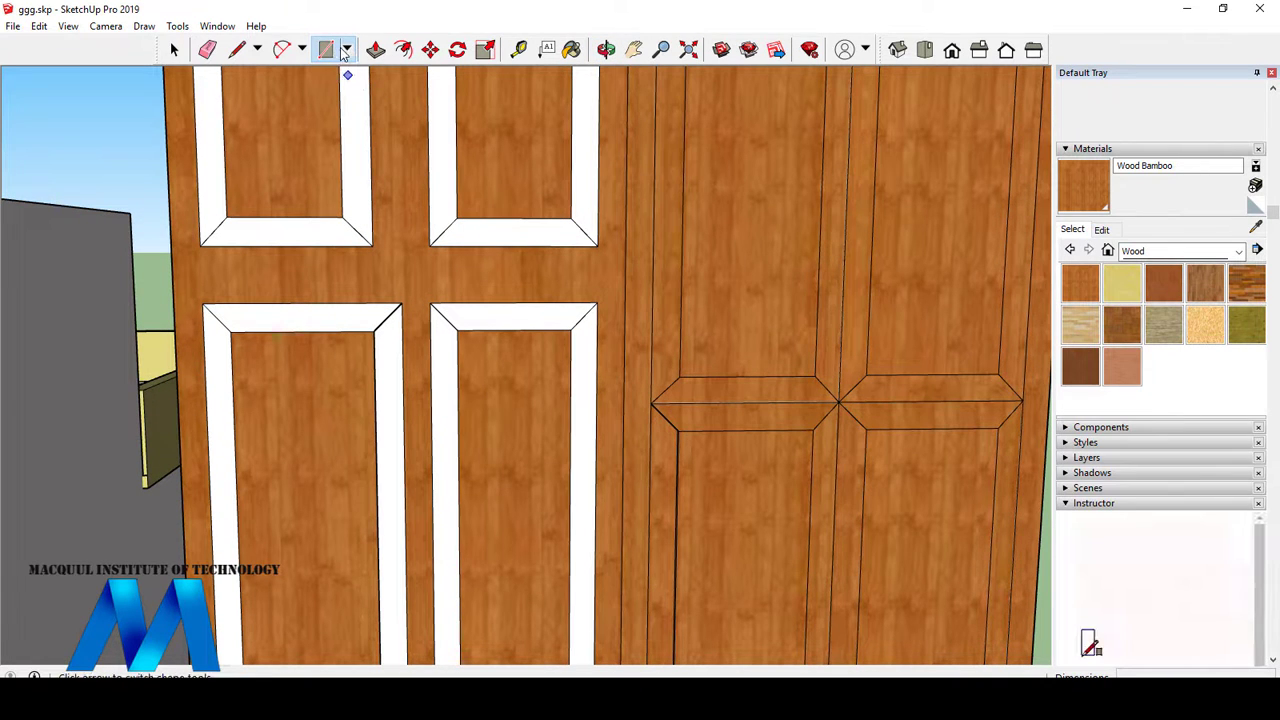
click(347, 50)
click(345, 112)
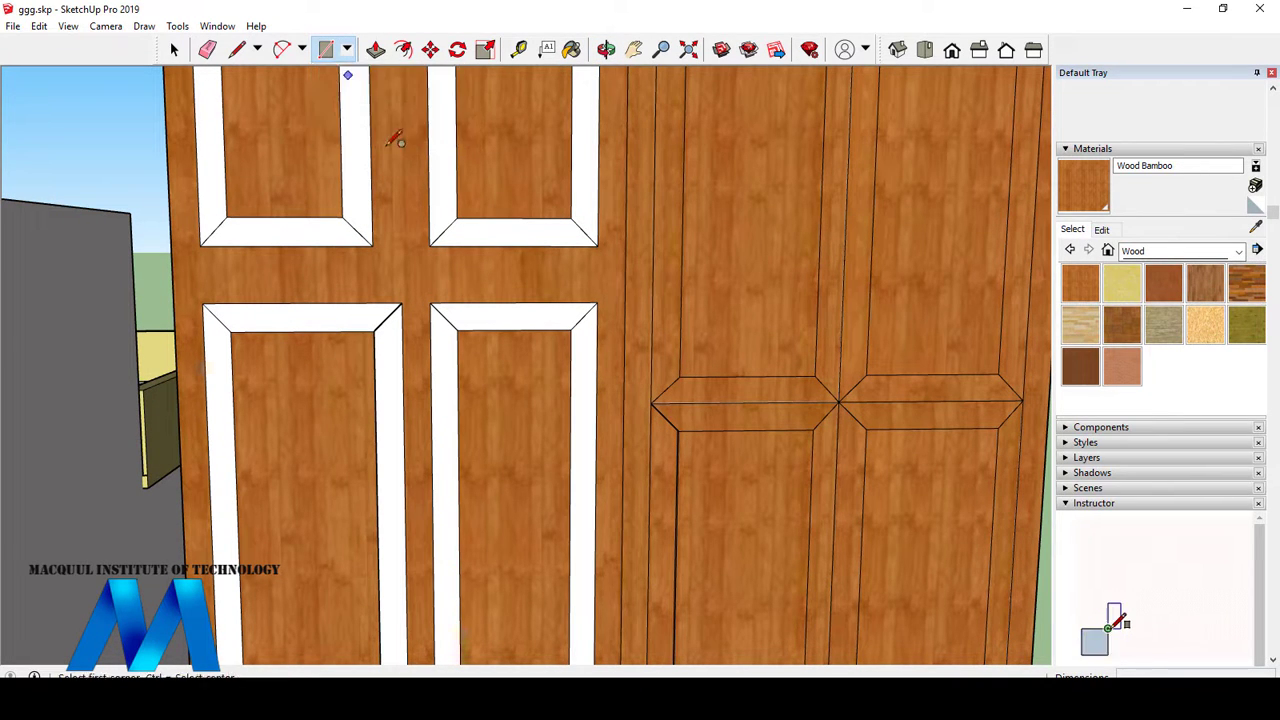
click(596, 271)
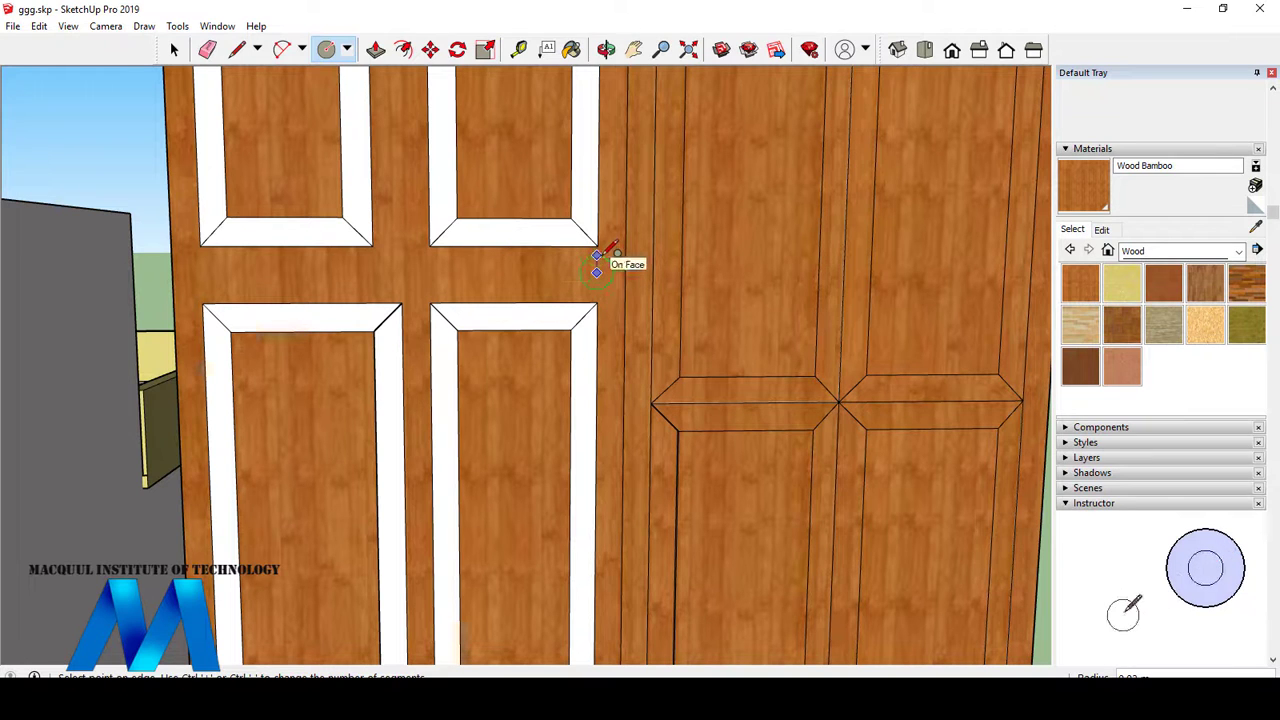
click(610, 250)
- Try to extrude the knob circle outward from the door face with Push/Pull
key(p)
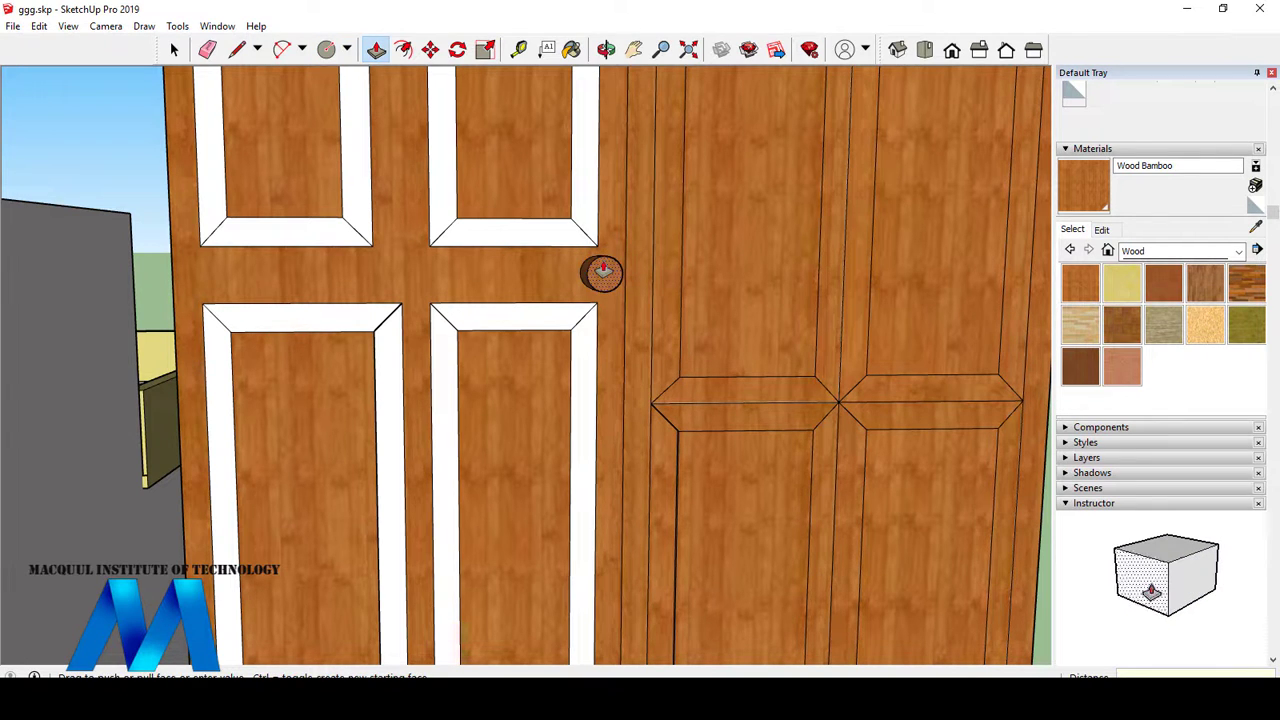
drag(602, 271, 556, 283)
scroll(578, 285, up, 3)
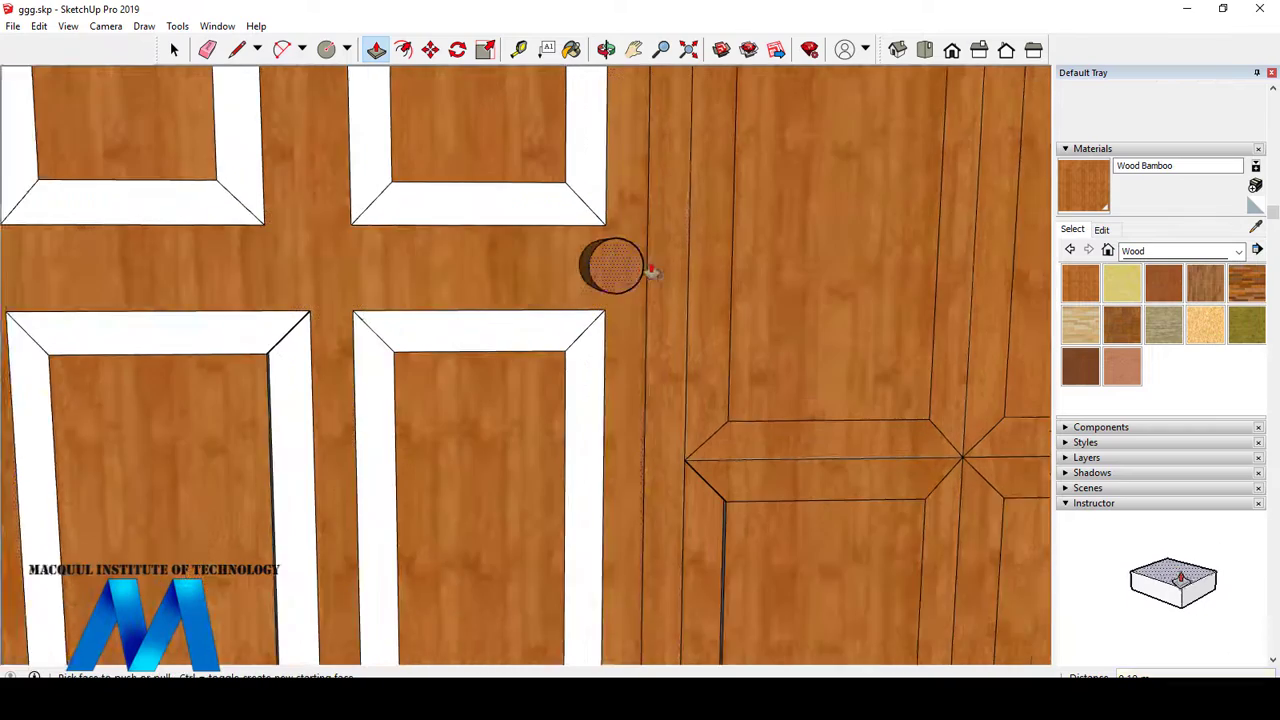
click(607, 49)
drag(626, 240, 623, 277)
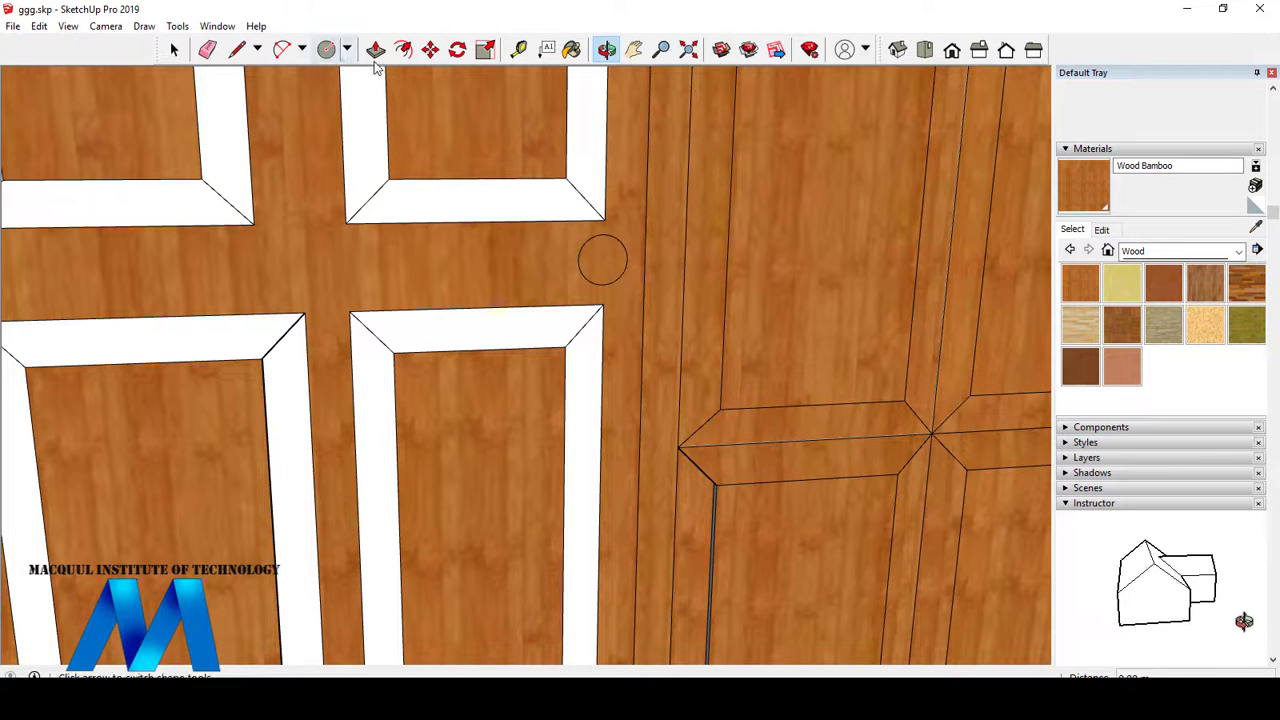
- Push/Pull the circle on the middle rail outward to form a short round door knob
click(376, 49)
click(601, 258)
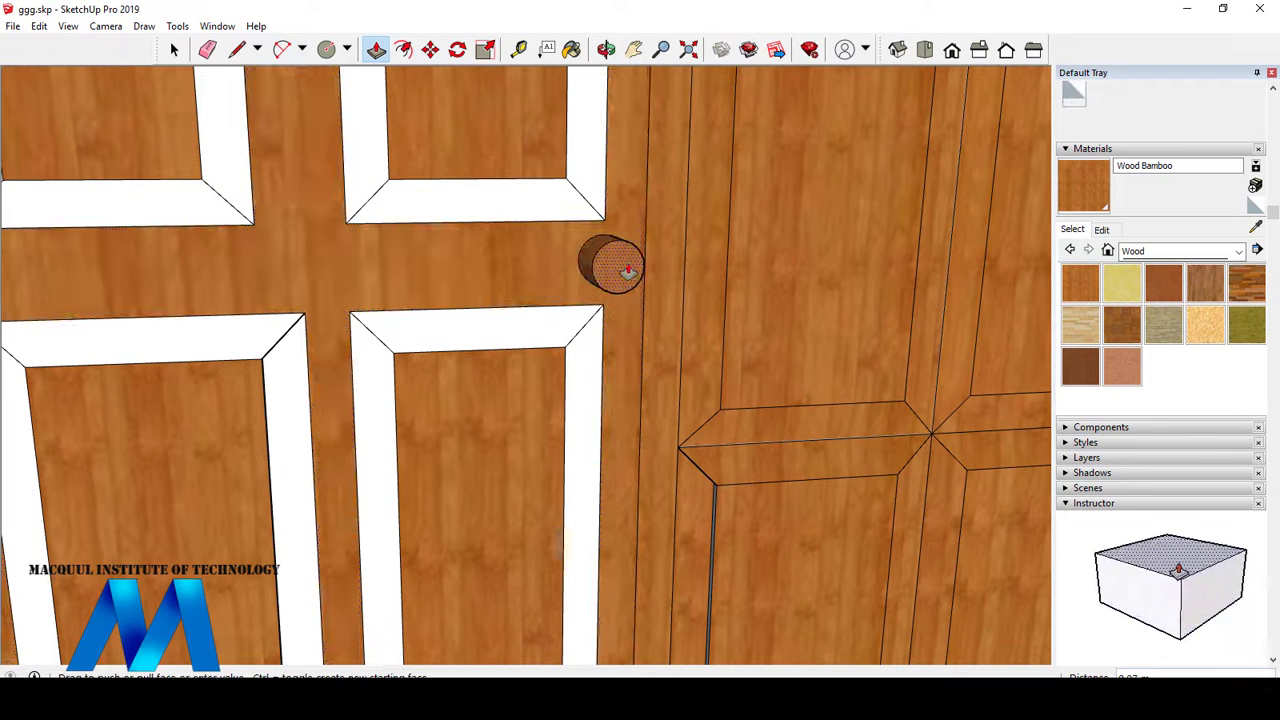
click(627, 271)
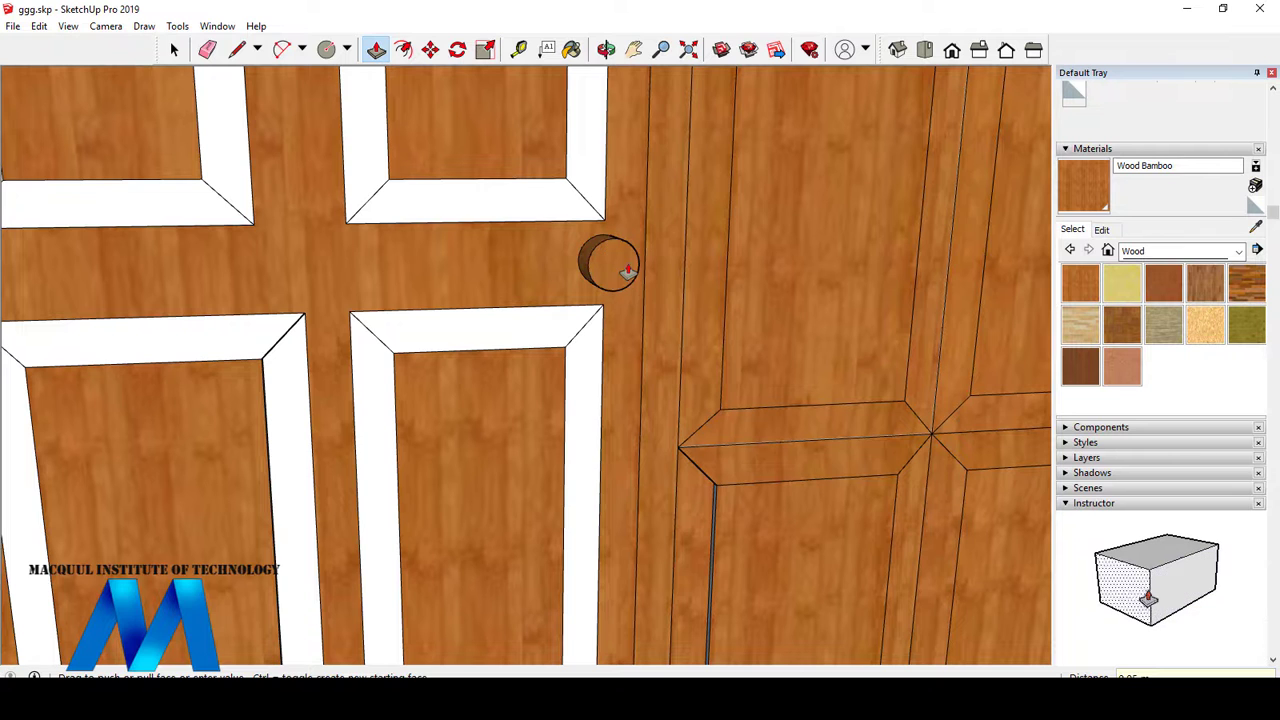
- Copy the knob's front and side faces outward with the Move tool to add a second round section
scroll(600, 275, up, 6)
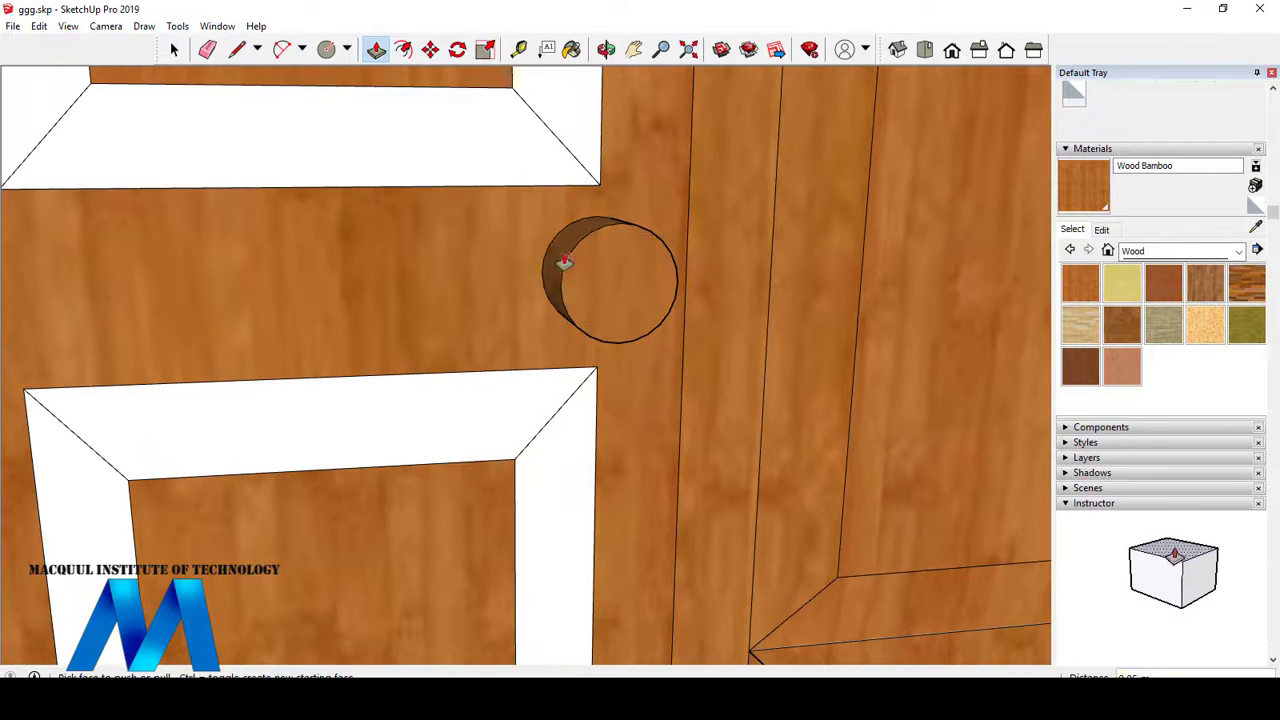
click(430, 49)
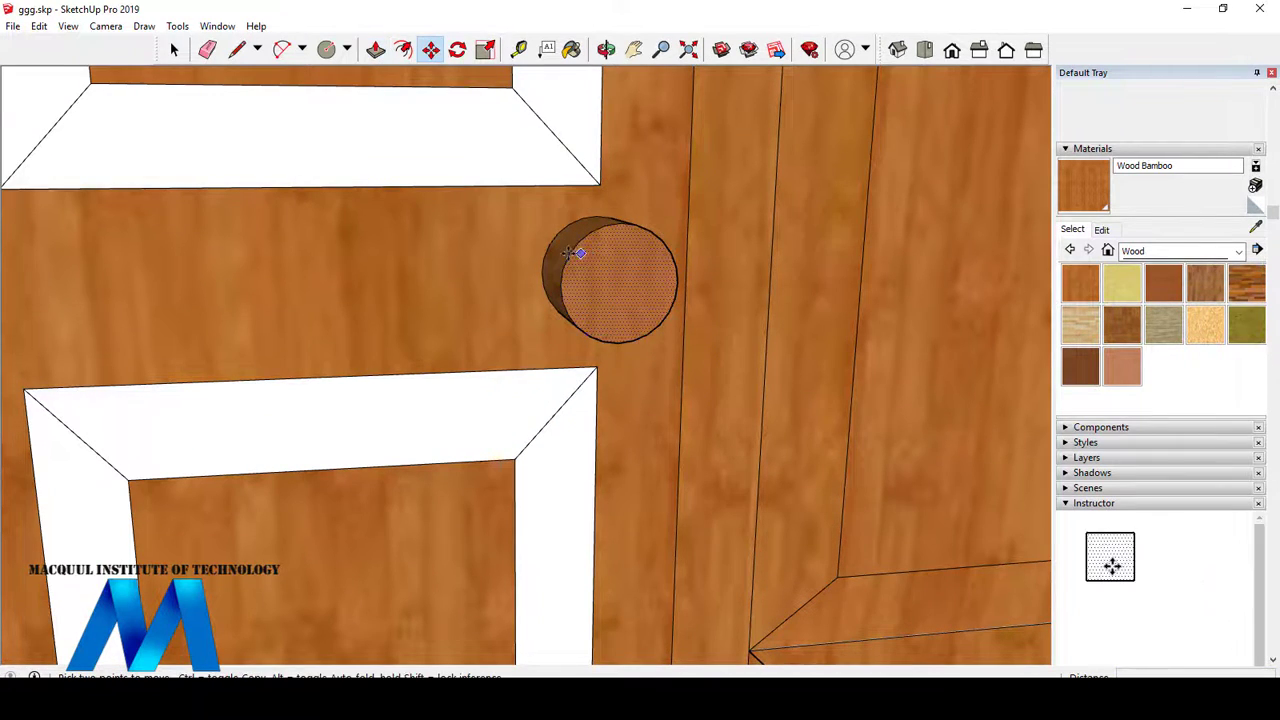
key(space)
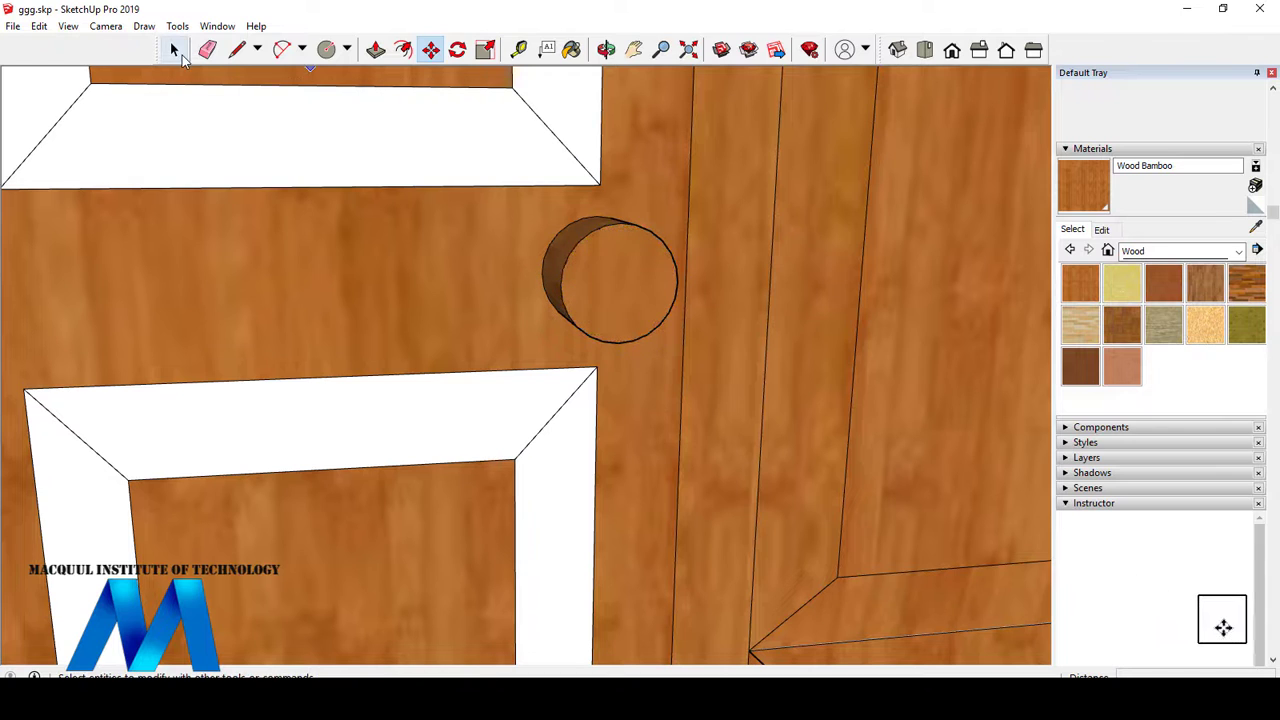
click(575, 273)
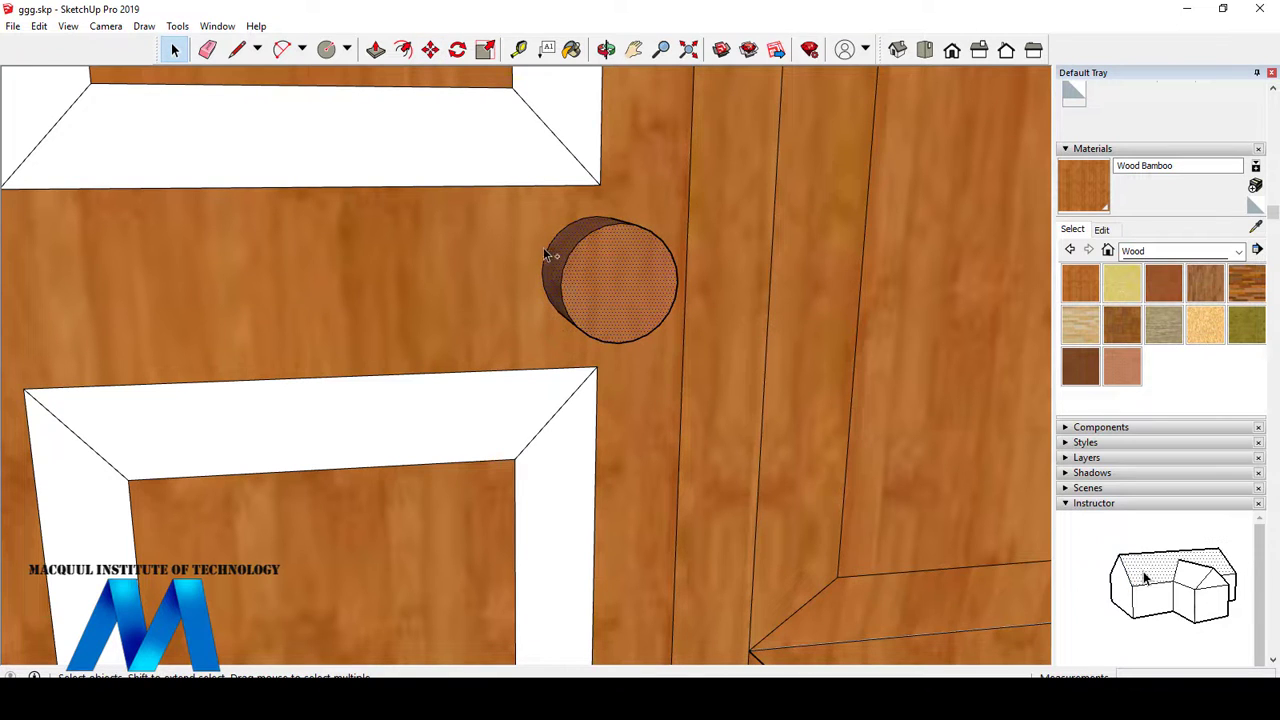
click(430, 49)
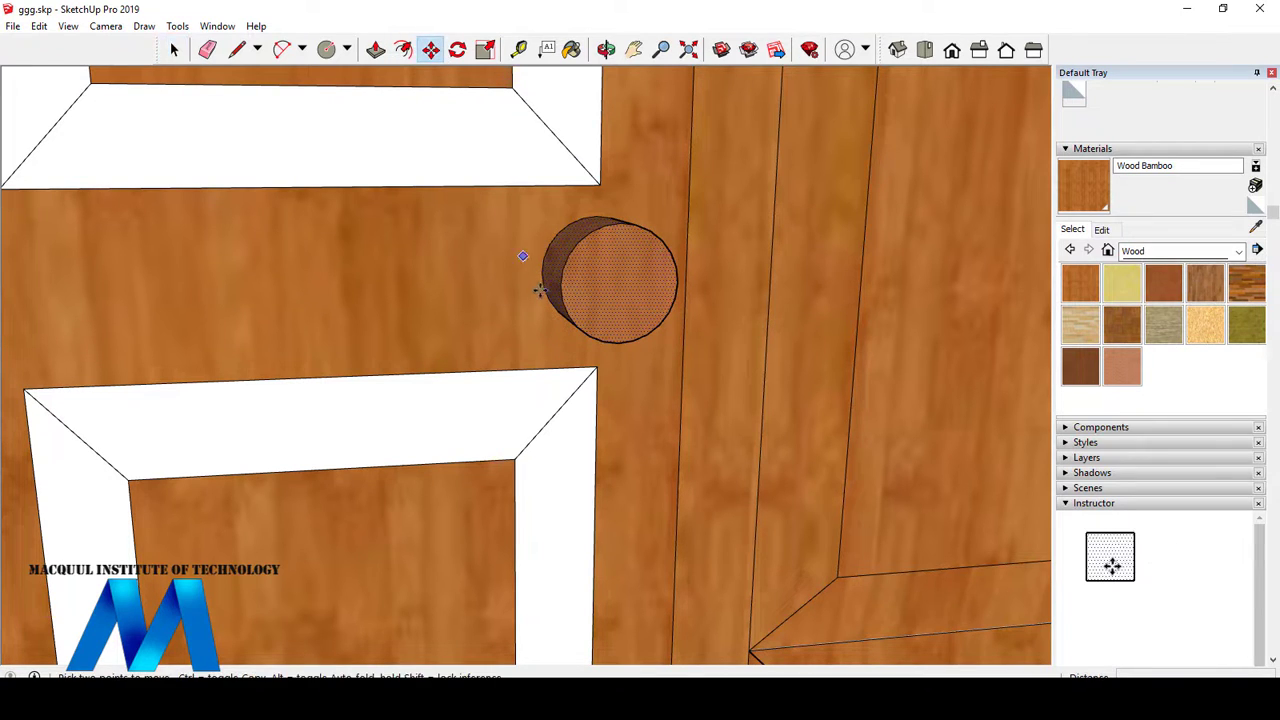
key(ctrl)
click(541, 273)
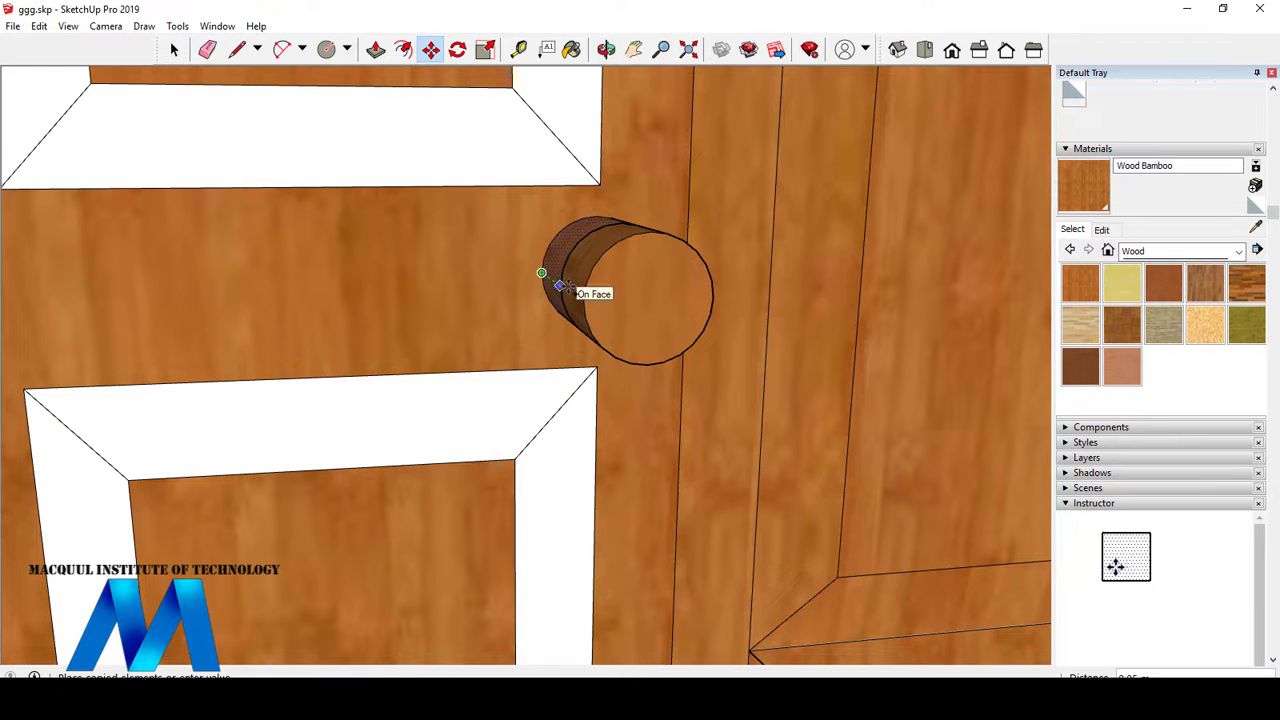
click(567, 287)
scroll(645, 298, down, 2)
scroll(645, 304, up, 2)
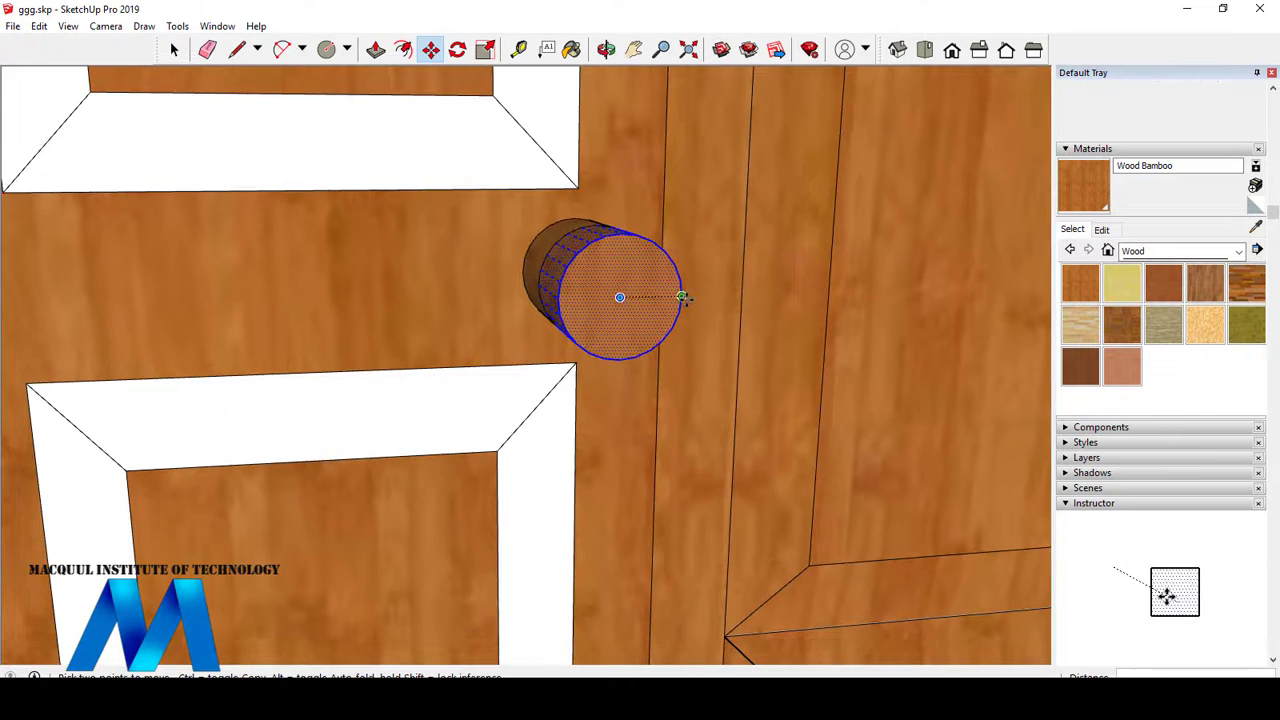
- Shrink the knob's front circle to about half its diameter with the Move tool, tapering the outer section
click(606, 49)
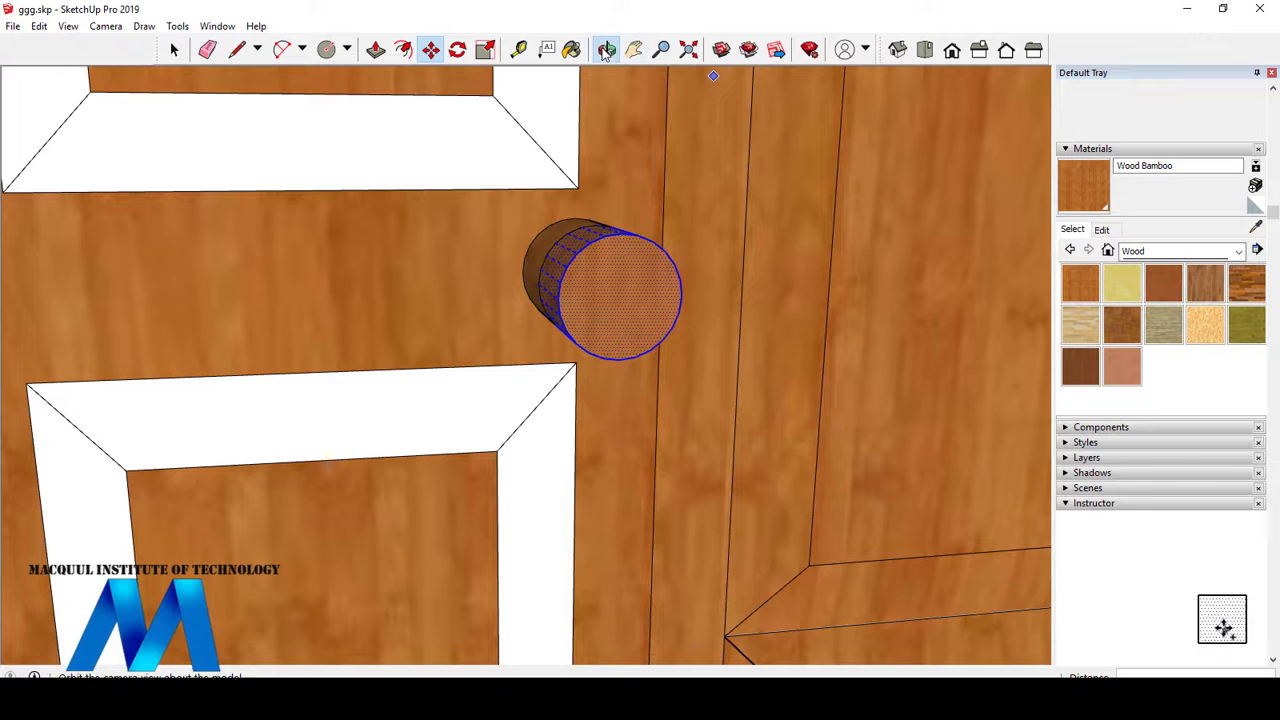
drag(674, 234, 594, 306)
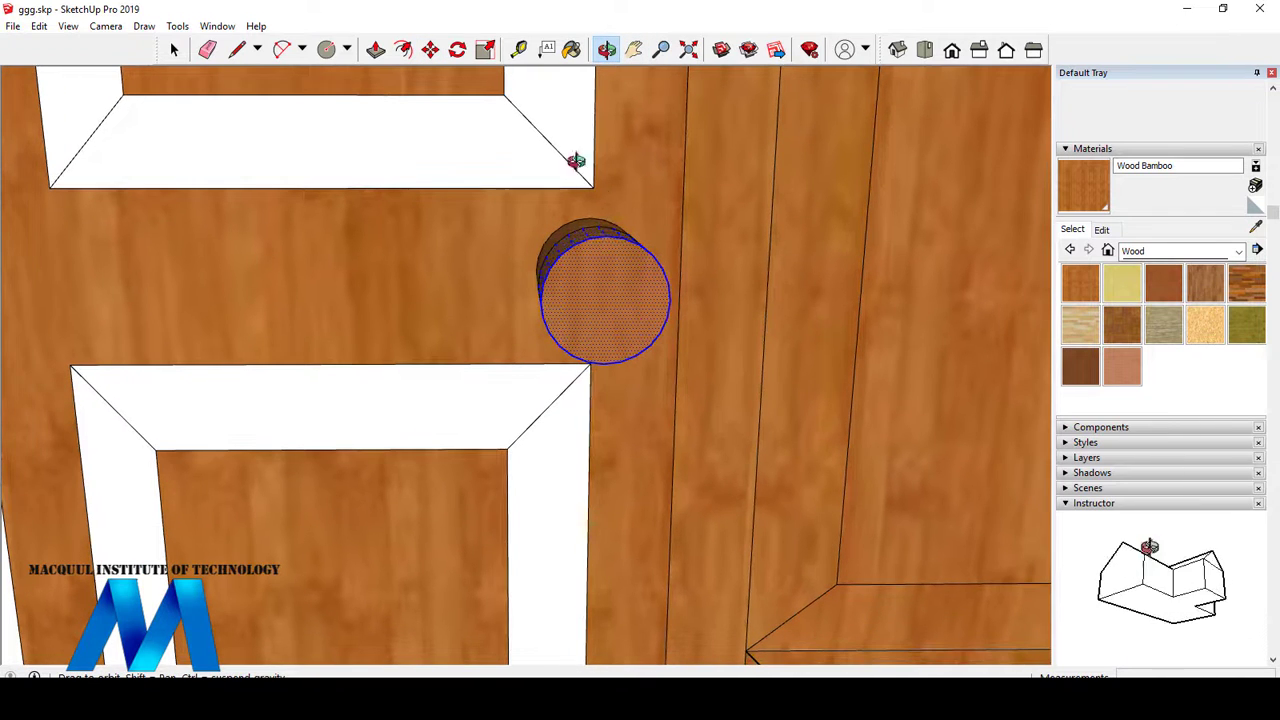
key(space)
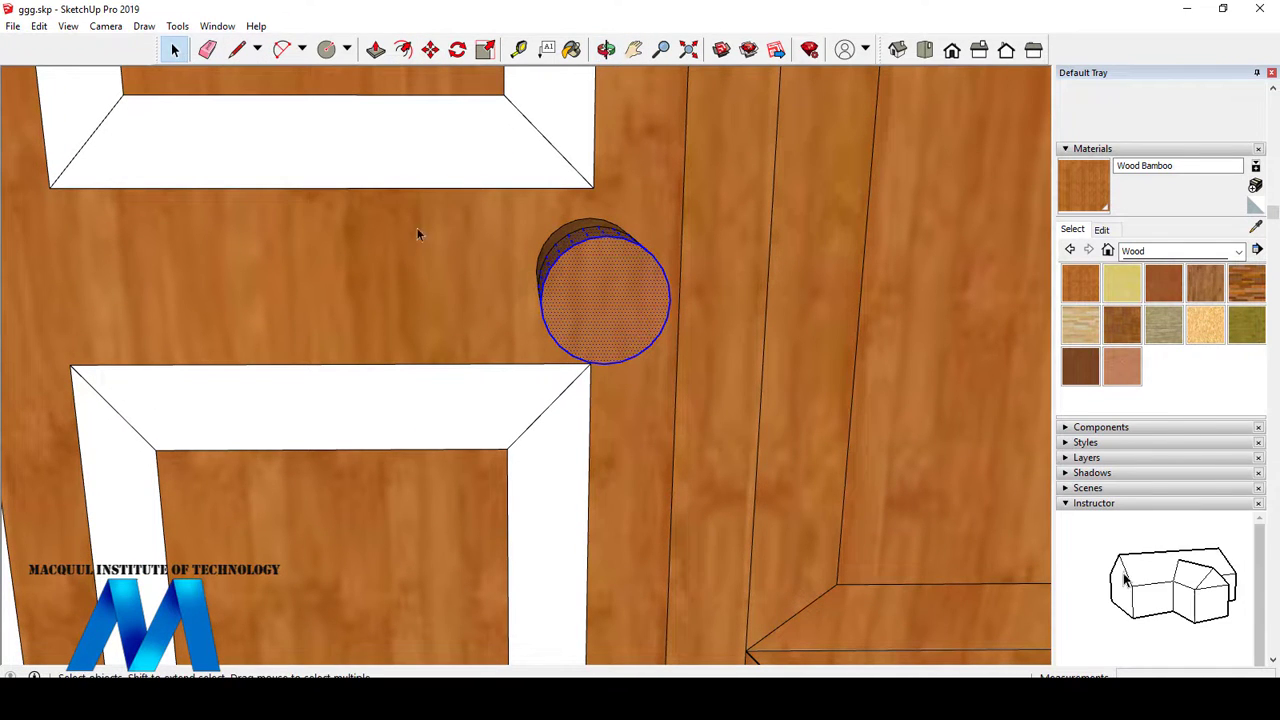
click(404, 262)
click(646, 306)
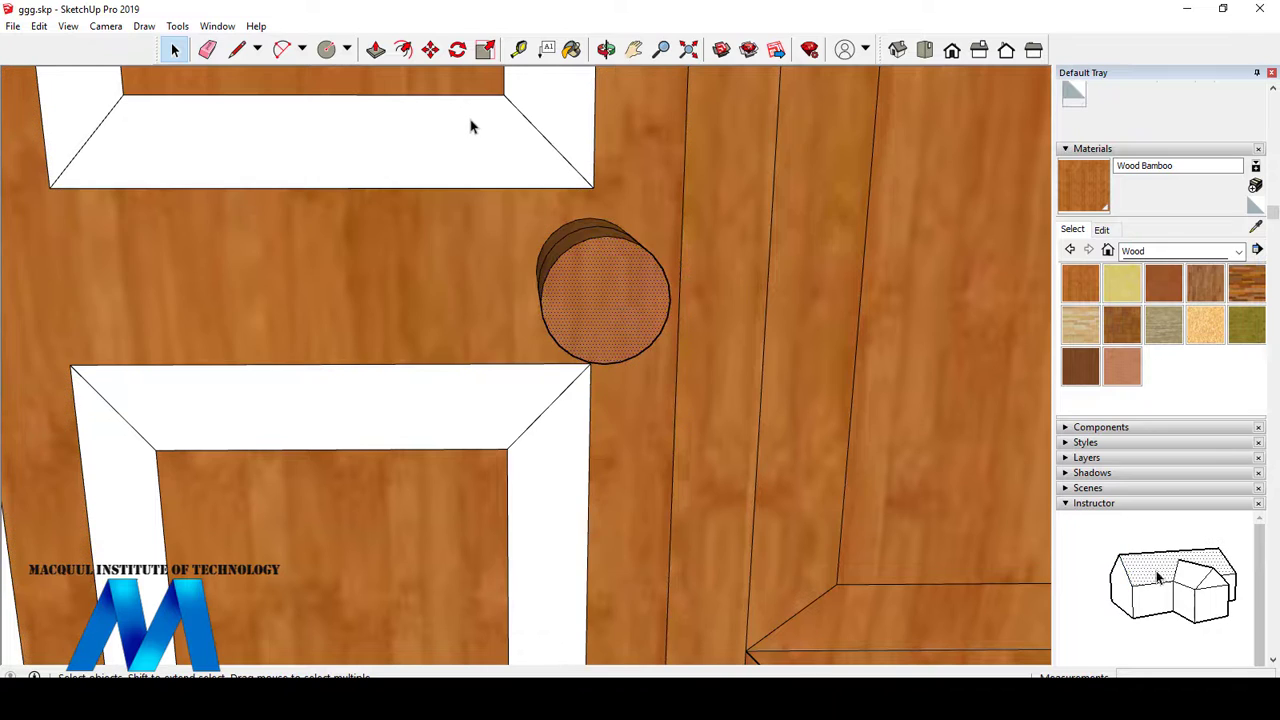
click(430, 50)
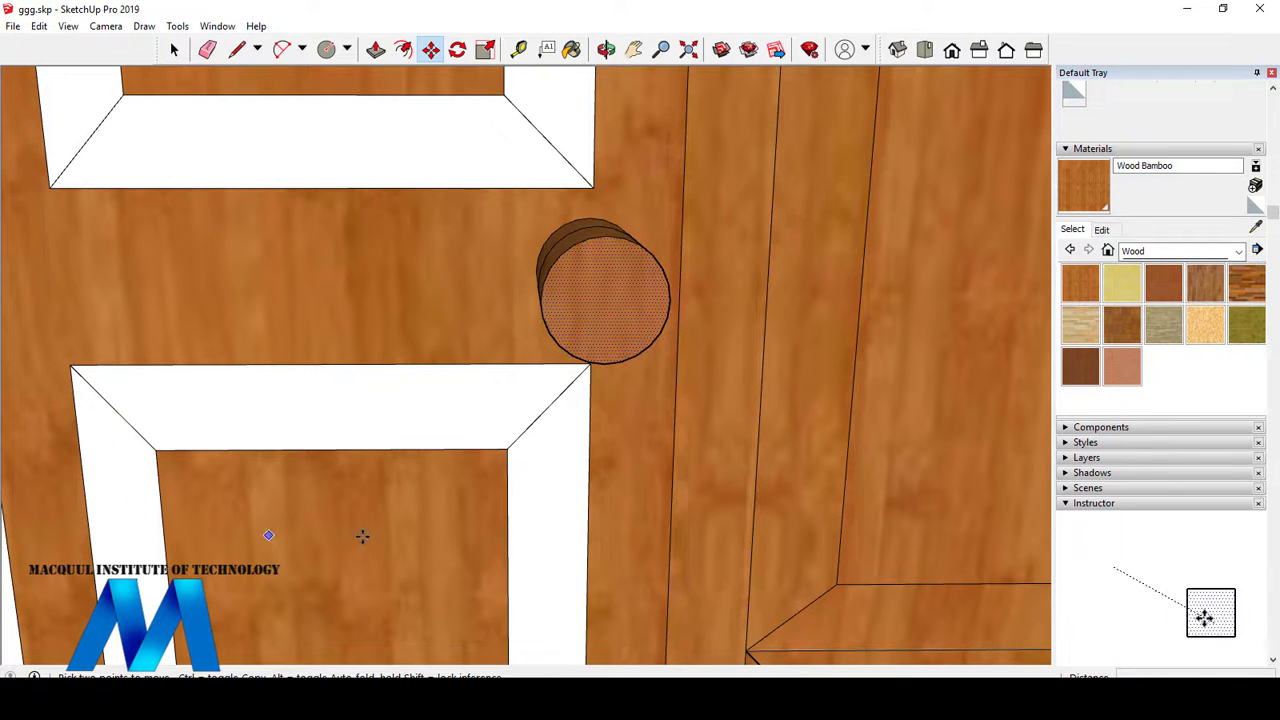
key(Escape)
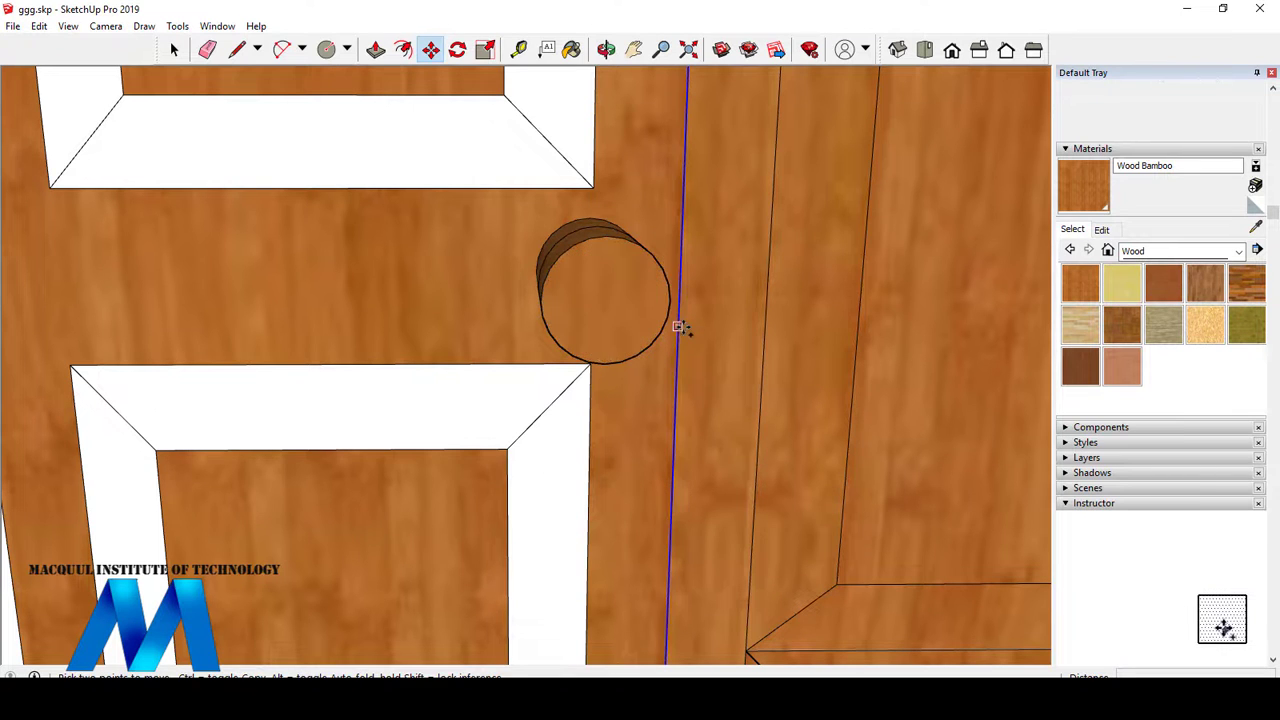
click(666, 300)
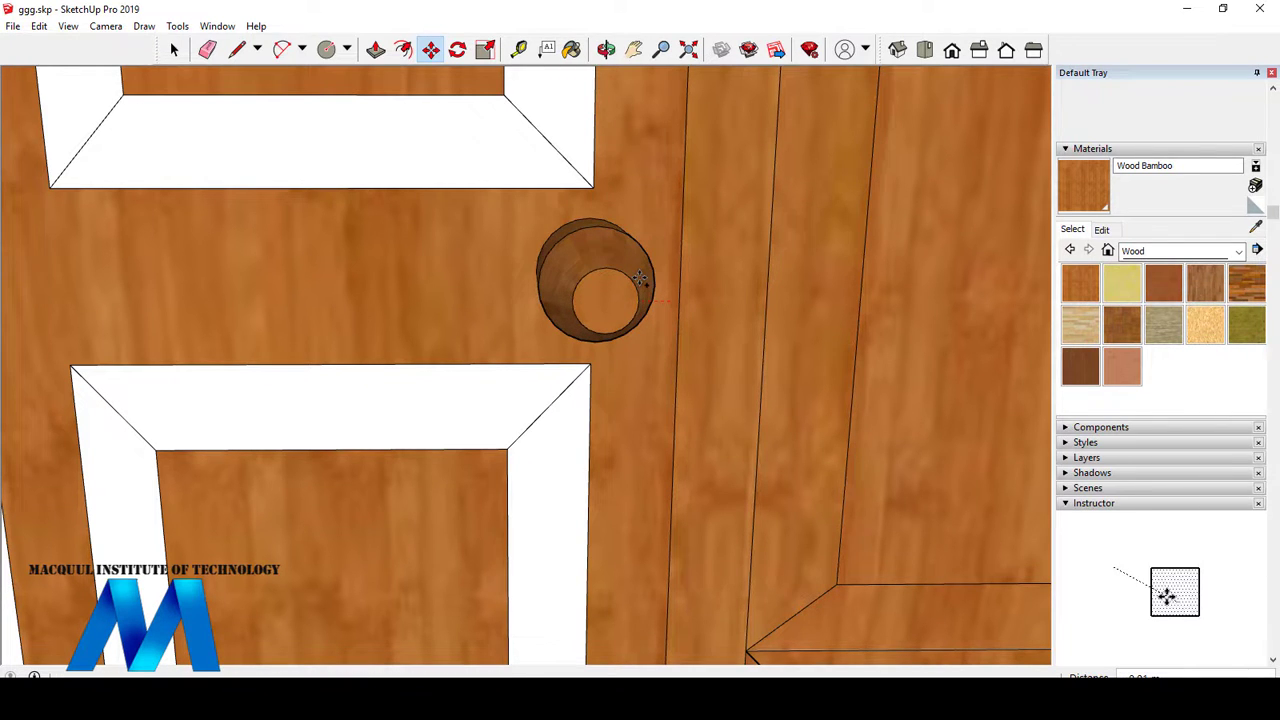
click(640, 279)
- Try to extrude the small front face of the tapered knob outward with Push/Pull, and undo it
click(606, 50)
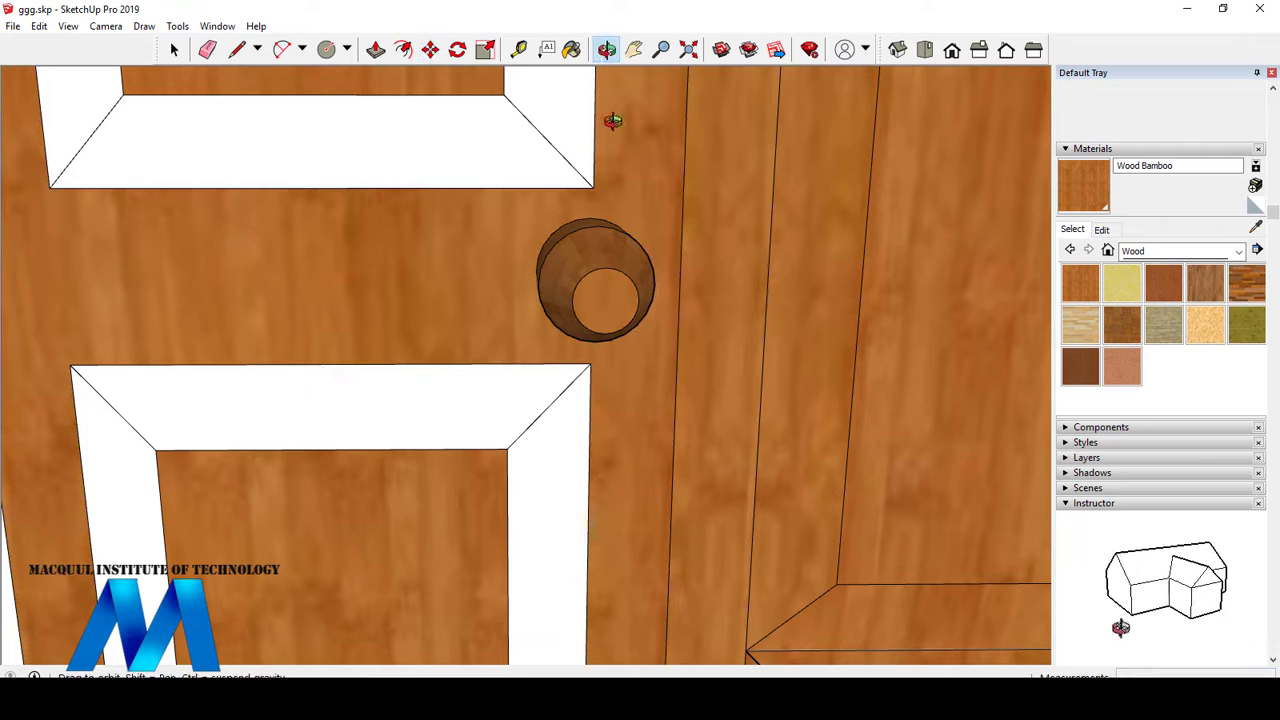
drag(576, 220, 620, 327)
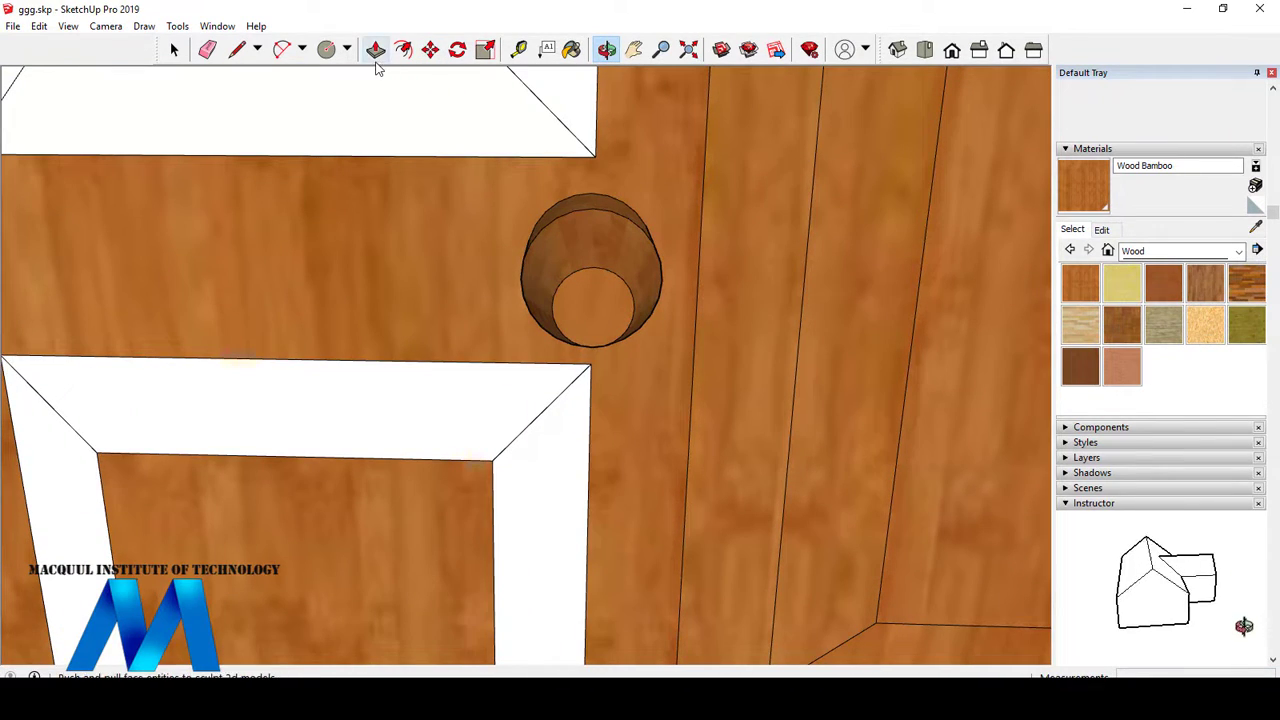
click(375, 52)
click(601, 310)
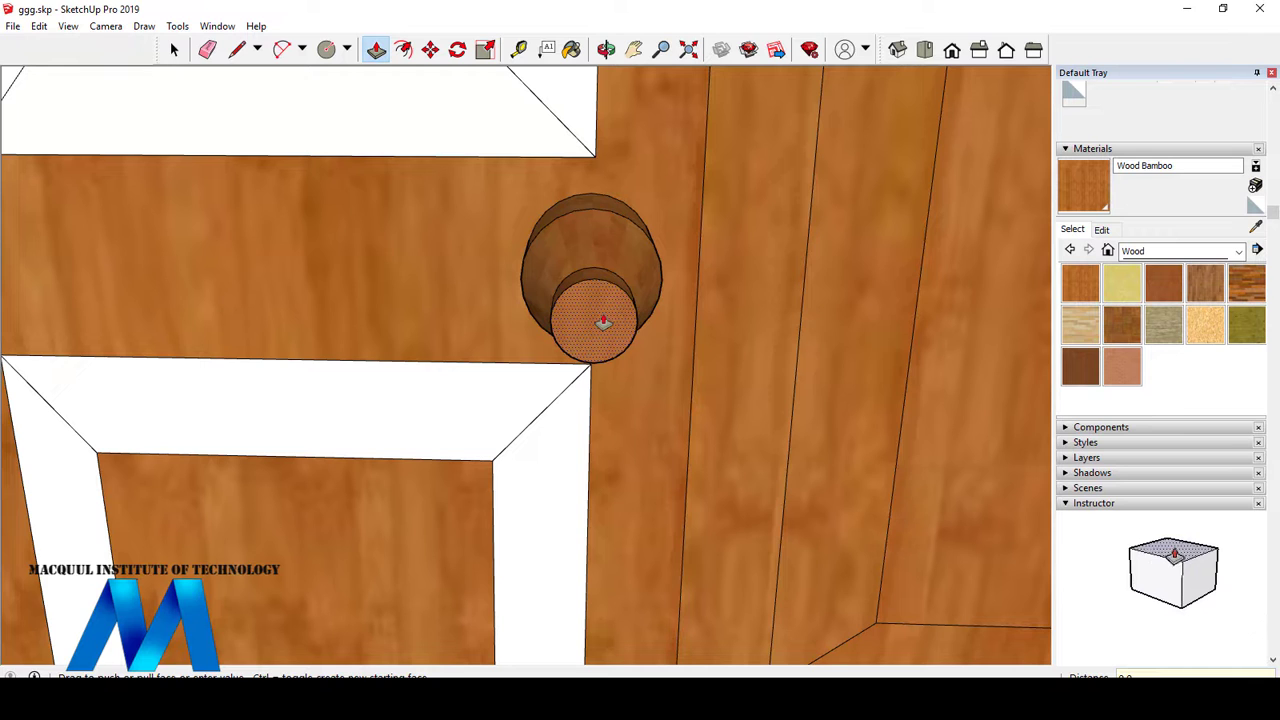
click(603, 322)
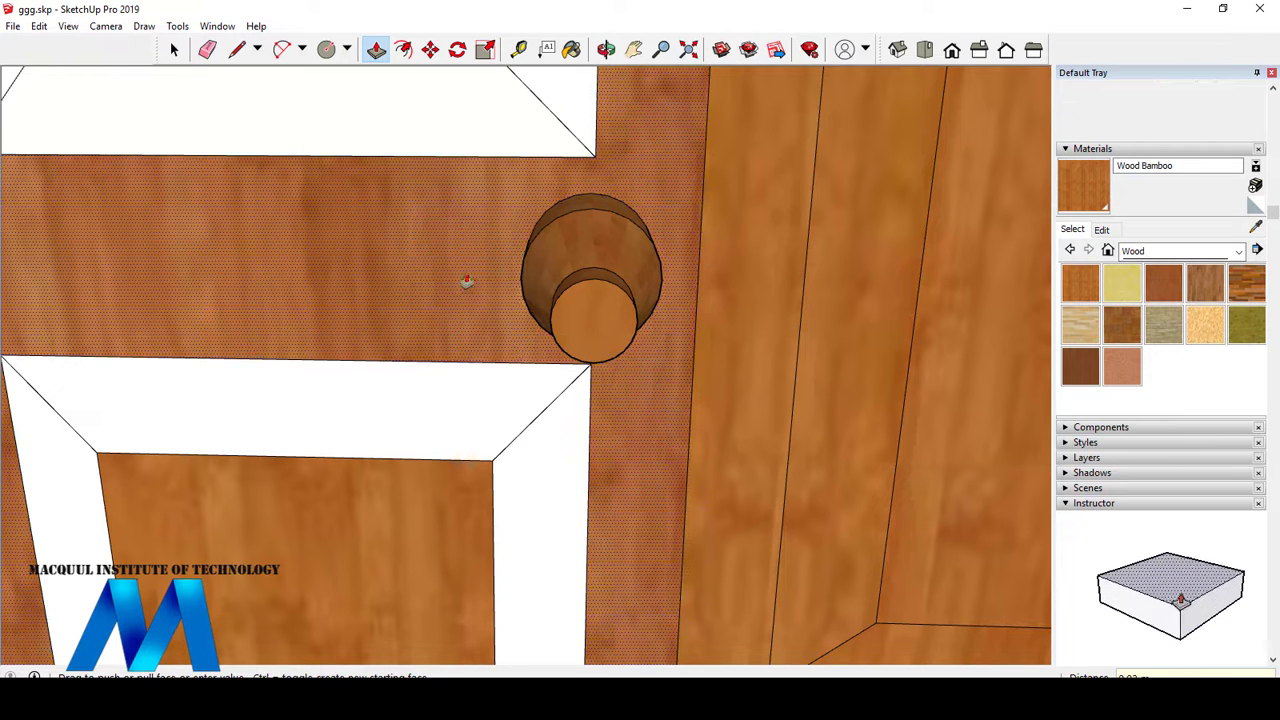
scroll(504, 271, down, 1)
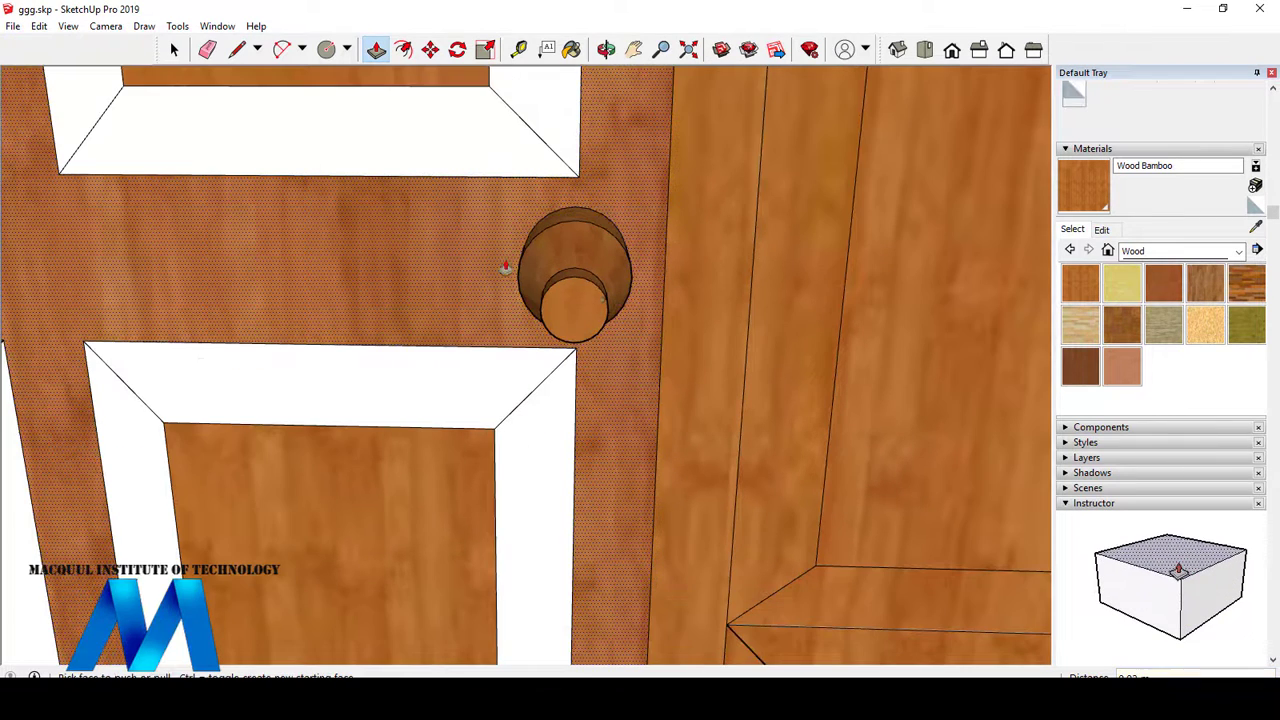
key(ctrl+z)
- Push/Pull the knob's small front face outward to form a narrow cylinder on the tapered section
click(584, 314)
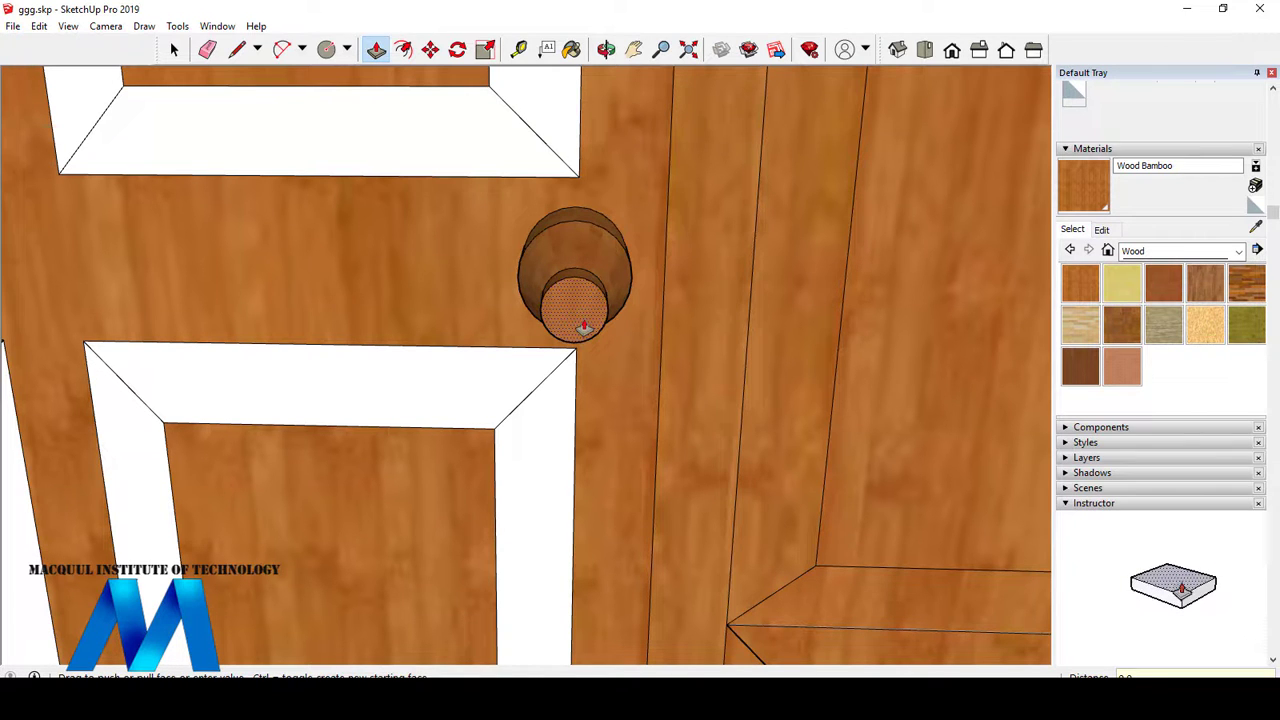
click(584, 328)
scroll(583, 356, down, 6)
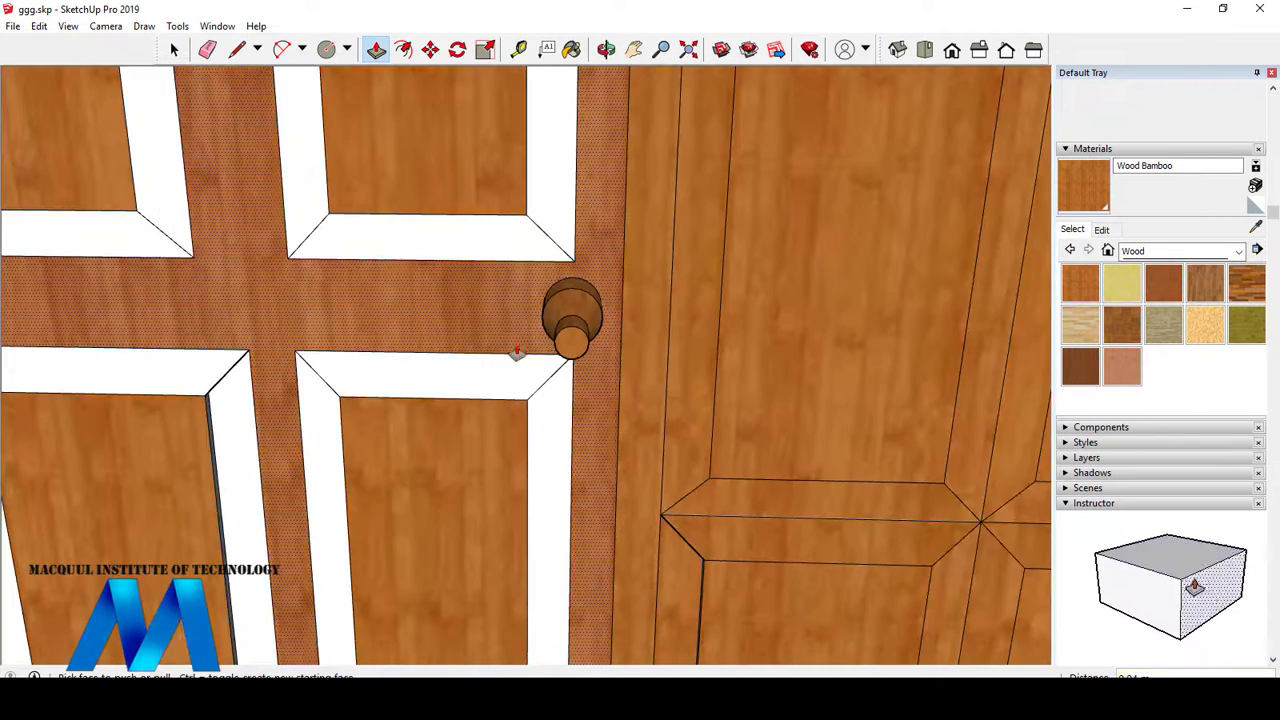
scroll(538, 352, up, 5)
scroll(548, 328, up, 1)
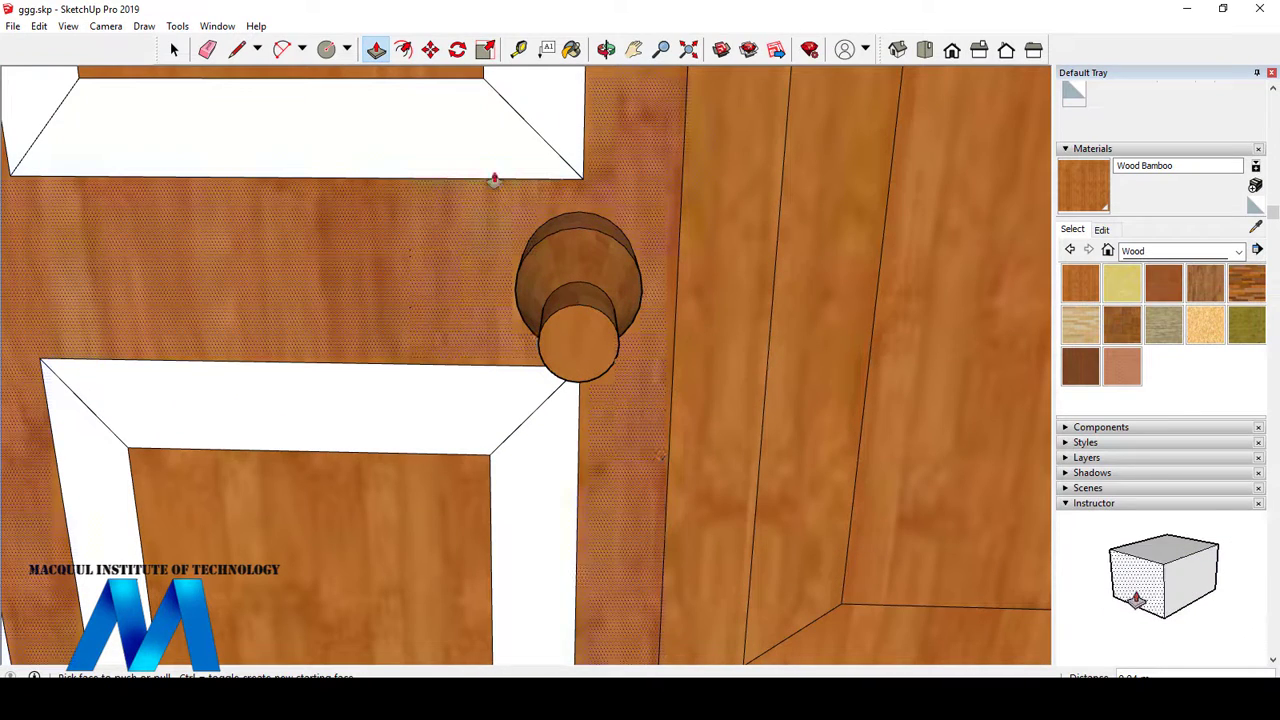
- Draw a vertical line through the centre of the knob's front face, with two horizontal lines running to its rim
click(606, 49)
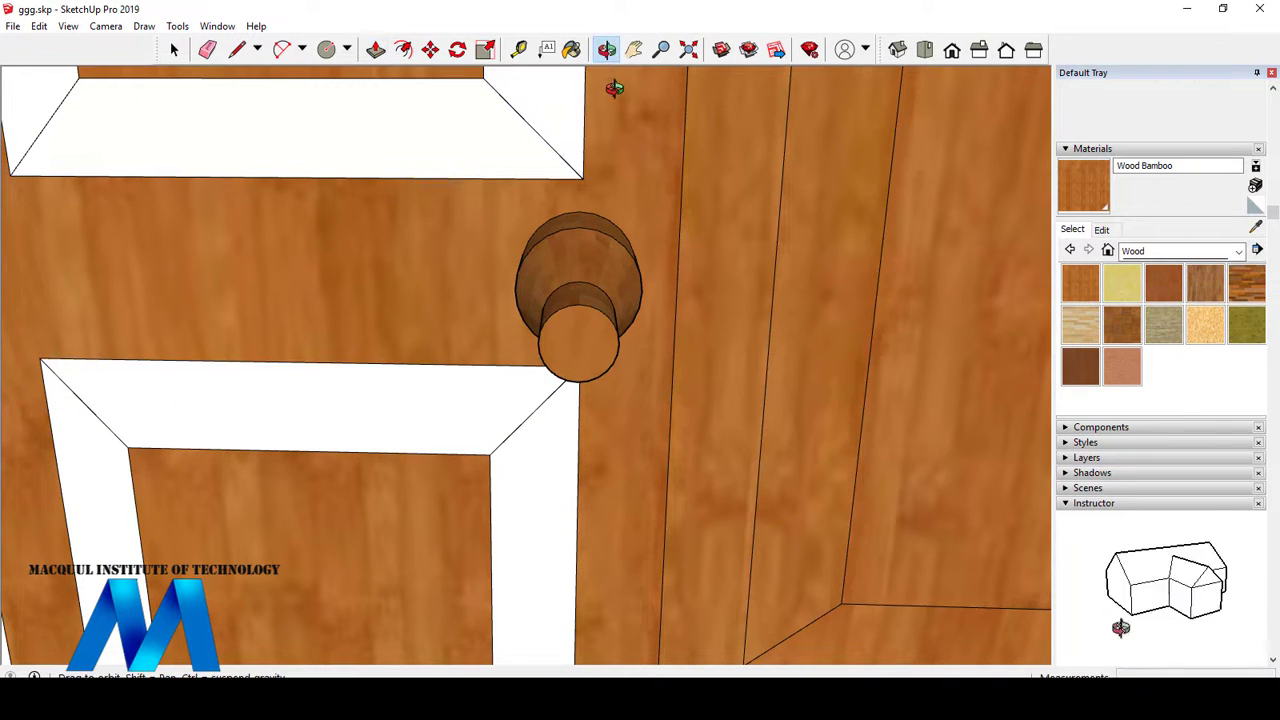
drag(645, 220, 599, 251)
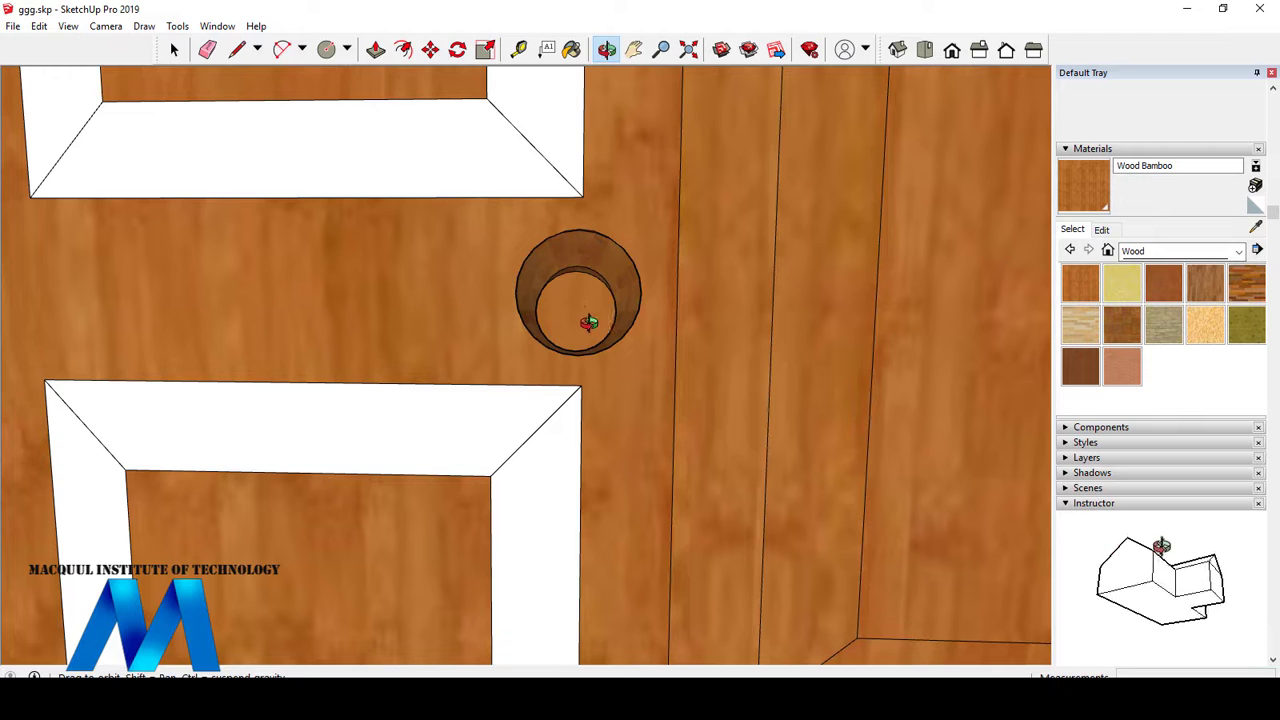
drag(590, 322, 540, 300)
scroll(582, 287, up, 3)
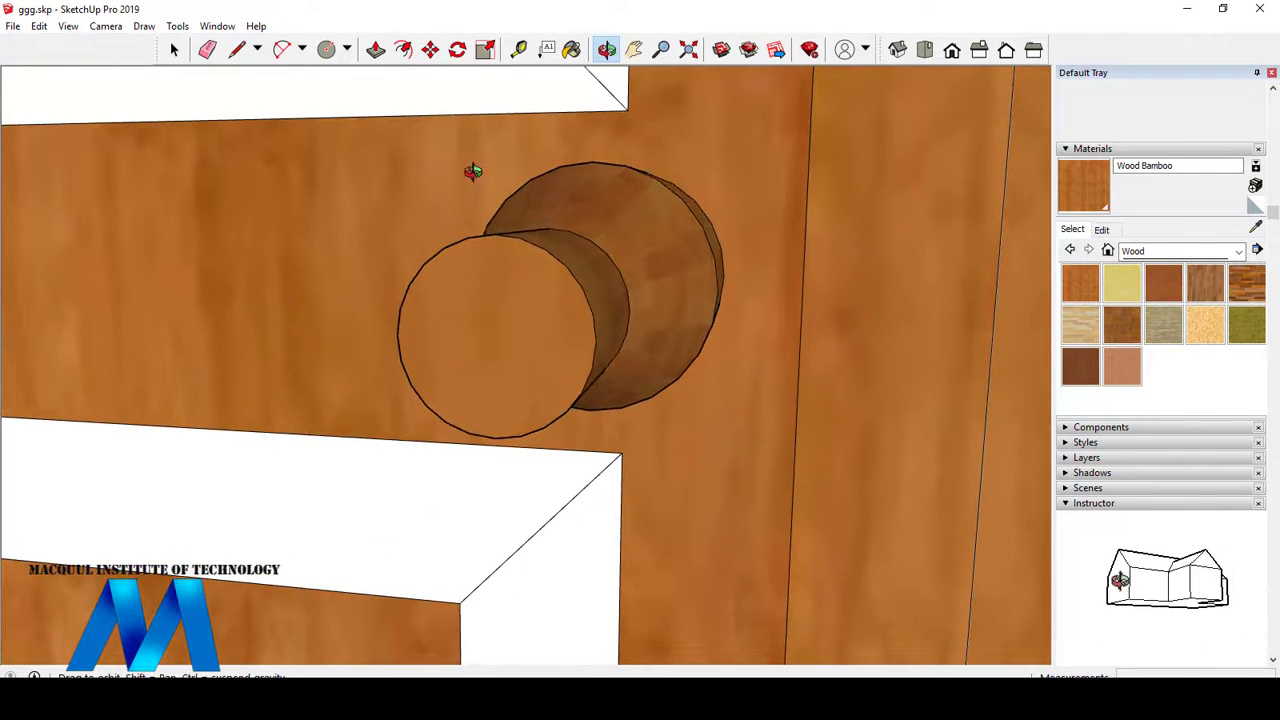
click(520, 49)
click(237, 50)
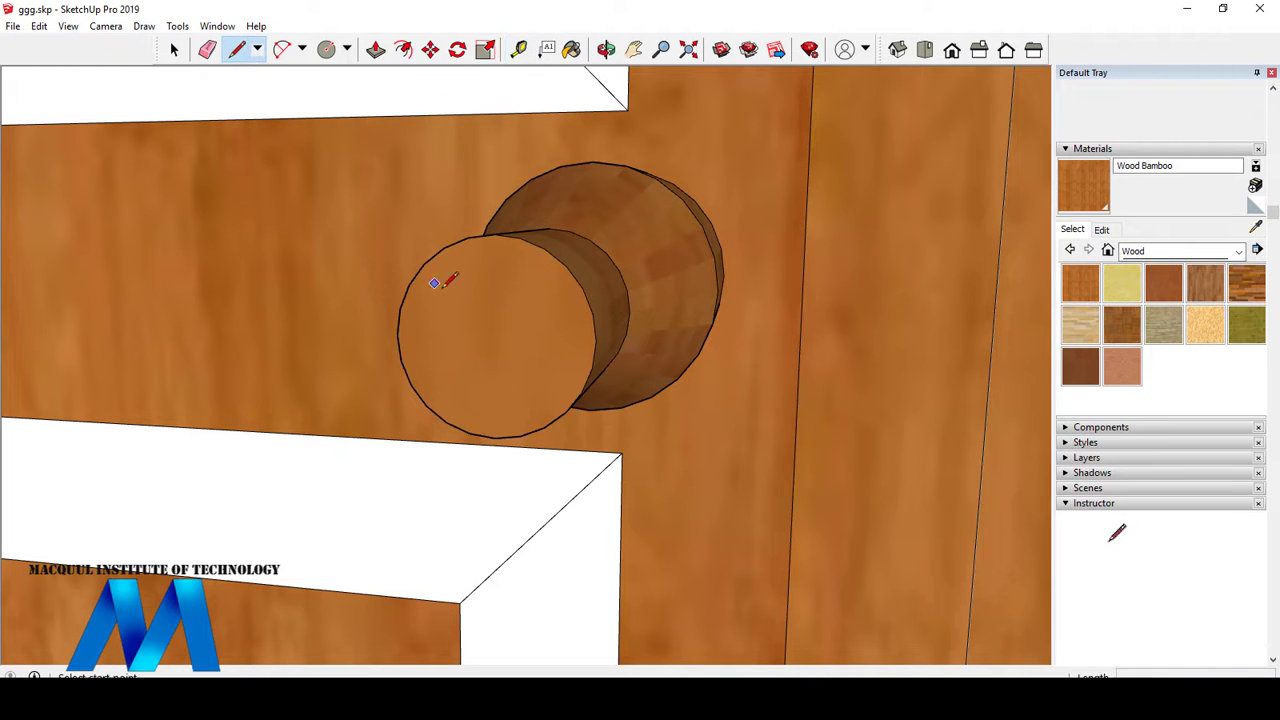
click(494, 338)
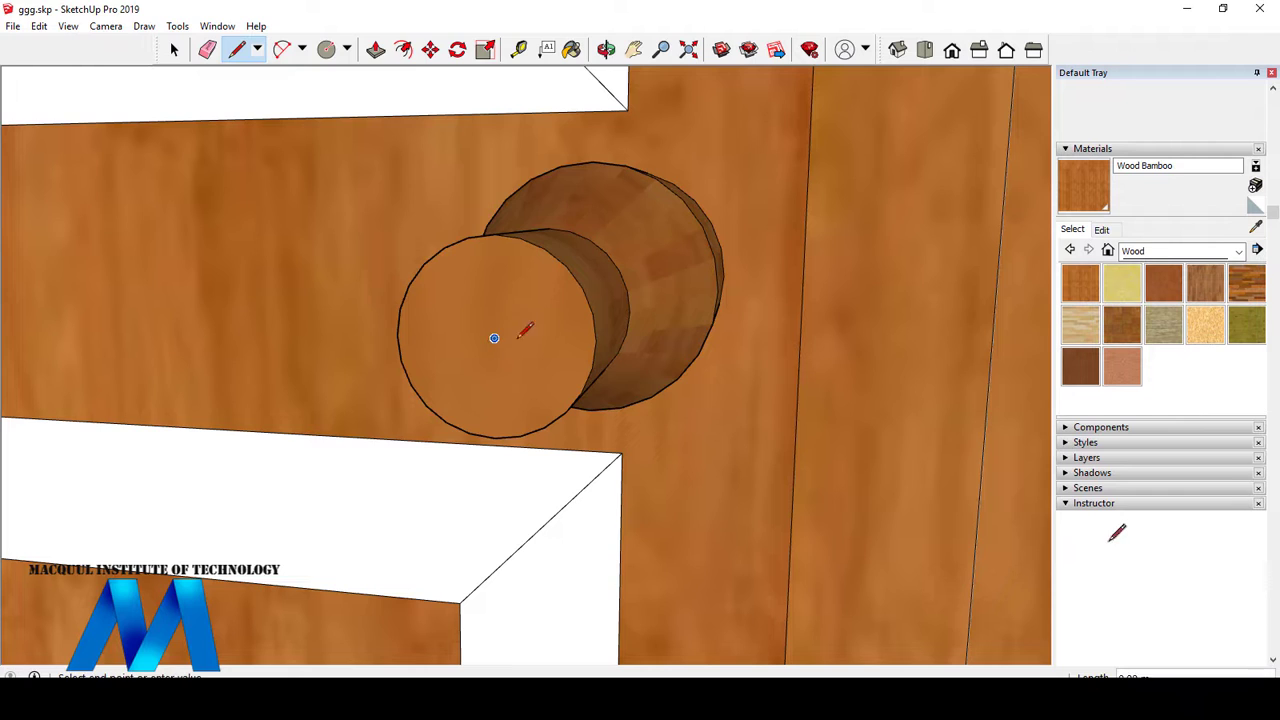
click(595, 341)
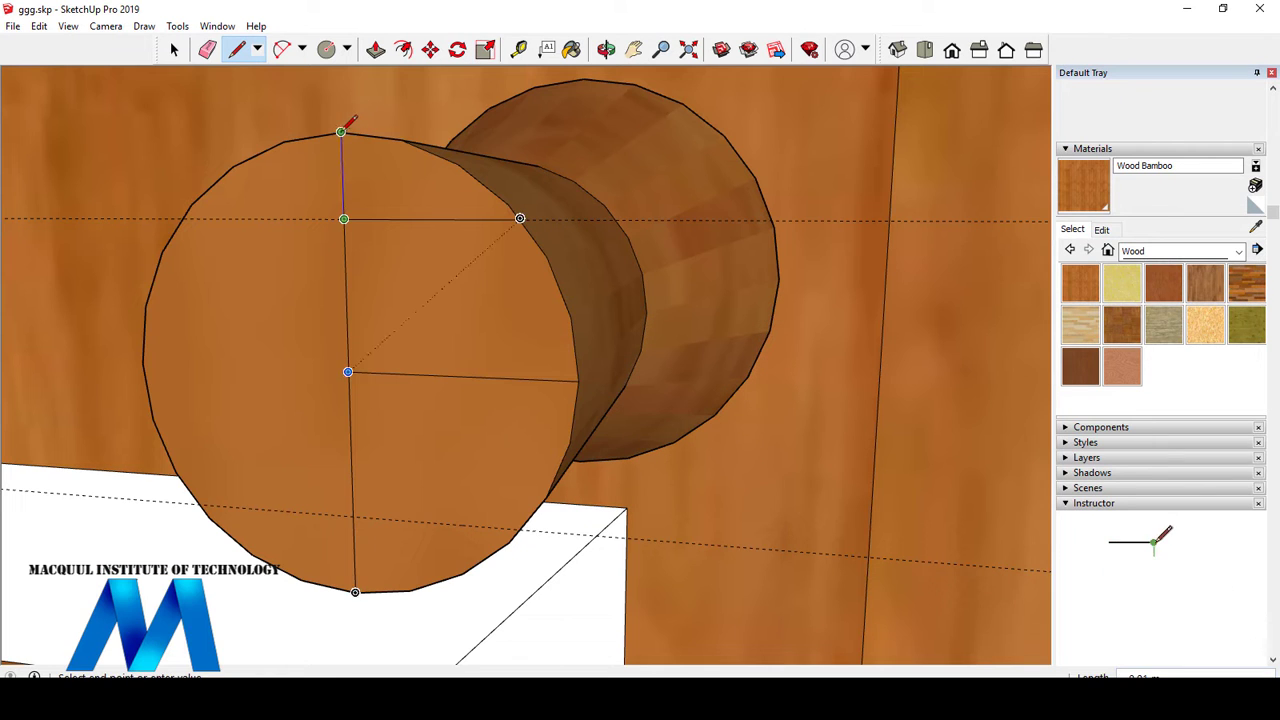
click(341, 131)
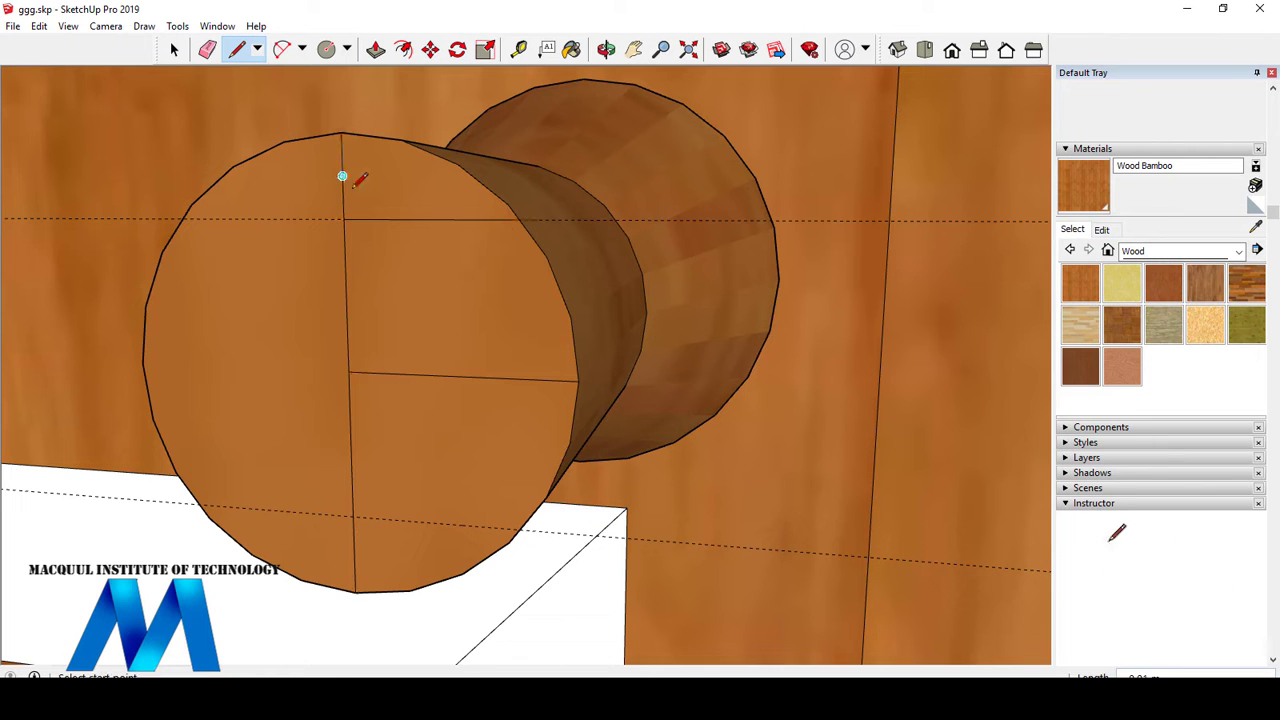
- Erase the two horizontal lines and the upper guide from the knob's front face
click(207, 49)
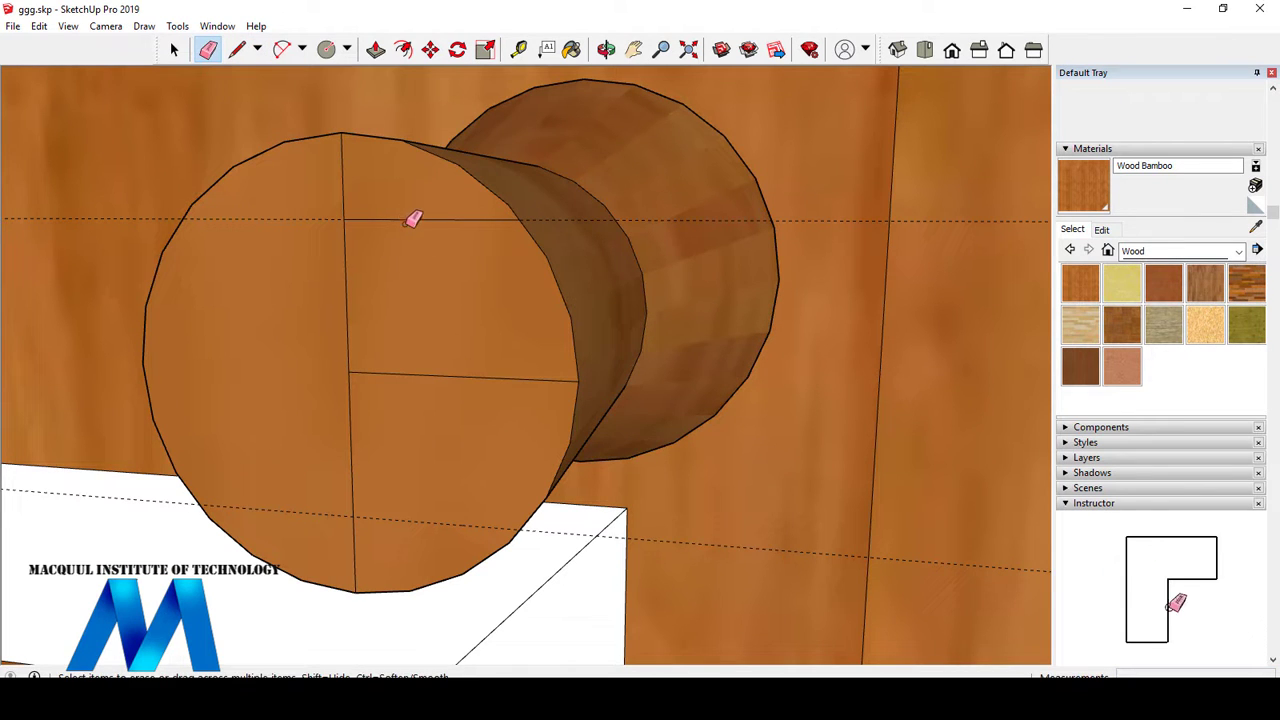
click(413, 219)
click(426, 376)
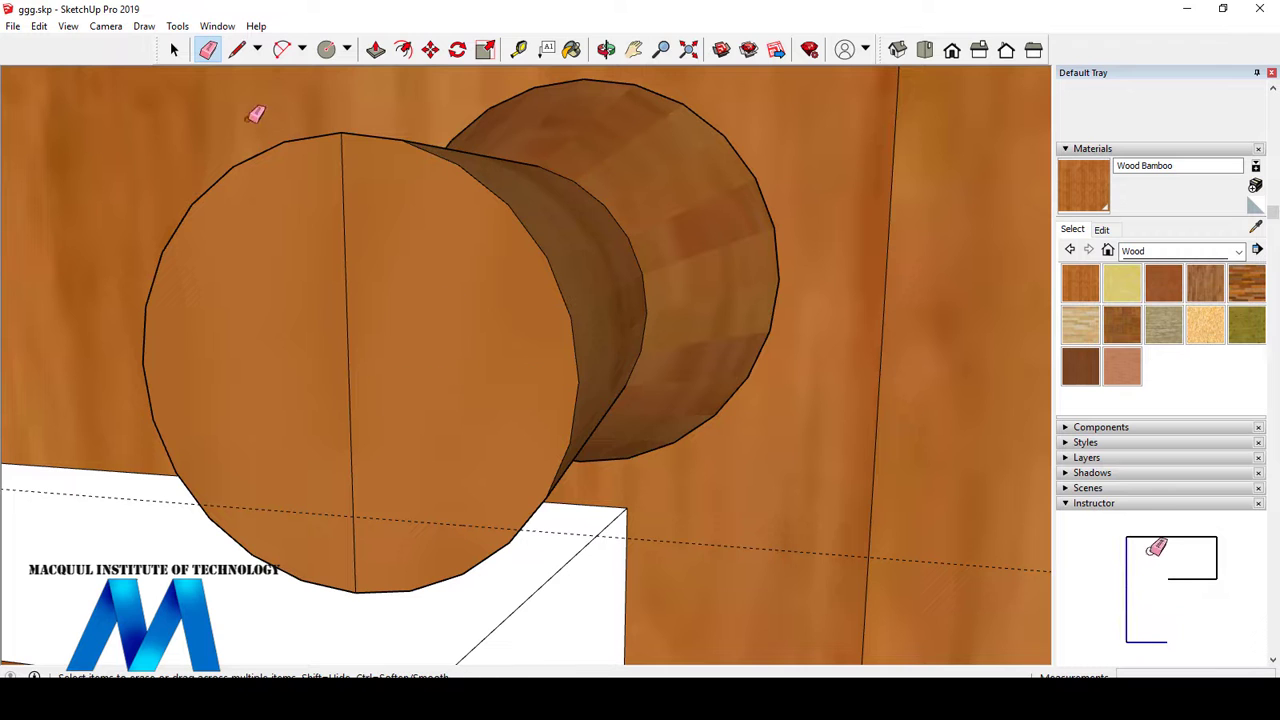
scroll(314, 271, down, 4)
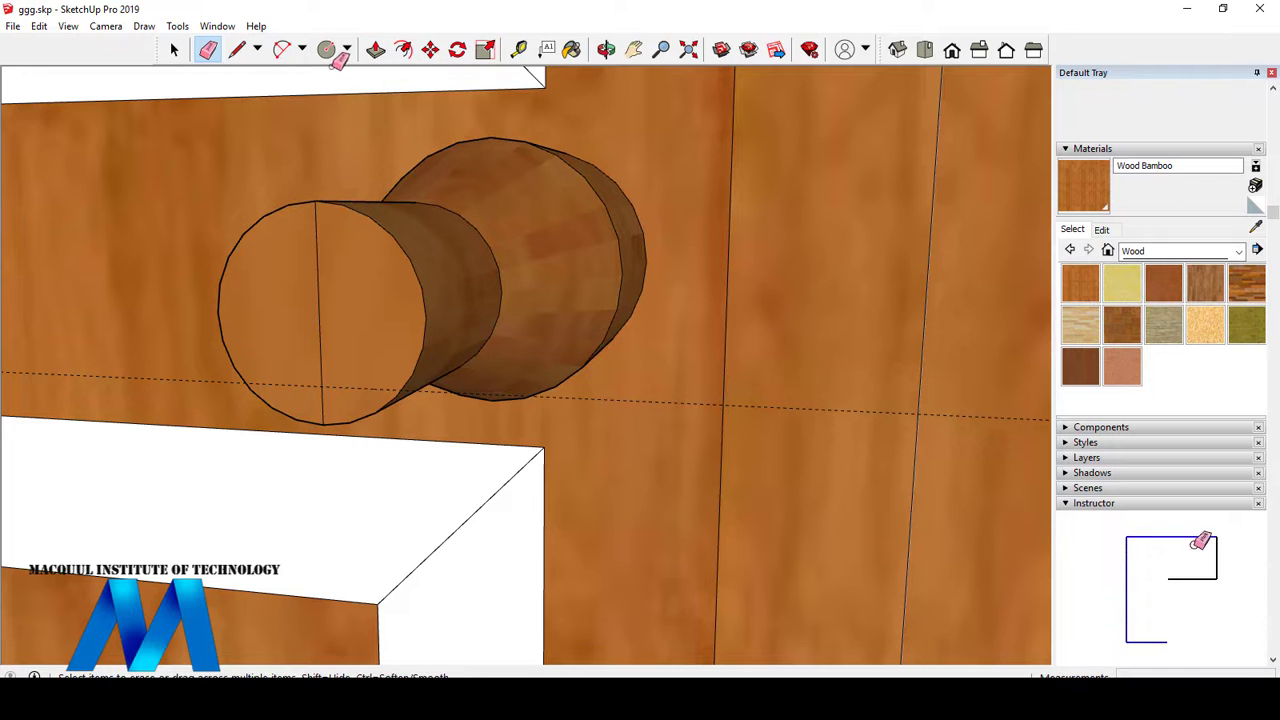
- Draw two horizontal lines from the vertical centre line to the rim, near the top and bottom of the cylinder's front face
key(l)
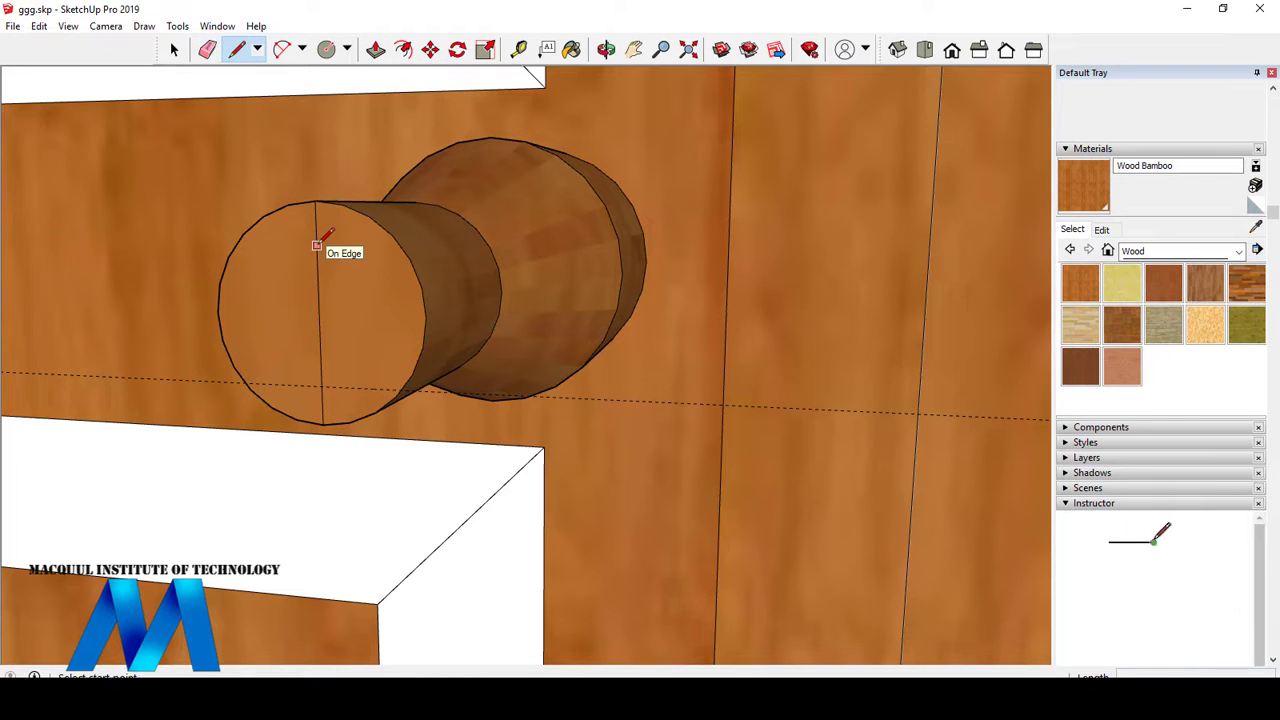
click(316, 245)
click(397, 243)
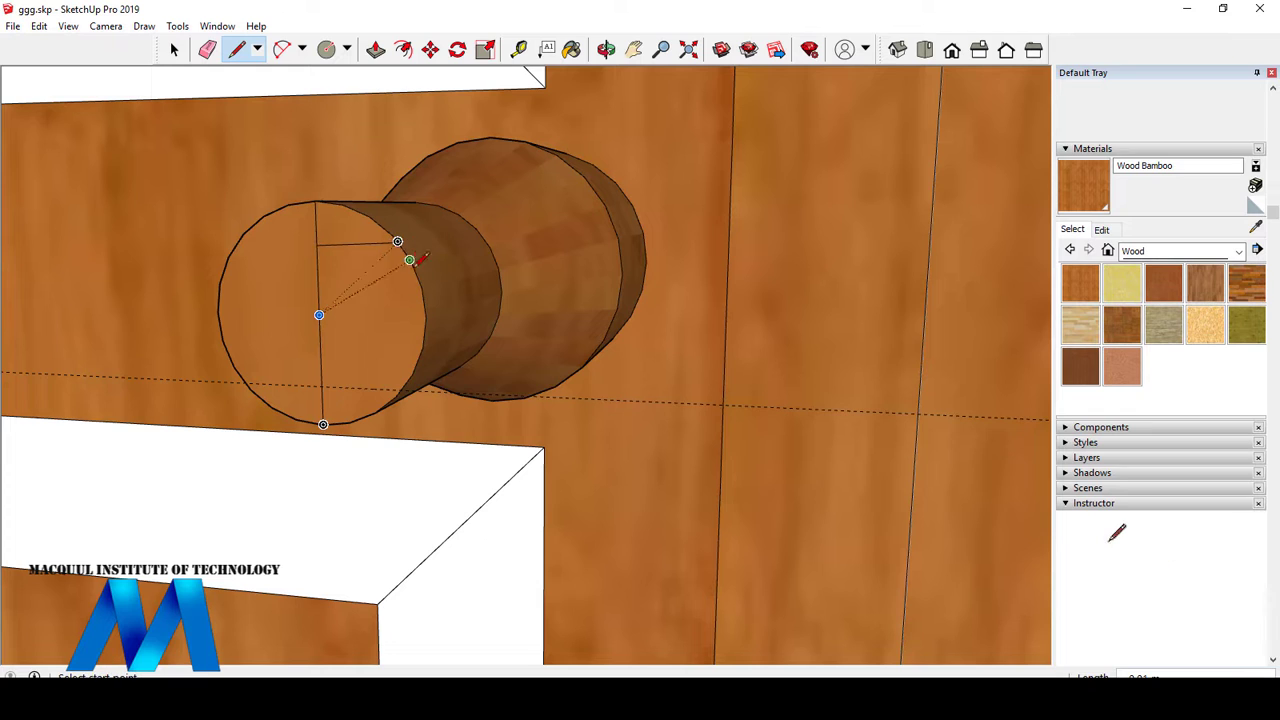
click(321, 386)
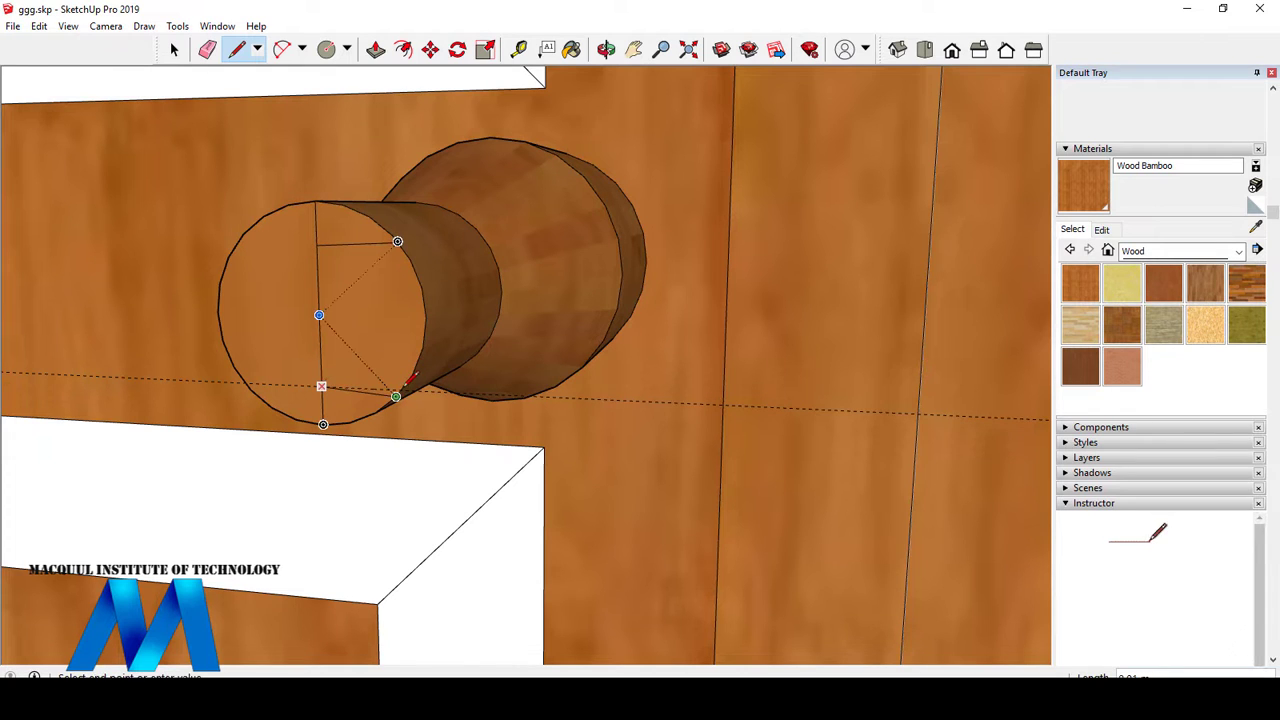
click(396, 396)
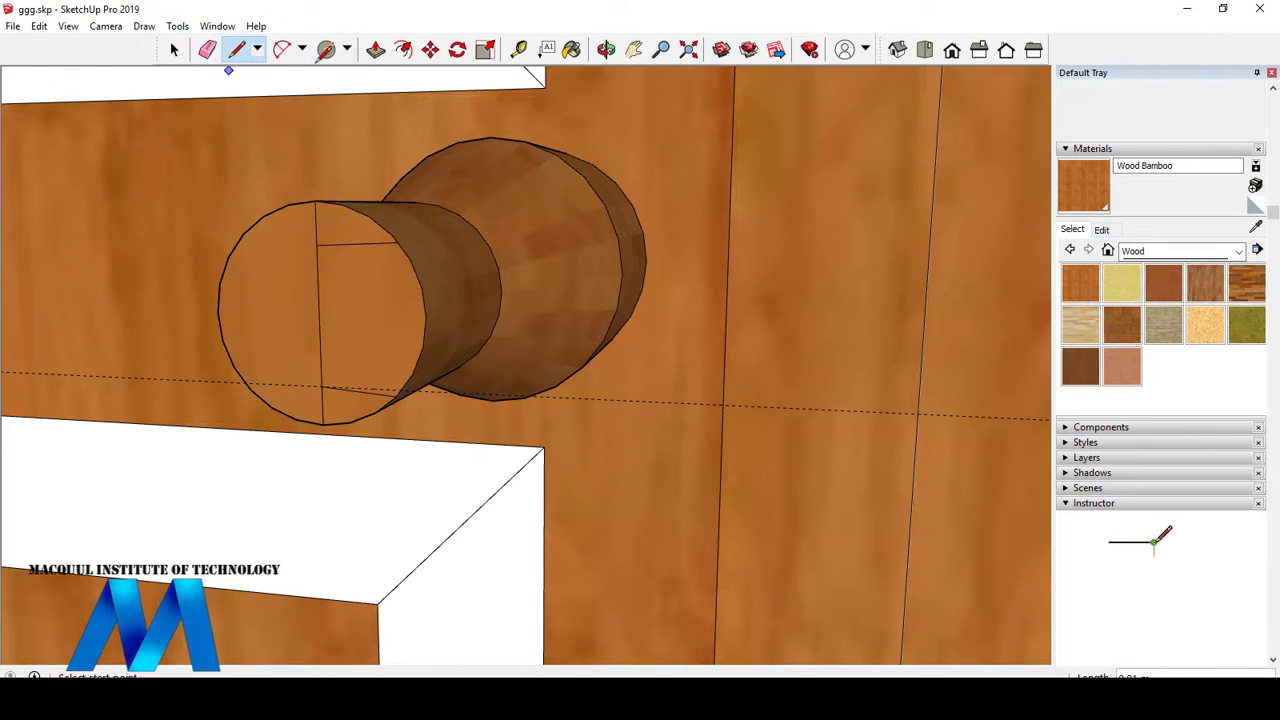
- Push/Pull the face section between the two horizontal lines back about 0.04 m to the tapered section, cutting a notch
click(376, 49)
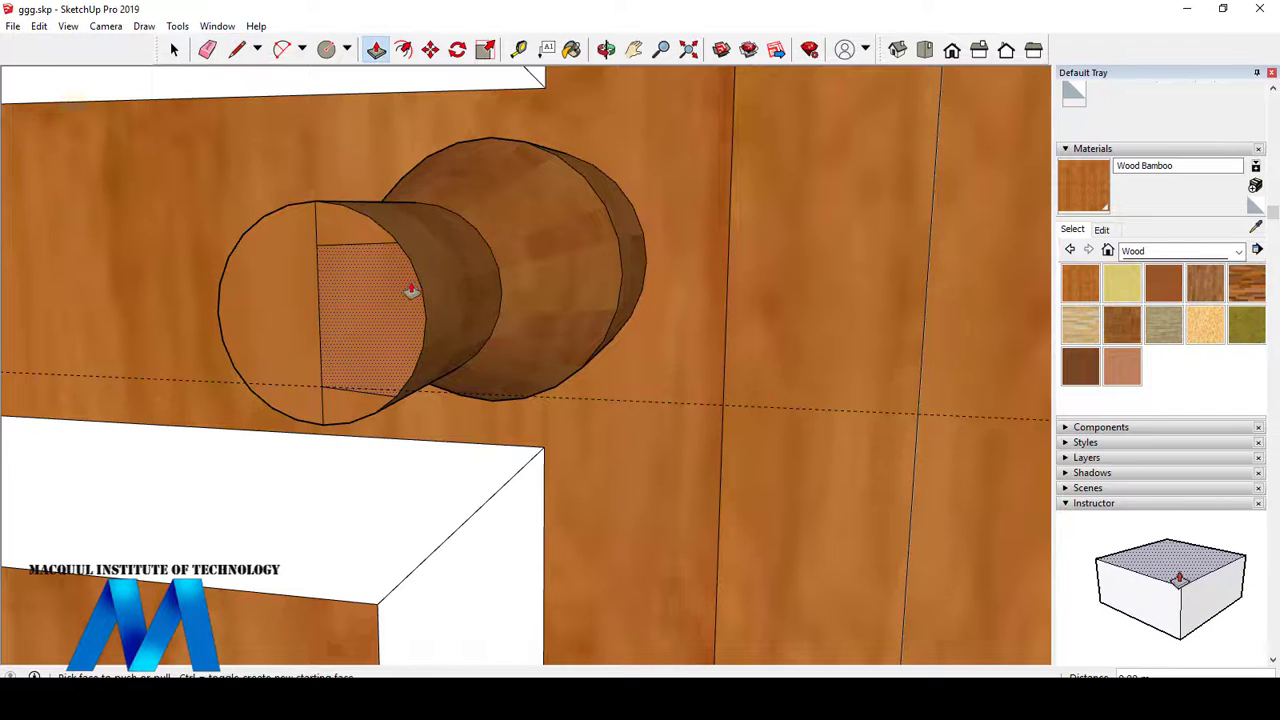
click(377, 314)
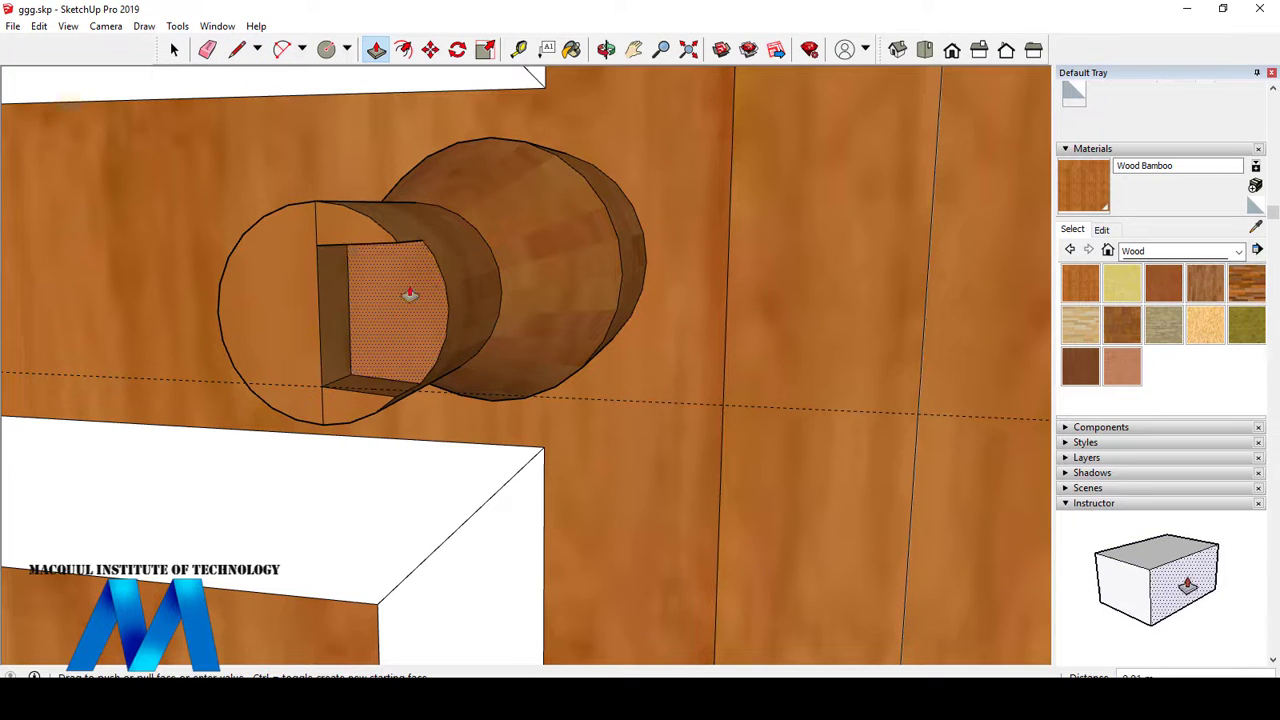
click(475, 255)
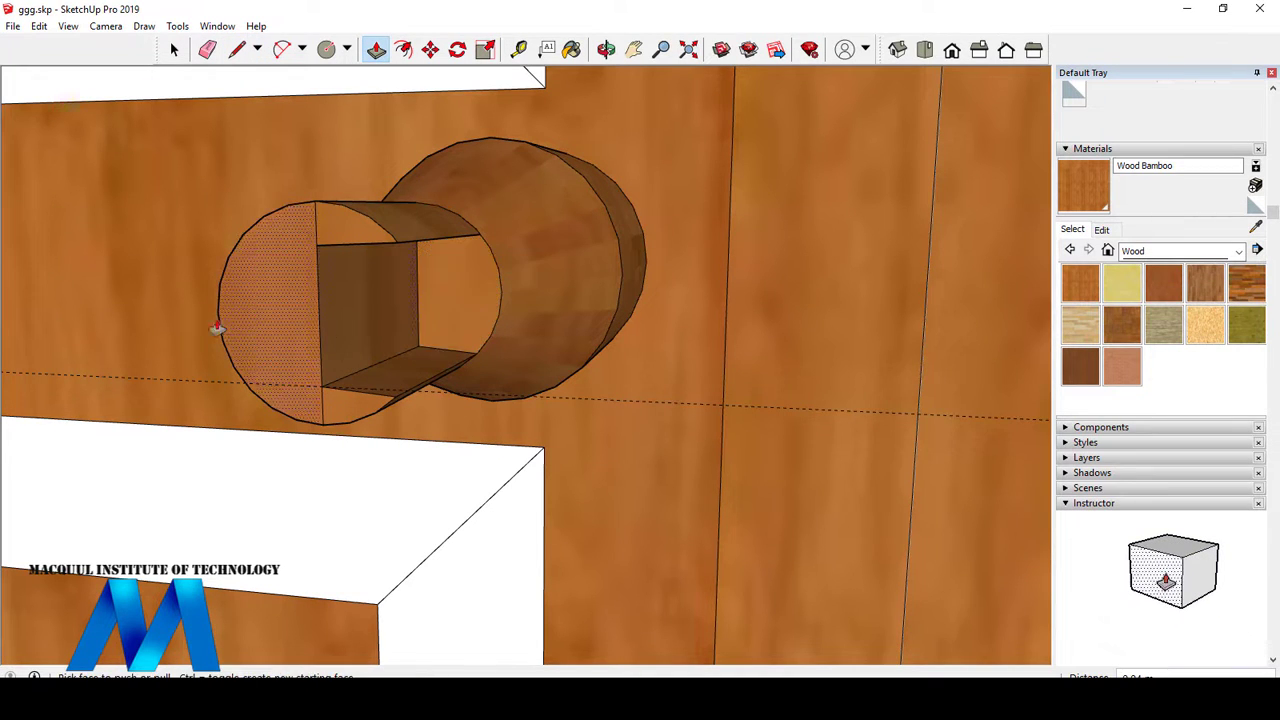
- Push/Pull the notch's vertical inner wall sideways about 0.01 m to form a flat block on the cylinder's side
scroll(300, 275, down, 1)
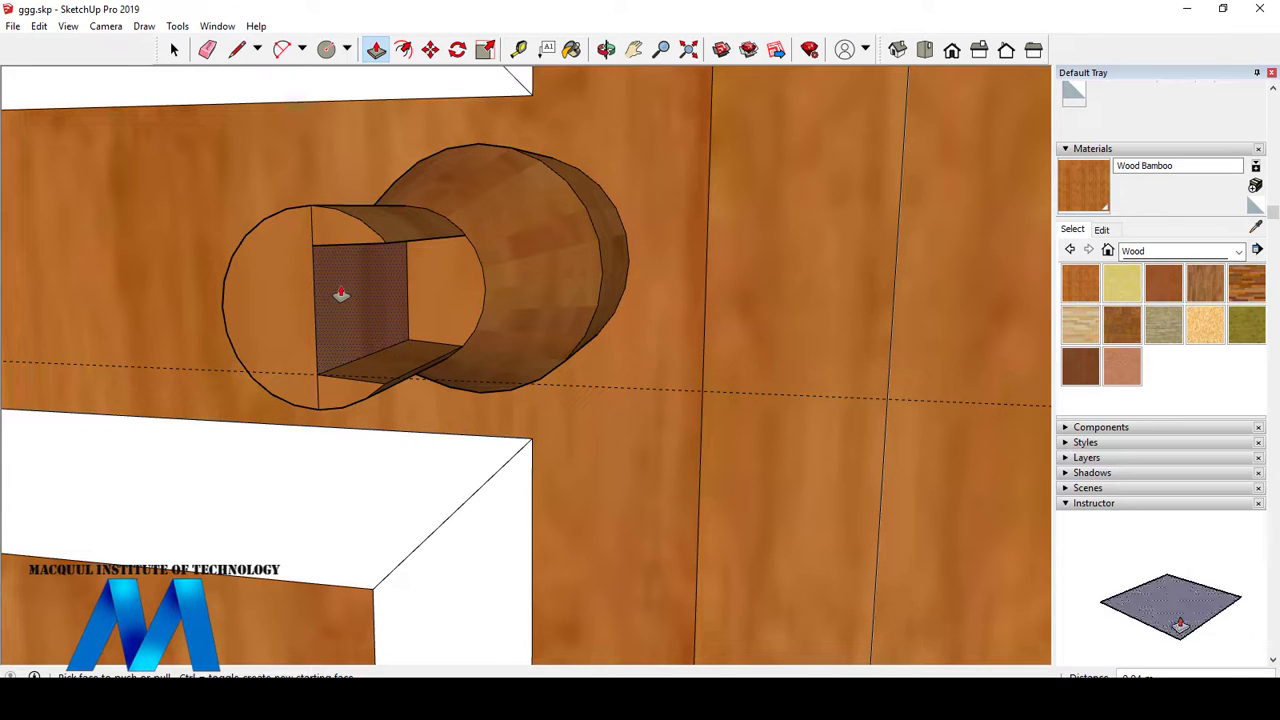
click(341, 294)
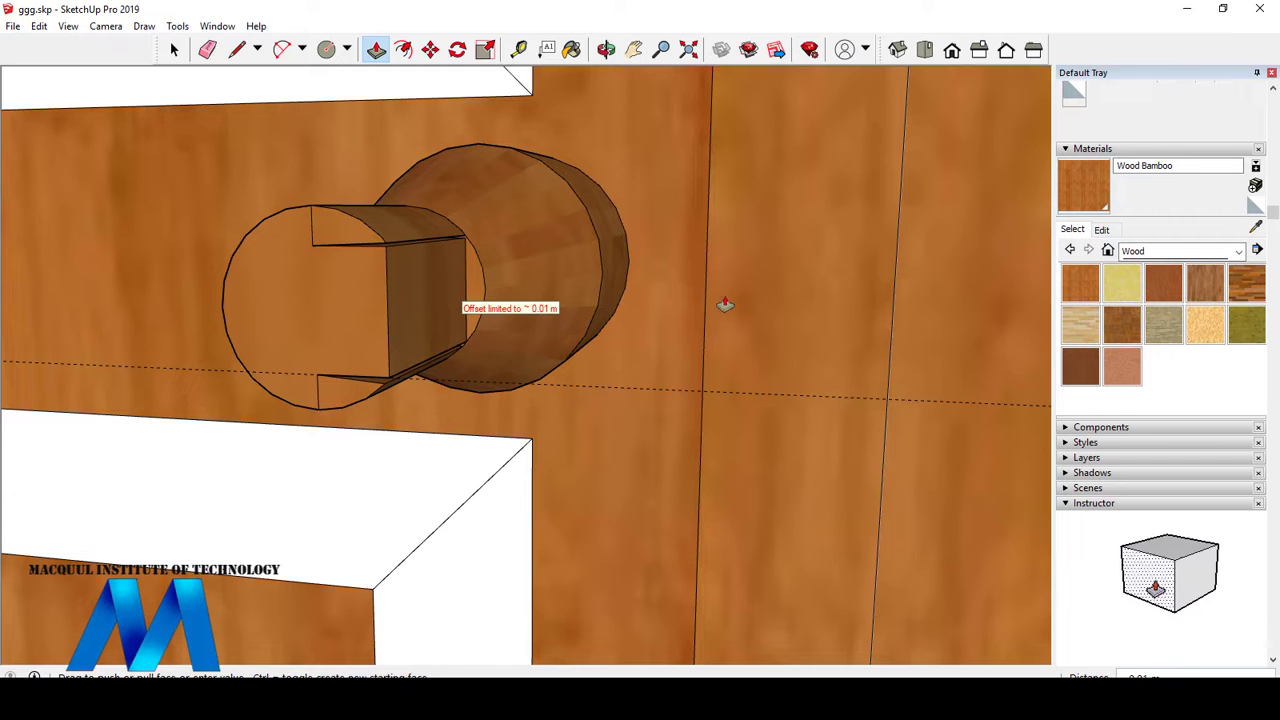
middle_drag(423, 286, 600, 310)
scroll(352, 276, up, 3)
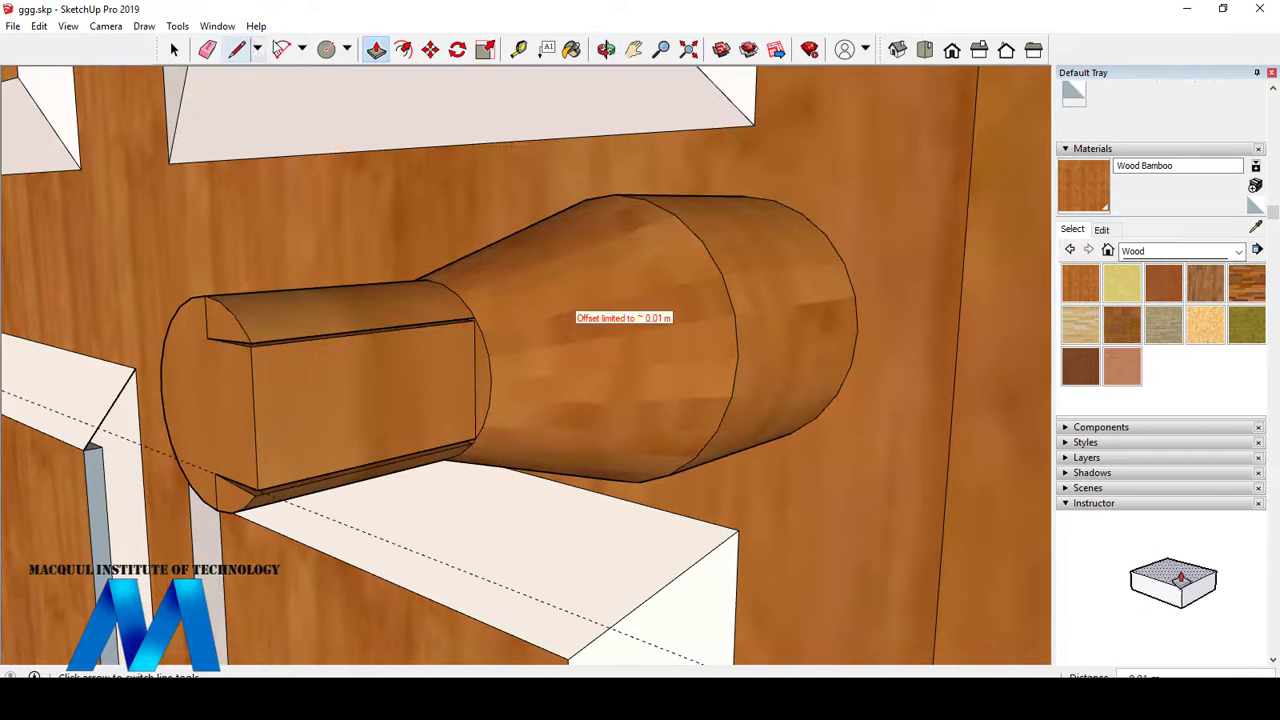
- Draw a rectangle over the full height of the block's flat side face, covering its front half
click(348, 50)
click(368, 76)
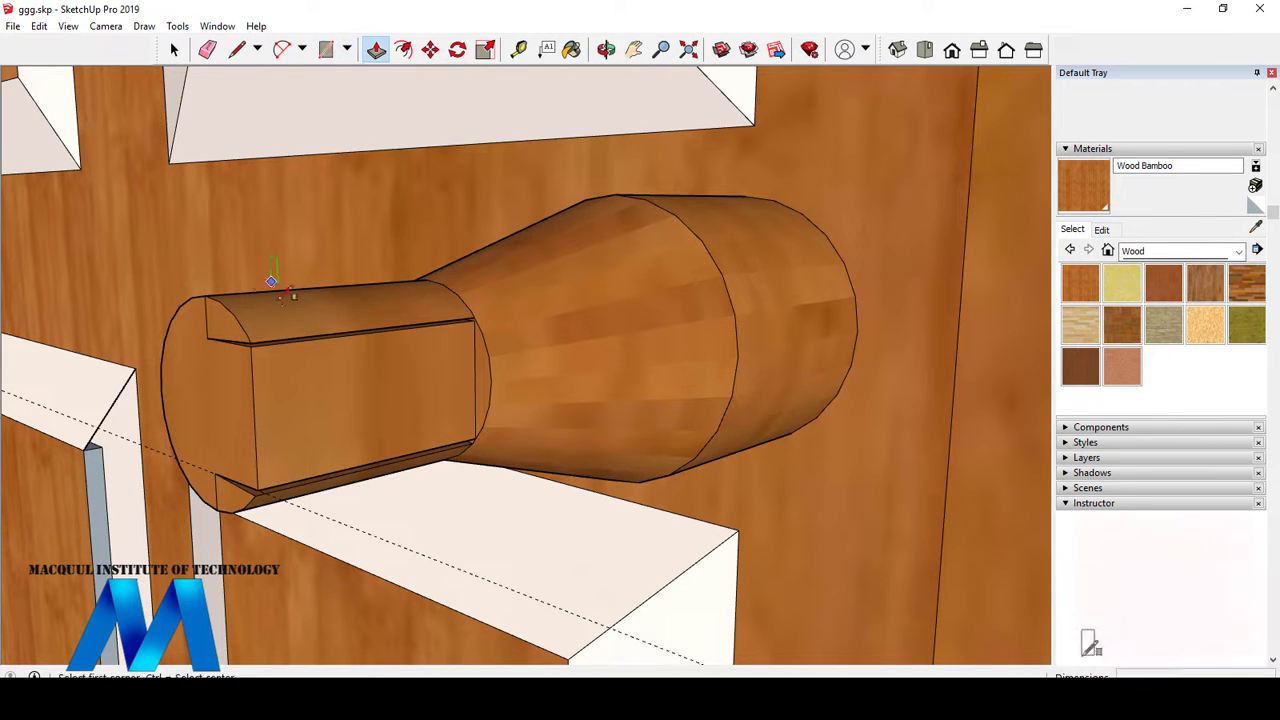
click(250, 346)
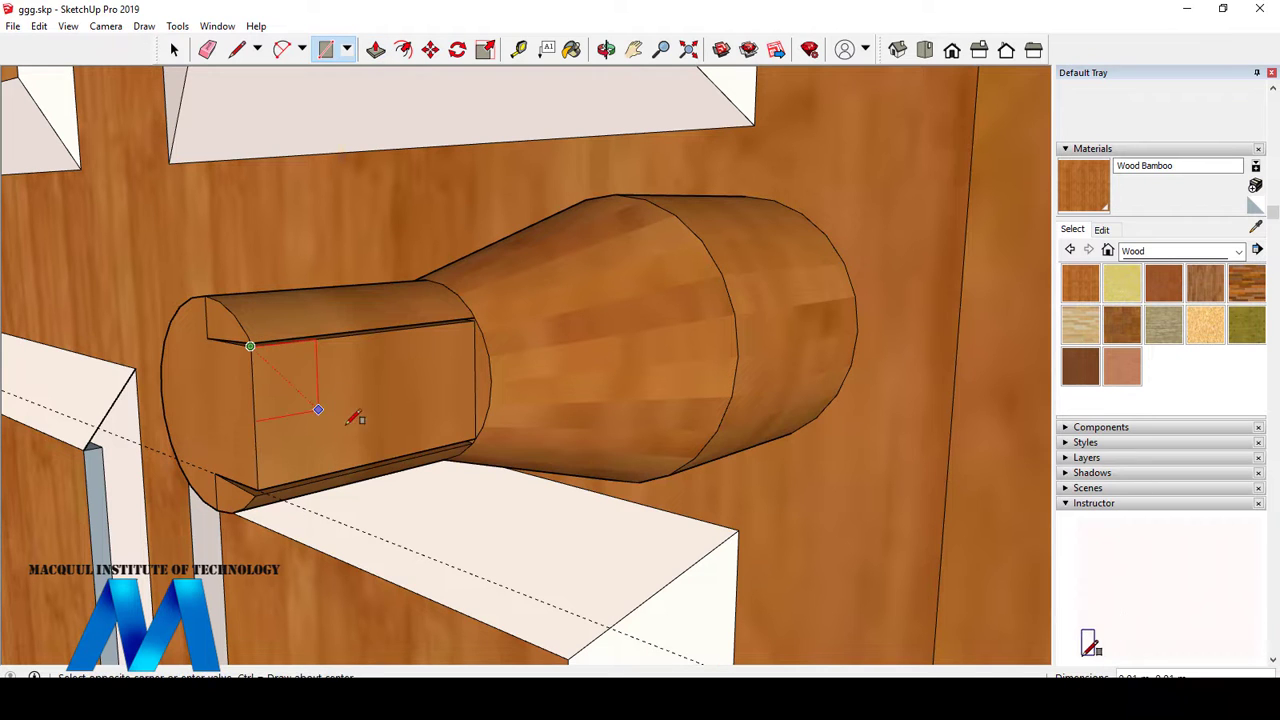
click(377, 465)
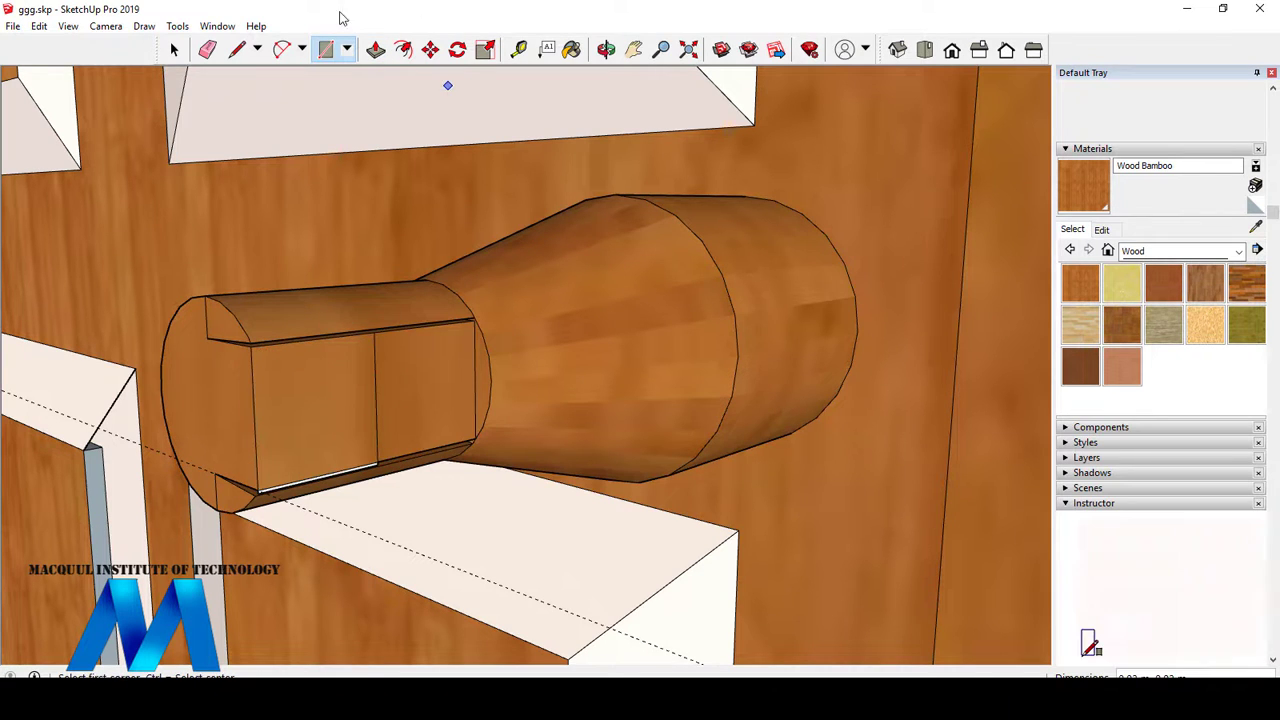
- Push/Pull the rectangle sideways about 0.05 m to form the lever of the door handle
click(375, 50)
drag(266, 417, 583, 446)
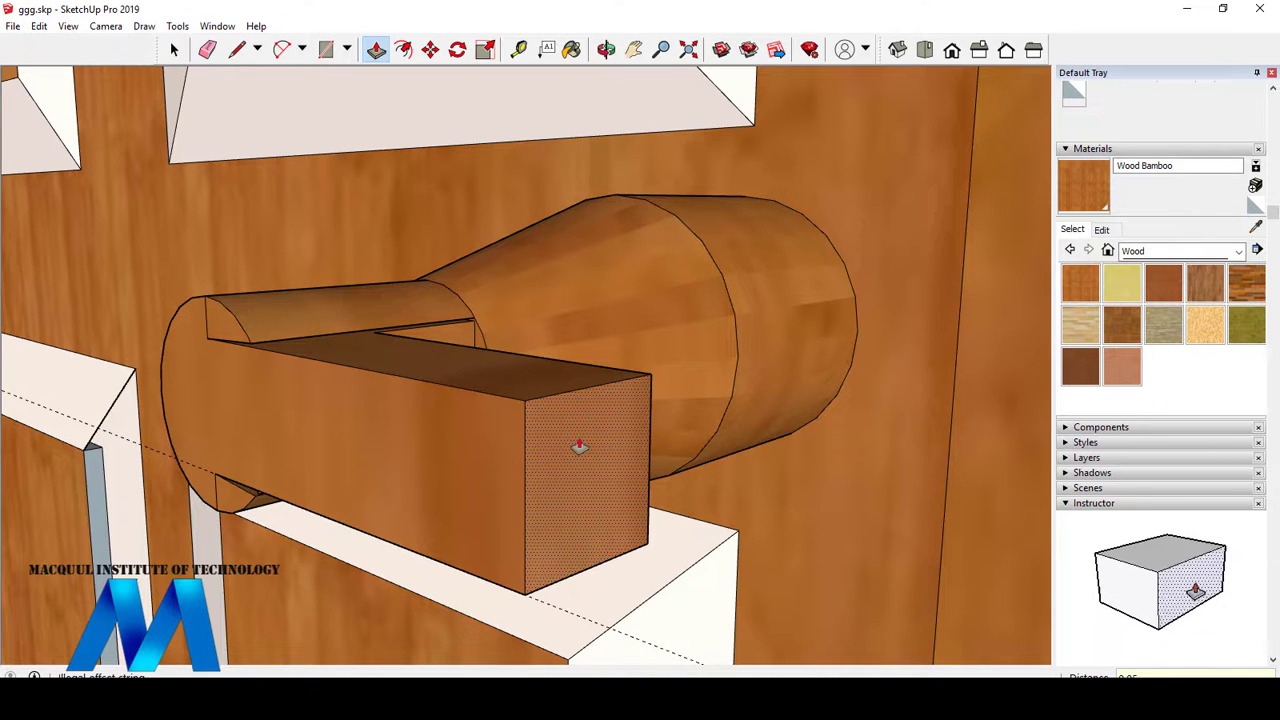
click(580, 446)
scroll(540, 460, down, 5)
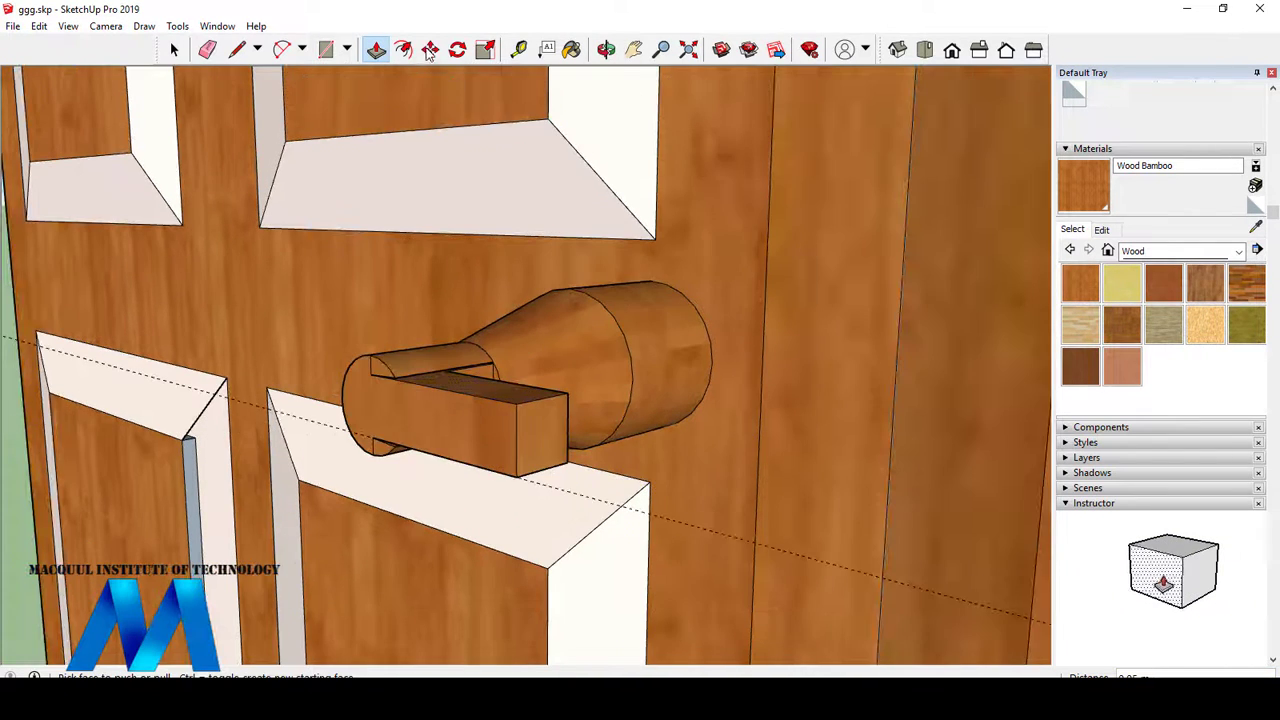
- Paint the lever handle's front face with Aluminum from the Metal materials
click(606, 52)
drag(554, 342, 594, 438)
scroll(600, 400, up, 5)
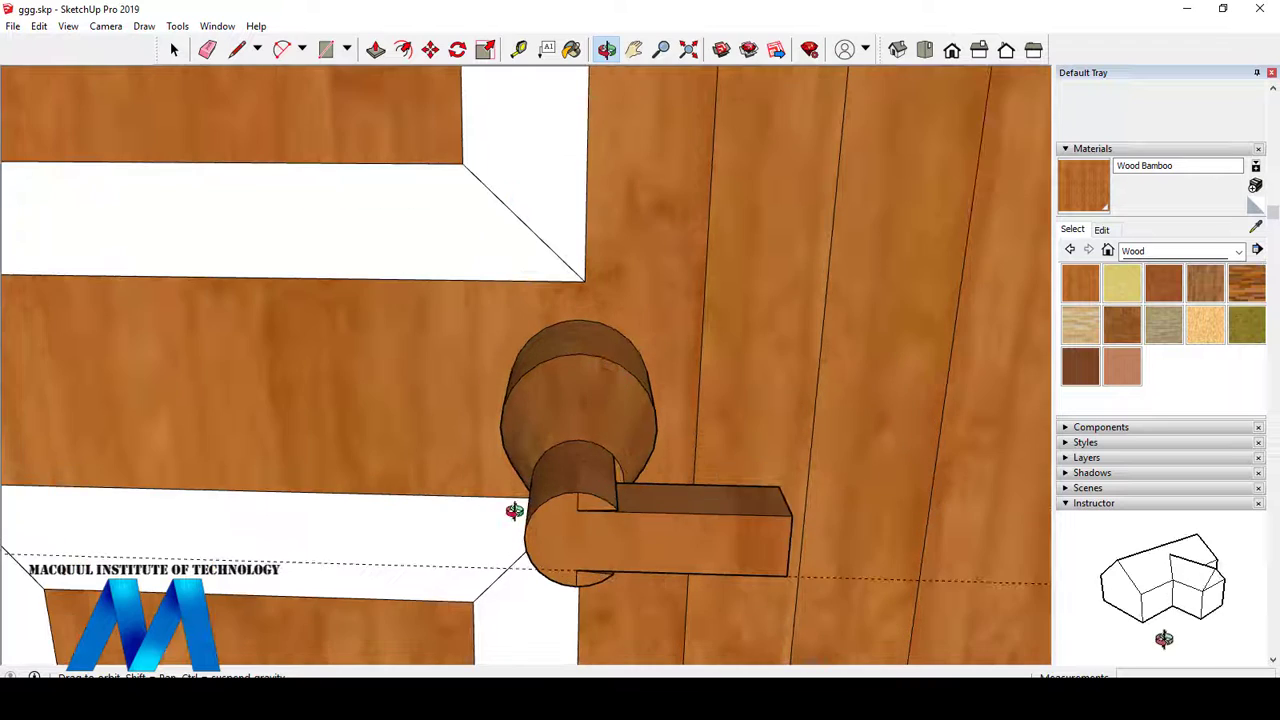
drag(514, 514, 565, 395)
scroll(607, 437, up, 3)
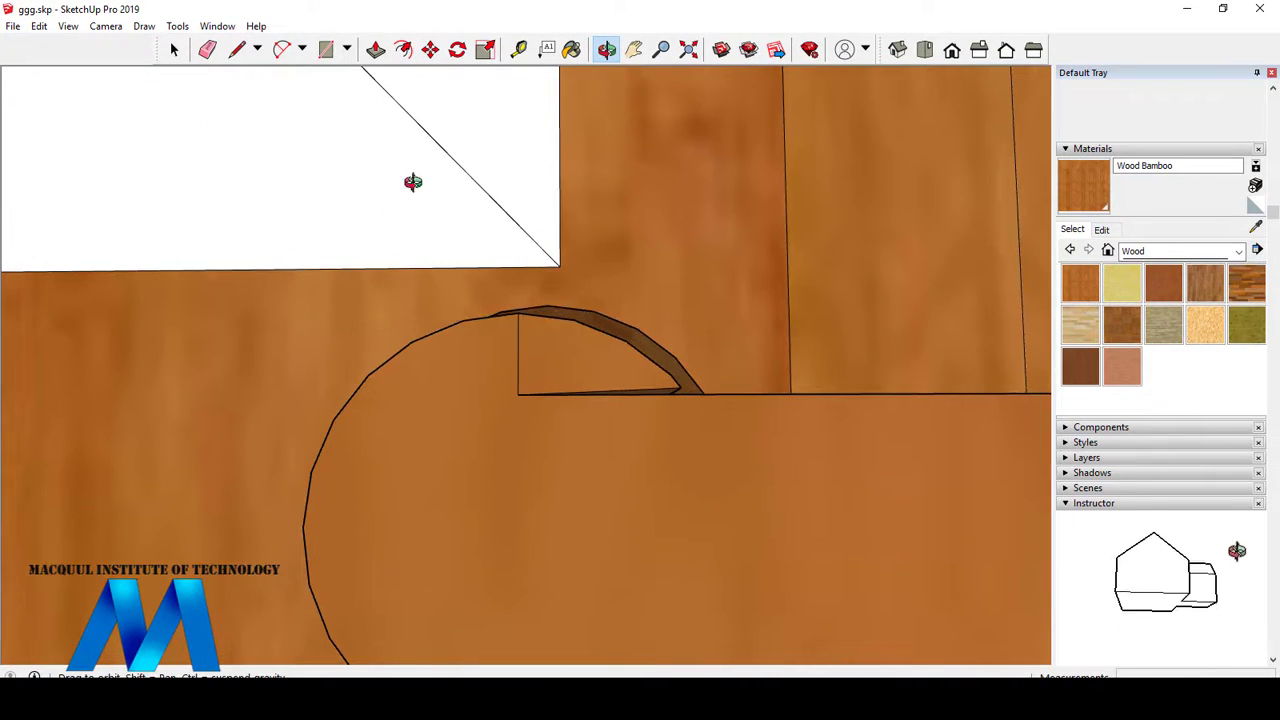
drag(411, 180, 725, 244)
click(1165, 249)
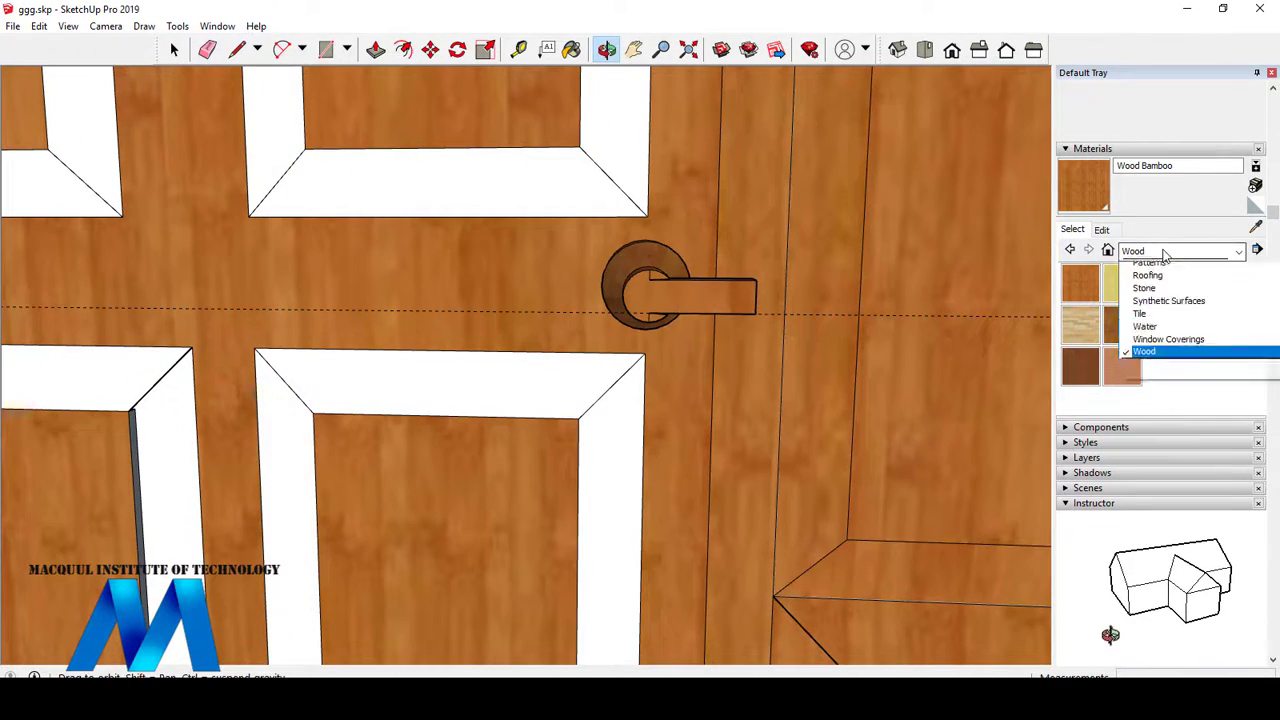
click(1146, 358)
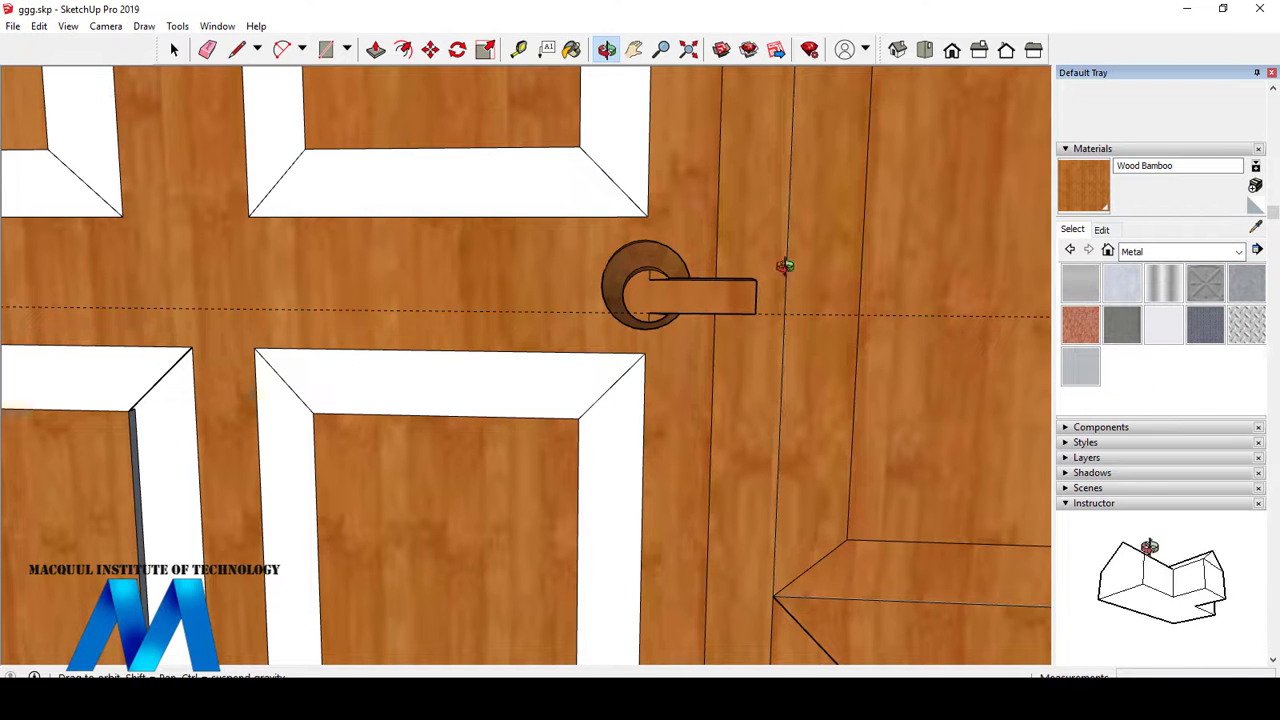
click(1078, 282)
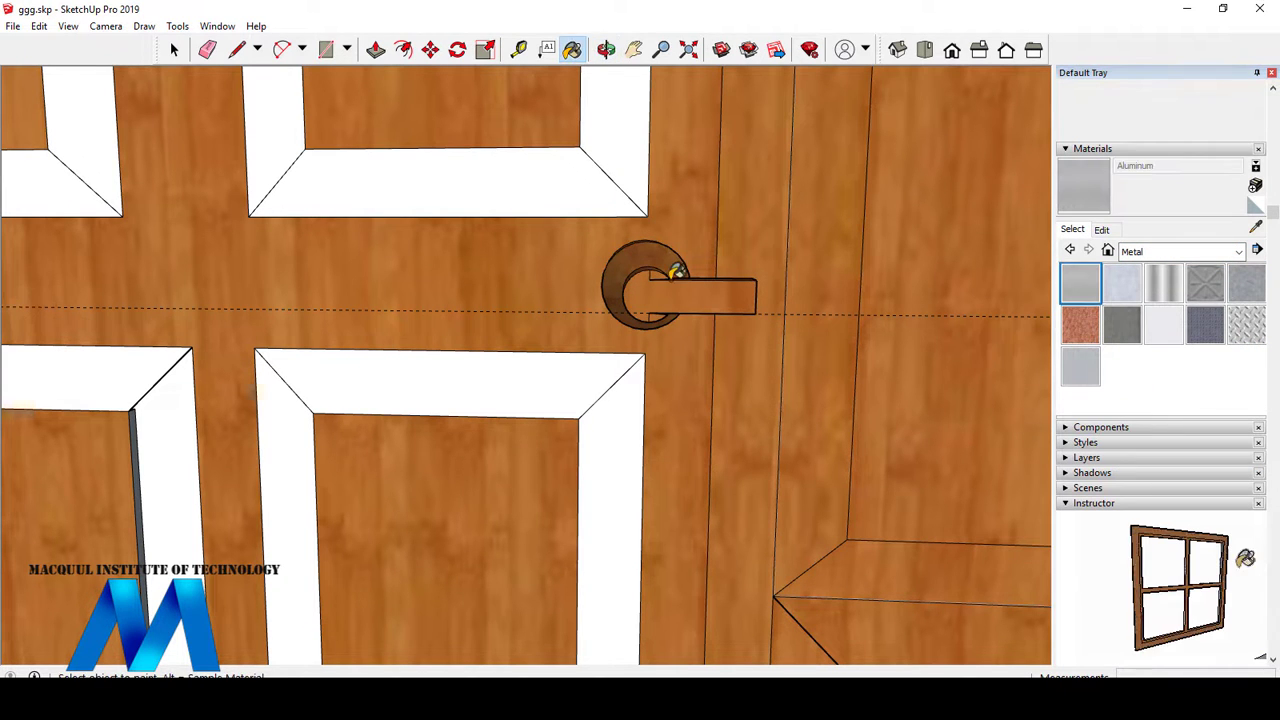
click(648, 280)
- Paint the handle's tapered section, narrow neck and the lever's top face with Aluminum
scroll(668, 262, up, 2)
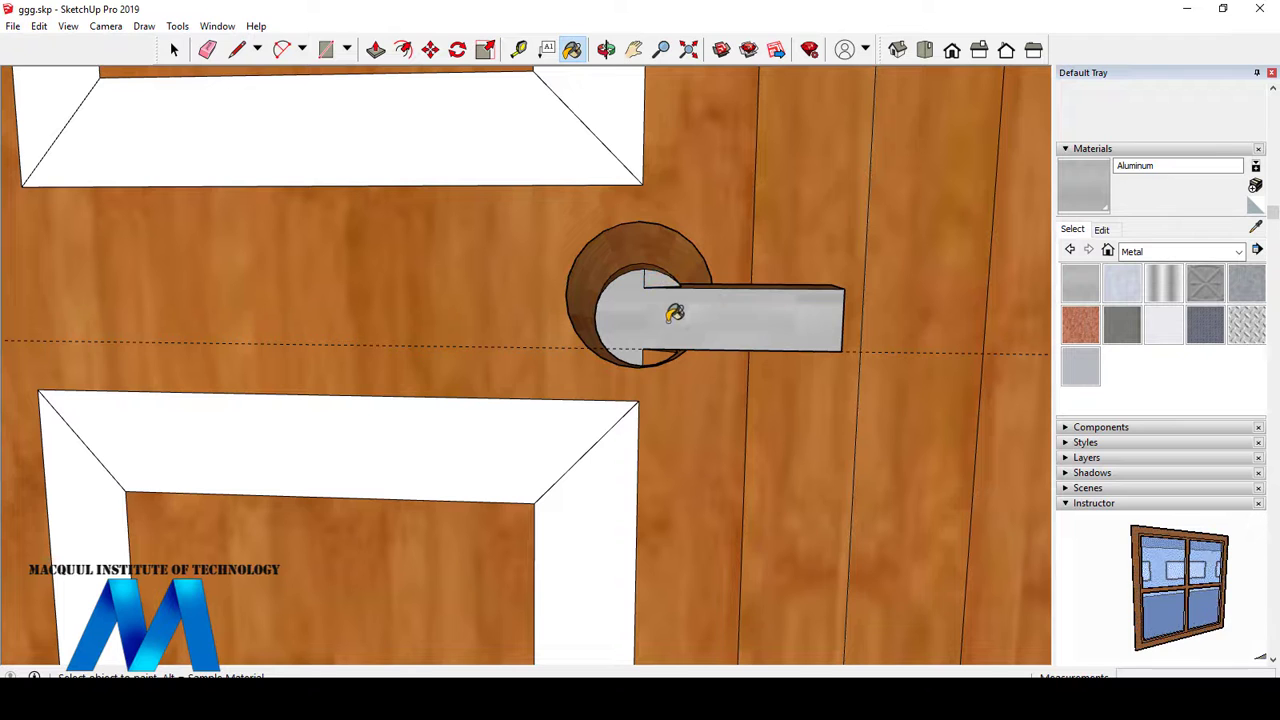
click(606, 251)
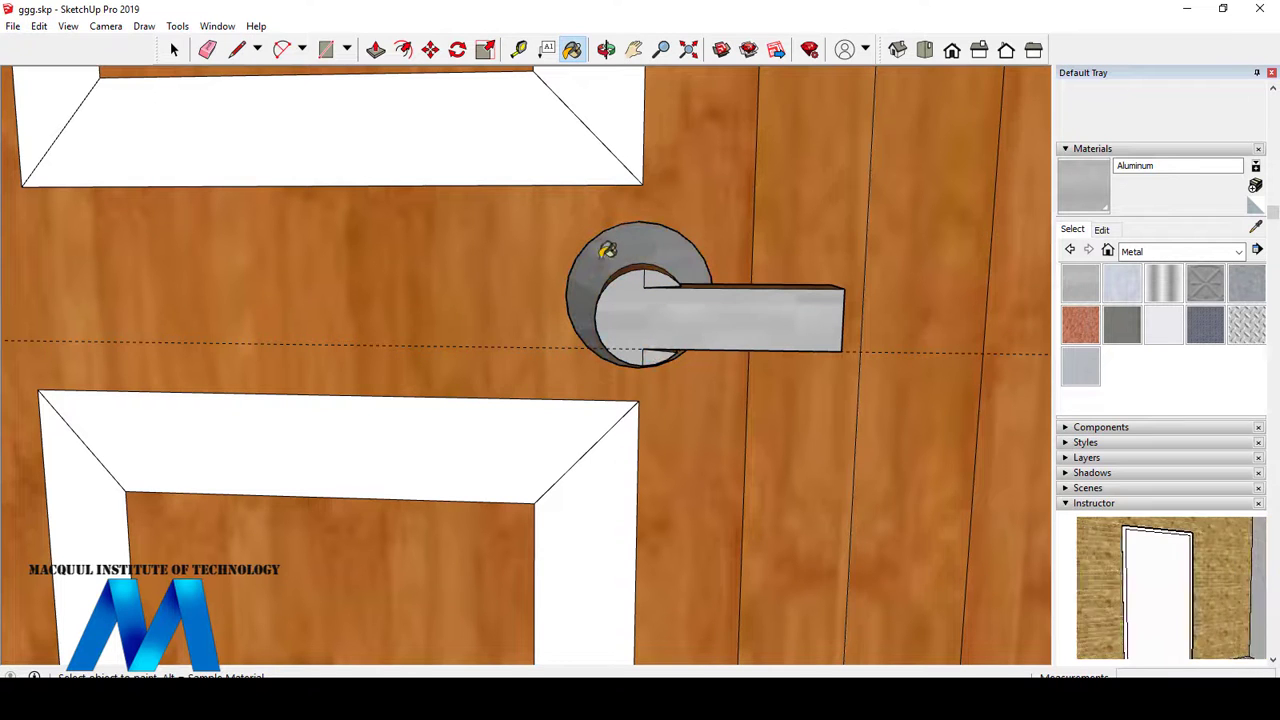
scroll(634, 260, up, 2)
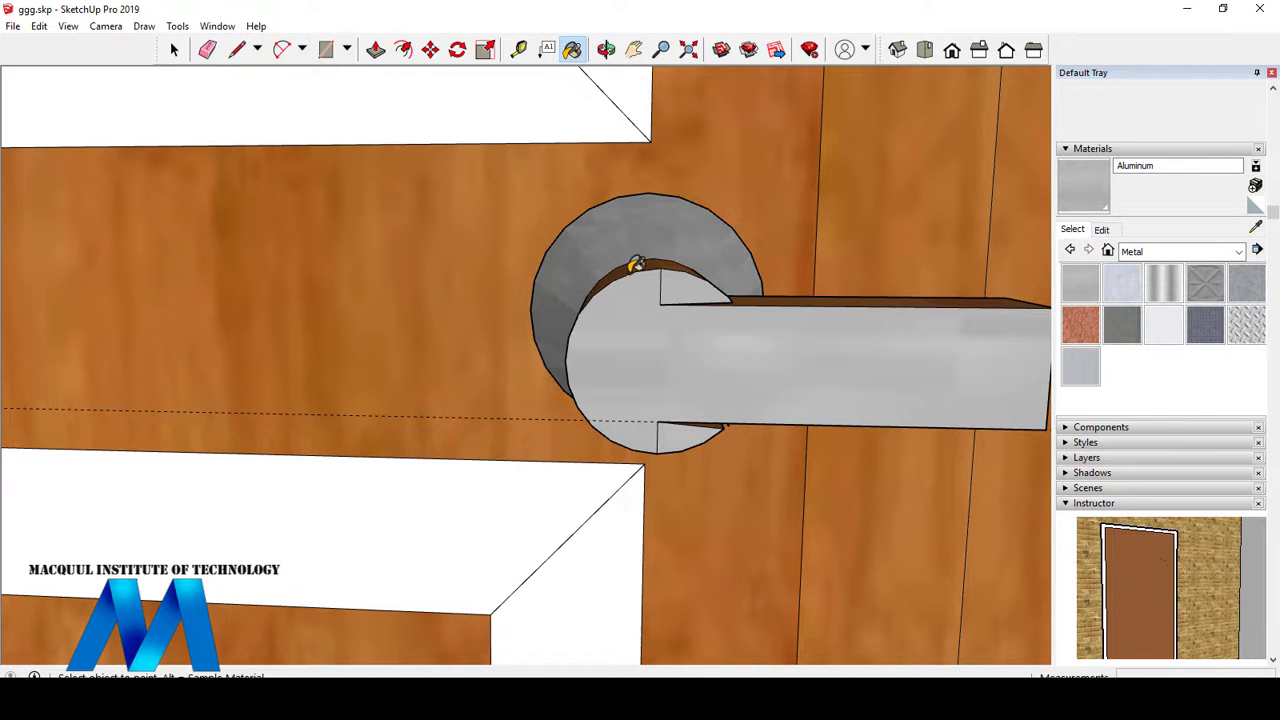
scroll(651, 277, down, 2)
scroll(700, 290, up, 5)
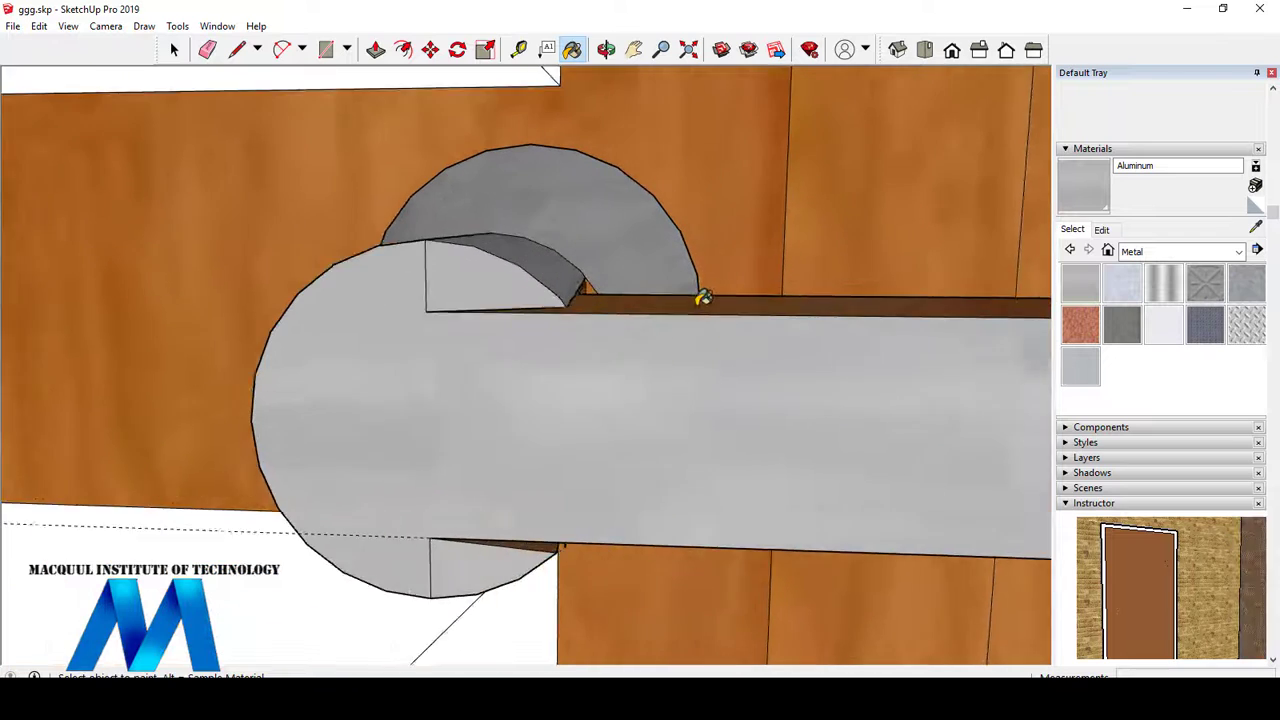
click(703, 298)
scroll(685, 290, down, 3)
scroll(666, 320, up, 2)
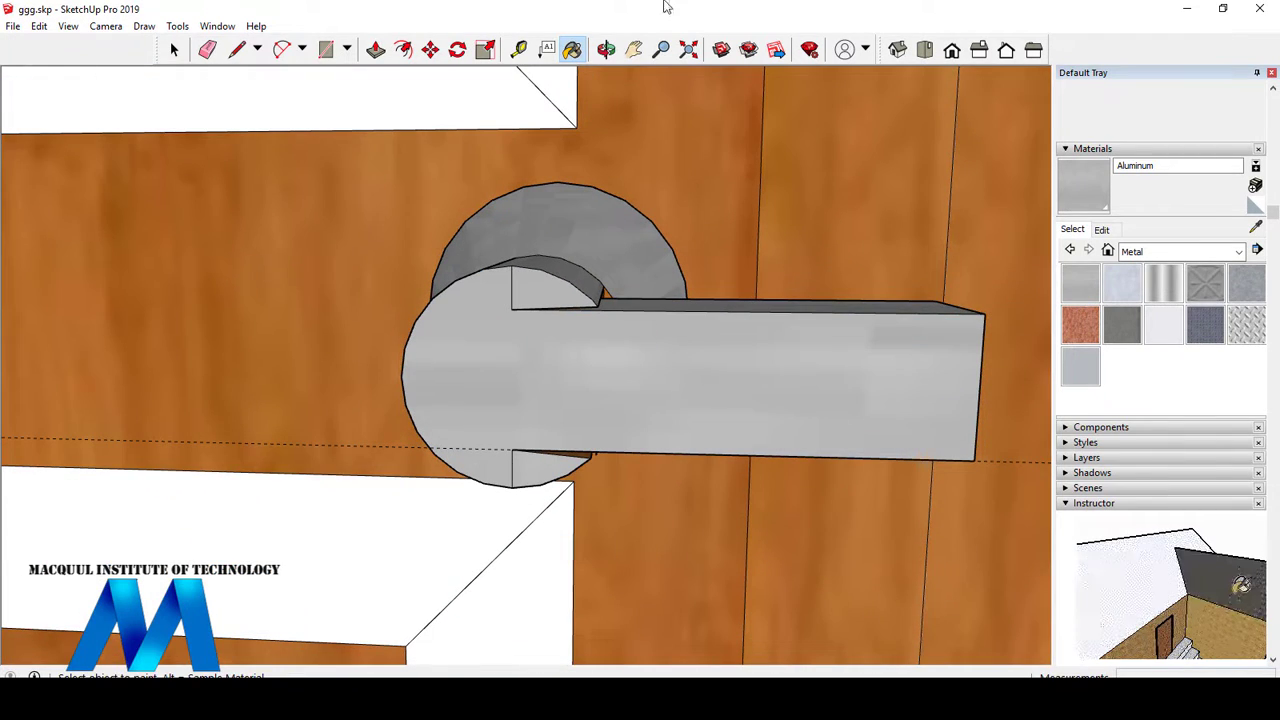
- Paint the lever's underside and the narrow face of the lower notch with Aluminum
click(606, 49)
drag(646, 200, 672, 116)
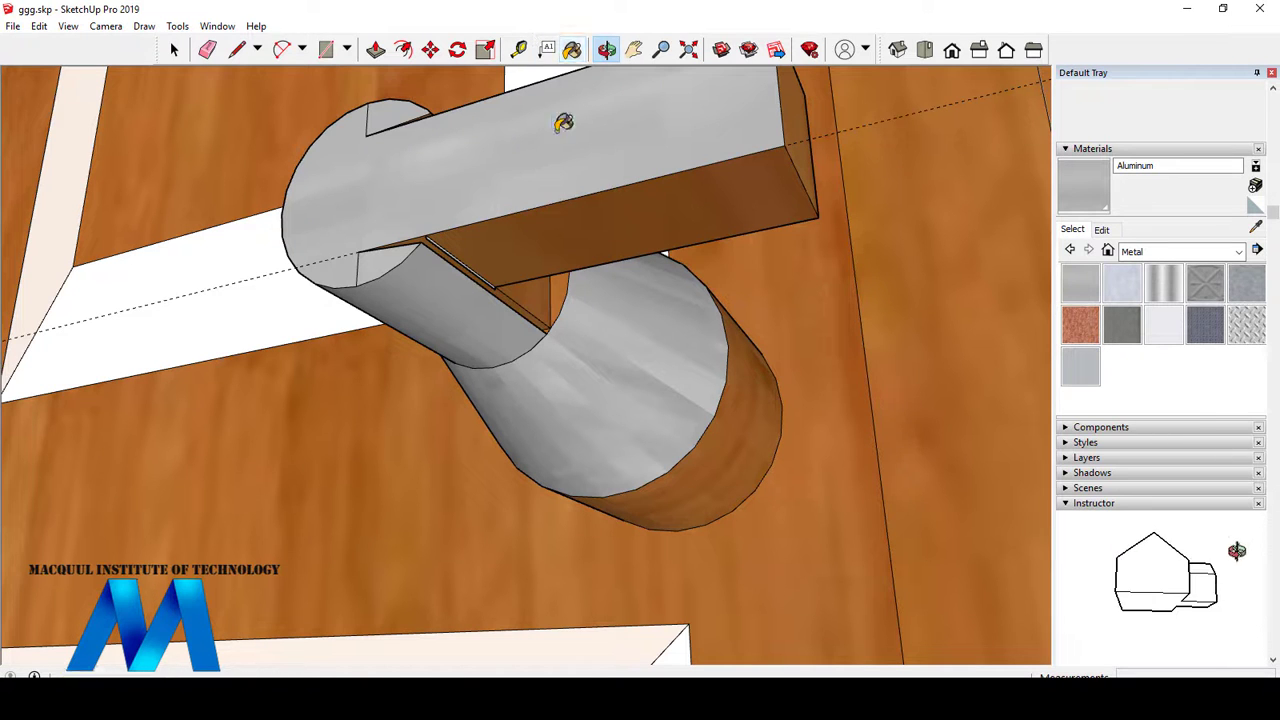
key(b)
click(506, 229)
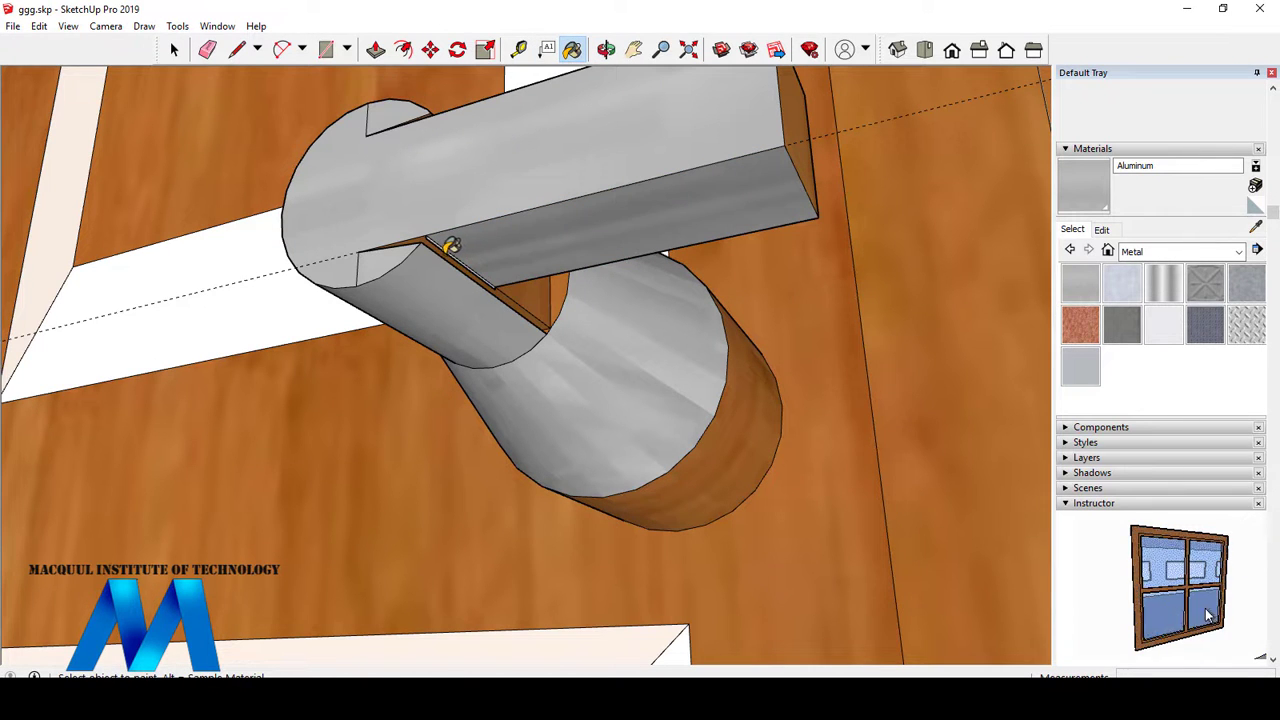
scroll(440, 245, up, 2)
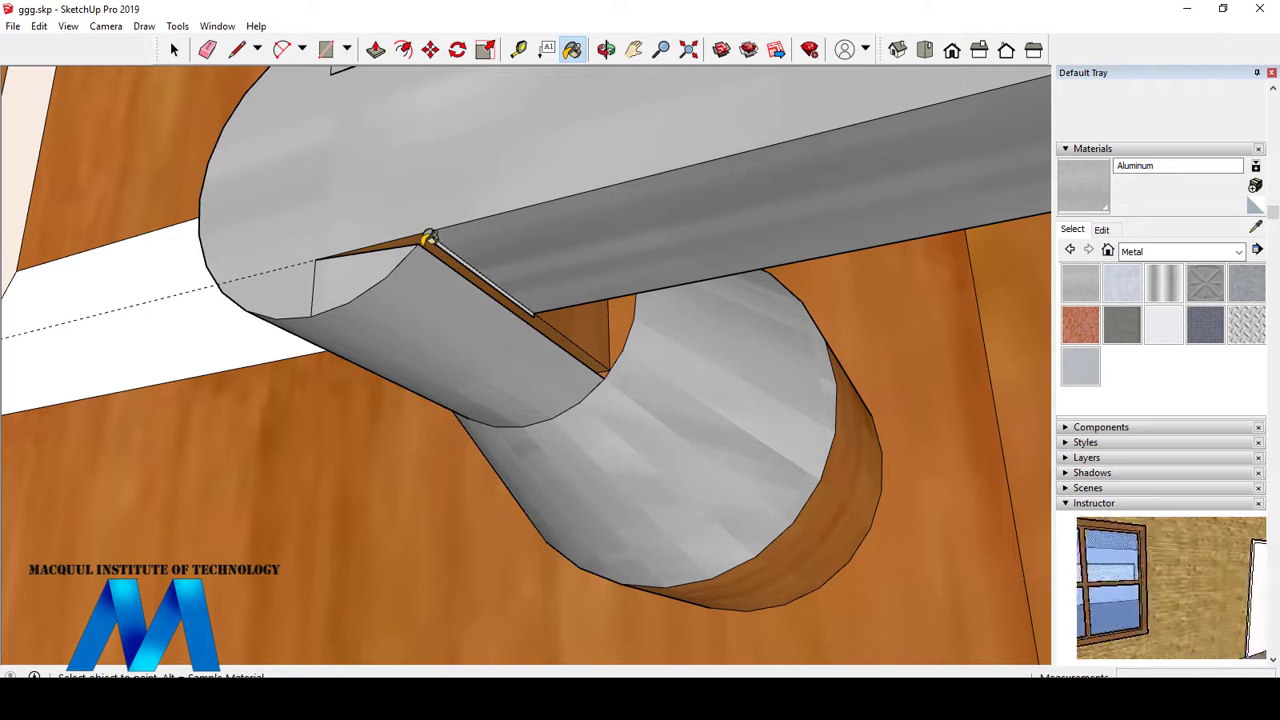
click(425, 236)
- Paint the remaining faces inside the handle's notch and its wide cylindrical base with Aluminum
scroll(425, 236, up, 2)
click(664, 355)
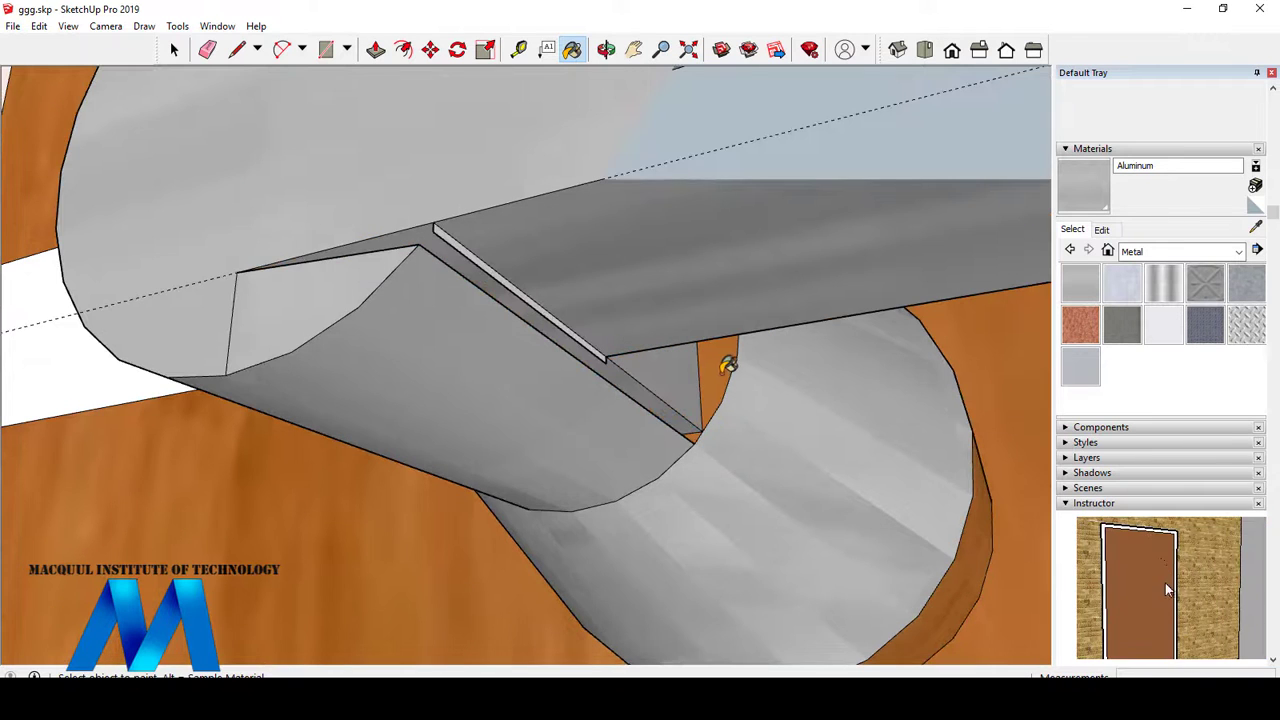
click(726, 366)
scroll(736, 373, down, 3)
click(883, 506)
- Examine the finished handle on the white-trimmed door and the position of both doors beside the house
scroll(790, 365, down, 8)
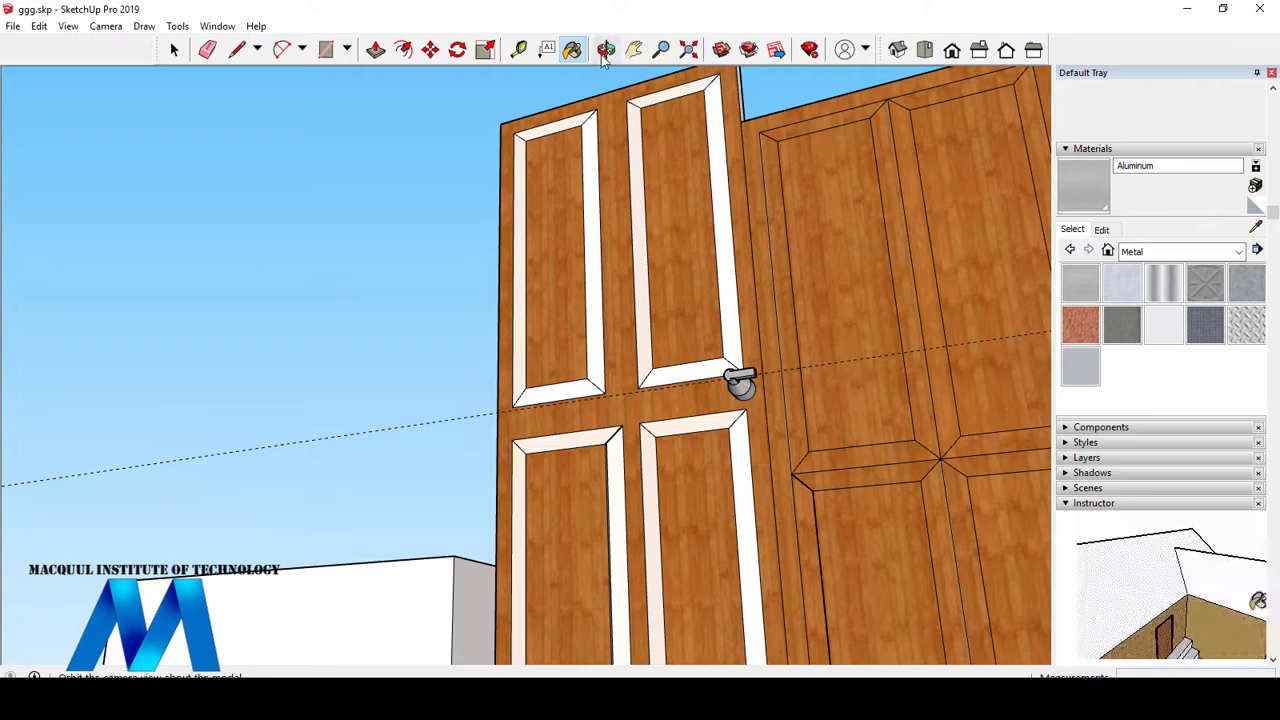
click(606, 49)
drag(690, 320, 816, 481)
scroll(748, 381, down, 3)
scroll(745, 400, up, 5)
scroll(754, 370, down, 3)
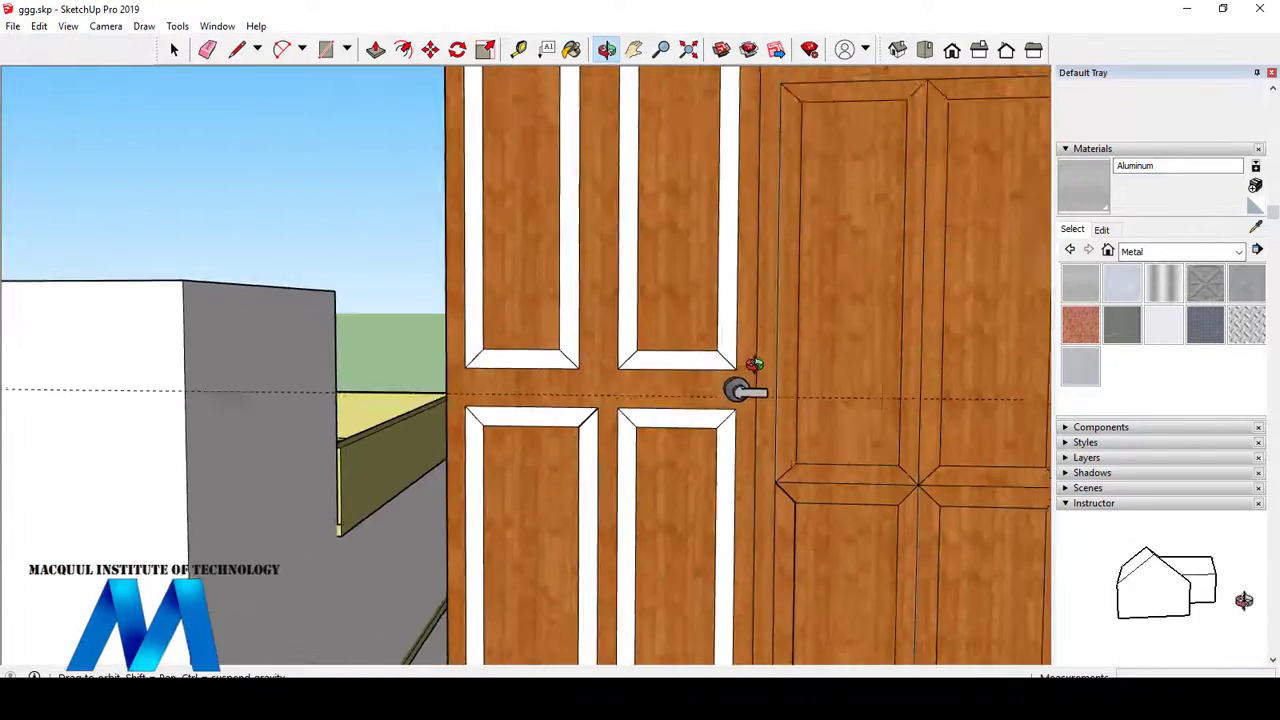
scroll(748, 362, down, 3)
scroll(740, 370, up, 2)
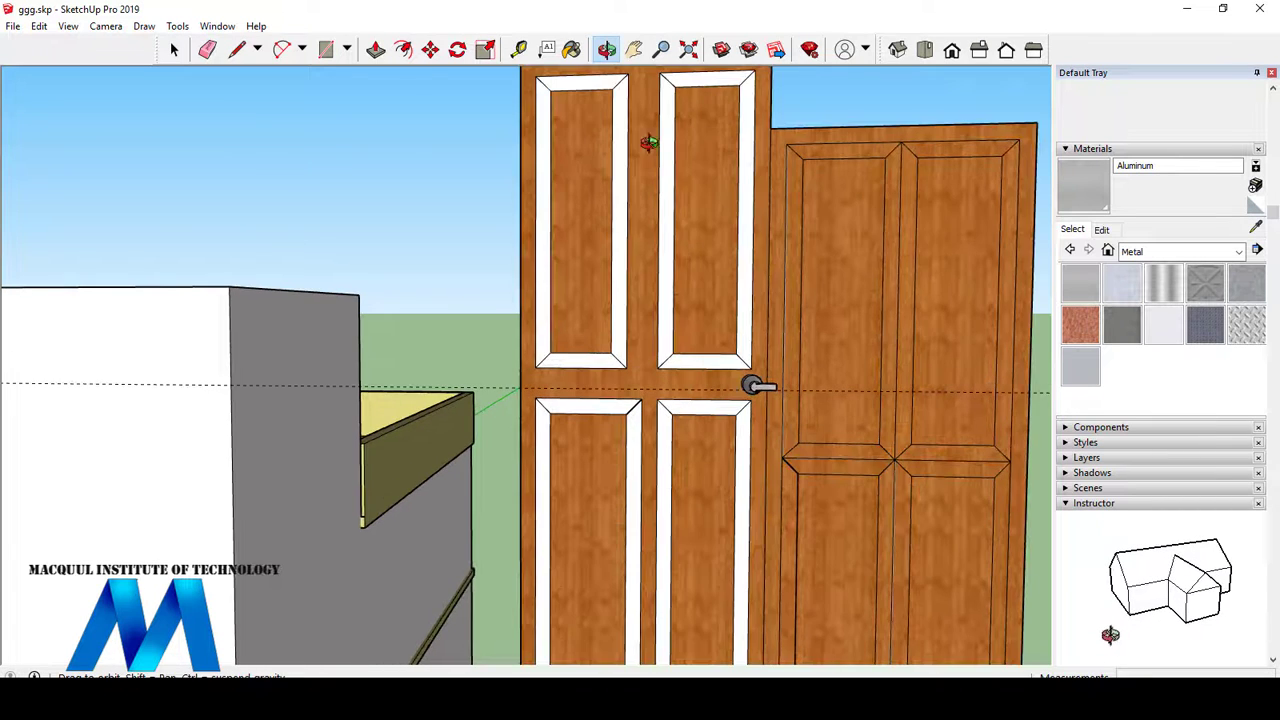
scroll(600, 150, down, 5)
scroll(498, 168, up, 1)
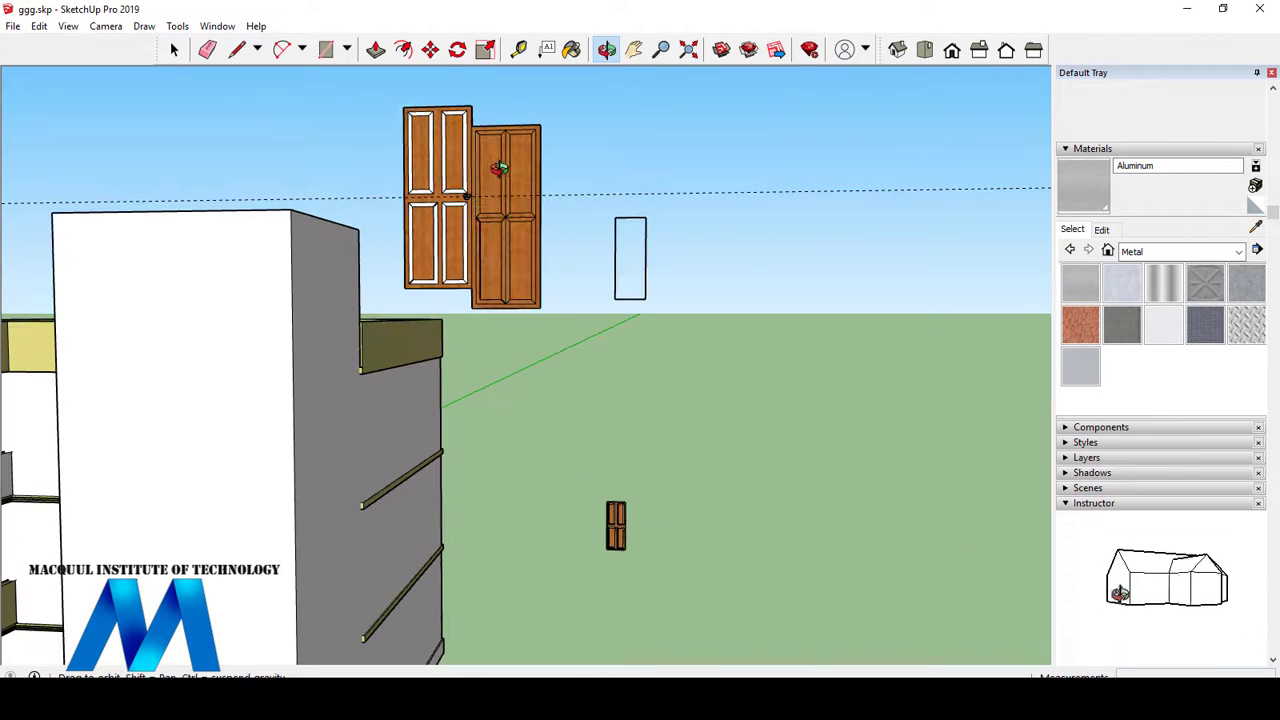
click(430, 50)
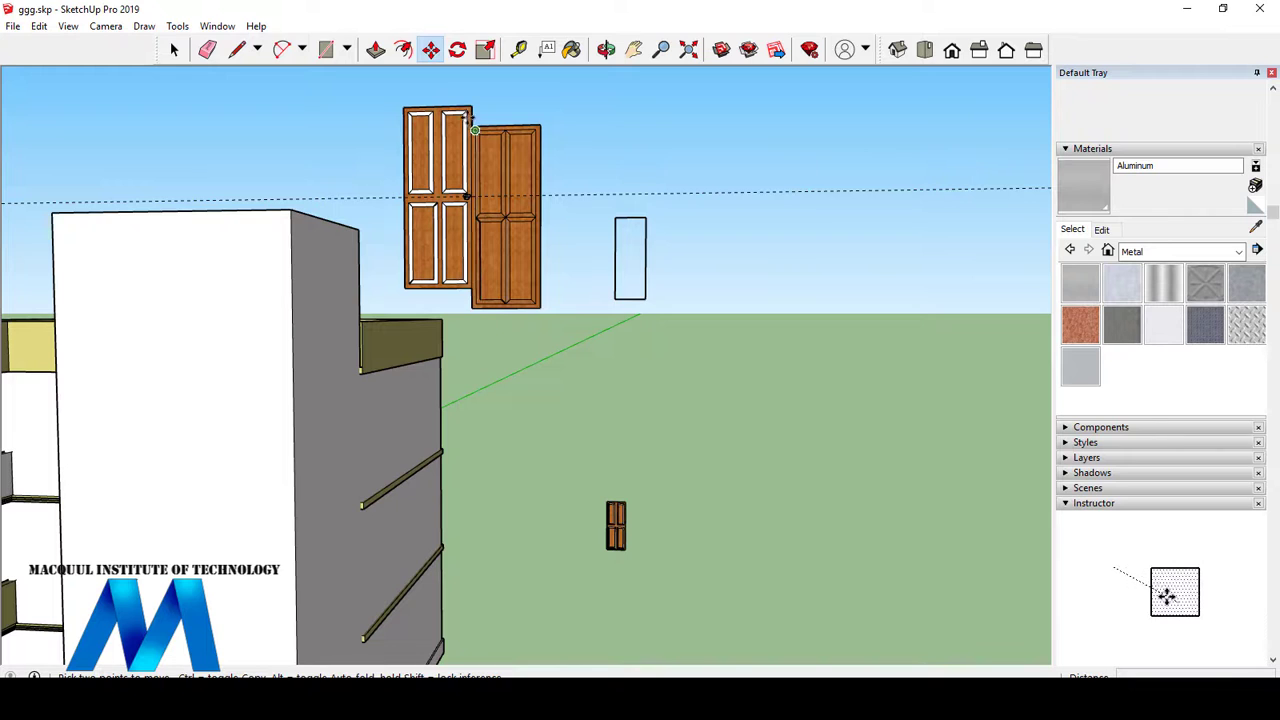
click(468, 286)
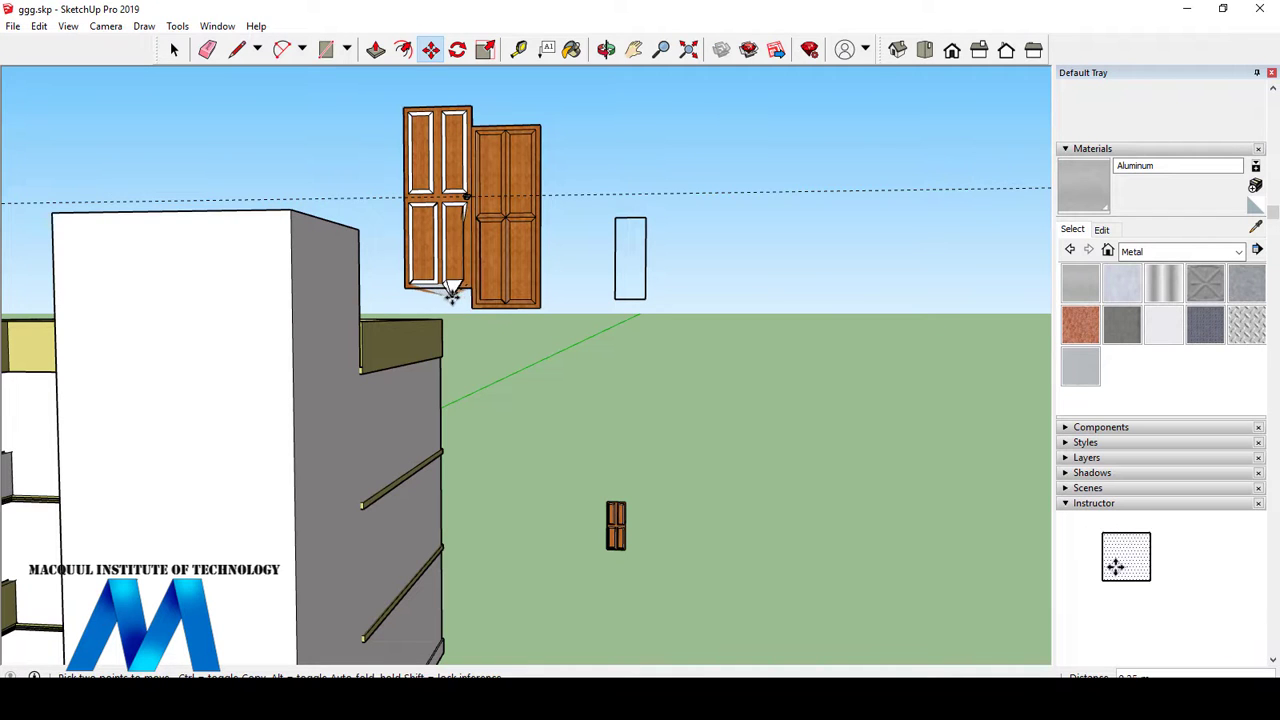
key(Escape)
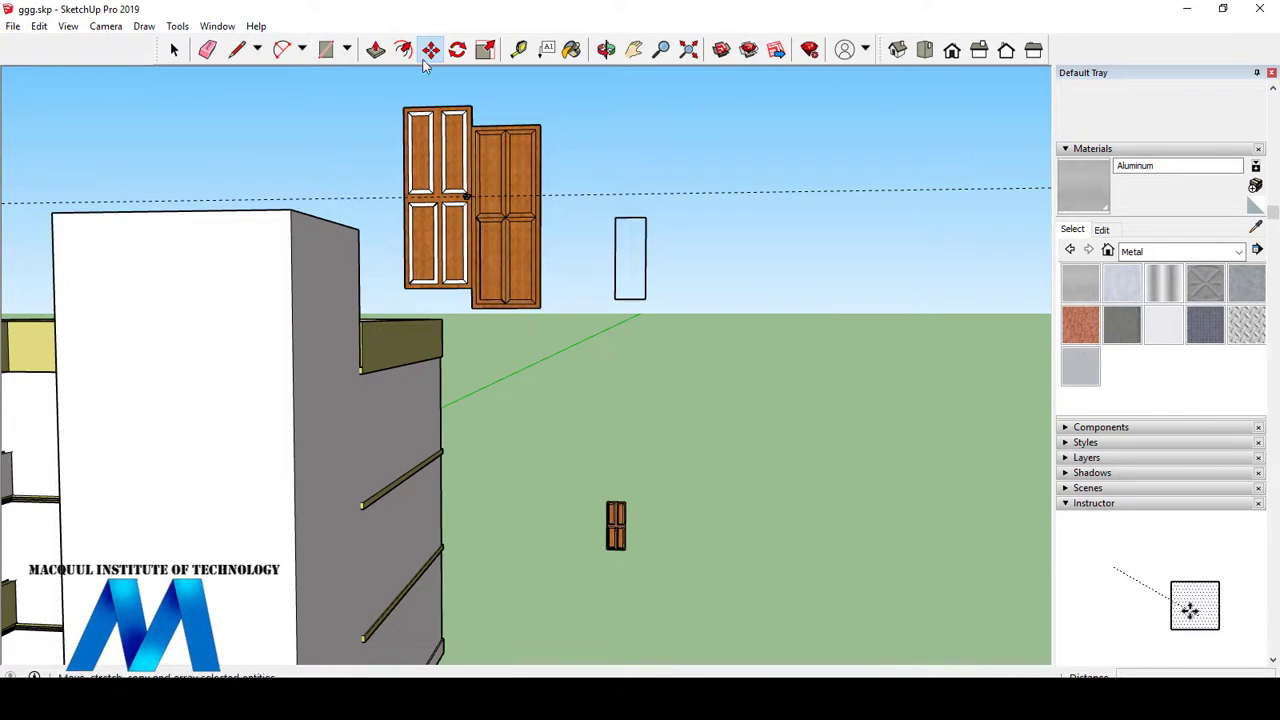
- Examine the panel doors beside the house and the balcony facade with its upper-floor window and door
scroll(485, 100, up, 5)
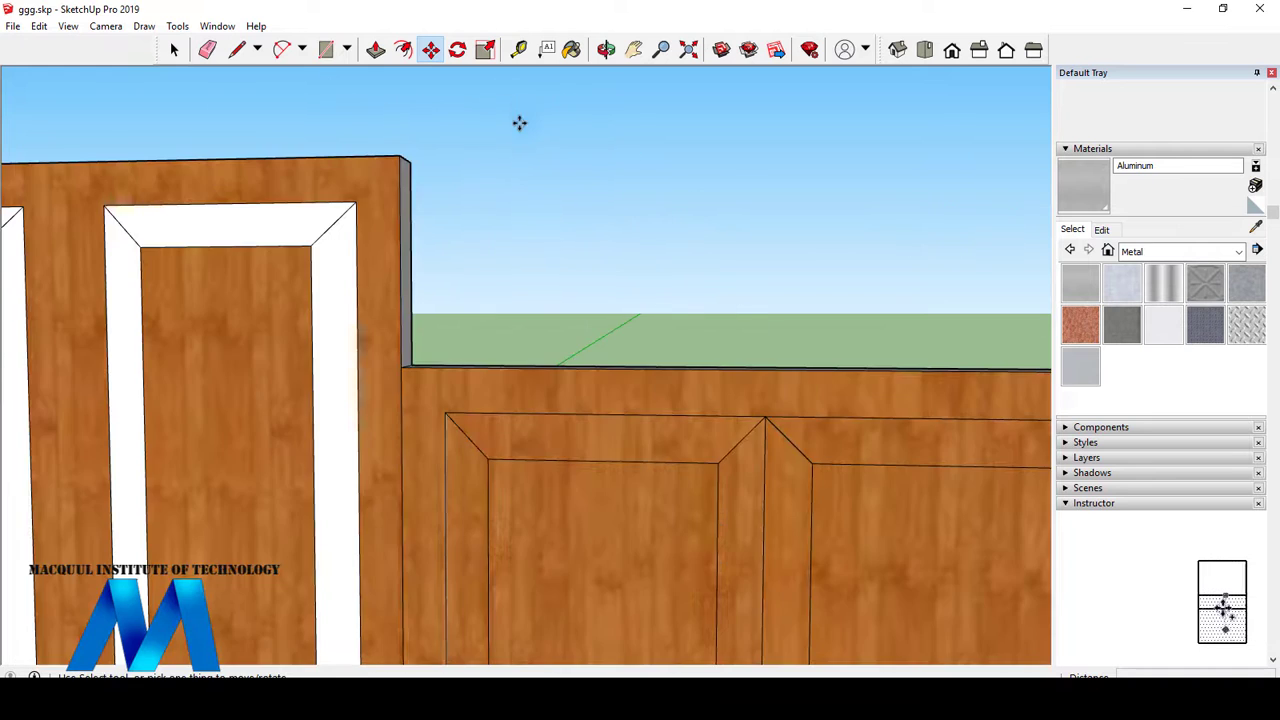
scroll(519, 122, down, 5)
scroll(577, 200, up, 6)
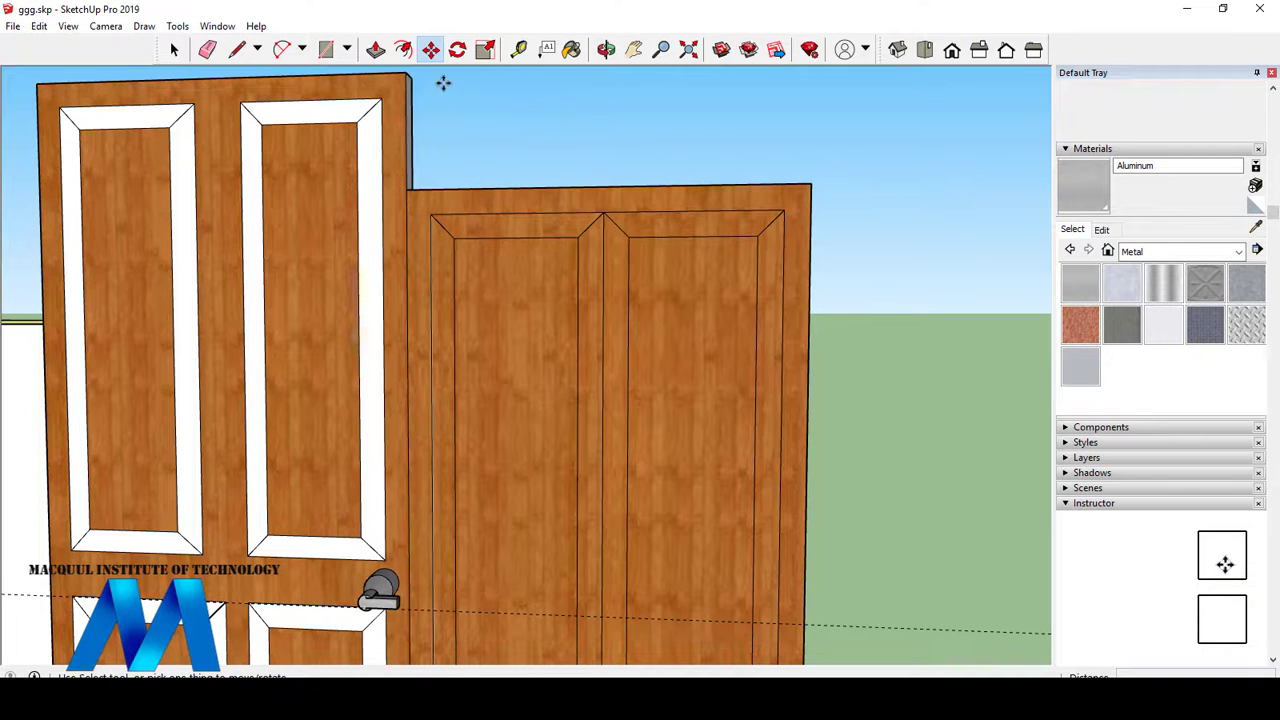
scroll(514, 166, down, 5)
scroll(650, 180, down, 3)
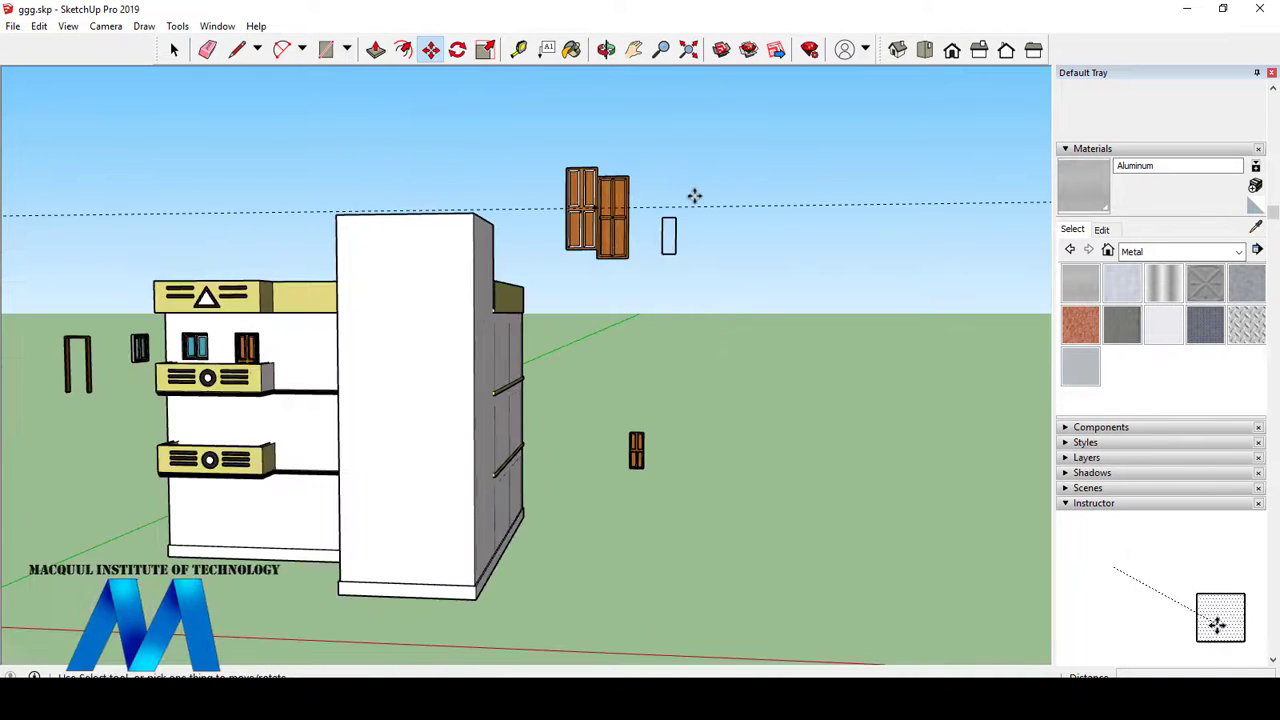
scroll(660, 196, up, 2)
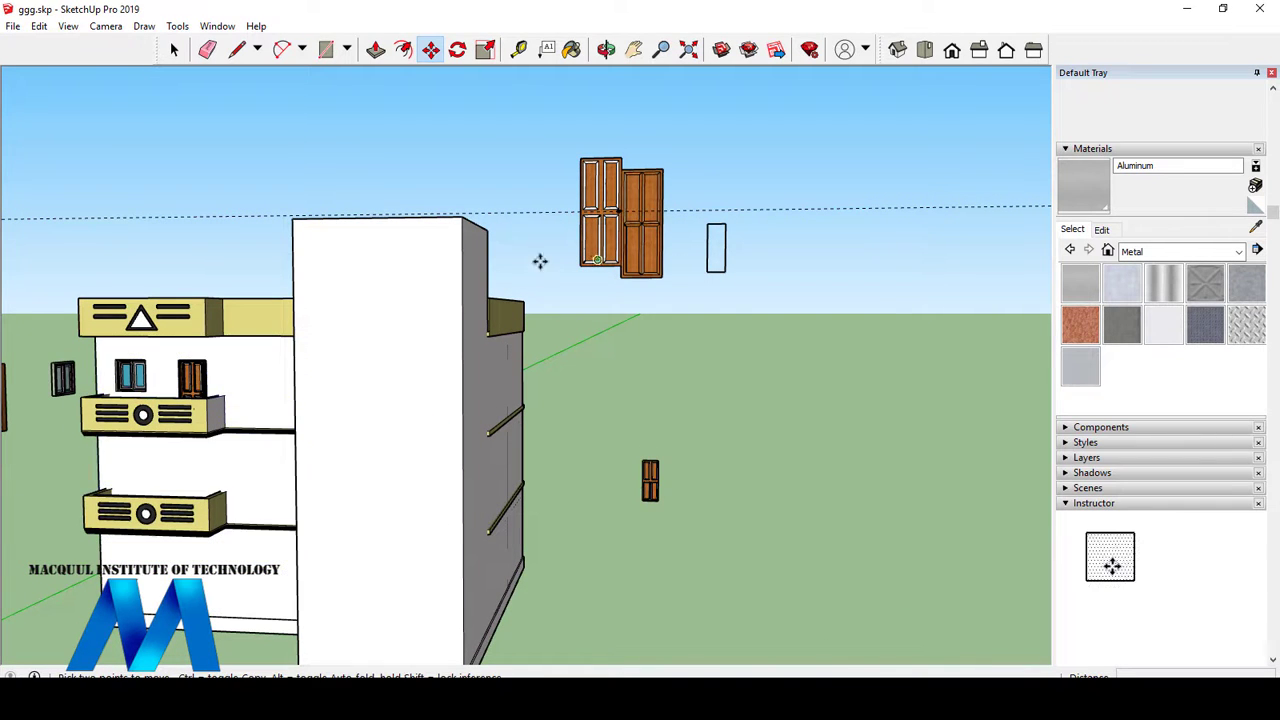
scroll(789, 366, down, 3)
scroll(790, 224, up, 5)
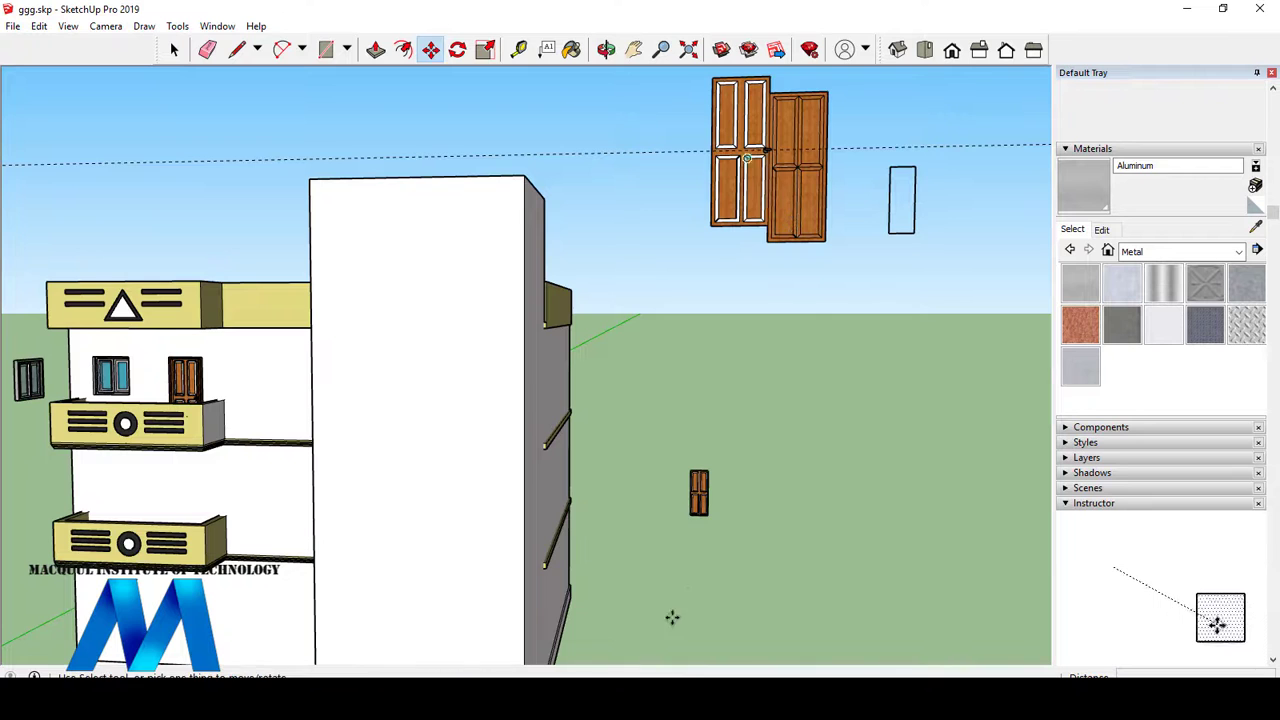
scroll(700, 490, up, 5)
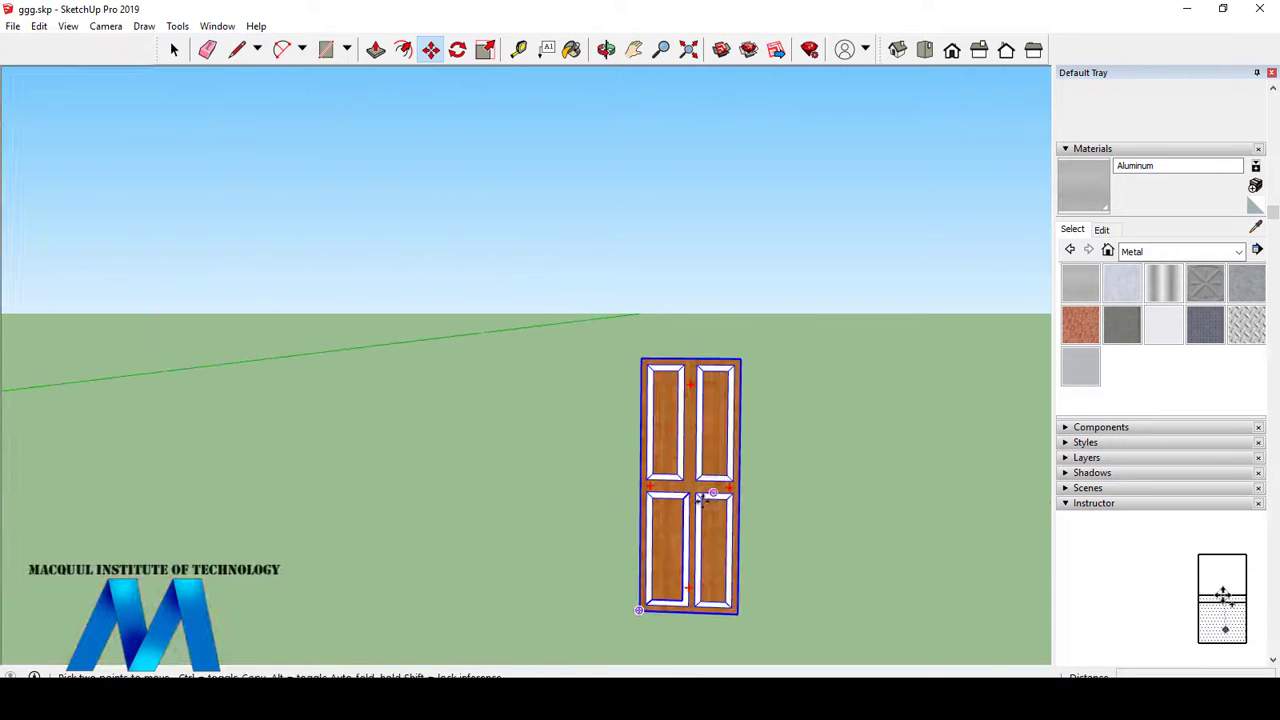
scroll(715, 515, up, 2)
scroll(818, 400, down, 8)
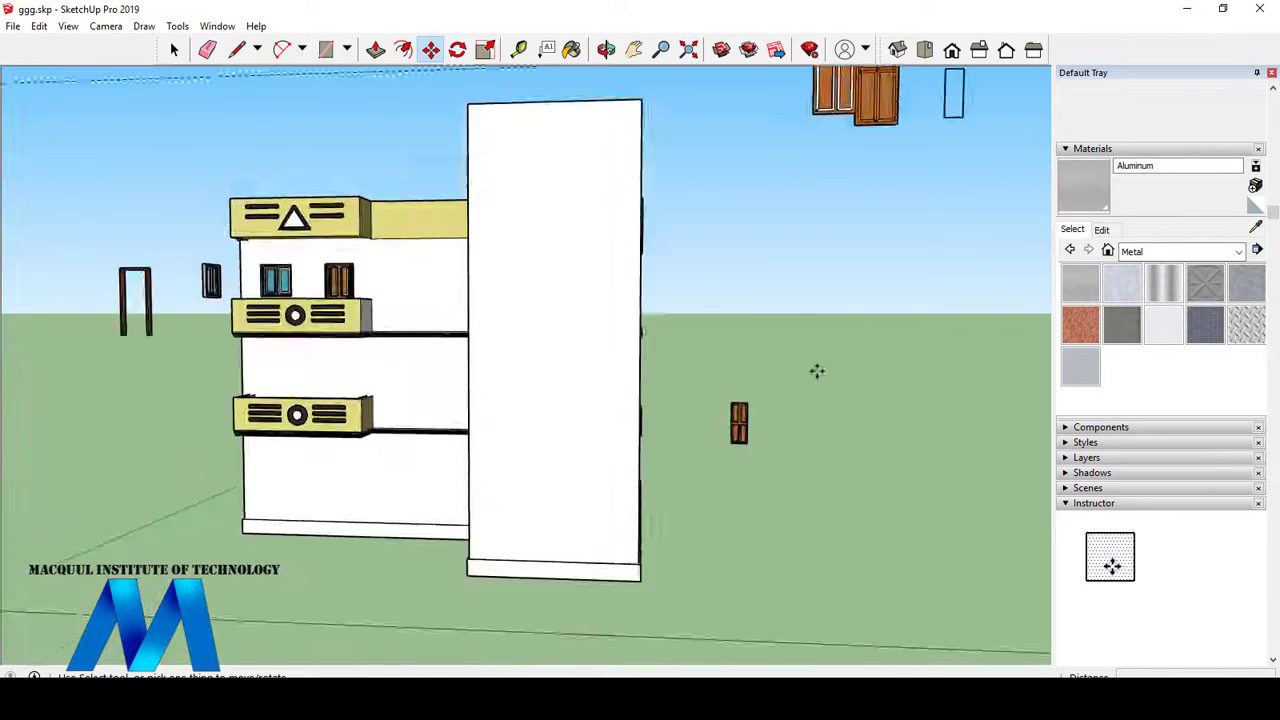
scroll(669, 334, down, 2)
scroll(826, 349, up, 8)
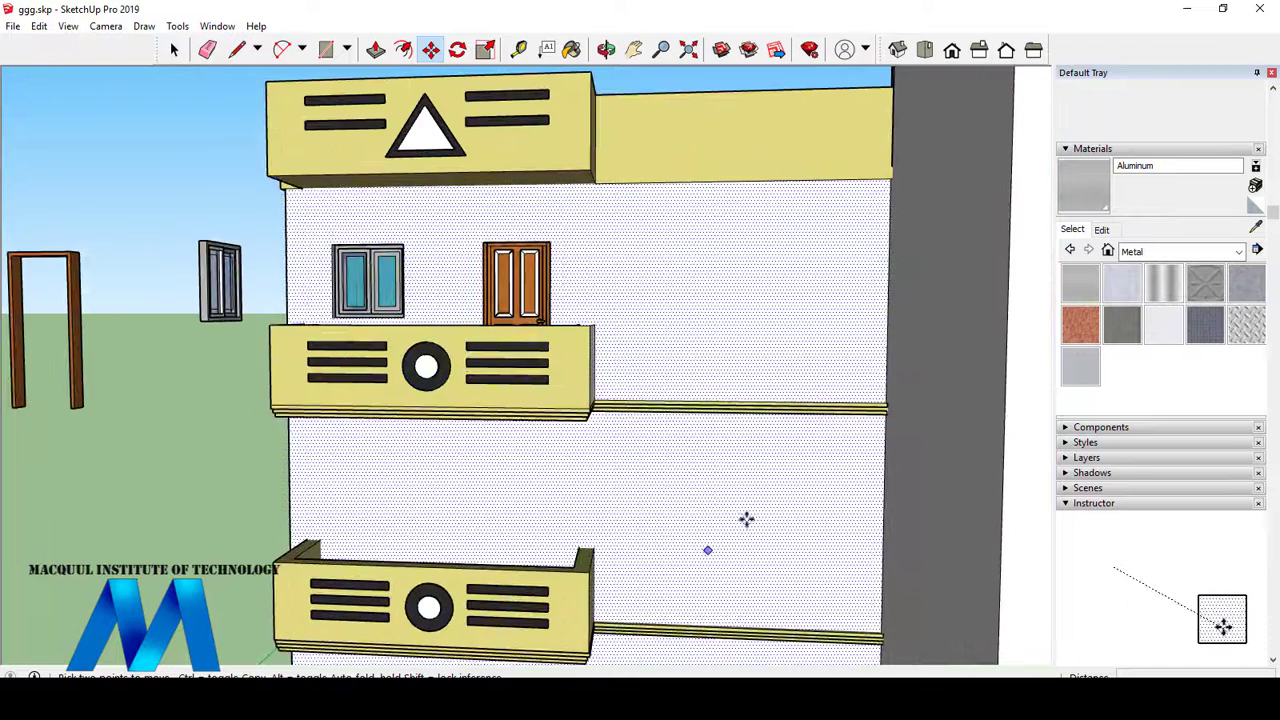
- Add two vertical guides 1 m apart on the wall between the two balconies, offset from the wall's outer edge
click(606, 49)
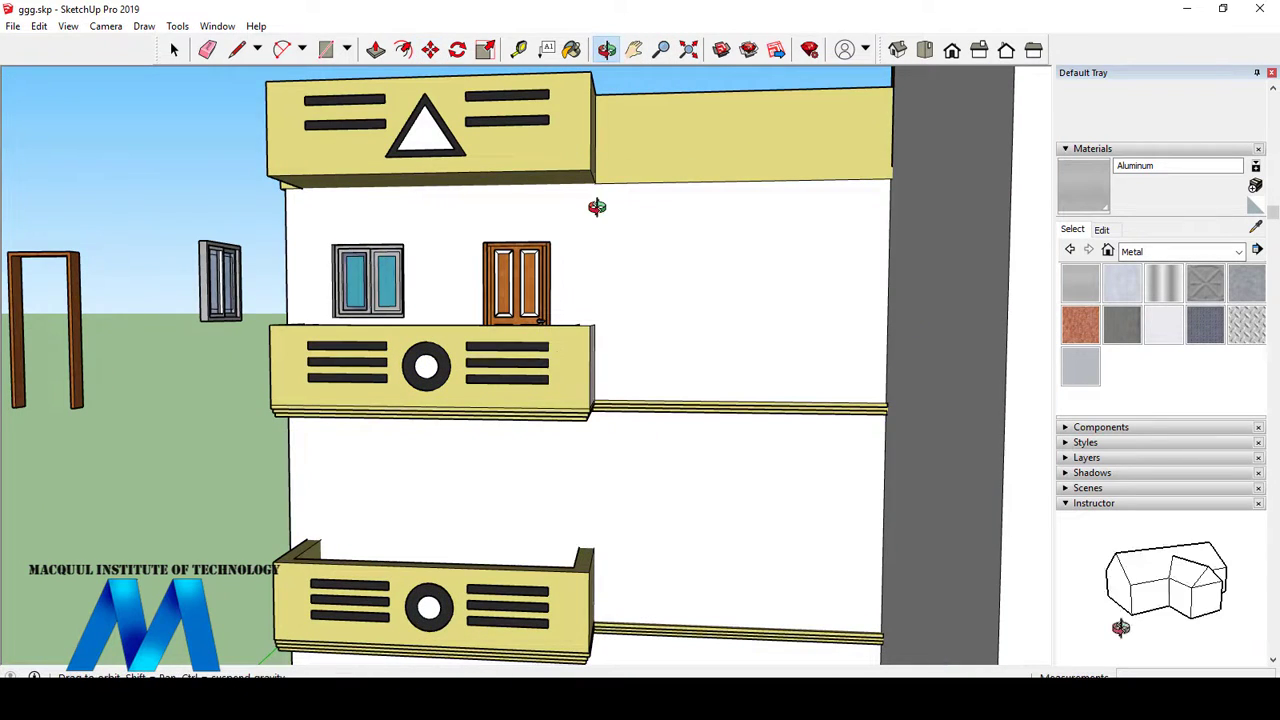
drag(597, 207, 600, 240)
scroll(601, 241, down, 4)
scroll(557, 408, up, 5)
drag(557, 411, 578, 536)
scroll(620, 497, up, 4)
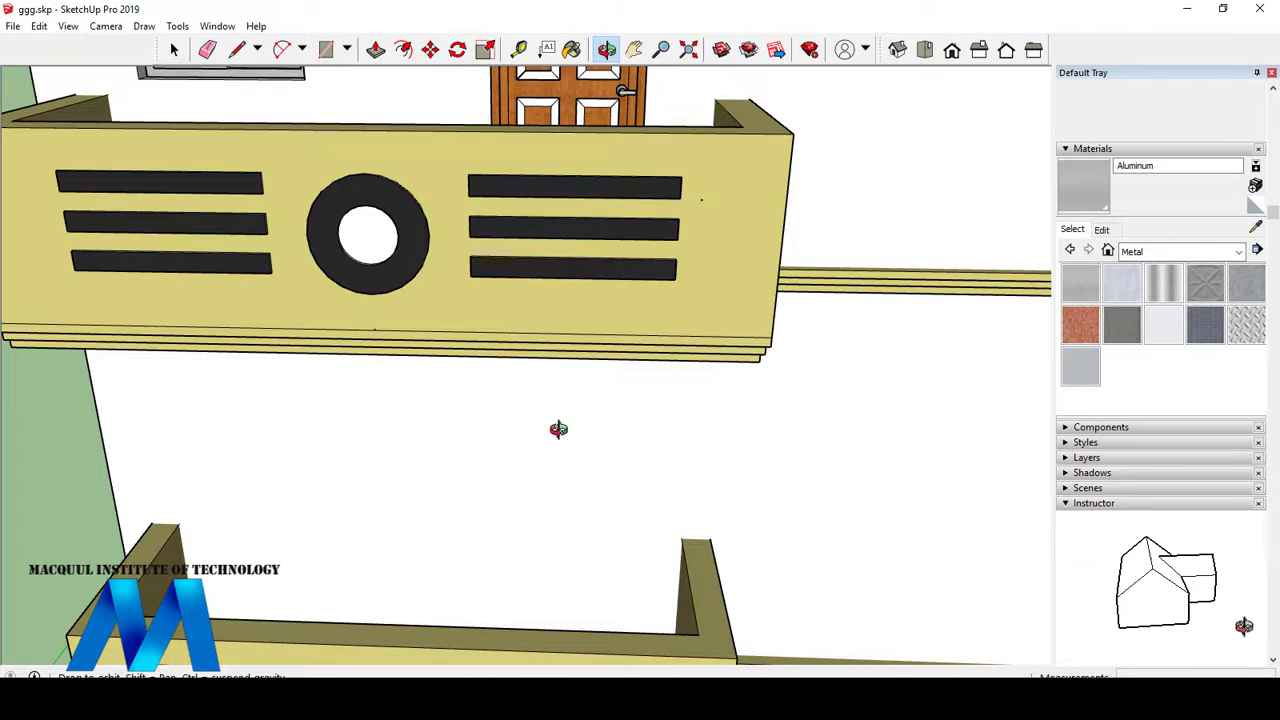
drag(558, 429, 517, 331)
scroll(372, 255, down, 3)
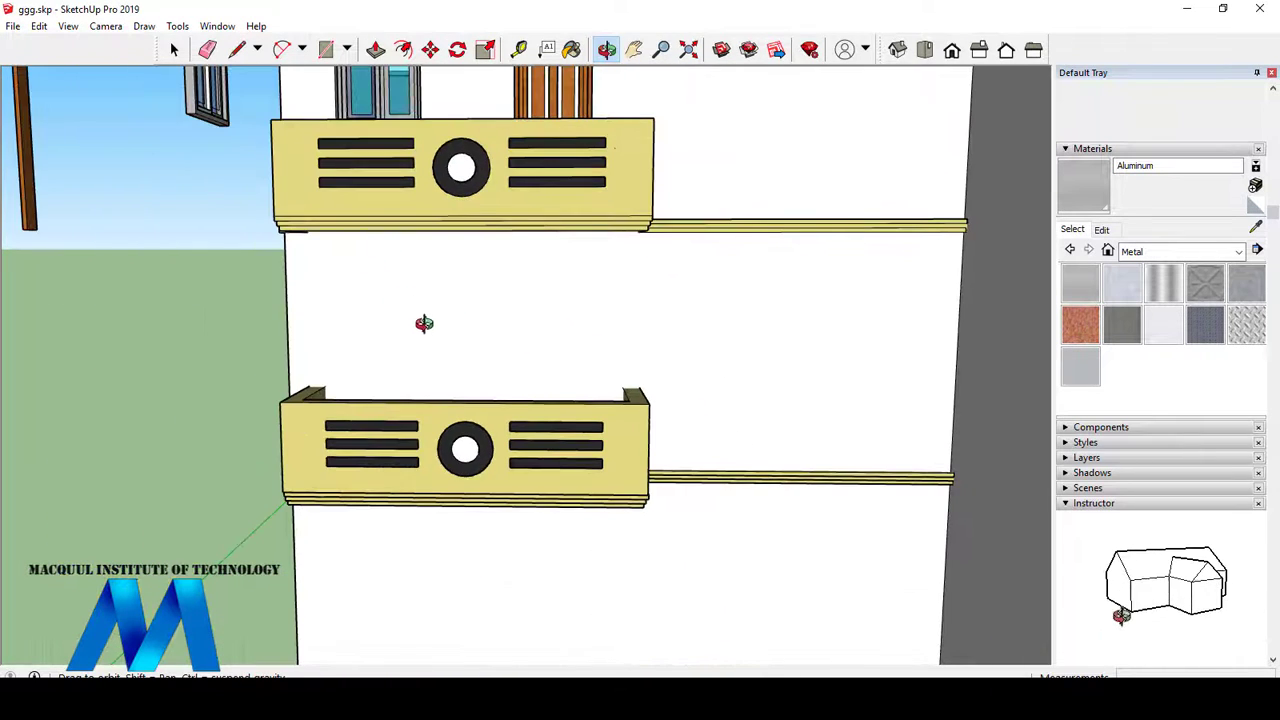
scroll(424, 323, down, 2)
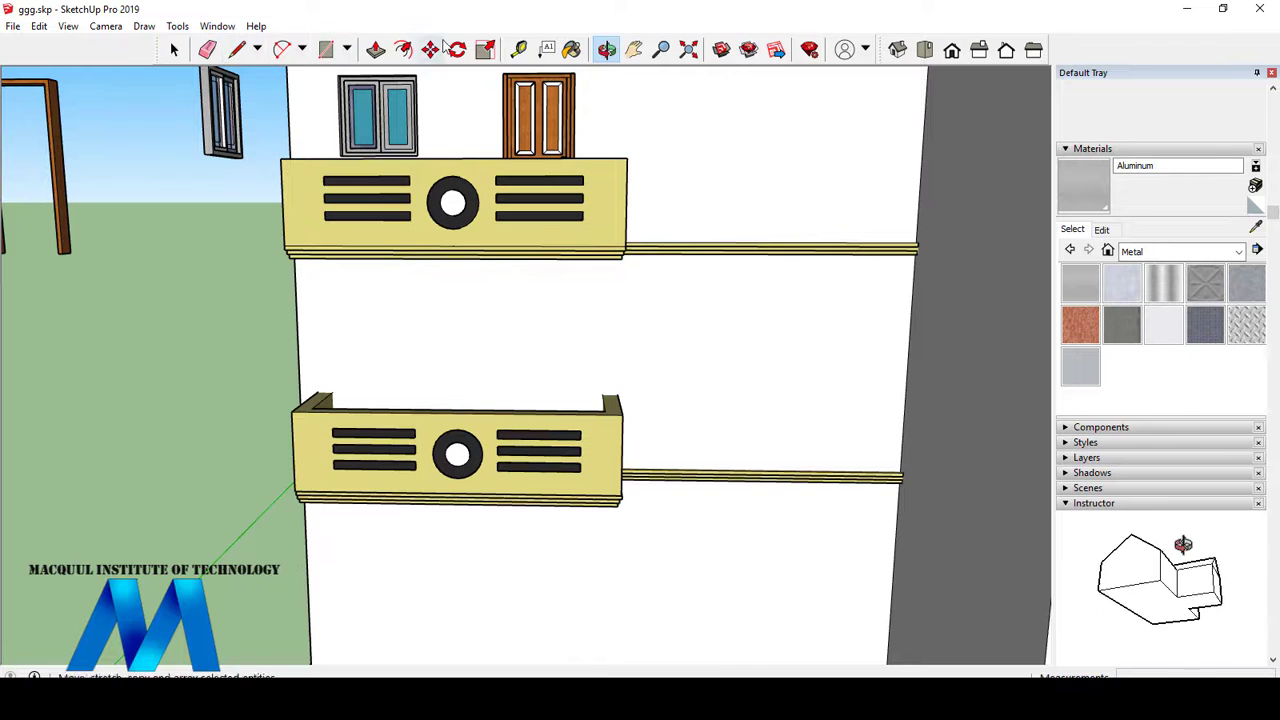
click(519, 49)
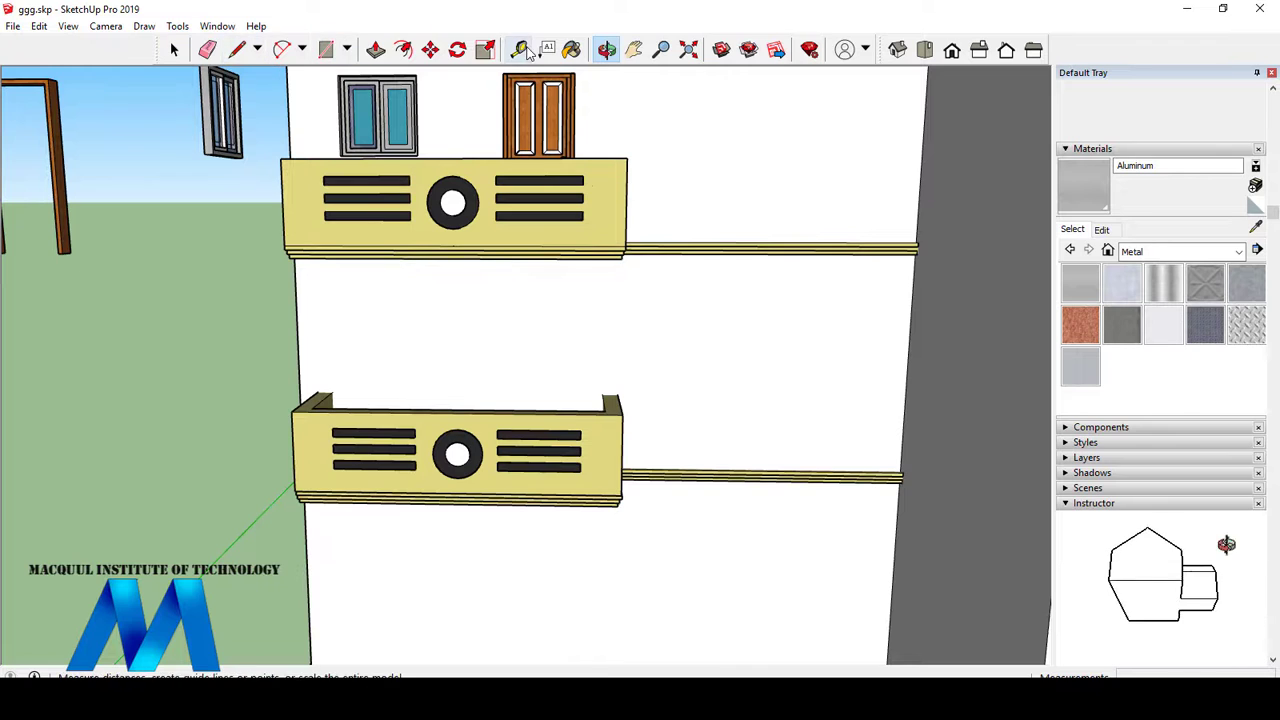
click(298, 320)
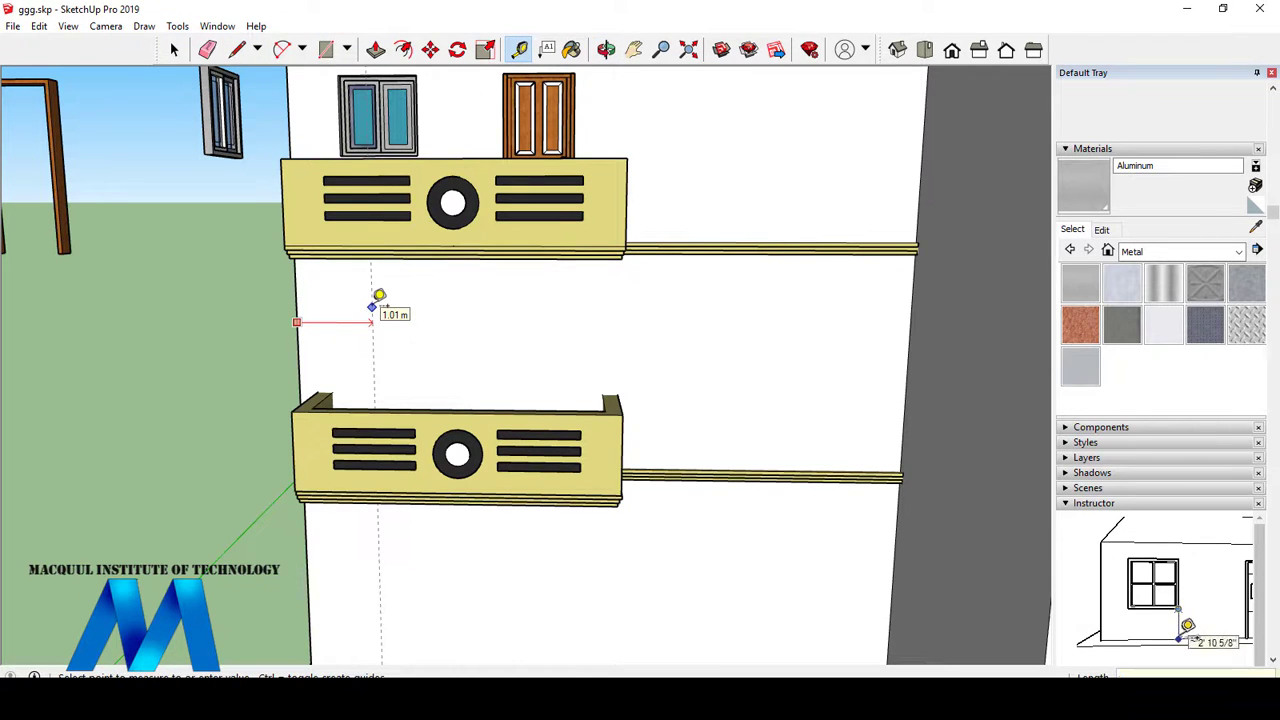
key(Return)
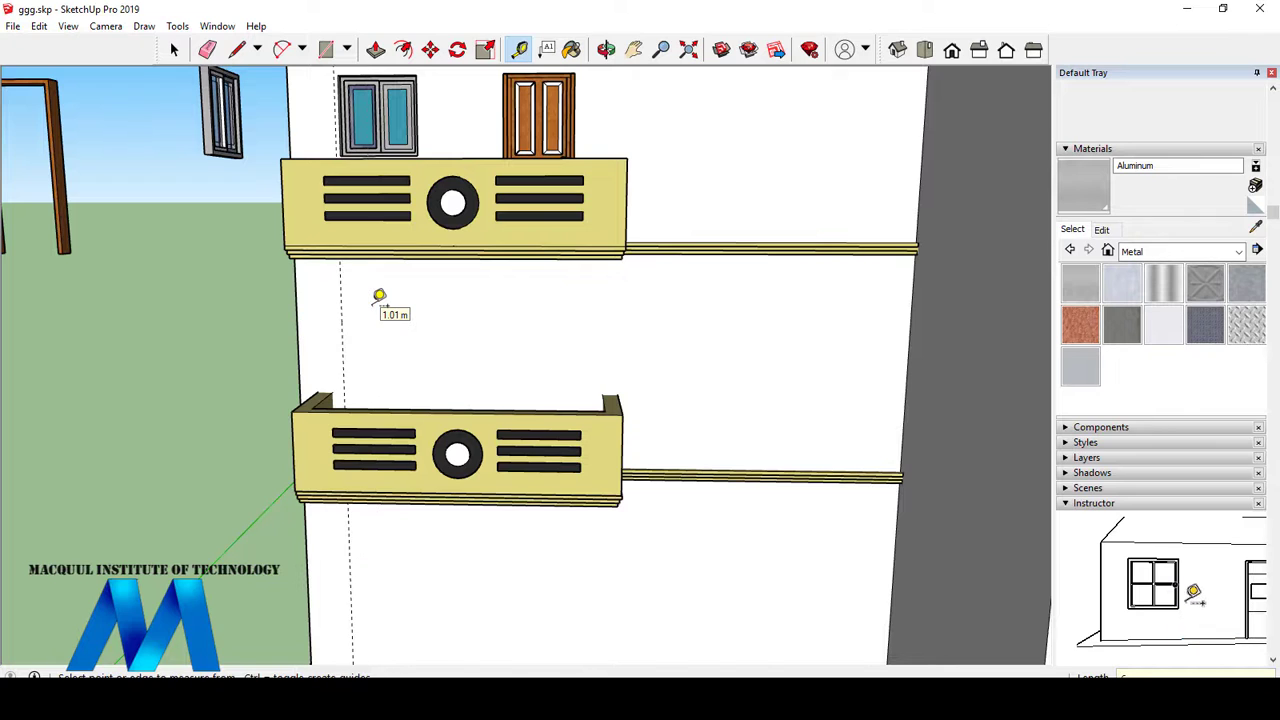
click(342, 314)
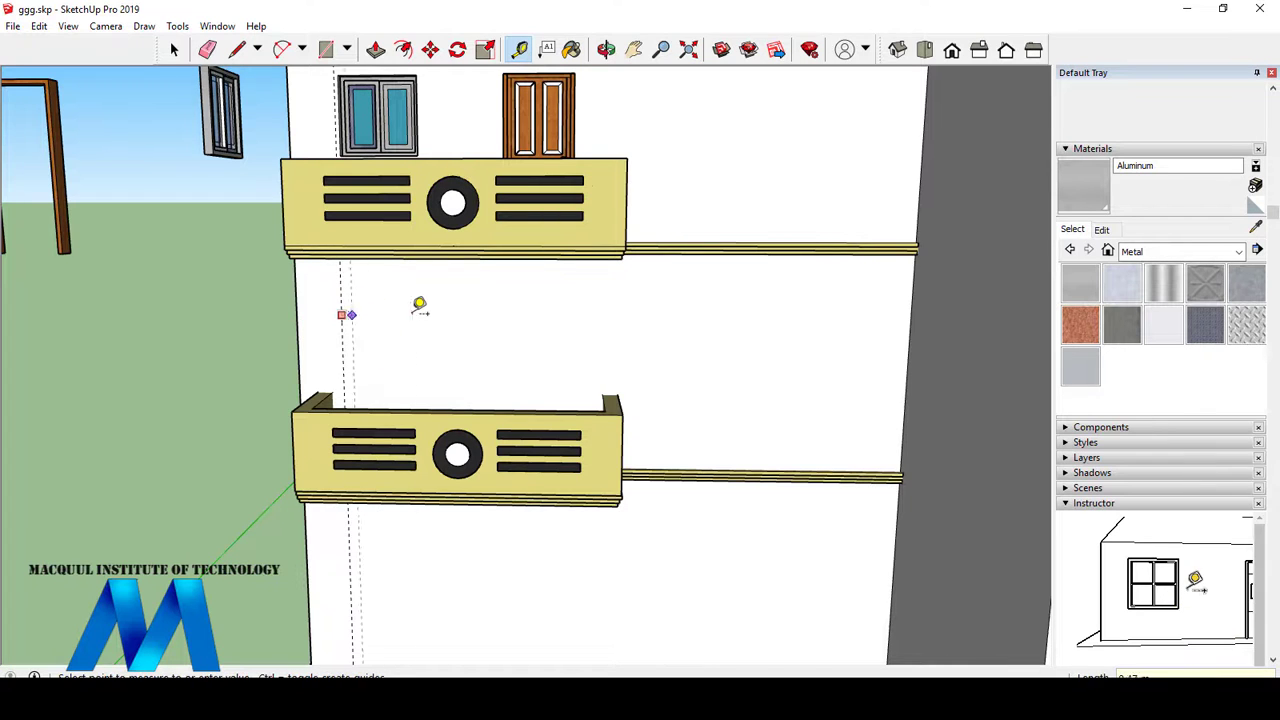
click(411, 315)
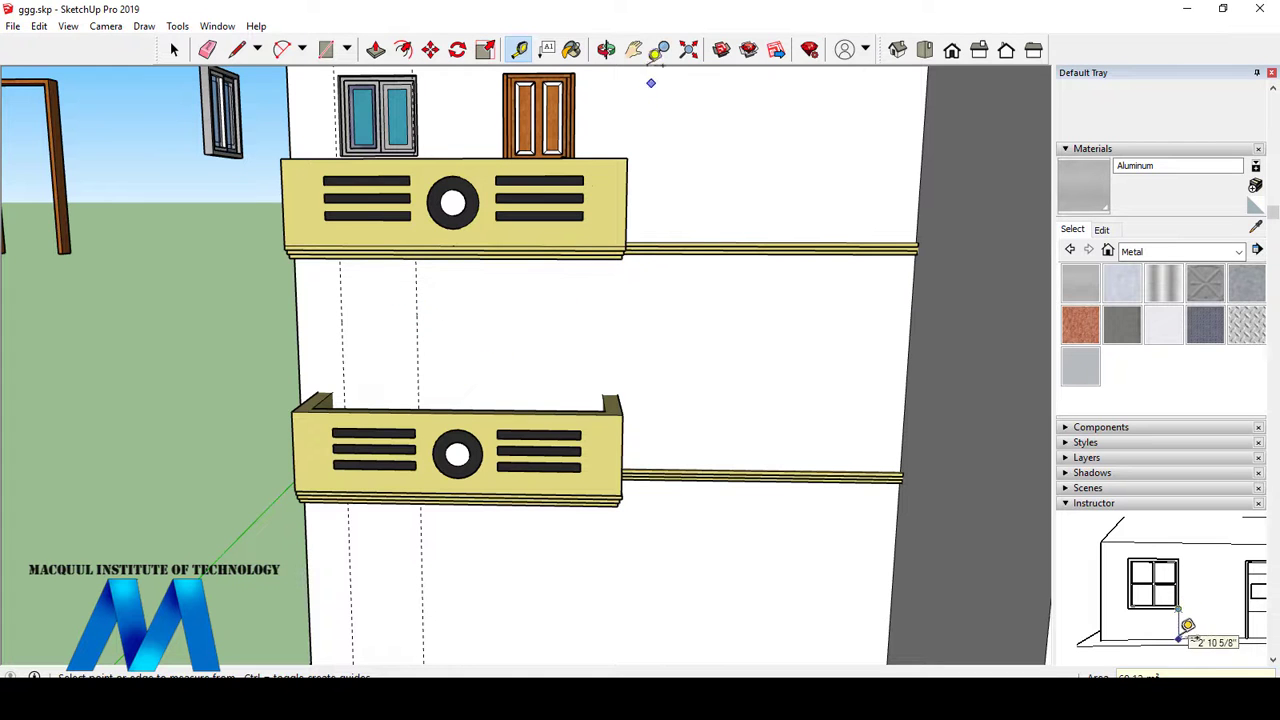
- Add a vertical guide 2 m high on the middle-floor wall, starting from the lower balcony's base between the two guides
click(606, 49)
drag(557, 320, 553, 450)
scroll(381, 534, up, 4)
drag(469, 429, 478, 490)
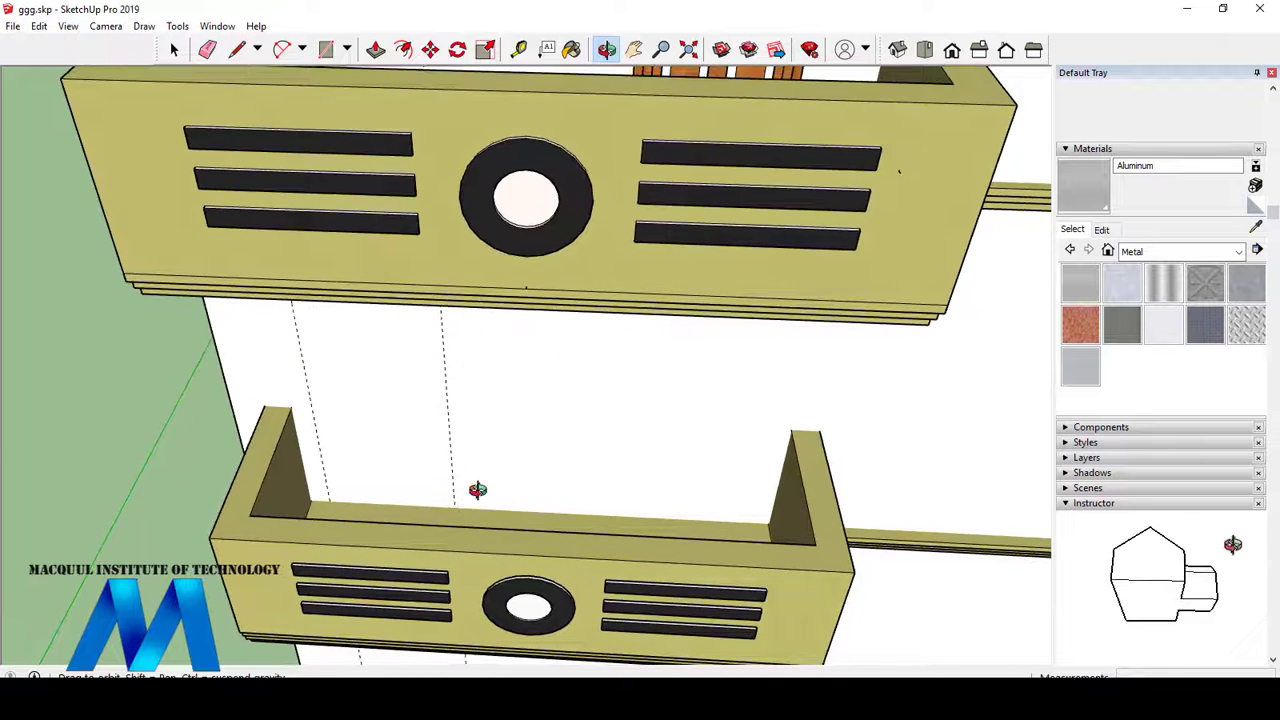
scroll(478, 490, up, 1)
click(519, 49)
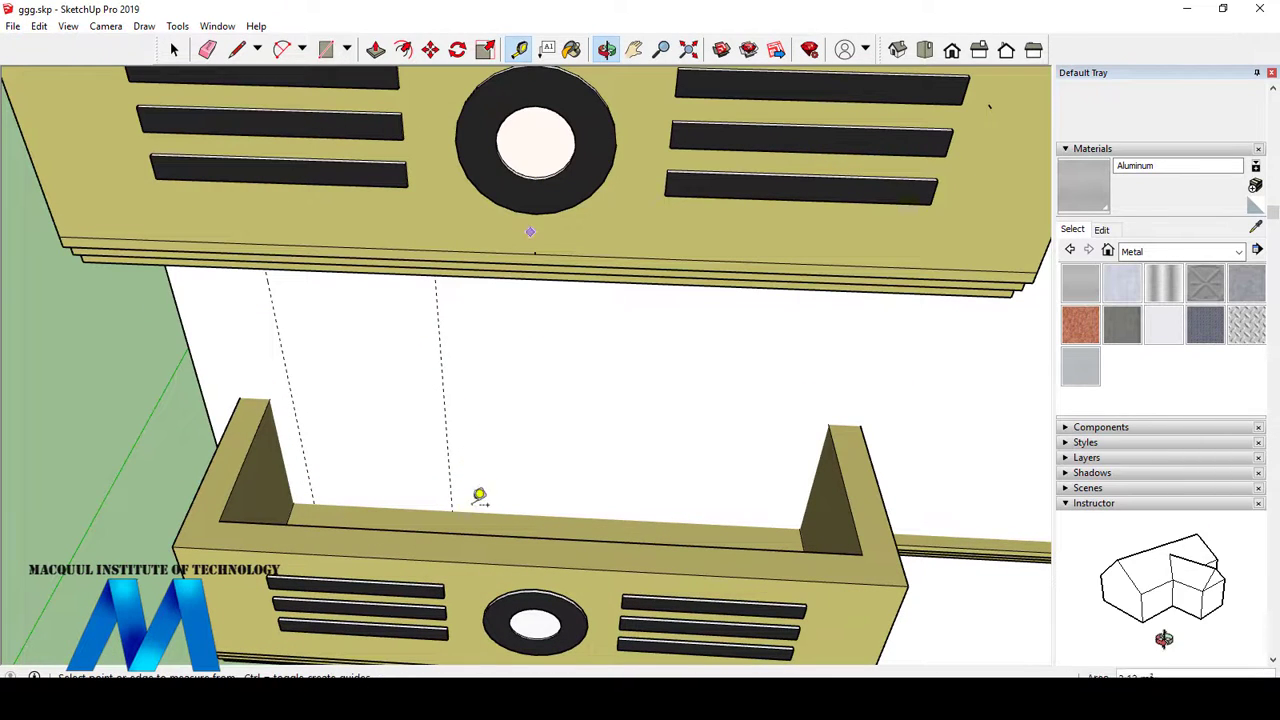
click(401, 508)
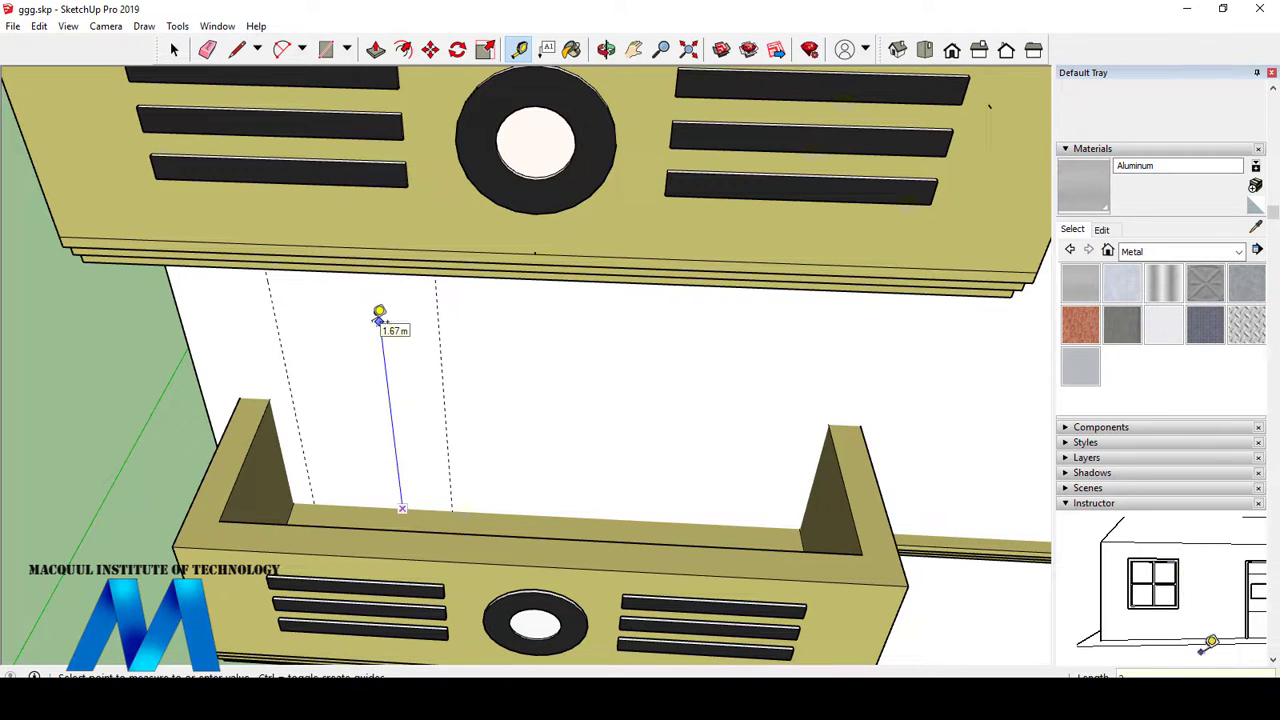
click(379, 313)
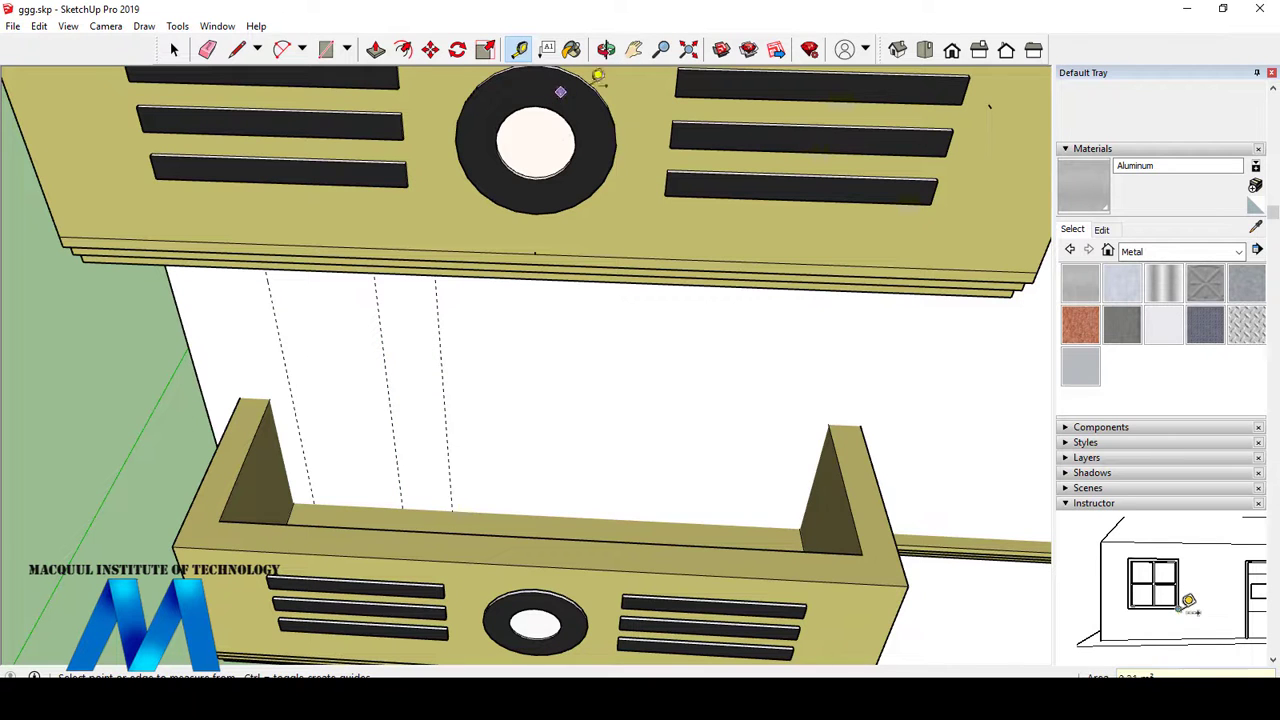
- Draw a horizontal line across the middle-floor wall from the top end of the short vertical guide
click(606, 52)
drag(594, 189, 389, 240)
click(237, 49)
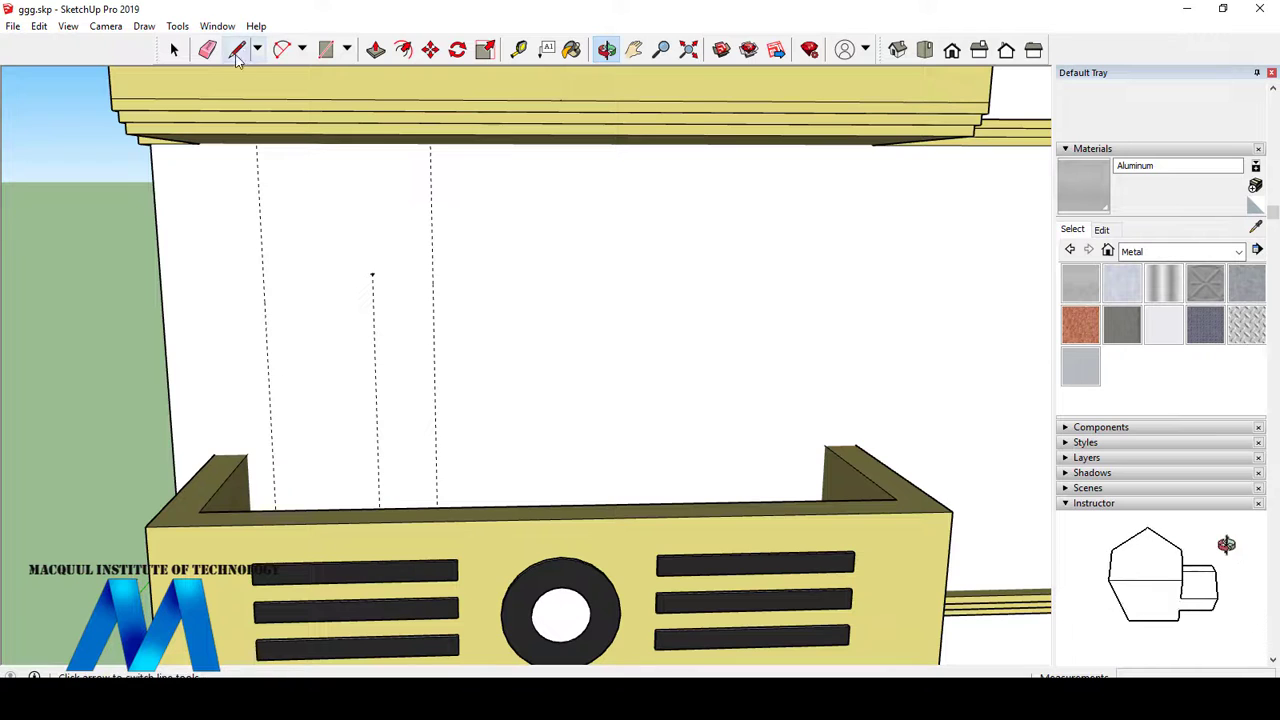
click(372, 273)
click(834, 270)
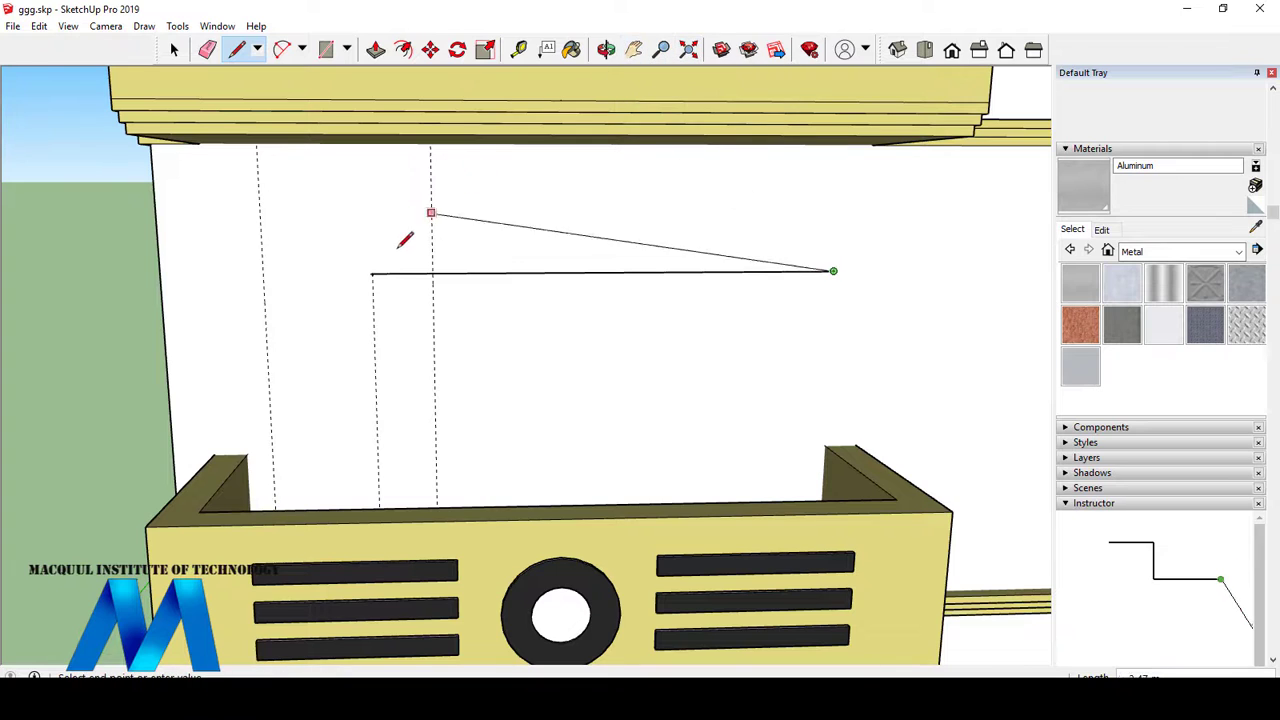
key(Escape)
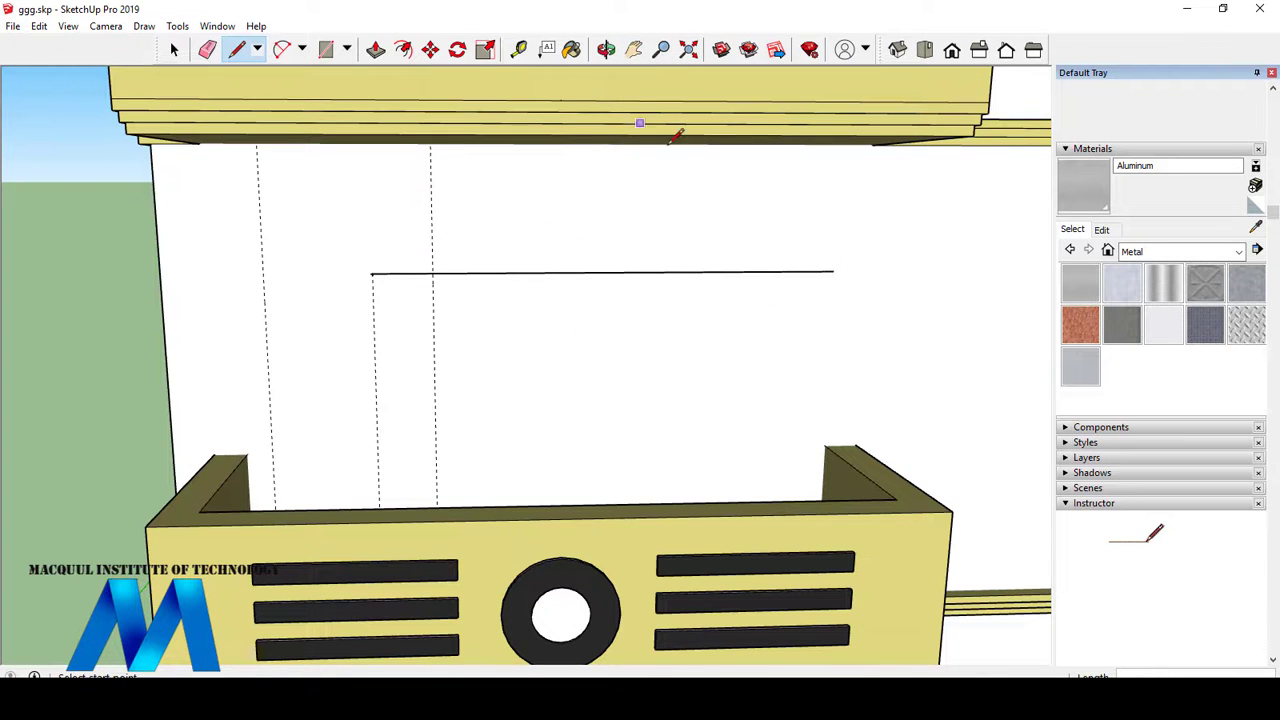
- Add a horizontal guide 1 m below the line and draw a 1 m by 1 m rectangle between the guides and the line
click(605, 49)
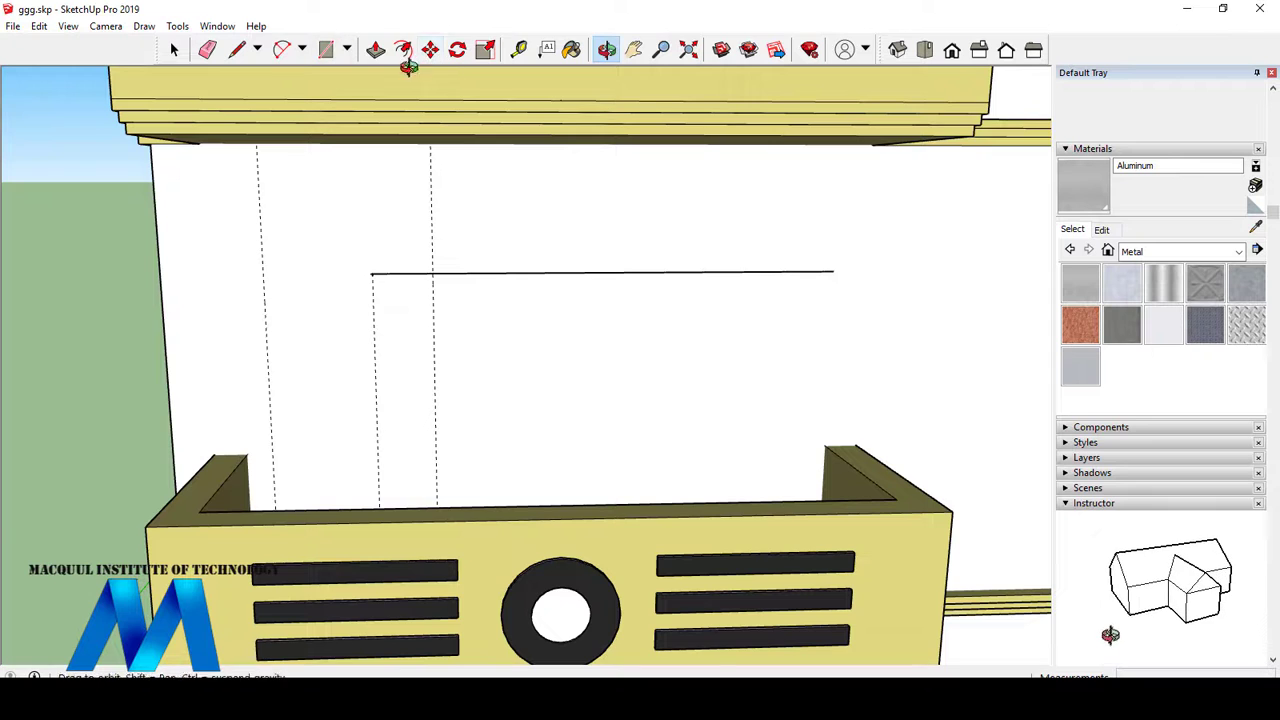
click(518, 49)
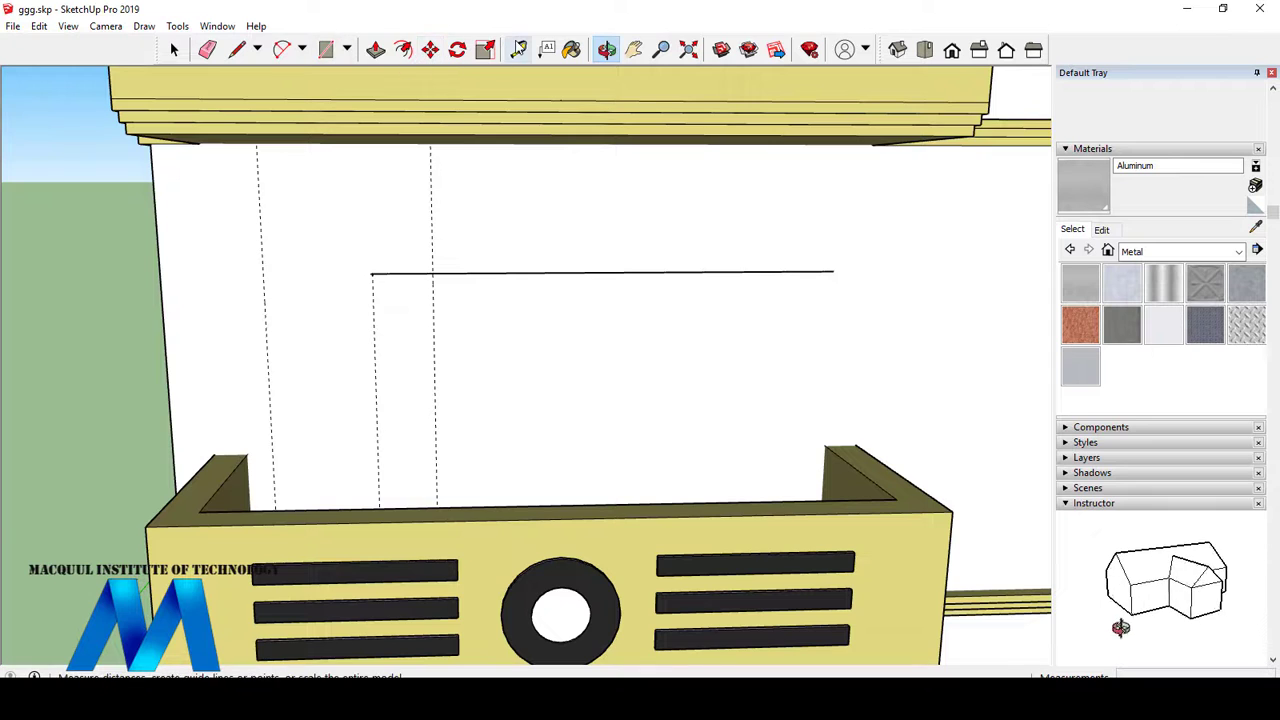
click(463, 272)
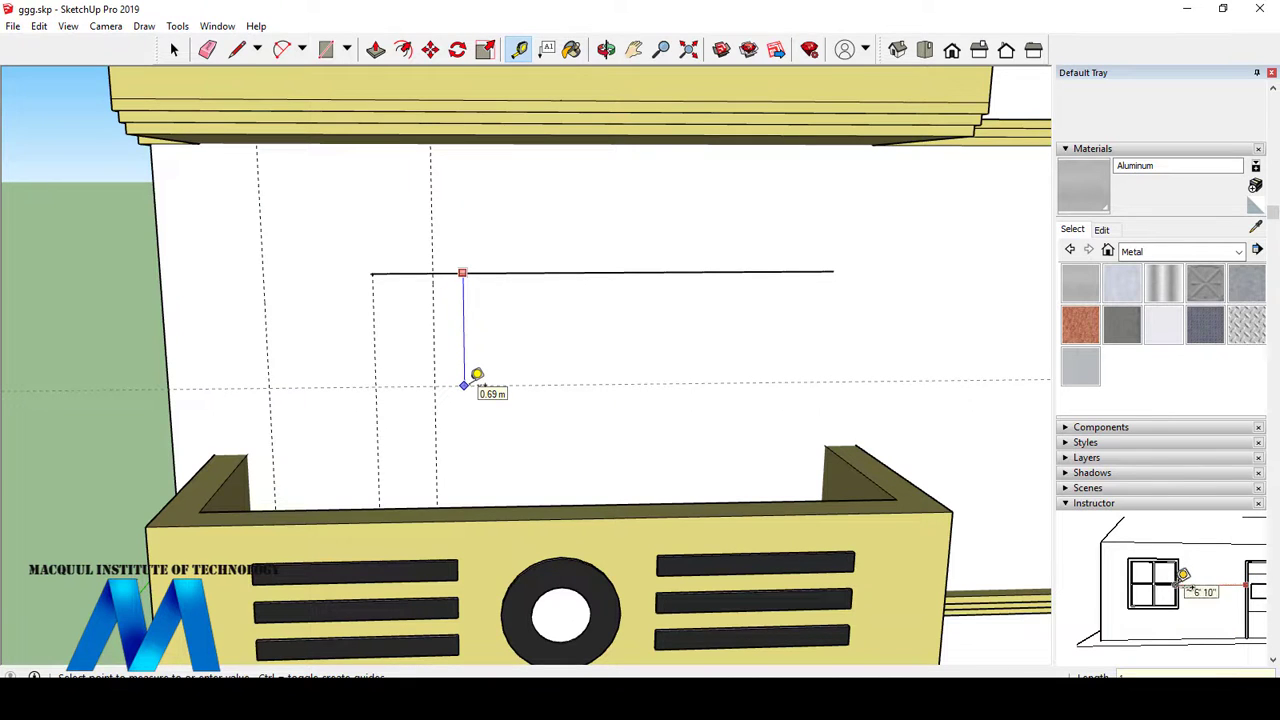
click(477, 374)
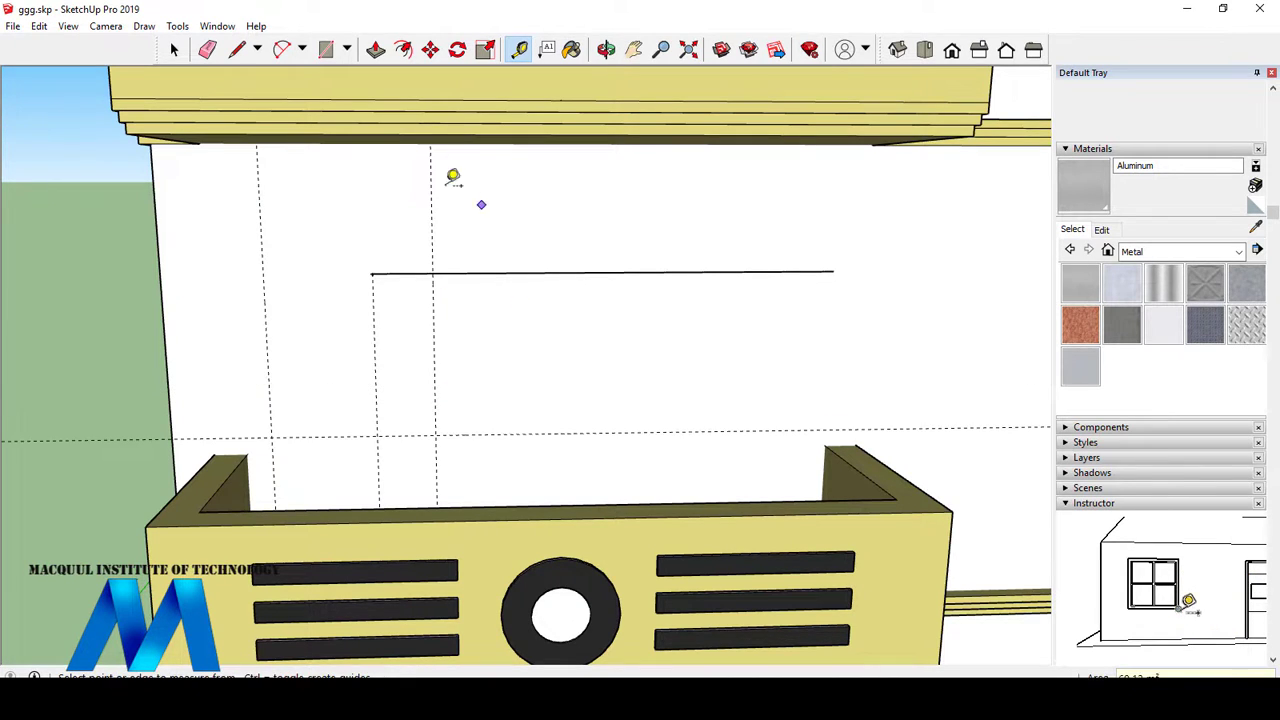
click(326, 49)
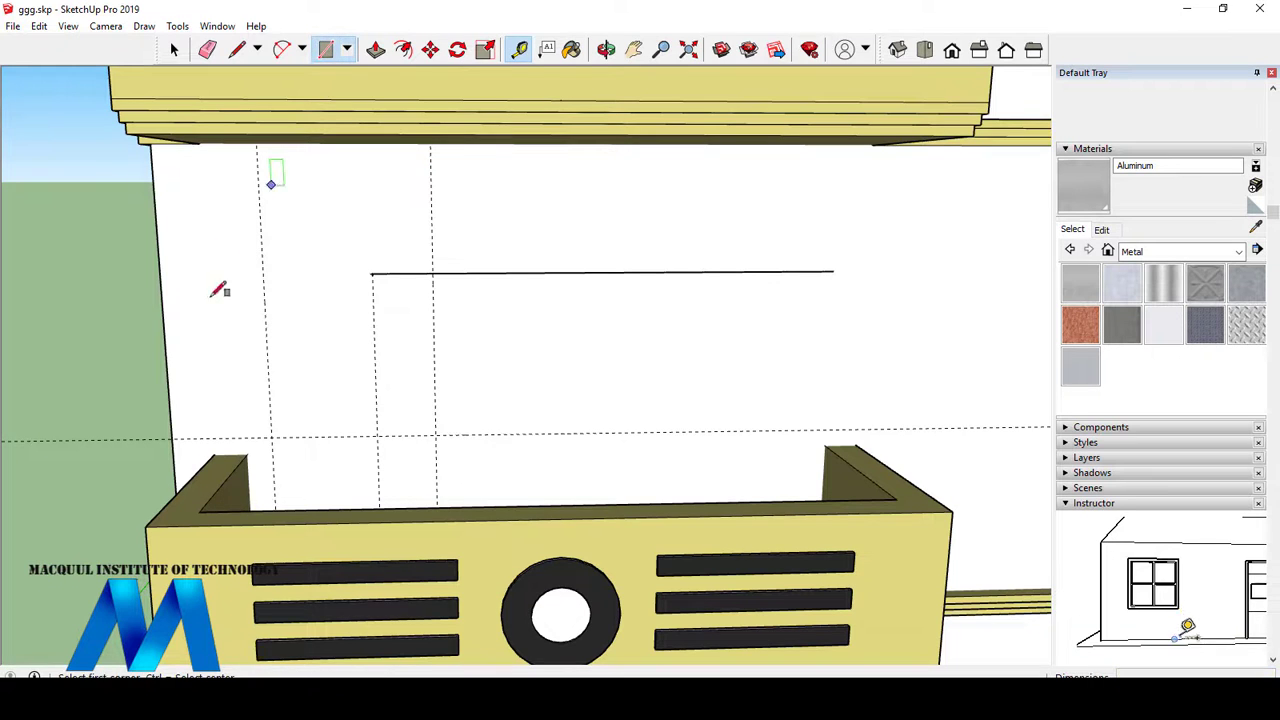
click(271, 436)
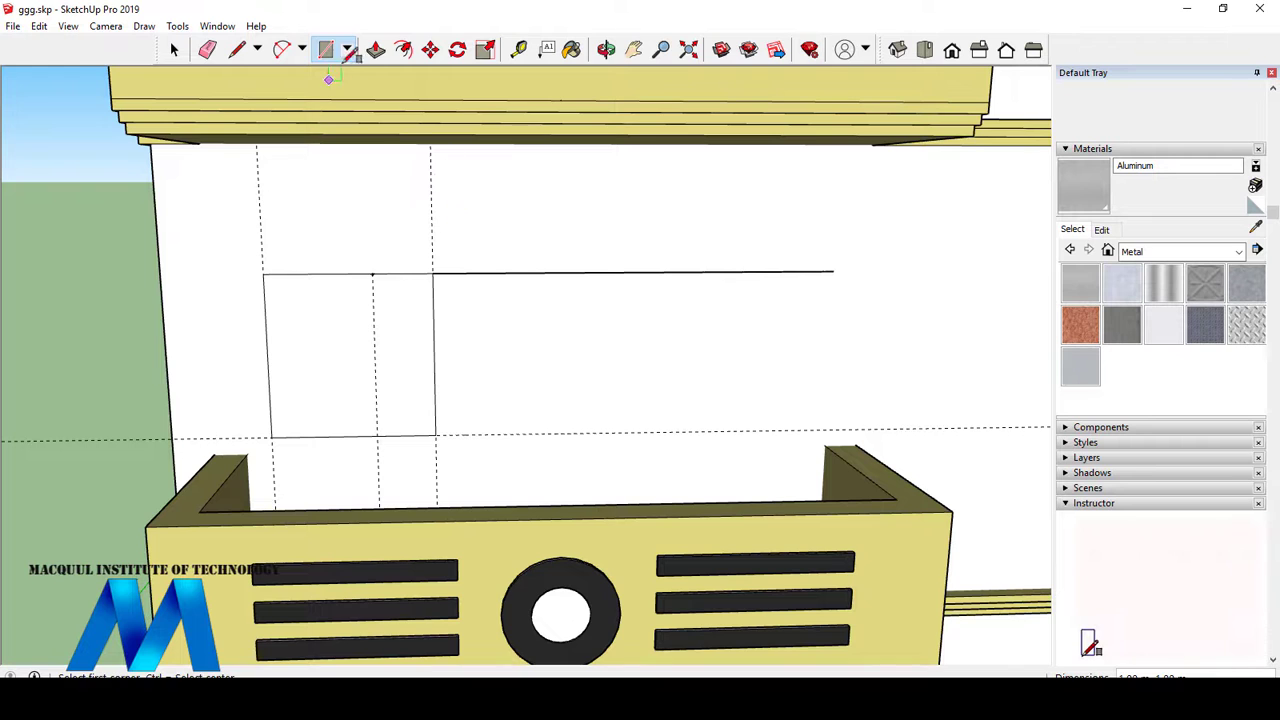
- Push the 1 m by 1 m rectangle through the middle-floor wall's thickness to cut the window opening
click(376, 49)
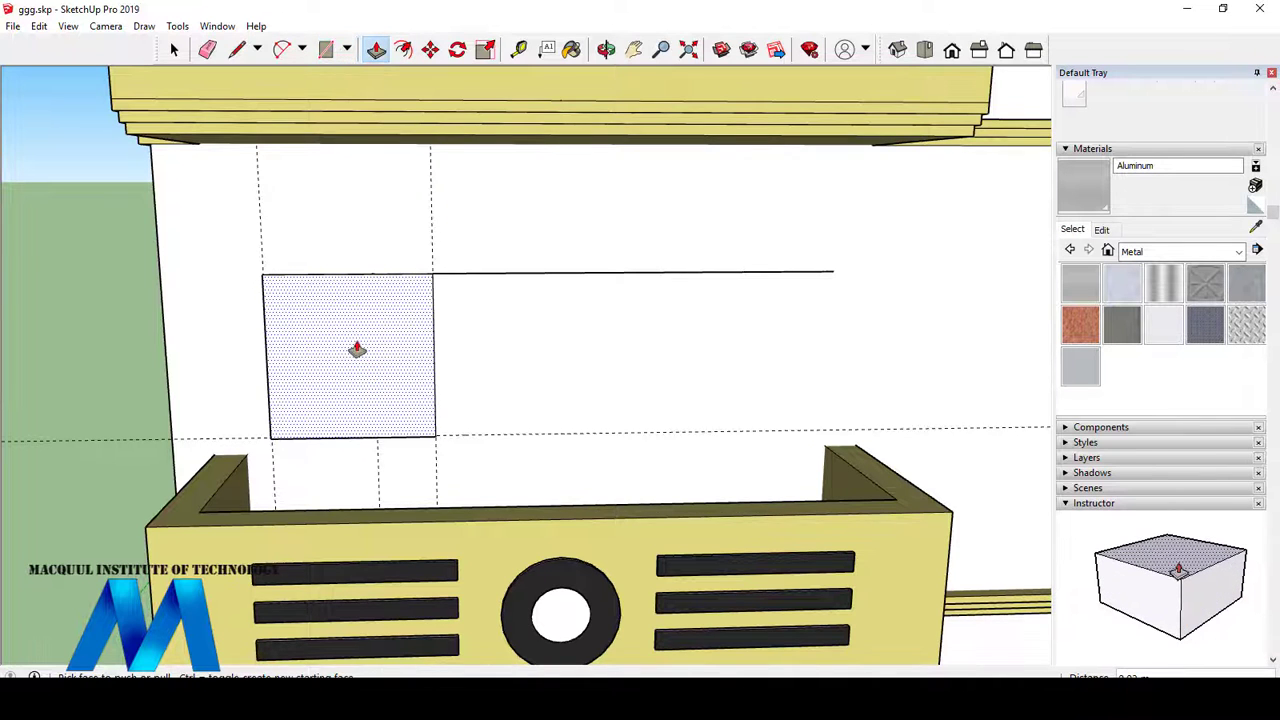
scroll(374, 377, up, 3)
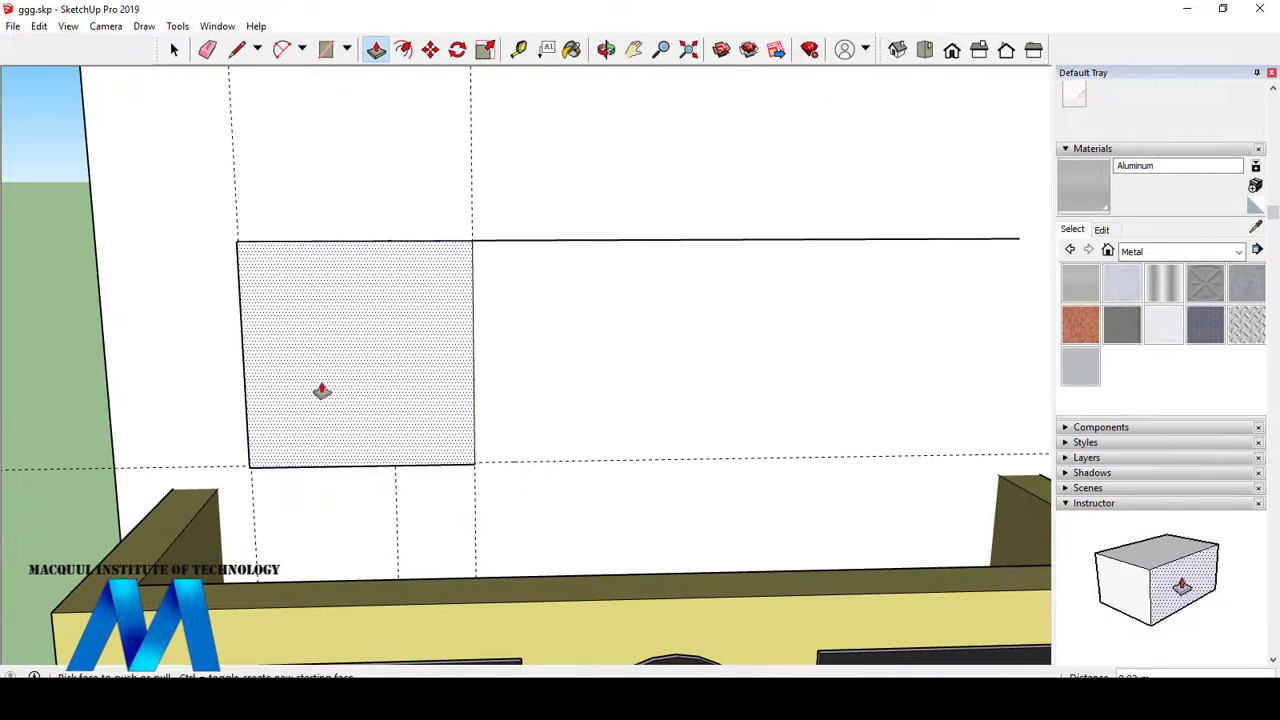
click(304, 414)
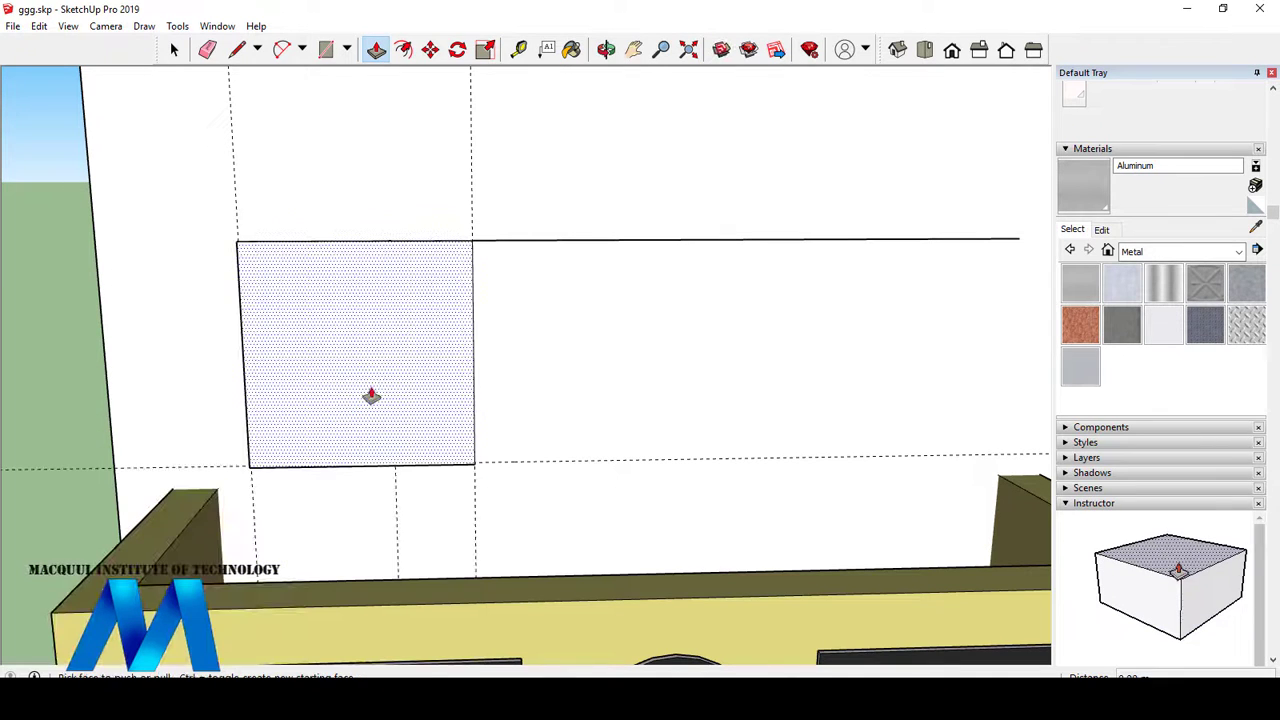
click(334, 410)
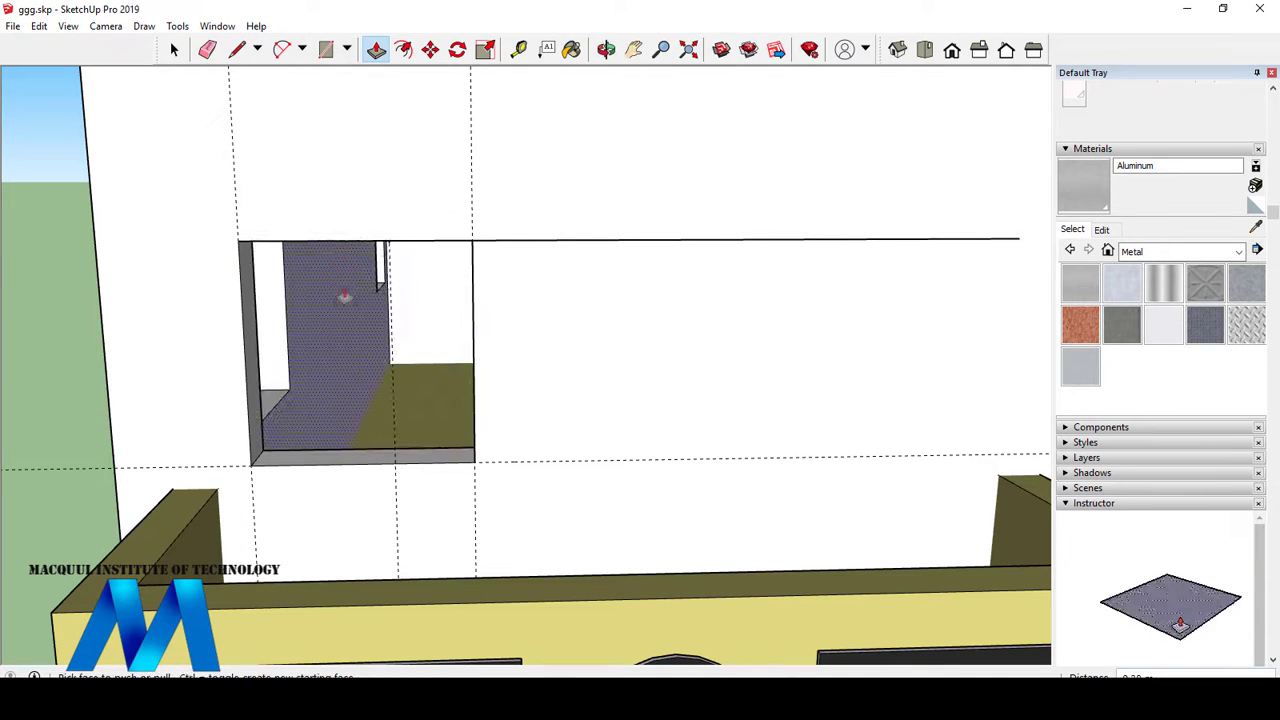
click(346, 294)
- Copy the upper-floor window straight down and fit it into the new middle-floor opening, aligned at its lower corner
scroll(310, 404, down, 5)
scroll(531, 368, up, 2)
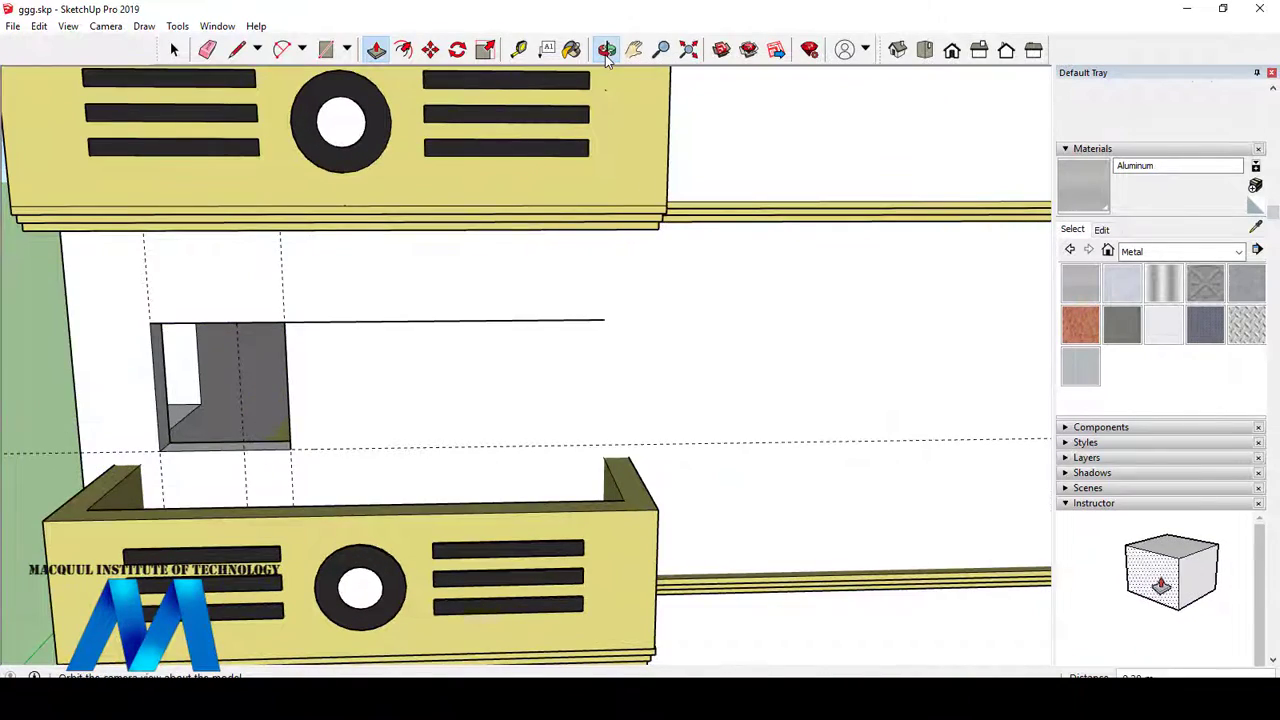
click(607, 50)
mouse_move(677, 289)
mouse_down()
mouse_move(646, 317)
mouse_move(690, 291)
mouse_up()
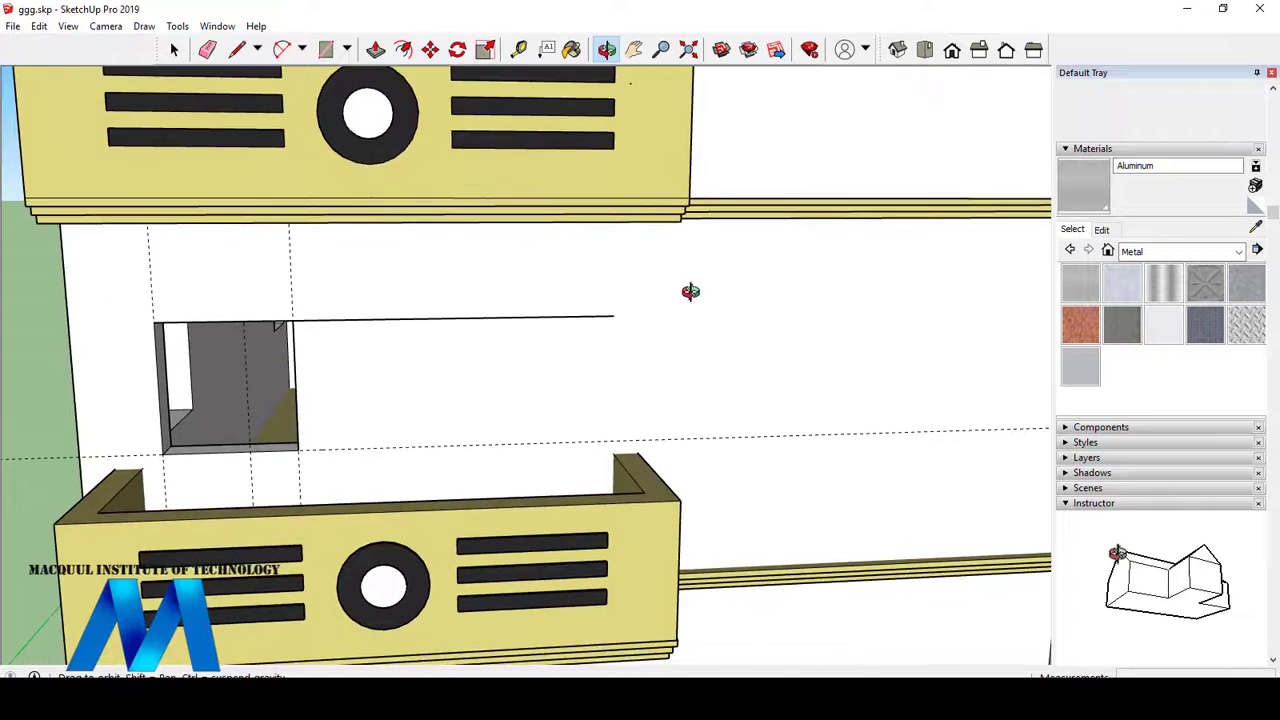
scroll(690, 291, down, 5)
drag(619, 209, 535, 226)
click(430, 50)
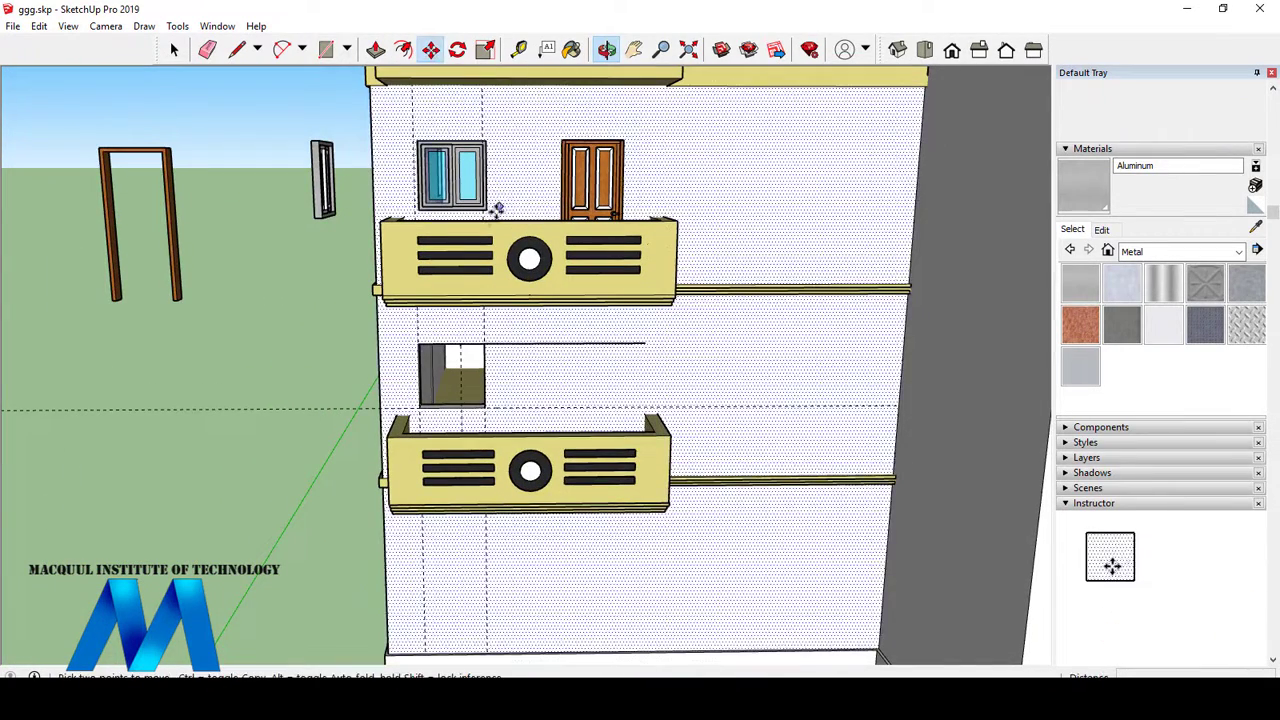
scroll(487, 200, up, 3)
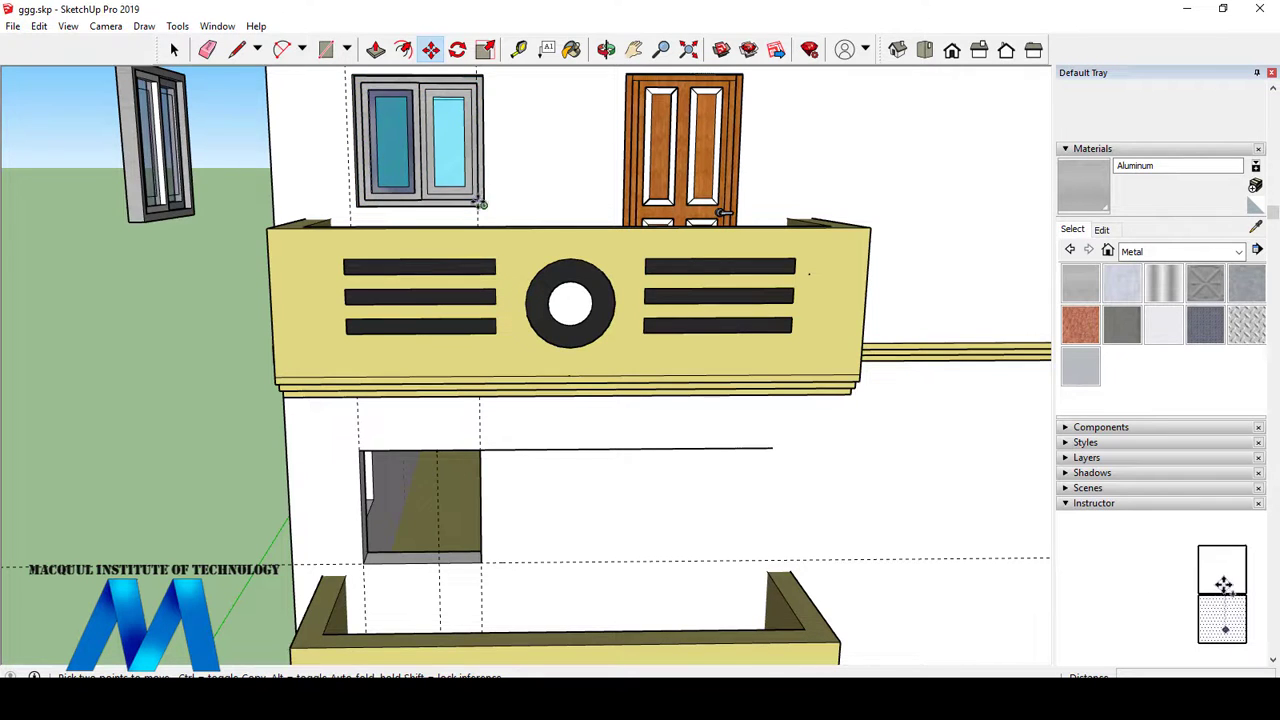
scroll(481, 204, up, 3)
click(481, 204)
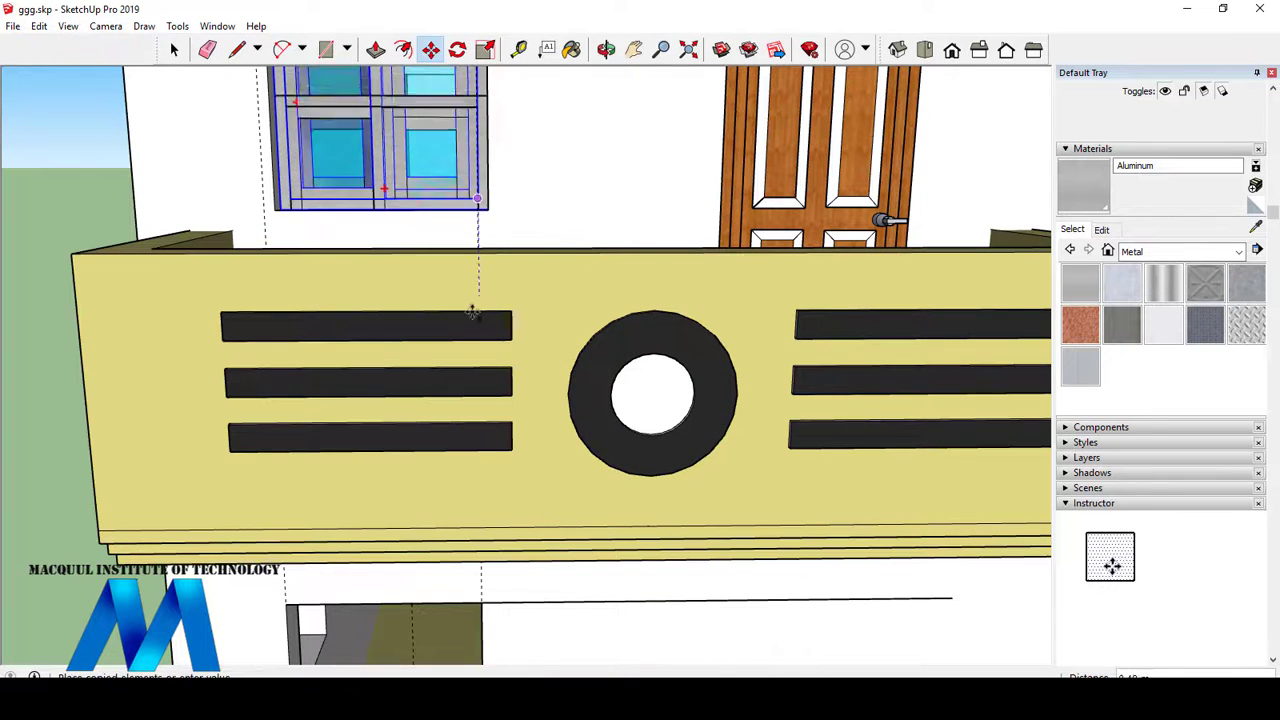
key(ctrl)
scroll(474, 409, down, 5)
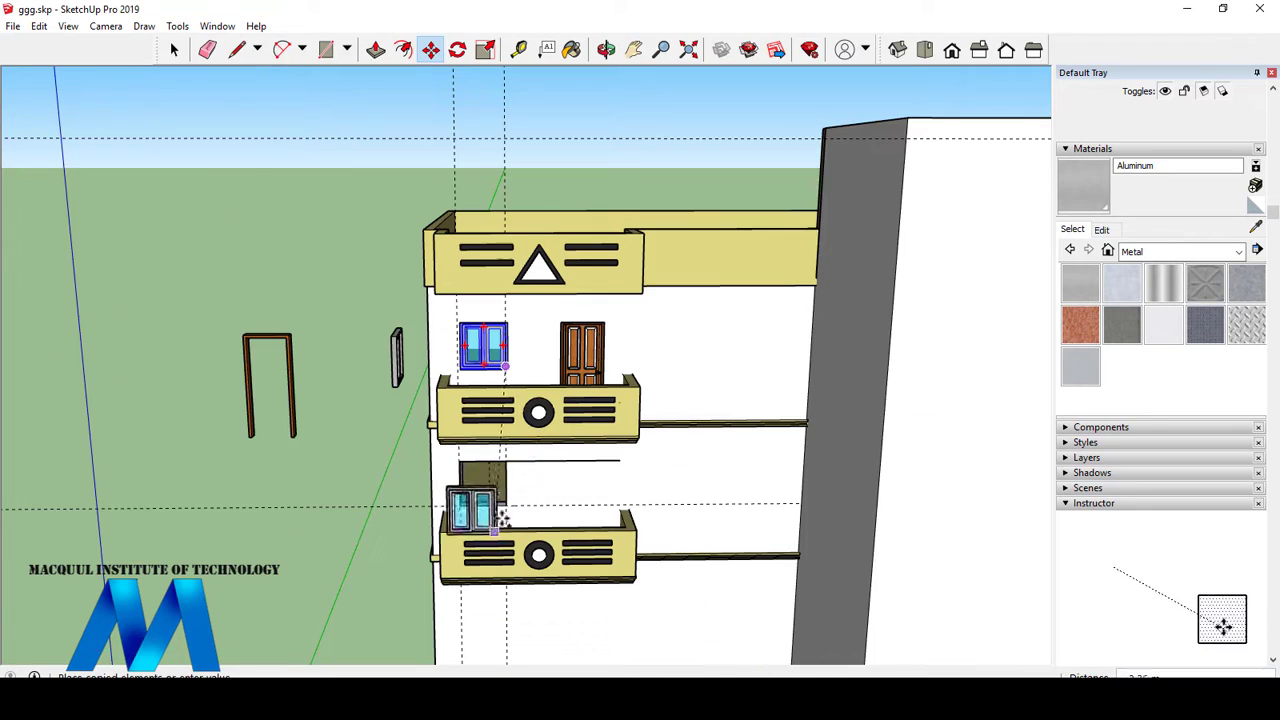
scroll(530, 475, up, 6)
scroll(498, 511, up, 3)
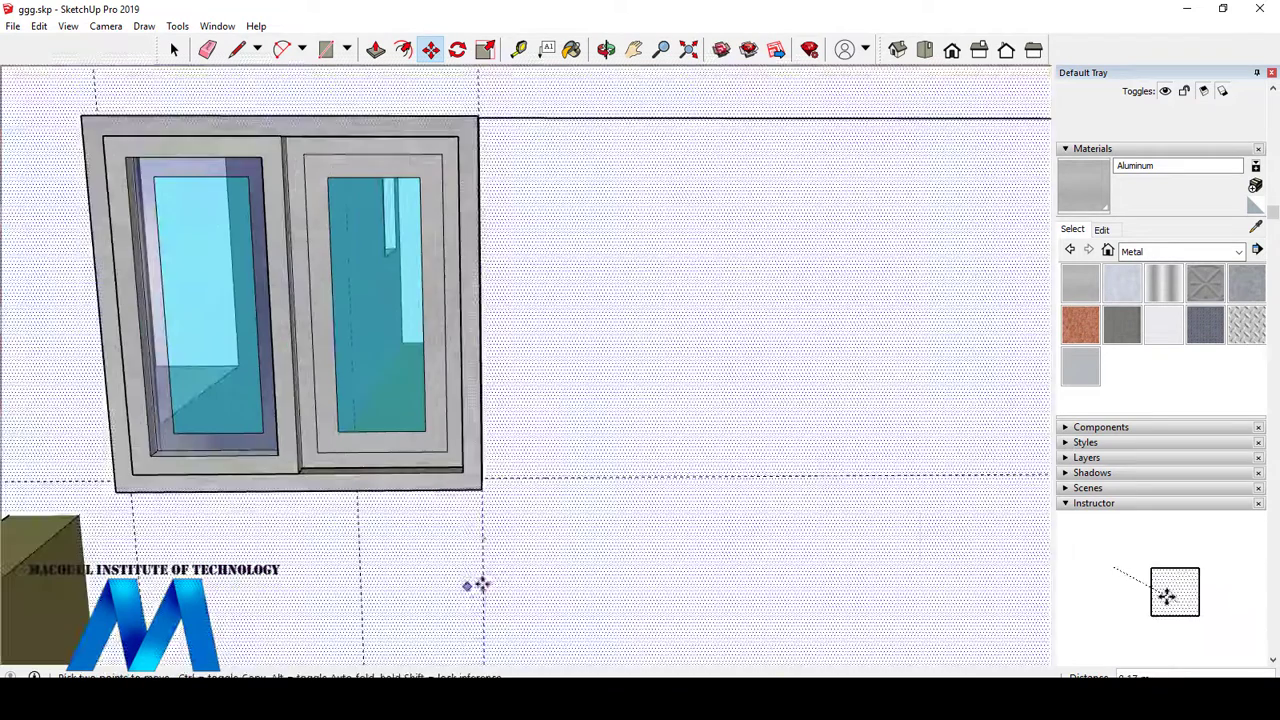
click(481, 490)
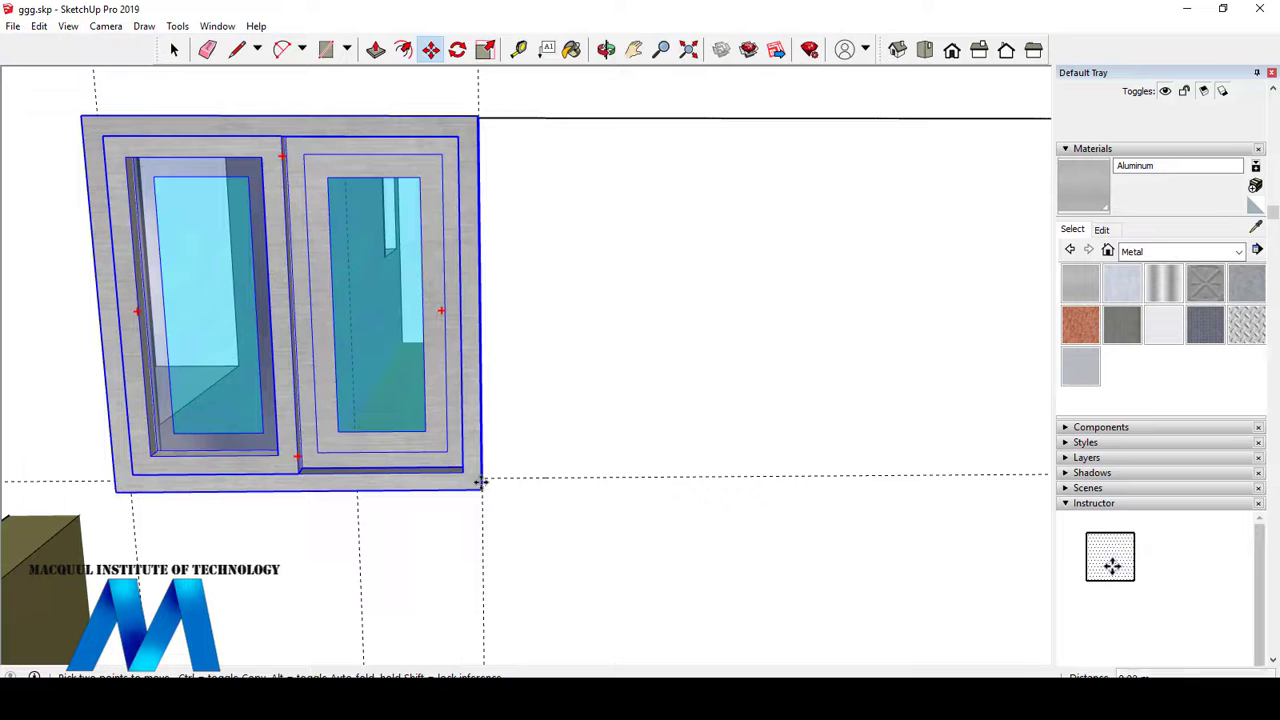
- Add a short horizontal guide on the middle-floor wall, from the lower balcony side wall's inner top corner towards the window
scroll(481, 484, down, 1)
scroll(480, 474, down, 3)
scroll(458, 462, down, 3)
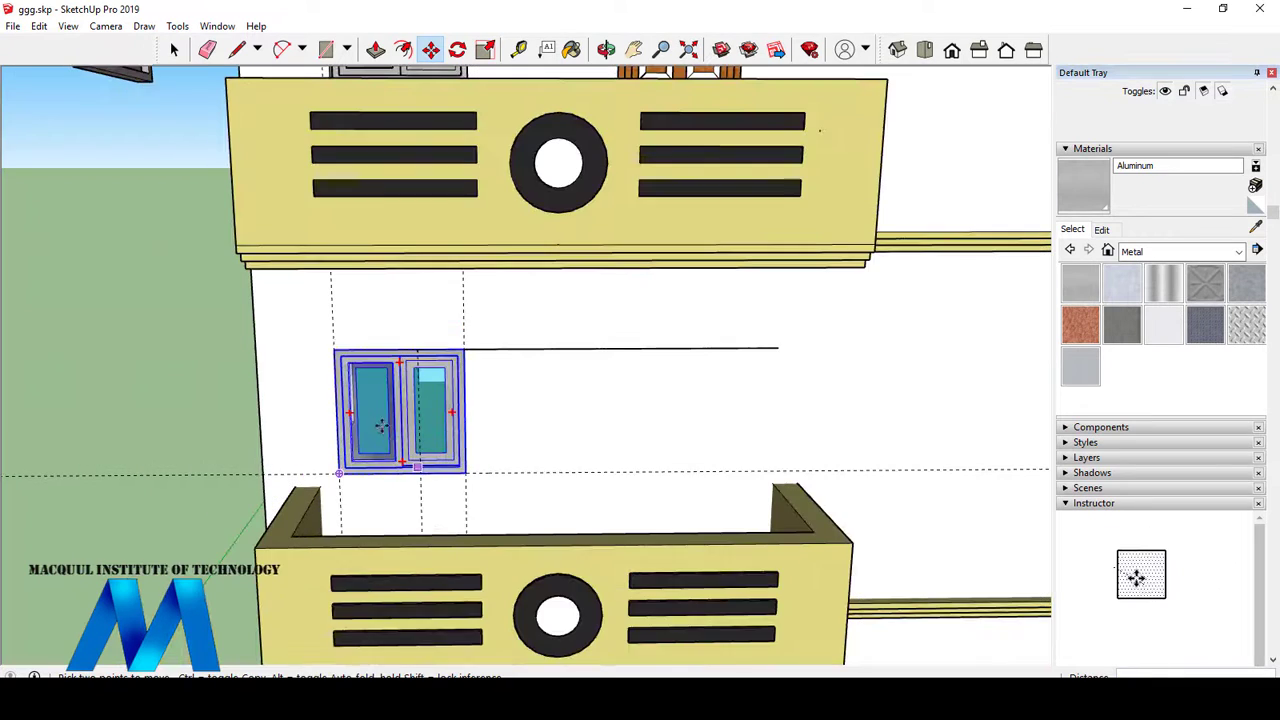
scroll(422, 447, down, 3)
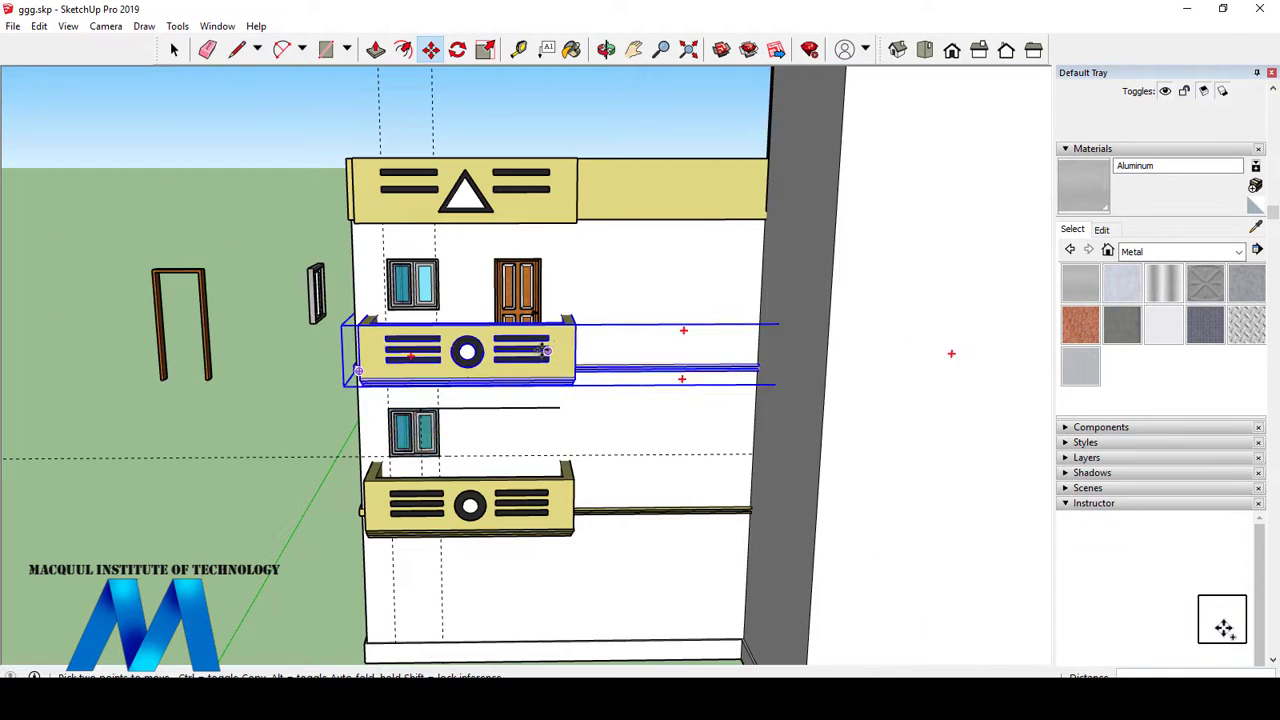
scroll(515, 465, up, 3)
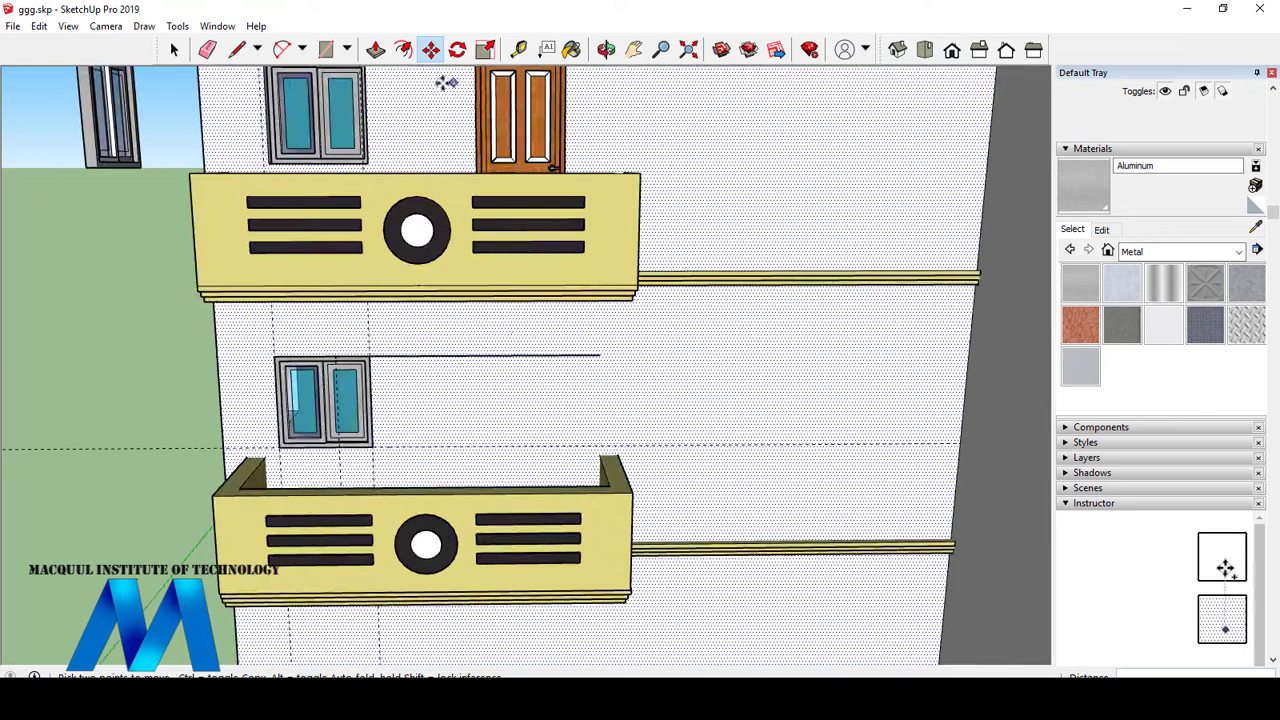
key(t)
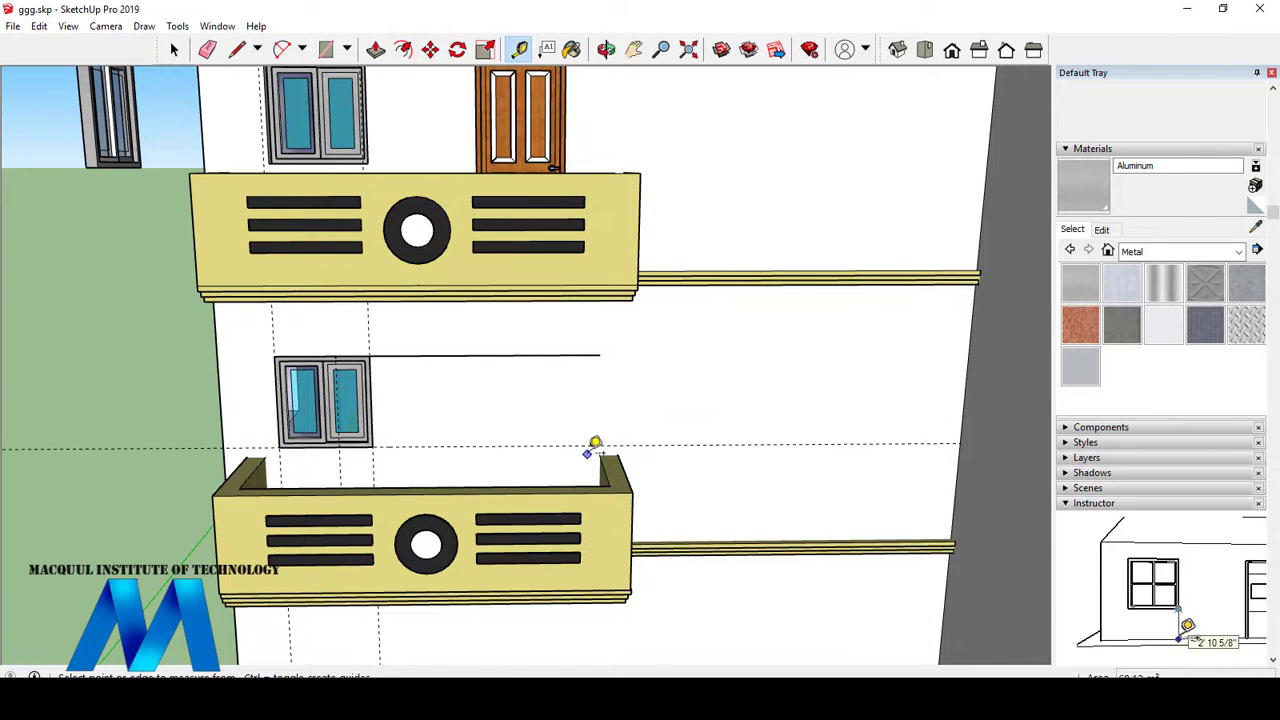
scroll(604, 465, up, 5)
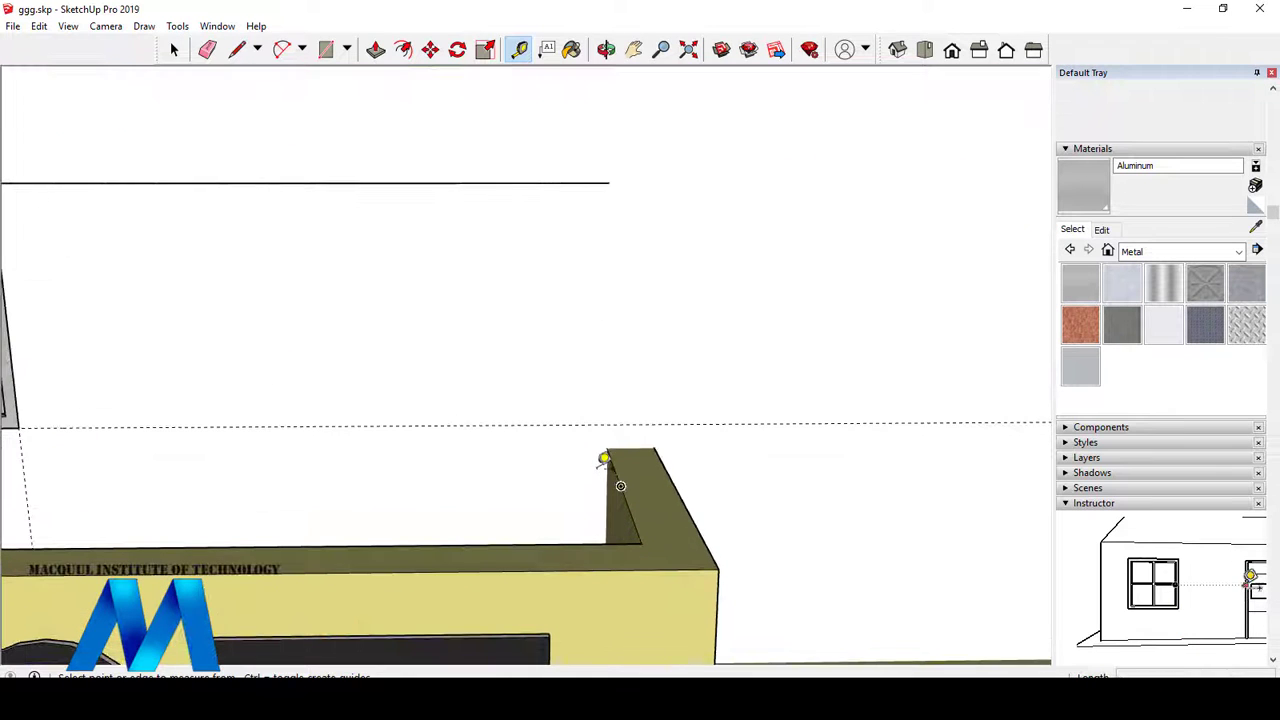
scroll(612, 452, up, 3)
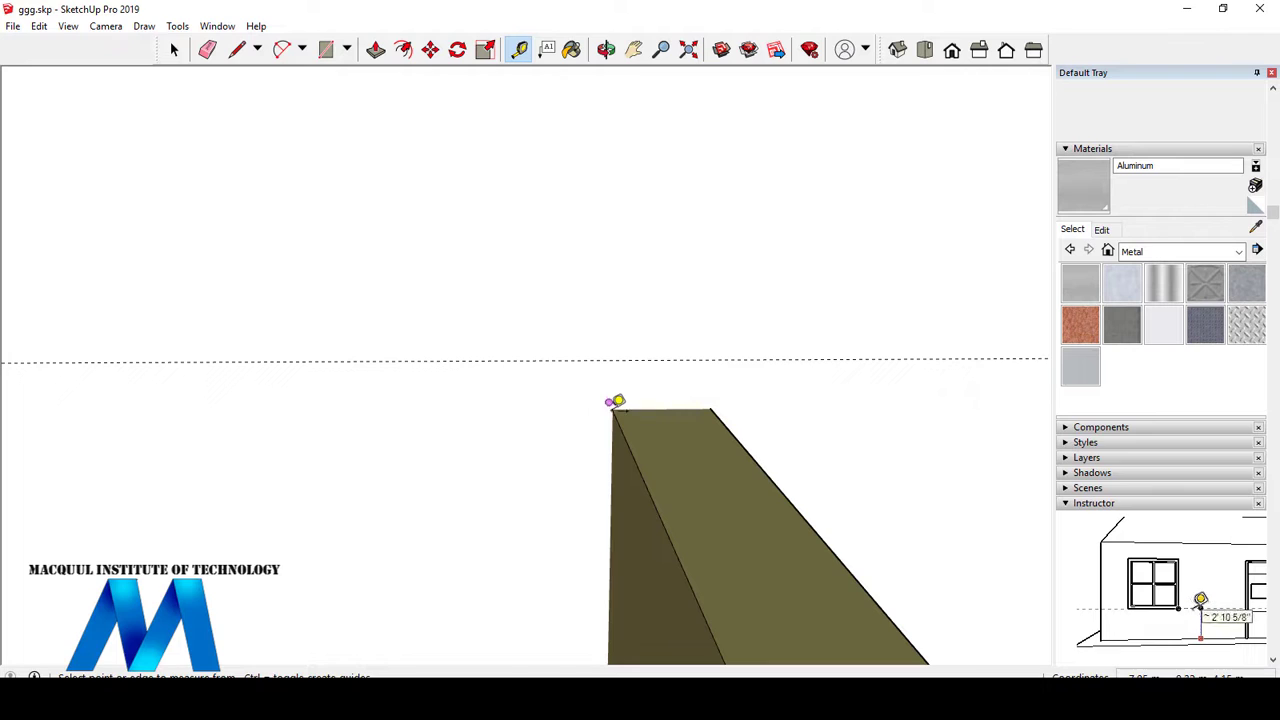
click(617, 401)
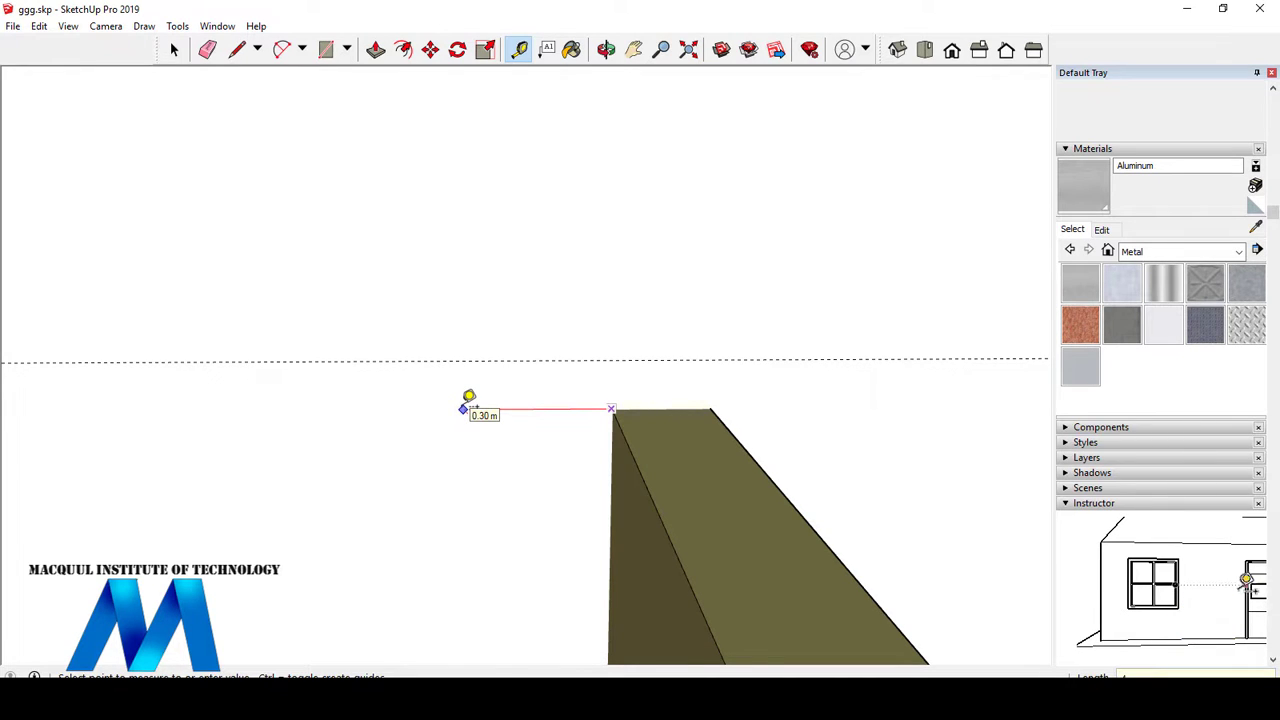
scroll(469, 397, down, 5)
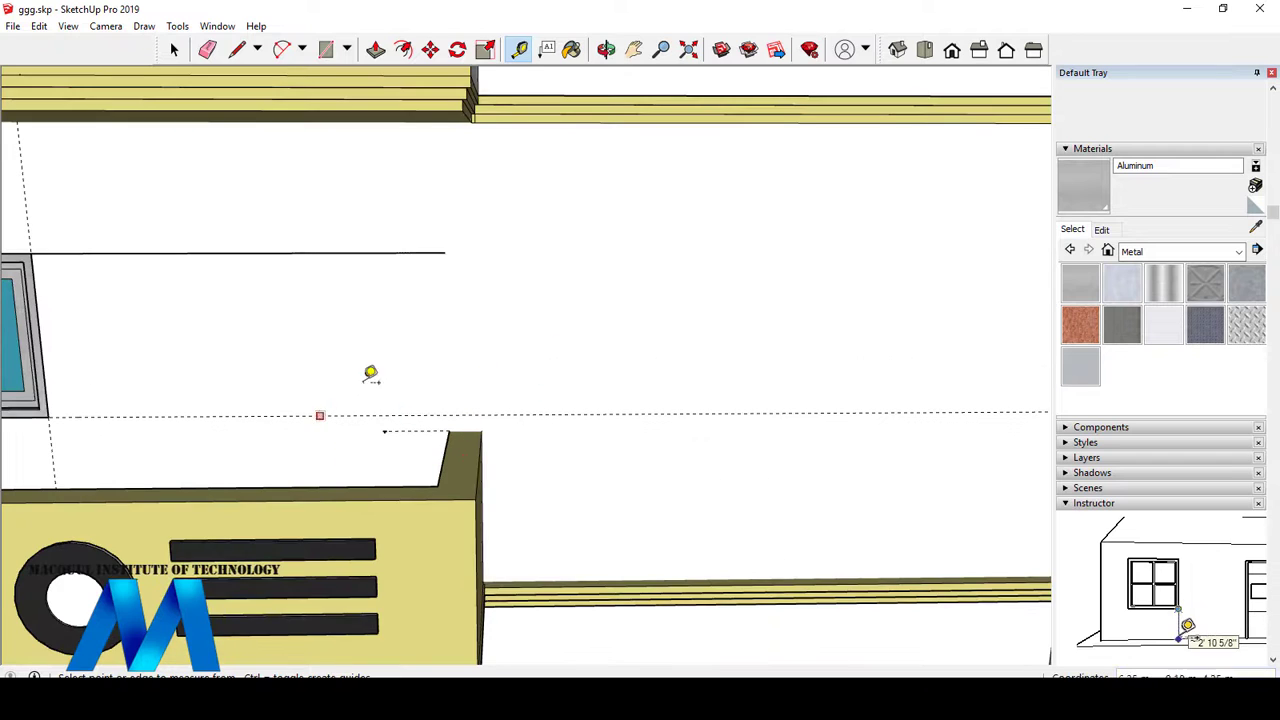
- Draw a vertical line up the middle-floor wall from the free end of the short horizontal guide
click(606, 49)
drag(443, 277, 480, 274)
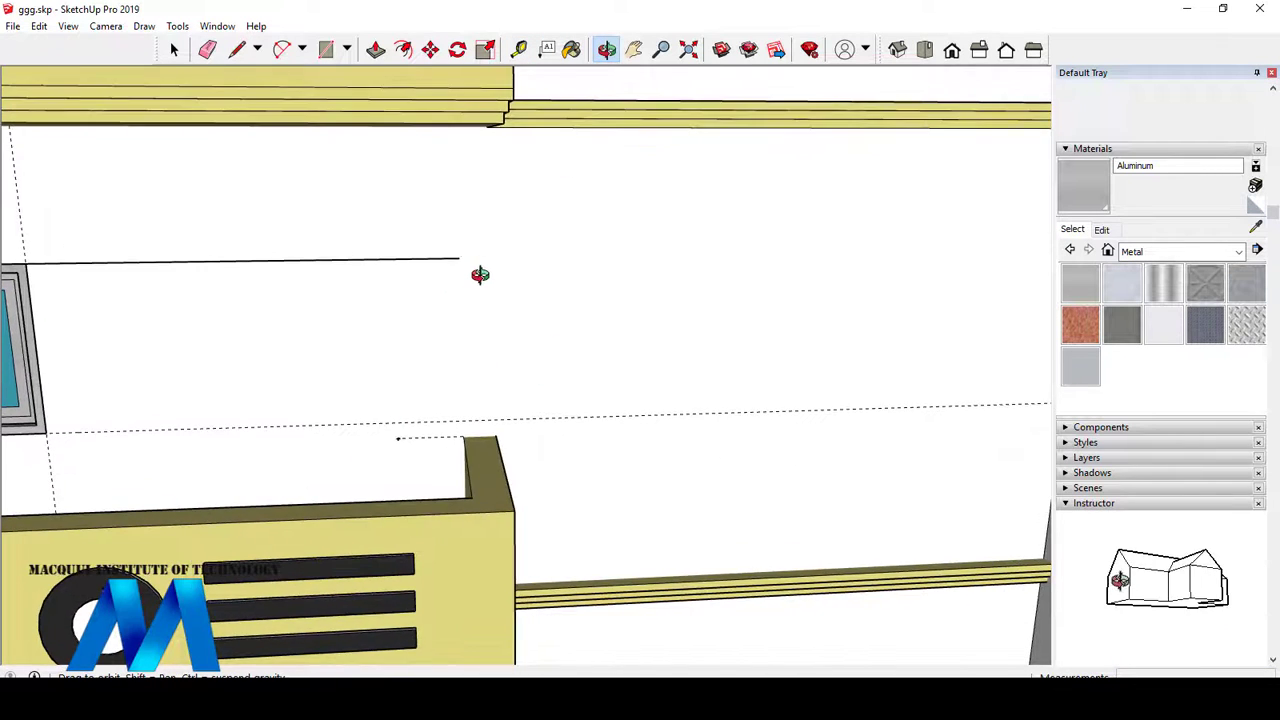
scroll(480, 274, down, 3)
scroll(443, 346, up, 4)
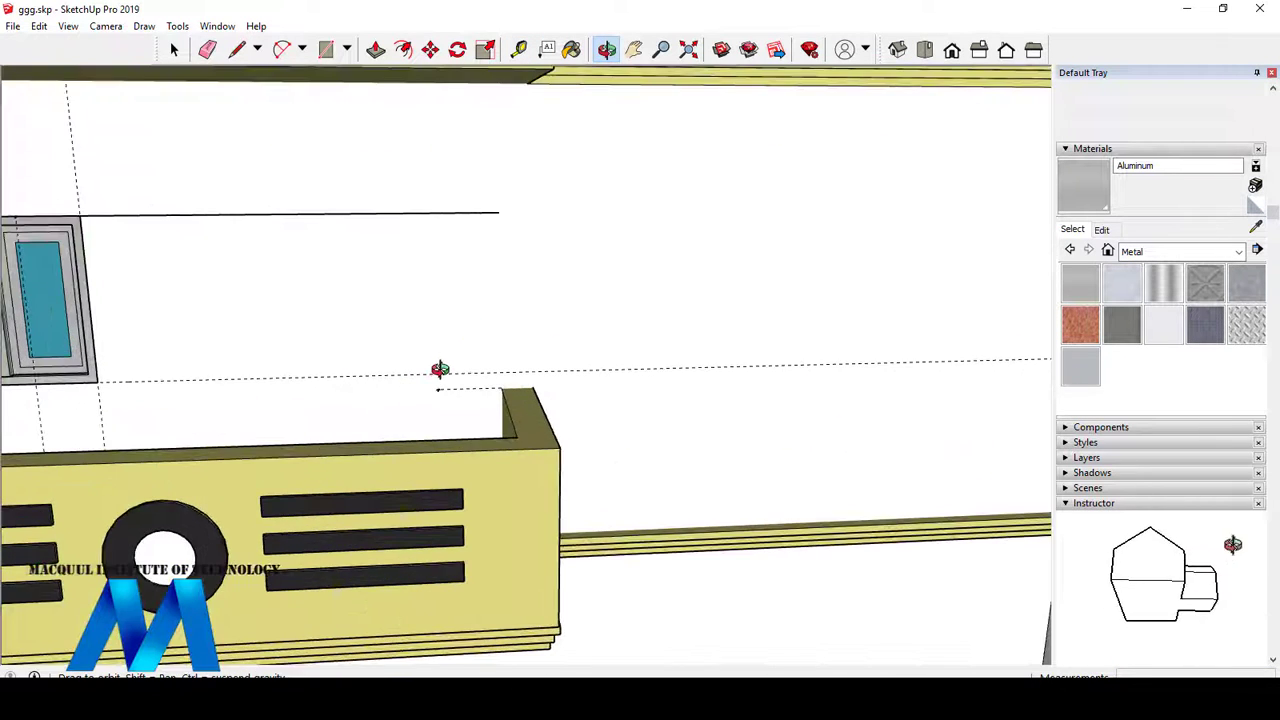
scroll(440, 369, down, 3)
scroll(455, 356, up, 3)
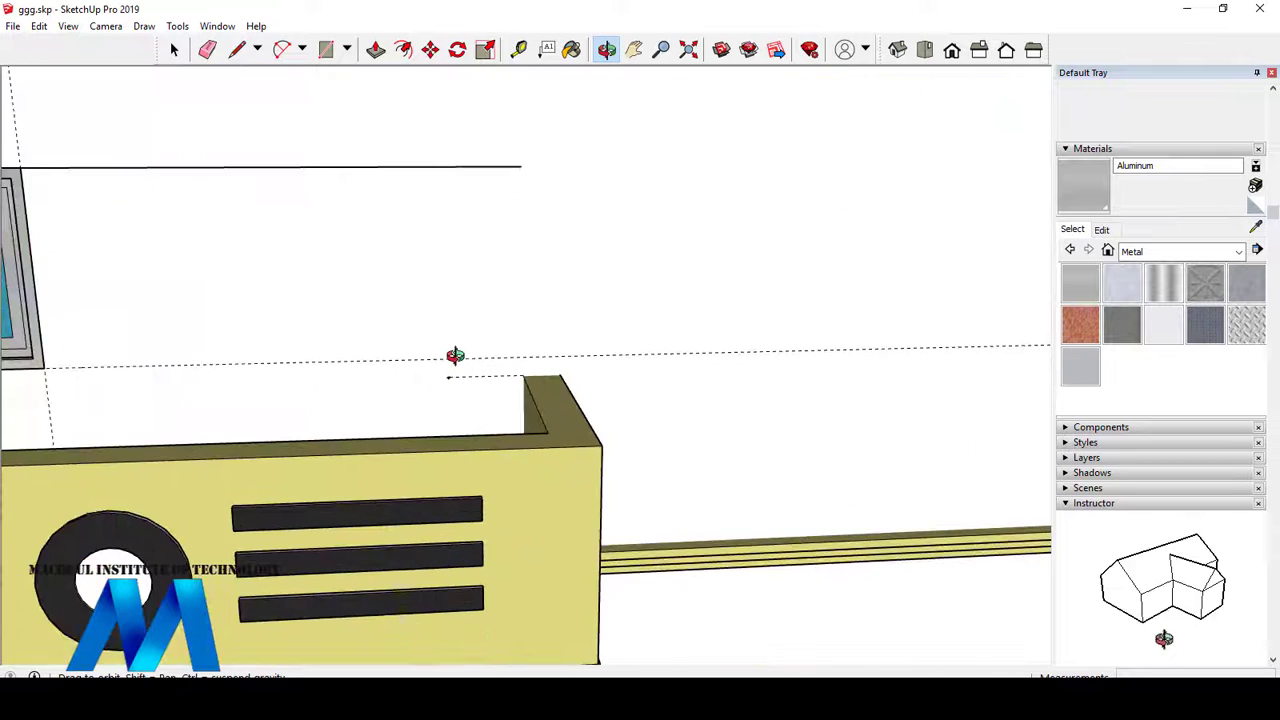
scroll(455, 356, up, 2)
click(237, 49)
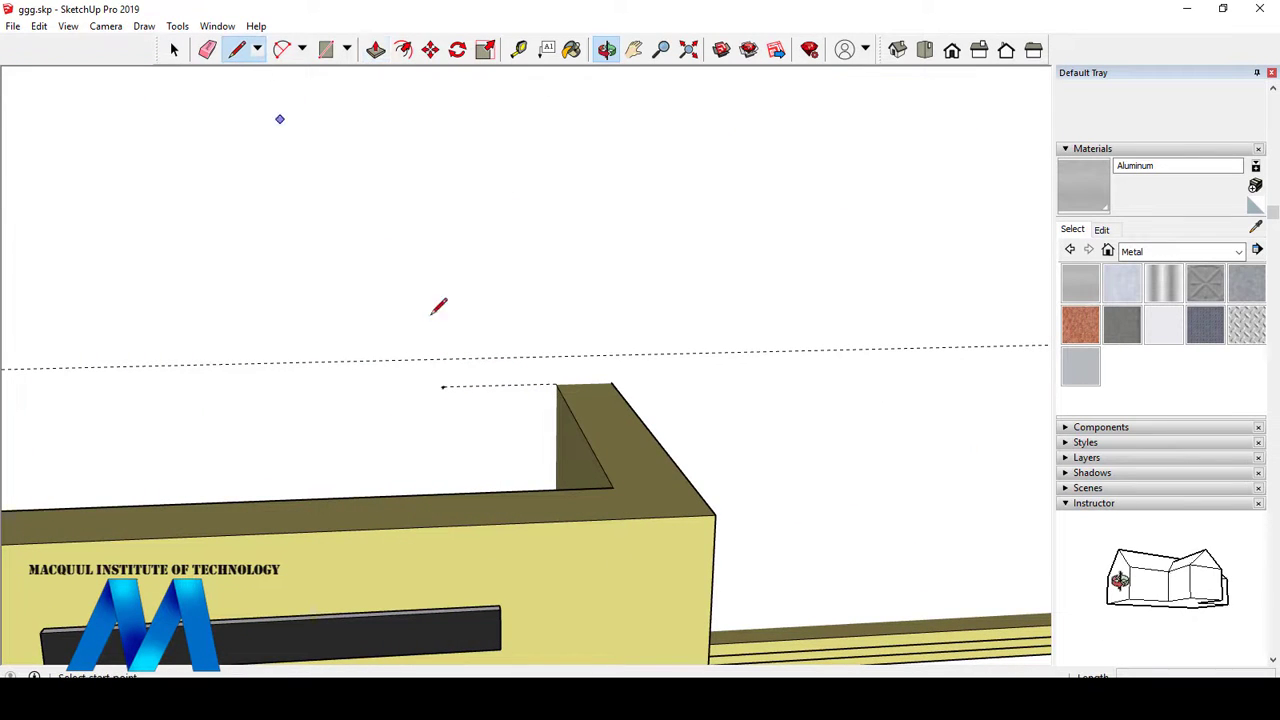
click(443, 384)
click(441, 103)
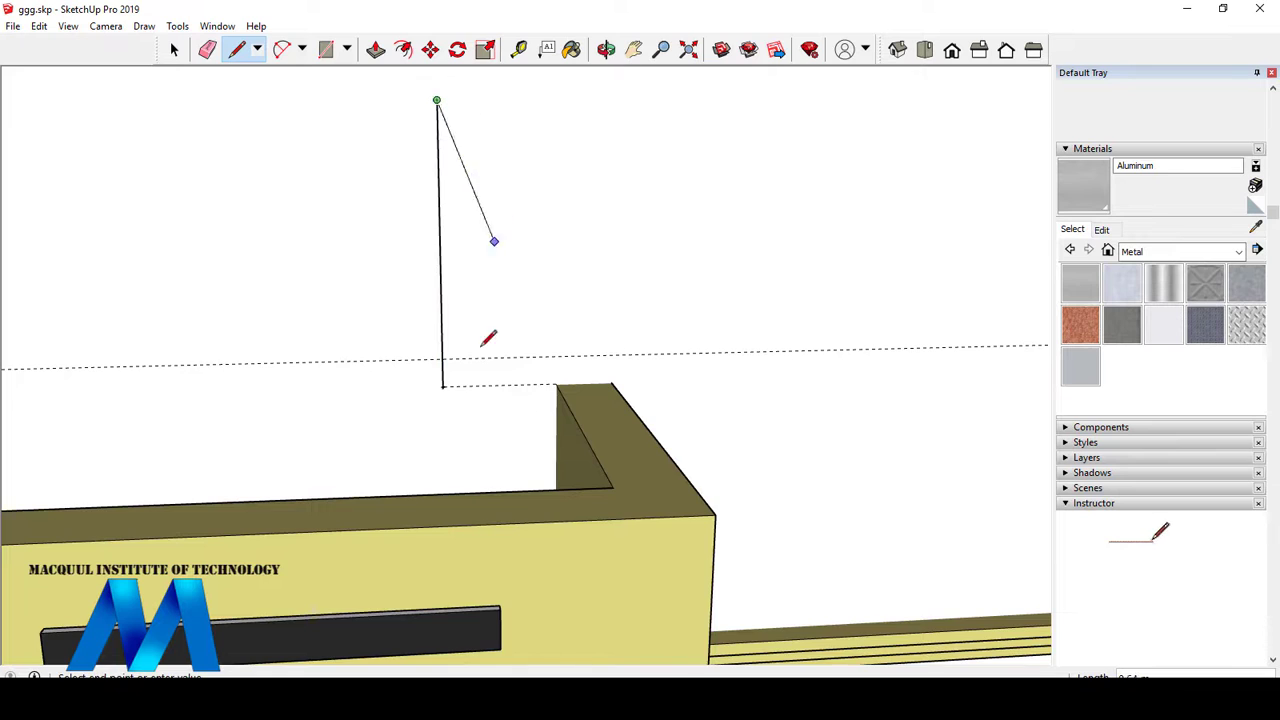
scroll(480, 375, down, 3)
scroll(483, 372, down, 3)
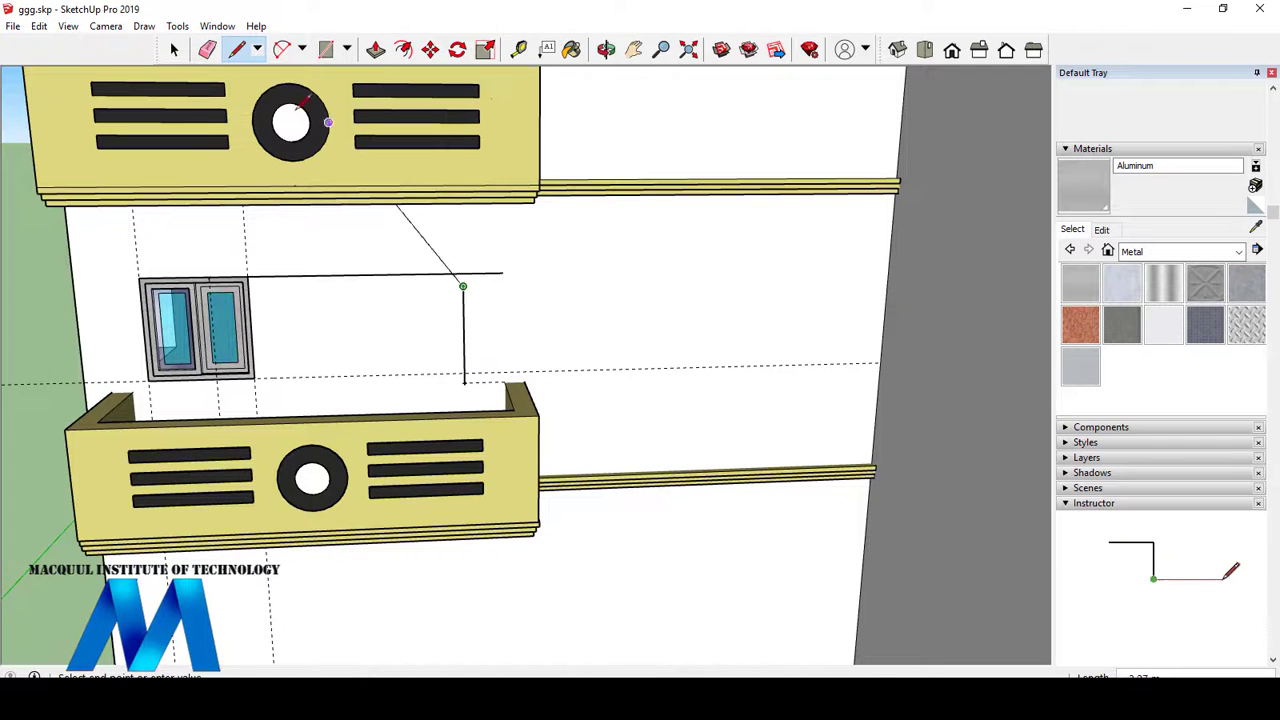
click(174, 50)
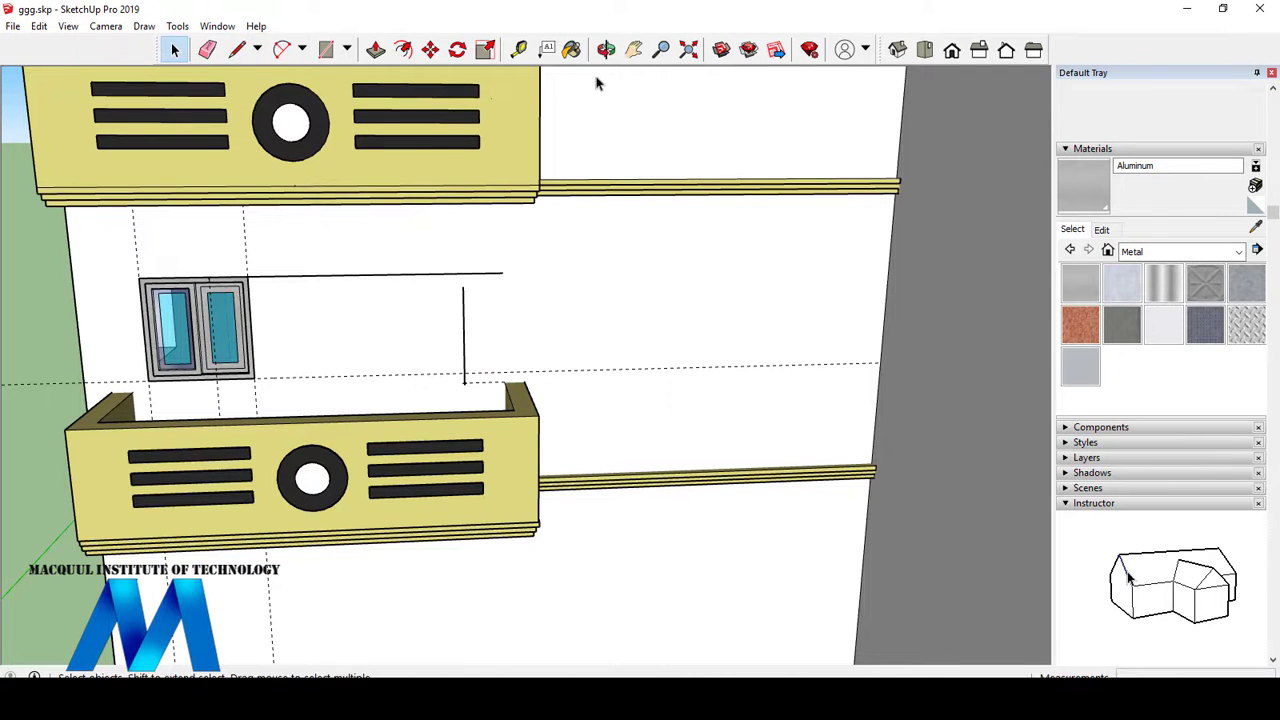
- Add a vertical guide parallel to the new line, offset towards the window to mark the door's width
click(518, 49)
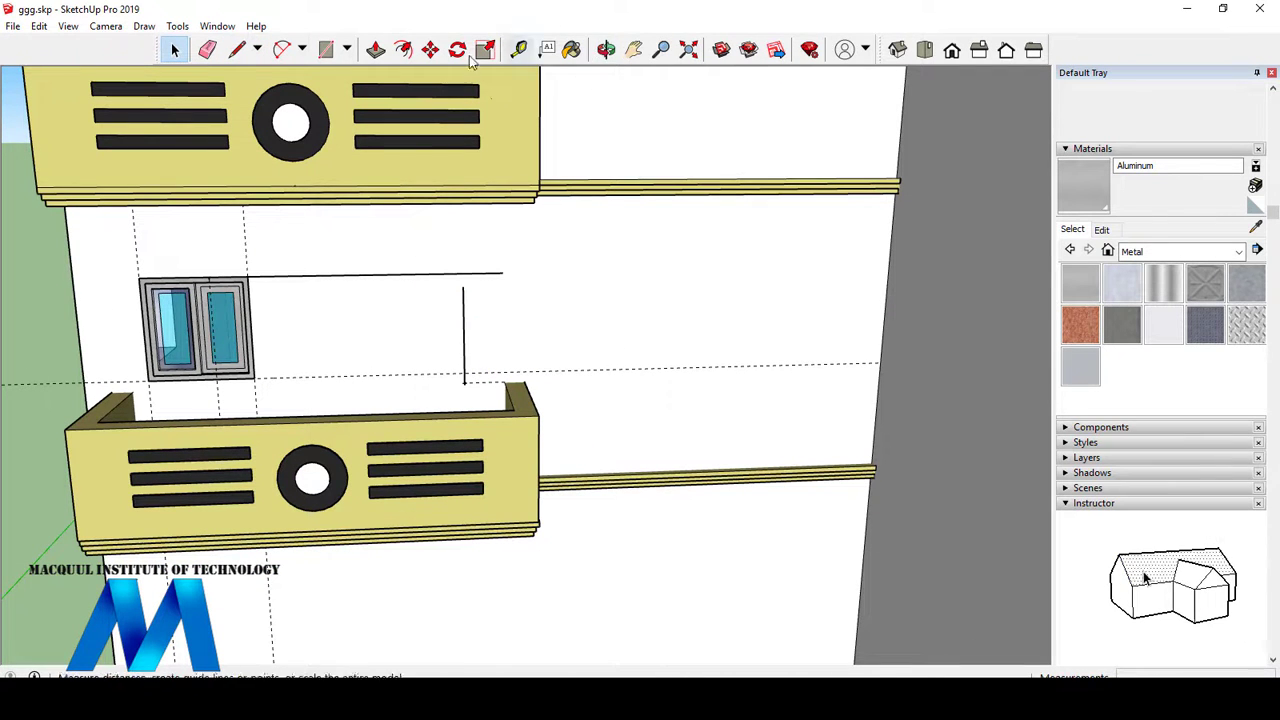
click(463, 335)
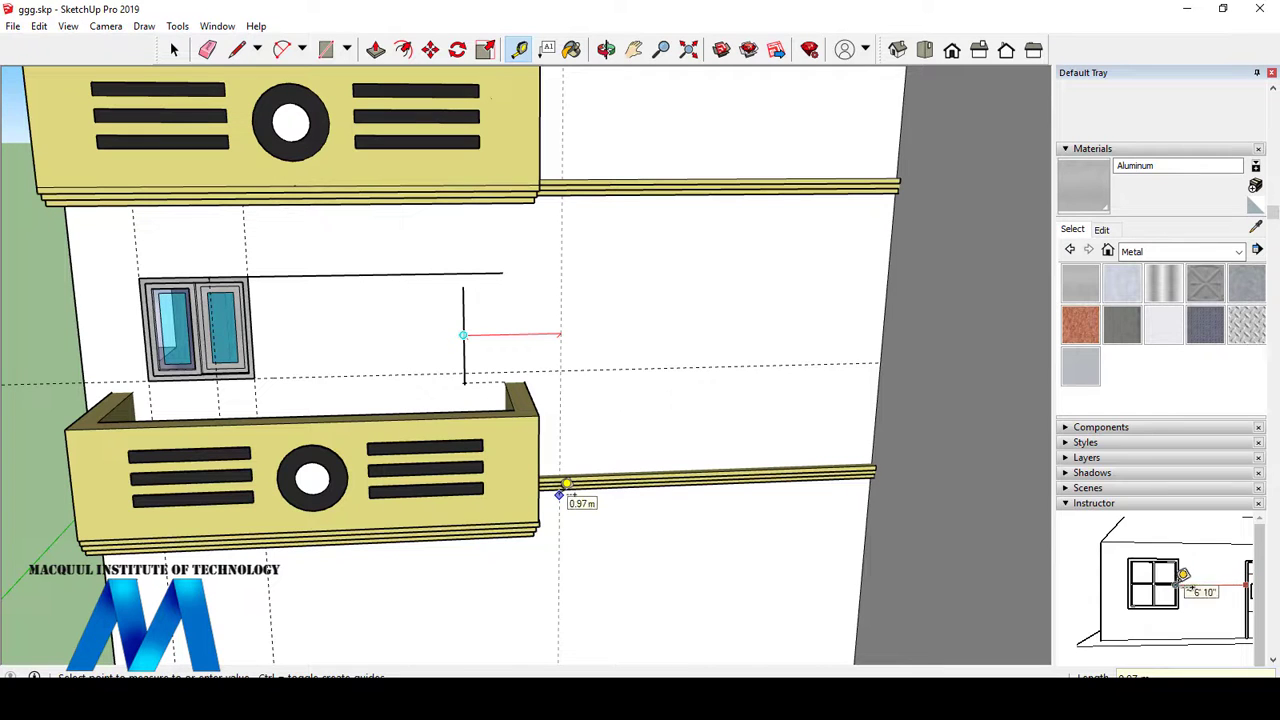
click(362, 357)
- Examine the middle-floor door layout against the door on the floor above
scroll(480, 280, down, 2)
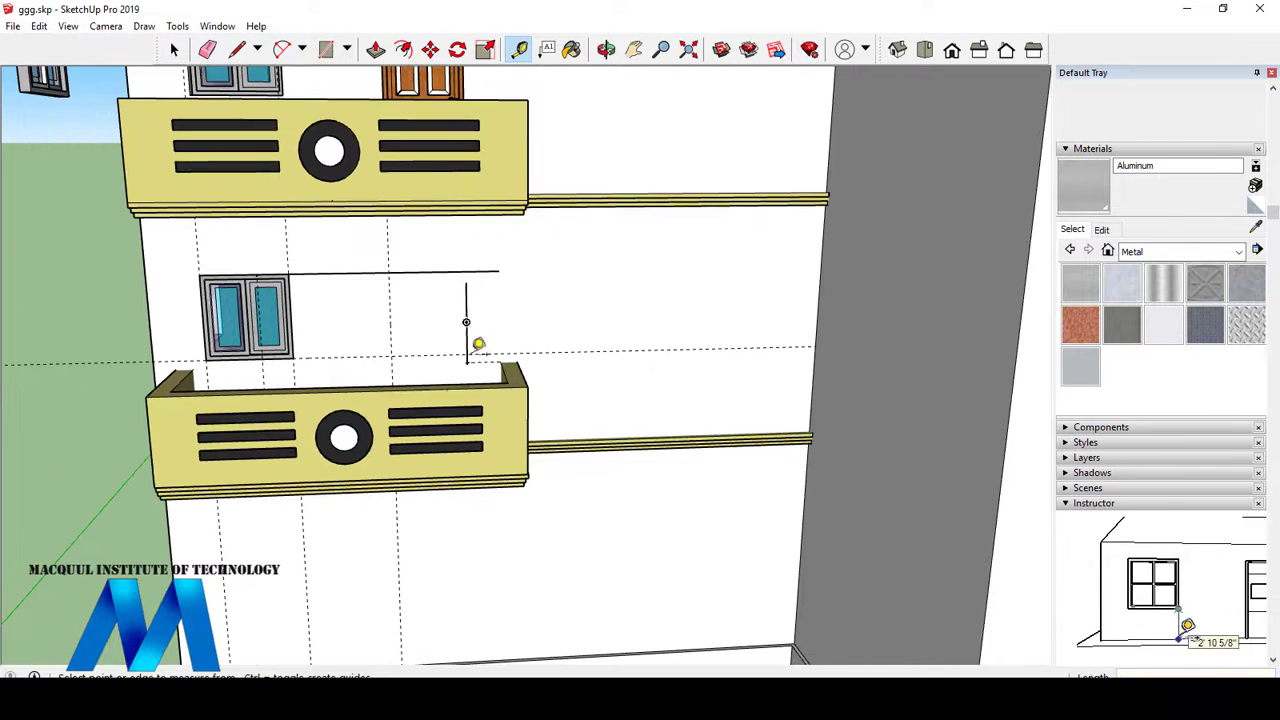
scroll(447, 300, up, 4)
scroll(431, 120, down, 4)
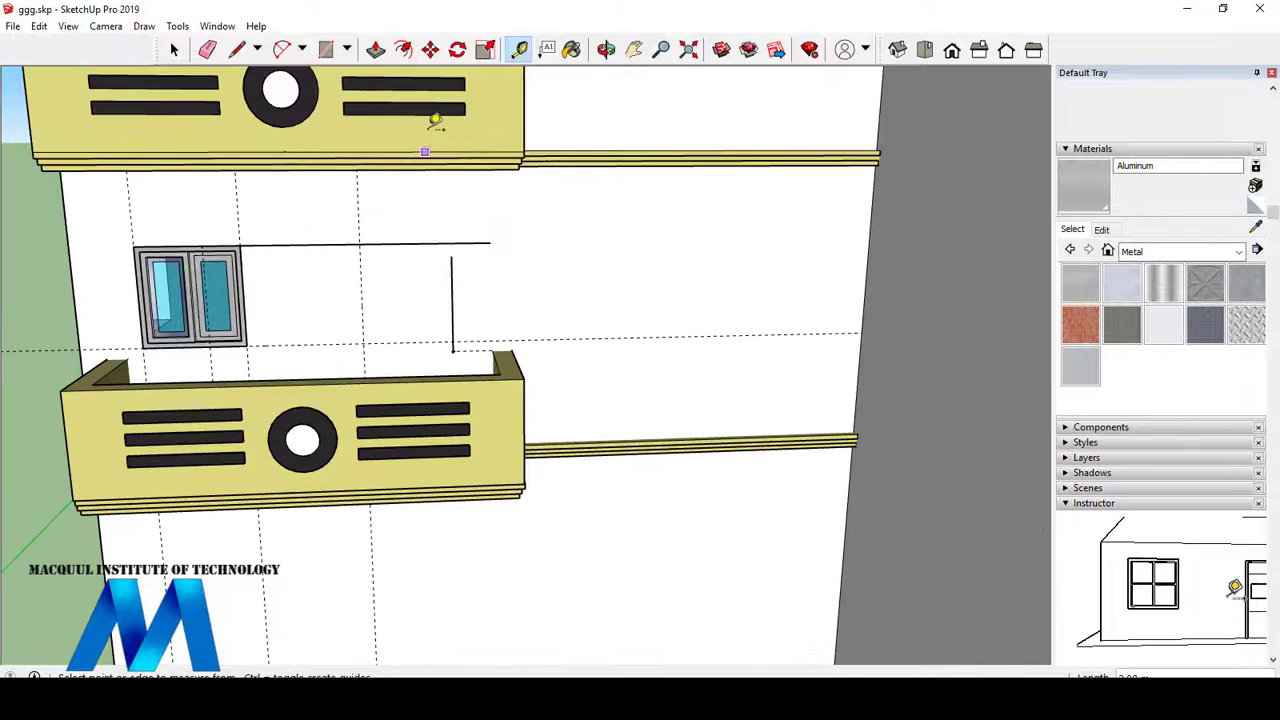
scroll(466, 193, down, 2)
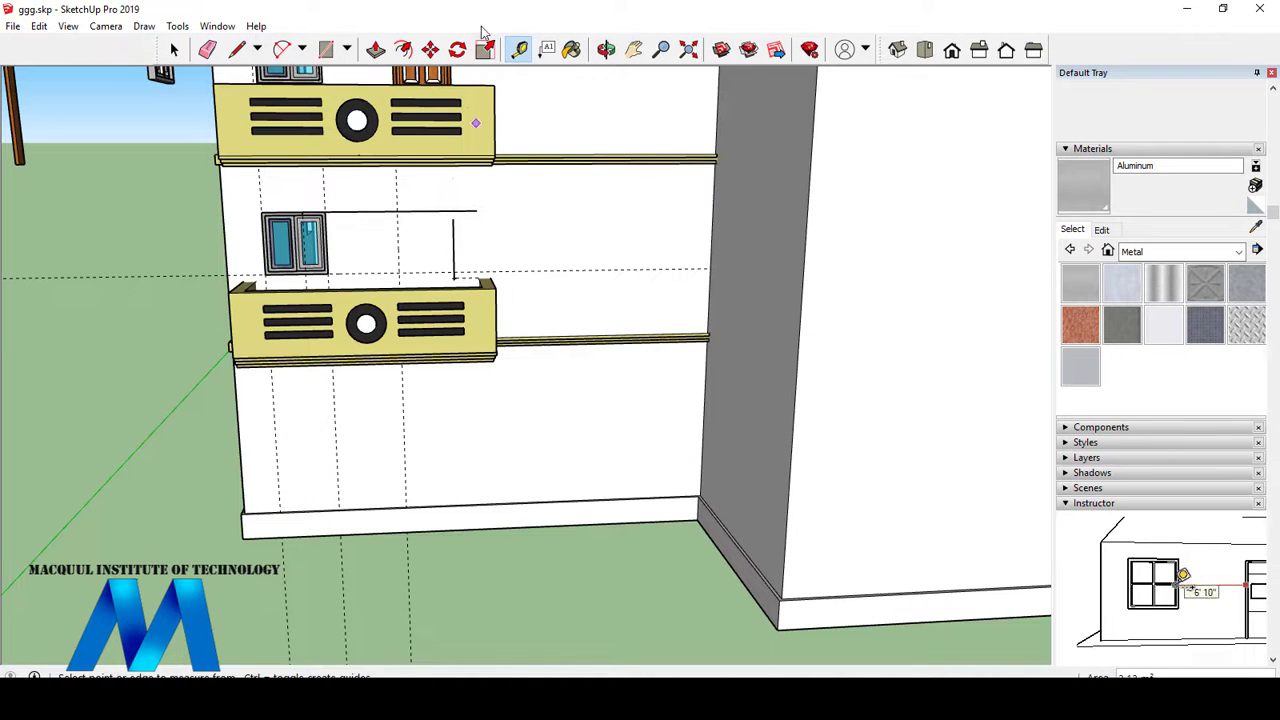
scroll(480, 178, down, 2)
scroll(455, 66, up, 3)
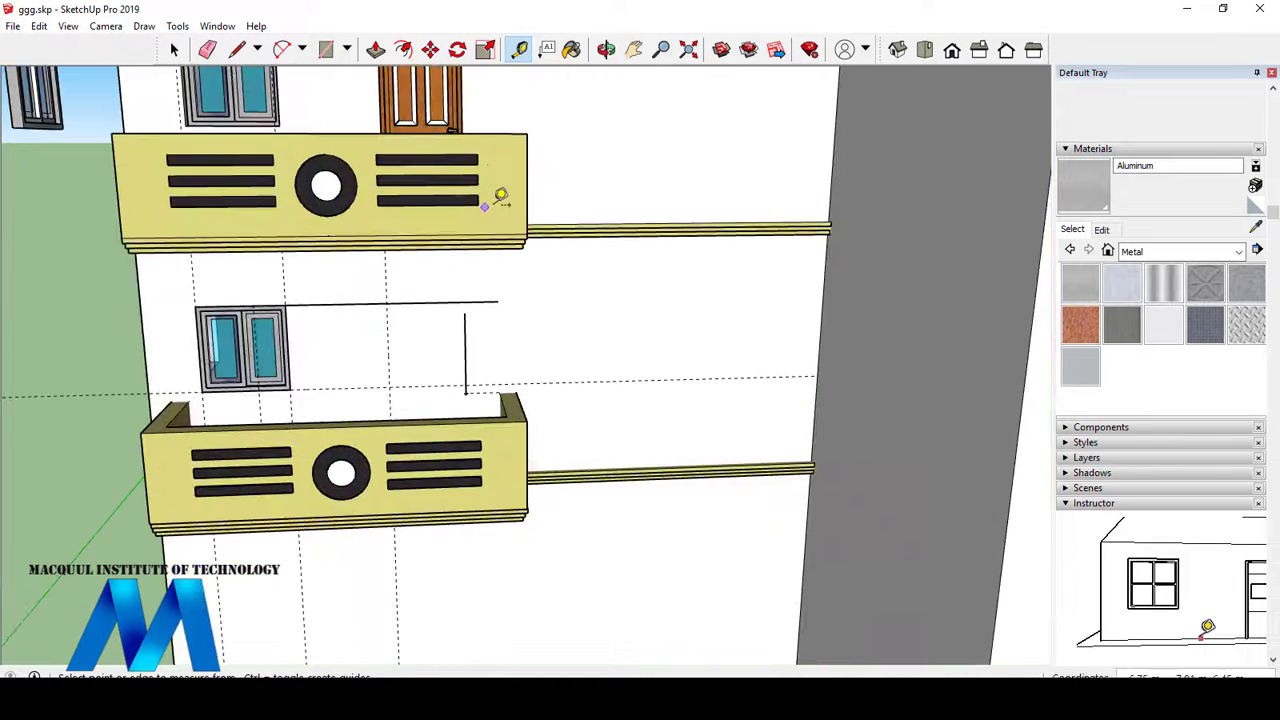
scroll(491, 171, down, 3)
scroll(480, 120, up, 2)
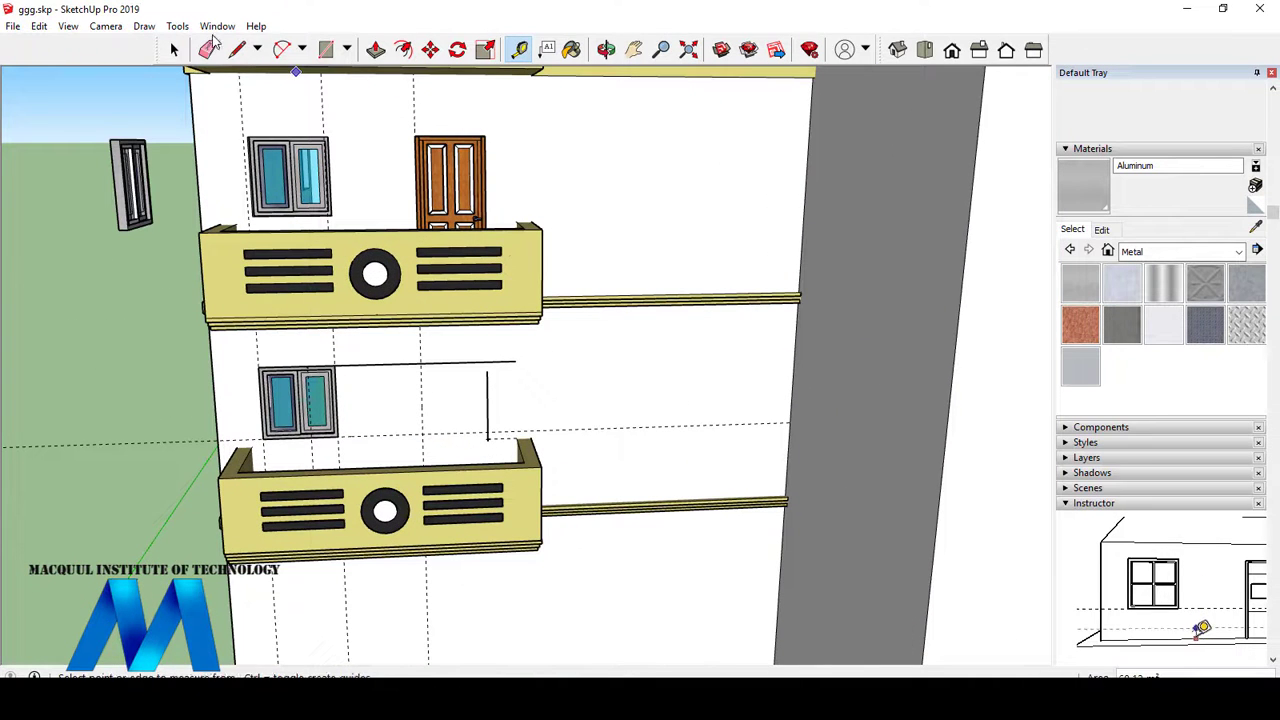
click(175, 49)
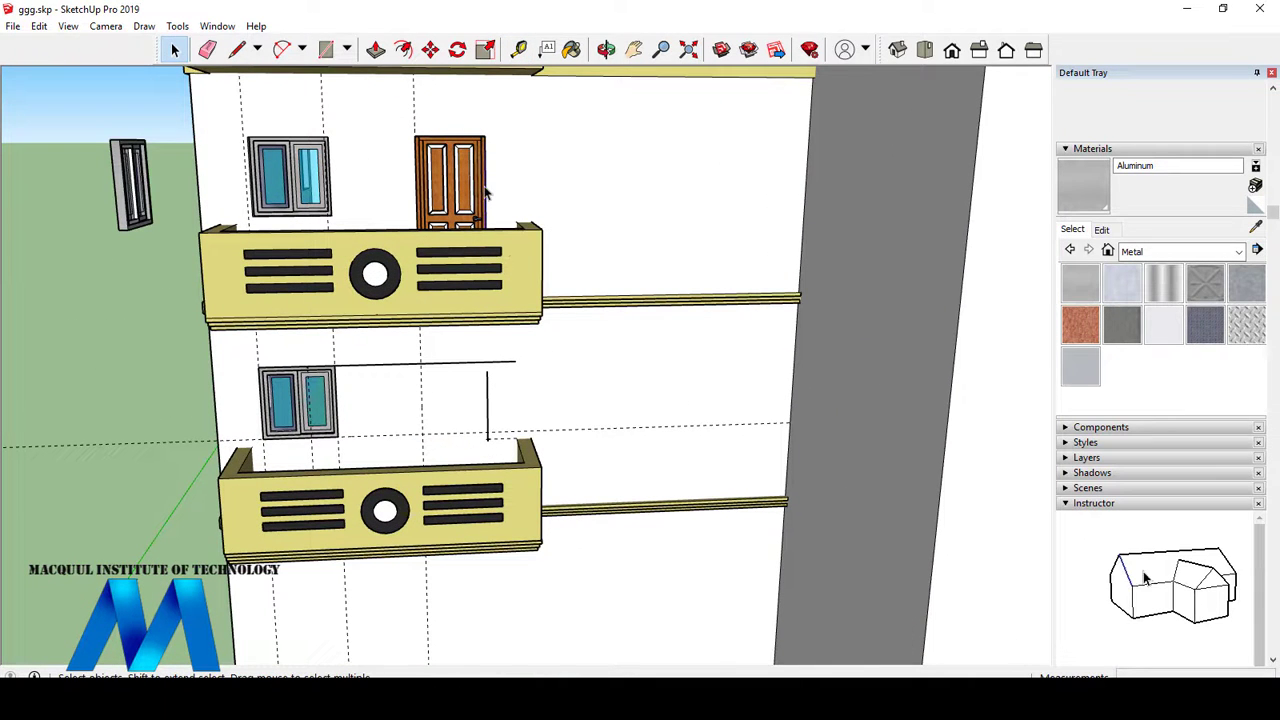
- Copy the upper-floor door frame down to the middle-floor wall, aligning its top corner with the horizontal line and vertical door line
scroll(485, 196, up, 2)
click(484, 152)
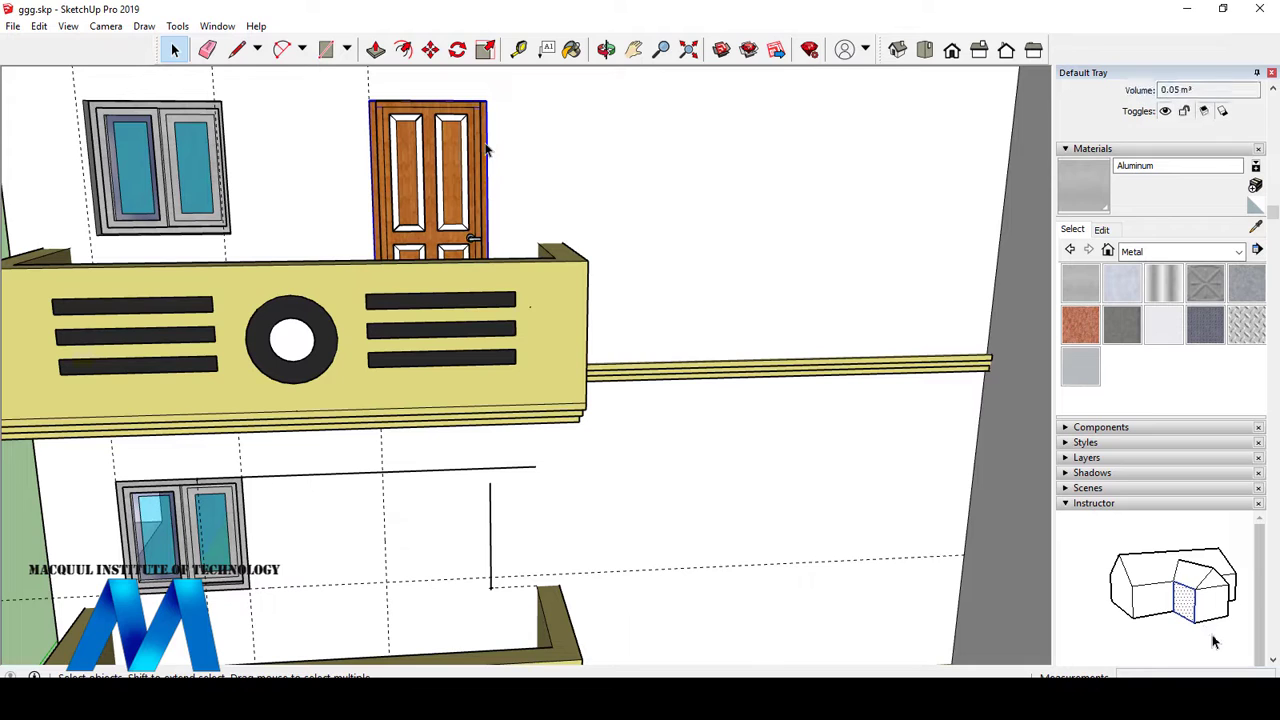
click(430, 49)
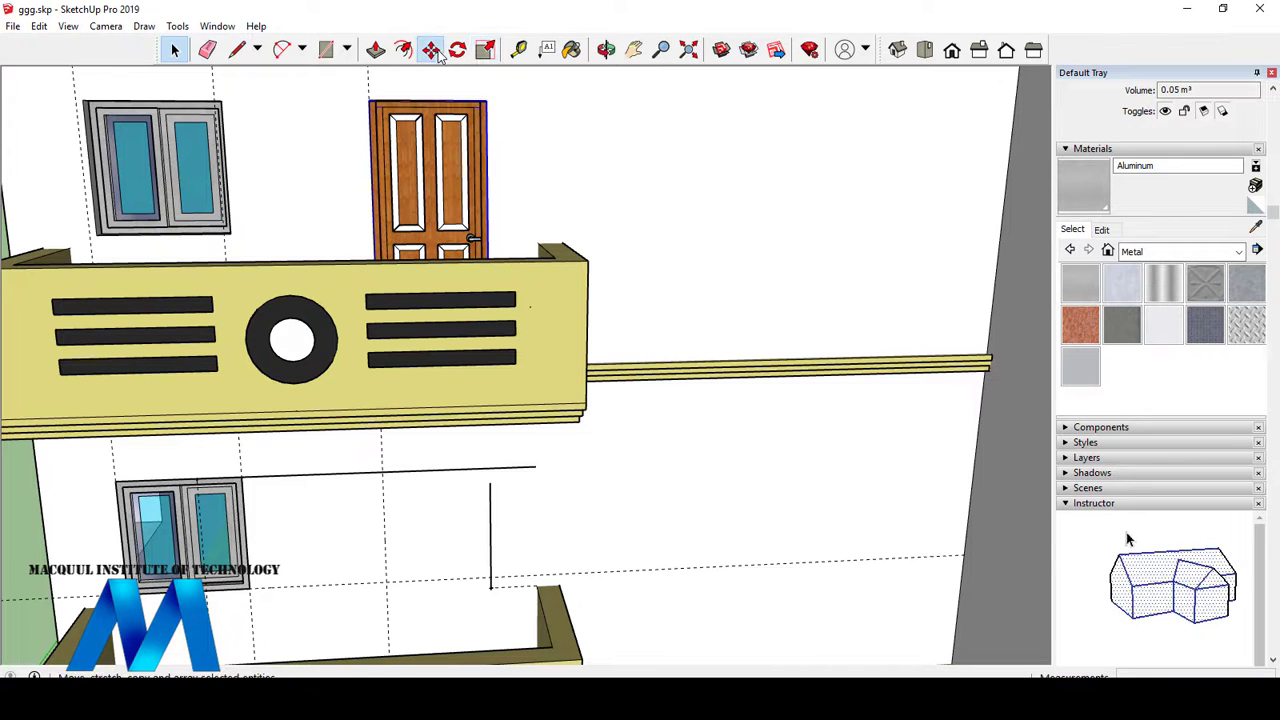
key(ctrl)
click(485, 101)
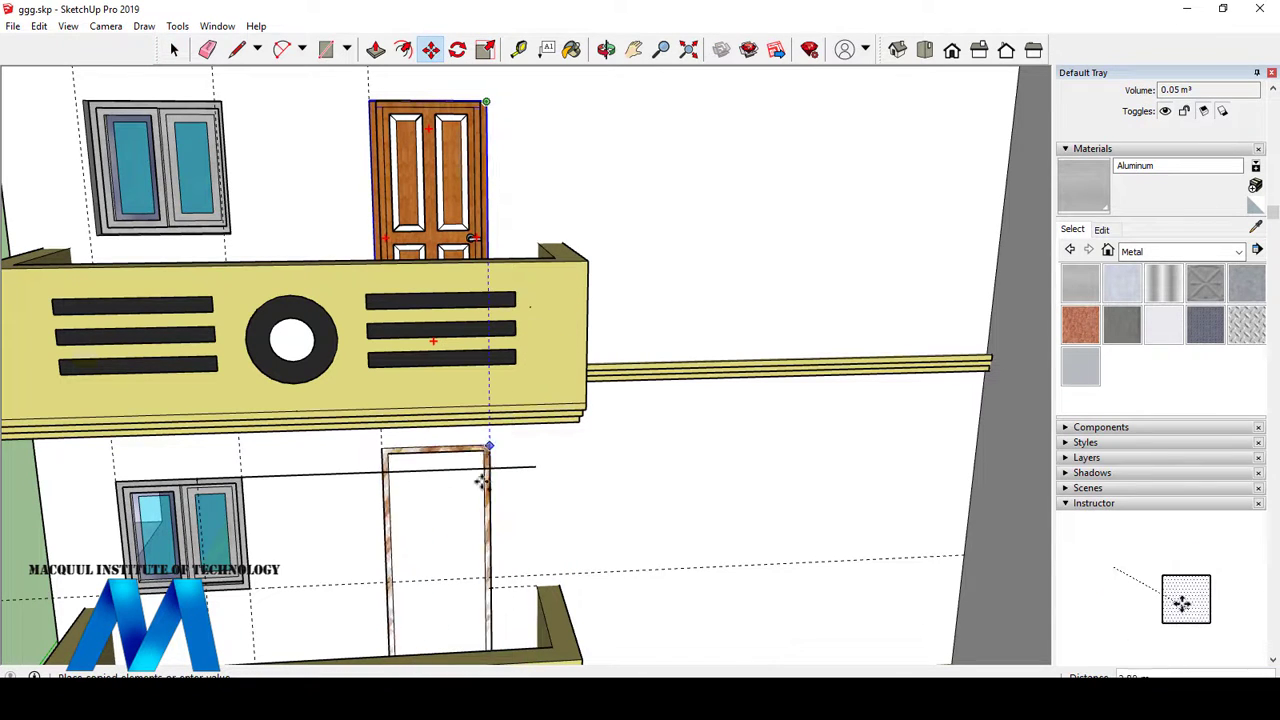
click(486, 476)
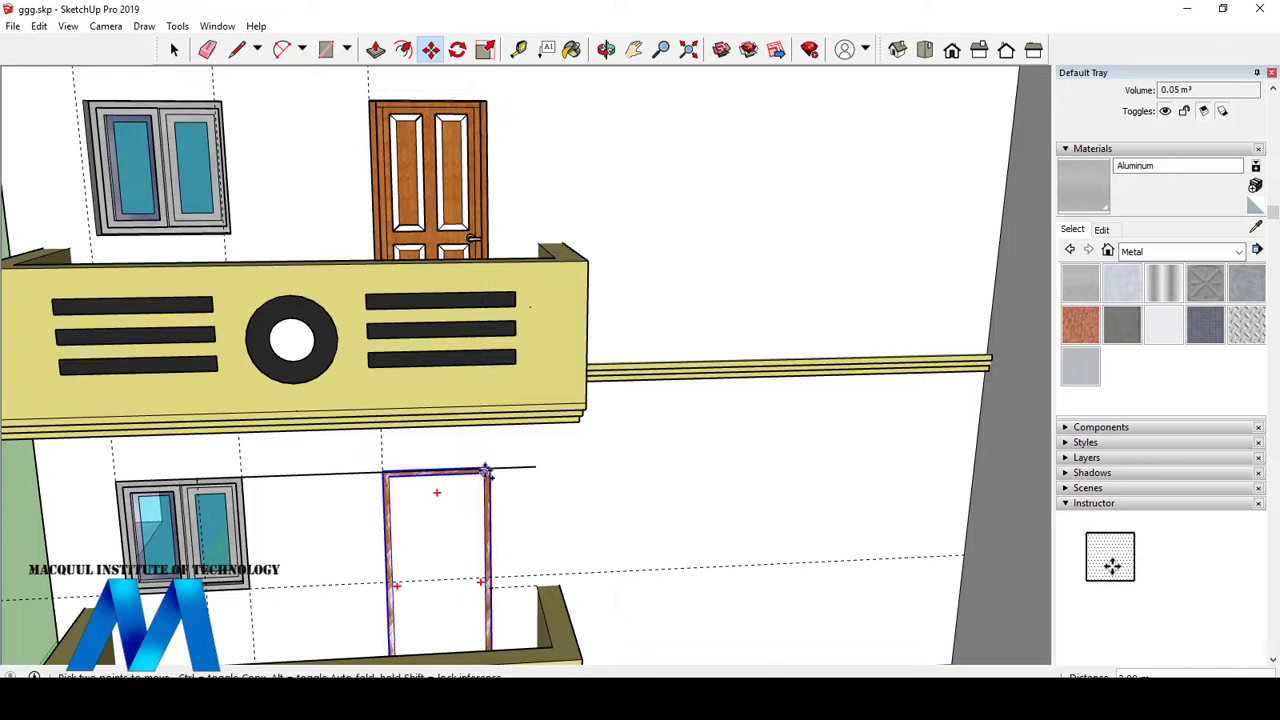
- Copy the upper-floor door leaf with its handle down into the middle-floor door frame, aligned at the frame's top corner
scroll(500, 495, down, 3)
click(606, 49)
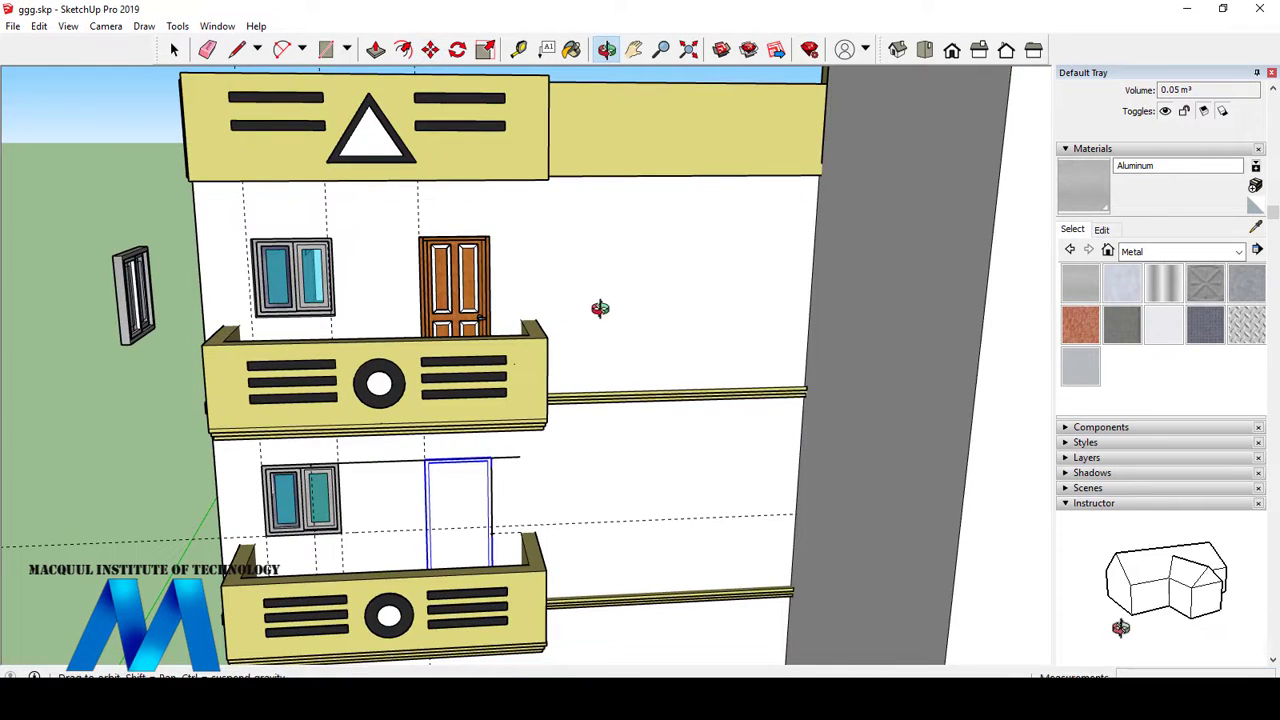
drag(600, 306, 588, 238)
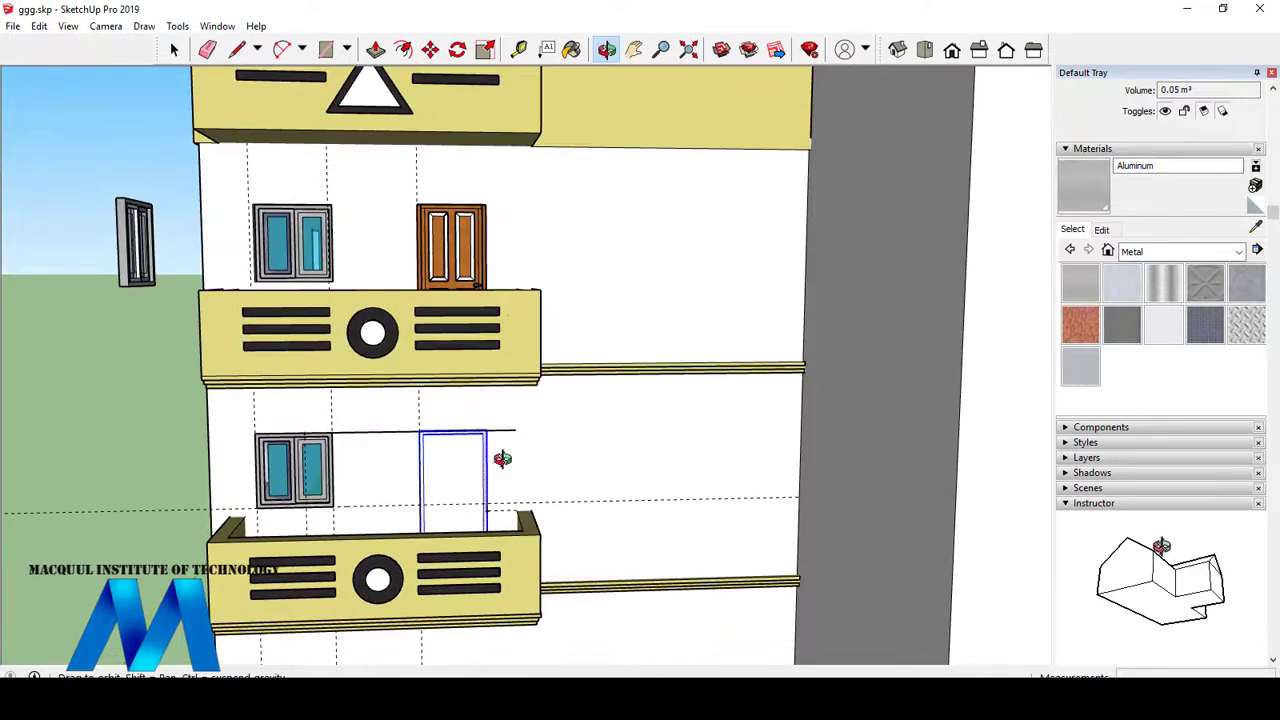
scroll(503, 457, up, 3)
scroll(520, 382, down, 3)
drag(551, 369, 497, 286)
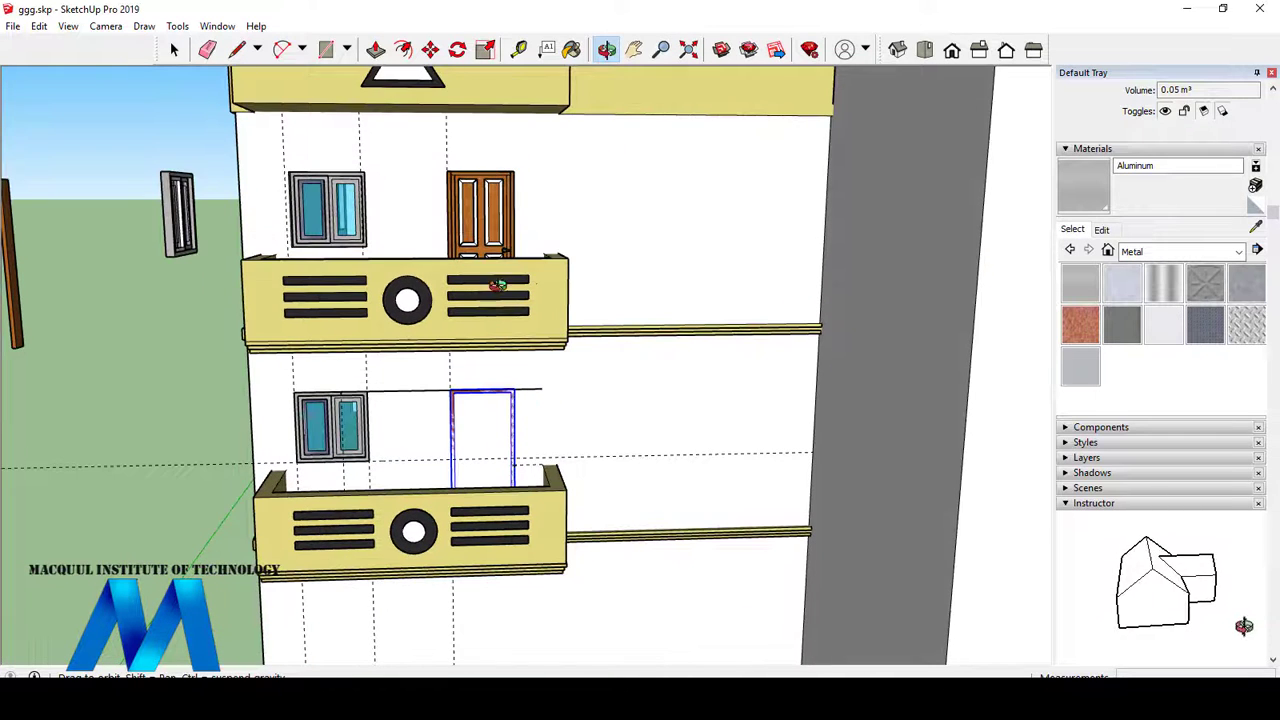
scroll(515, 200, up, 3)
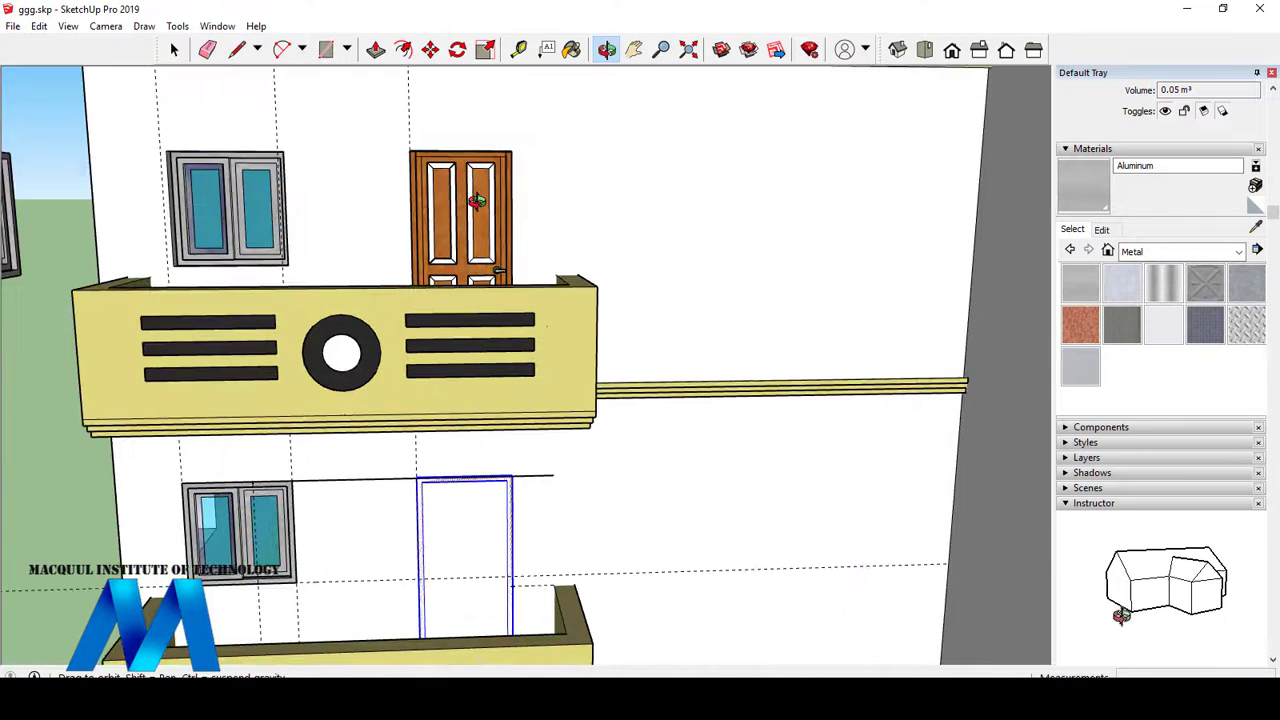
click(176, 50)
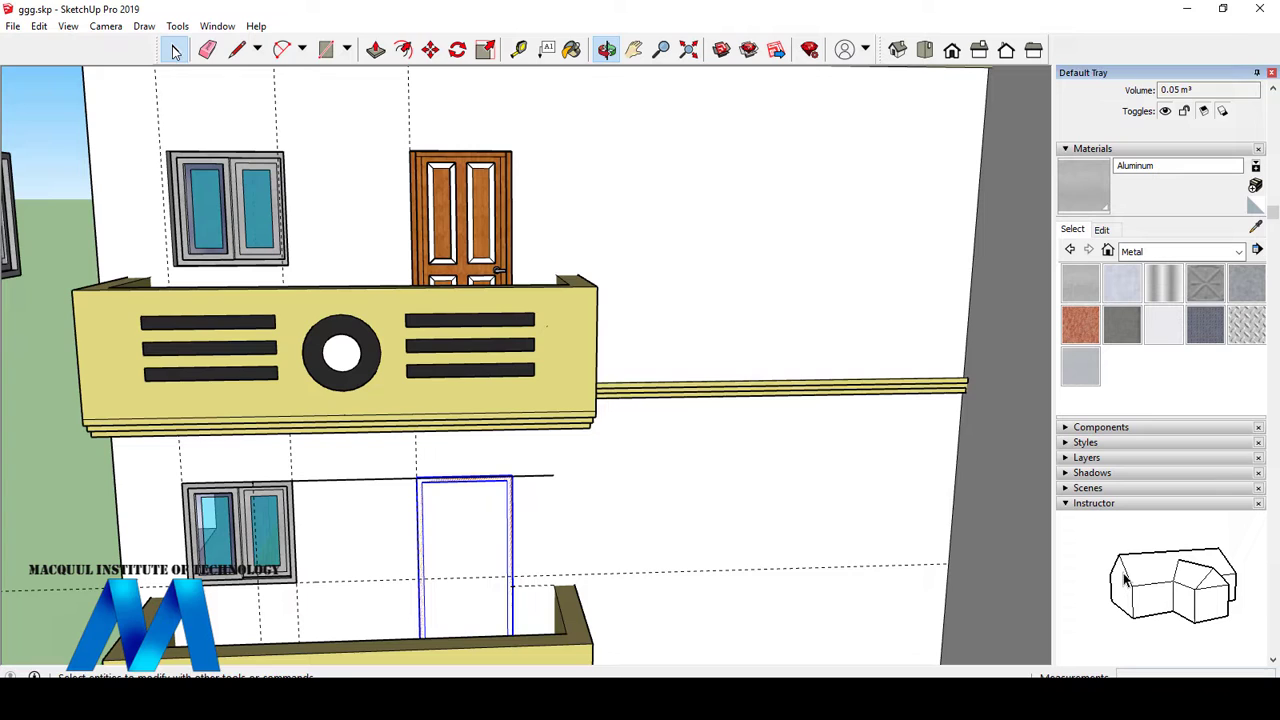
click(504, 165)
scroll(505, 190, up, 1)
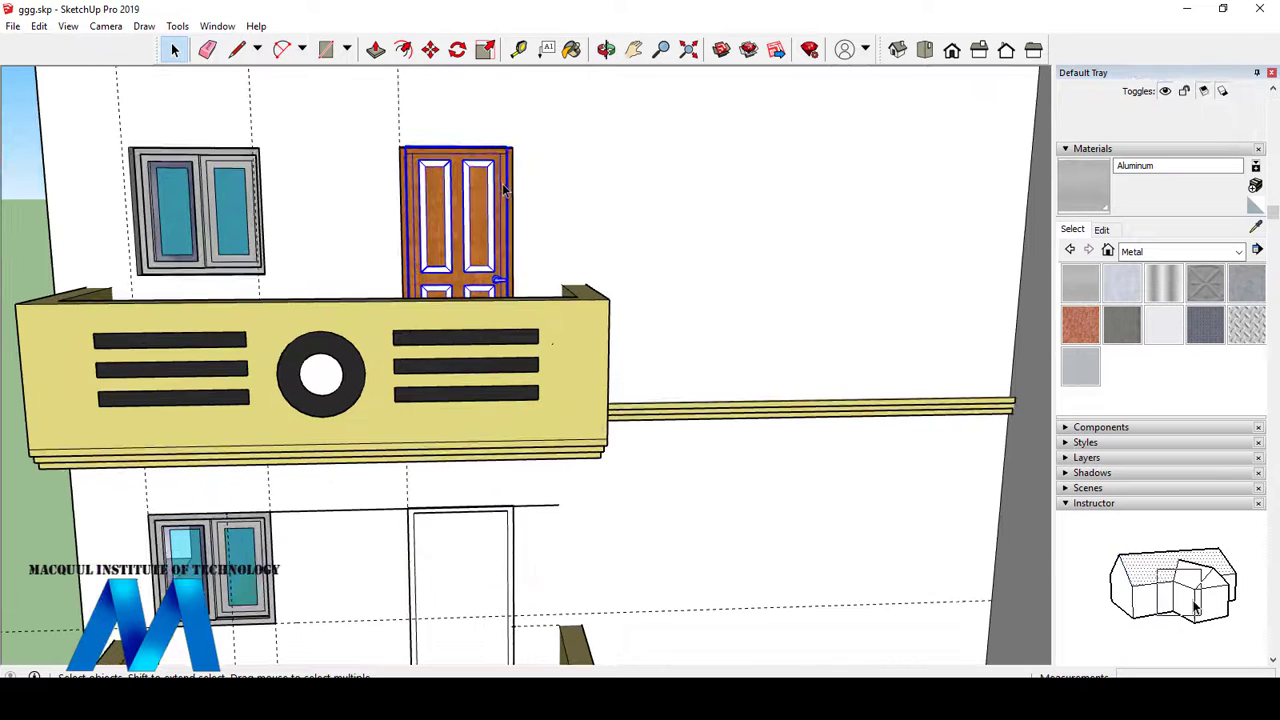
click(429, 52)
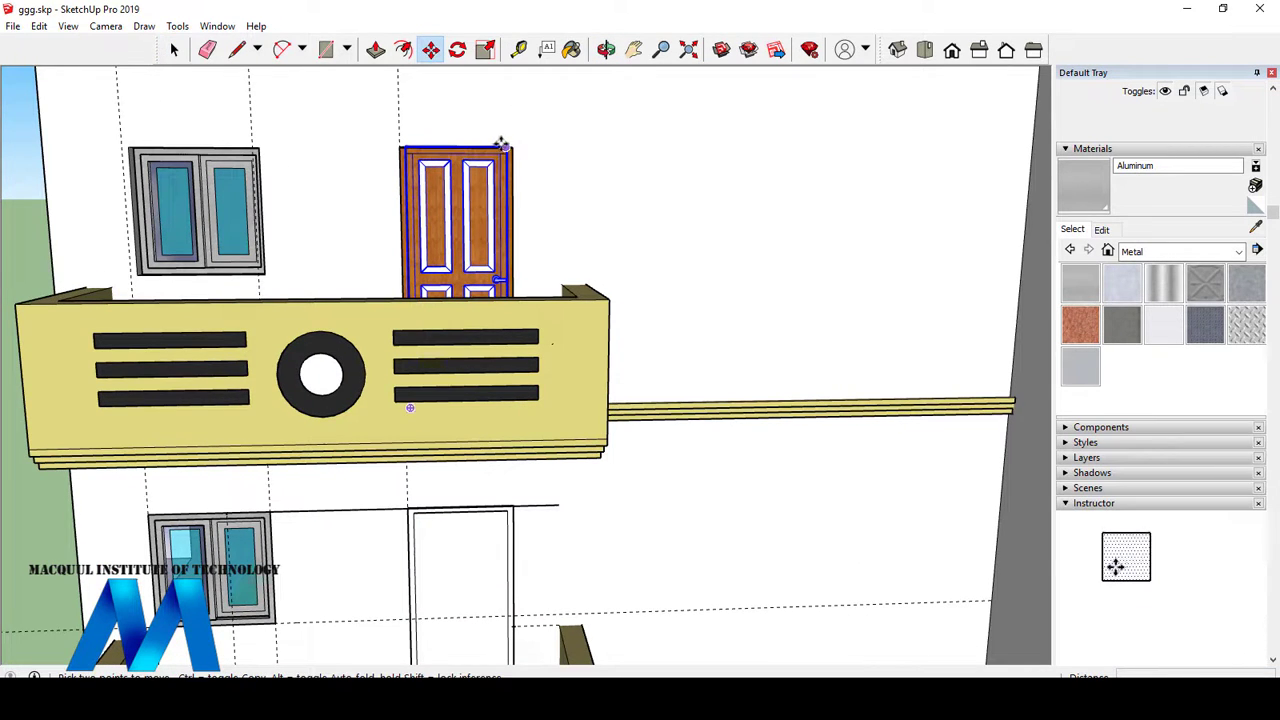
click(504, 147)
key(ctrl)
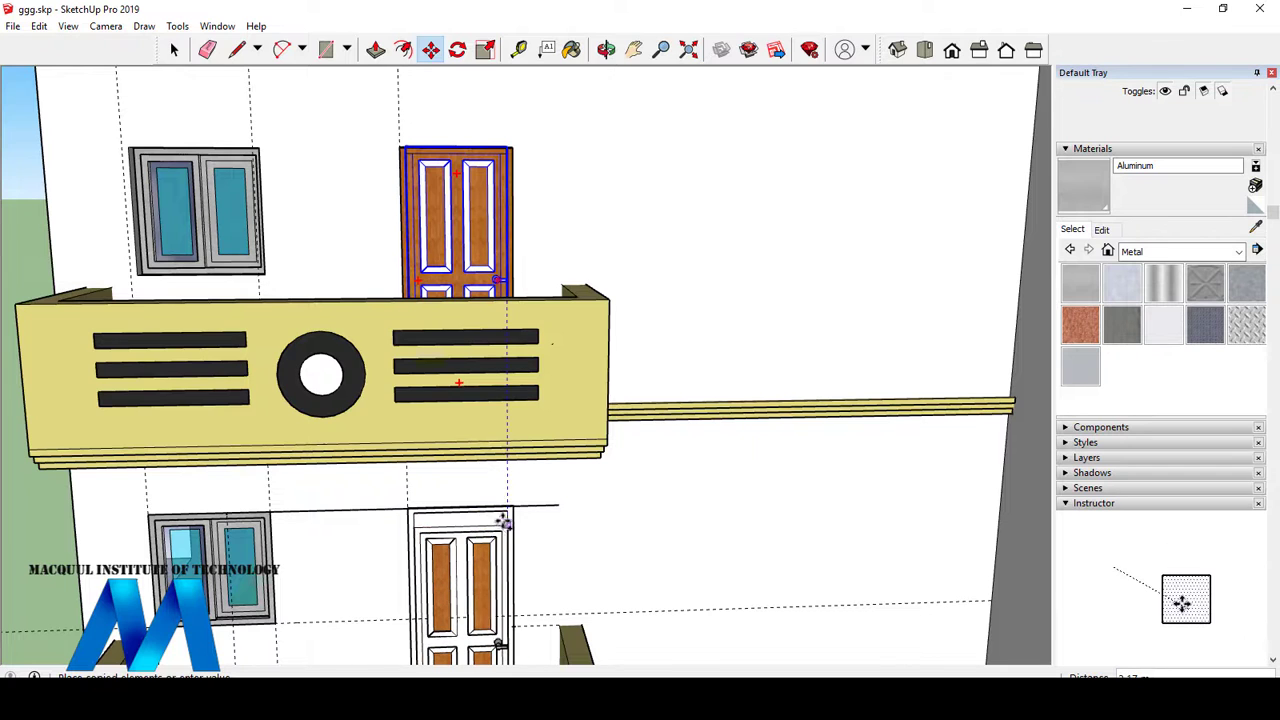
click(505, 512)
- Draw a rectangle on the middle-floor wall along the door frame's outline, from its upper corner to the opposite lower corner
scroll(590, 370, down, 4)
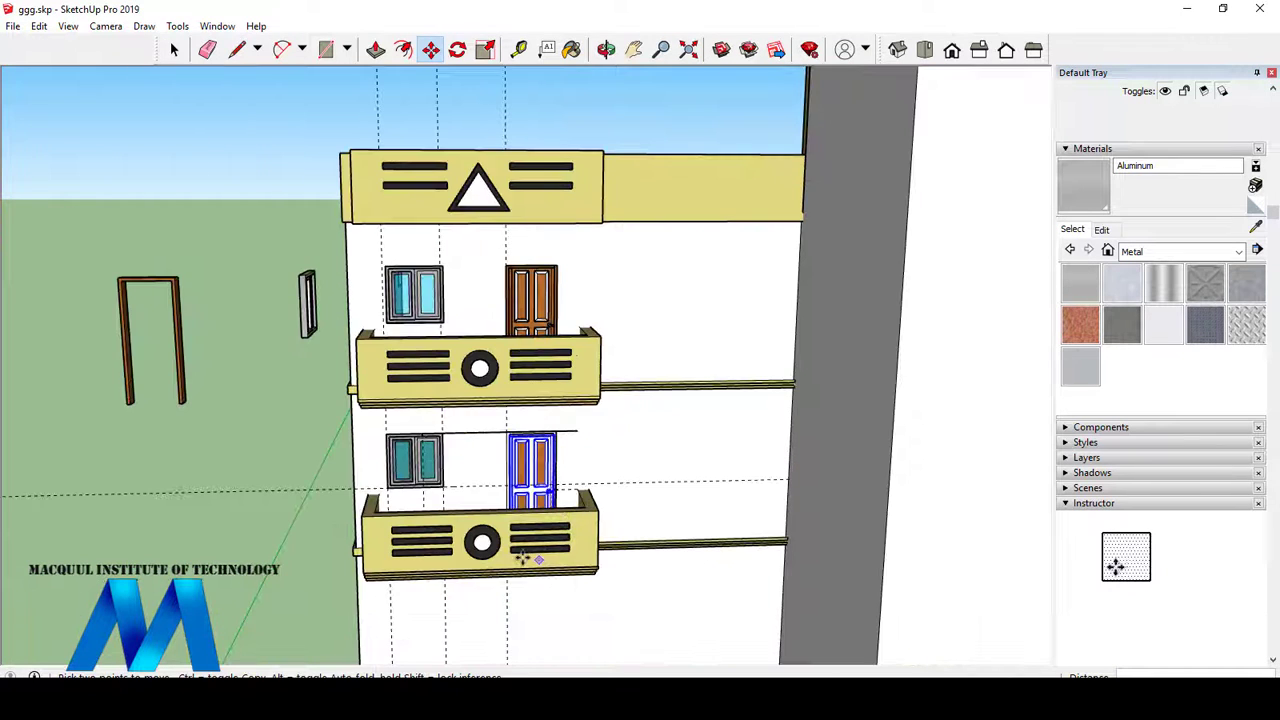
scroll(515, 555, up, 2)
scroll(546, 490, up, 3)
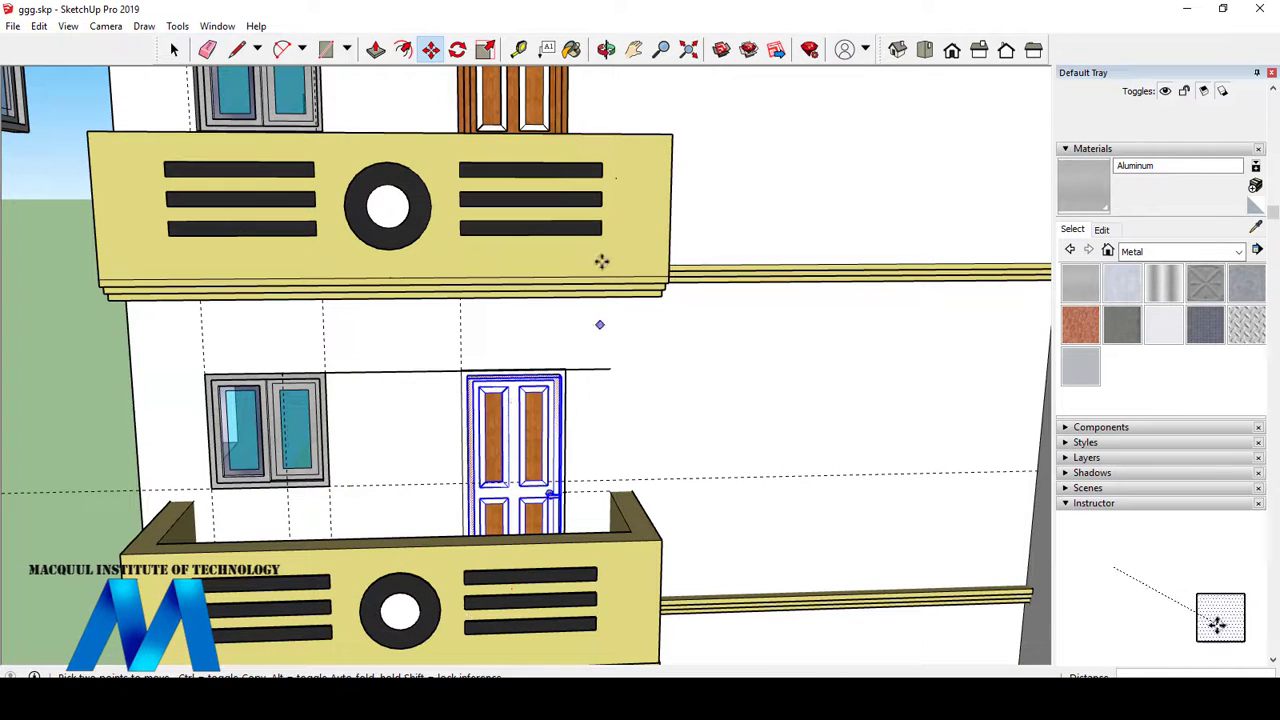
click(605, 51)
drag(718, 329, 691, 352)
scroll(696, 342, down, 3)
scroll(603, 487, up, 3)
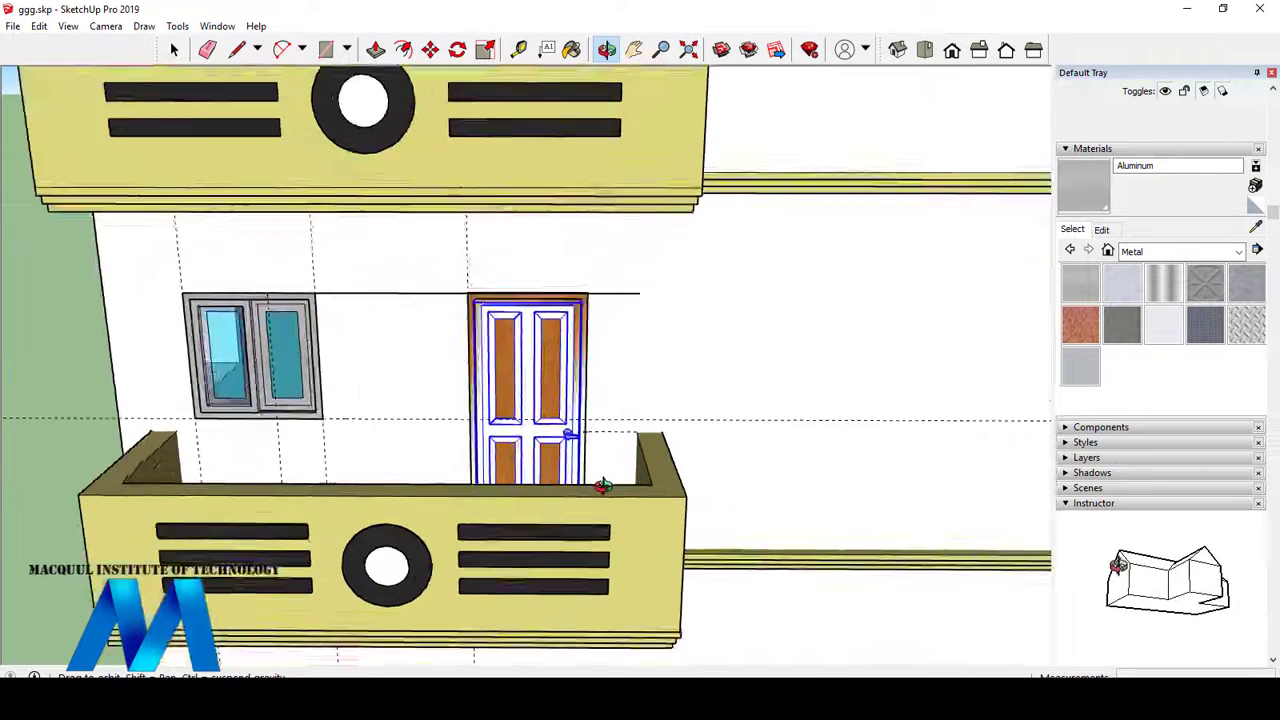
scroll(603, 487, up, 2)
key(r)
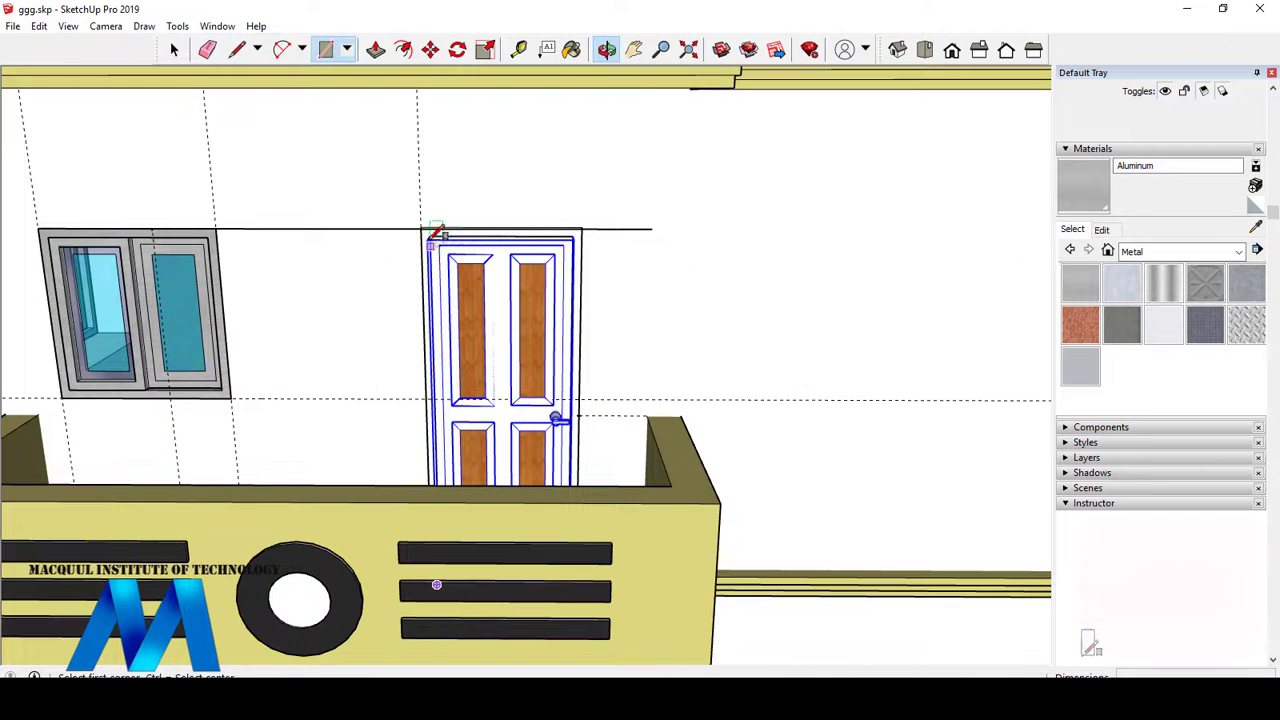
click(421, 229)
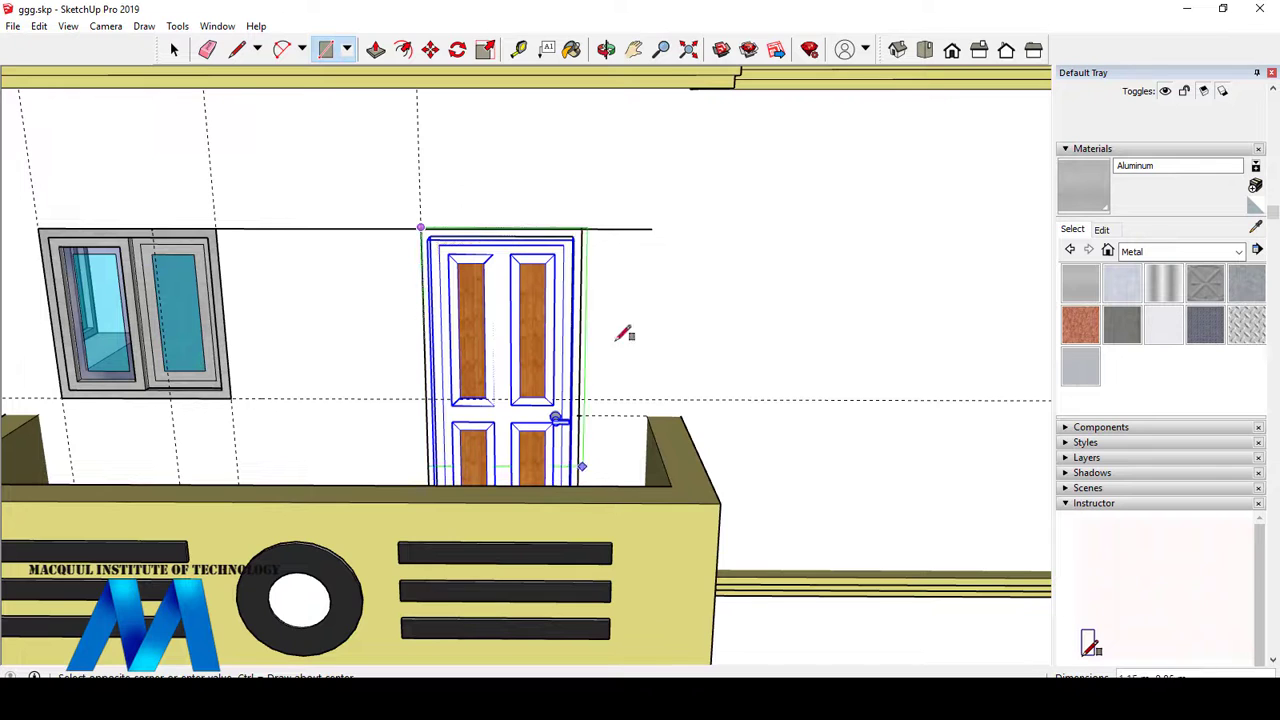
click(607, 50)
drag(614, 214, 609, 360)
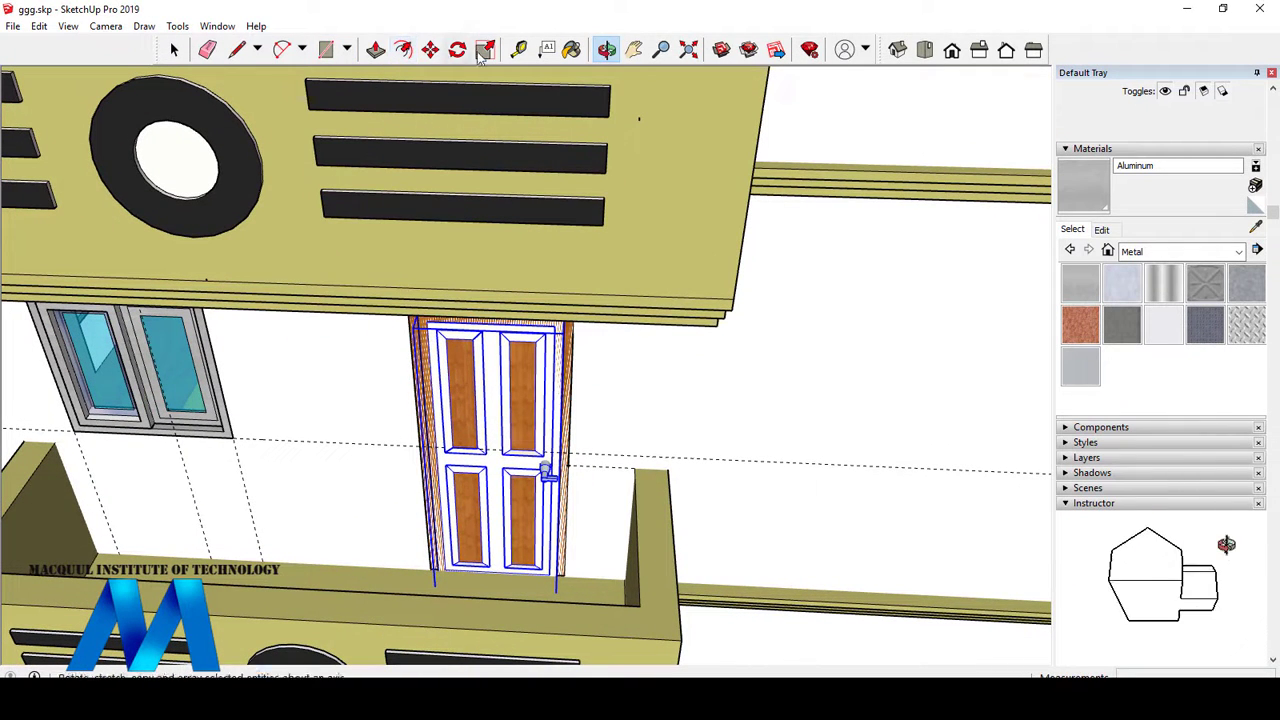
key(r)
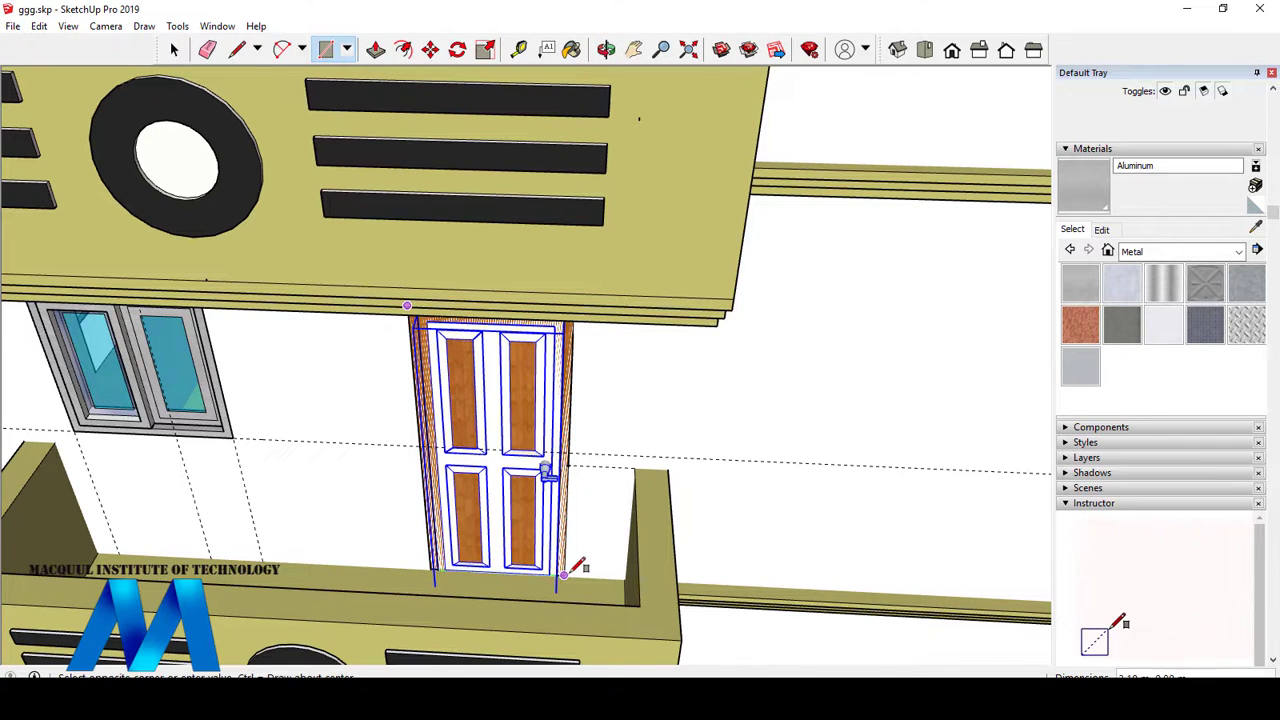
scroll(575, 570, up, 4)
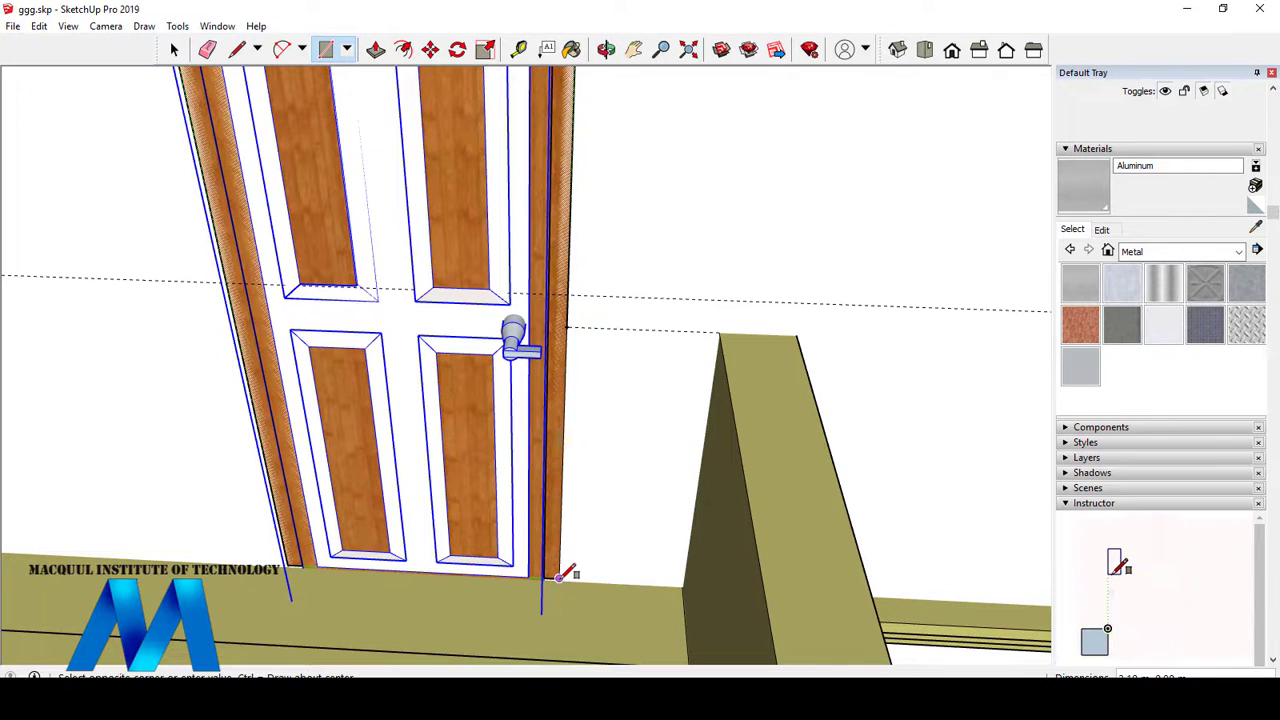
scroll(660, 340, down, 6)
- Push the rectangular wall face behind the middle-floor door inward with Push/Pull to form the doorway
scroll(578, 160, up, 2)
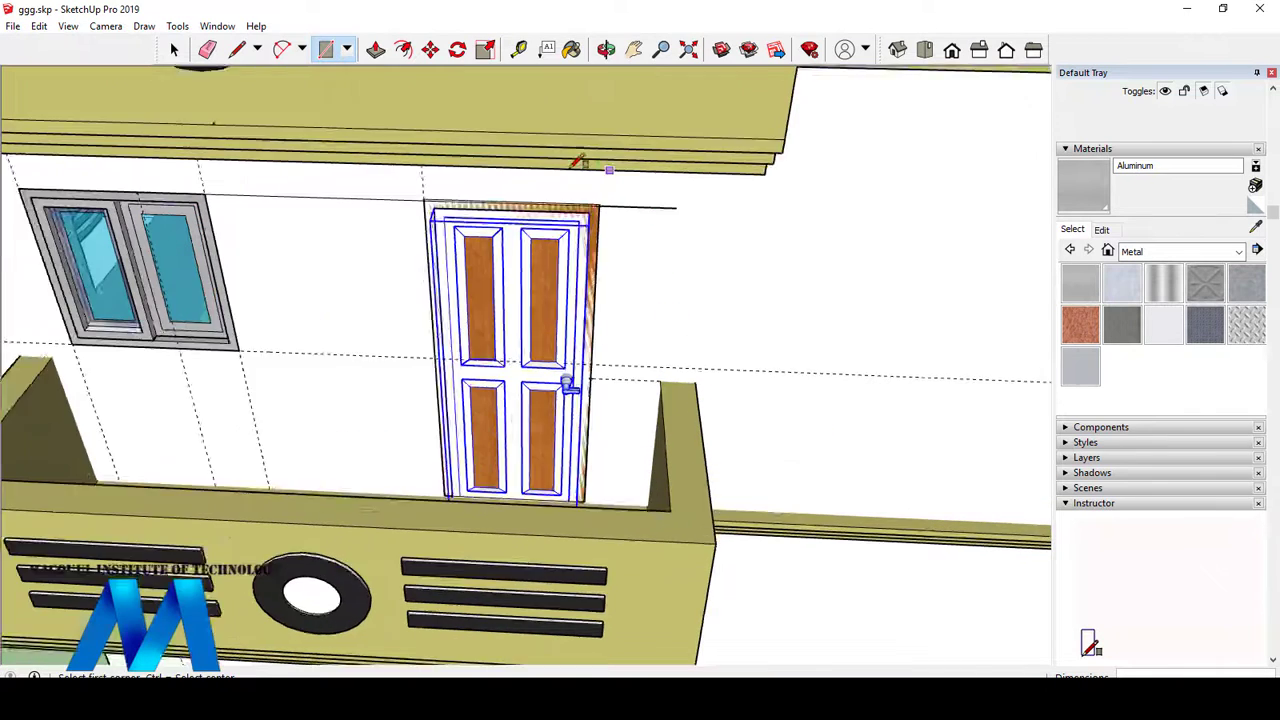
scroll(578, 160, up, 1)
click(606, 50)
drag(672, 288, 492, 206)
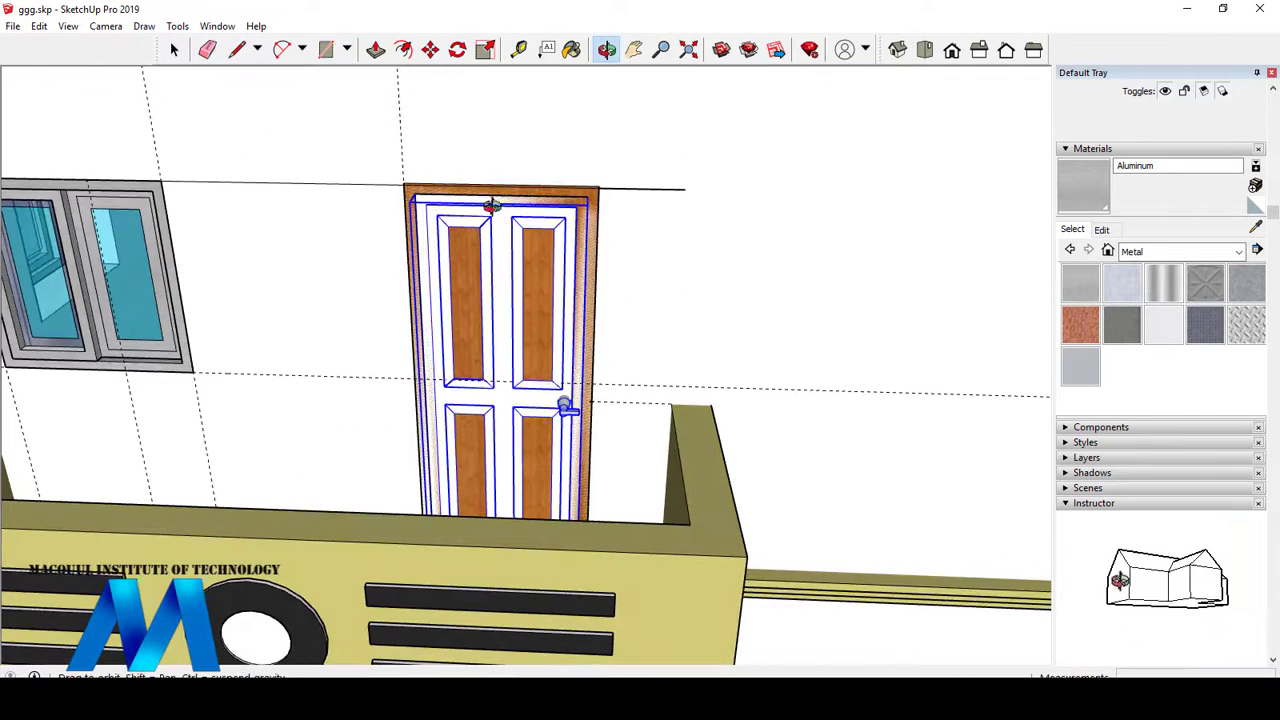
key(p)
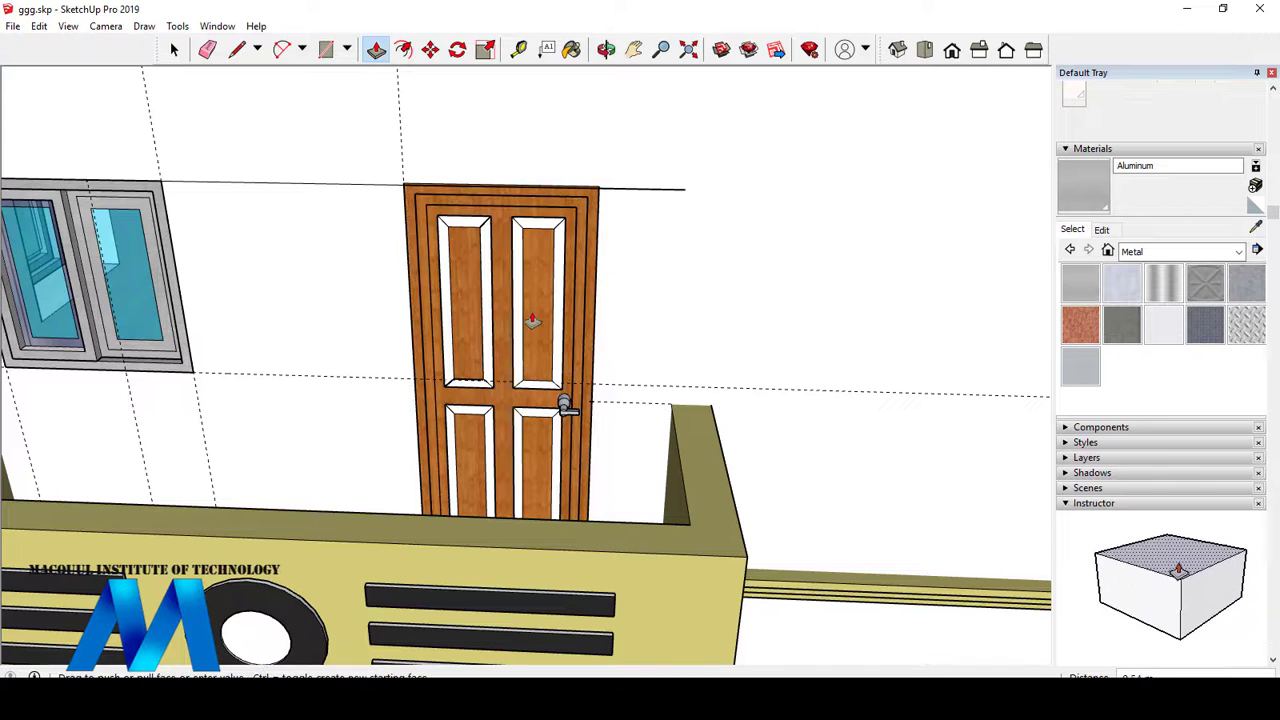
click(566, 216)
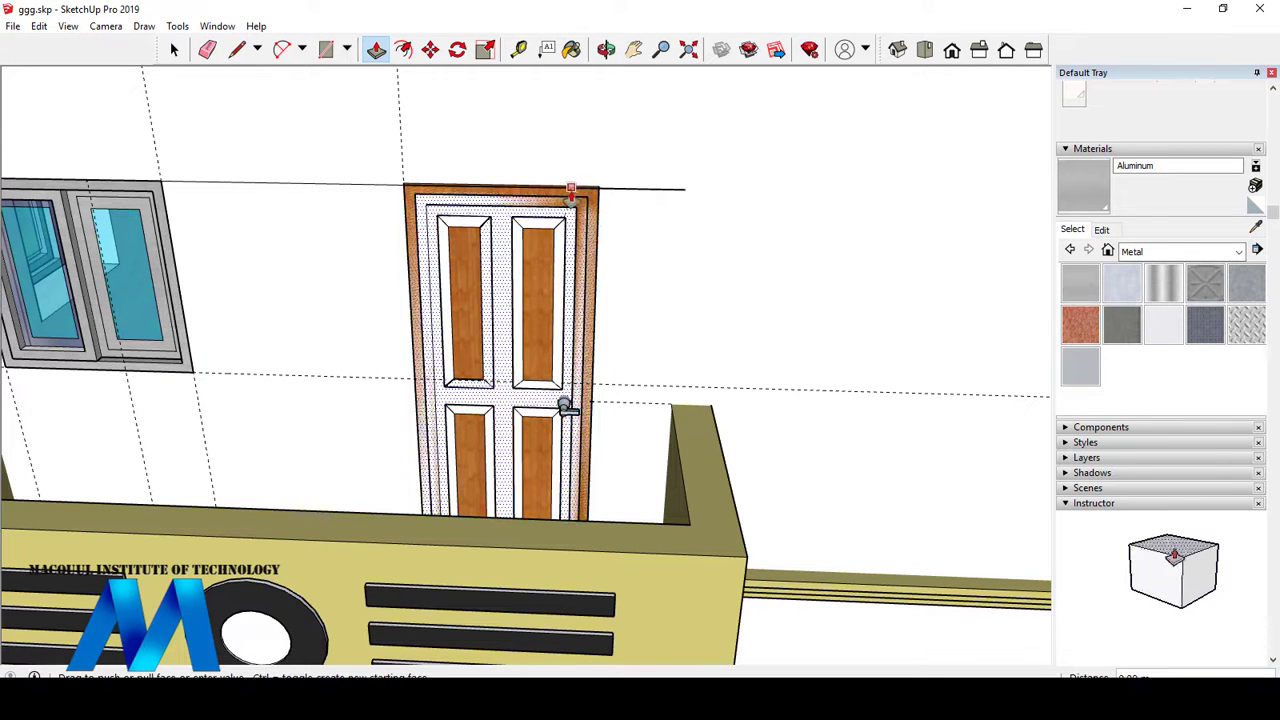
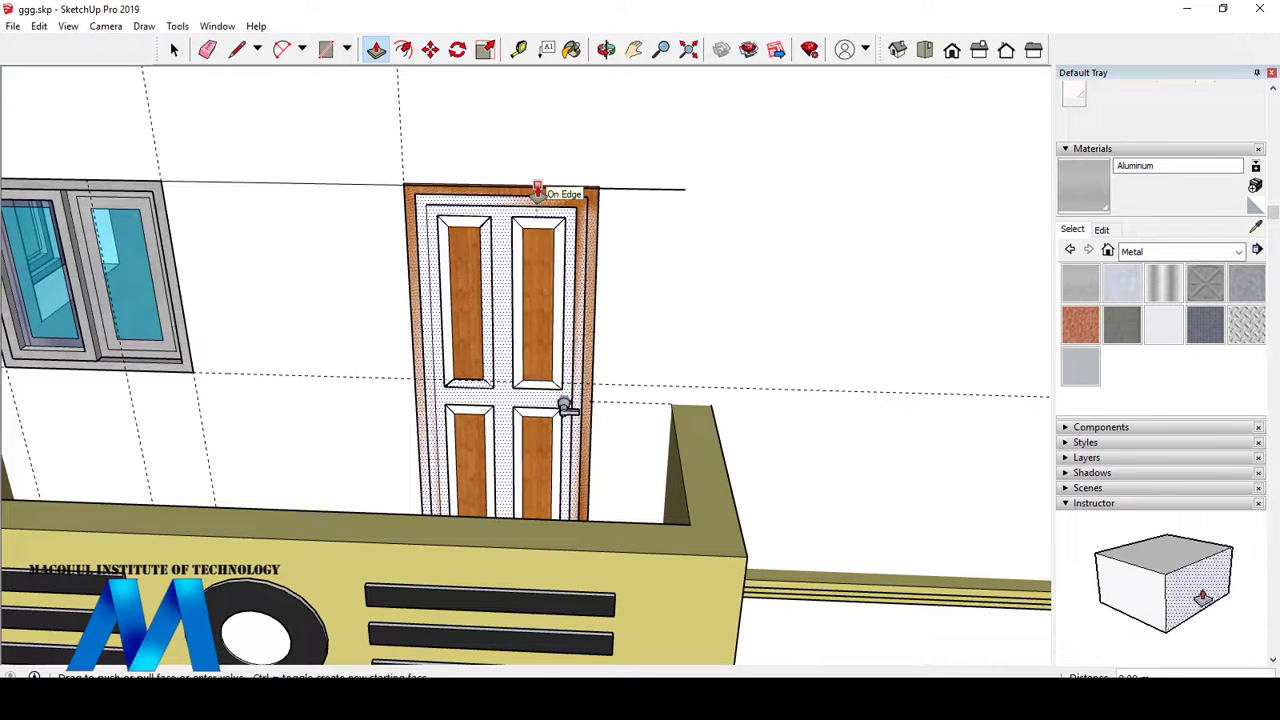
click(538, 190)
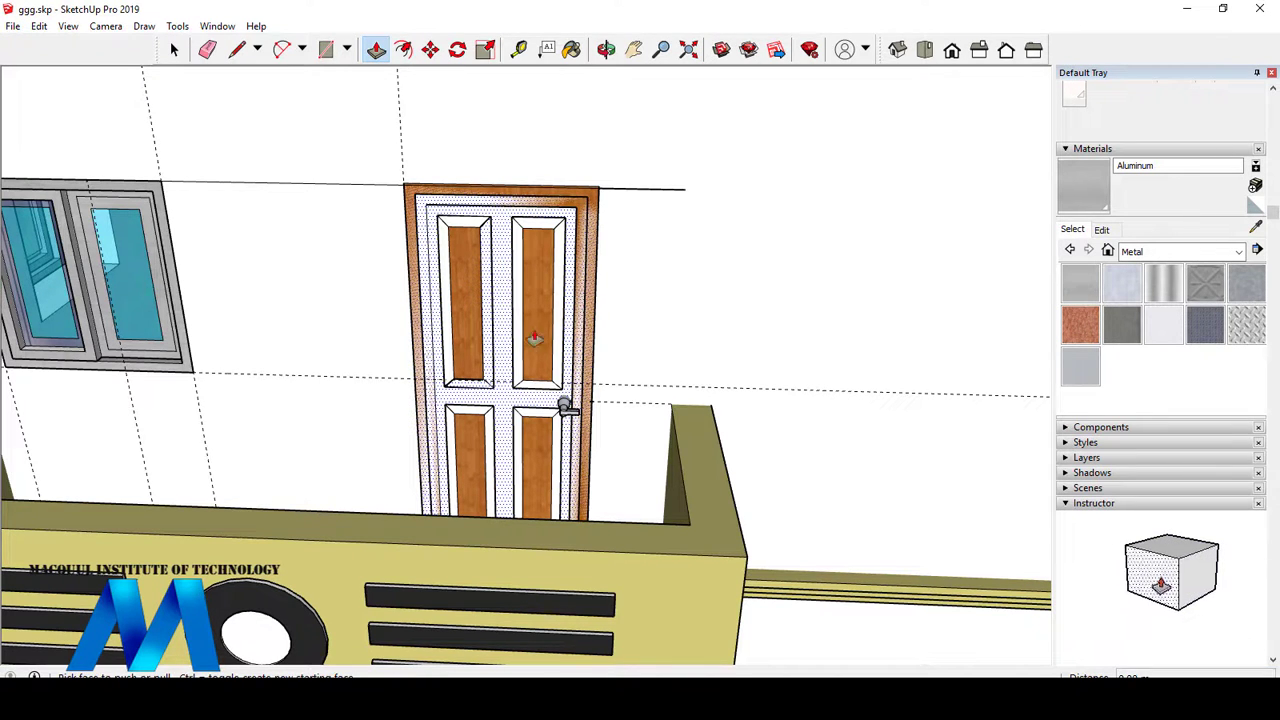
click(495, 358)
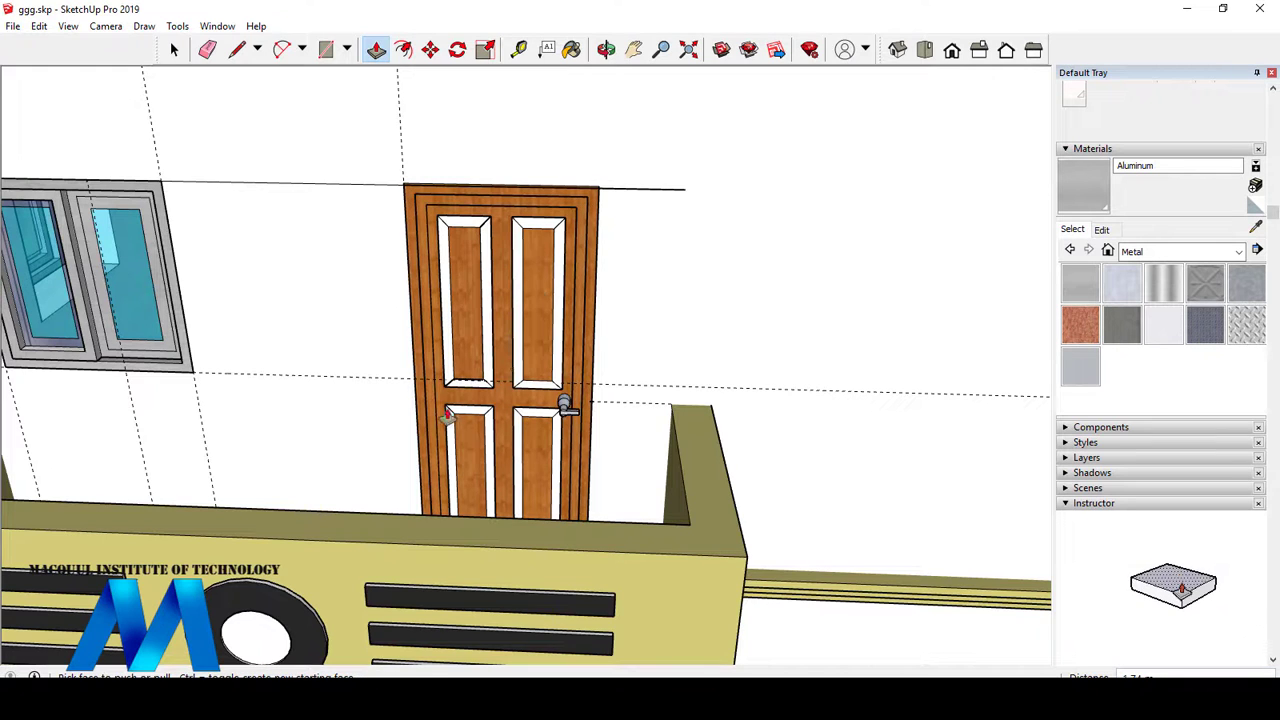
- Examine the middle-floor window and door against the upper floor across the whole facade
scroll(447, 415, down, 6)
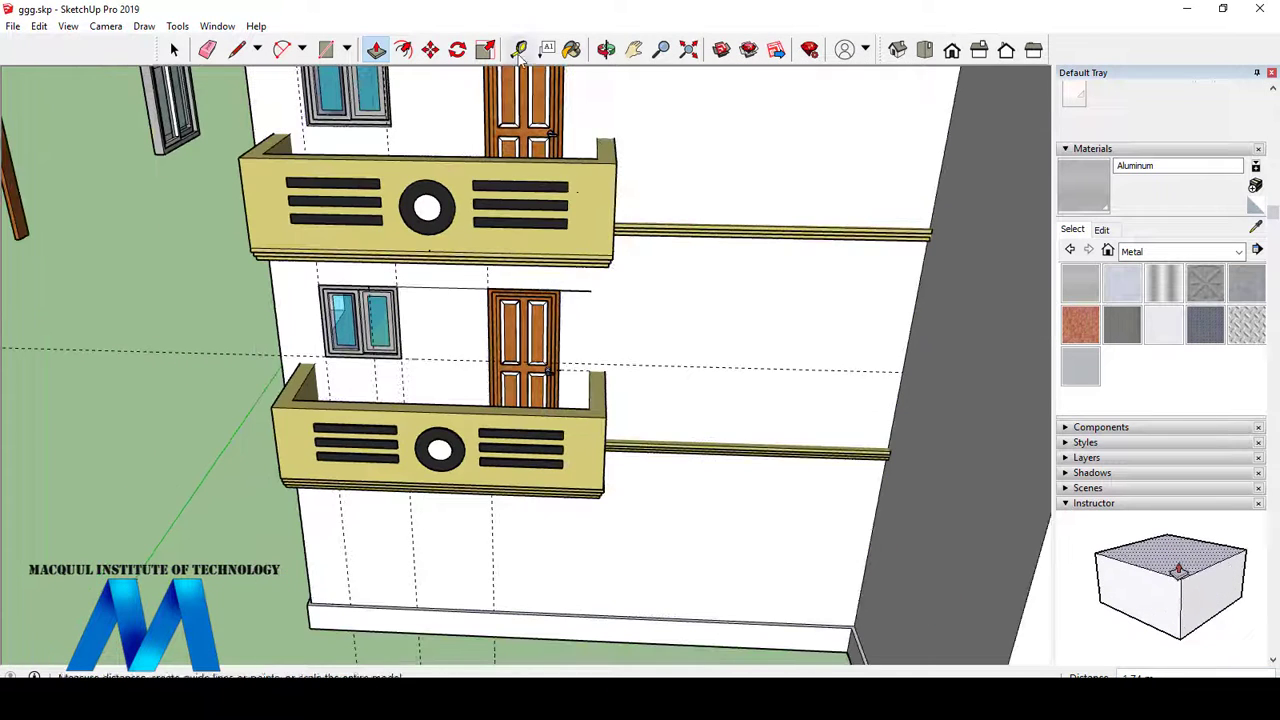
click(606, 49)
drag(597, 360, 619, 230)
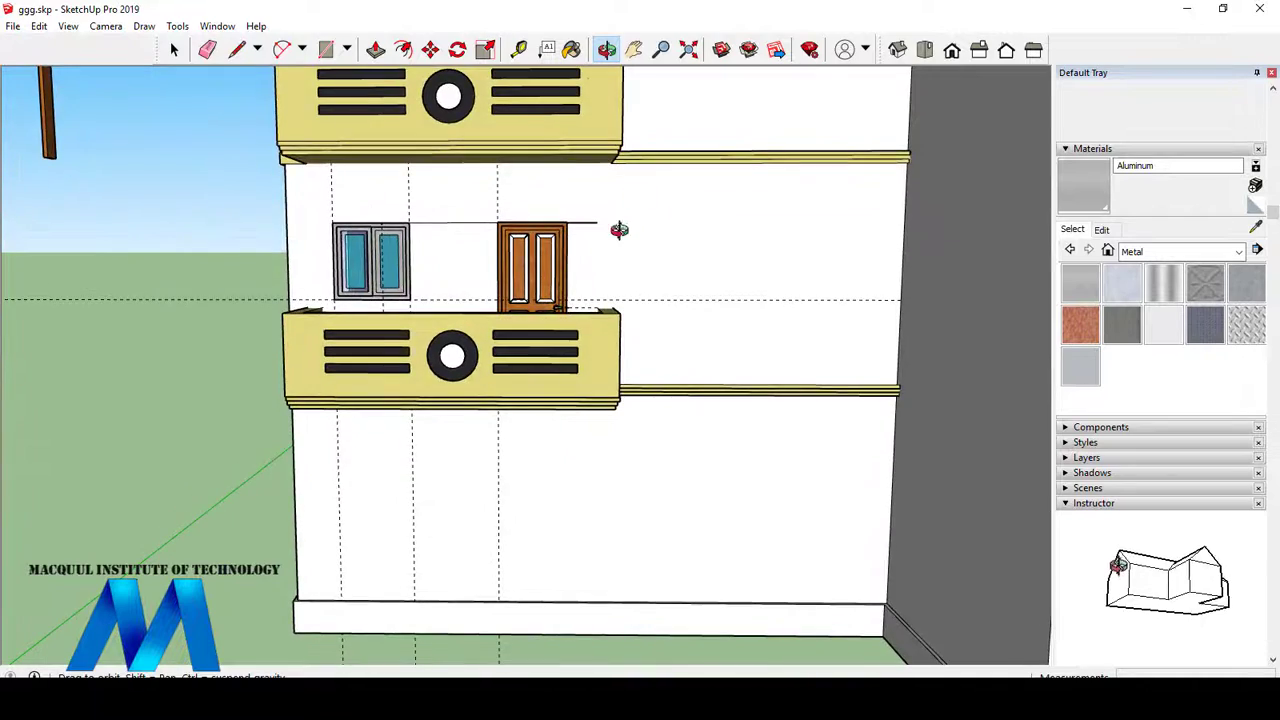
scroll(526, 262, up, 1)
scroll(535, 312, down, 5)
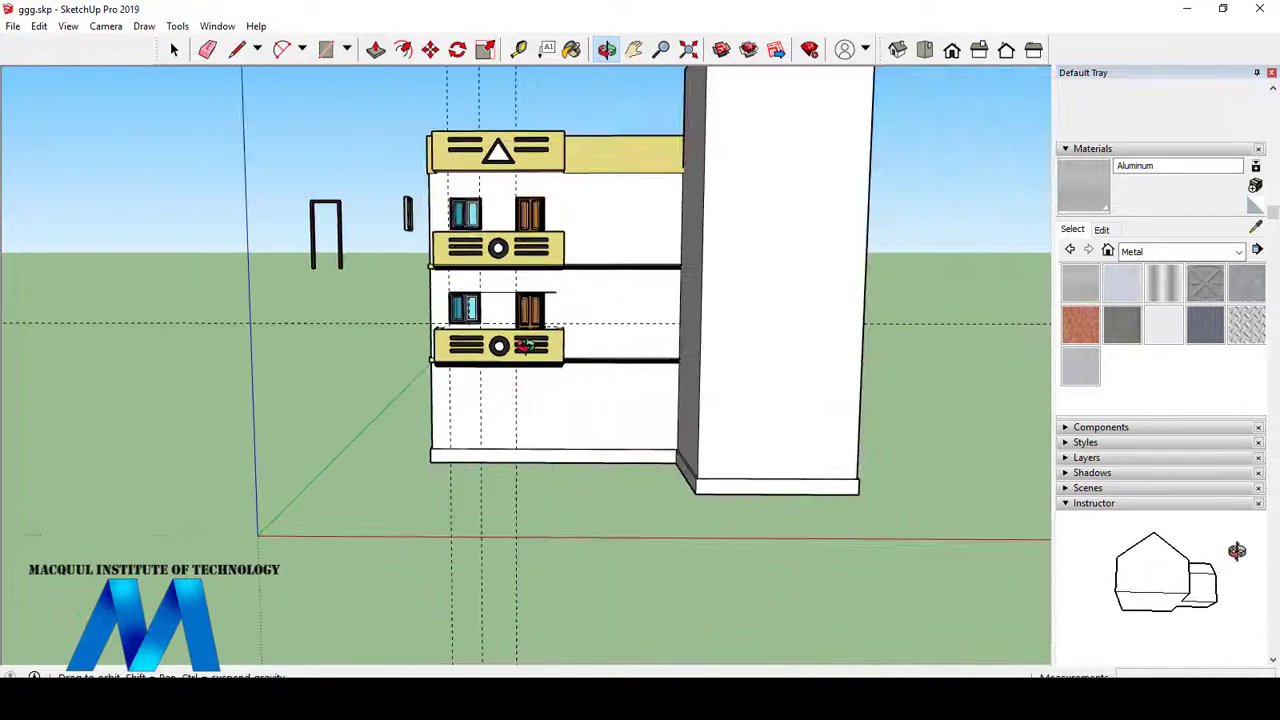
scroll(597, 189, up, 3)
scroll(569, 303, down, 3)
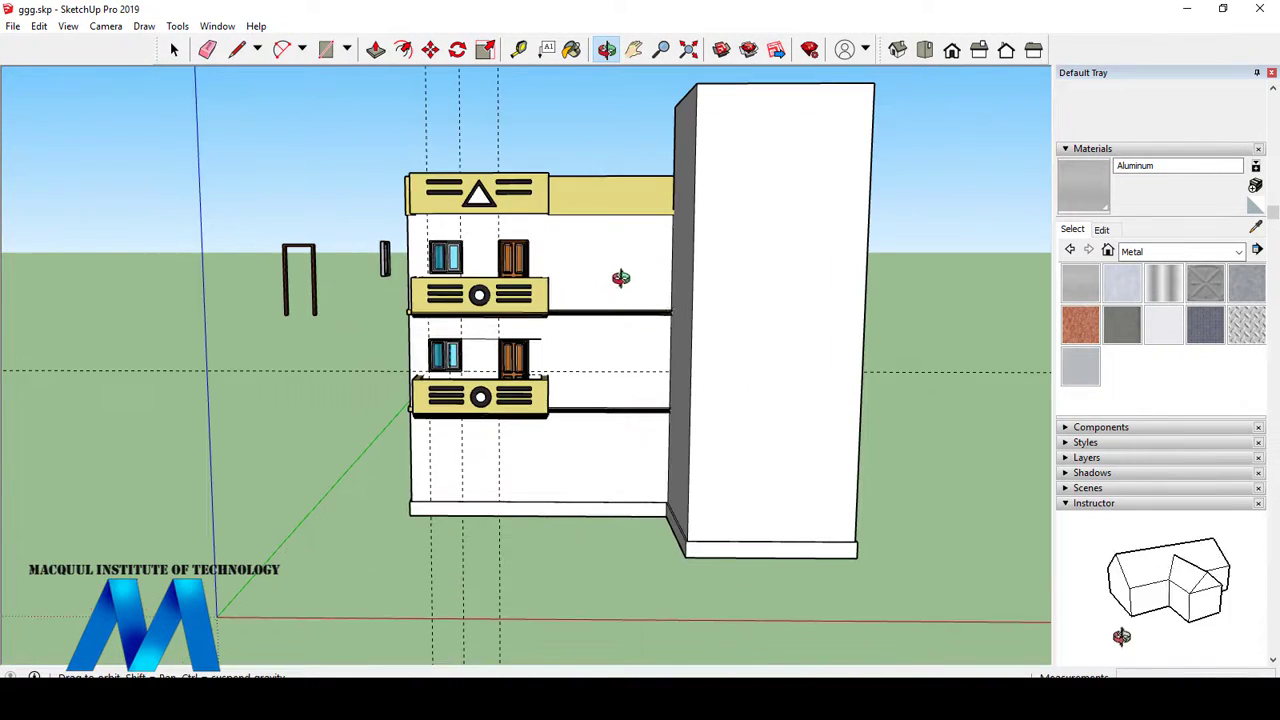
scroll(469, 213, up, 2)
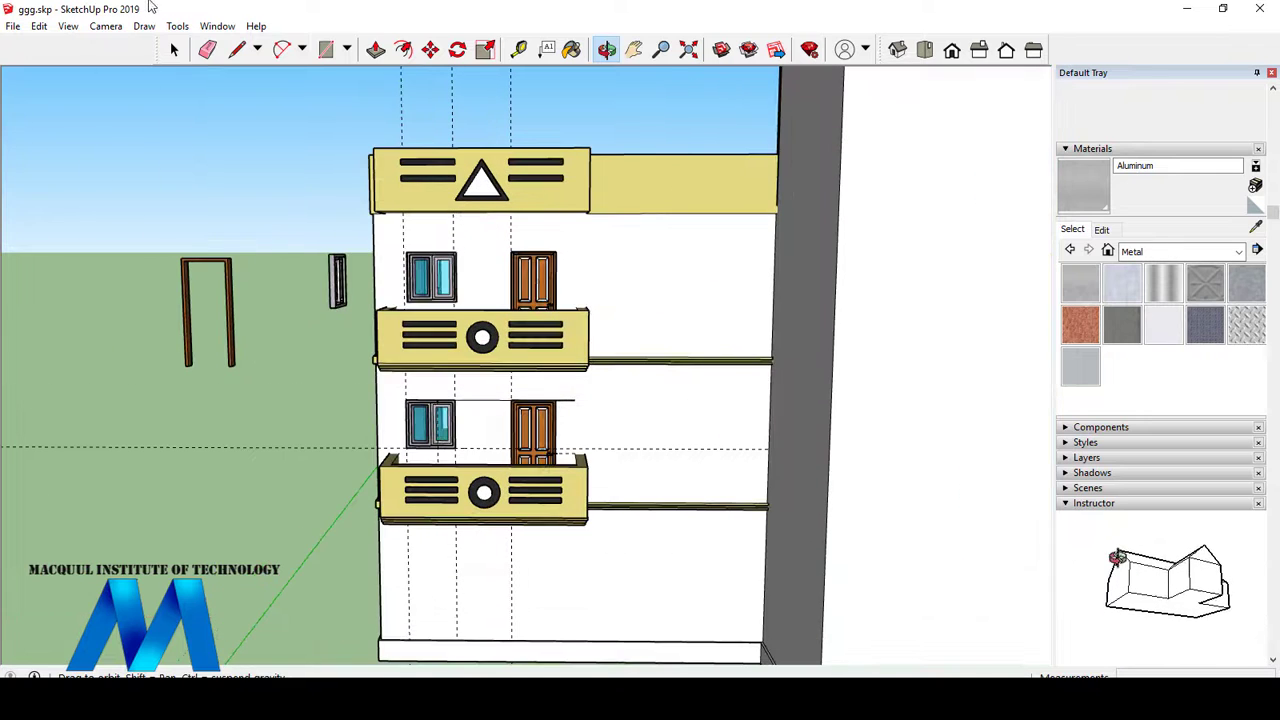
- Delete all guides from the model and check the facade
click(66, 28)
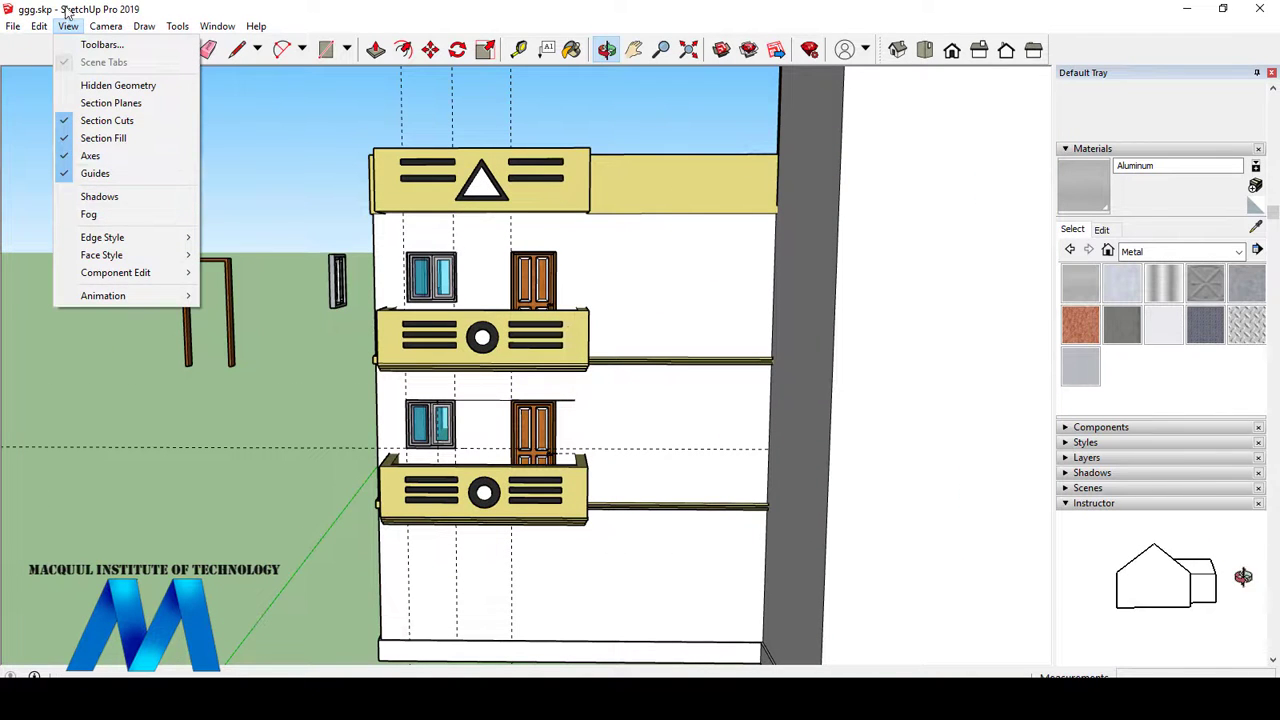
click(39, 26)
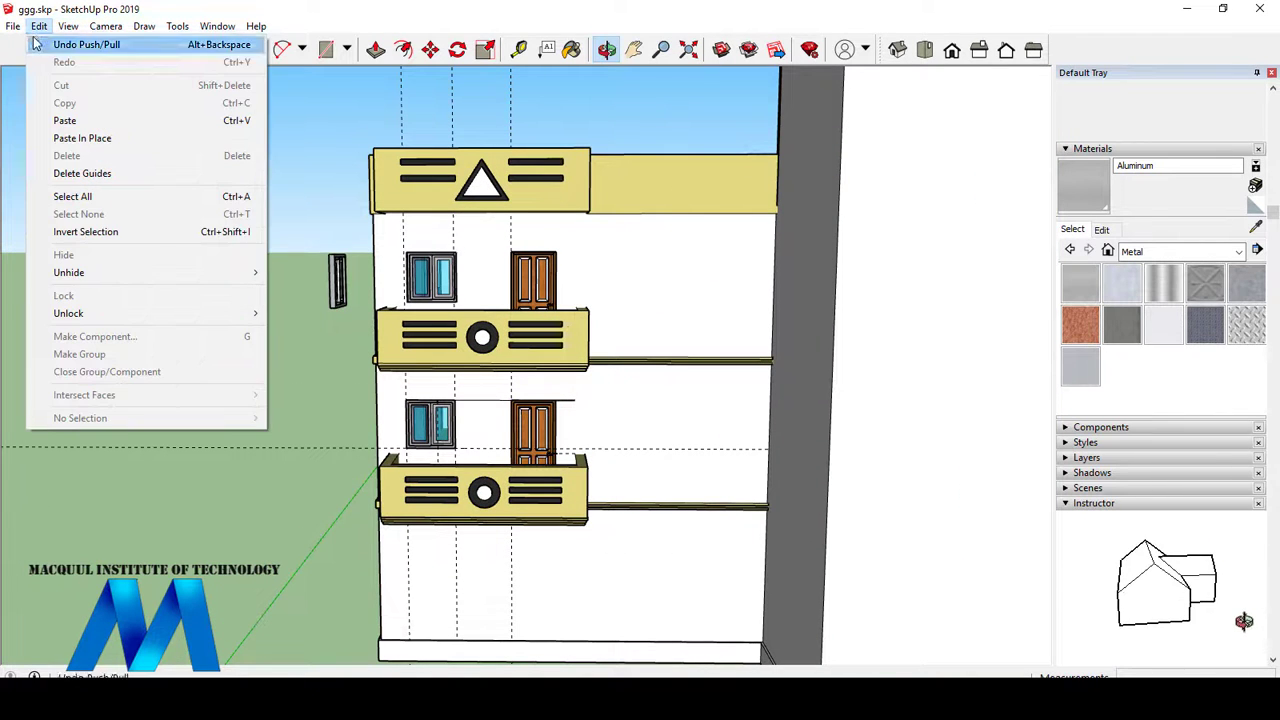
click(92, 173)
drag(543, 303, 602, 306)
scroll(657, 331, up, 3)
scroll(627, 308, down, 6)
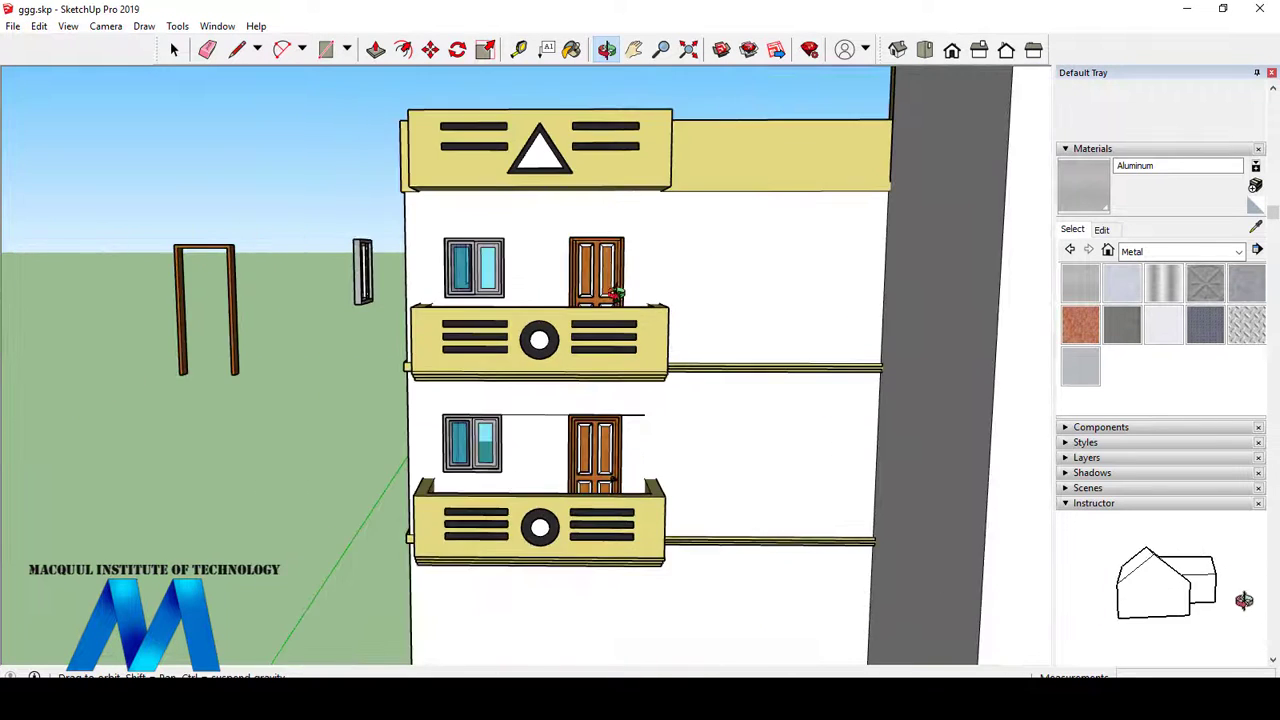
- Examine the upper- and middle-floor doors, windows and balconies across the facade, up close and from a distance
scroll(606, 355, up, 3)
scroll(630, 235, down, 1)
scroll(625, 250, up, 6)
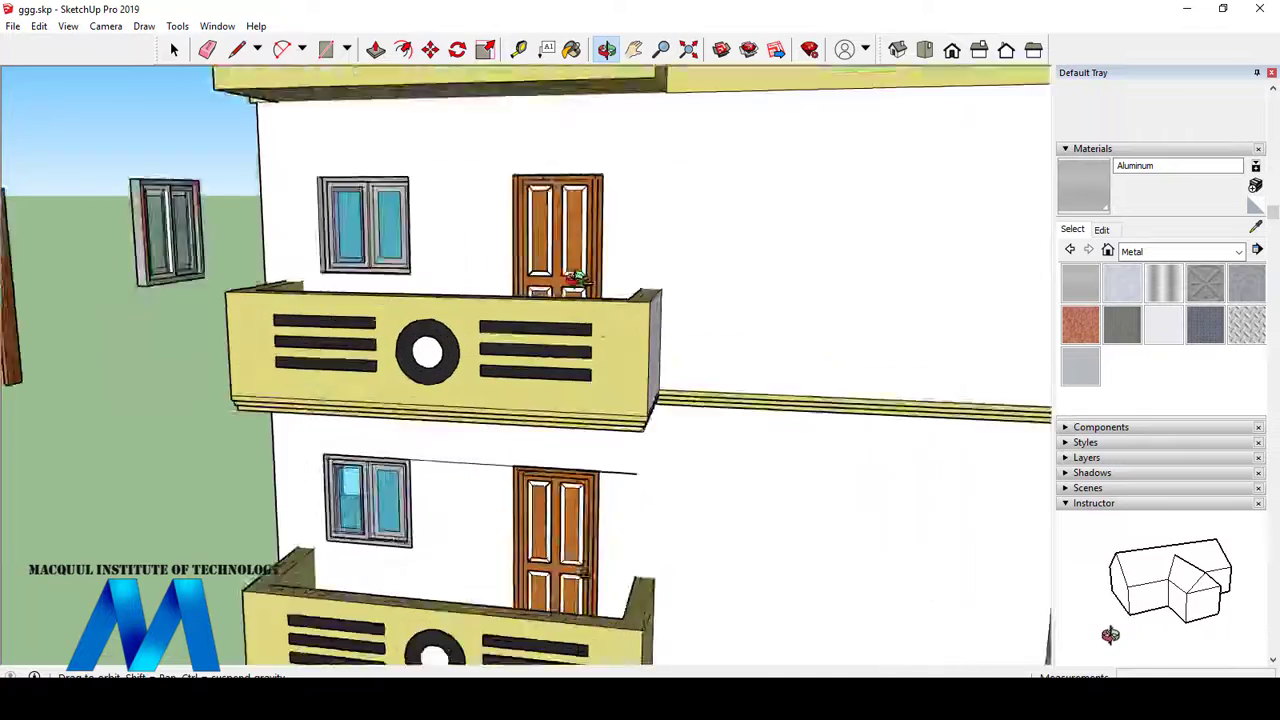
scroll(620, 268, down, 10)
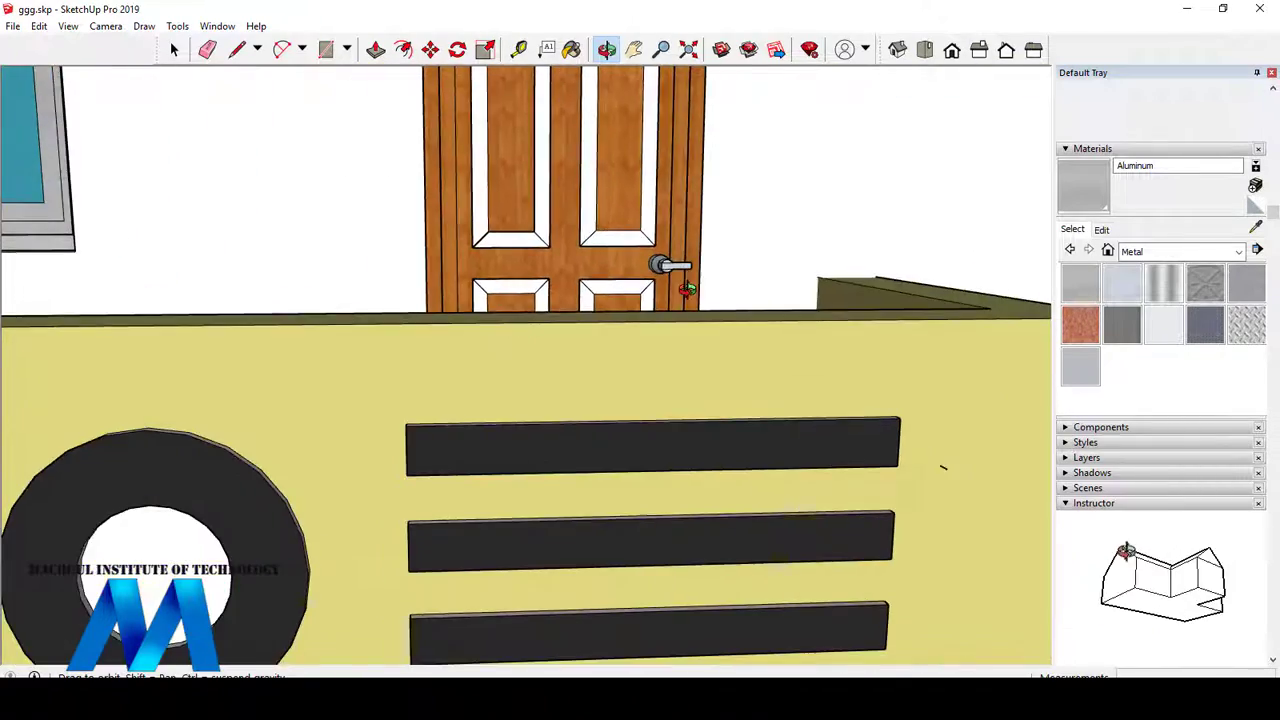
scroll(662, 300, down, 5)
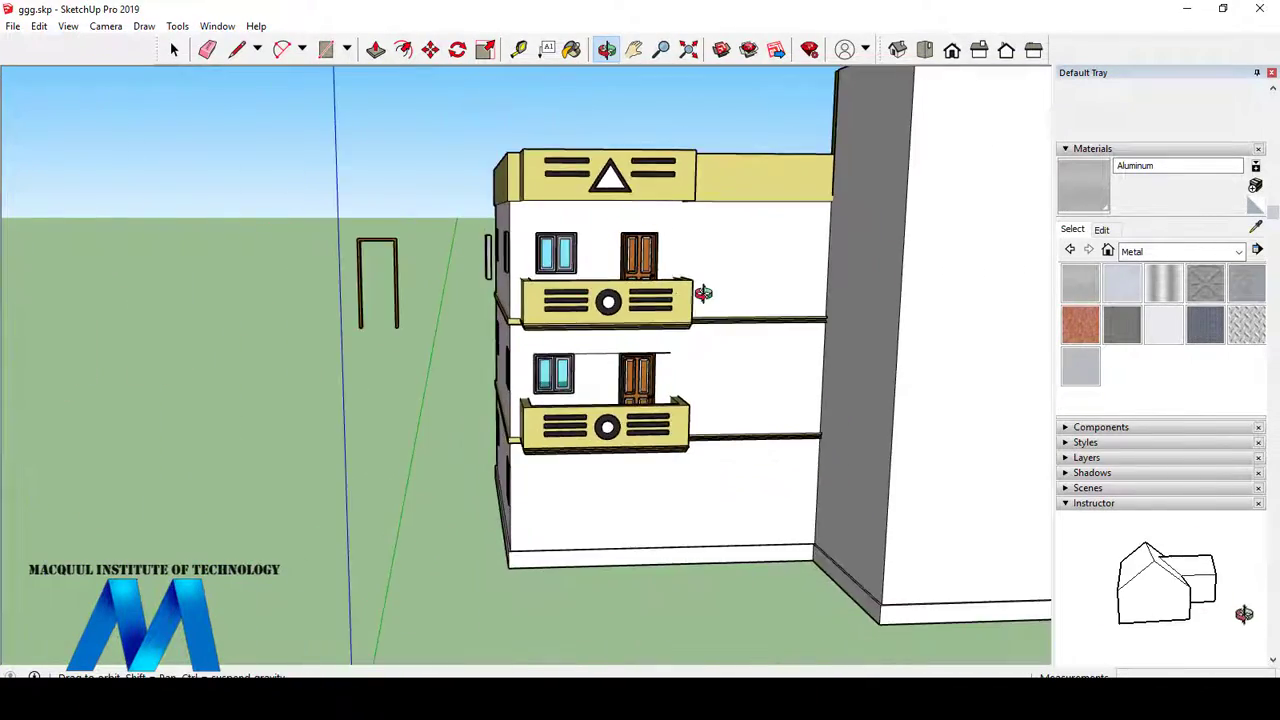
scroll(749, 274, up, 5)
scroll(625, 262, down, 6)
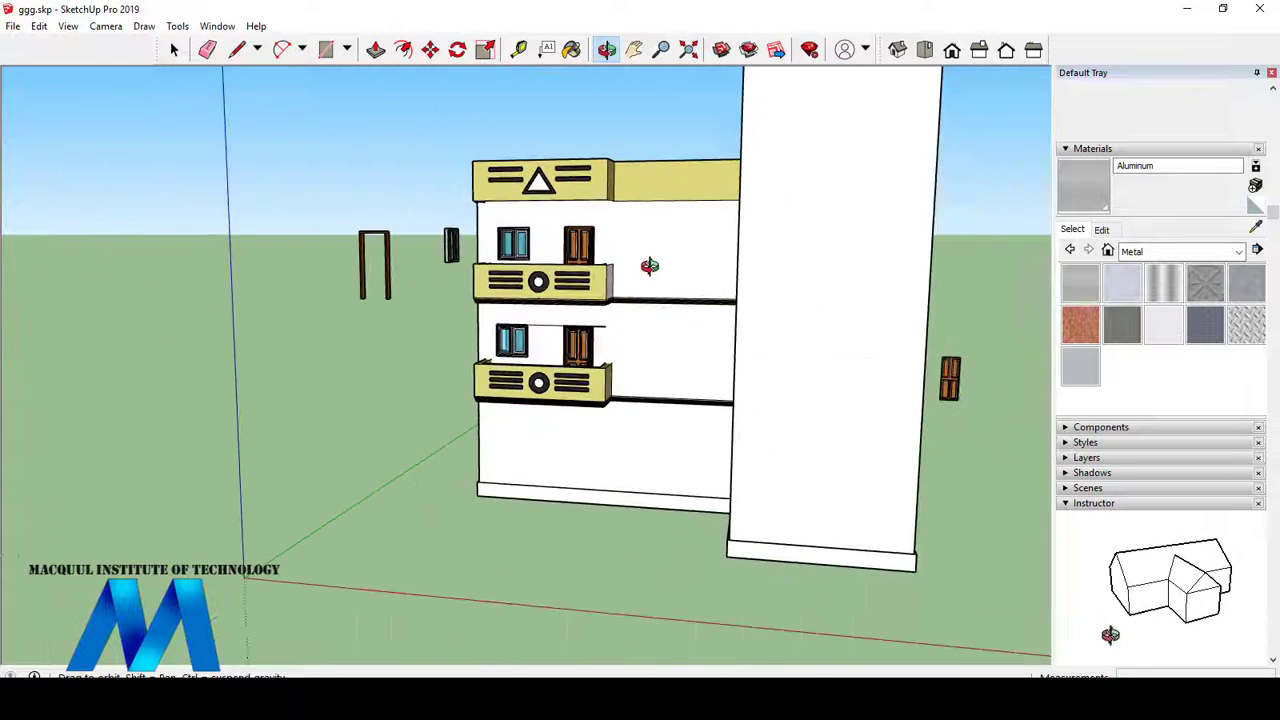
scroll(651, 331, up, 1)
- Place two vertical guides on the blank side wall with Tape Measure, one near the outer corner and another 1 m further in
drag(666, 335, 511, 298)
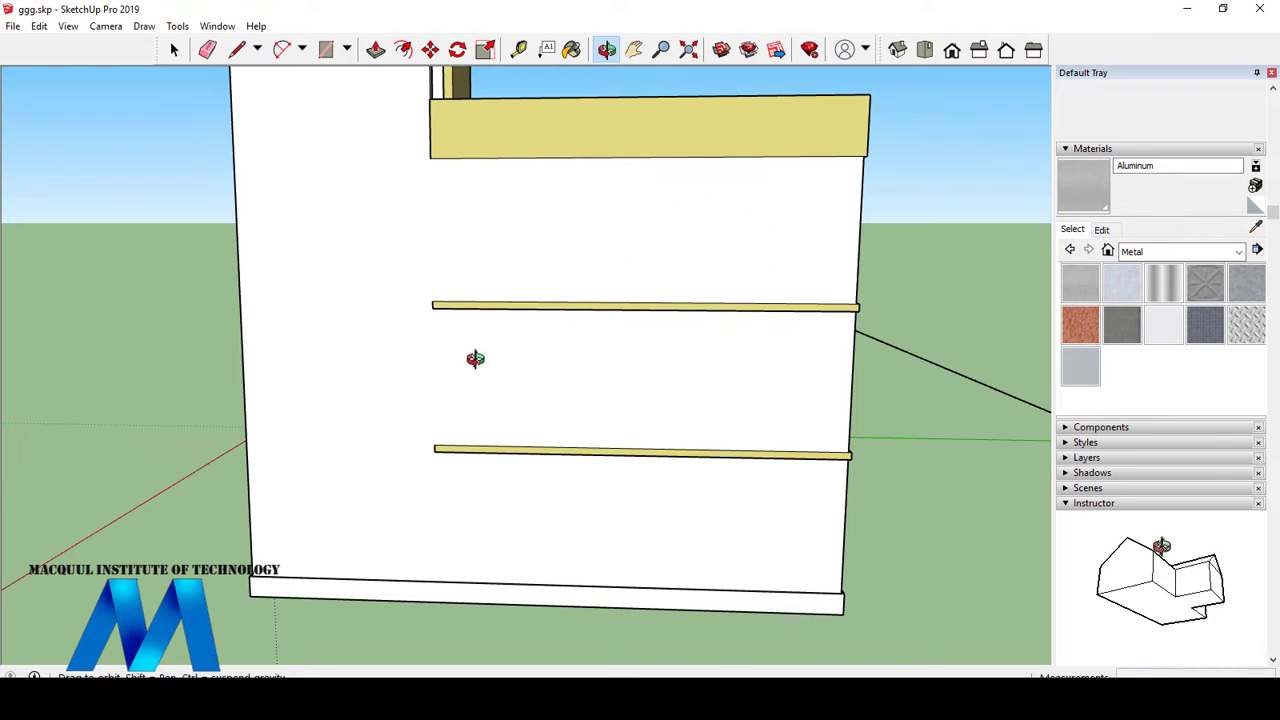
drag(475, 358, 489, 321)
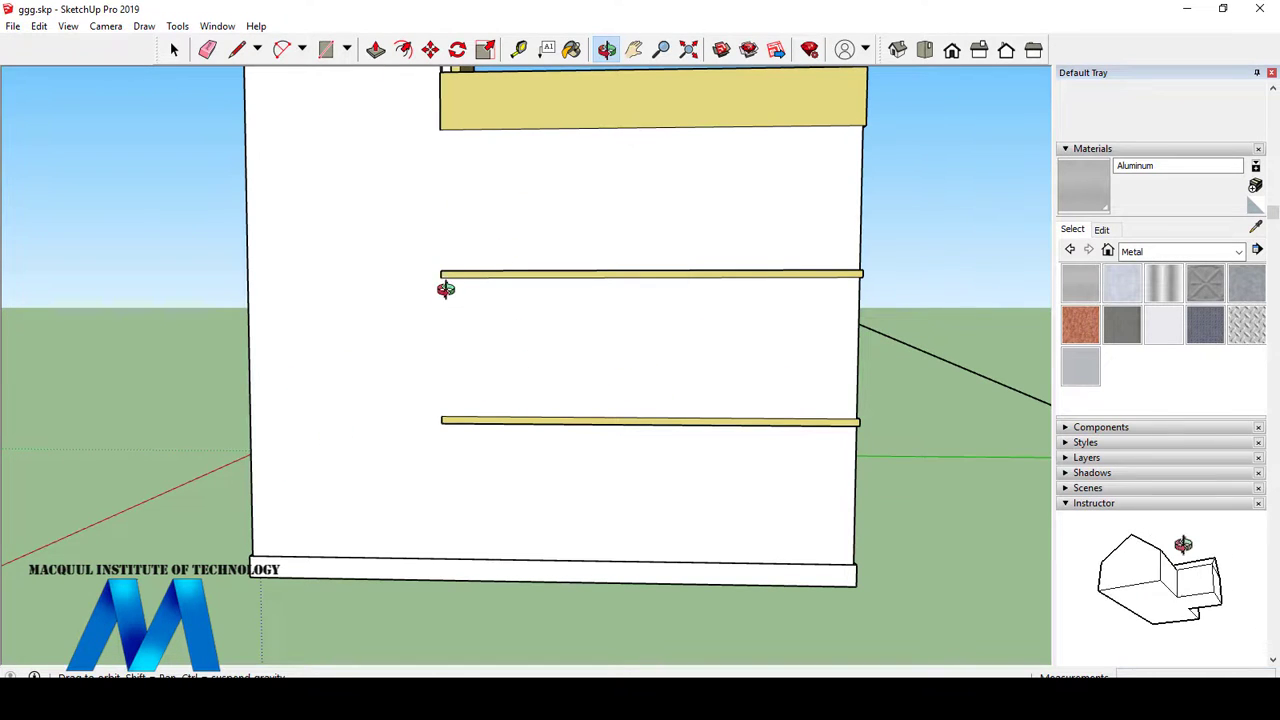
drag(618, 104, 558, 349)
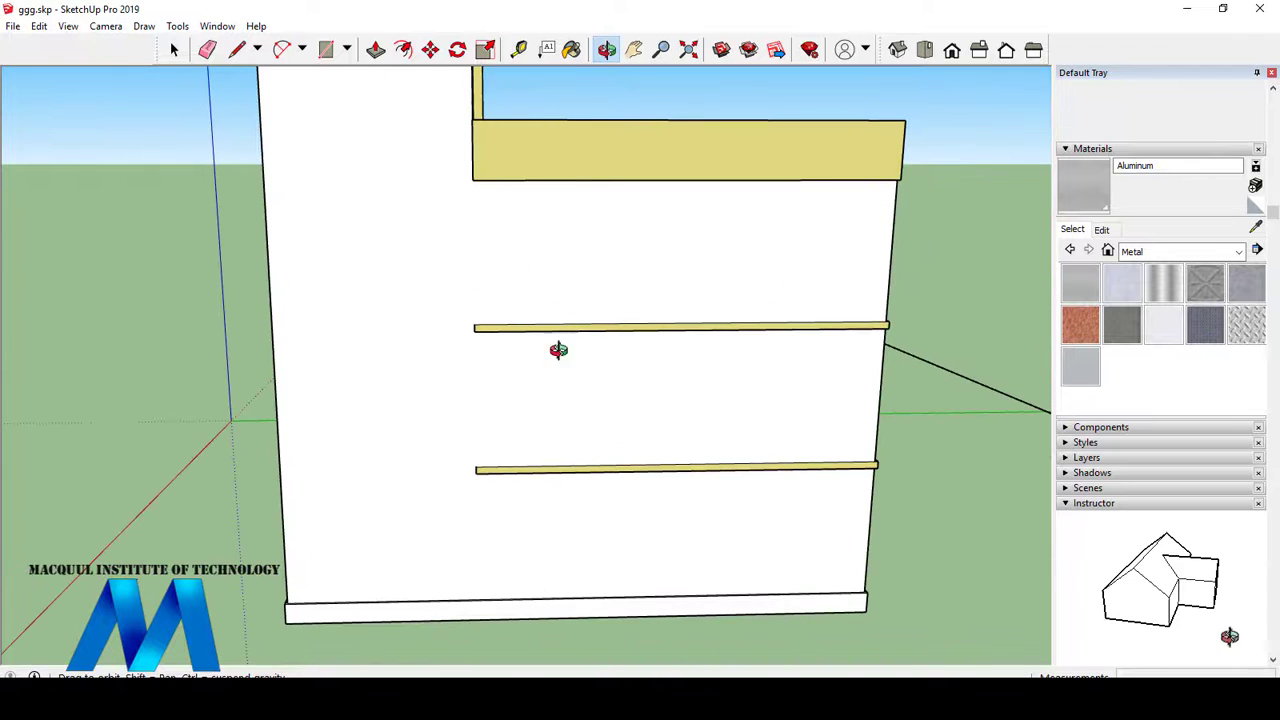
drag(538, 375, 494, 394)
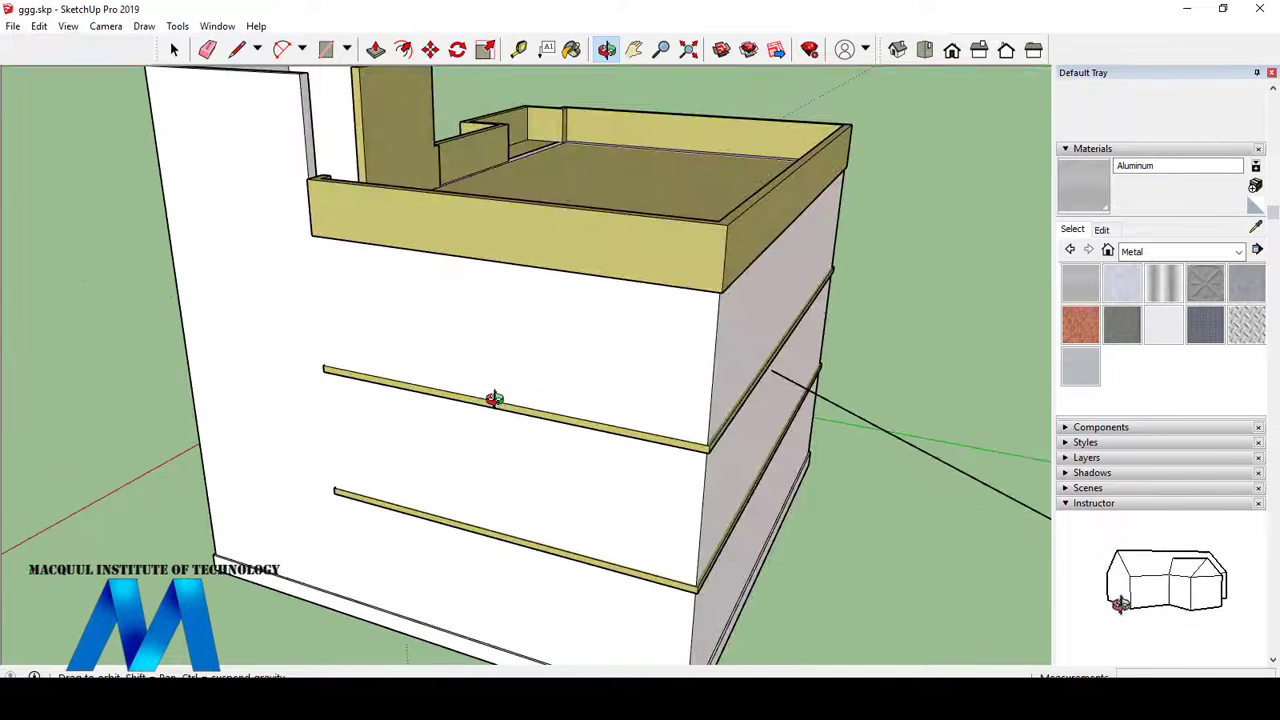
scroll(483, 397, up, 8)
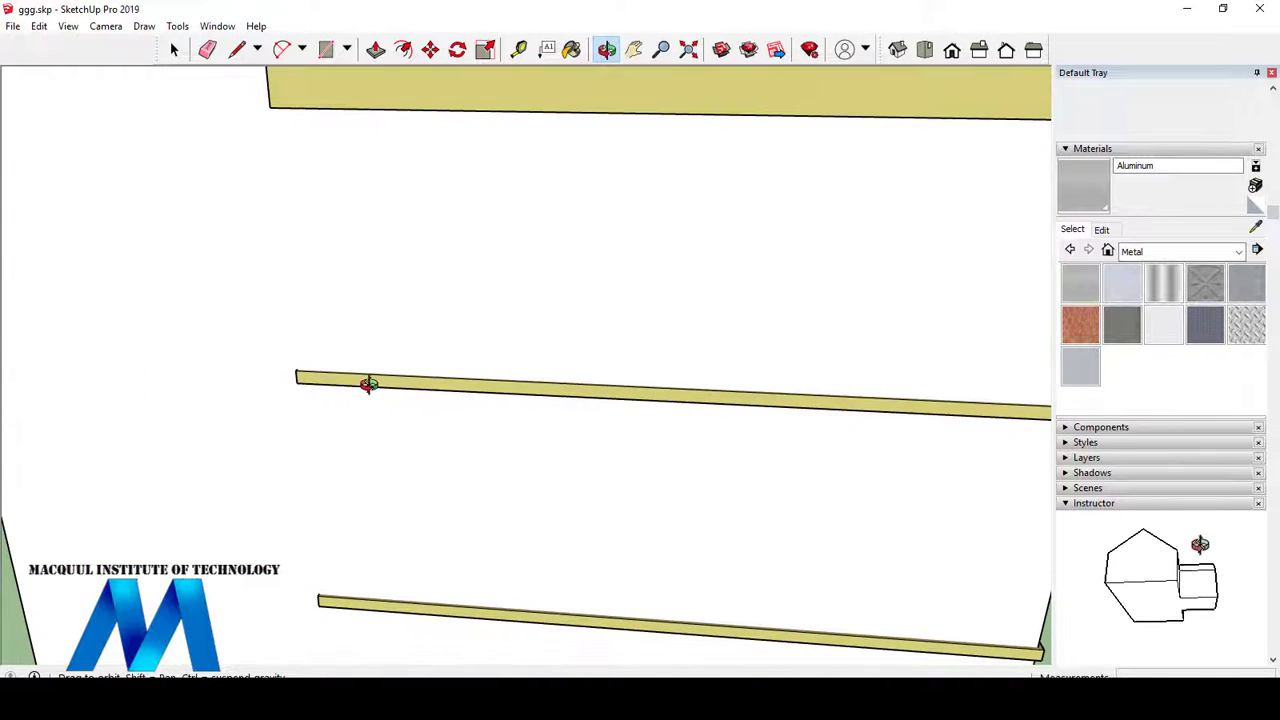
drag(369, 385, 407, 304)
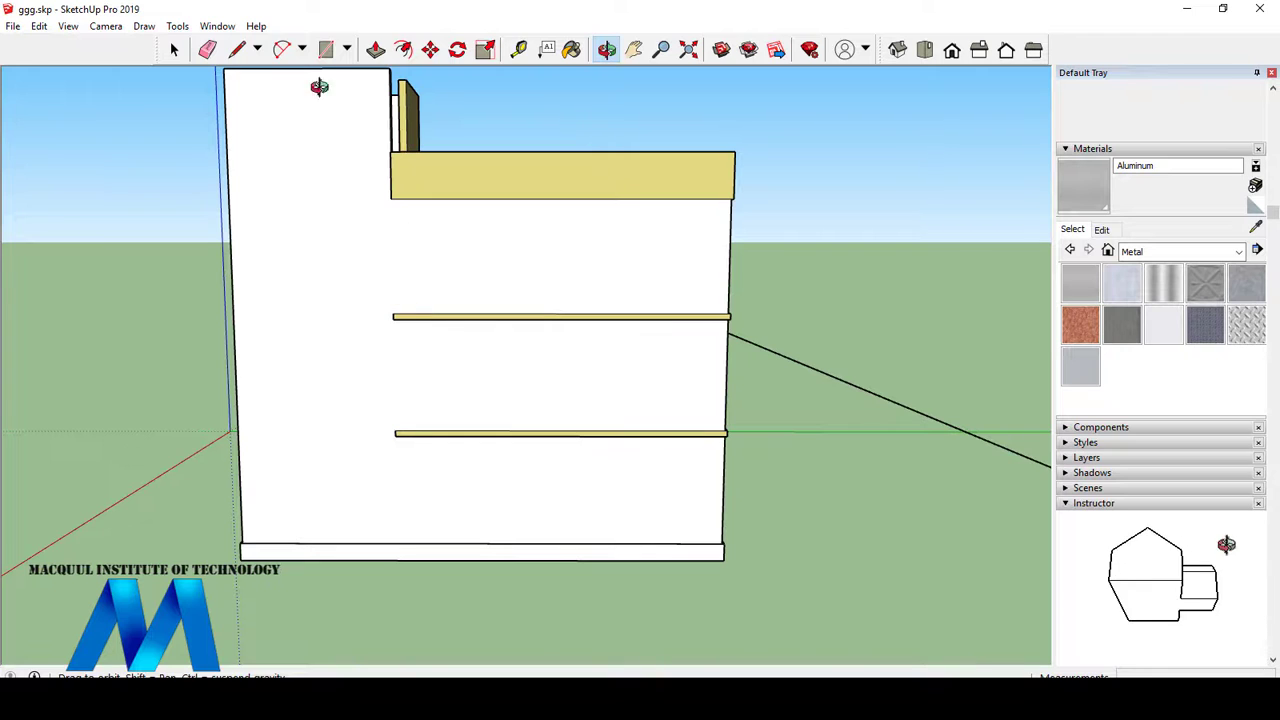
click(519, 49)
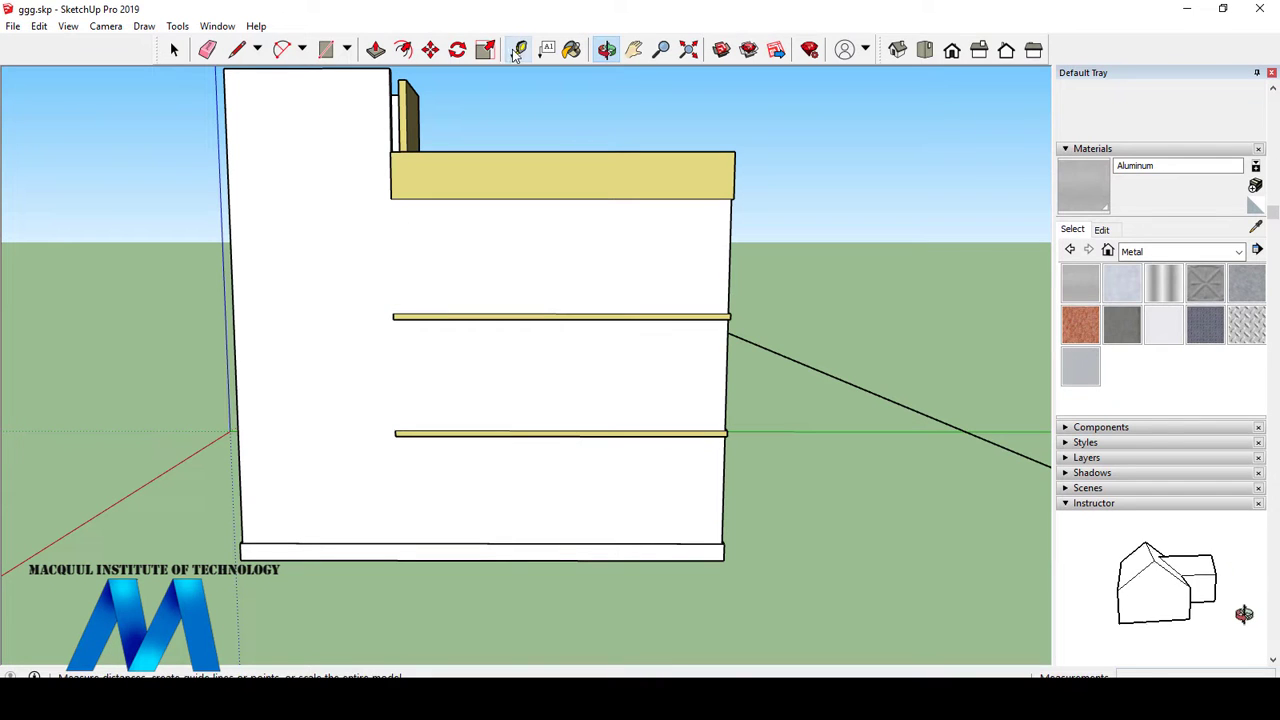
click(723, 480)
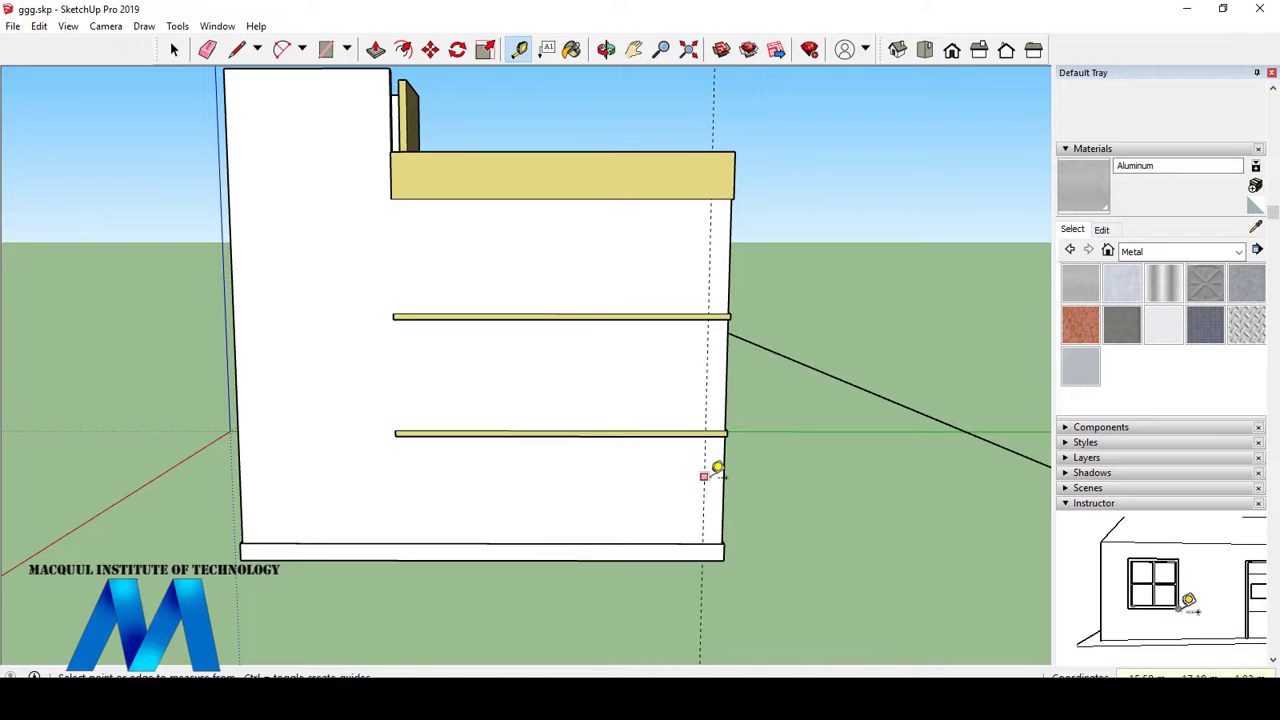
click(704, 477)
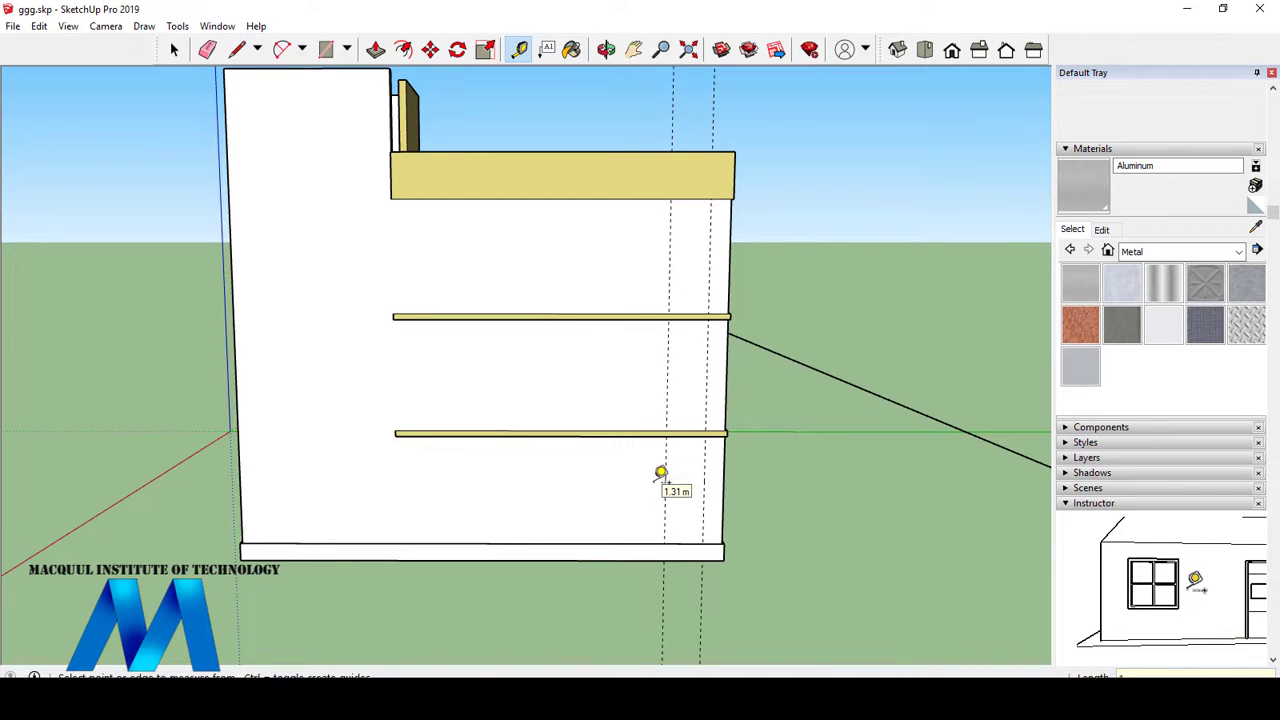
- Place a horizontal guide on the side wall's ground floor, measured up from the top edge of the plinth
click(684, 557)
scroll(686, 550, up, 6)
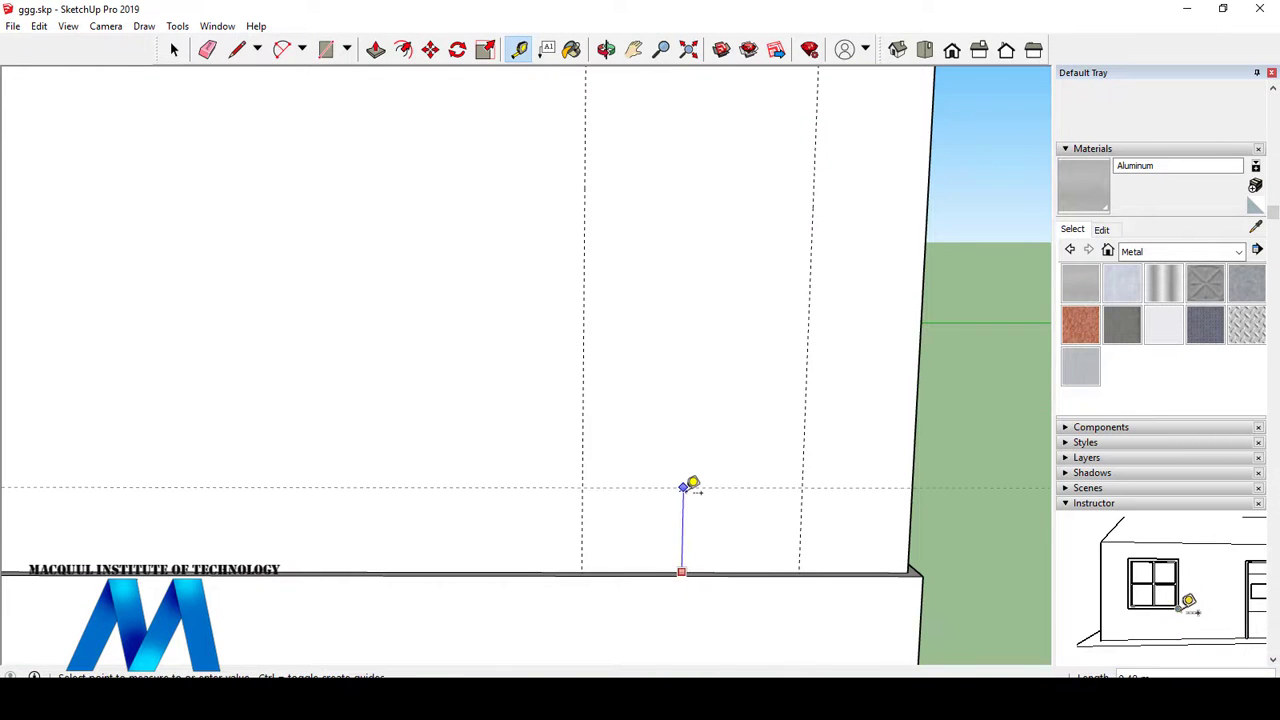
key(Return)
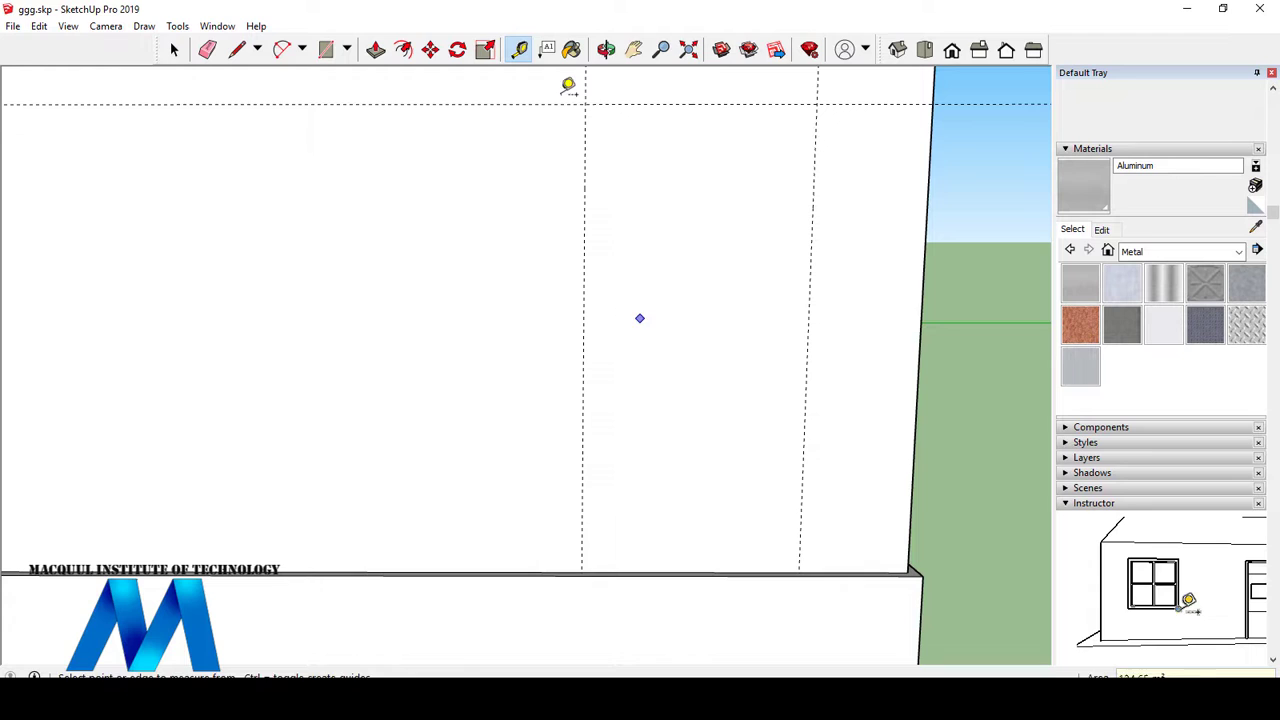
click(654, 103)
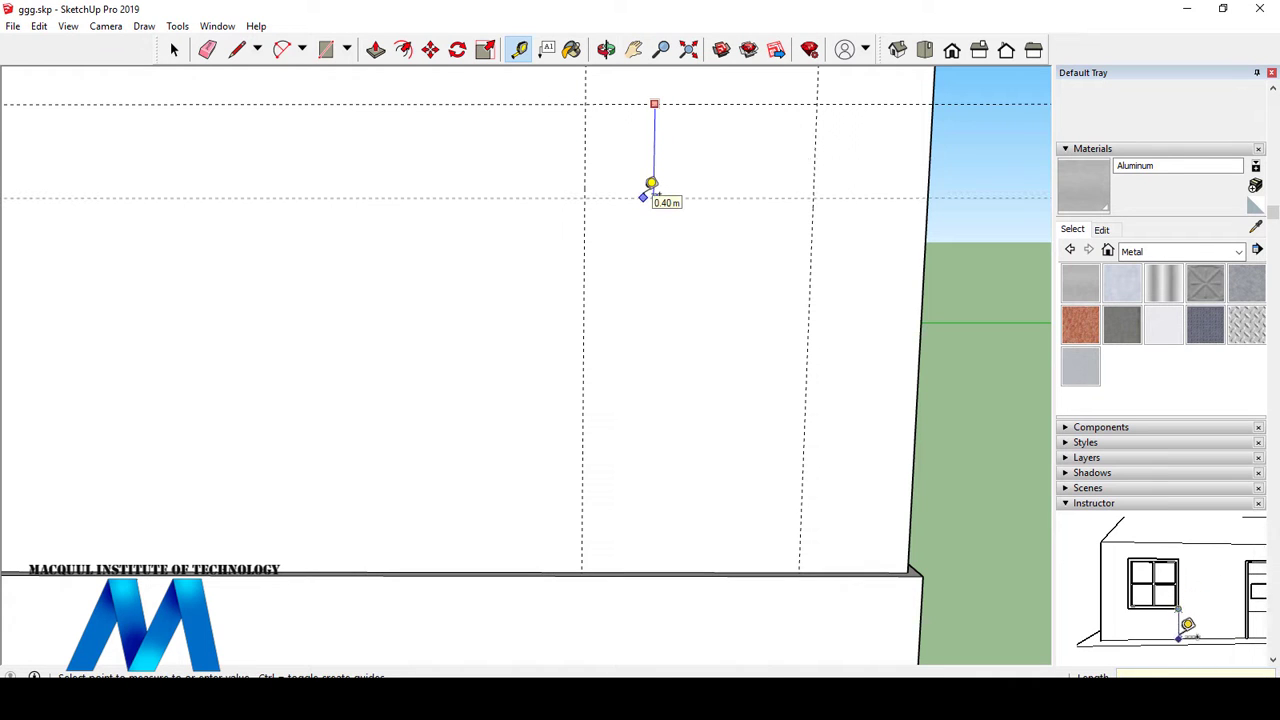
key(Return)
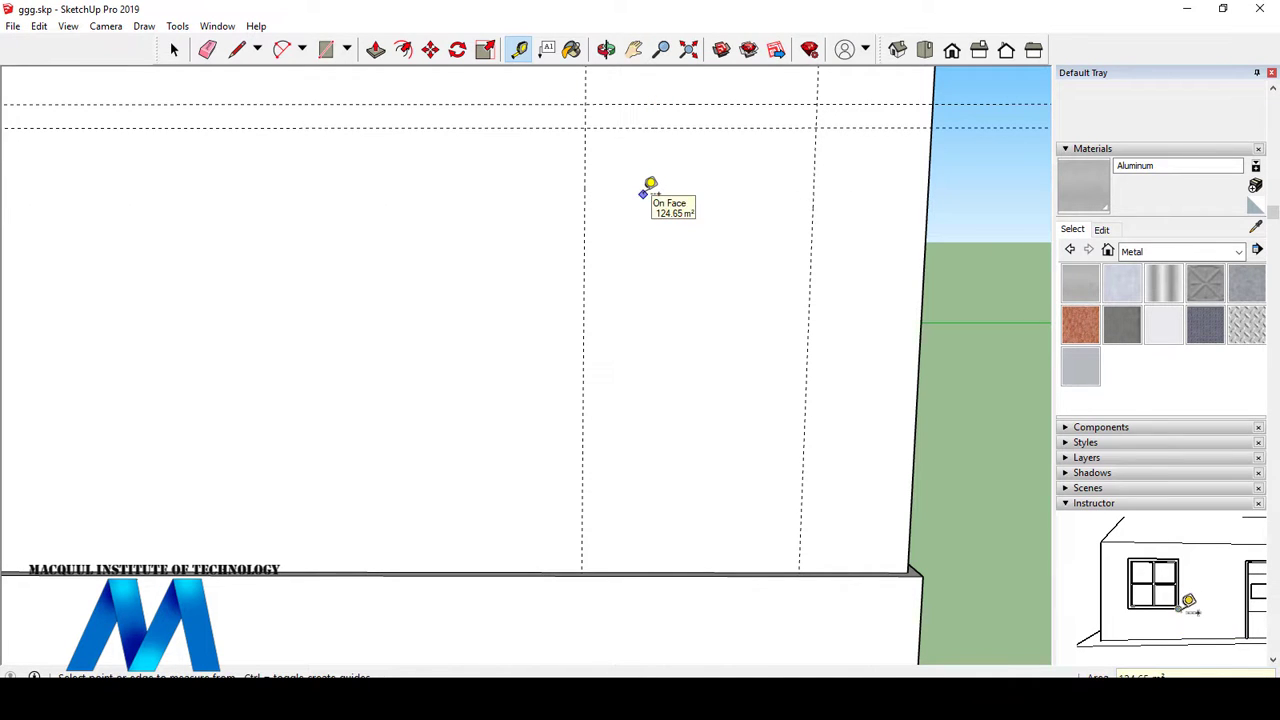
key(ctrl+z)
- Place a second horizontal guide 1 m below the first one on the side wall's ground floor
click(722, 103)
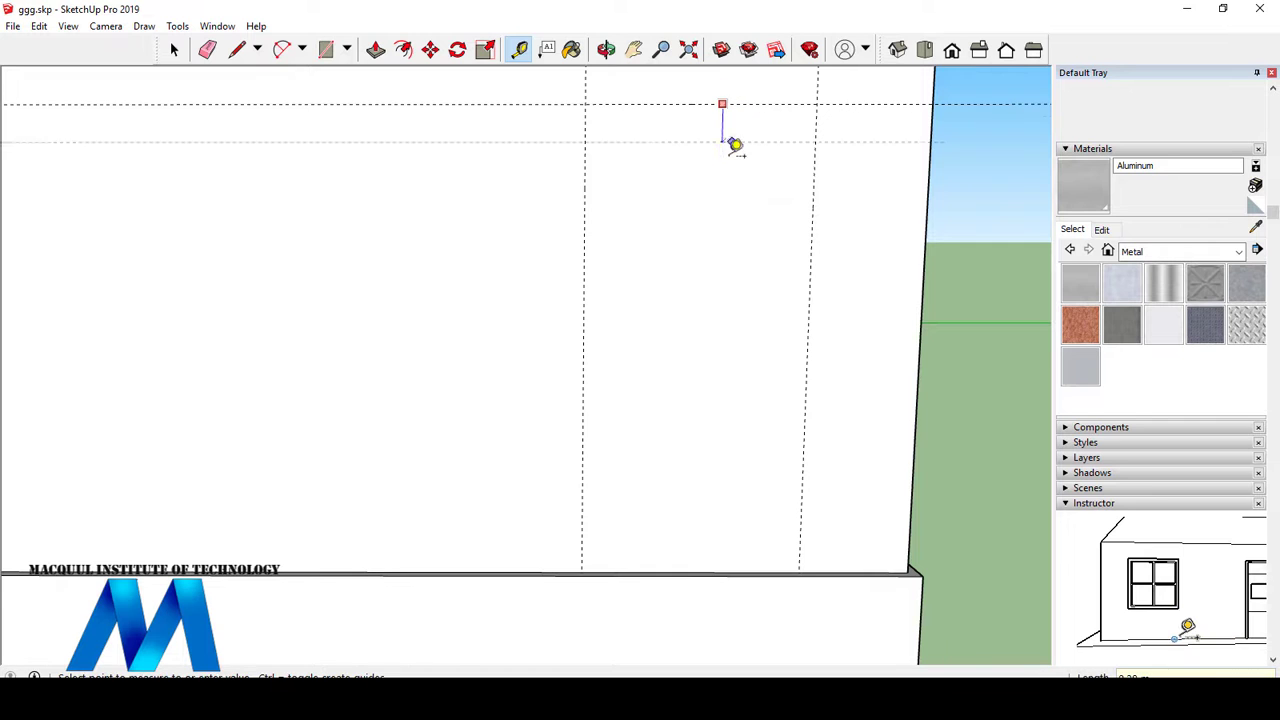
click(722, 168)
scroll(690, 185, down, 5)
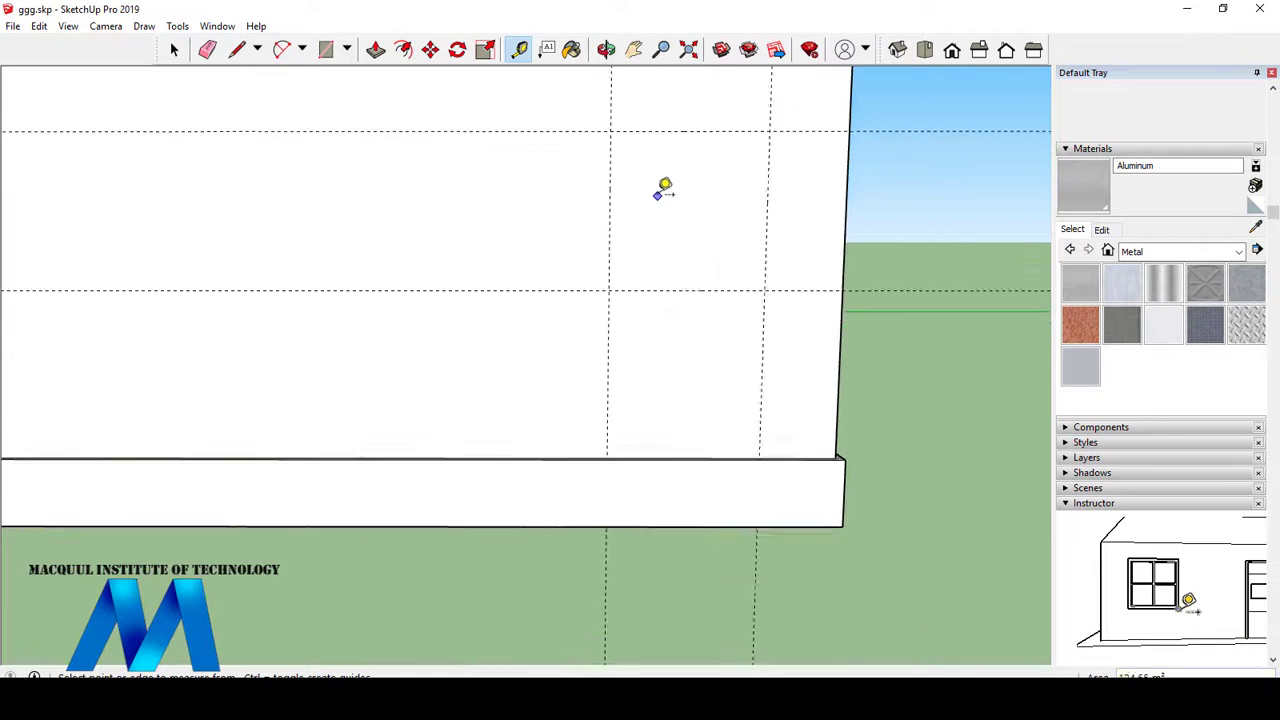
- Draw a 1 m by 1 m rectangle between the four guide intersections on the side wall's ground floor
scroll(620, 225, down, 2)
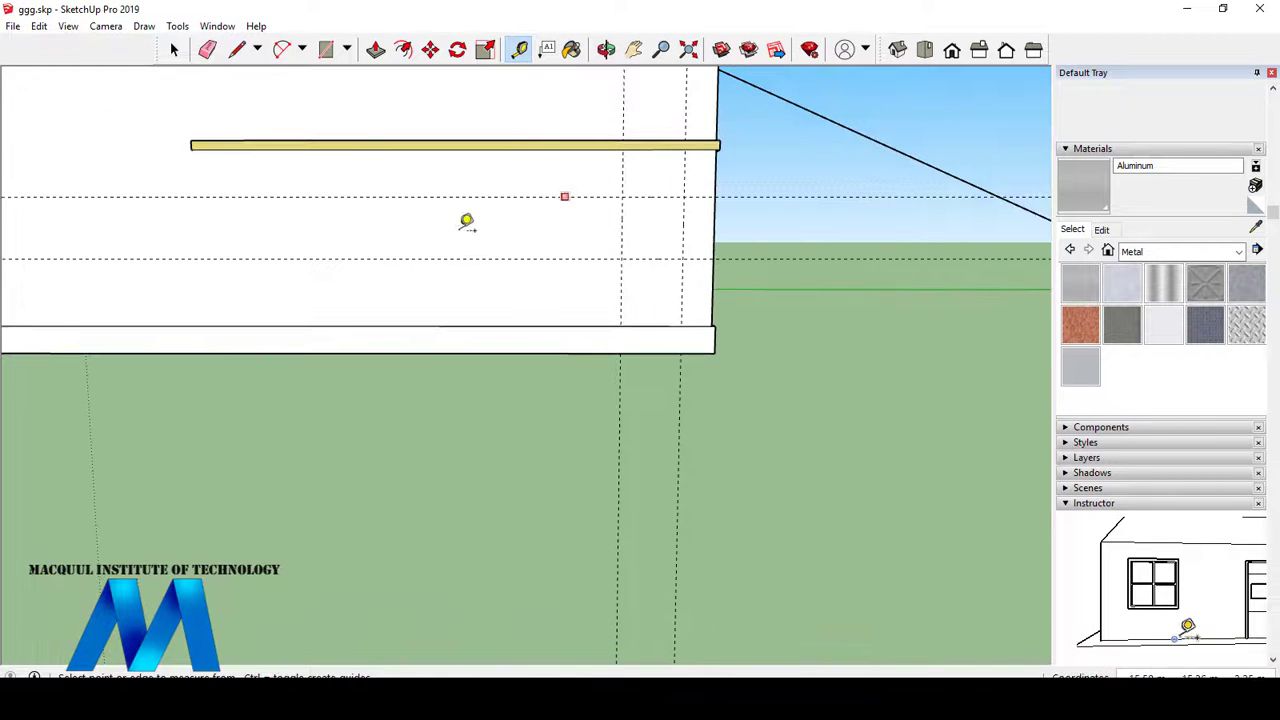
scroll(510, 240, down, 1)
scroll(497, 231, down, 2)
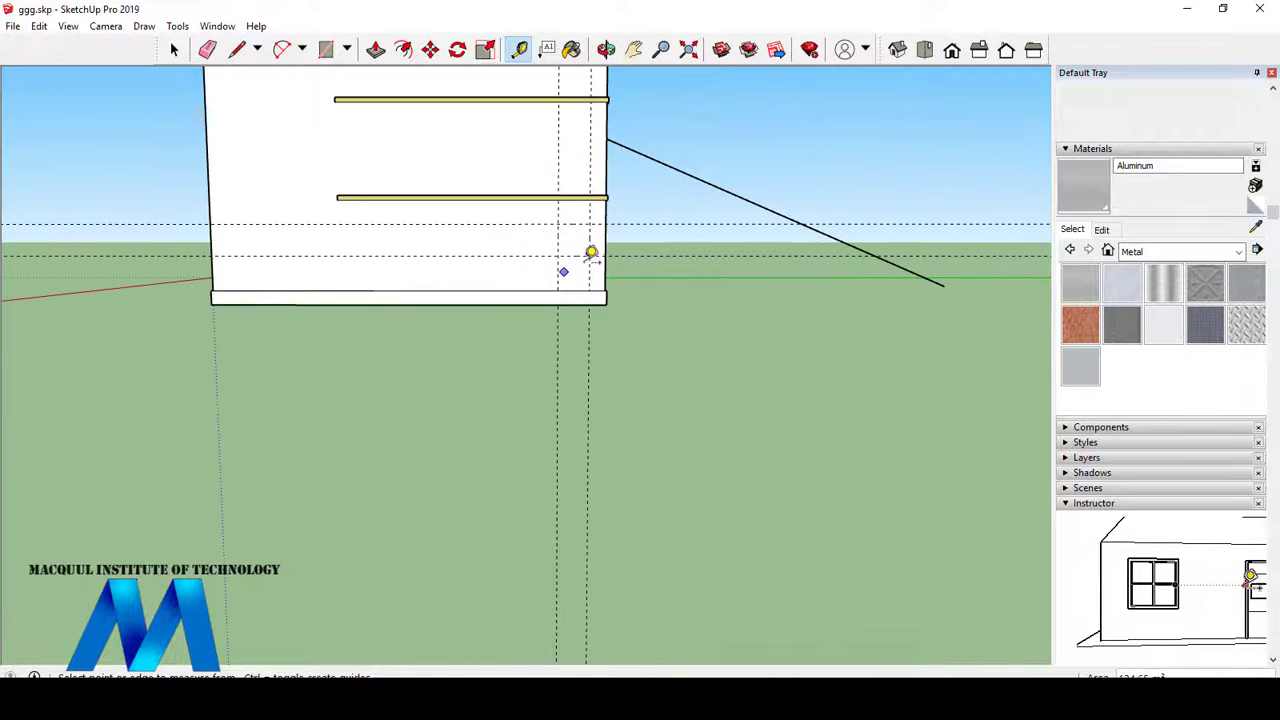
scroll(605, 232, up, 3)
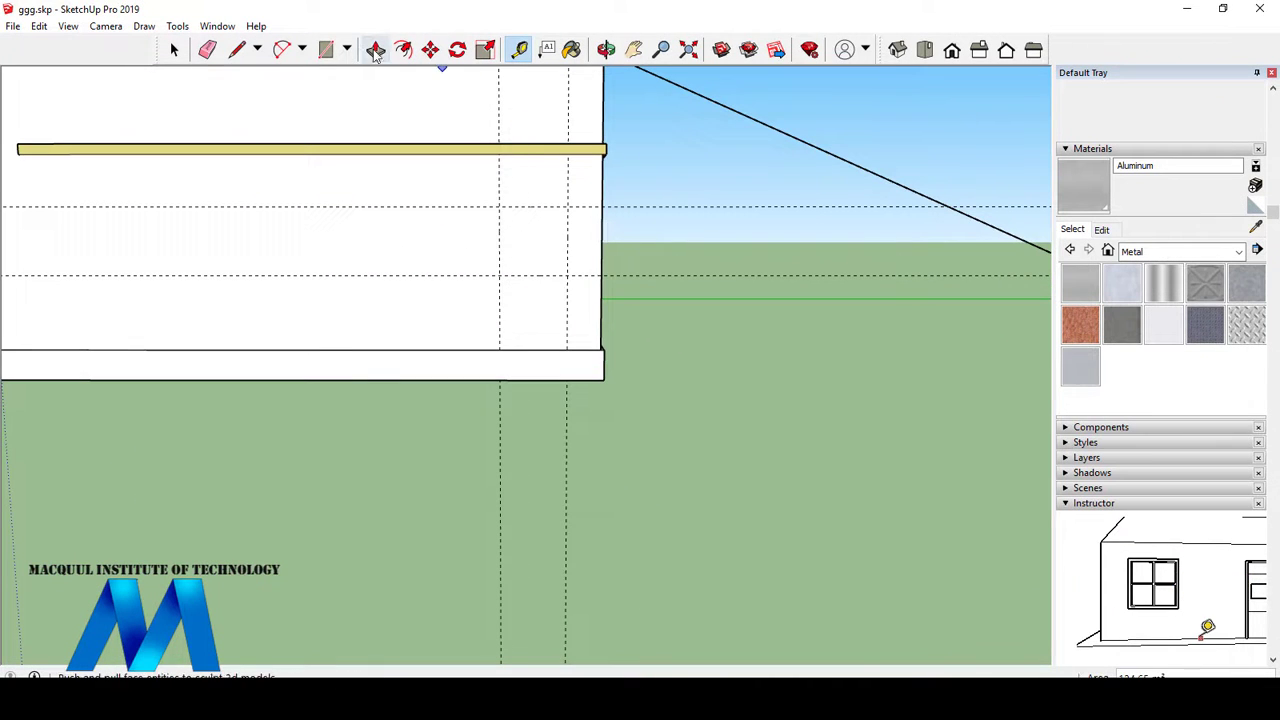
scroll(486, 163, down, 3)
scroll(500, 204, up, 3)
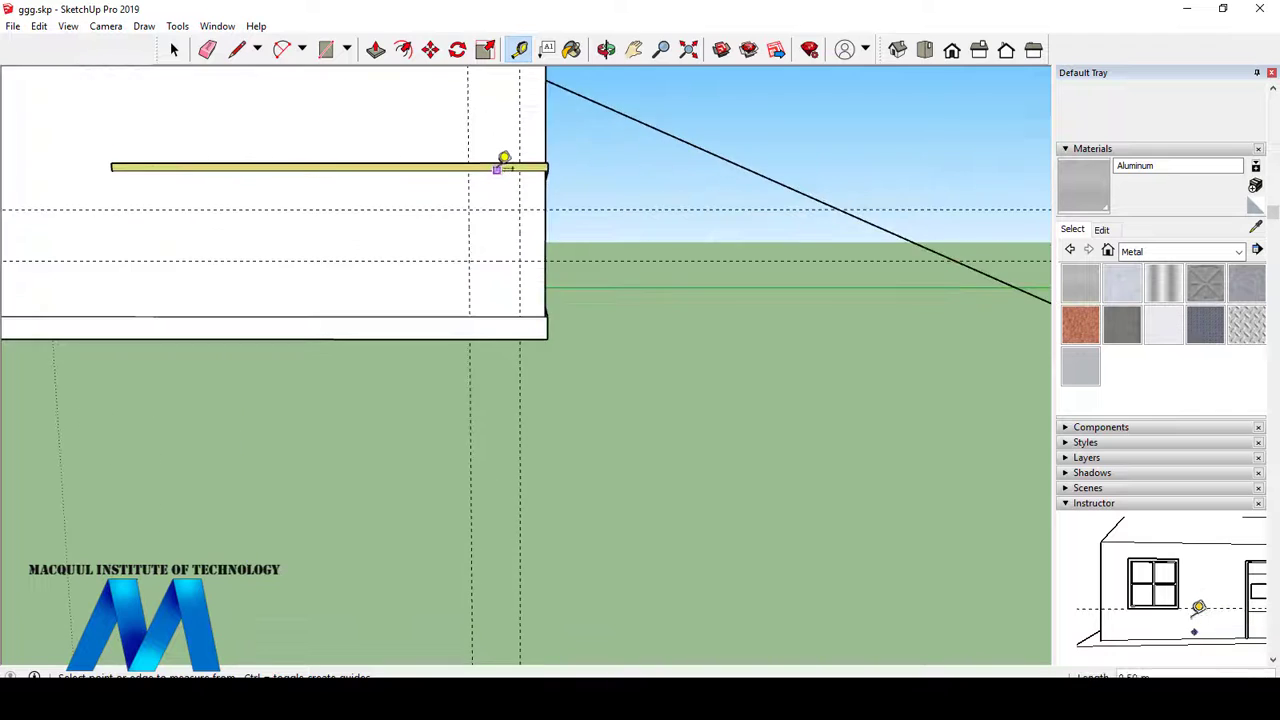
click(327, 49)
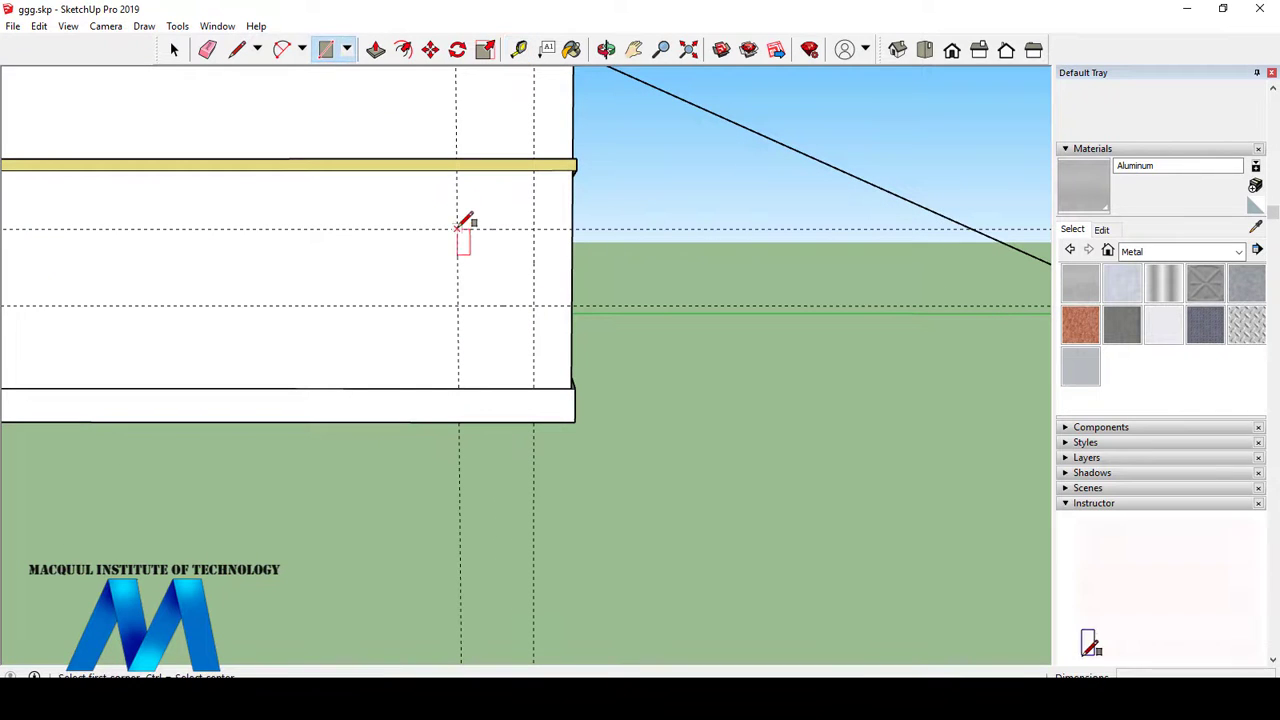
click(457, 229)
click(534, 305)
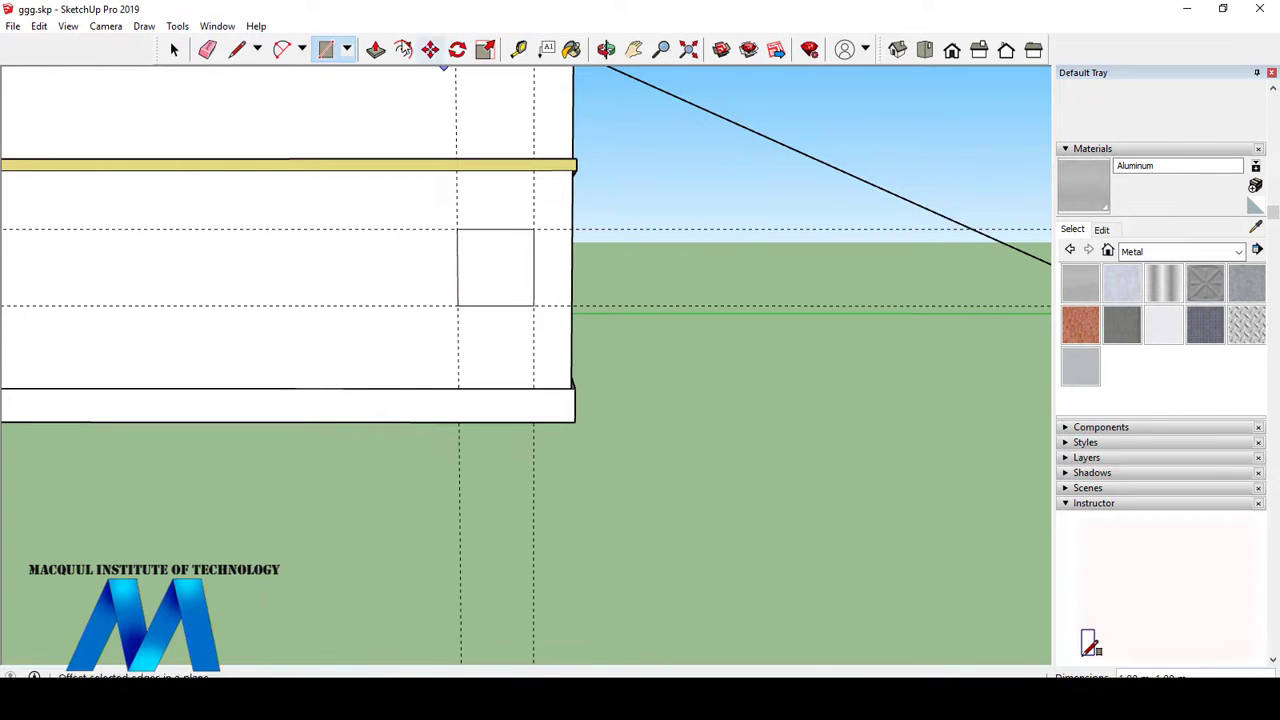
- Push the square wall face inward 0.25 m with Push/Pull to form the window opening
click(375, 55)
scroll(488, 290, up, 2)
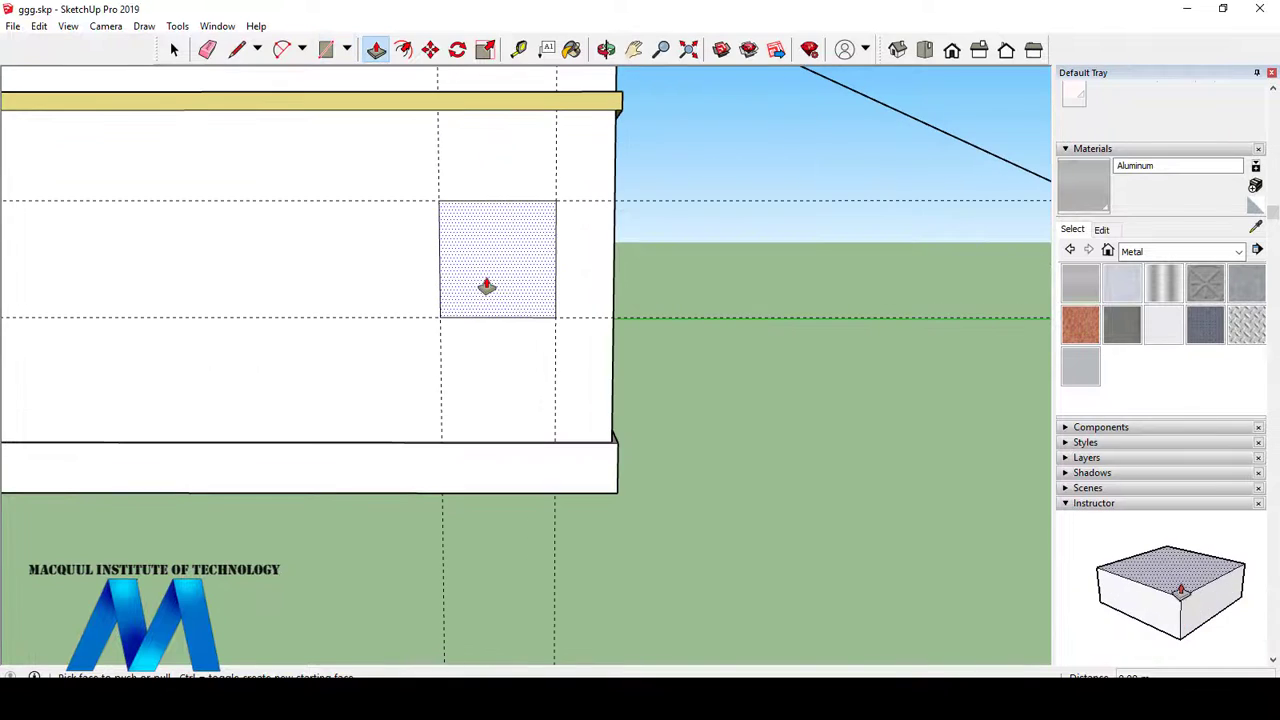
click(505, 227)
scroll(489, 349, down, 6)
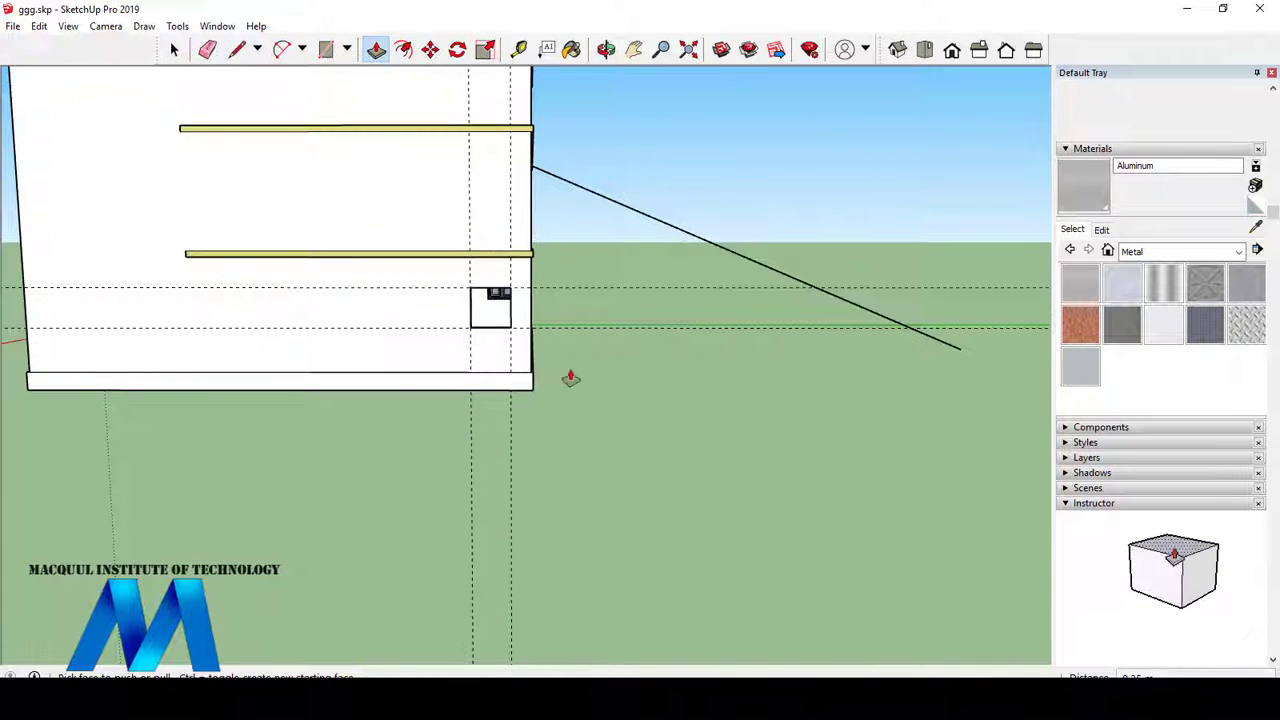
- Move the spare window from beside the balcony facade toward the new opening in the side wall
scroll(667, 377, down, 3)
scroll(798, 373, up, 3)
scroll(766, 376, down, 4)
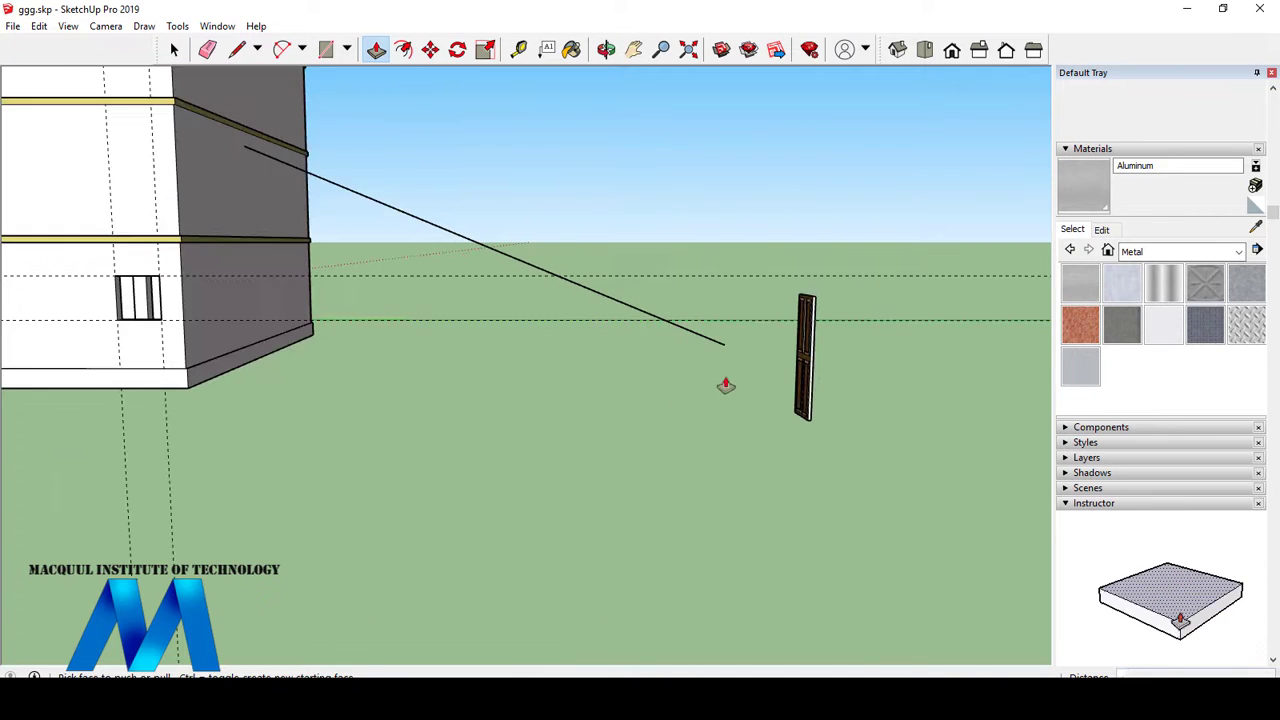
scroll(190, 166, up, 5)
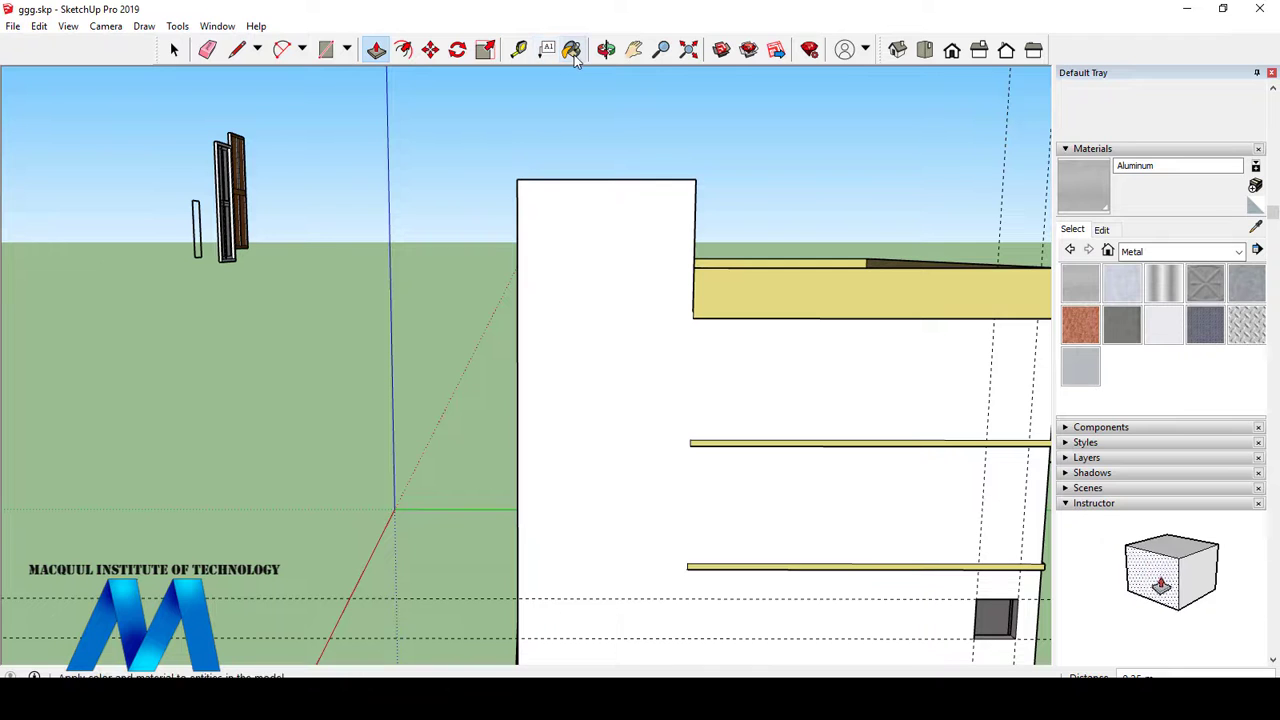
drag(501, 259, 762, 285)
click(429, 50)
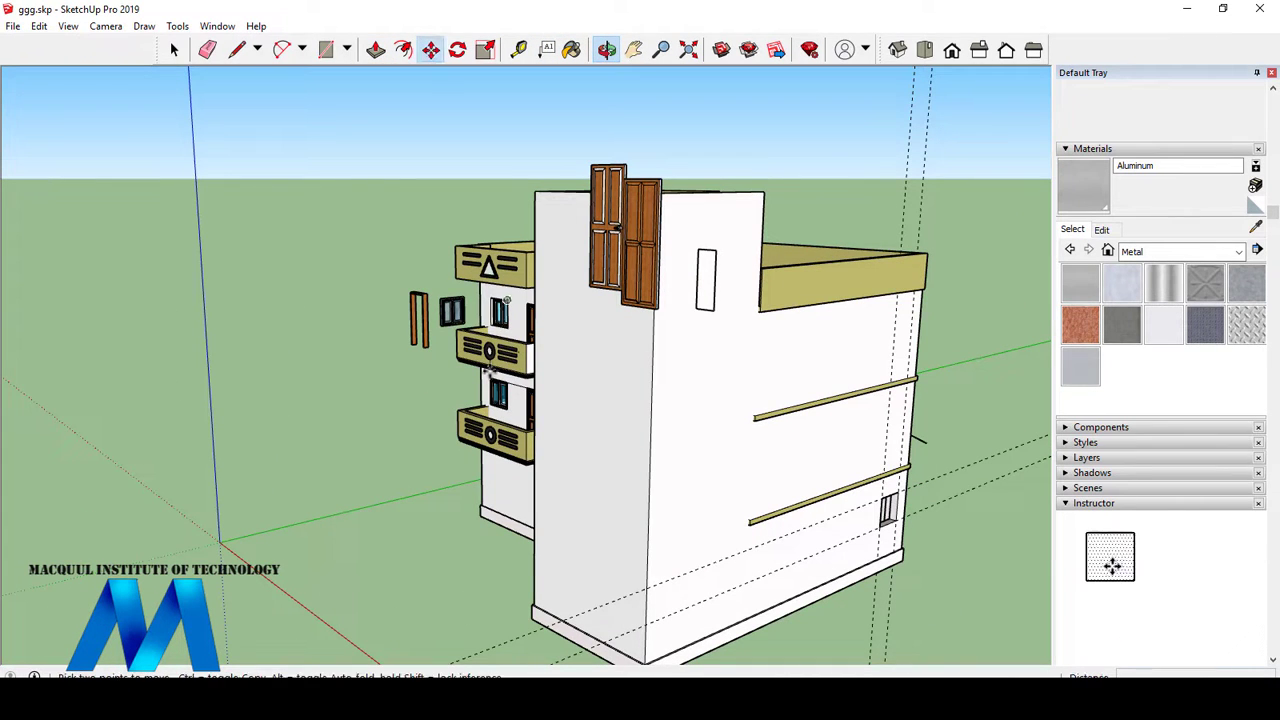
drag(458, 302, 908, 488)
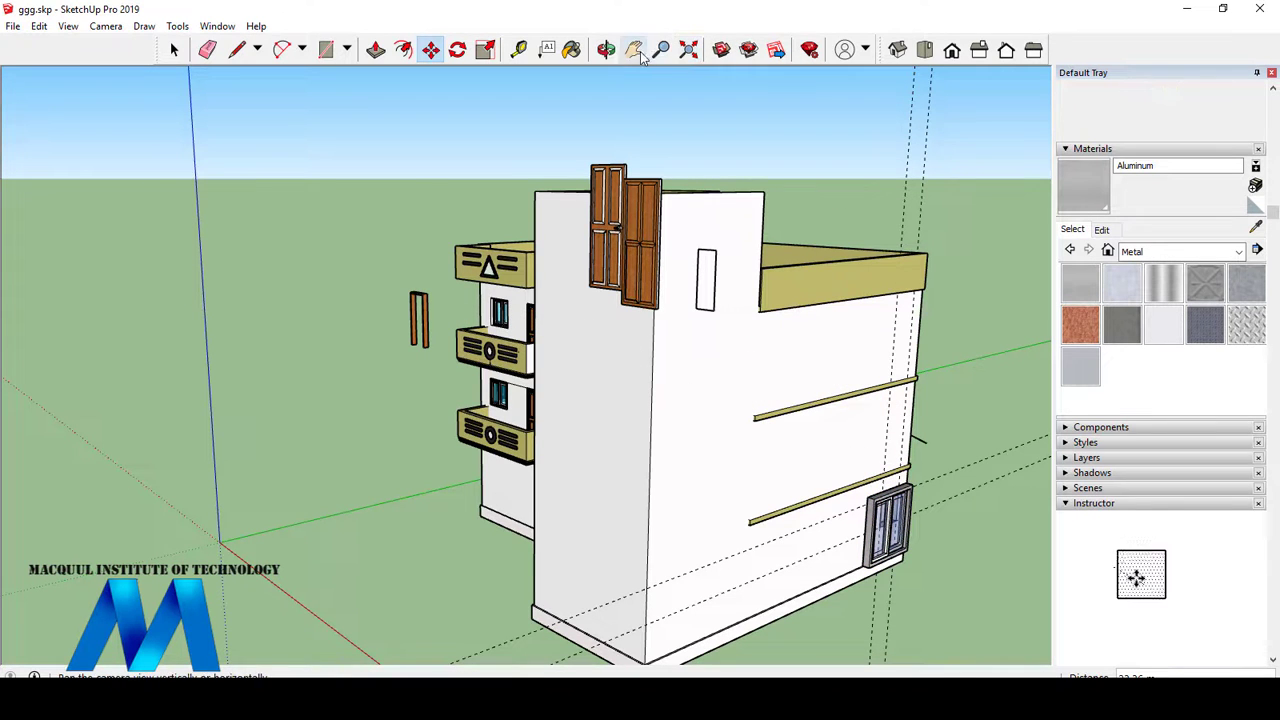
- Move the floating window by its lower corner onto the matching corner of the side wall's ground-floor opening
click(606, 49)
drag(711, 206, 85, 194)
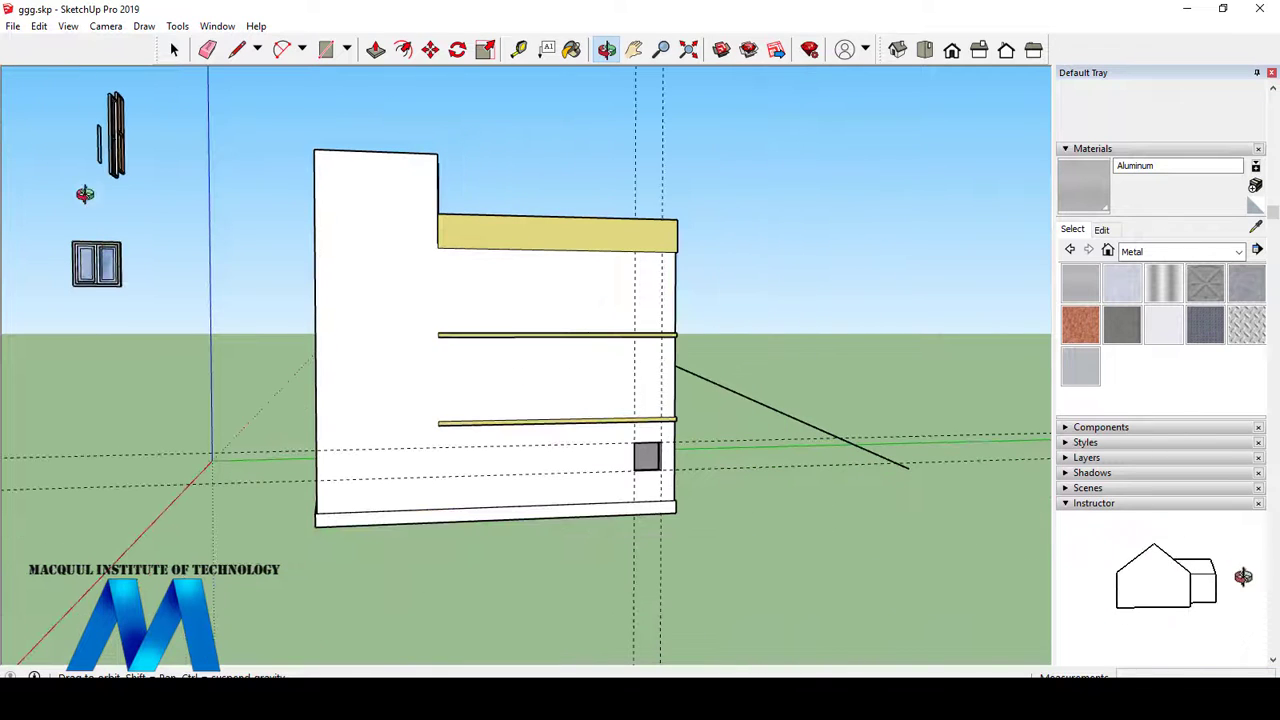
click(430, 49)
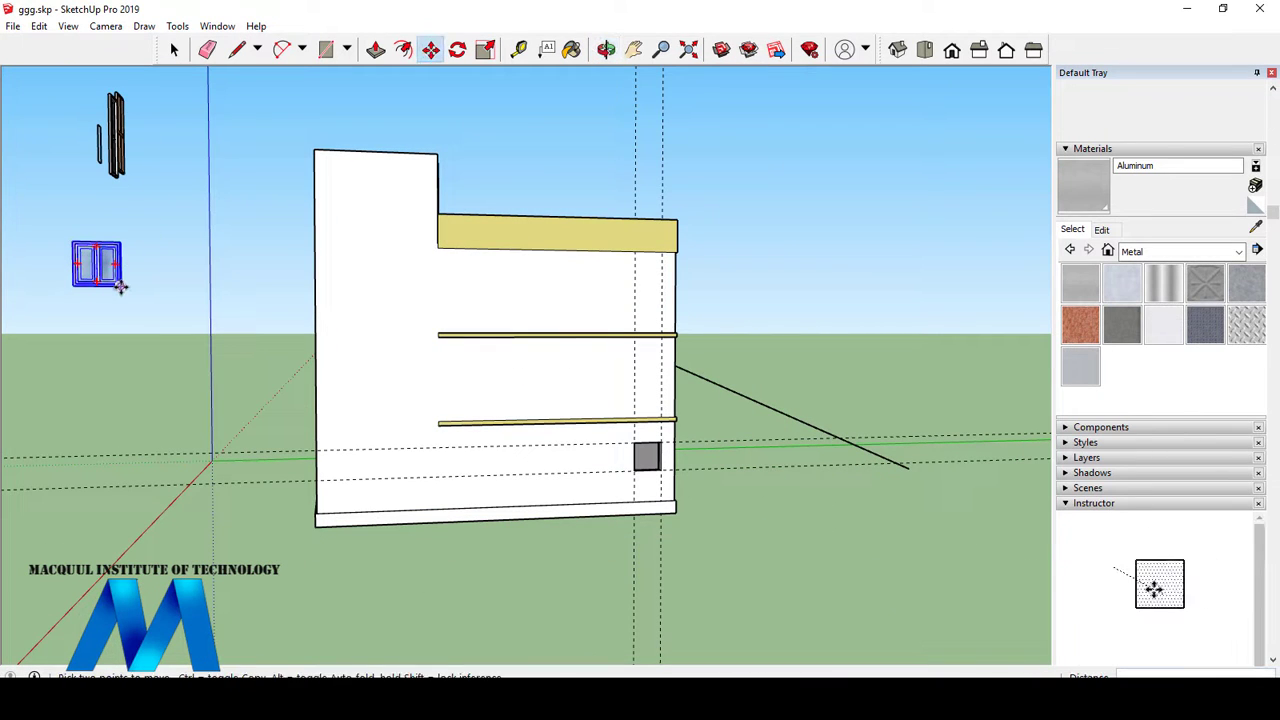
click(120, 286)
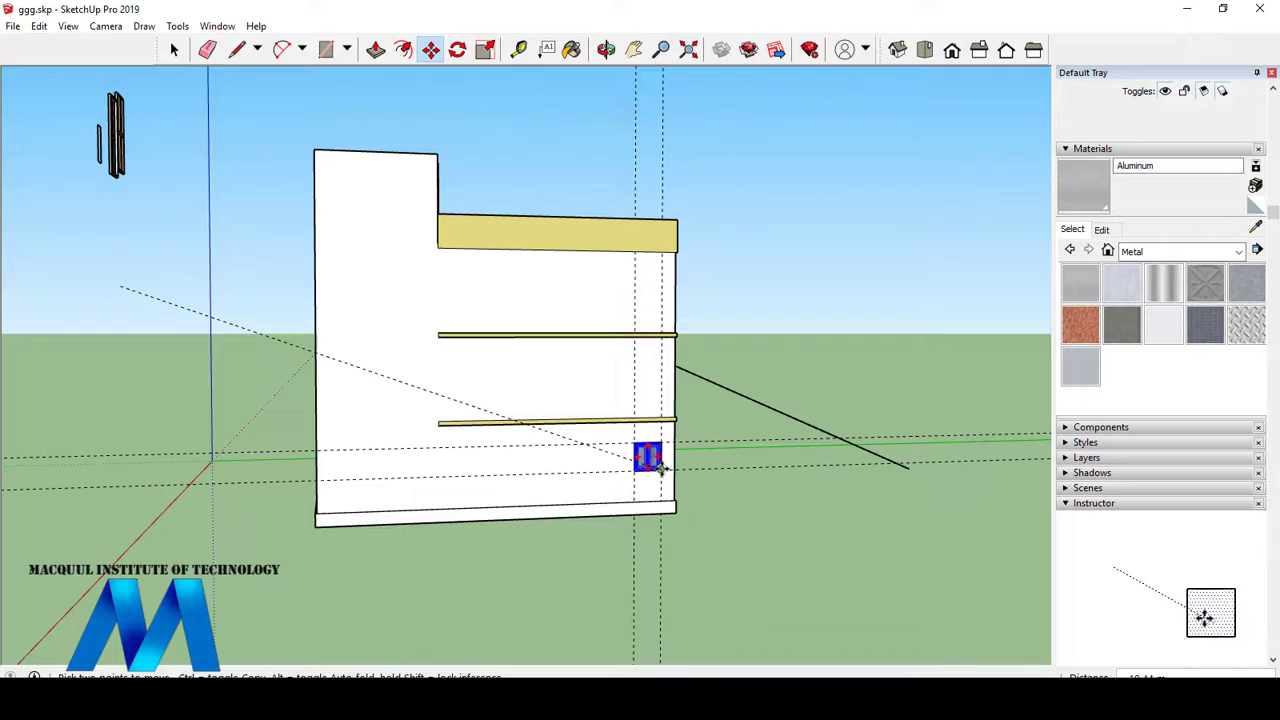
click(661, 469)
scroll(661, 469, up, 6)
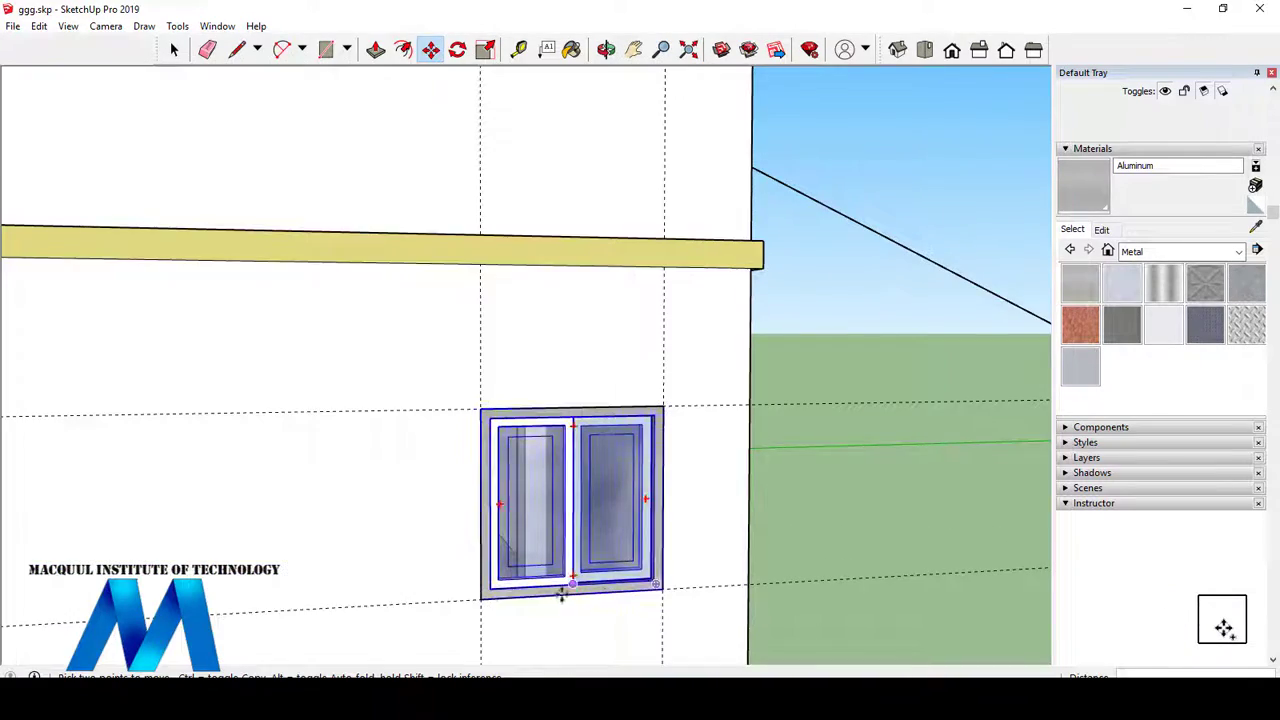
- Examine the newly placed ground-floor window and its fit in the side wall's opening from several angles and distances
scroll(480, 603, up, 3)
scroll(326, 249, down, 8)
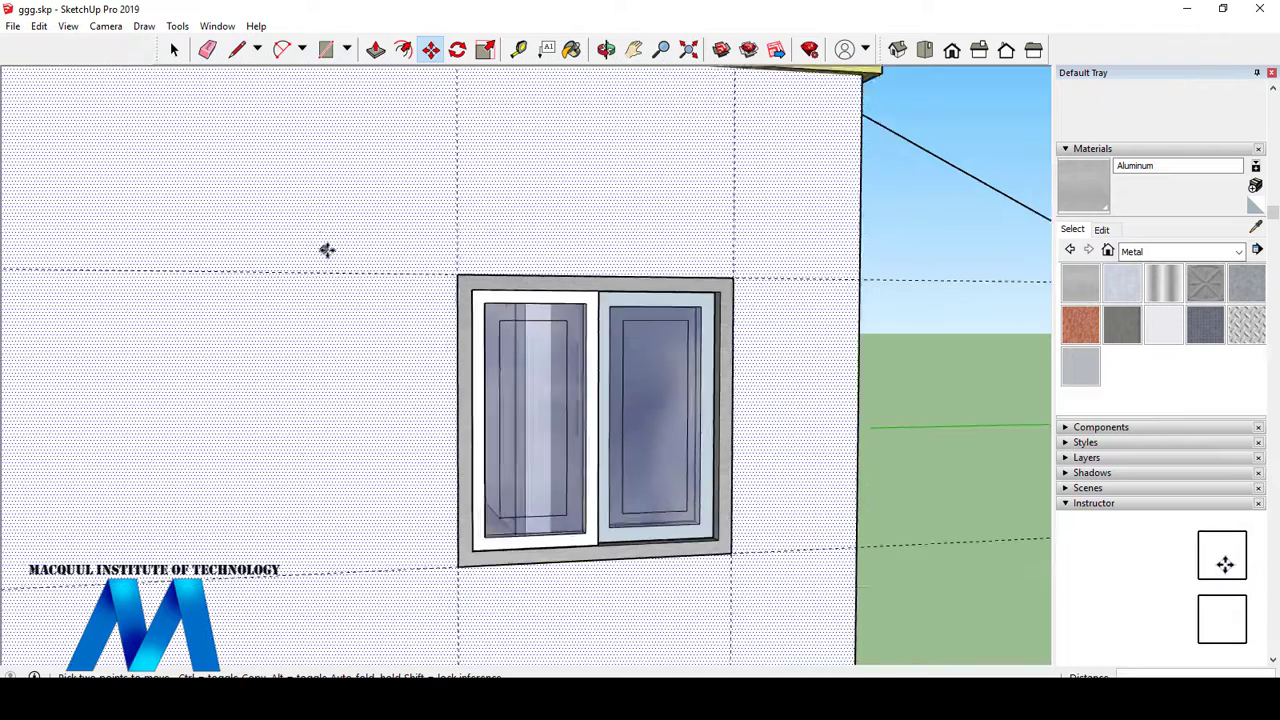
scroll(437, 288, up, 1)
scroll(437, 288, up, 1)
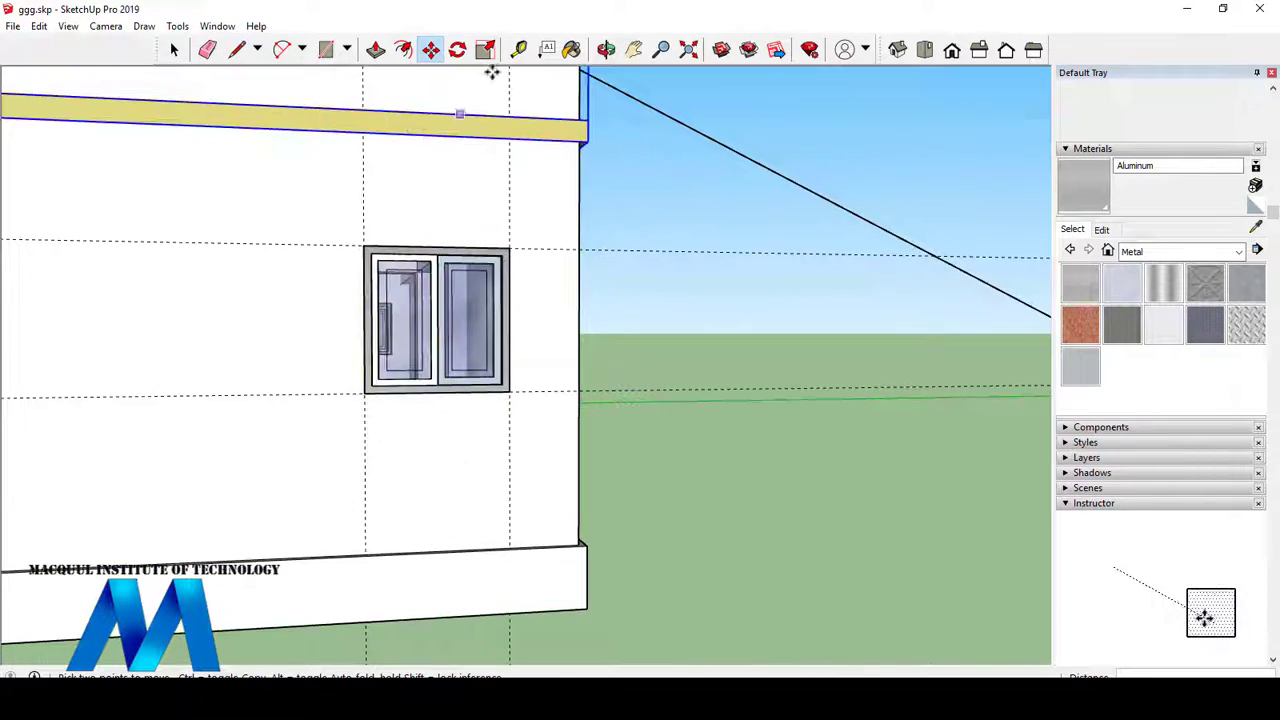
click(608, 48)
drag(597, 97, 534, 140)
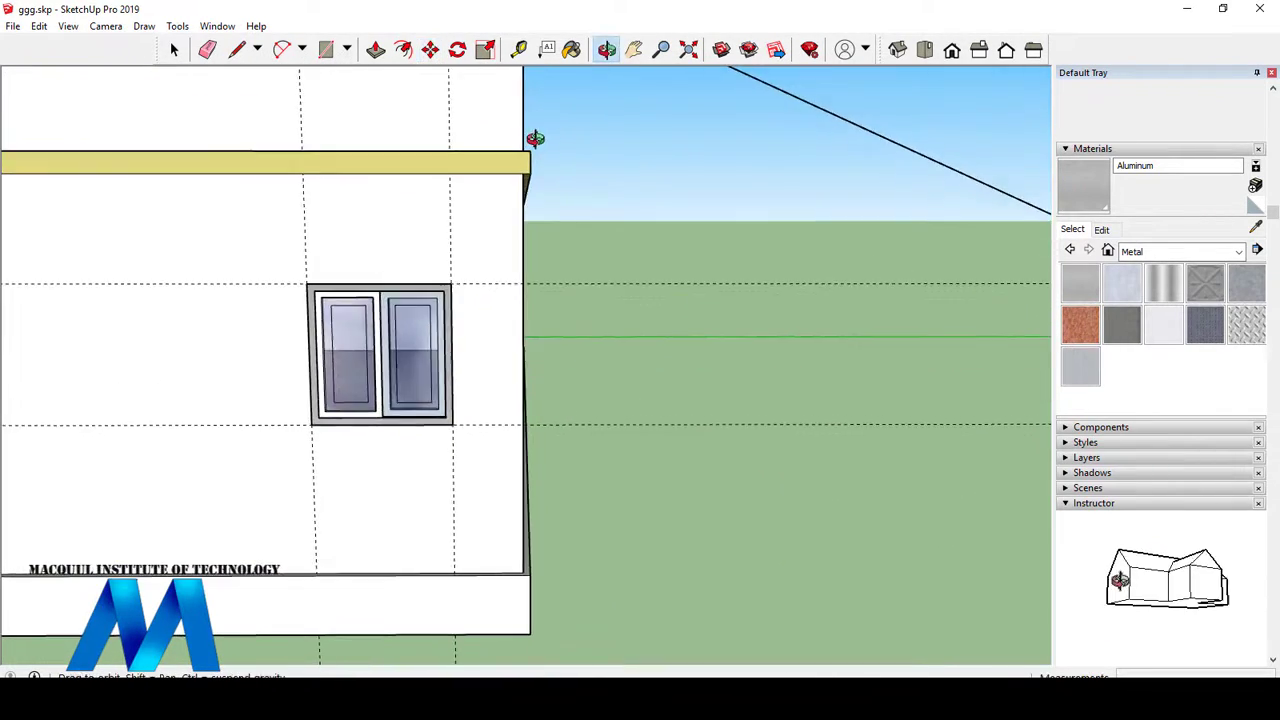
scroll(547, 156, down, 4)
scroll(502, 256, up, 3)
scroll(502, 250, up, 2)
scroll(495, 250, down, 5)
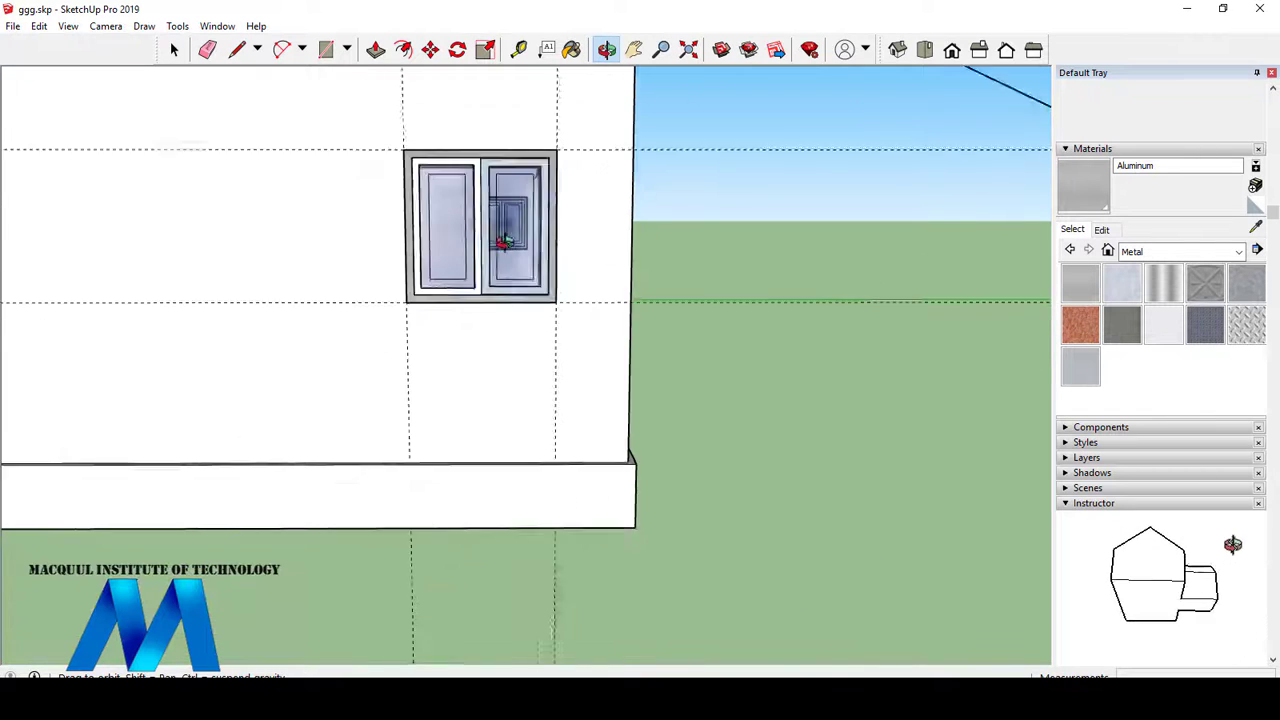
scroll(509, 295, up, 2)
scroll(471, 294, up, 5)
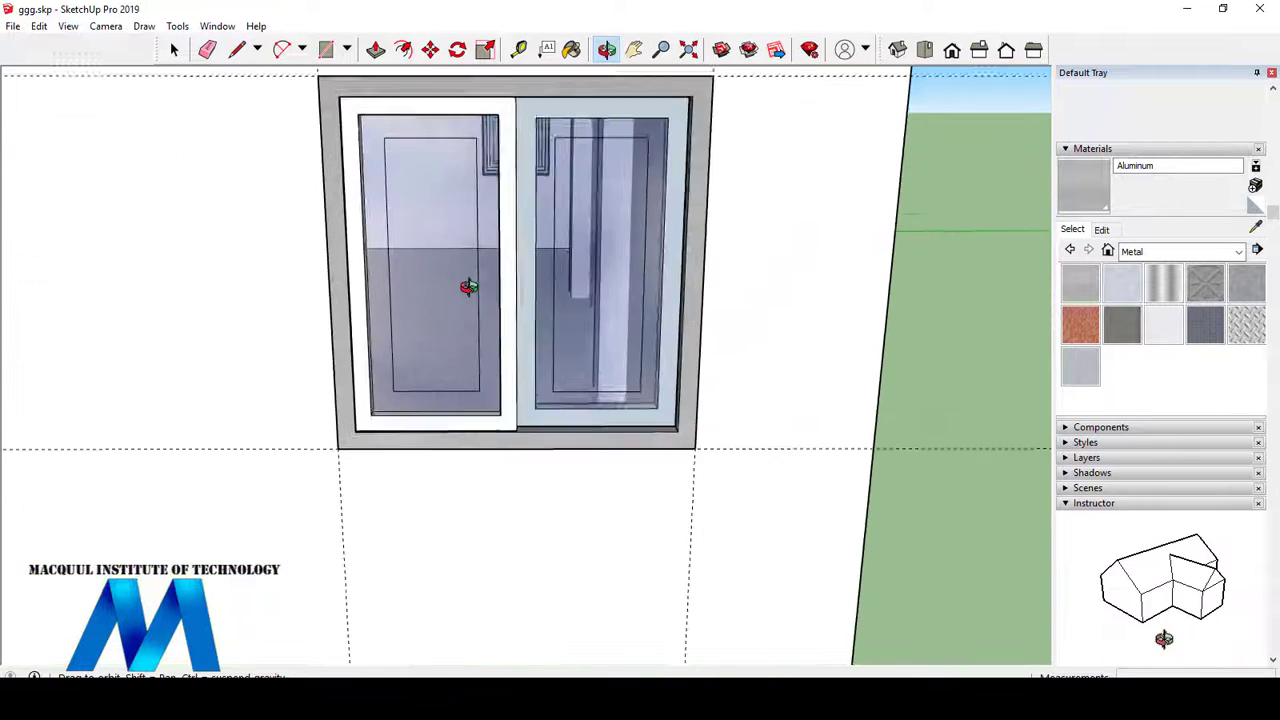
scroll(550, 267, down, 10)
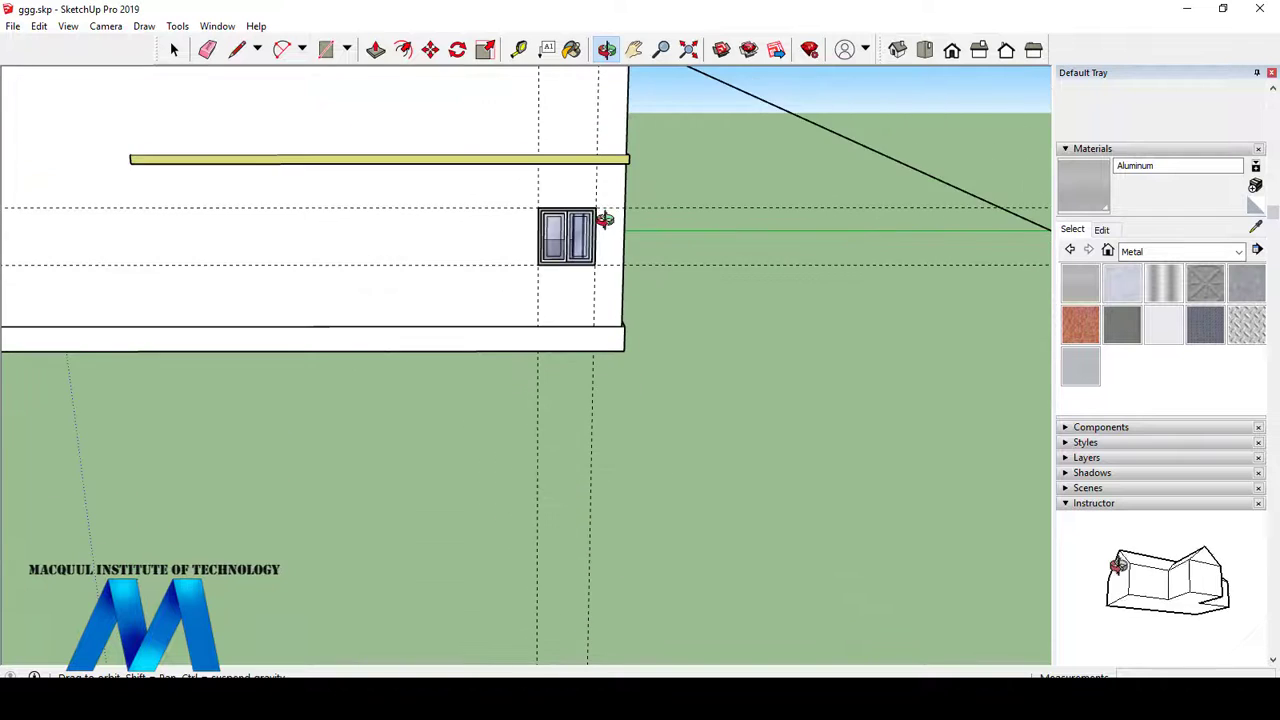
scroll(507, 212, up, 6)
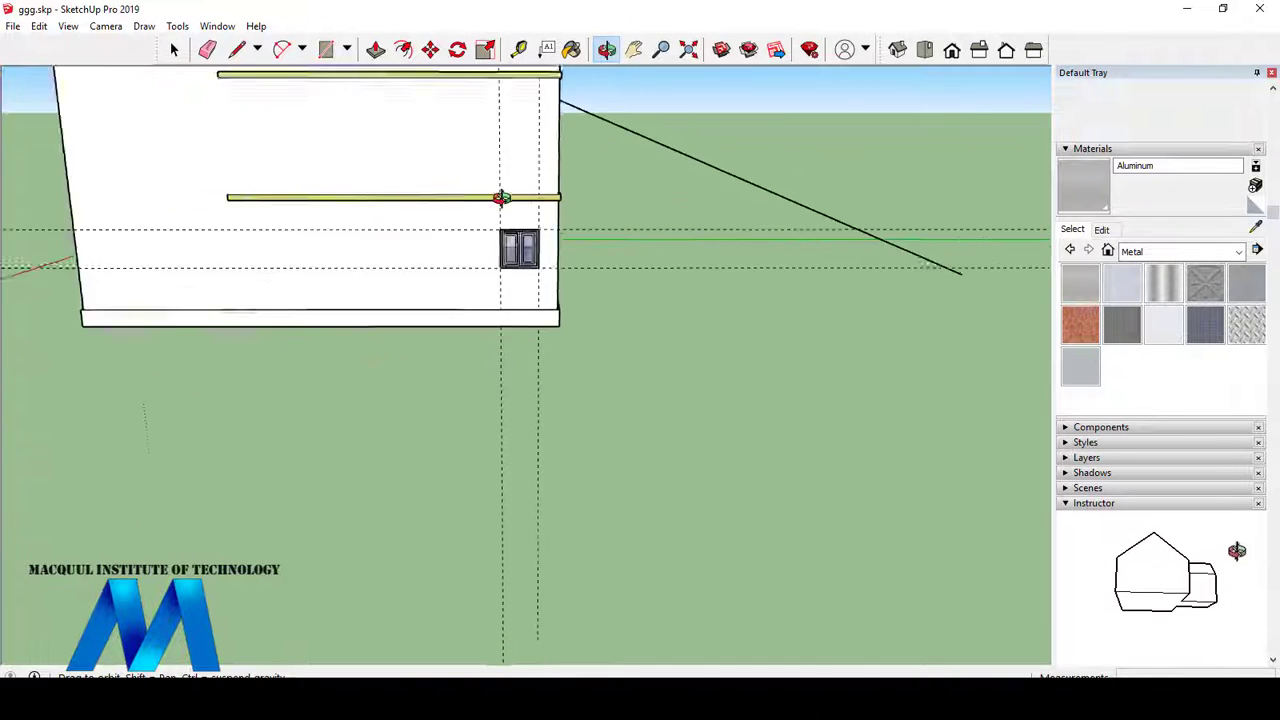
- Place a vertical 2.1 m Tape Measure guide upward from the top edge of the ledge above the side wall's ground-floor window
click(518, 49)
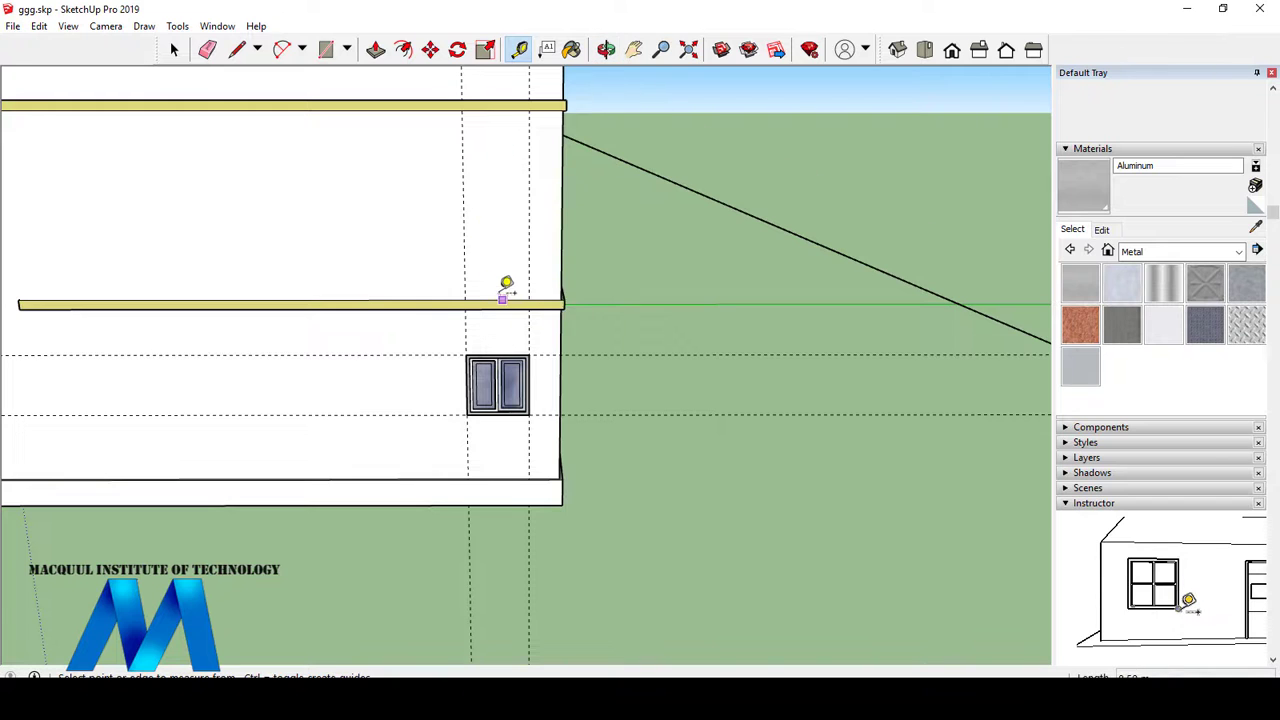
scroll(507, 287, up, 4)
click(503, 304)
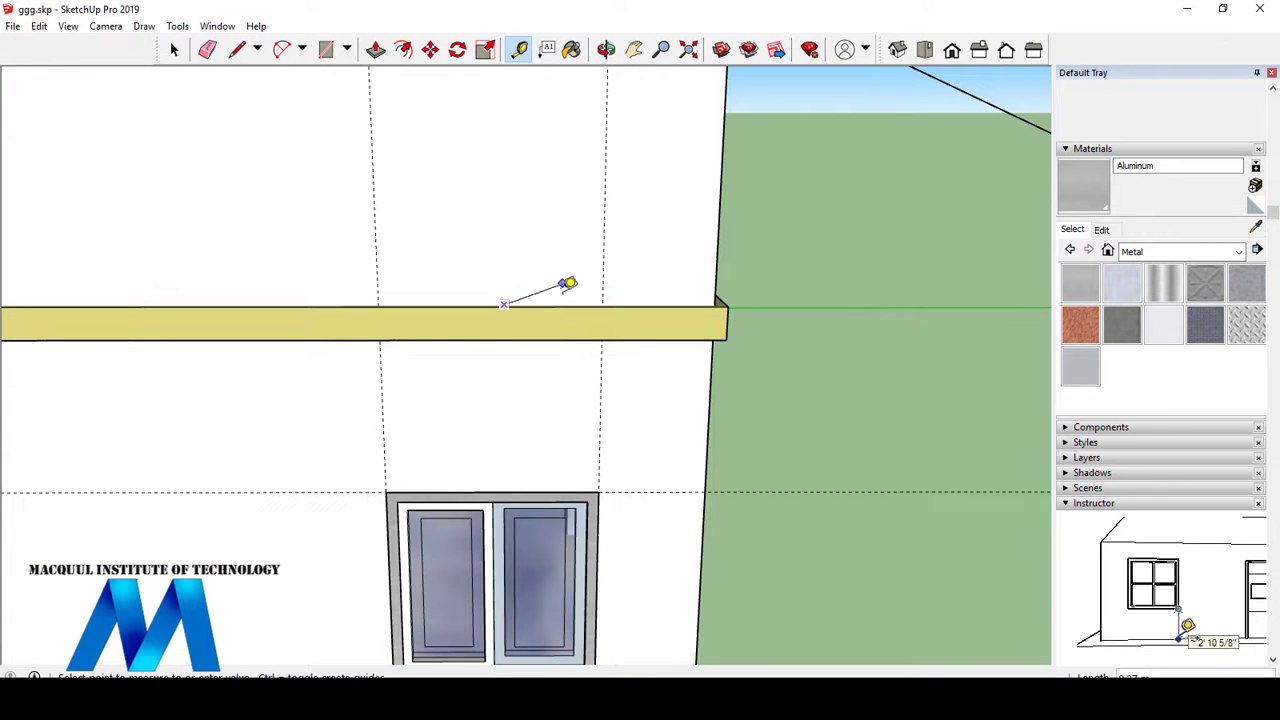
scroll(575, 292, up, 4)
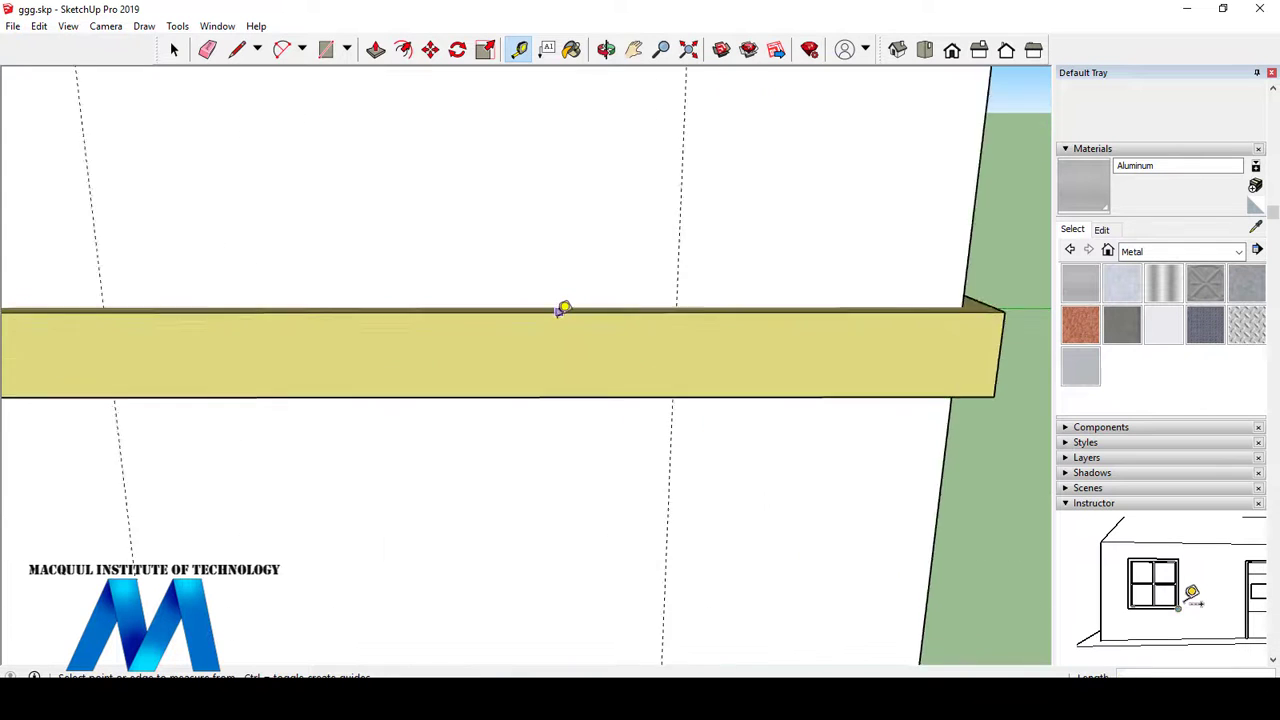
click(549, 302)
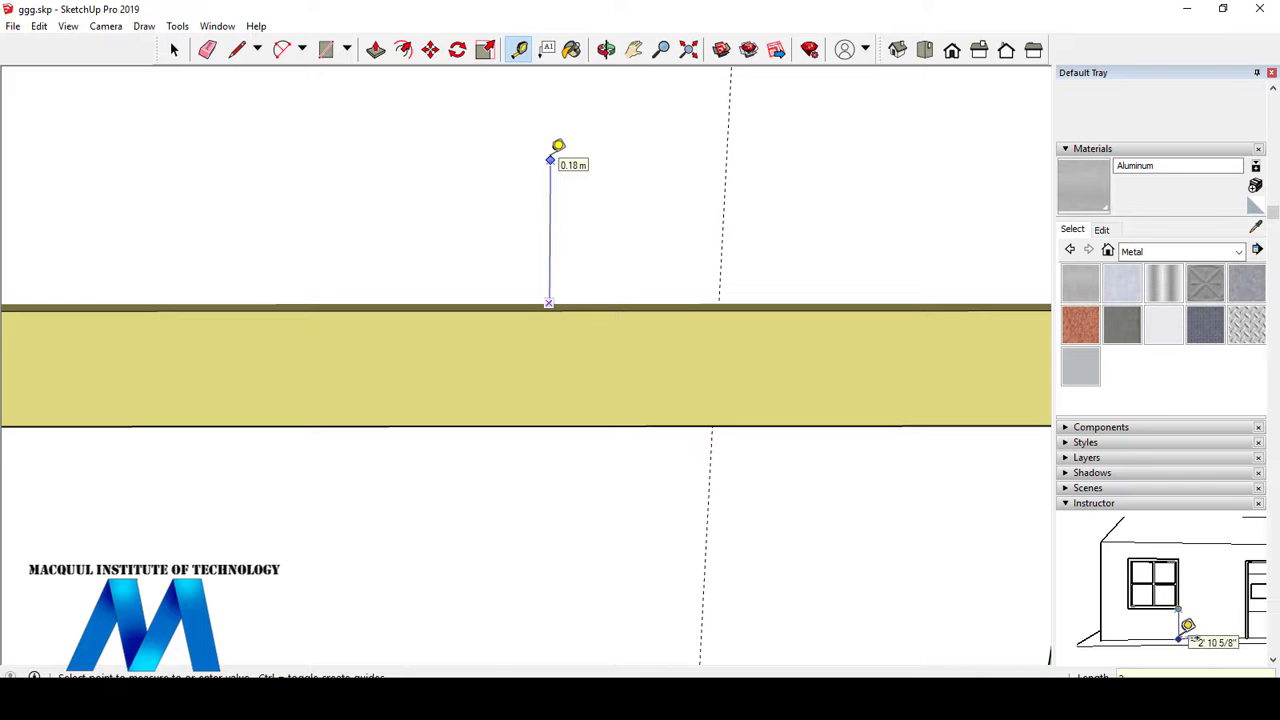
scroll(551, 183, down, 1)
scroll(600, 325, up, 4)
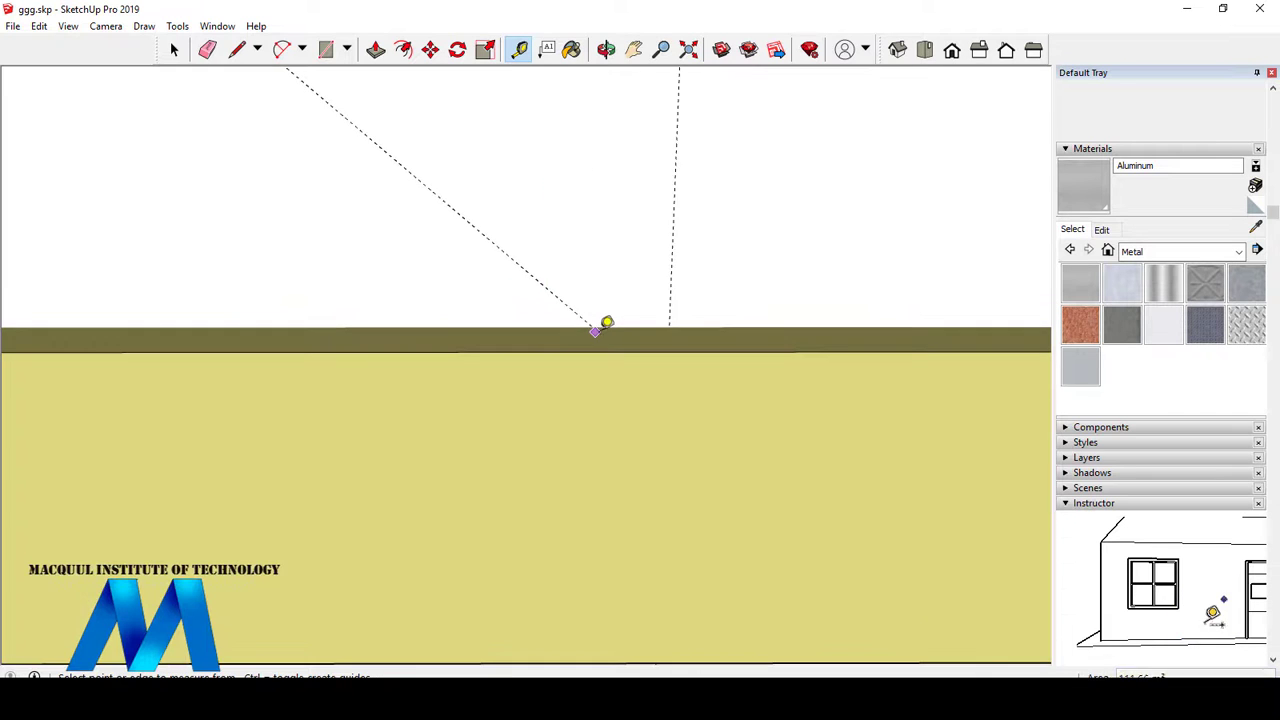
scroll(594, 322, down, 2)
scroll(480, 480, down, 4)
click(412, 441)
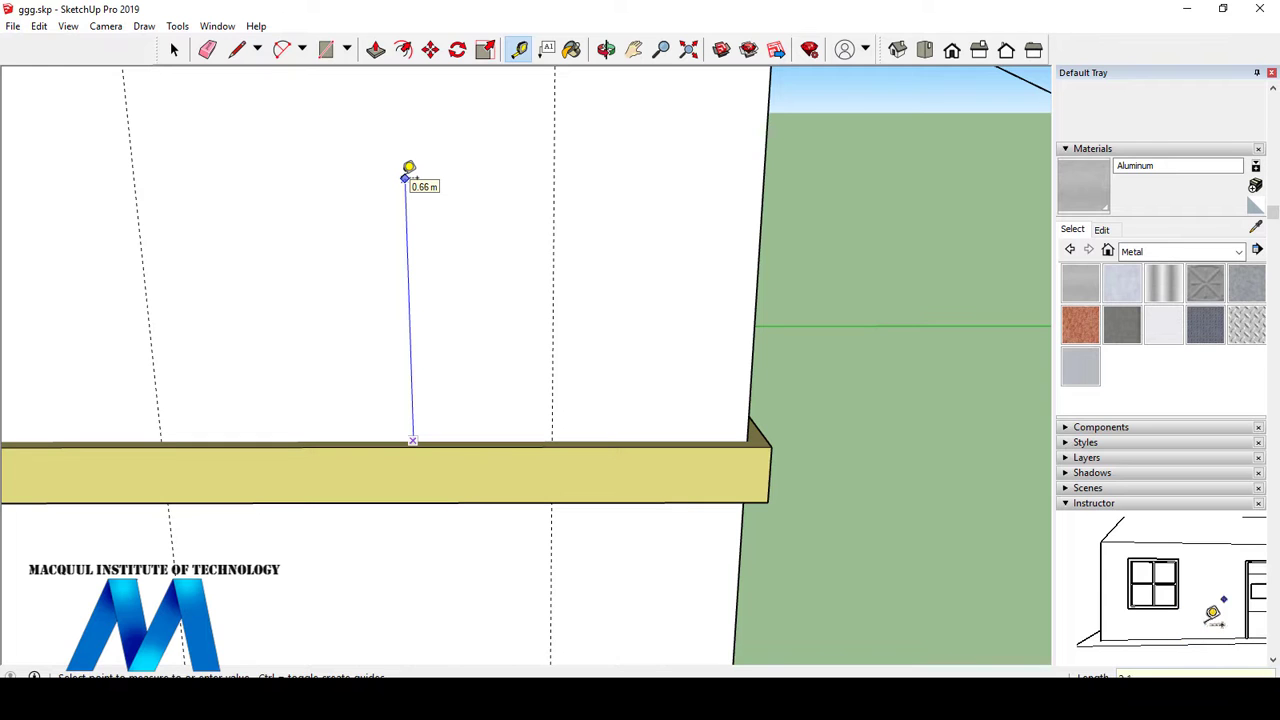
click(406, 177)
scroll(449, 297, down, 6)
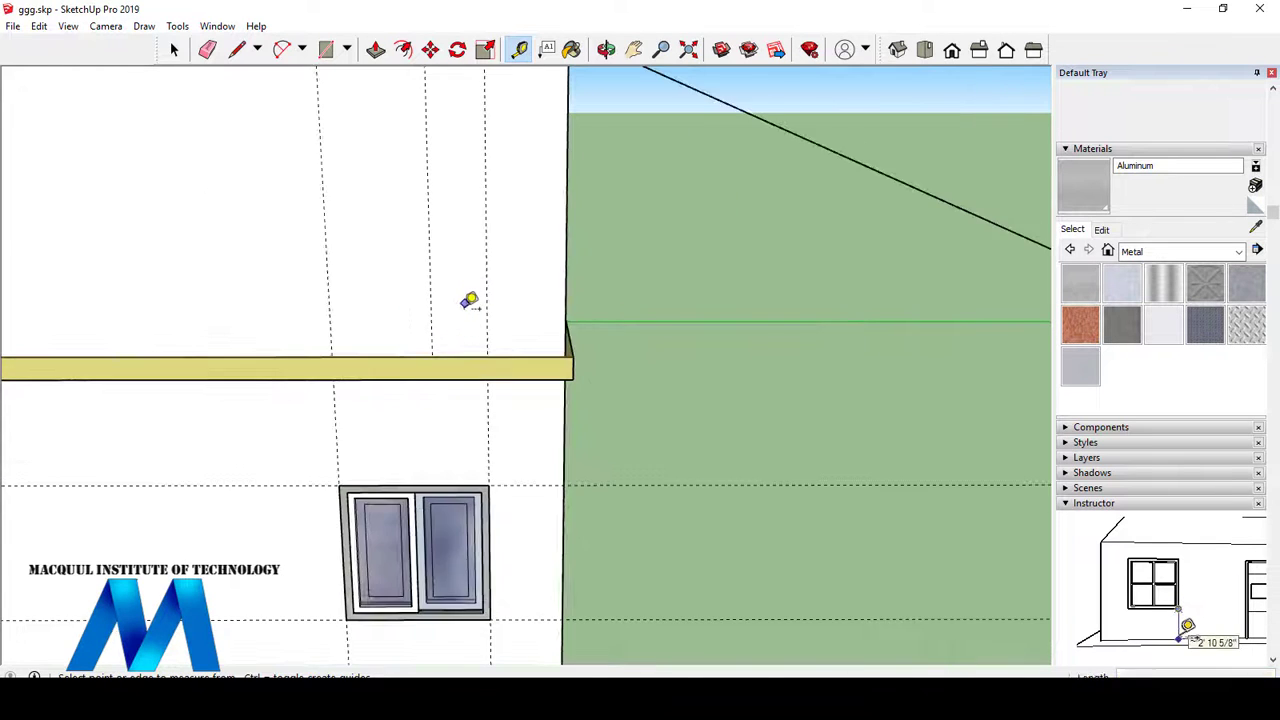
- Draw a horizontal line from the upper end of the short vertical guide to the side wall's nearby vertical edge
scroll(480, 220, up, 2)
scroll(491, 150, up, 3)
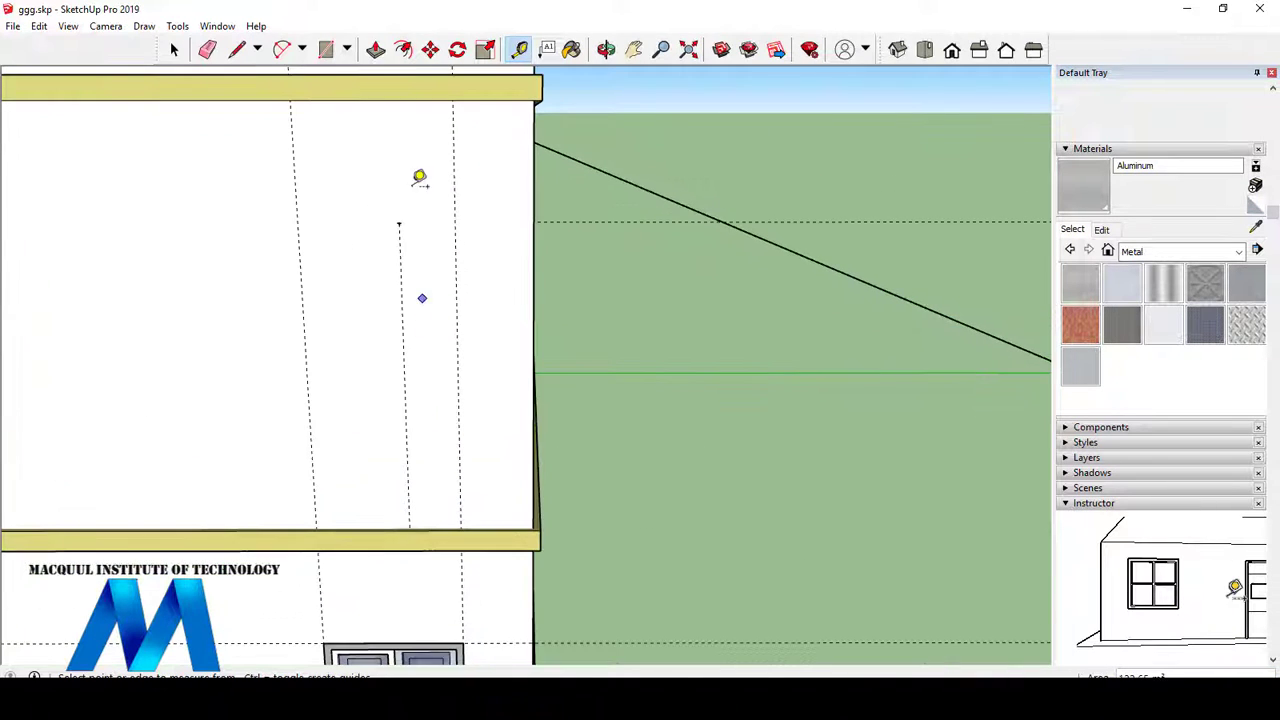
click(237, 49)
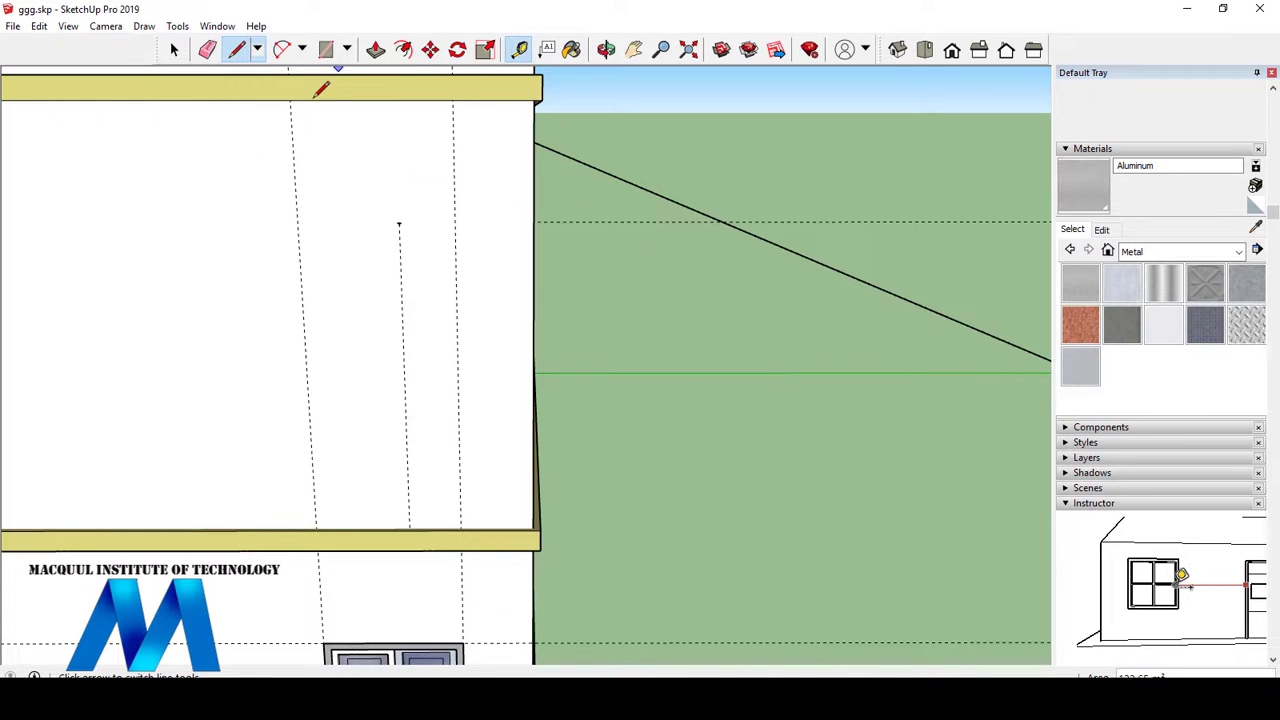
click(399, 222)
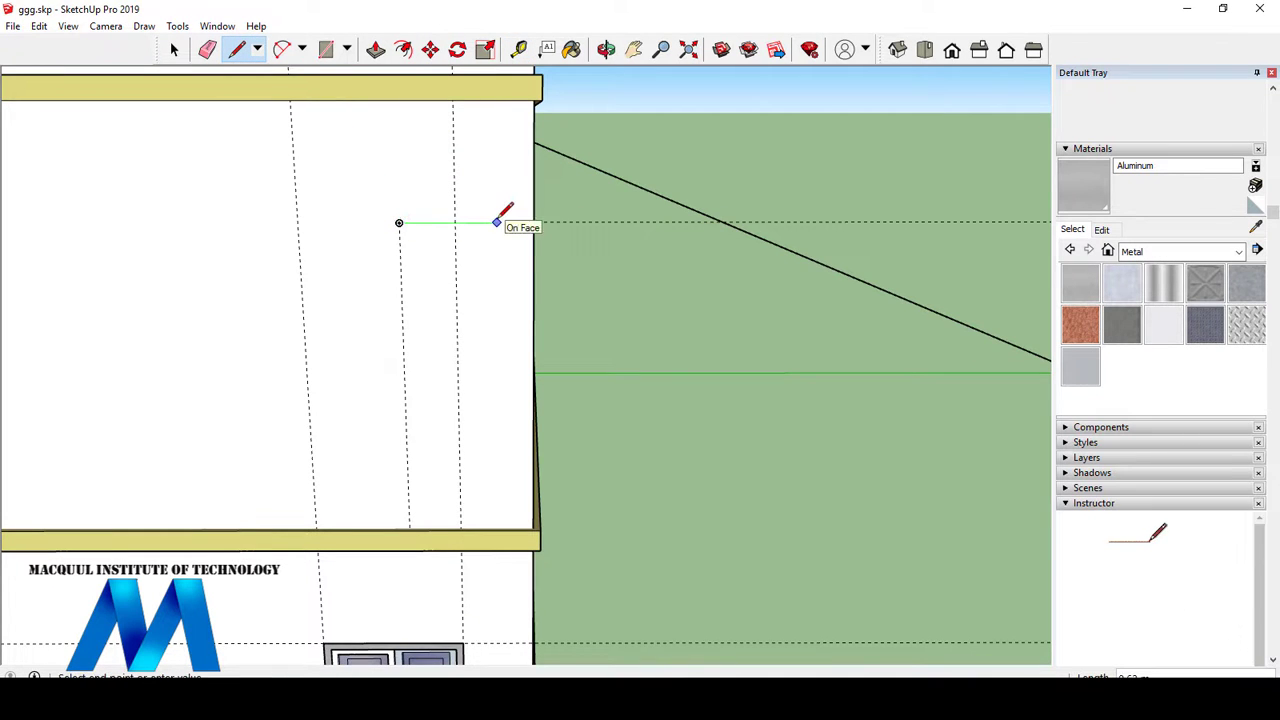
click(534, 221)
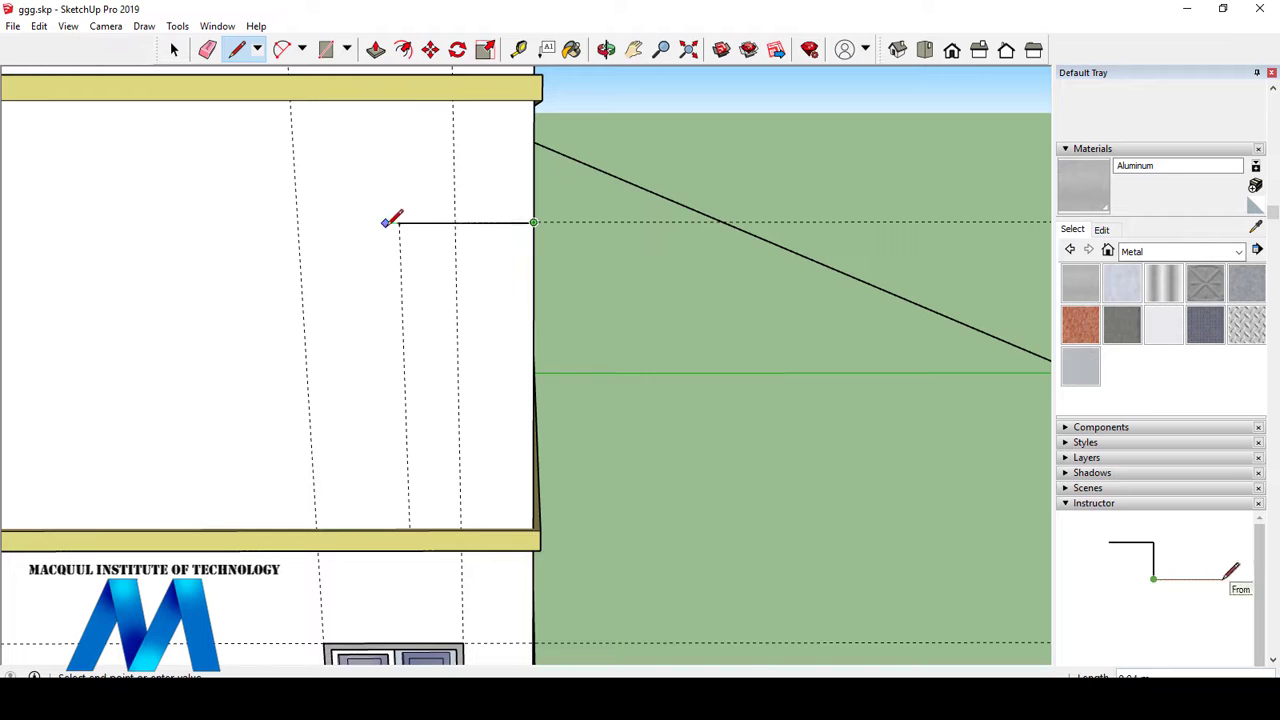
key(Escape)
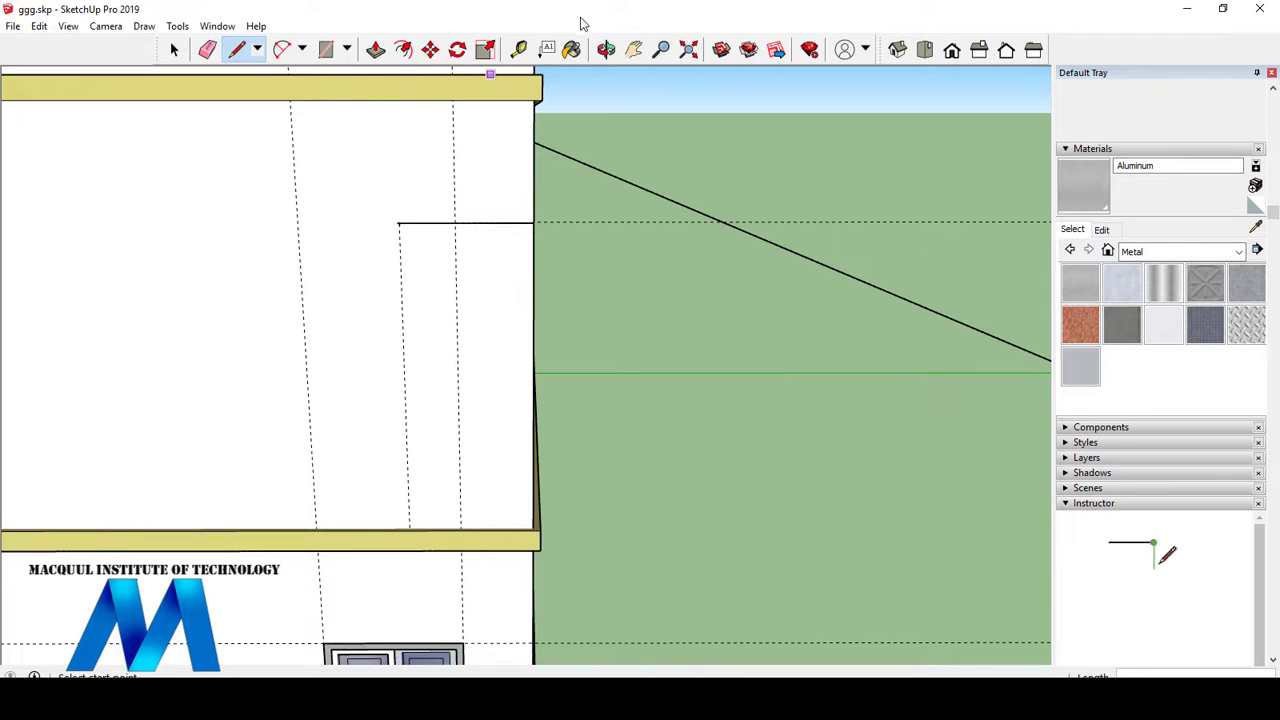
- Place a horizontal guide parallel to and below the new line on the side wall's middle floor
click(518, 49)
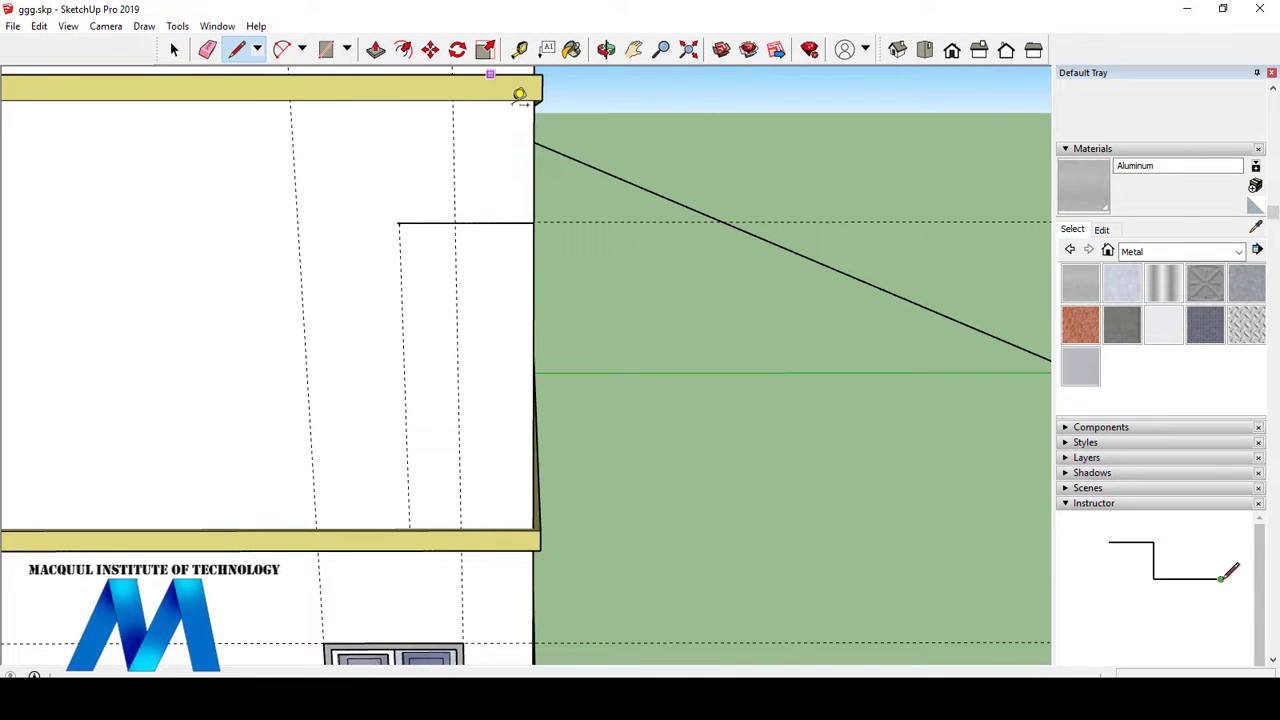
click(428, 222)
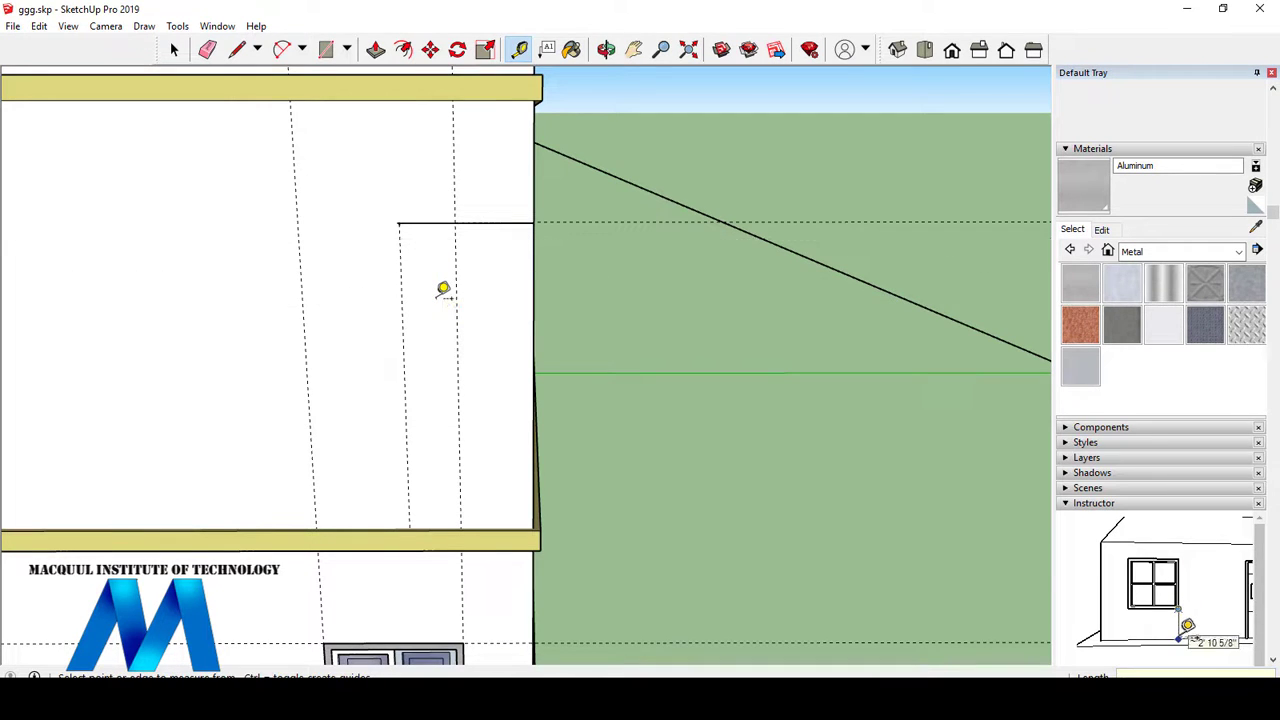
click(436, 222)
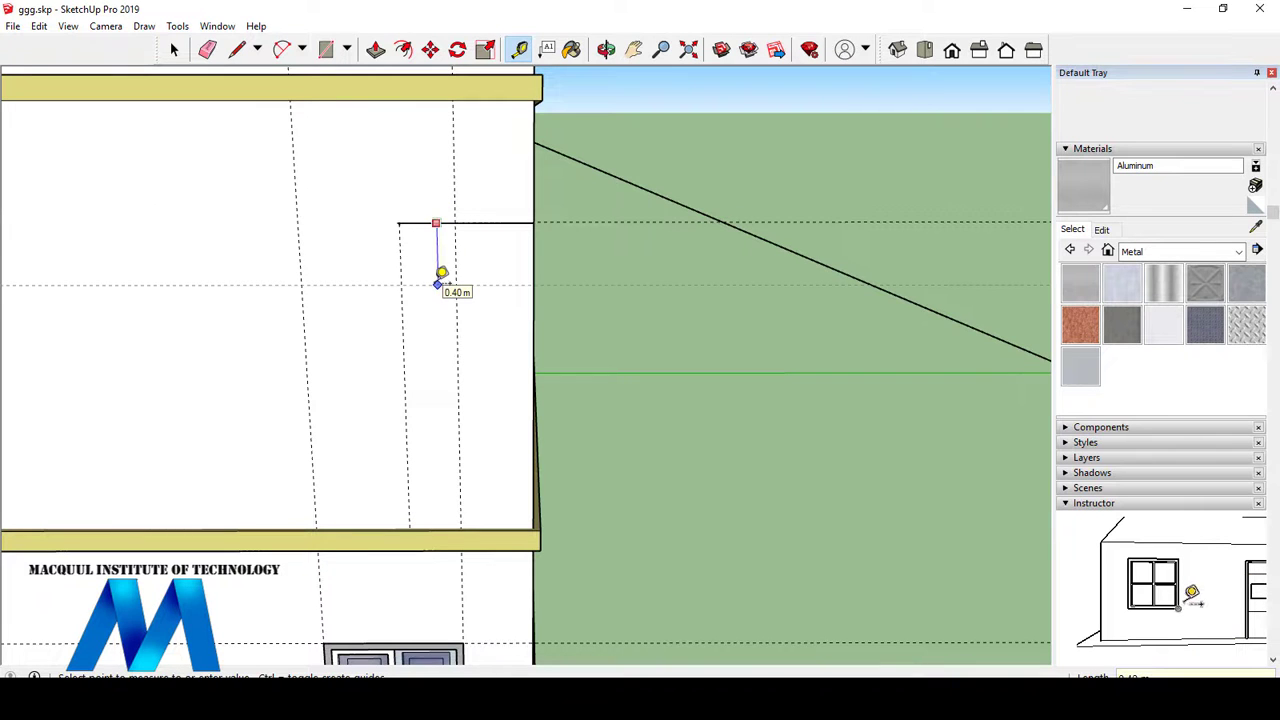
key(Return)
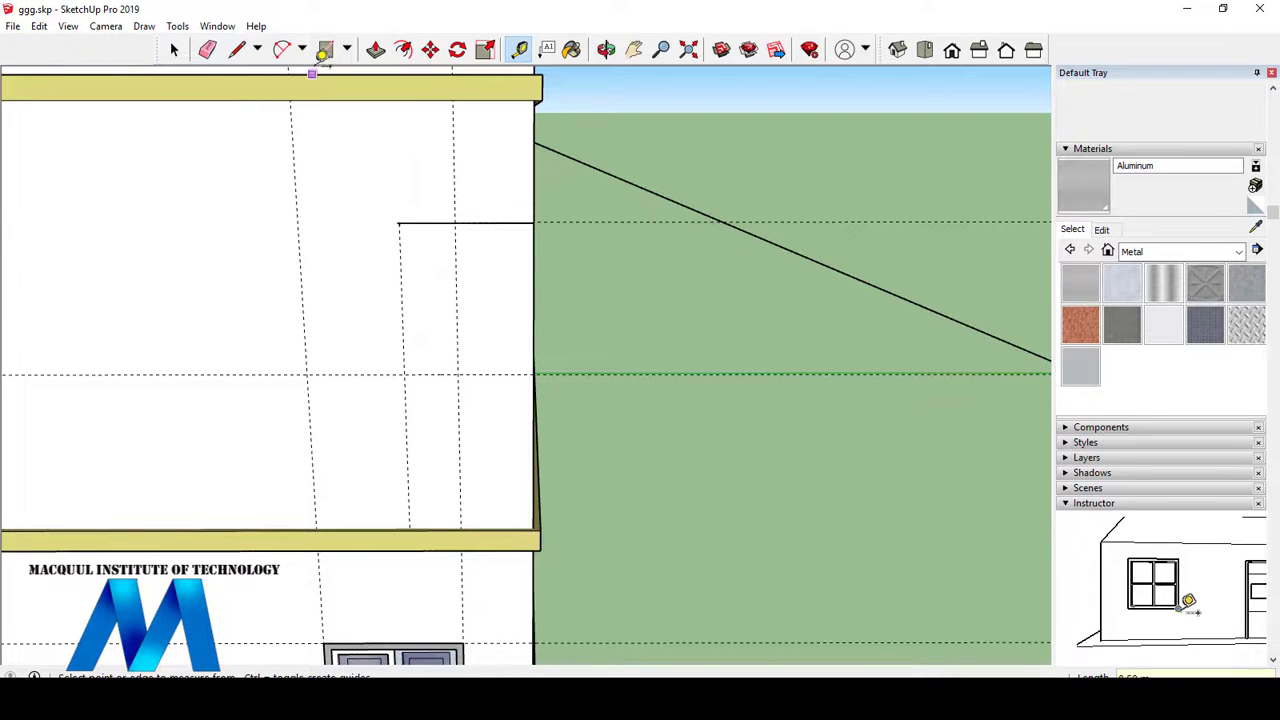
- Draw the middle-floor window rectangle between the horizontal line, the lower guide and the two long vertical guides
click(325, 49)
click(455, 222)
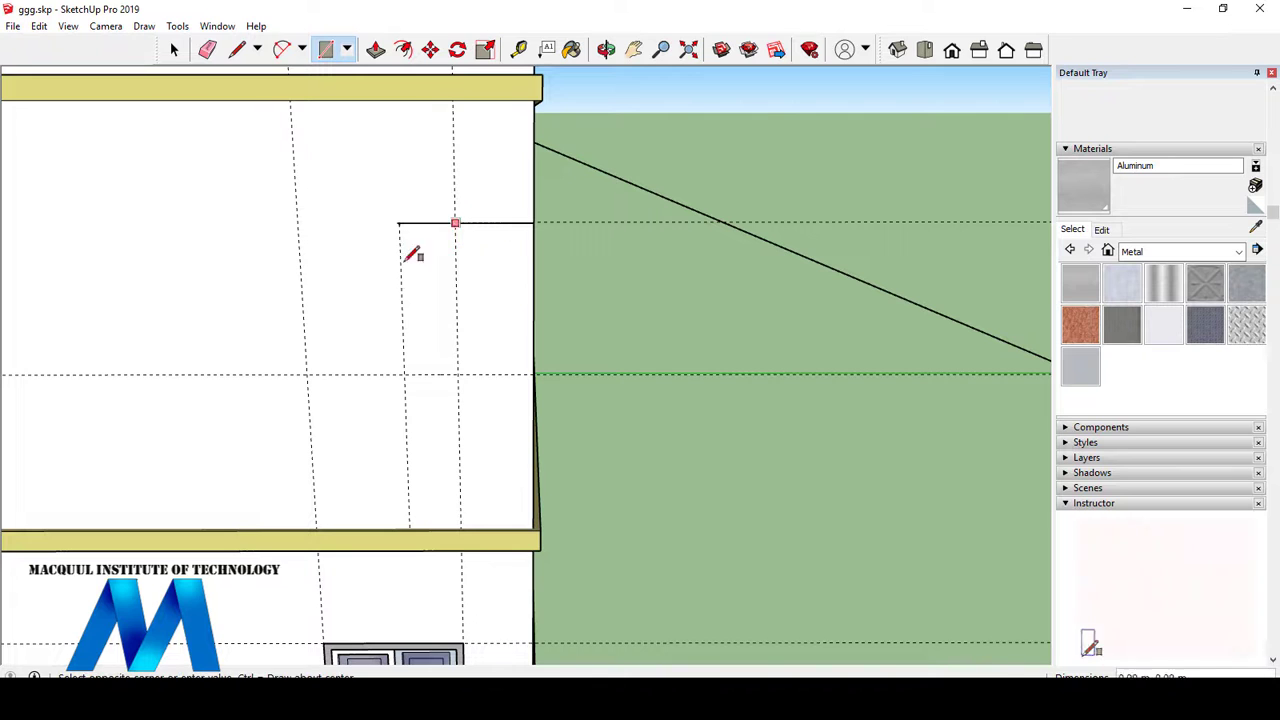
click(307, 374)
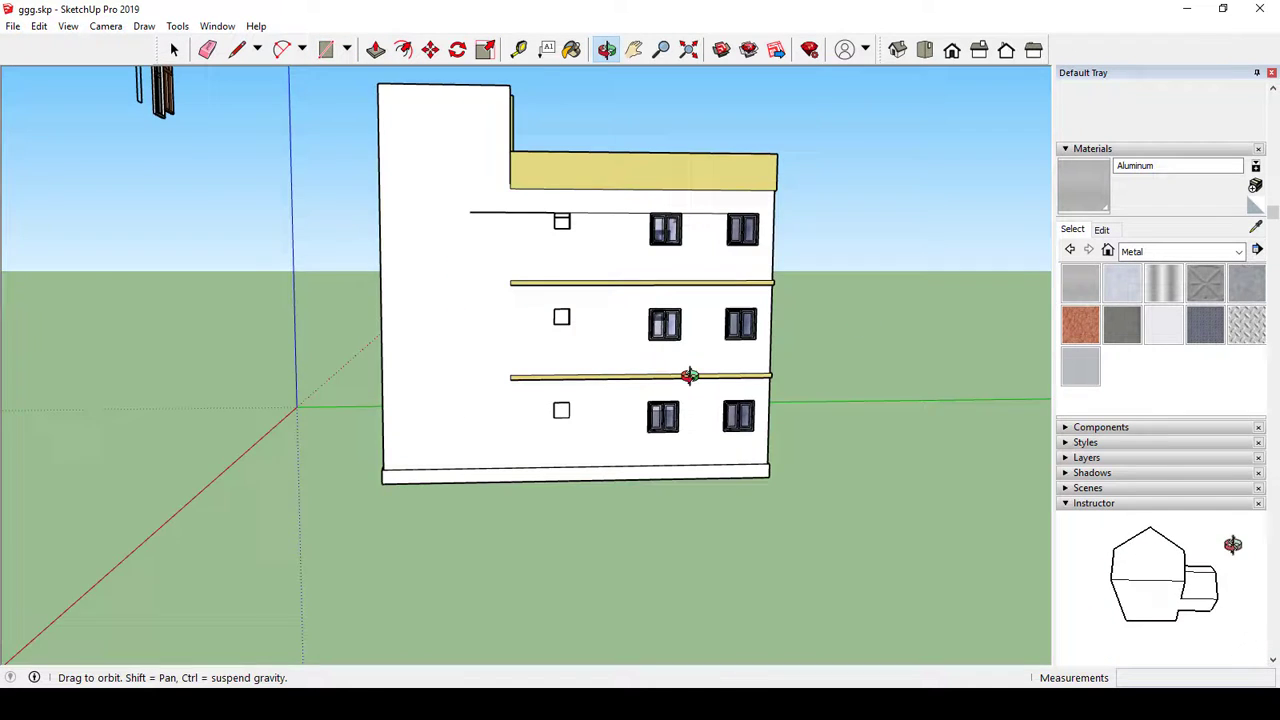
- Erase the leftover horizontal line along the tops of the top-floor windows and small opening on the side wall
scroll(680, 368, up, 6)
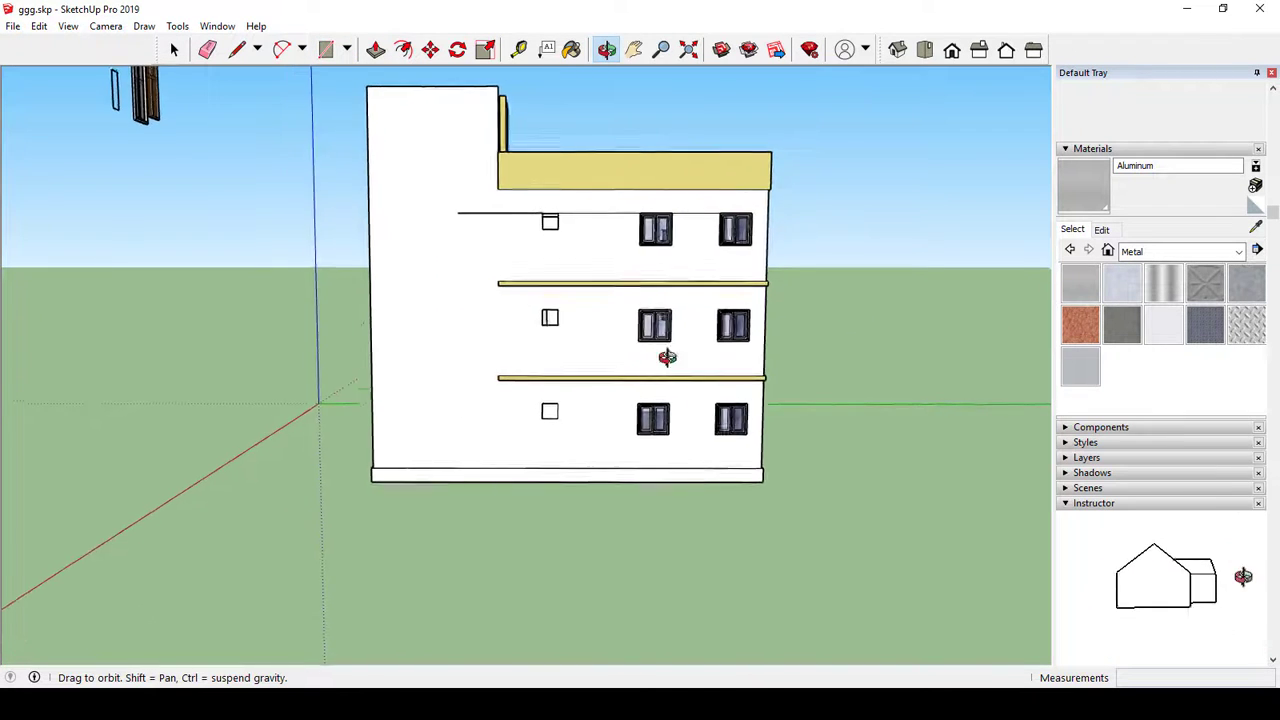
drag(634, 399, 714, 360)
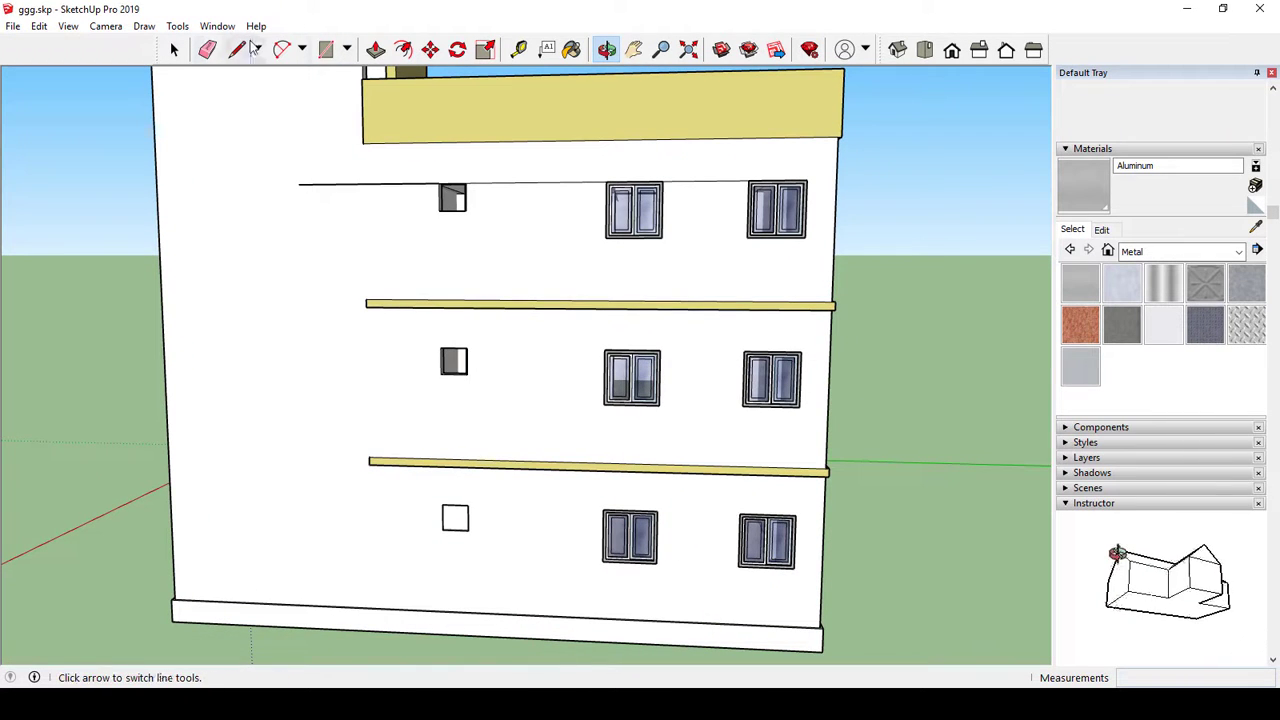
click(207, 49)
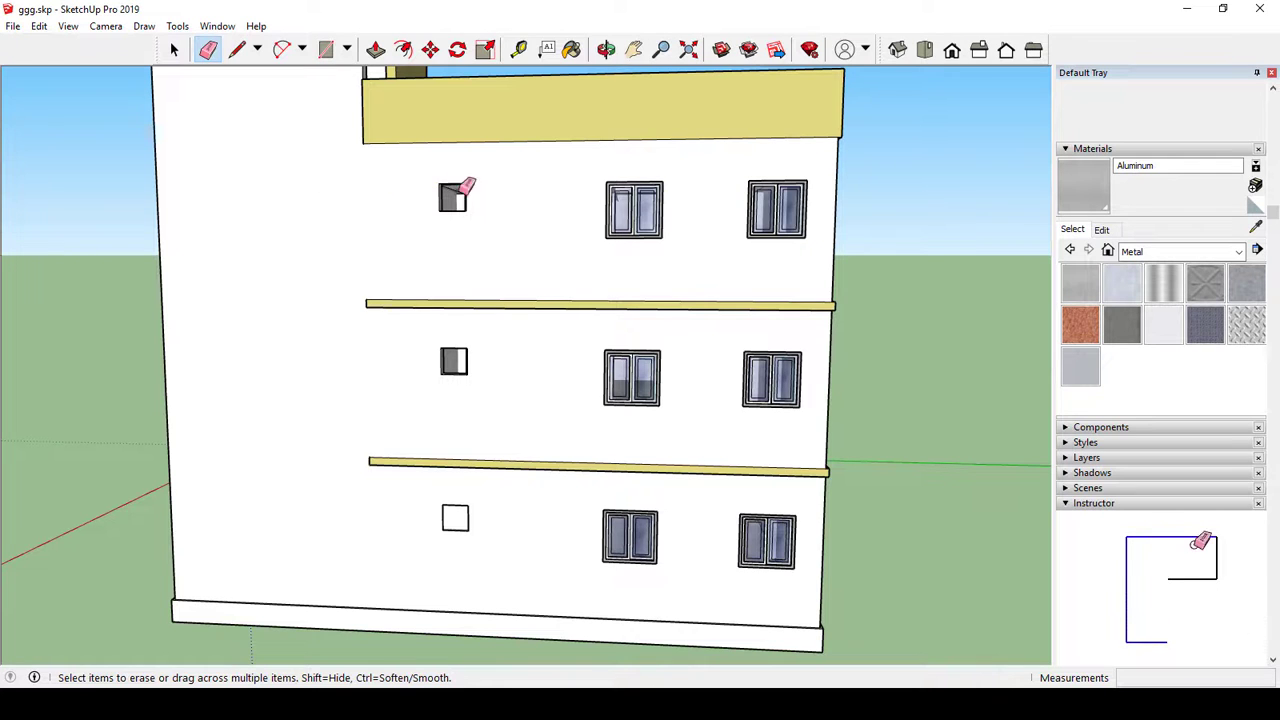
click(606, 49)
mouse_move(709, 220)
mouse_down()
mouse_move(543, 277)
mouse_move(543, 343)
mouse_move(586, 289)
mouse_move(398, 256)
mouse_move(629, 340)
mouse_move(563, 340)
mouse_move(569, 420)
mouse_move(726, 382)
mouse_move(450, 129)
mouse_move(651, 300)
mouse_move(409, 383)
mouse_move(276, 241)
mouse_up()
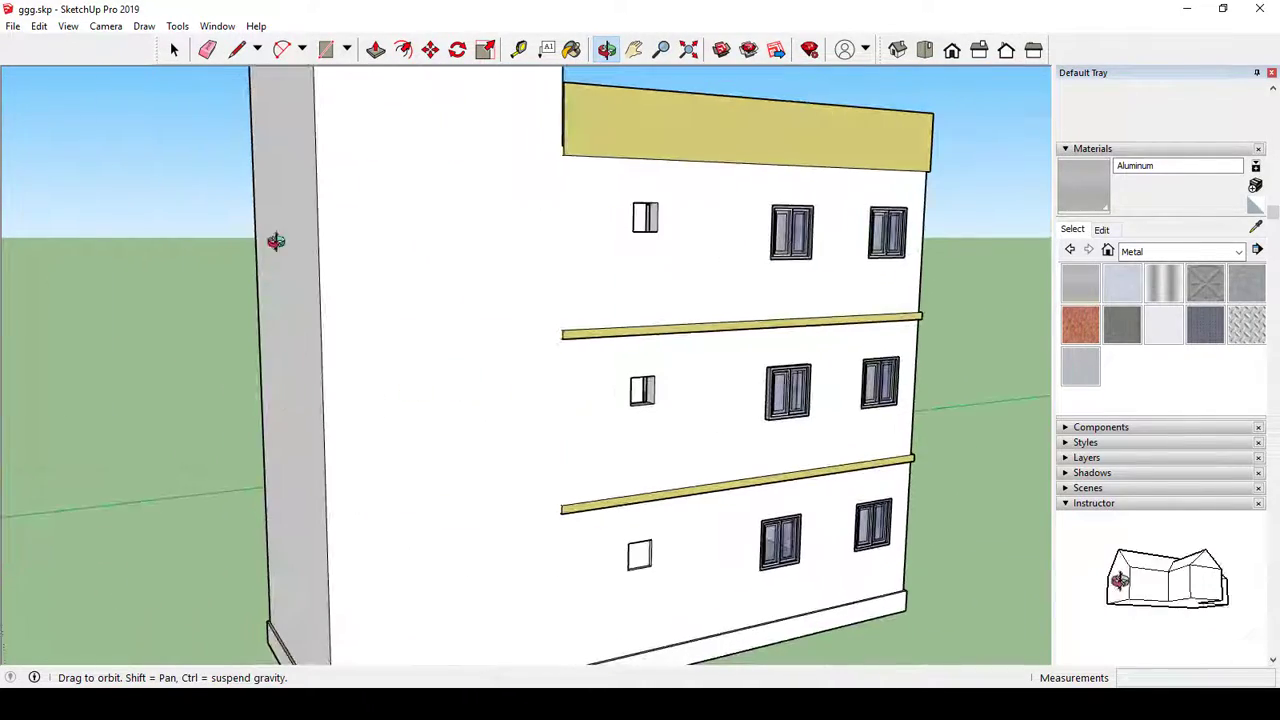